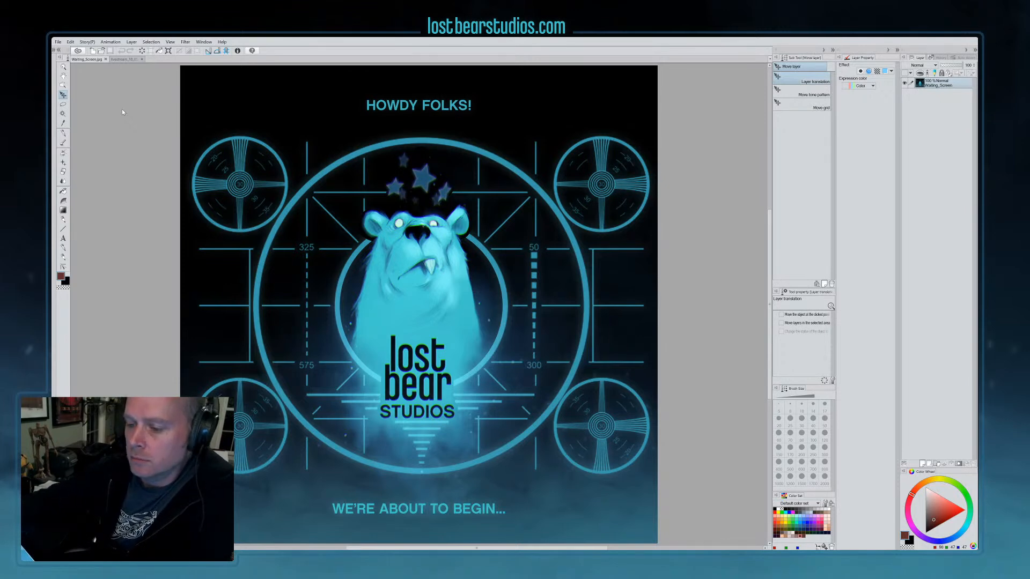
Close the waiting screen image and ready the block_out brush at size 120 on the robot sketch
click(105, 59)
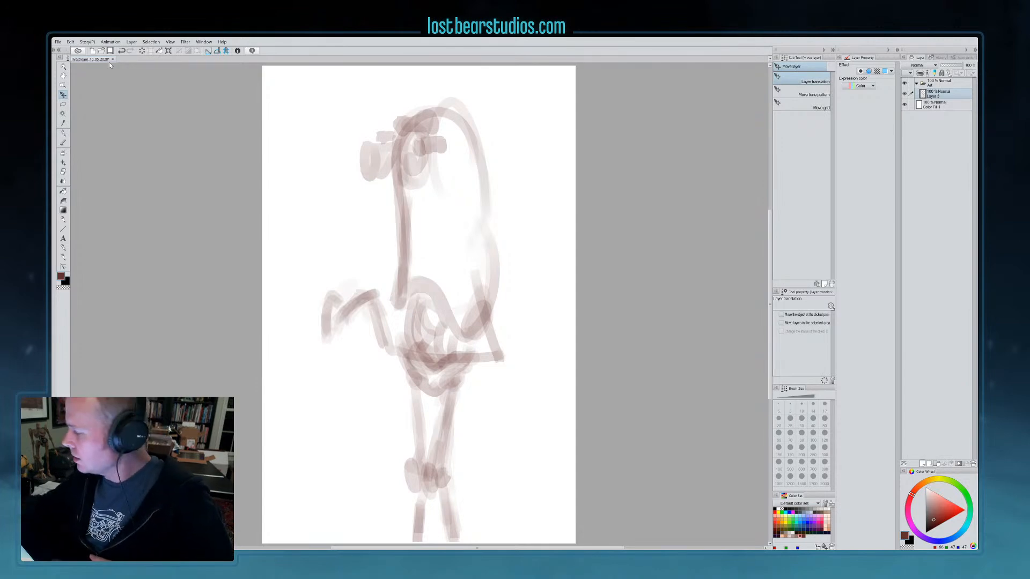
click(63, 134)
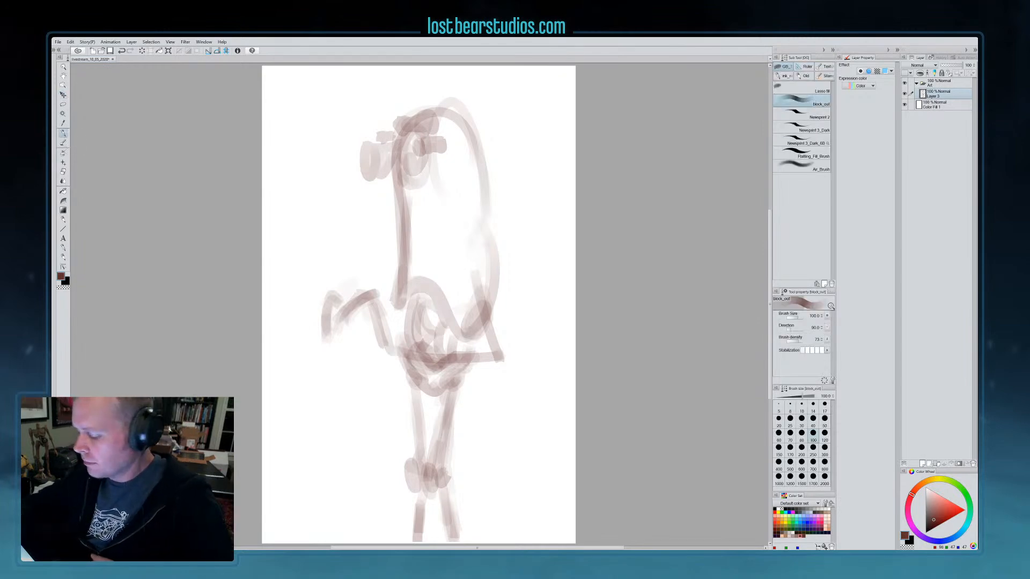
key(])
mouse_move(452, 241)
mouse_down()
mouse_move(451, 267)
mouse_move(466, 272)
mouse_up()
mouse_move(471, 236)
mouse_down()
mouse_move(470, 275)
mouse_move(452, 270)
mouse_up()
drag(442, 240, 442, 272)
key(ctrl+z)
key(ctrl+z)
key(ctrl+z)
key(ctrl+z)
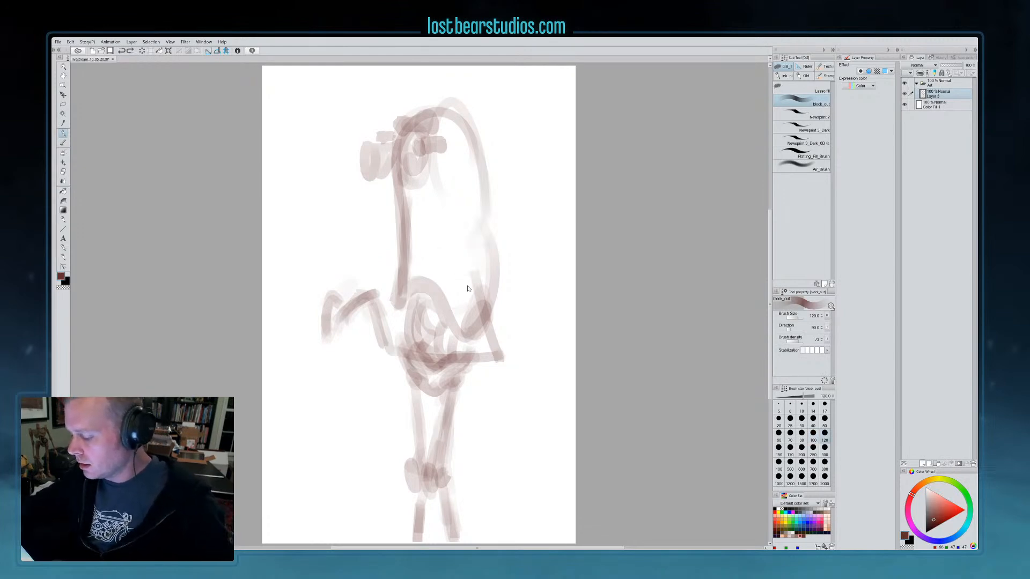
Block in the robot's tall body and the waist below it with broad vertical tones at brush size 200
key(])
key(])
key(])
mouse_move(417, 275)
mouse_down()
mouse_move(415, 183)
mouse_move(464, 122)
mouse_move(475, 282)
mouse_move(461, 325)
mouse_move(427, 265)
mouse_move(437, 238)
mouse_move(451, 249)
mouse_move(460, 174)
mouse_up()
mouse_move(436, 119)
mouse_down()
mouse_move(457, 148)
mouse_move(465, 144)
mouse_move(487, 305)
mouse_move(461, 156)
mouse_move(430, 122)
mouse_move(429, 251)
mouse_move(420, 247)
mouse_move(402, 282)
mouse_move(448, 304)
mouse_move(448, 127)
mouse_move(395, 191)
mouse_move(437, 316)
mouse_up()
key(ctrl+z)
mouse_move(418, 317)
mouse_down()
mouse_move(432, 339)
mouse_move(421, 354)
mouse_up()
mouse_move(429, 191)
mouse_down()
mouse_move(414, 246)
mouse_move(422, 270)
mouse_up()
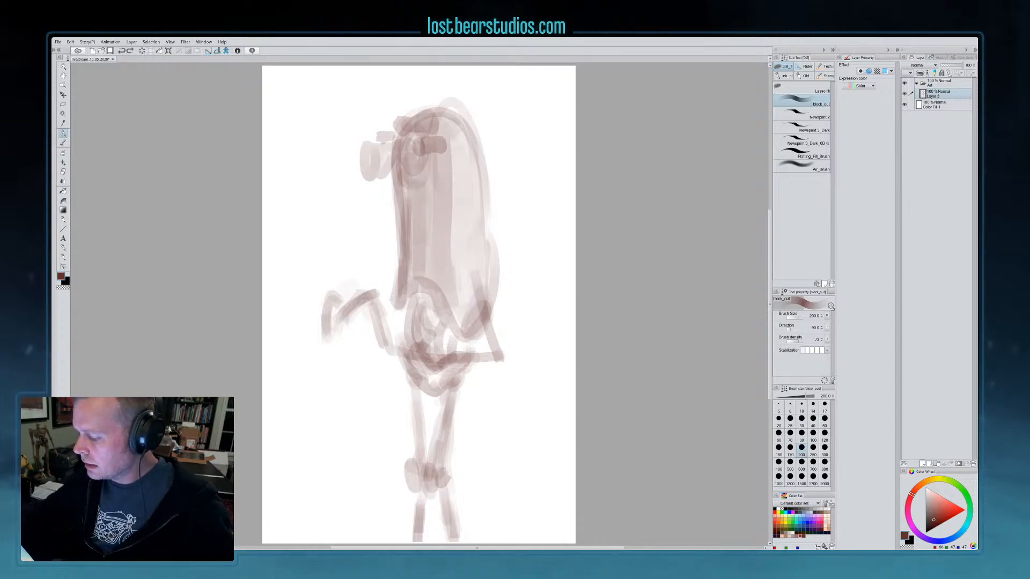
mouse_move(433, 195)
mouse_down()
mouse_move(430, 275)
mouse_move(427, 258)
mouse_up()
drag(423, 325, 430, 391)
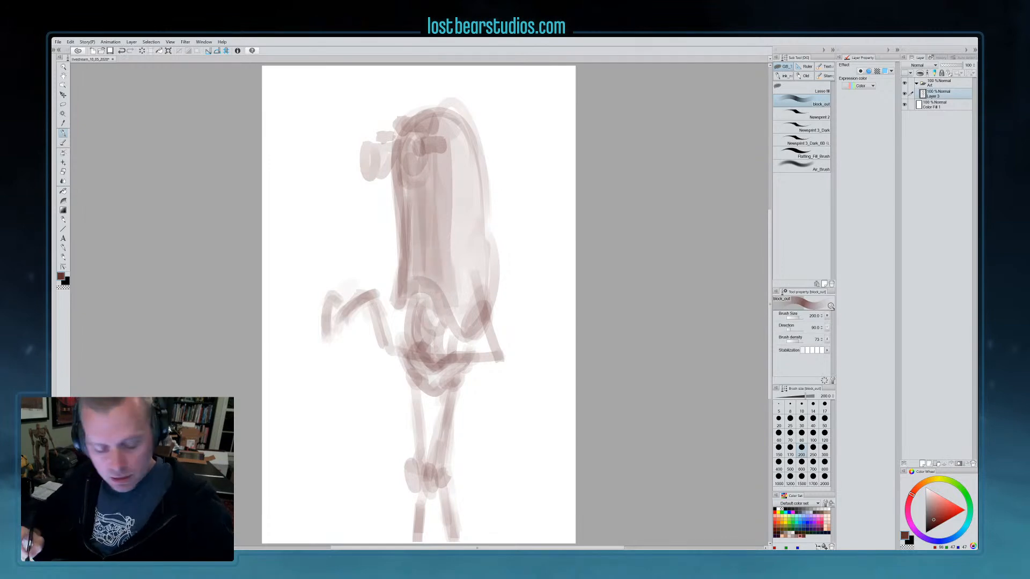
Darken and thicken the robot's raised left arm and hand at brush size 80
key(bracketleft)
key(bracketleft)
key(bracketleft)
key(bracketleft)
click(355, 301)
key(bracketleft)
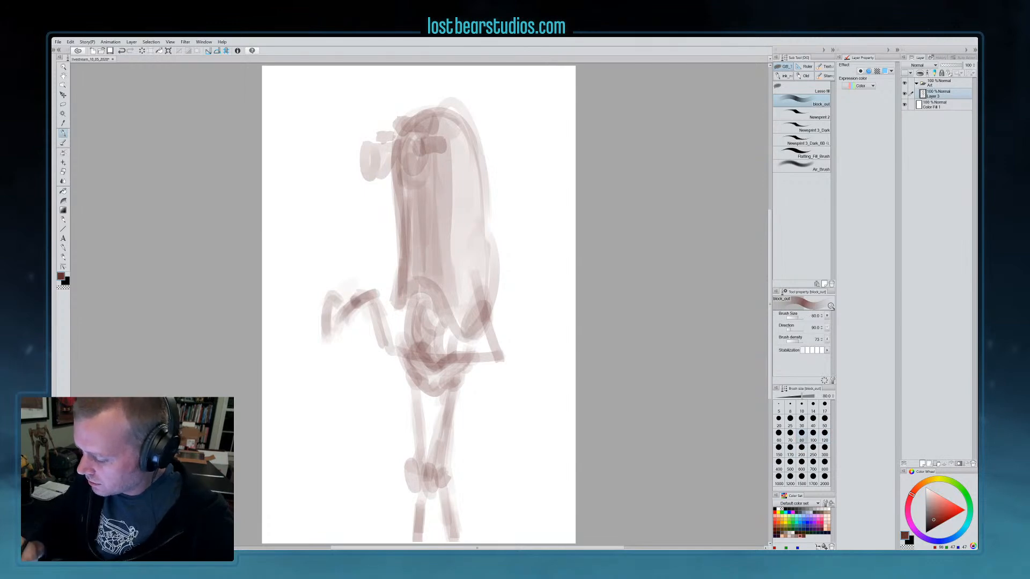
mouse_move(353, 299)
mouse_down()
mouse_move(340, 311)
mouse_move(337, 297)
mouse_move(376, 293)
mouse_move(379, 318)
mouse_move(376, 294)
mouse_move(354, 301)
mouse_move(329, 340)
mouse_up()
drag(370, 285, 384, 344)
mouse_move(373, 305)
mouse_down()
mouse_move(383, 351)
mouse_move(360, 317)
mouse_move(372, 333)
mouse_move(348, 326)
mouse_up()
mouse_move(350, 320)
mouse_down()
mouse_move(327, 343)
mouse_move(325, 333)
mouse_up()
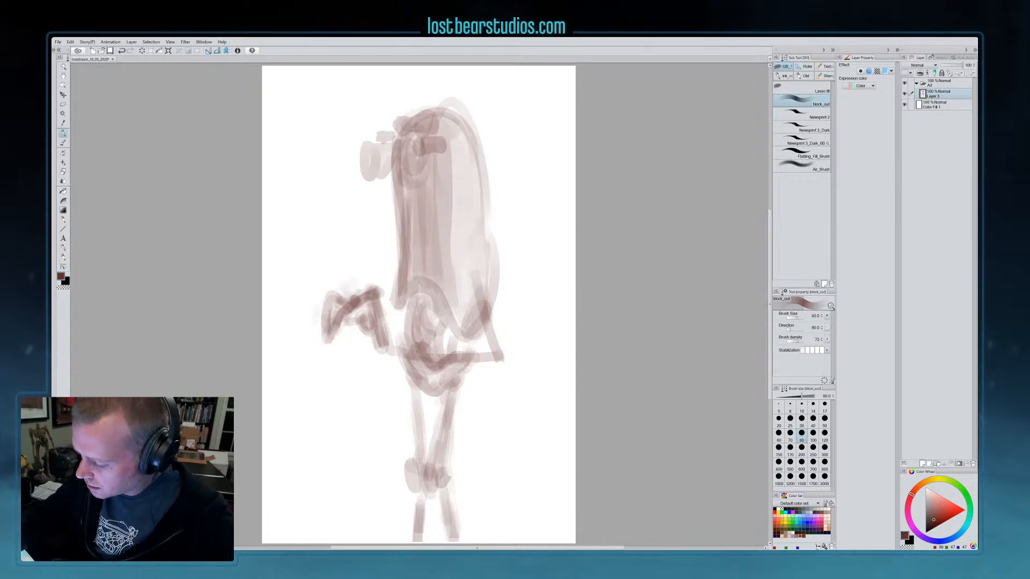
Shape the fingers and thumb of the raised left hand, alternating painting and erasing strokes
drag(344, 294, 351, 300)
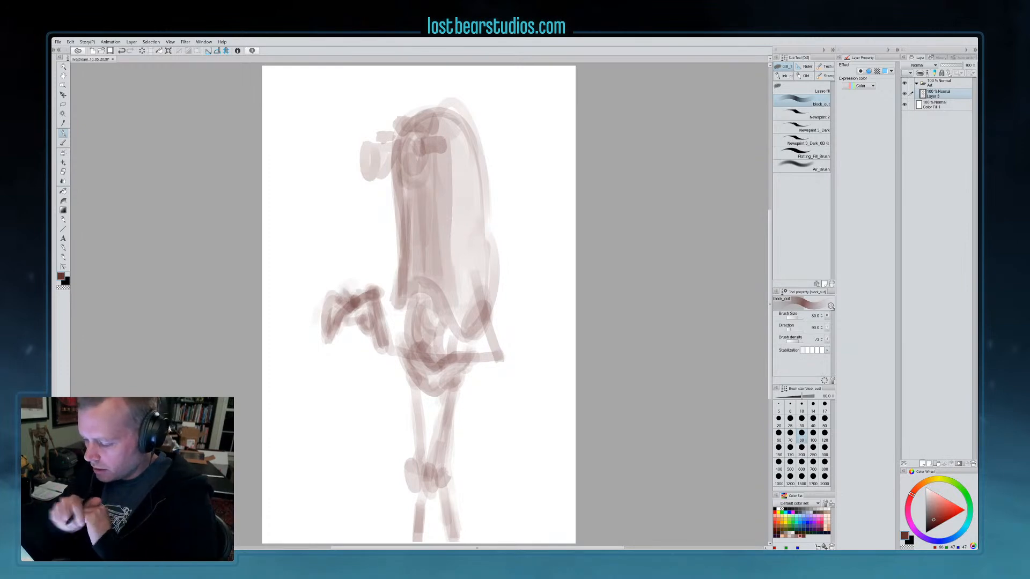
mouse_move(336, 297)
mouse_down()
mouse_move(349, 306)
mouse_move(337, 297)
mouse_move(326, 322)
mouse_move(330, 313)
mouse_up()
key(c)
key(c)
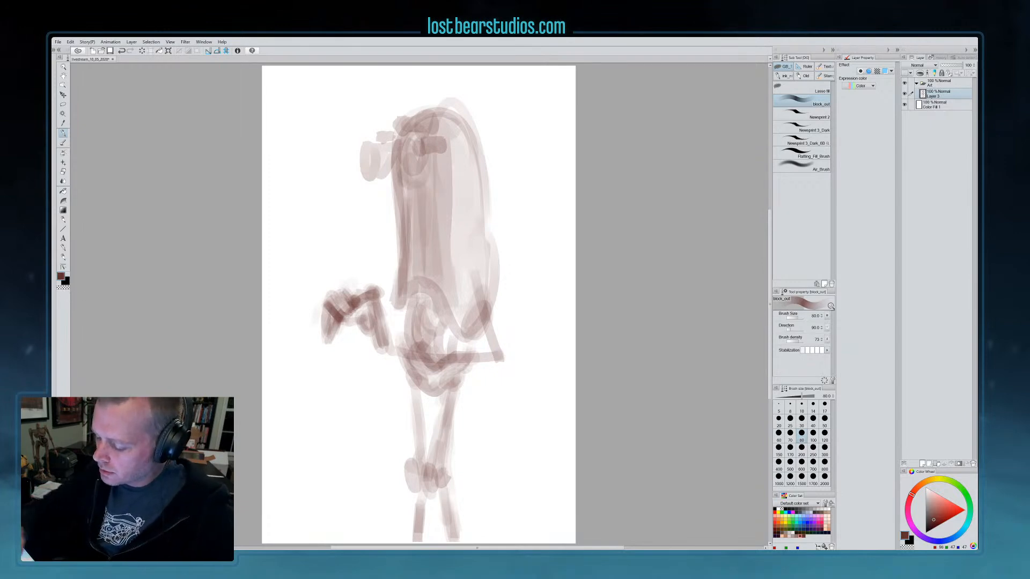
mouse_move(327, 308)
mouse_down()
mouse_move(340, 318)
mouse_move(332, 324)
mouse_move(327, 303)
mouse_move(340, 276)
mouse_move(361, 295)
mouse_move(343, 280)
mouse_move(317, 317)
mouse_up()
key(c)
key(c)
mouse_move(320, 310)
mouse_down()
mouse_move(330, 338)
mouse_move(323, 332)
mouse_move(366, 327)
mouse_up()
drag(364, 310, 369, 328)
drag(362, 290, 370, 286)
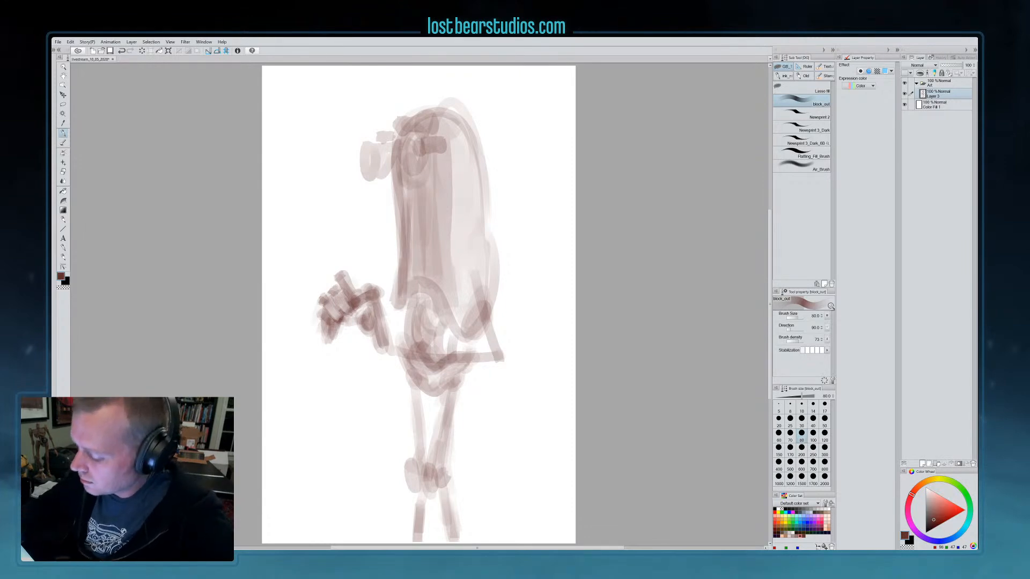
Darken the arched opening at the body's lower front and build up the right shoulder and round elbow joint
mouse_move(395, 304)
mouse_down()
mouse_move(405, 320)
mouse_move(399, 267)
mouse_up()
mouse_move(404, 298)
mouse_down()
mouse_move(402, 311)
mouse_move(398, 301)
mouse_move(423, 290)
mouse_up()
mouse_move(407, 295)
mouse_down()
mouse_move(425, 293)
mouse_move(403, 298)
mouse_move(418, 291)
mouse_move(469, 332)
mouse_move(468, 289)
mouse_move(483, 319)
mouse_move(487, 292)
mouse_move(487, 320)
mouse_move(469, 323)
mouse_move(499, 353)
mouse_move(488, 327)
mouse_up()
mouse_move(489, 327)
mouse_down()
mouse_move(507, 362)
mouse_move(489, 346)
mouse_move(509, 365)
mouse_move(492, 354)
mouse_move(507, 361)
mouse_up()
key(c)
key(c)
mouse_move(496, 343)
mouse_down()
mouse_move(504, 358)
mouse_move(490, 366)
mouse_up()
key(c)
key(c)
Darken the right forearm running across the waist to the elbow
mouse_move(424, 357)
mouse_down()
mouse_move(482, 353)
mouse_move(462, 360)
mouse_move(484, 362)
mouse_up()
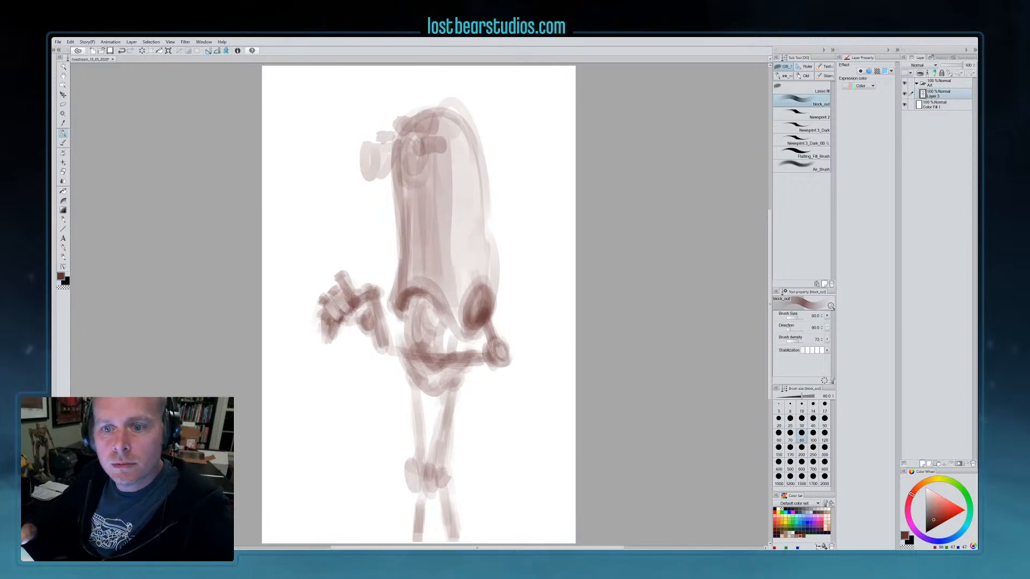
drag(482, 353, 486, 368)
drag(400, 353, 487, 369)
Refine the right upper arm and shoulder socket with dark strokes, erasing lighter areas and cleaning the forearm edge
mouse_move(486, 323)
mouse_down()
mouse_move(494, 341)
mouse_move(490, 332)
mouse_up()
key(c)
key(c)
key(c)
key(c)
drag(485, 318, 491, 337)
key(c)
drag(483, 316, 493, 337)
key(c)
key(c)
drag(489, 326, 495, 337)
drag(483, 298, 481, 303)
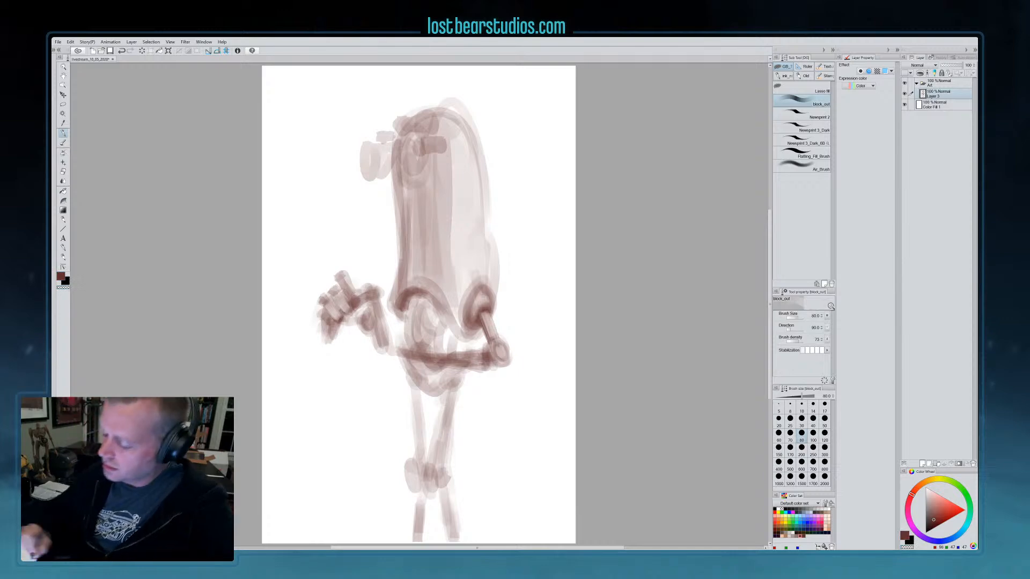
drag(433, 357, 483, 359)
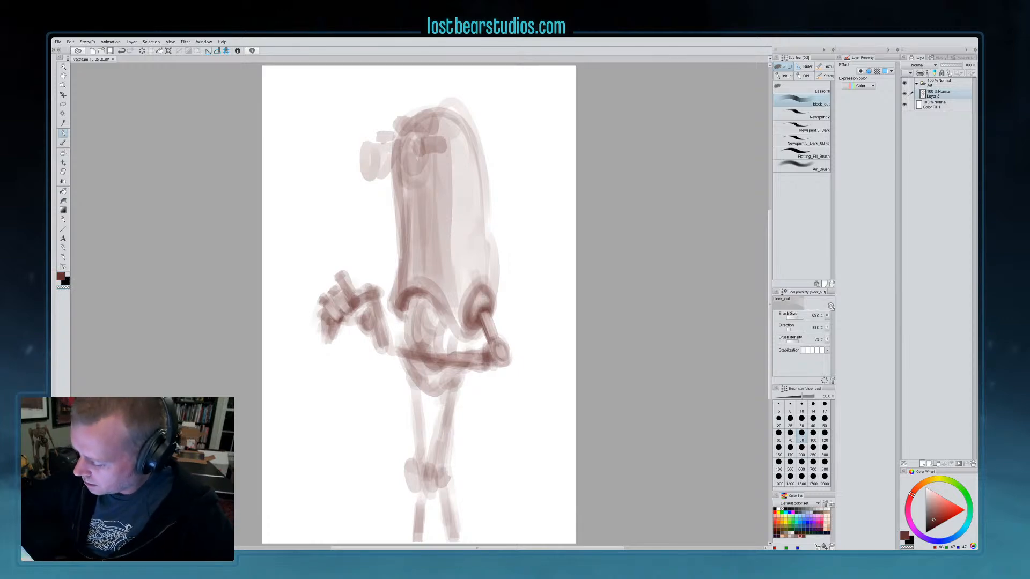
key(c)
Paint the dark mechanical shapes inside the arched opening and toward the right side of the waist
drag(430, 311, 432, 327)
drag(431, 310, 432, 328)
mouse_move(429, 312)
mouse_down()
mouse_move(433, 327)
mouse_move(426, 314)
mouse_move(407, 324)
mouse_move(416, 339)
mouse_move(435, 326)
mouse_move(417, 308)
mouse_up()
mouse_move(413, 302)
mouse_down()
mouse_move(425, 299)
mouse_move(422, 341)
mouse_move(446, 350)
mouse_up()
mouse_move(439, 337)
mouse_down()
mouse_move(447, 350)
mouse_move(454, 338)
mouse_up()
drag(452, 346, 460, 338)
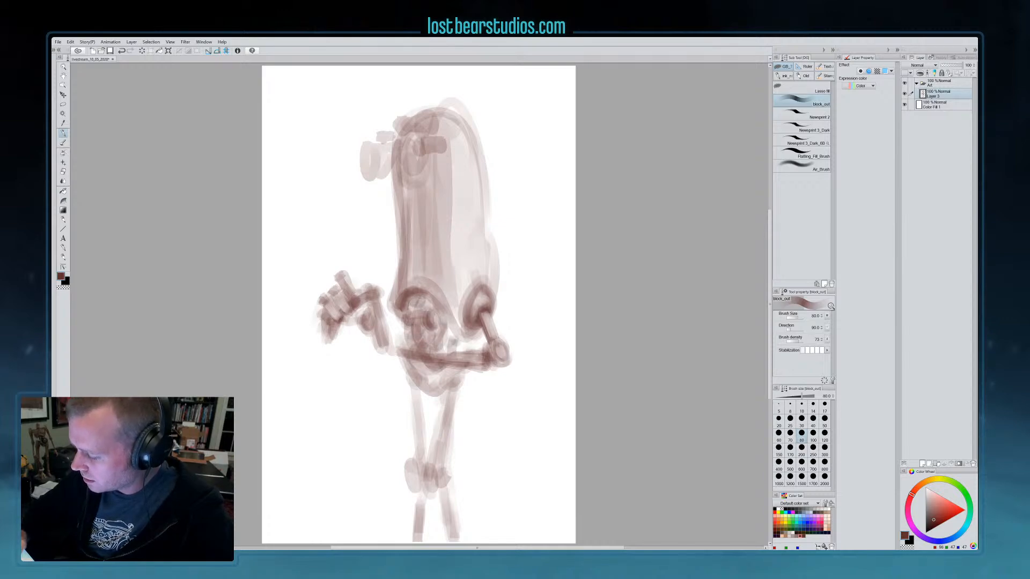
Reinforce the lower front edge of the body beside the arched opening
drag(399, 305, 390, 318)
drag(400, 268, 394, 289)
drag(393, 310, 389, 316)
Darken the protruding round lens at the front of the head and the eye housing behind it
drag(370, 145, 369, 183)
mouse_move(371, 156)
mouse_down()
mouse_move(370, 171)
mouse_move(373, 161)
mouse_up()
mouse_move(371, 156)
mouse_down()
mouse_move(370, 174)
mouse_move(378, 157)
mouse_up()
drag(377, 155, 381, 183)
drag(381, 156, 384, 178)
mouse_move(416, 139)
mouse_down()
mouse_move(394, 175)
mouse_move(424, 175)
mouse_move(405, 174)
mouse_up()
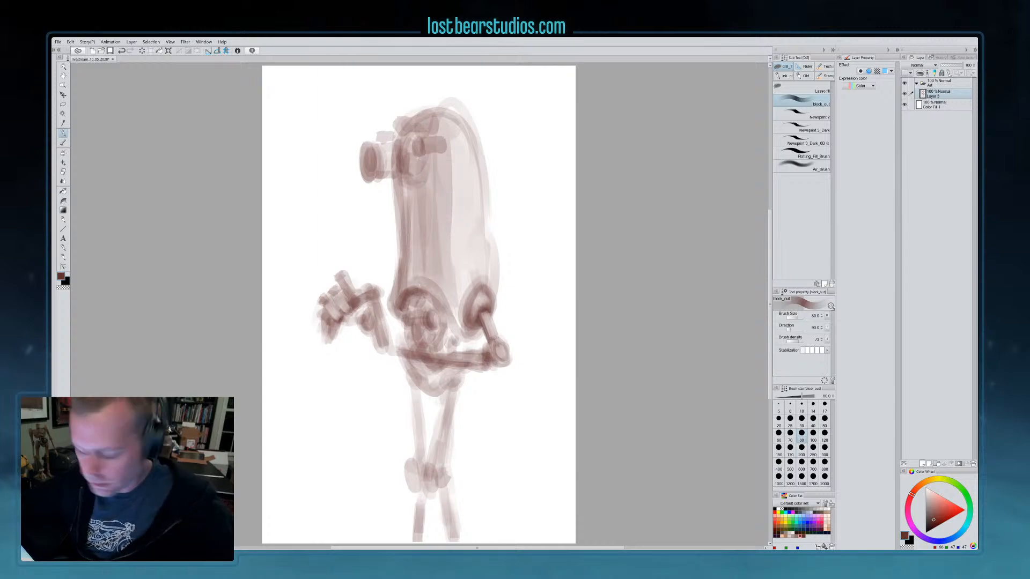
Strengthen the details on top of the head and the body's long front and back contours
mouse_move(368, 143)
mouse_down()
mouse_move(363, 178)
mouse_move(371, 144)
mouse_move(406, 170)
mouse_move(393, 134)
mouse_up()
drag(396, 122, 429, 127)
mouse_move(416, 126)
mouse_down()
mouse_move(424, 117)
mouse_move(445, 123)
mouse_move(446, 112)
mouse_move(480, 153)
mouse_move(494, 287)
mouse_up()
drag(404, 191, 397, 279)
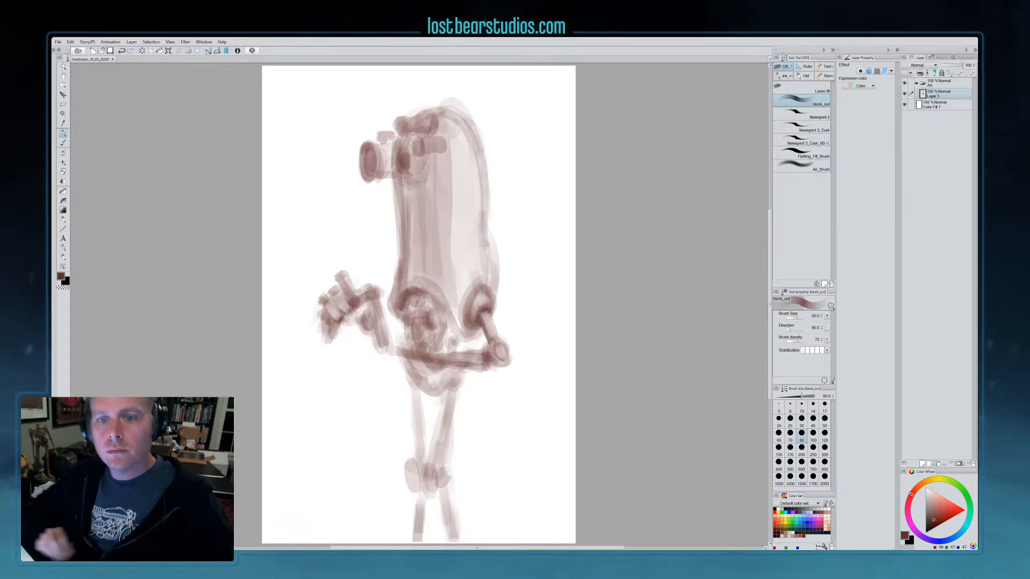
drag(390, 307, 402, 250)
drag(398, 193, 399, 264)
Darken both upper legs and the knee joints
mouse_move(415, 400)
mouse_down()
mouse_move(418, 445)
mouse_move(451, 488)
mouse_move(454, 380)
mouse_move(460, 390)
mouse_move(444, 445)
mouse_up()
mouse_move(448, 389)
mouse_down()
mouse_move(446, 437)
mouse_move(453, 414)
mouse_move(440, 460)
mouse_move(446, 397)
mouse_move(429, 496)
mouse_move(432, 472)
mouse_move(433, 490)
mouse_move(403, 470)
mouse_move(403, 485)
mouse_move(415, 496)
mouse_move(412, 381)
mouse_move(422, 445)
mouse_up()
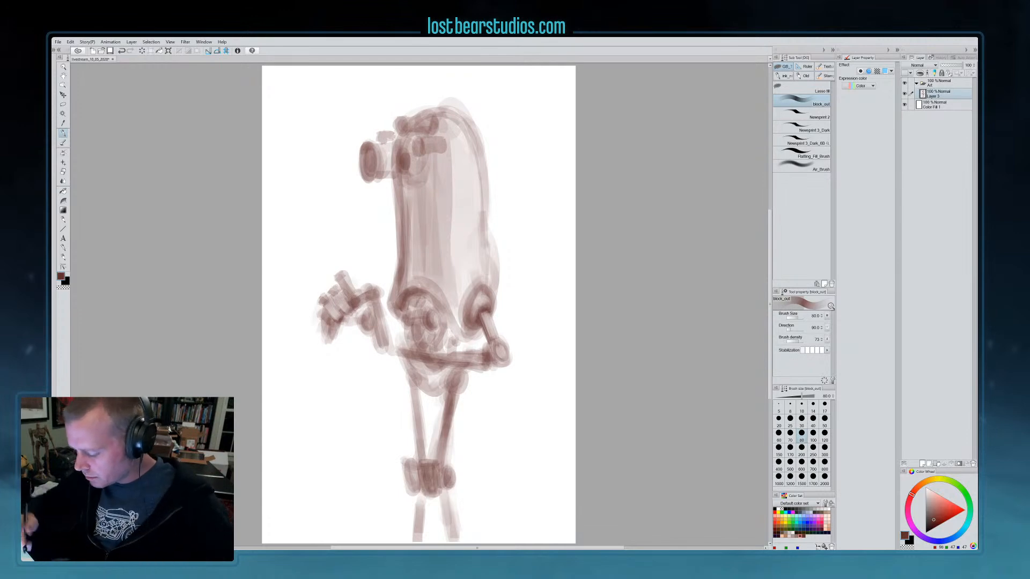
mouse_move(408, 465)
mouse_down()
mouse_move(420, 435)
mouse_move(413, 385)
mouse_move(420, 461)
mouse_up()
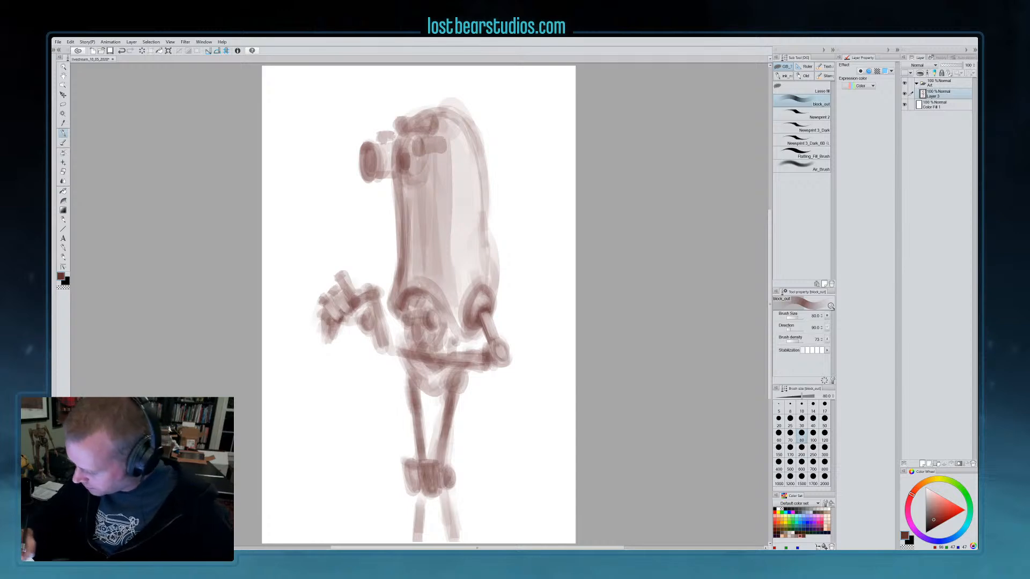
Define the thigh edges and hip joints with smaller strokes at brush size 50
key(bracketleft)
key(bracketleft)
key(bracketleft)
drag(460, 403, 447, 450)
drag(424, 403, 423, 445)
mouse_move(458, 391)
mouse_down()
mouse_move(456, 402)
mouse_move(461, 390)
mouse_up()
drag(469, 369, 463, 393)
drag(470, 379, 467, 389)
drag(470, 377, 463, 391)
drag(409, 371, 404, 389)
drag(408, 371, 401, 390)
mouse_move(407, 376)
mouse_down()
mouse_move(406, 385)
mouse_move(443, 390)
mouse_move(432, 391)
mouse_up()
Darken the lower legs and strengthen the knee joints, raising the brush size to 70
mouse_move(444, 497)
mouse_down()
mouse_move(454, 542)
mouse_move(417, 528)
mouse_move(416, 542)
mouse_up()
key(])
key(])
drag(418, 497, 415, 529)
drag(437, 470, 438, 493)
mouse_move(440, 469)
mouse_down()
mouse_move(438, 494)
mouse_move(452, 484)
mouse_up()
Erase the excess tone along the body's lower back at brush size 50 and darken the details on the head
key([)
key([)
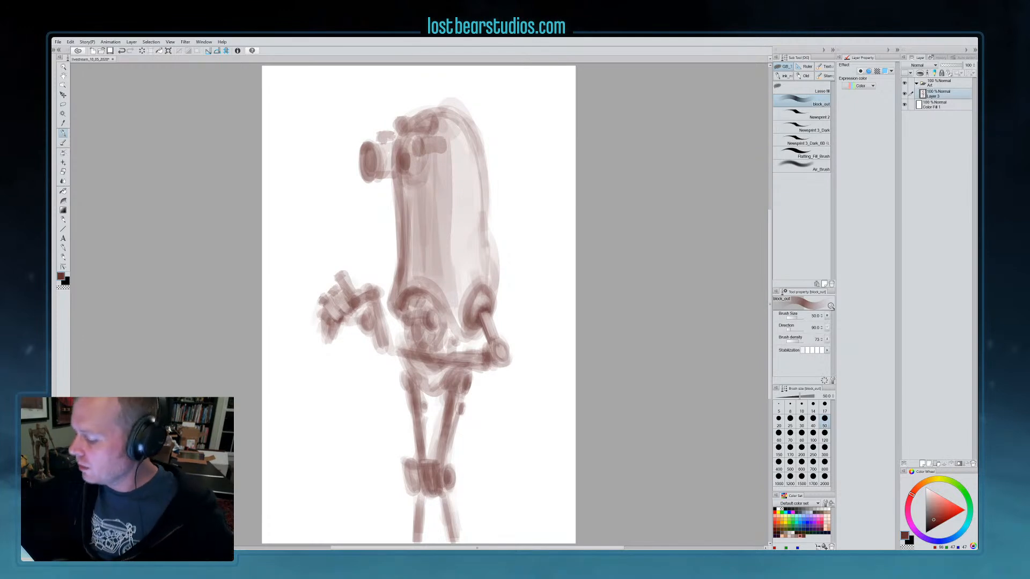
drag(494, 241, 502, 267)
key(c)
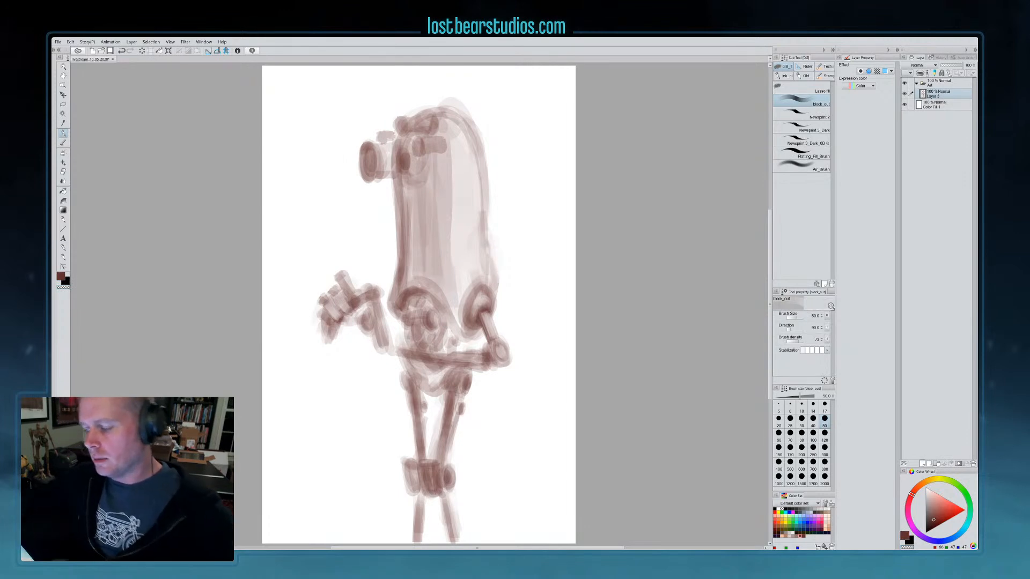
key(c)
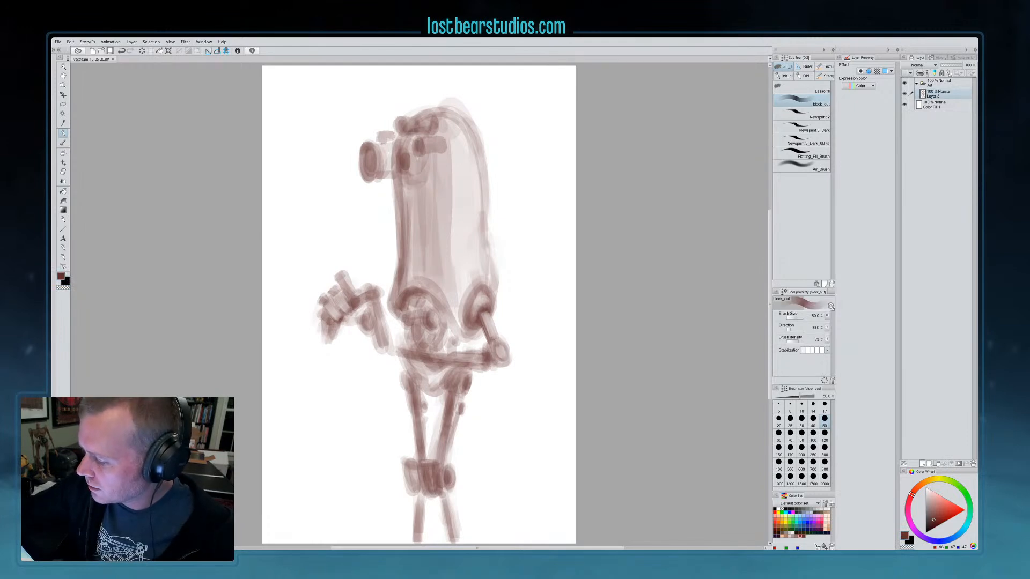
mouse_move(418, 116)
mouse_down()
mouse_move(425, 145)
mouse_move(439, 145)
mouse_up()
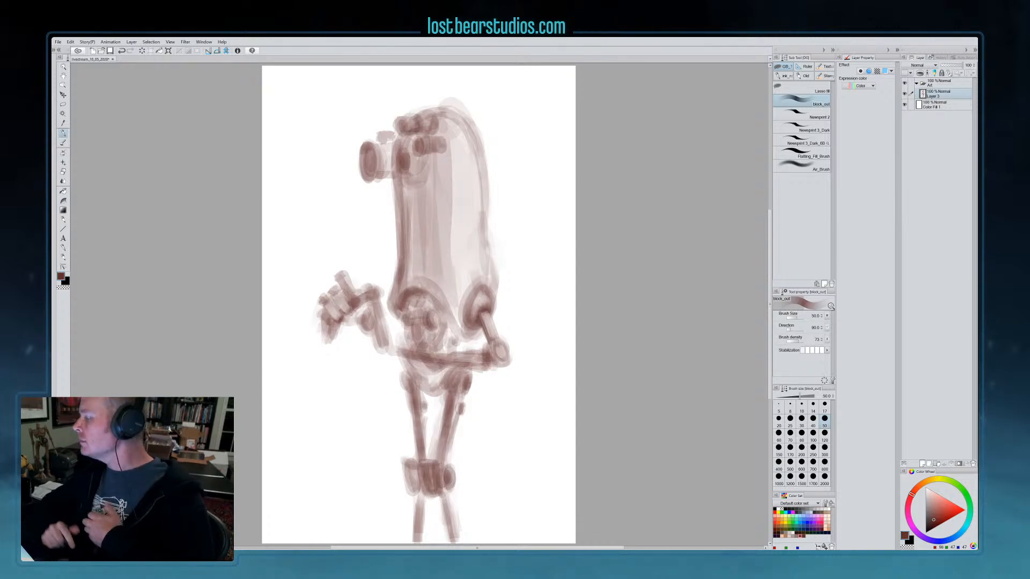
Lower the opacity of the Layer 3 sketch and add a new raster layer above it
click(950, 66)
click(922, 465)
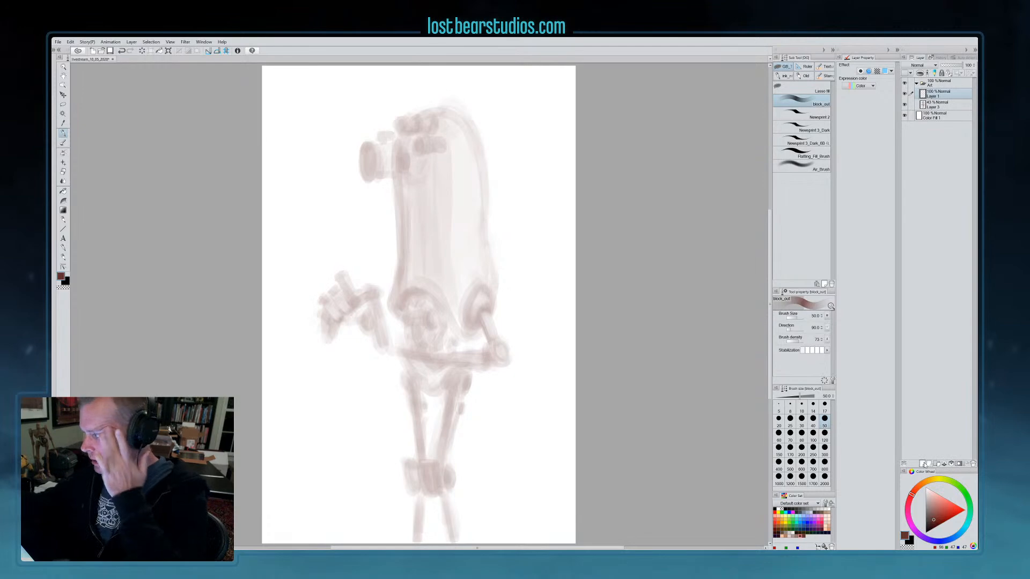
Draw the arched opening's double rim and the body's front contour with the Newsprint 3_Dark brush at size 200
click(820, 132)
click(826, 115)
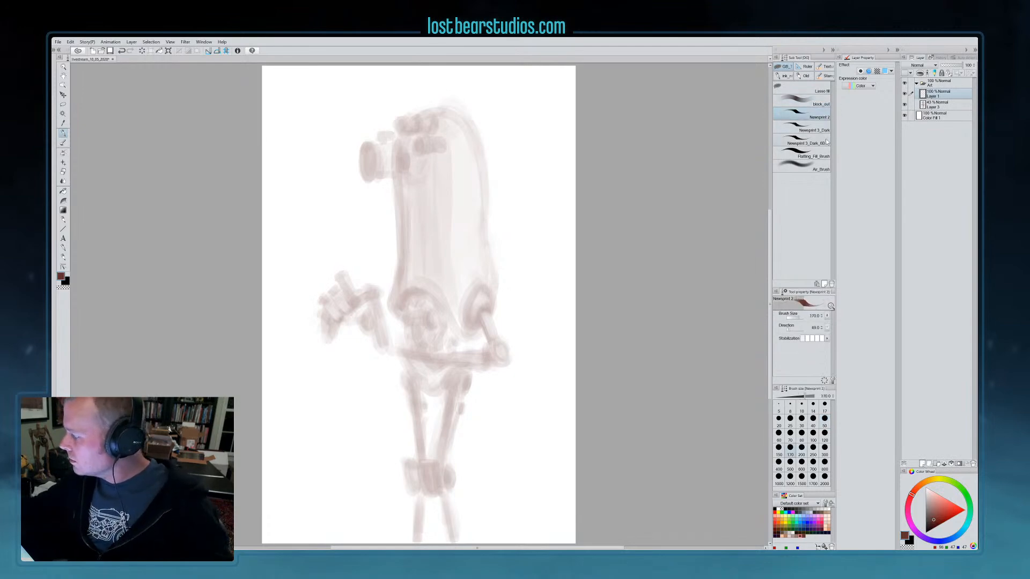
click(825, 127)
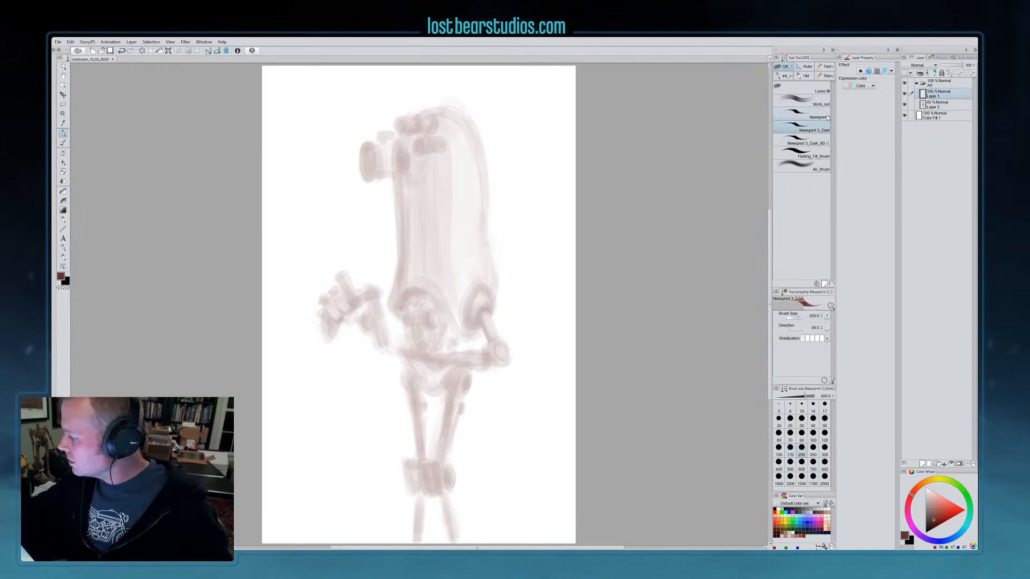
drag(516, 308, 527, 342)
key(ctrl+z)
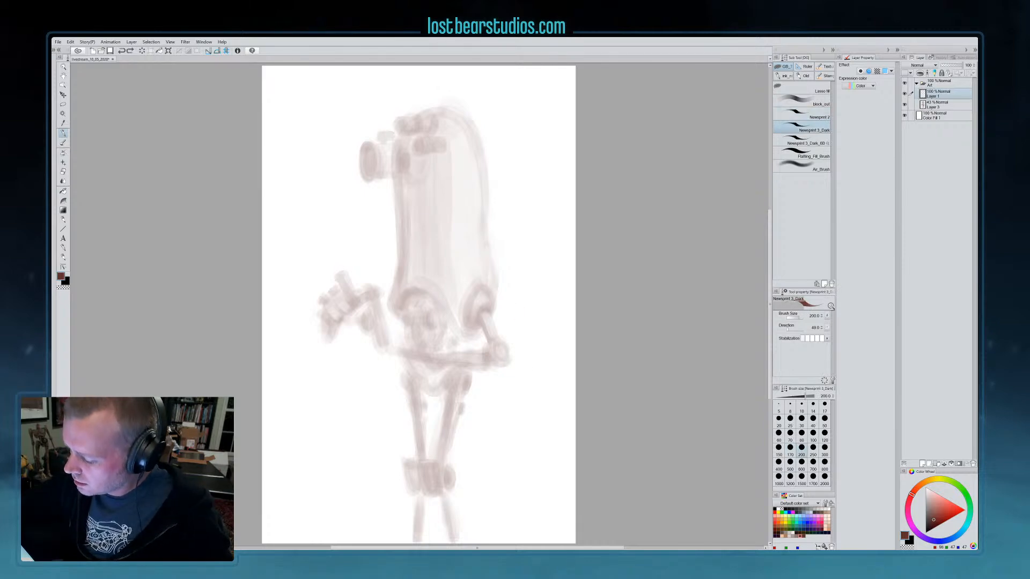
mouse_move(402, 294)
mouse_down()
mouse_move(428, 294)
mouse_move(458, 330)
mouse_up()
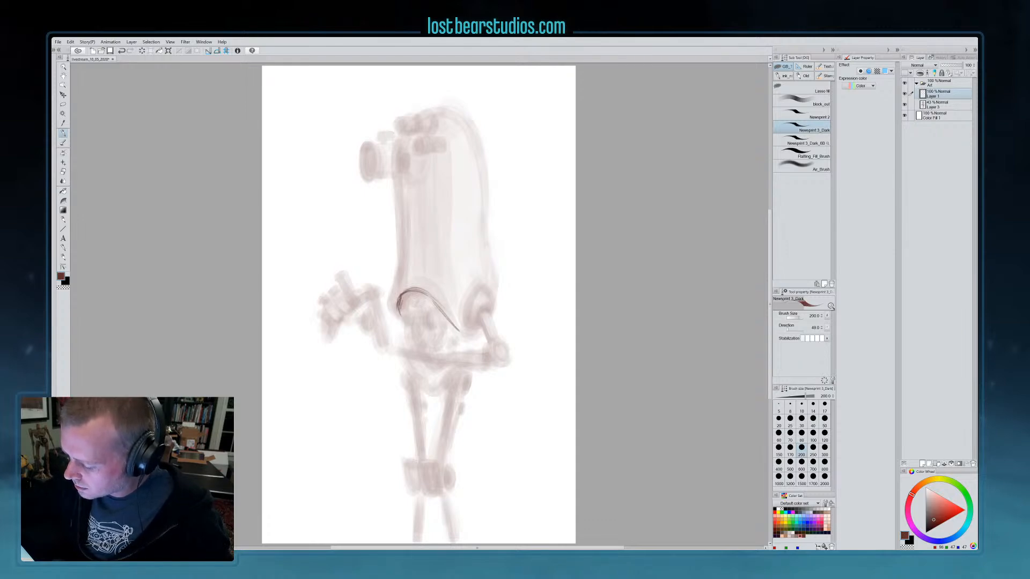
mouse_move(397, 291)
mouse_down()
mouse_move(411, 281)
mouse_move(459, 327)
mouse_up()
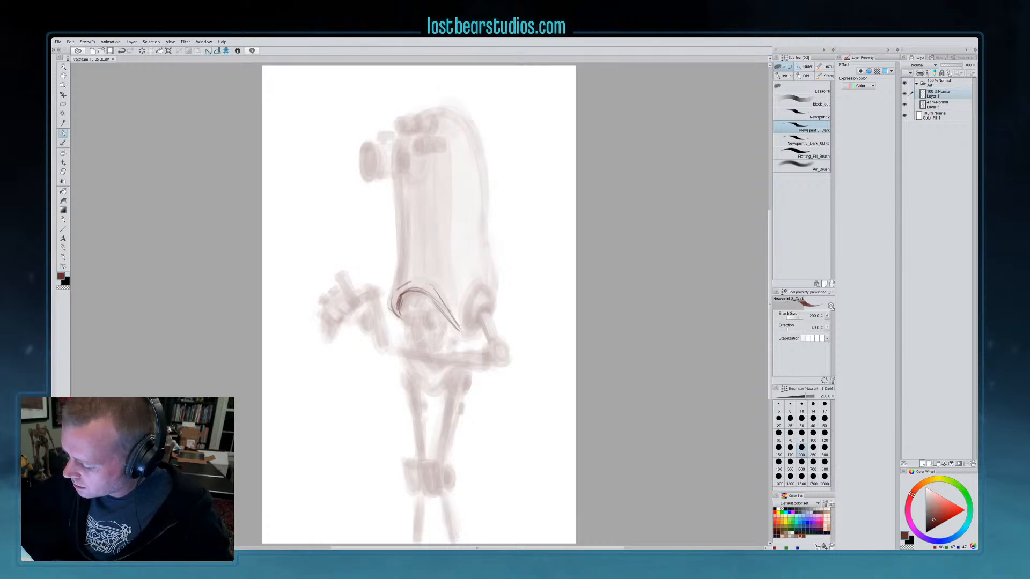
drag(404, 284, 423, 283)
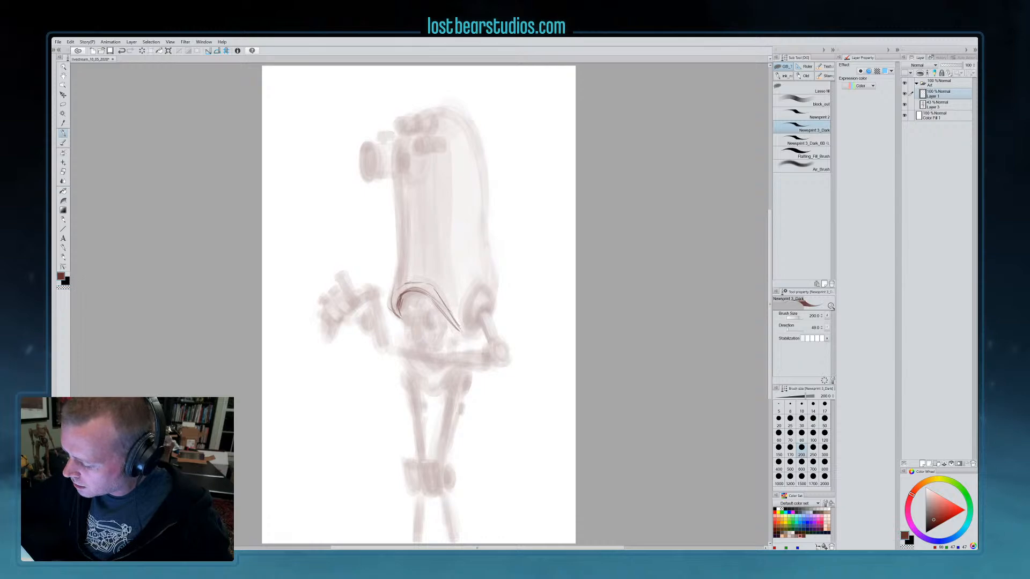
drag(399, 189, 395, 277)
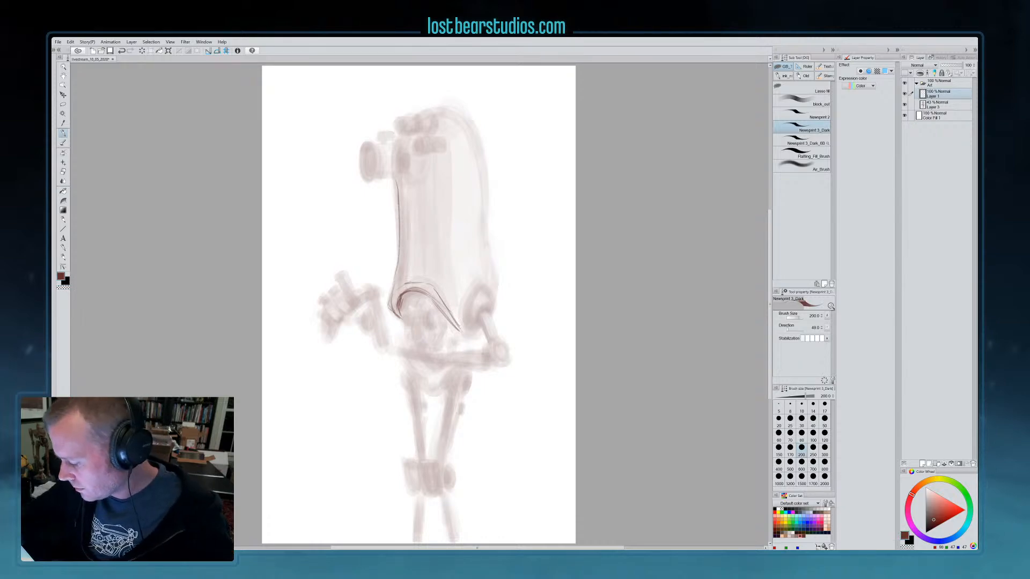
Draw the round joints, linkages and central column of the mechanism inside the arched opening
drag(436, 308, 431, 321)
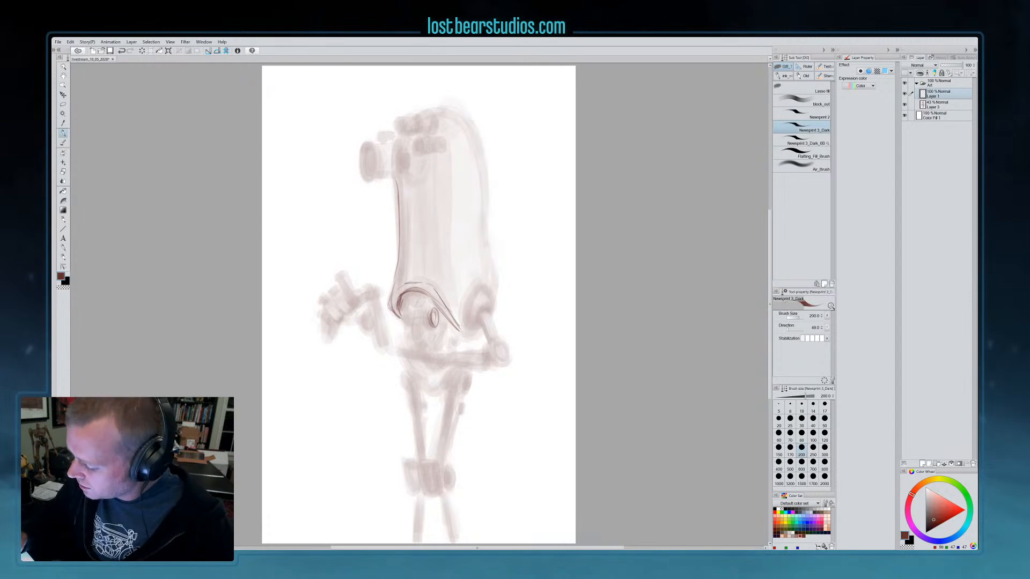
drag(428, 309, 424, 325)
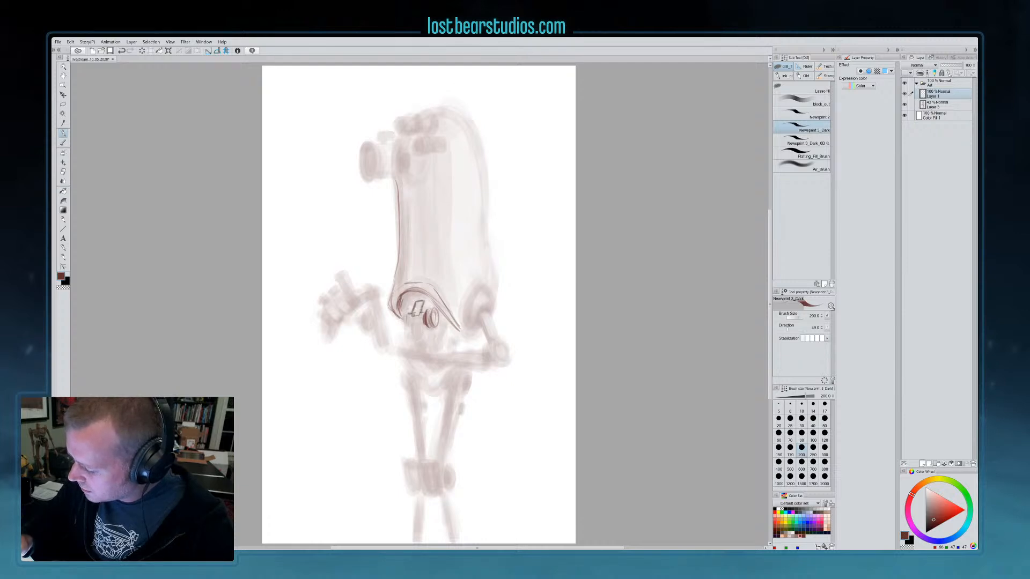
drag(426, 307, 427, 297)
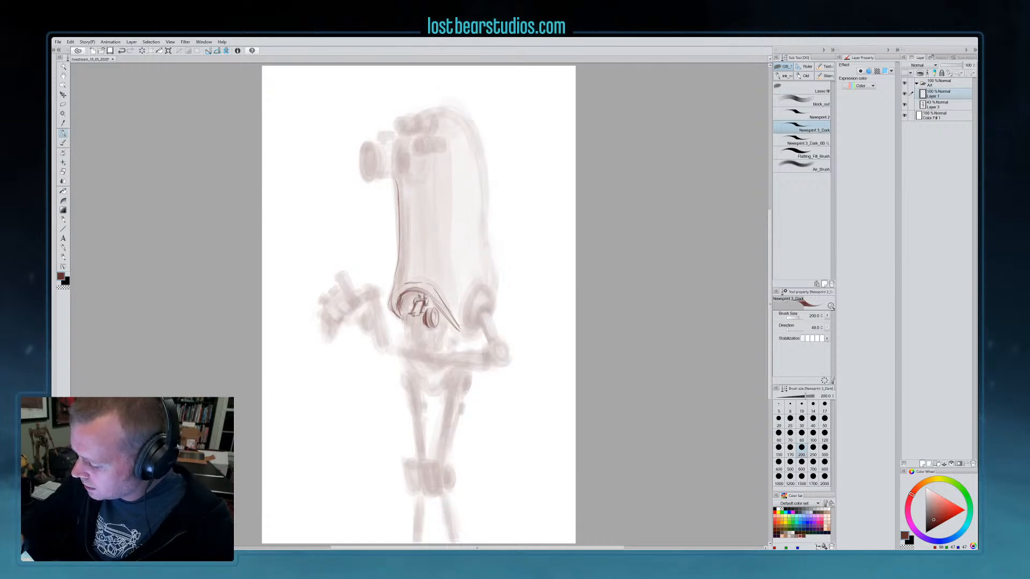
drag(403, 297, 401, 327)
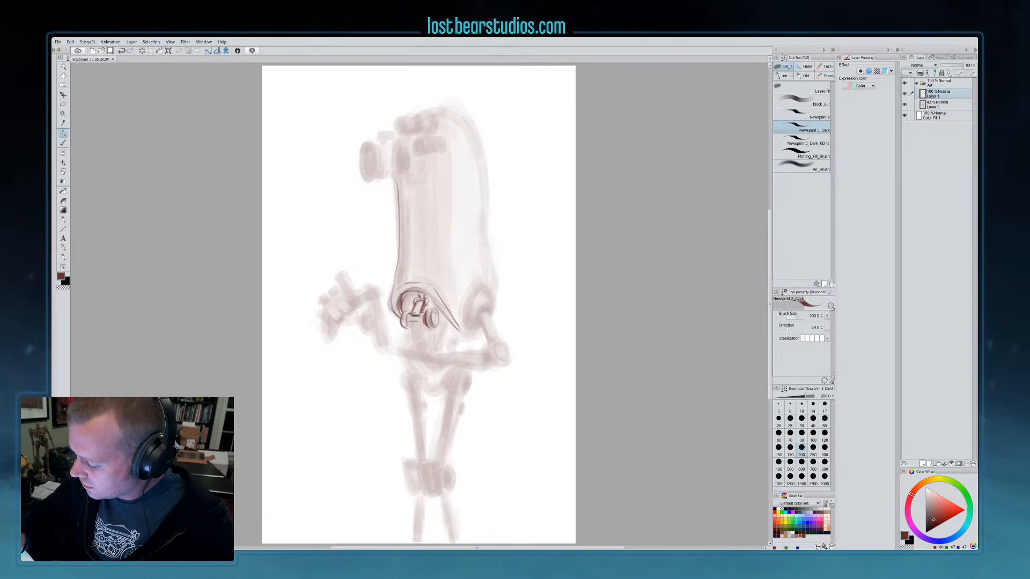
mouse_move(407, 313)
mouse_down()
mouse_move(411, 342)
mouse_move(431, 344)
mouse_up()
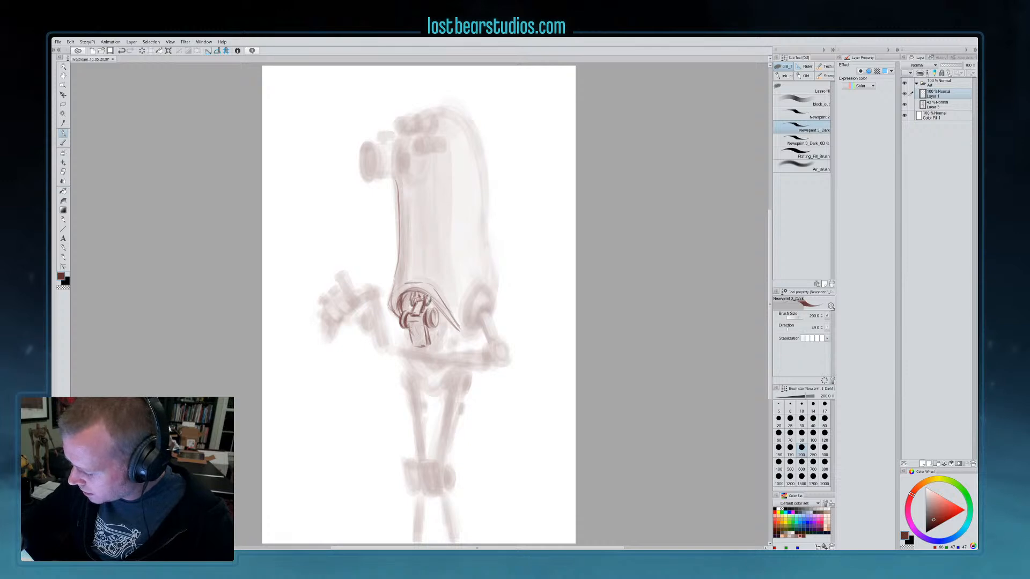
Draw the V-shaped pelvis plate below the central column, with a double upper rim and a rounded lower edge
key(c)
mouse_move(401, 315)
mouse_down()
mouse_move(433, 325)
mouse_move(423, 351)
mouse_move(438, 372)
mouse_move(462, 353)
mouse_move(421, 373)
mouse_up()
key(c)
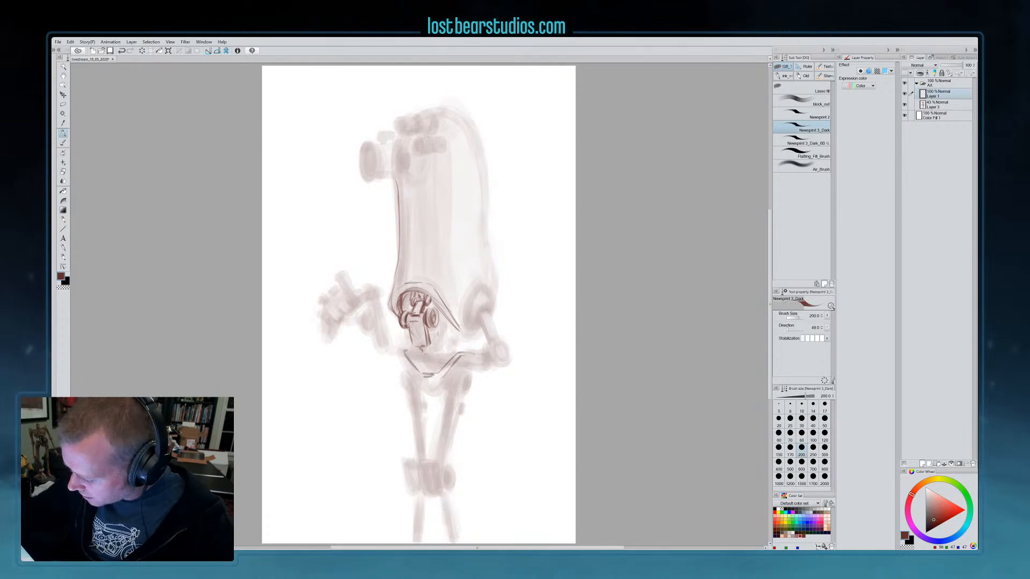
mouse_move(404, 361)
mouse_down()
mouse_move(435, 397)
mouse_move(455, 378)
mouse_move(409, 385)
mouse_up()
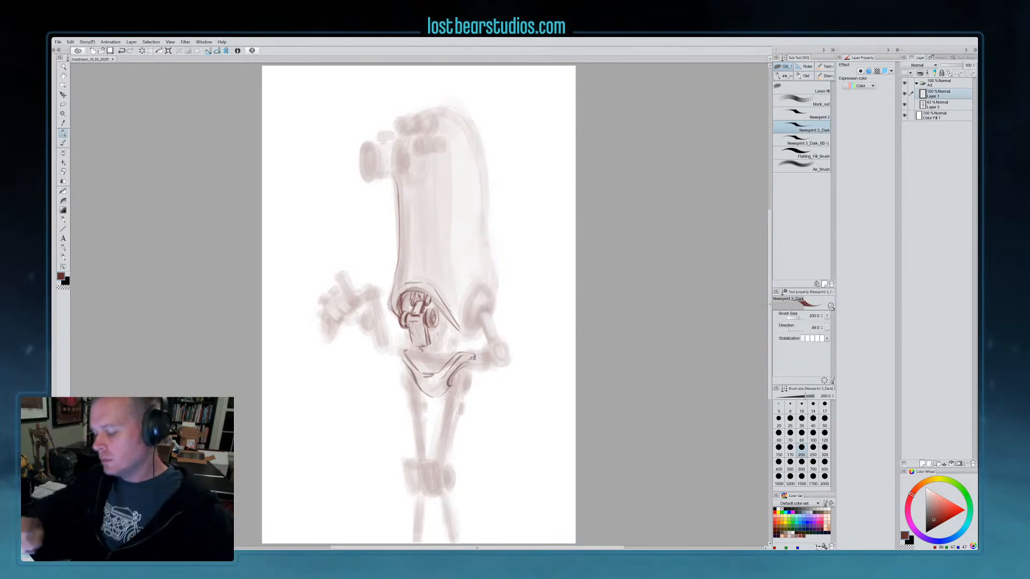
Draw the small joint and angled plates connecting the central column to the pelvis plate
mouse_move(436, 338)
mouse_down()
mouse_move(436, 348)
mouse_move(412, 343)
mouse_up()
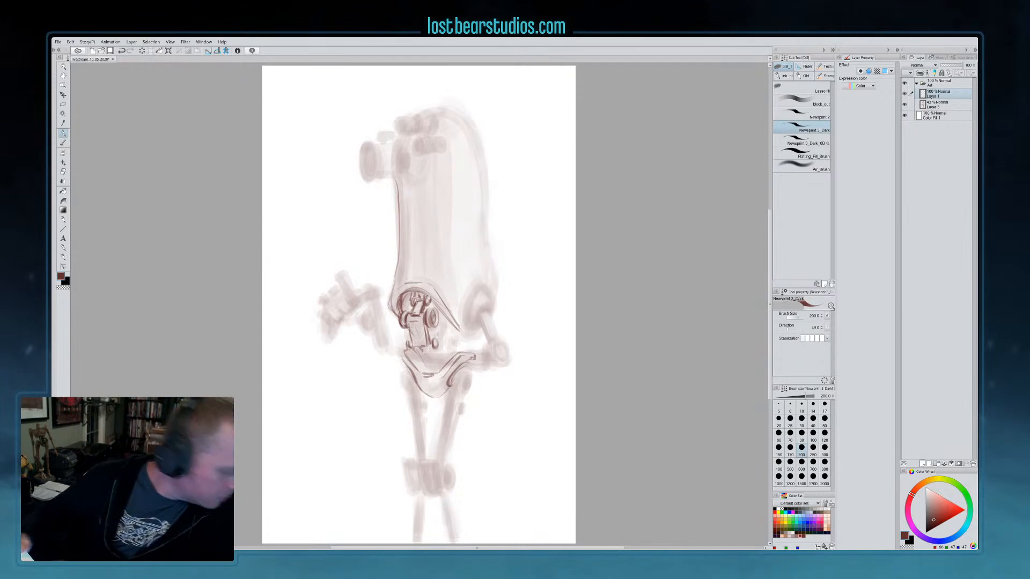
drag(418, 351, 442, 372)
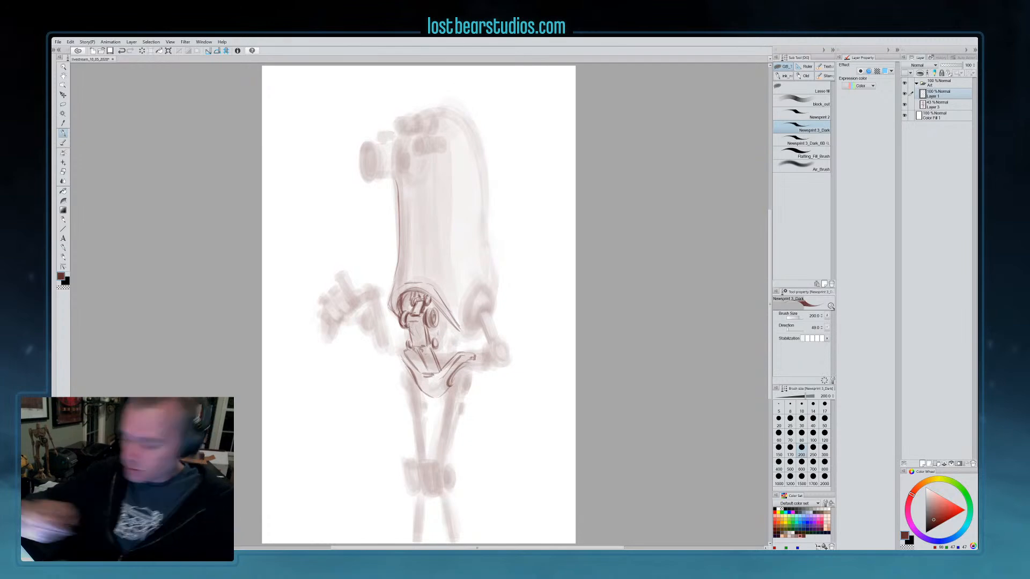
drag(408, 355, 426, 371)
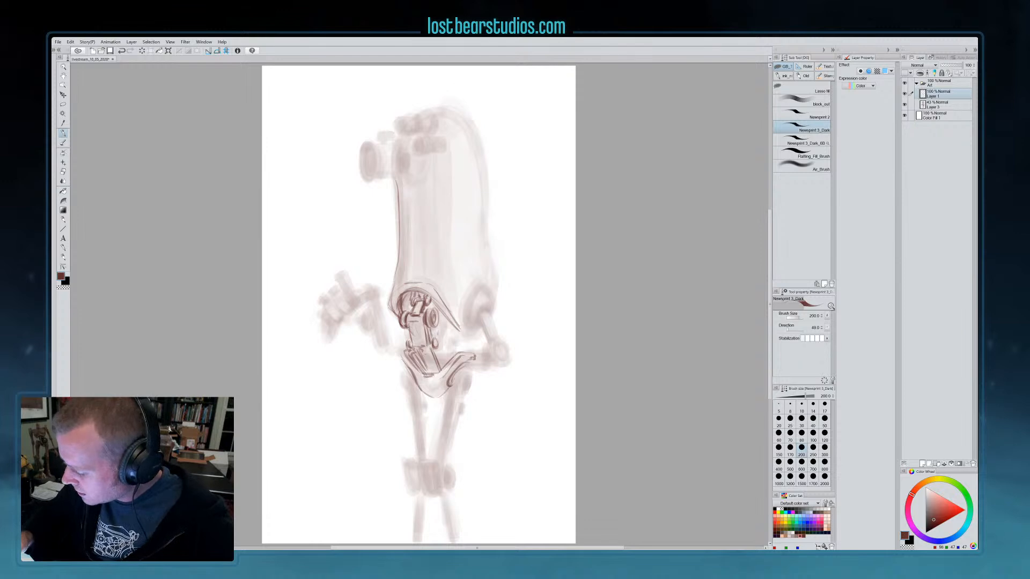
Draw a curved ribbed hose behind the central column, running from the body opening down to the pelvis
drag(445, 322, 441, 367)
mouse_move(454, 328)
mouse_down()
mouse_move(447, 362)
mouse_move(455, 333)
mouse_up()
drag(445, 329, 451, 337)
drag(440, 336, 449, 342)
drag(439, 344, 446, 354)
mouse_move(438, 357)
mouse_down()
mouse_move(447, 358)
mouse_move(402, 351)
mouse_move(406, 339)
mouse_move(455, 354)
mouse_move(448, 360)
mouse_move(456, 349)
mouse_up()
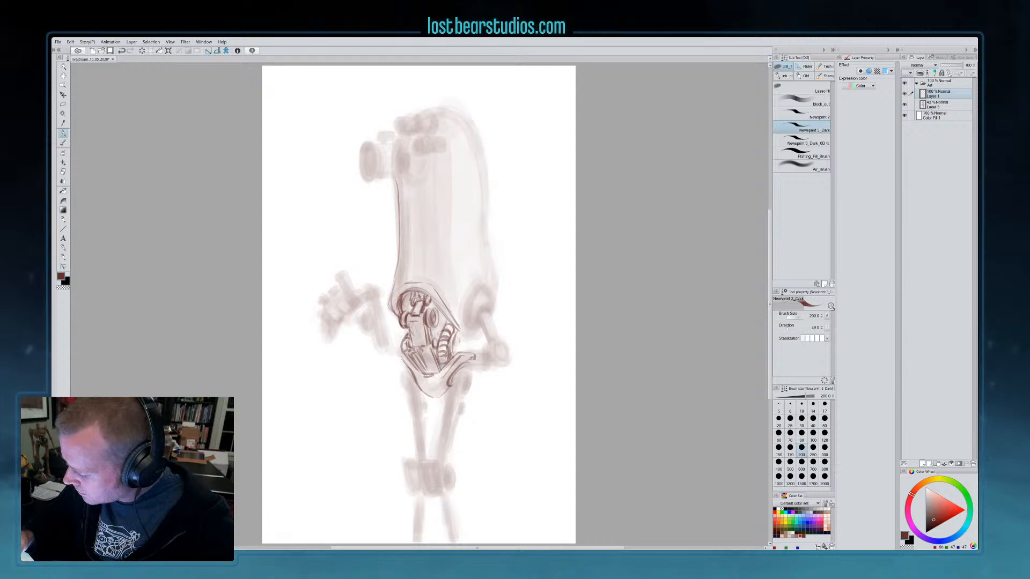
Outline the body shell's rounded lower corner and long back contour, adding the oval shoulder socket and the curved face-panel edge
mouse_move(462, 331)
mouse_down()
mouse_move(491, 317)
mouse_move(486, 326)
mouse_up()
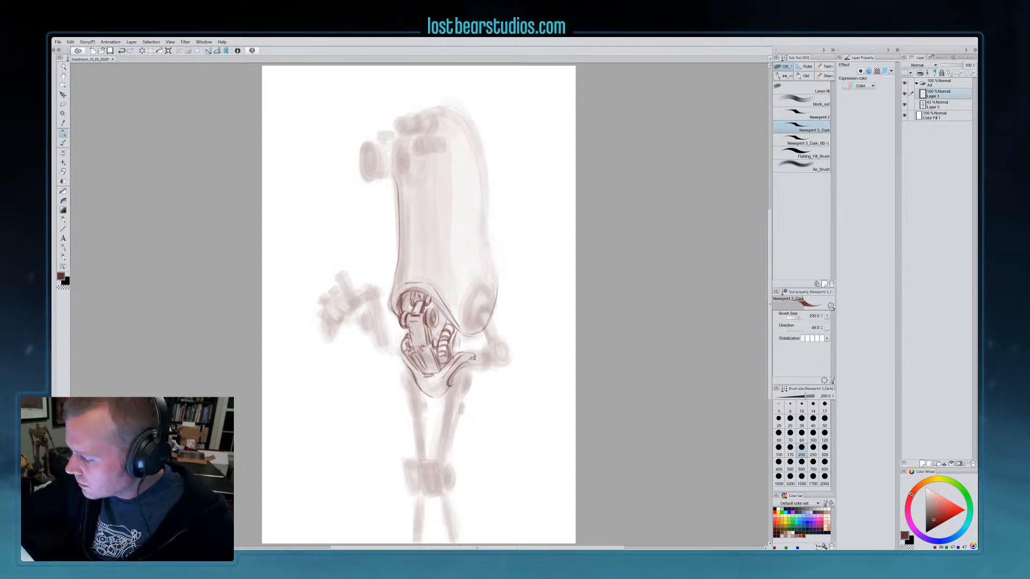
mouse_move(464, 119)
mouse_down()
mouse_move(479, 136)
mouse_move(493, 294)
mouse_up()
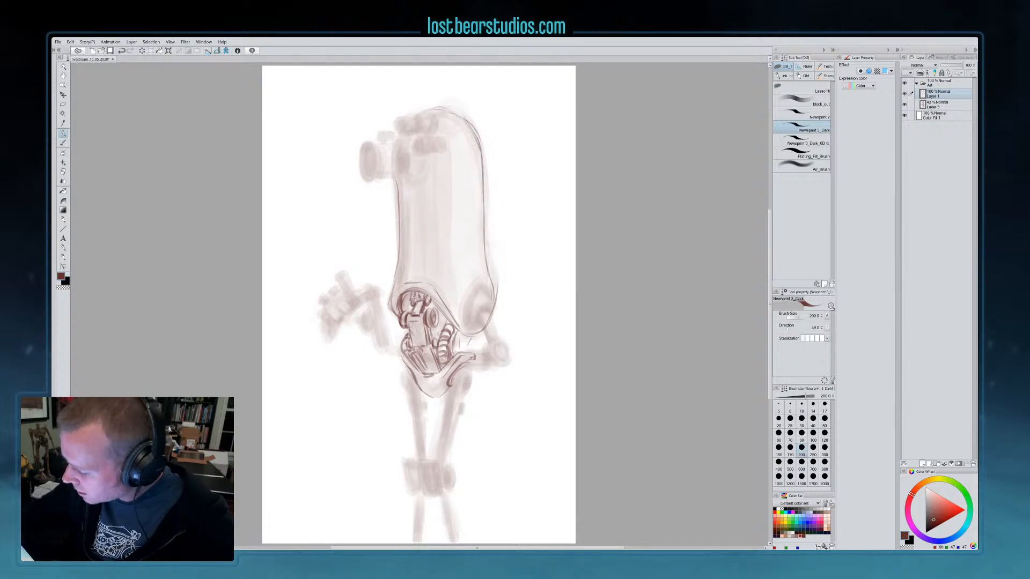
mouse_move(482, 285)
mouse_down()
mouse_move(491, 302)
mouse_move(461, 299)
mouse_move(474, 327)
mouse_move(465, 347)
mouse_up()
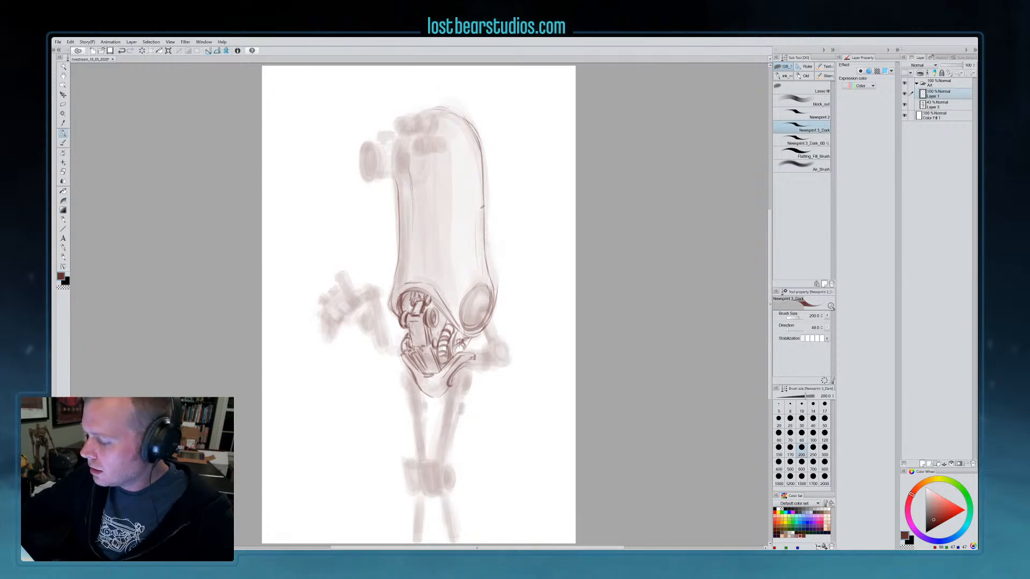
drag(445, 122, 404, 174)
drag(448, 116, 414, 175)
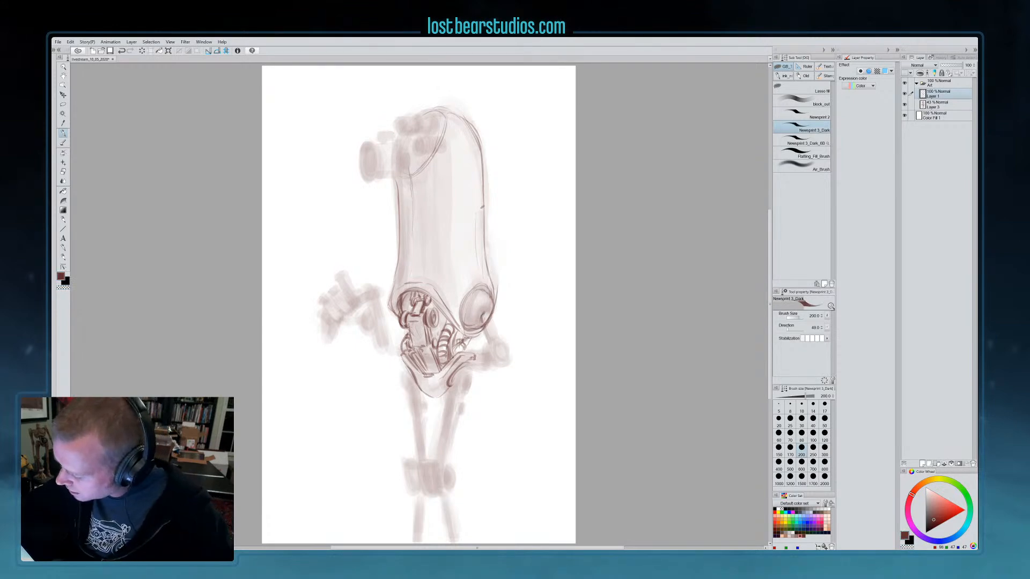
Detail the shoulder socket with a round pivot and outer rim, and draw the upper arm emerging from it
drag(465, 303, 470, 320)
drag(466, 314, 474, 310)
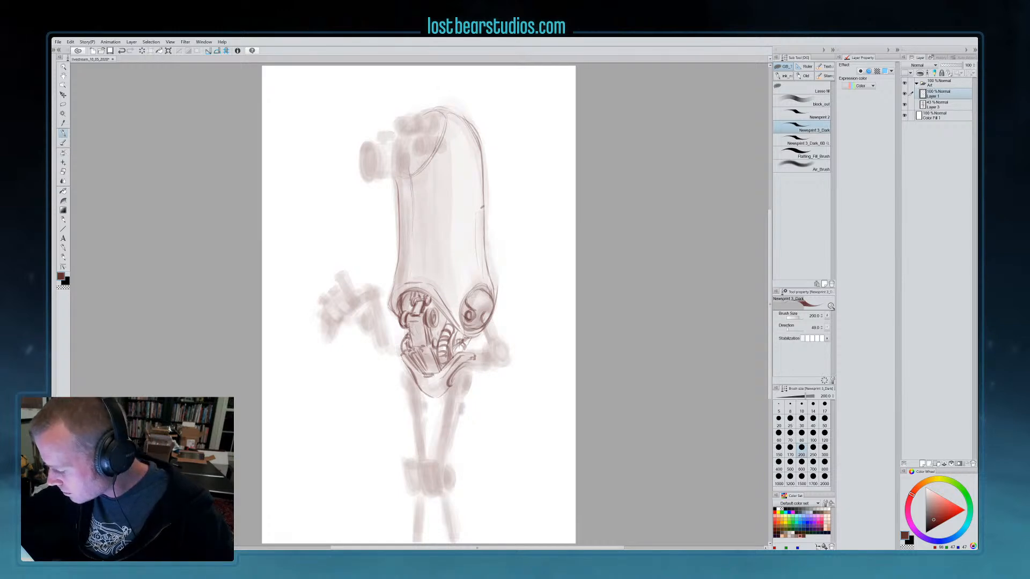
key(c)
mouse_move(484, 320)
mouse_down()
mouse_move(488, 340)
mouse_move(501, 339)
mouse_move(489, 319)
mouse_up()
key(c)
key(c)
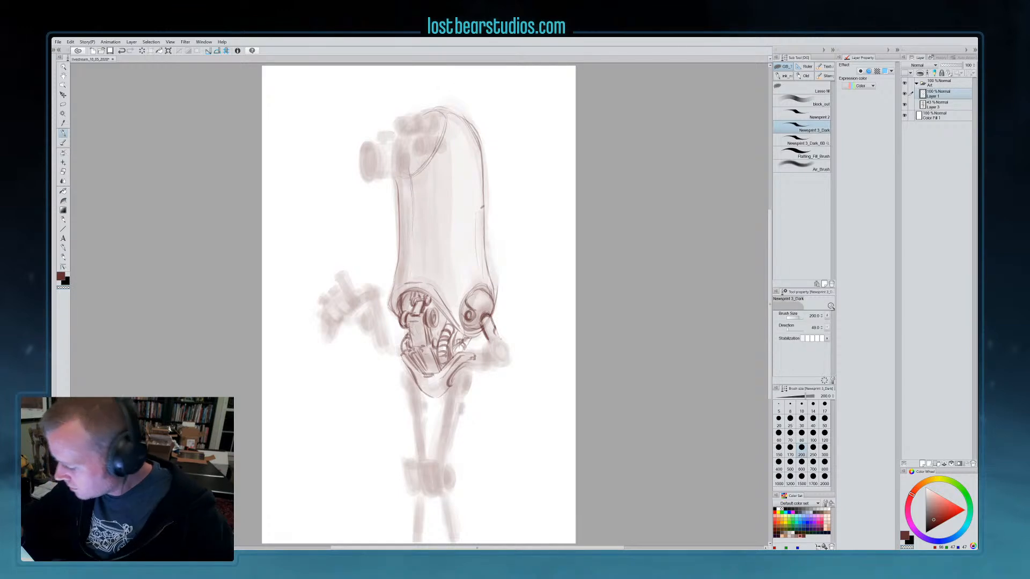
key(c)
drag(461, 310, 487, 276)
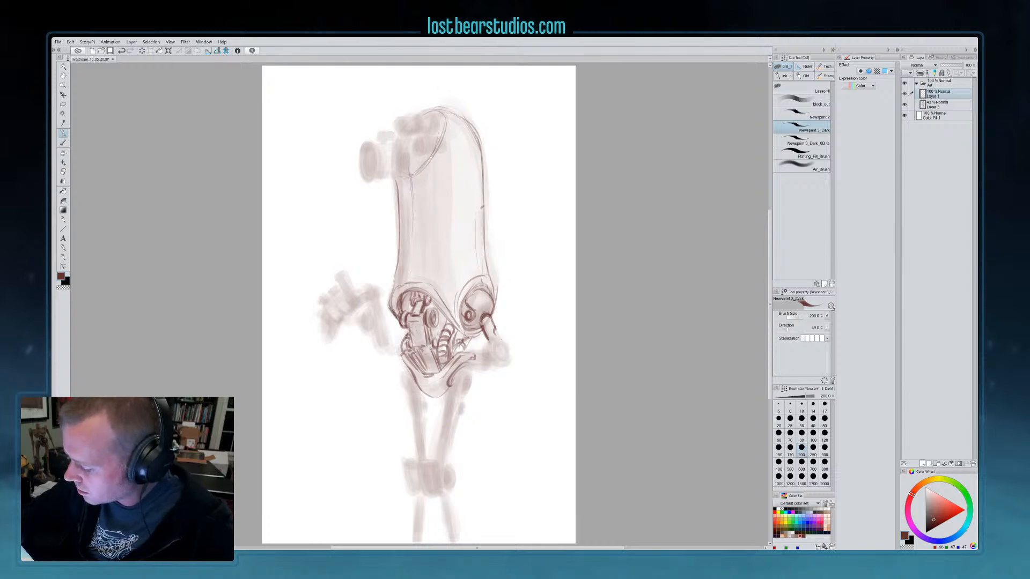
Refine the body's back contour and the pelvis plate's edges, and add a vertical panel line down the body's front
drag(485, 202, 486, 239)
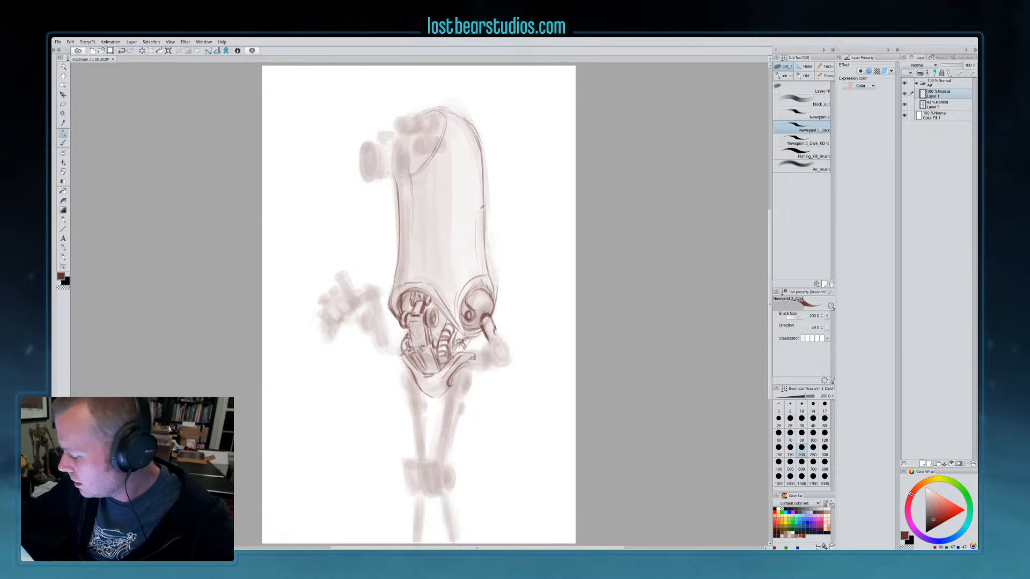
drag(489, 277, 496, 295)
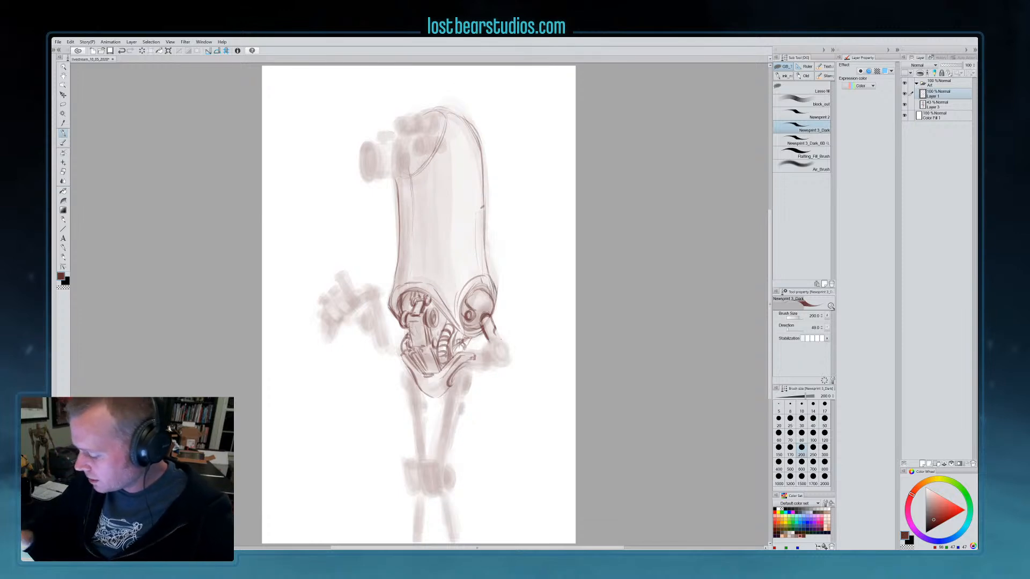
drag(460, 352, 470, 351)
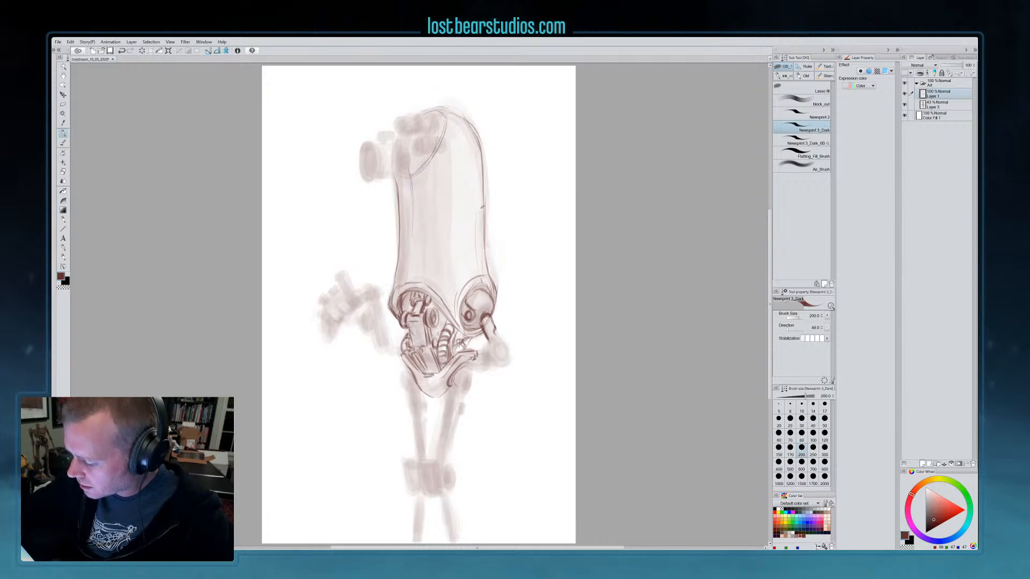
drag(432, 183, 432, 206)
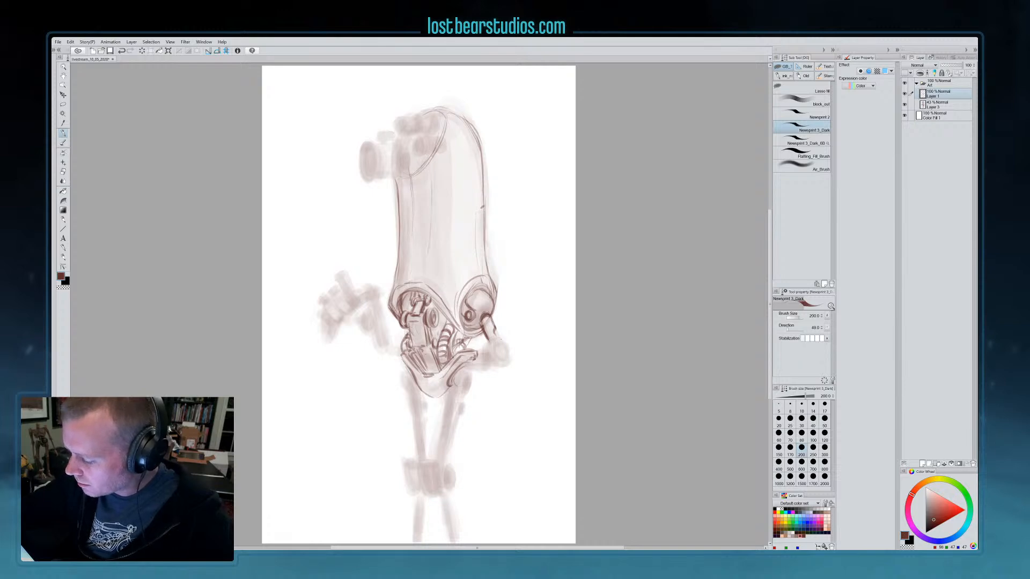
key(c)
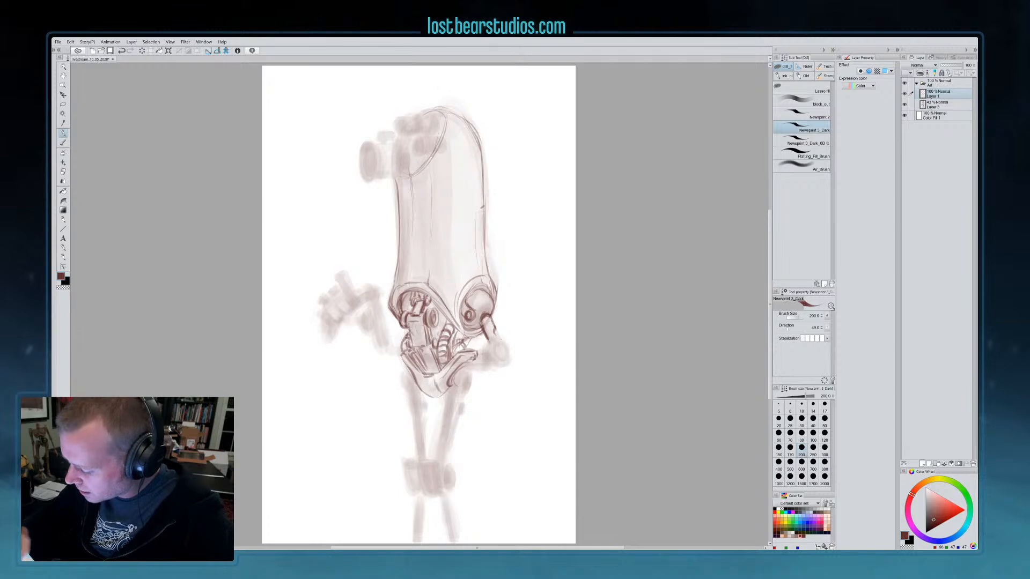
key(c)
key(c)
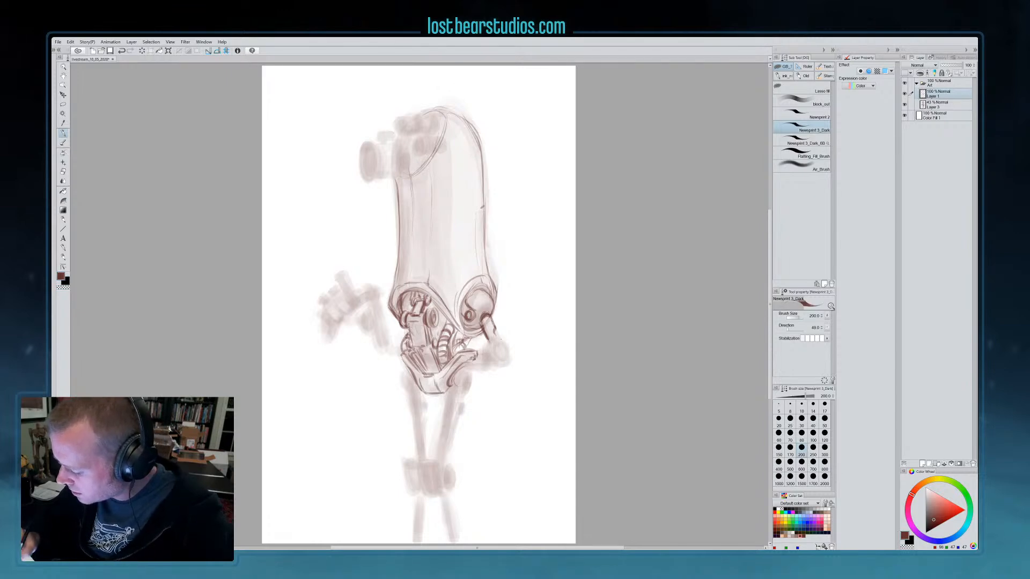
Draw the round hip joints on both sides of the pelvis and erase the overlapping lines on the near one
mouse_move(473, 369)
mouse_down()
mouse_move(459, 390)
mouse_move(469, 390)
mouse_up()
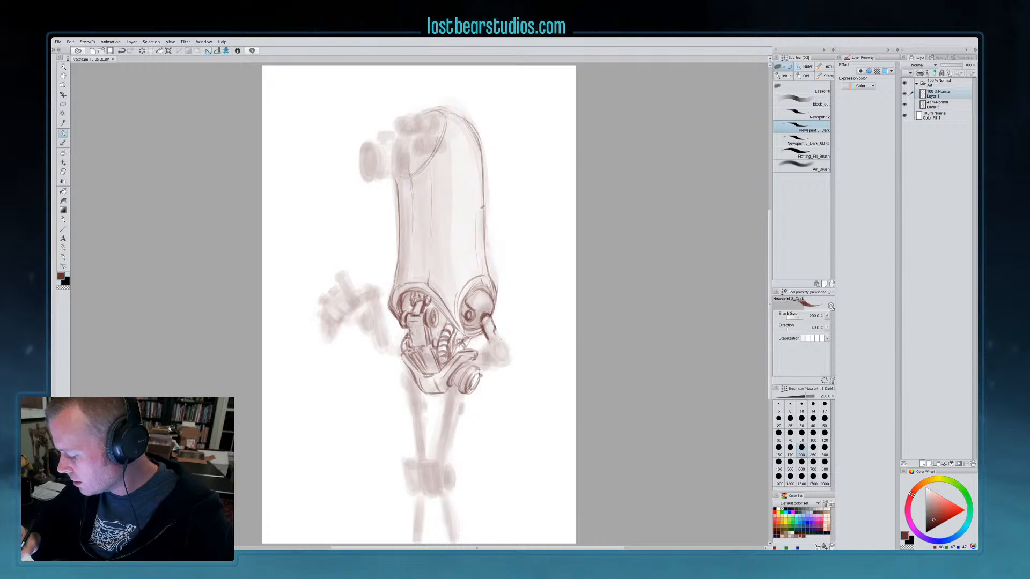
key(c)
mouse_move(479, 376)
mouse_down()
mouse_move(474, 391)
mouse_move(456, 379)
mouse_up()
key(c)
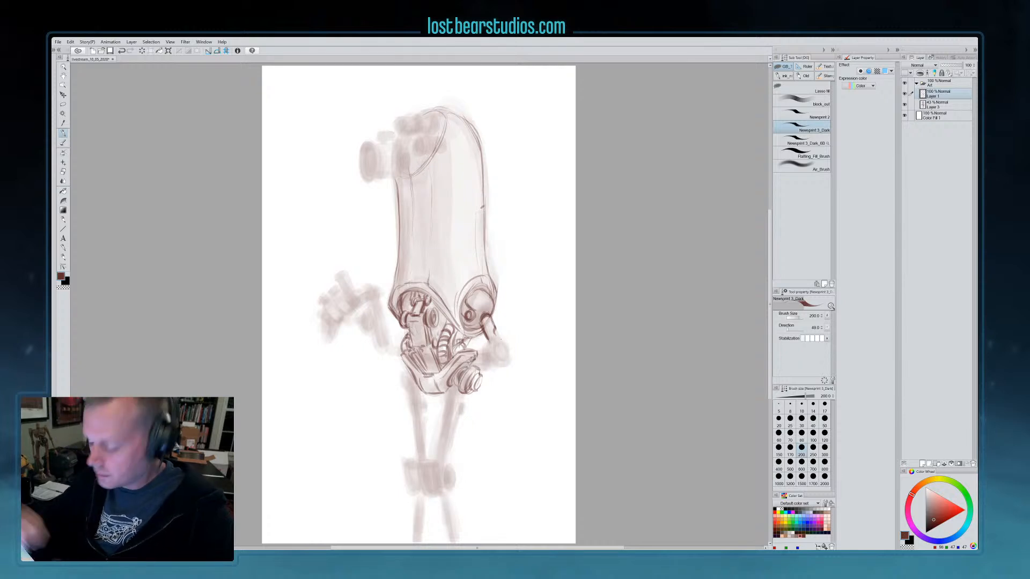
mouse_move(403, 367)
mouse_down()
mouse_move(404, 393)
mouse_move(414, 386)
mouse_up()
drag(407, 369, 413, 383)
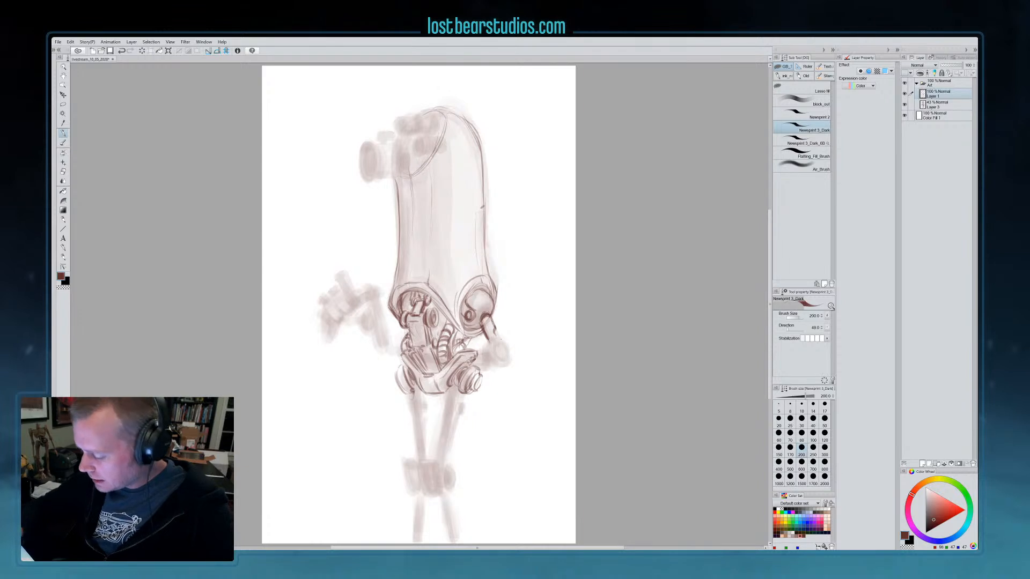
Draw both tapering upper legs from the hip joints to the knees, with small knobs on their outer edges
drag(402, 366, 406, 384)
drag(405, 366, 423, 459)
drag(405, 391, 420, 463)
drag(462, 400, 445, 465)
drag(457, 388, 439, 444)
drag(419, 396, 425, 461)
key(c)
key(c)
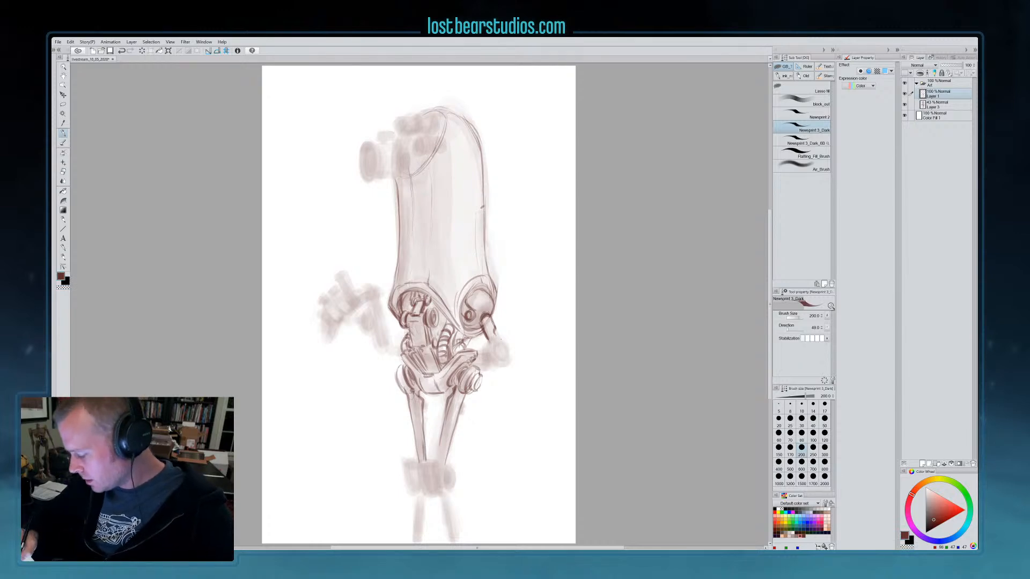
drag(468, 401, 454, 440)
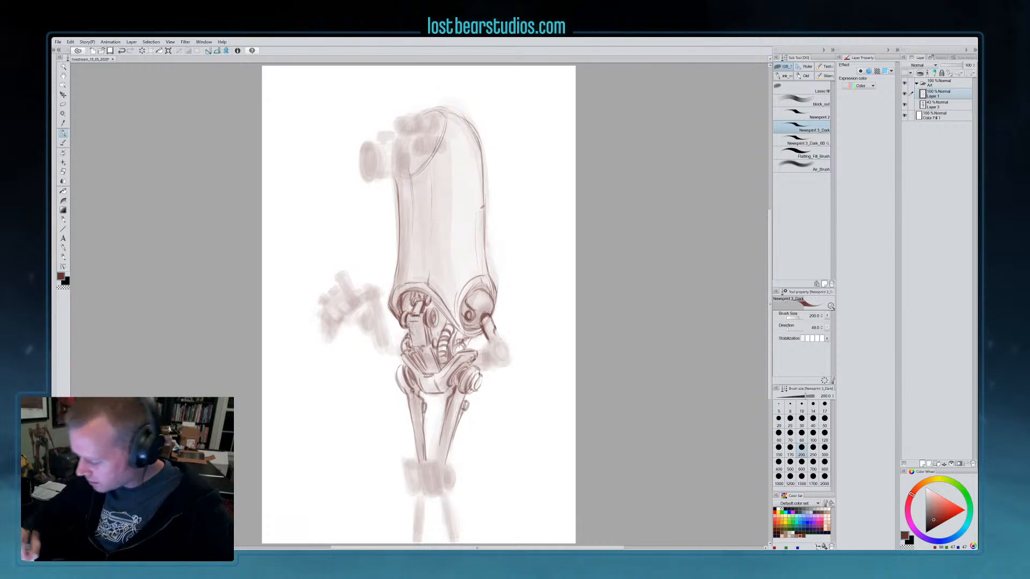
drag(452, 443, 444, 460)
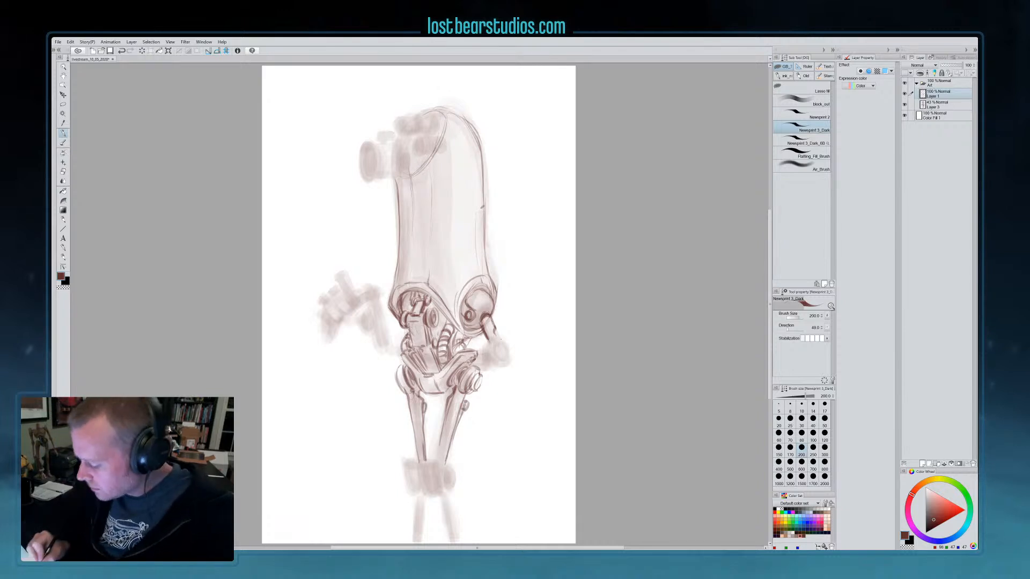
Draw the blocky knee joints with their round side caps and the lower legs running to the canvas edge
mouse_move(424, 460)
mouse_down()
mouse_move(444, 464)
mouse_move(421, 485)
mouse_move(448, 486)
mouse_up()
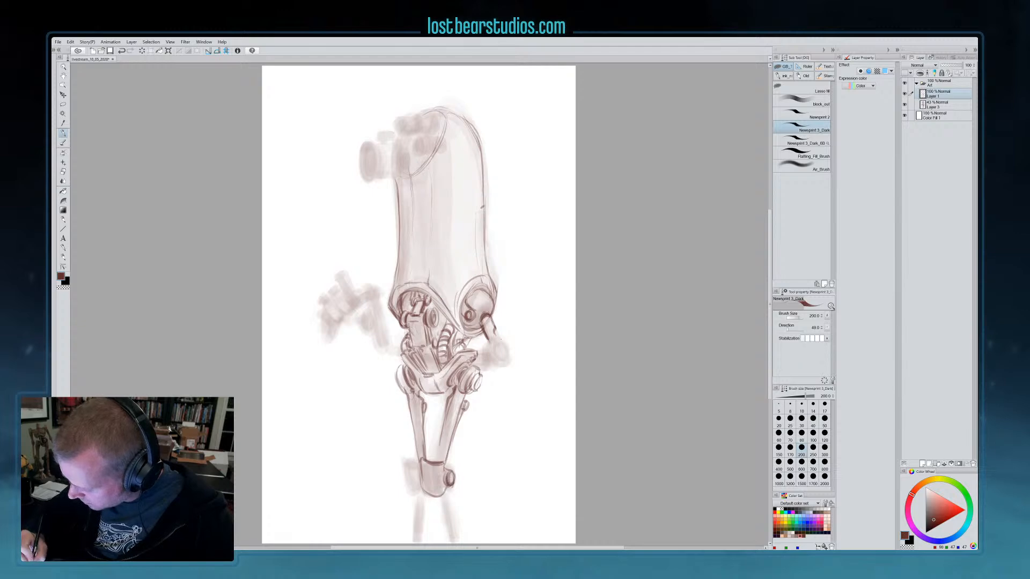
drag(440, 441, 436, 450)
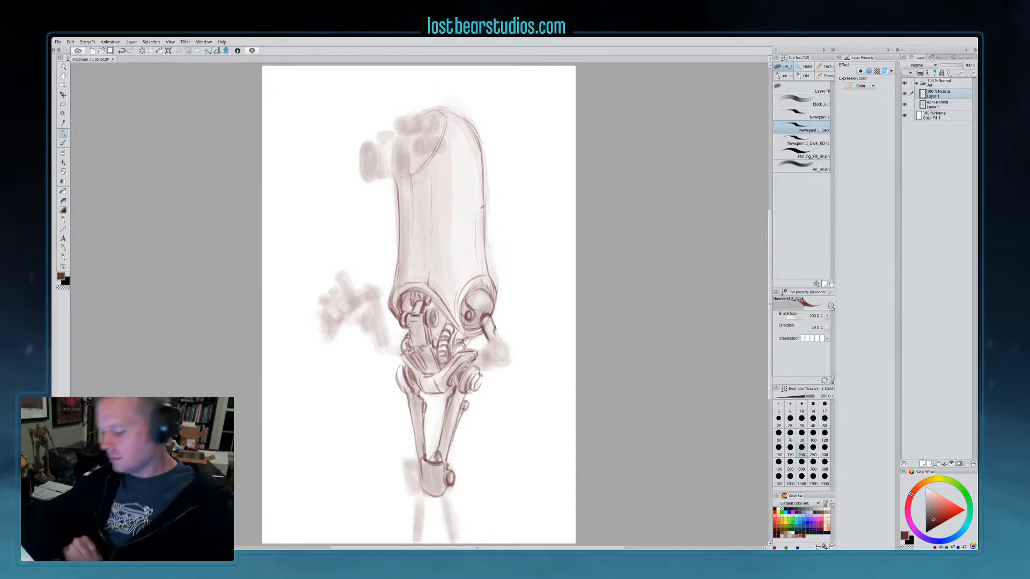
mouse_move(406, 455)
mouse_down()
mouse_move(423, 458)
mouse_move(408, 485)
mouse_move(454, 507)
mouse_move(459, 540)
mouse_up()
mouse_move(448, 498)
mouse_down()
mouse_move(442, 528)
mouse_move(453, 542)
mouse_move(424, 519)
mouse_move(423, 543)
mouse_up()
drag(416, 489, 414, 532)
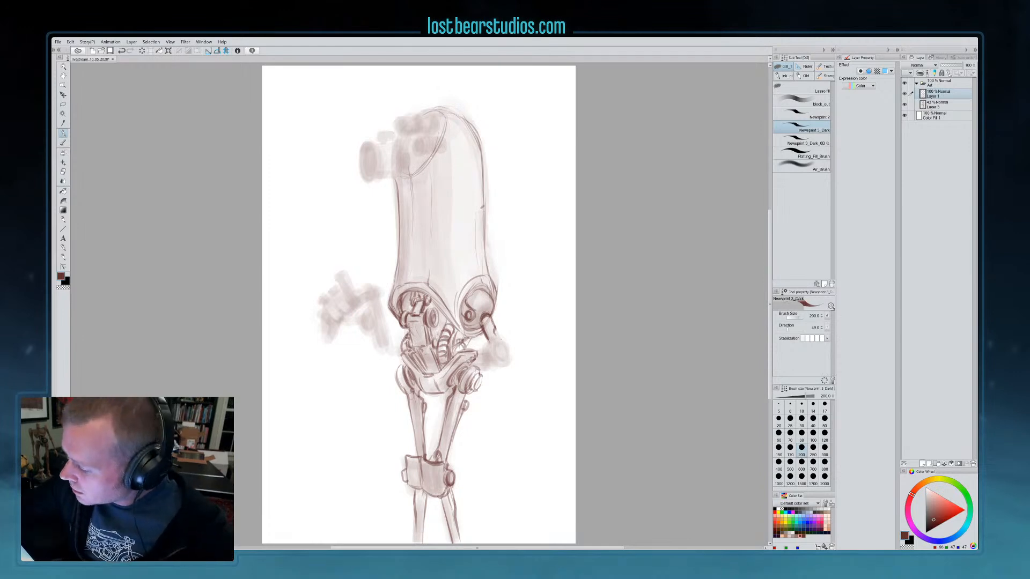
Draw the lower short cylindrical lens and its mount on the head's face panel
drag(413, 135, 413, 156)
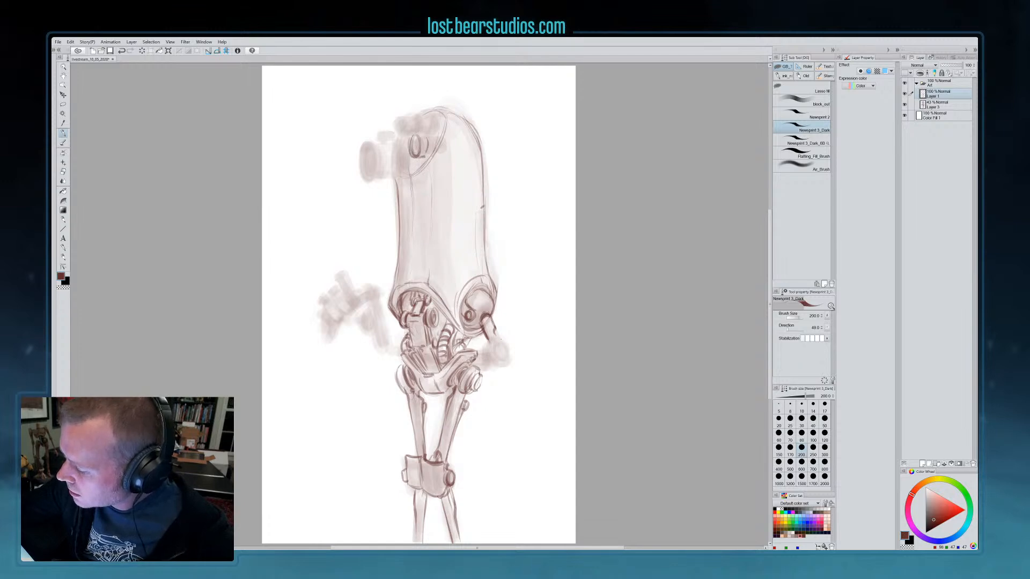
drag(426, 136, 427, 156)
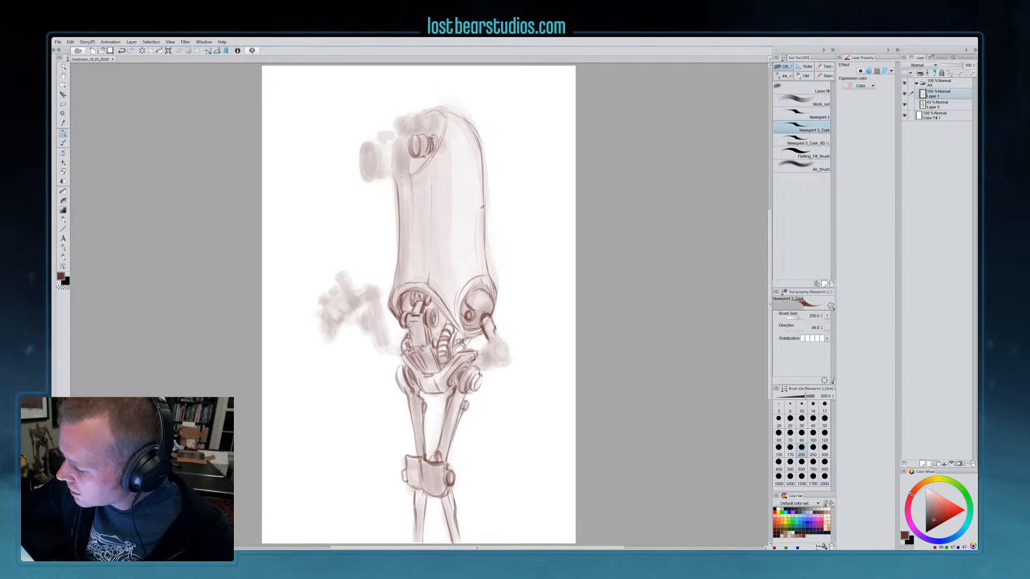
key(c)
key(c)
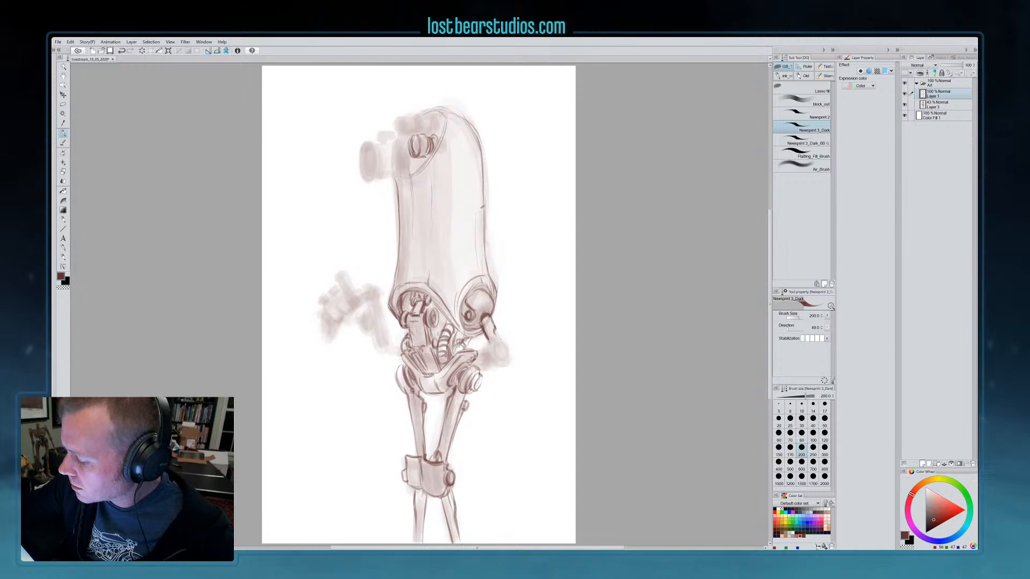
mouse_move(415, 135)
mouse_down()
mouse_move(428, 134)
mouse_move(429, 151)
mouse_up()
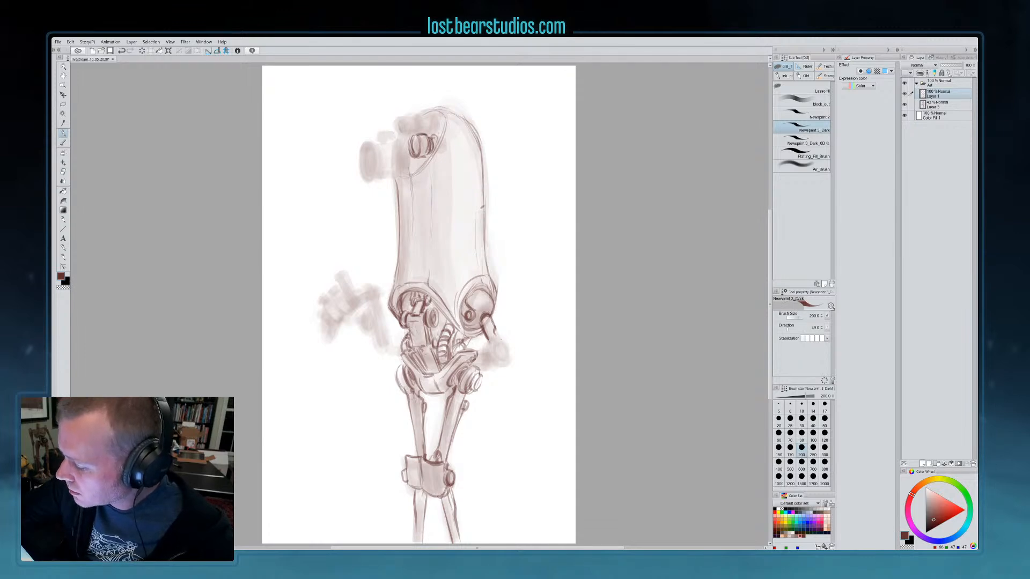
Draw the upper lens, the small fittings beside it, and the large protruding lens with a knob on top
mouse_move(401, 115)
mouse_down()
mouse_move(403, 138)
mouse_move(421, 133)
mouse_move(418, 112)
mouse_move(423, 132)
mouse_move(403, 134)
mouse_up()
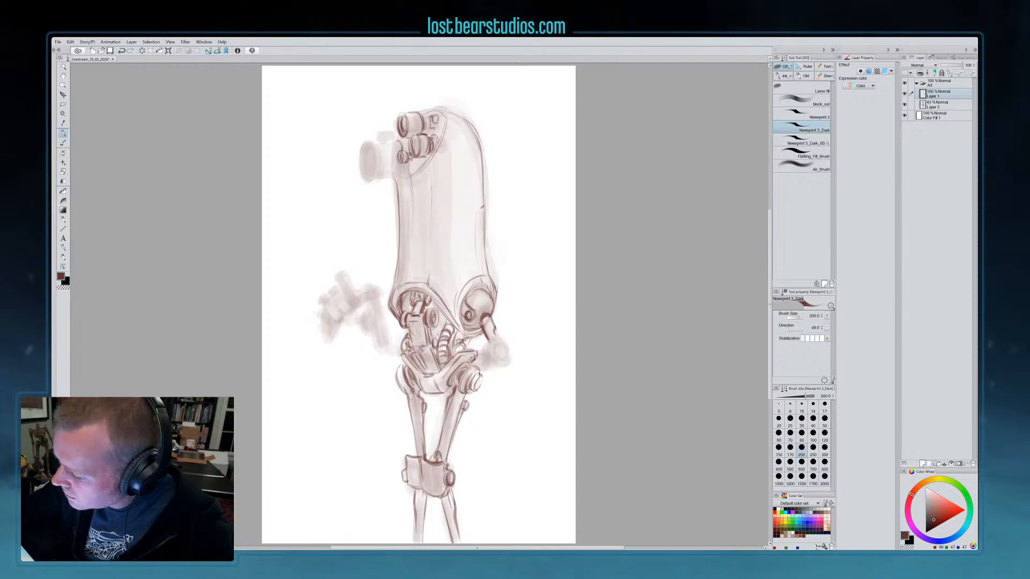
mouse_move(360, 157)
mouse_down()
mouse_move(374, 175)
mouse_move(367, 142)
mouse_move(371, 174)
mouse_move(397, 177)
mouse_move(398, 140)
mouse_move(391, 171)
mouse_move(389, 150)
mouse_up()
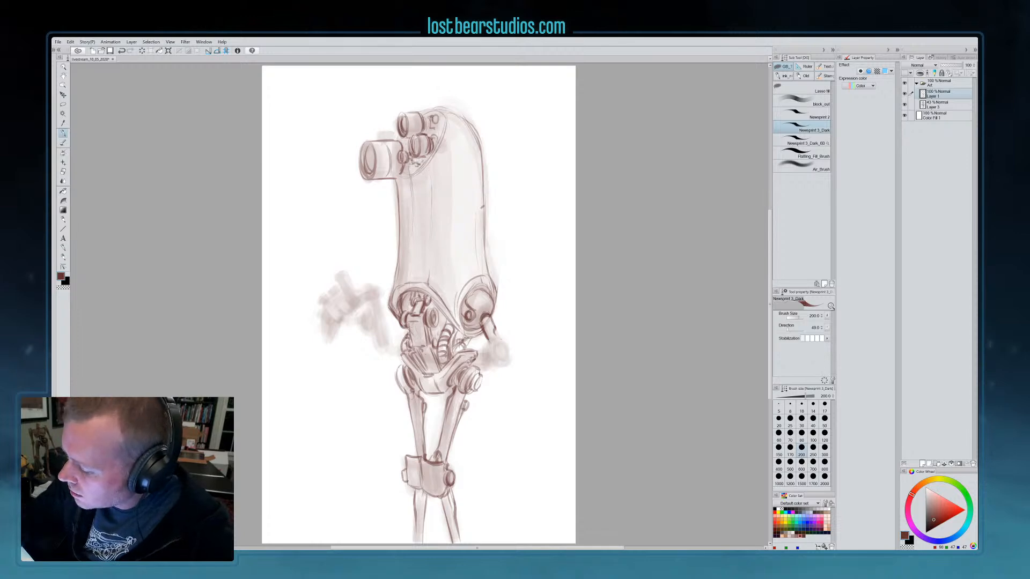
drag(382, 131, 385, 139)
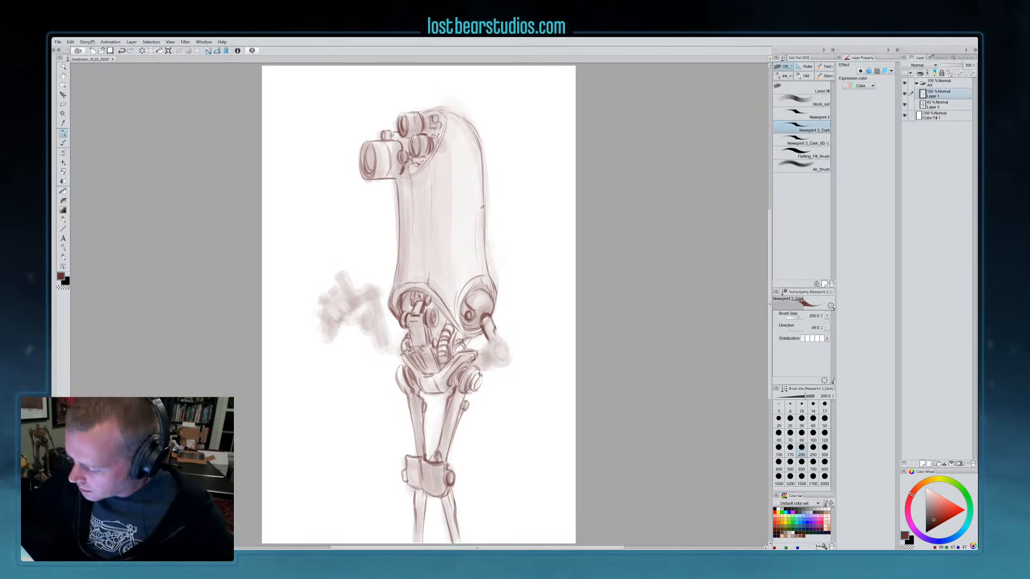
Draw the near arm's round elbow joint and the tapering forearm reaching across the waist to a small round joint
mouse_move(499, 348)
mouse_down()
mouse_move(510, 361)
mouse_move(496, 346)
mouse_move(507, 364)
mouse_move(493, 358)
mouse_move(504, 360)
mouse_move(504, 341)
mouse_move(506, 359)
mouse_up()
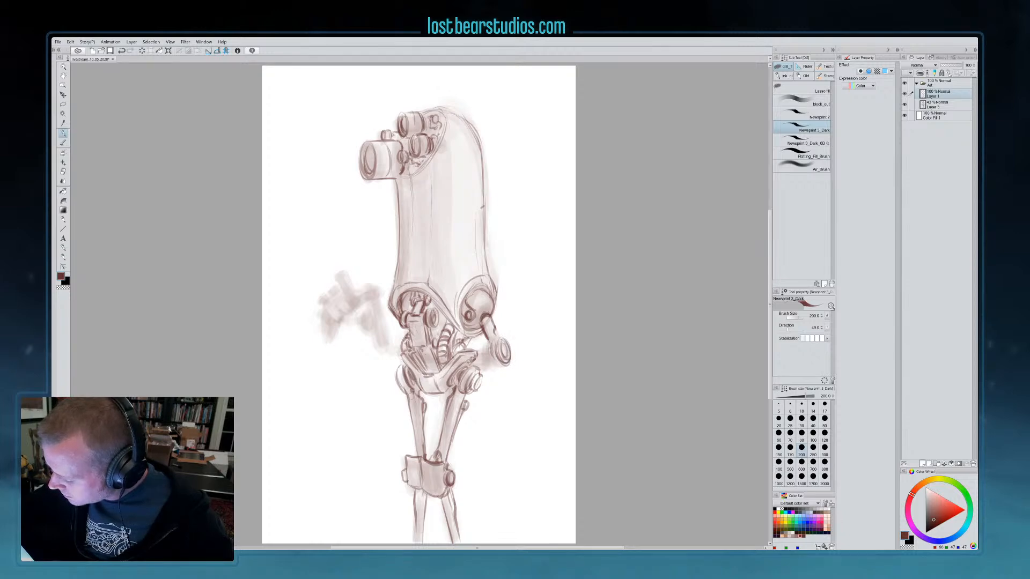
drag(484, 350, 493, 361)
drag(492, 354, 494, 365)
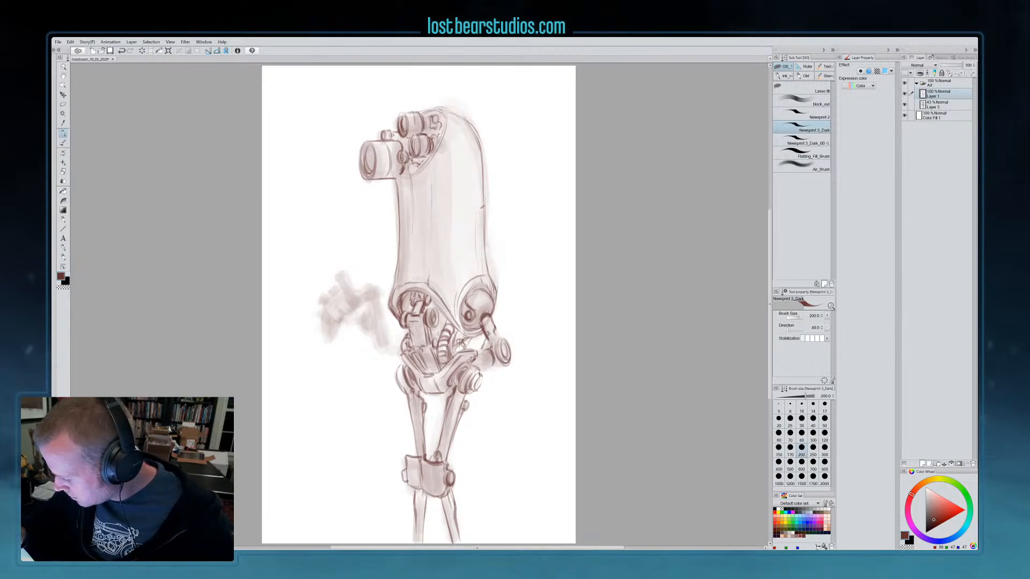
mouse_move(395, 354)
mouse_down()
mouse_move(484, 369)
mouse_move(455, 354)
mouse_move(474, 353)
mouse_up()
key(c)
key(c)
mouse_move(396, 352)
mouse_down()
mouse_move(480, 351)
mouse_move(451, 363)
mouse_move(488, 371)
mouse_up()
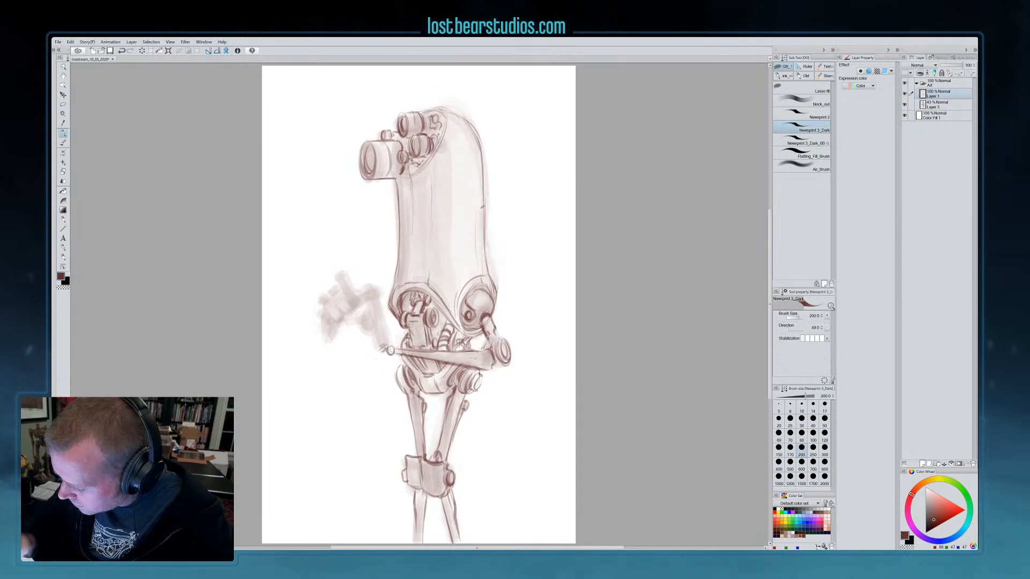
Draw the arm segment rising to the round wrist joint and the curled mechanical hand with its blocky fingers
mouse_move(367, 304)
mouse_down()
mouse_move(377, 290)
mouse_move(379, 347)
mouse_up()
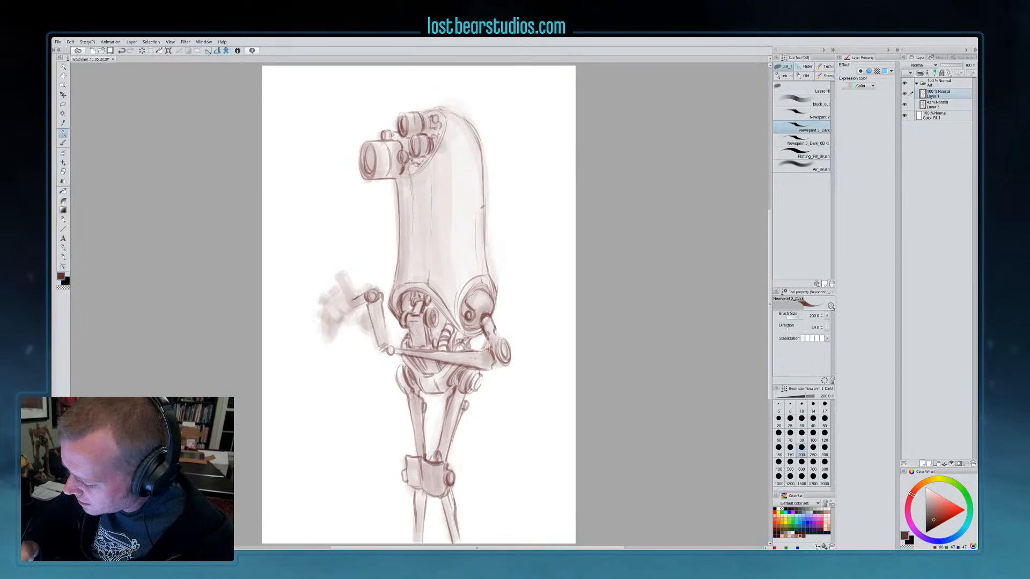
drag(339, 278, 358, 295)
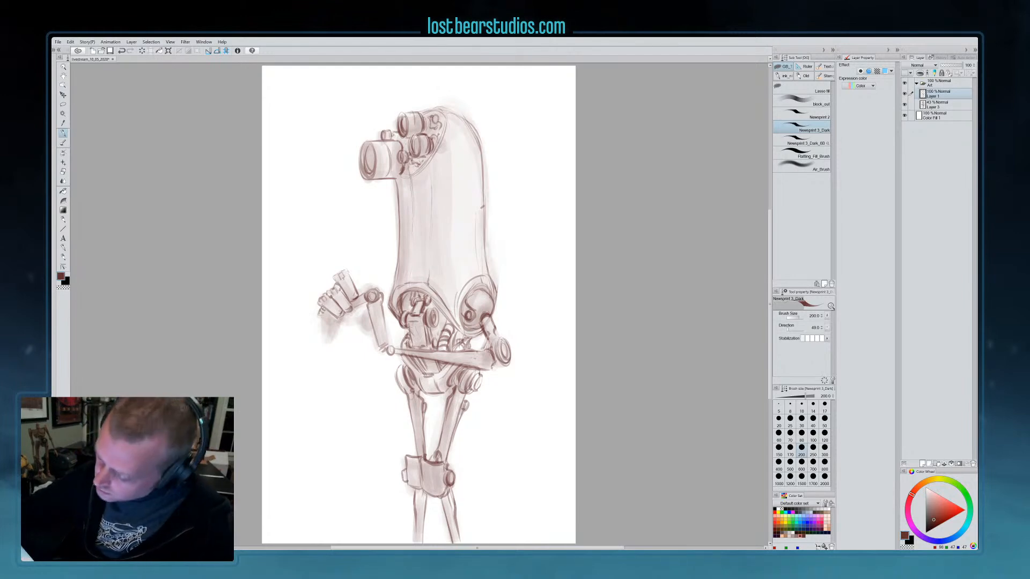
mouse_move(321, 318)
mouse_down()
mouse_move(338, 324)
mouse_move(354, 310)
mouse_up()
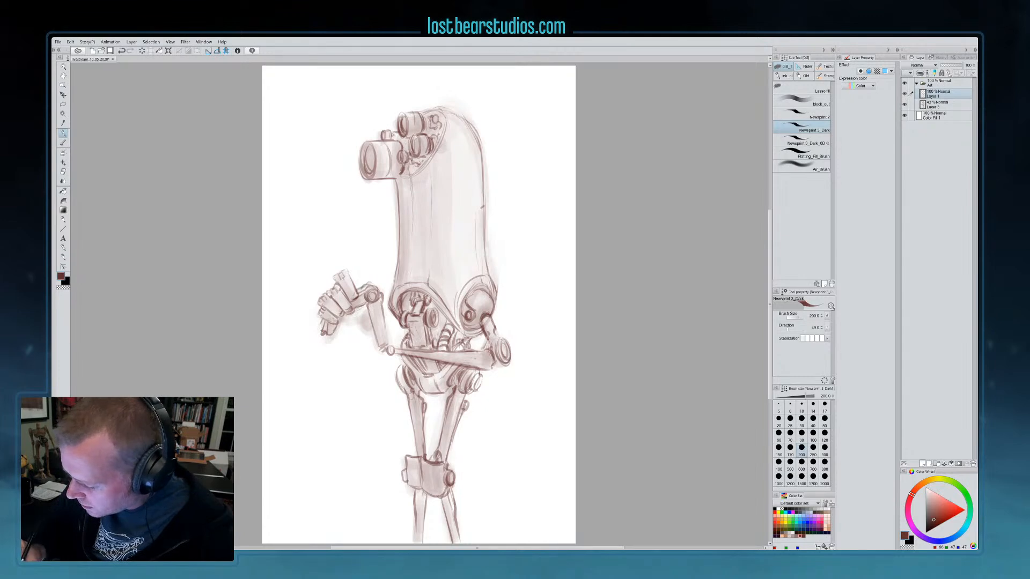
mouse_move(347, 316)
mouse_down()
mouse_move(338, 336)
mouse_move(337, 326)
mouse_move(363, 329)
mouse_up()
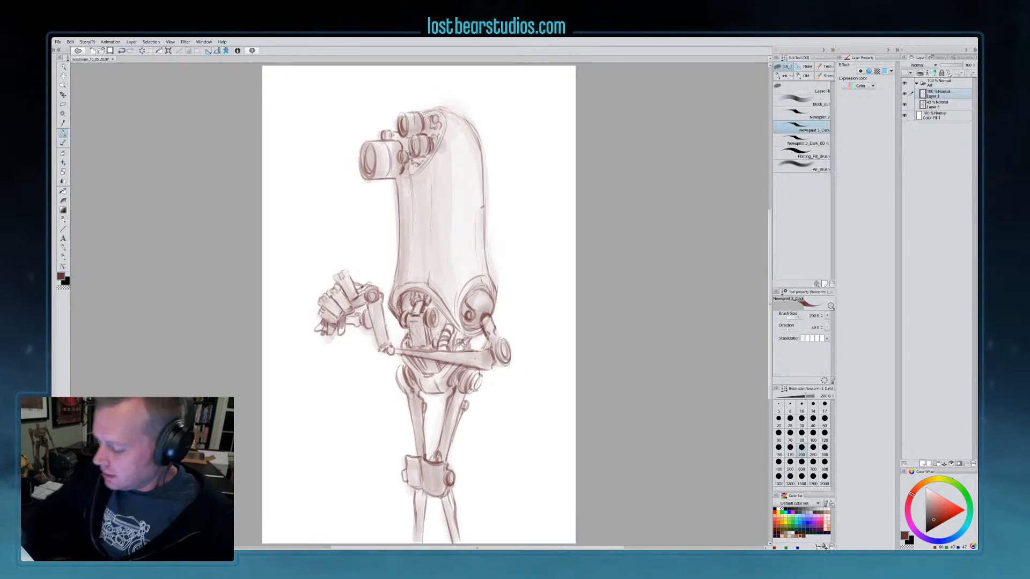
Draw the far arm's thin rods behind the near arm and shade the hand's underside and the upright arm segment
key(c)
key(c)
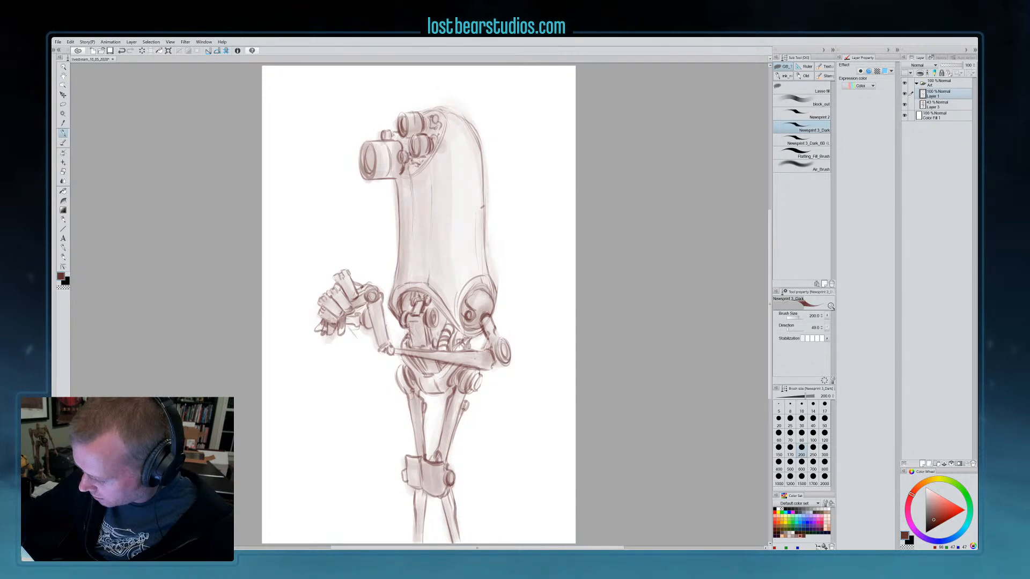
mouse_move(352, 330)
mouse_down()
mouse_move(373, 340)
mouse_move(406, 329)
mouse_move(378, 342)
mouse_move(403, 346)
mouse_move(404, 331)
mouse_move(377, 333)
mouse_up()
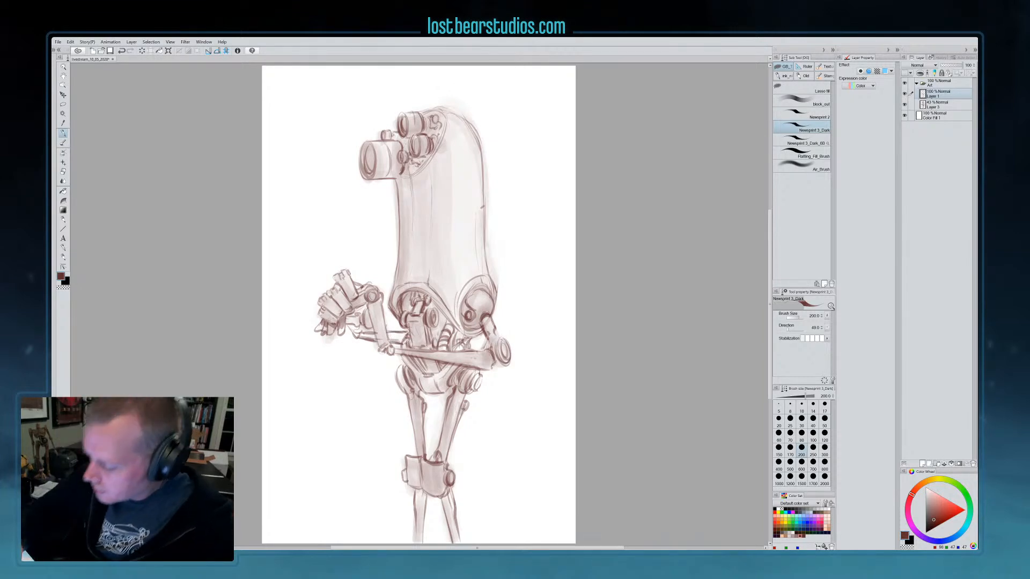
mouse_move(347, 321)
mouse_down()
mouse_move(373, 329)
mouse_move(362, 307)
mouse_up()
key(c)
key(c)
key(c)
key(c)
drag(366, 307, 379, 346)
drag(365, 307, 375, 337)
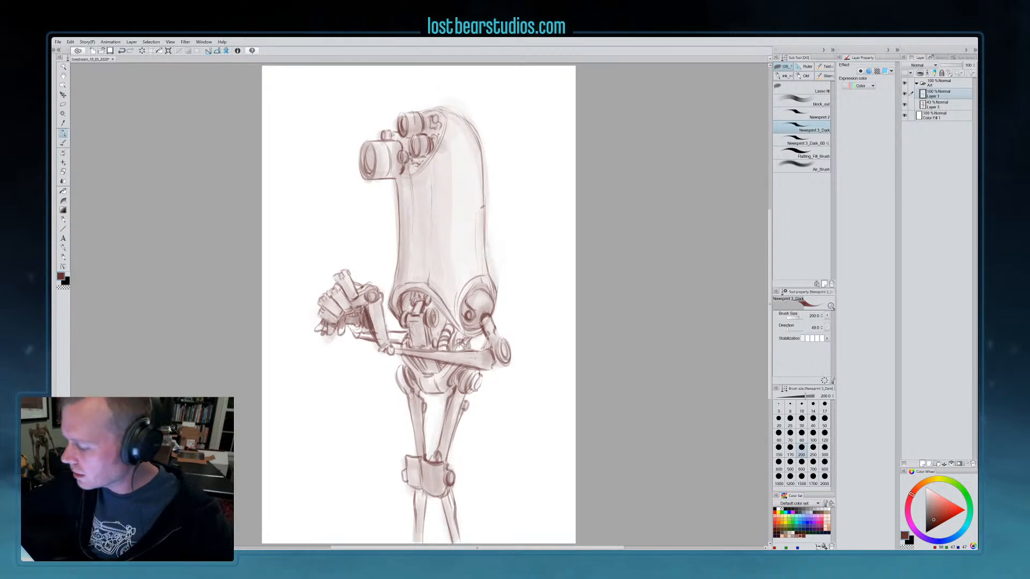
Draw a tall thin antenna on a small mount at the body's upper back, with a looped cable and panel lines below
drag(483, 141, 474, 159)
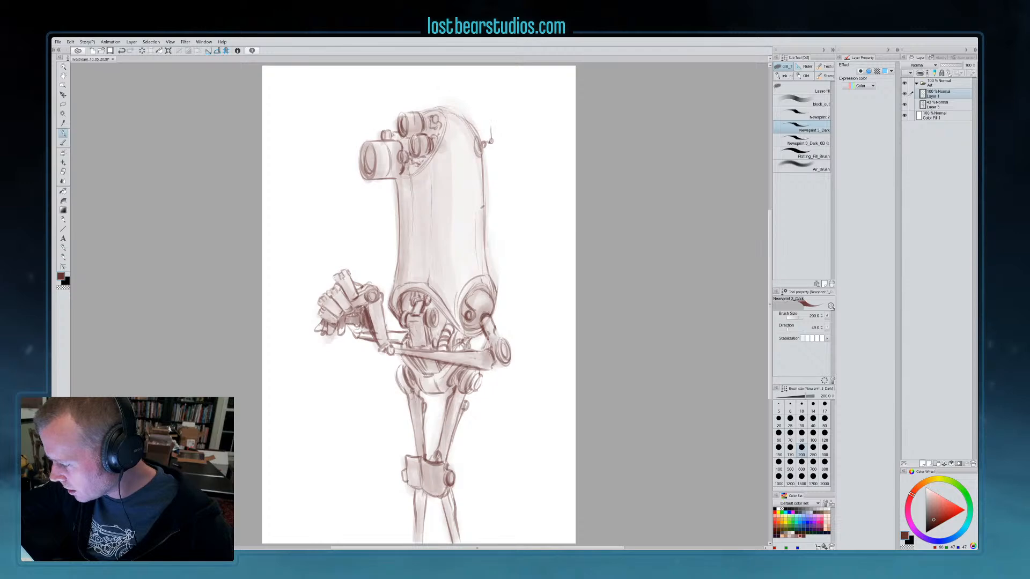
mouse_move(489, 104)
mouse_down()
mouse_move(489, 78)
mouse_move(489, 135)
mouse_up()
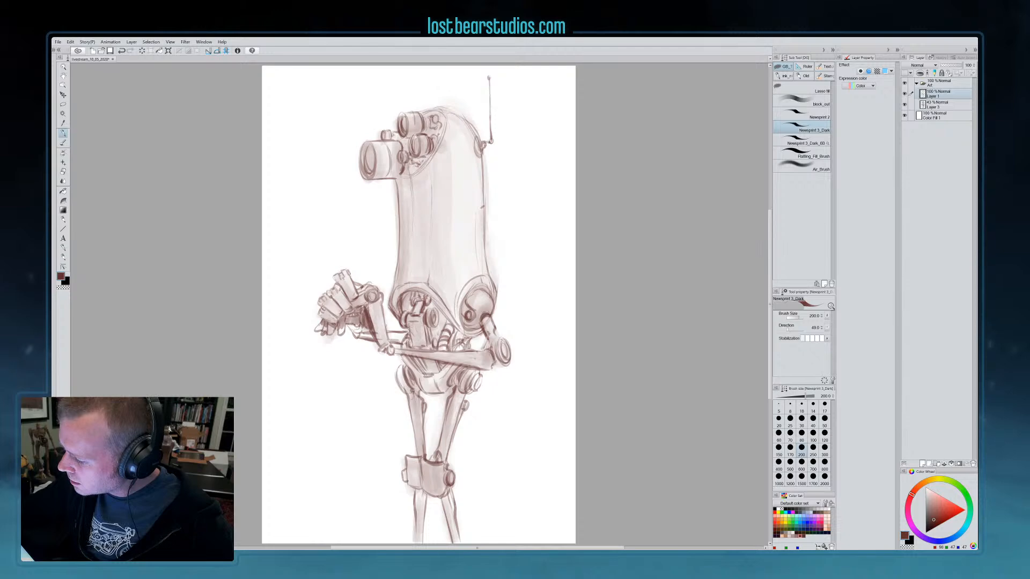
drag(487, 143, 491, 166)
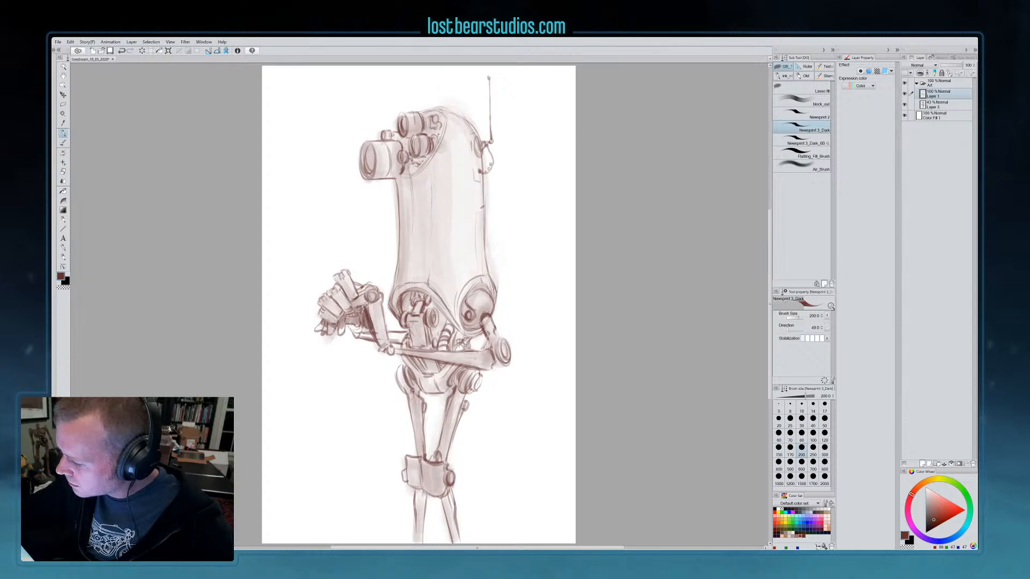
drag(478, 184, 480, 204)
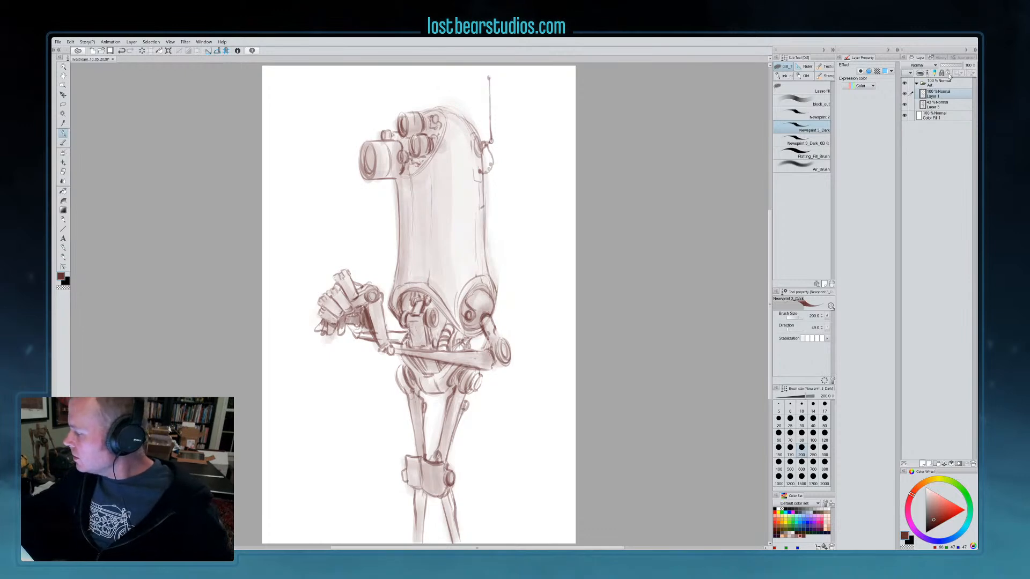
Group Layer 1 and Layer 3 into a folder named Roughs and lower the folder's opacity to 37%
click(916, 83)
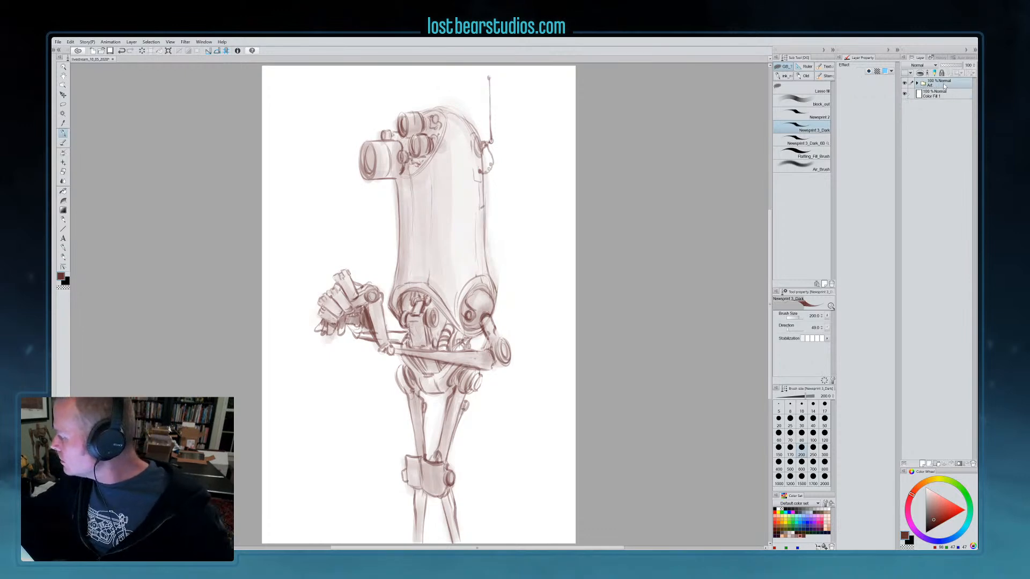
click(917, 84)
click(942, 95)
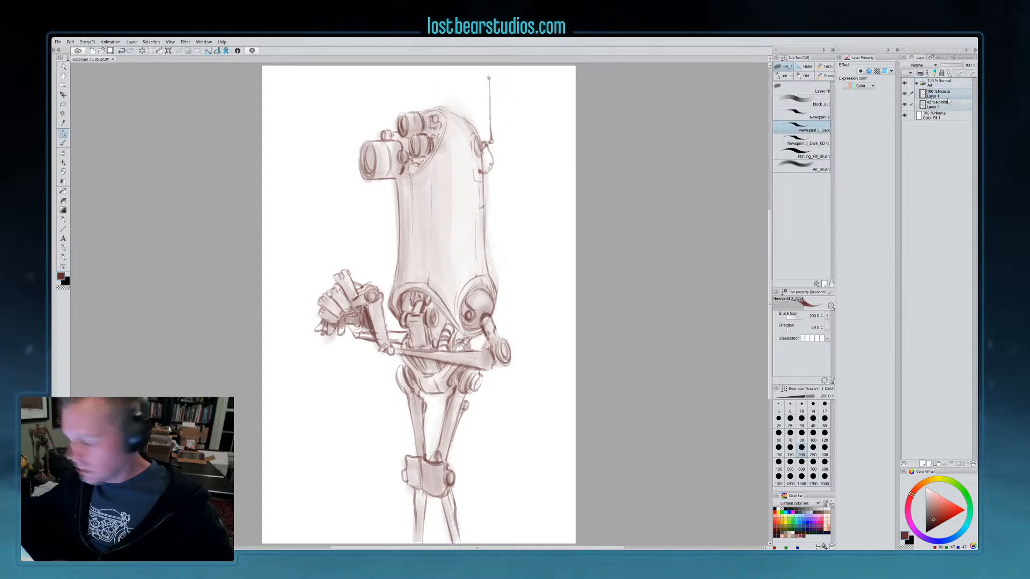
key(ctrl+g)
double_click(942, 96)
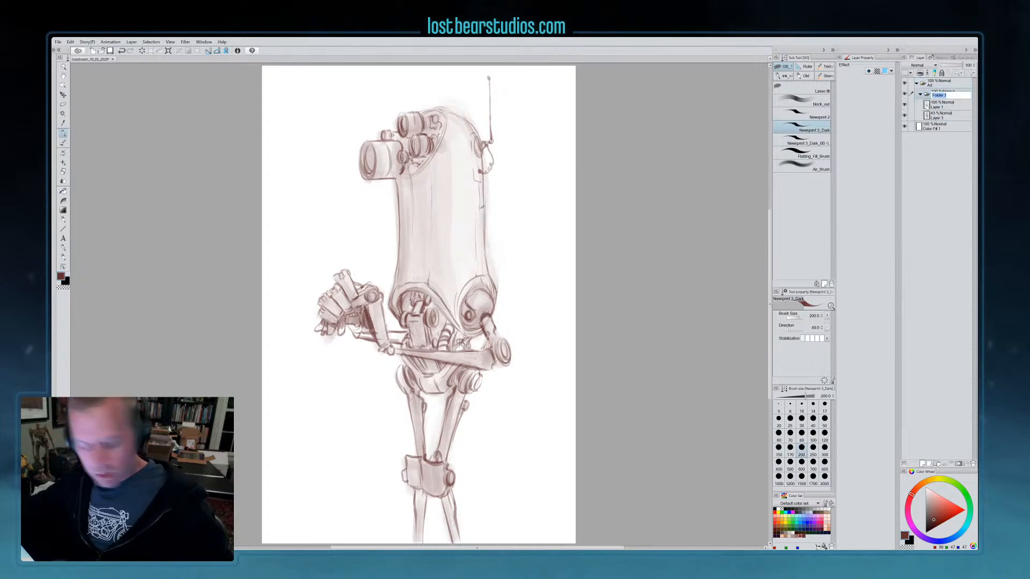
text(Rb)
text(ghs)
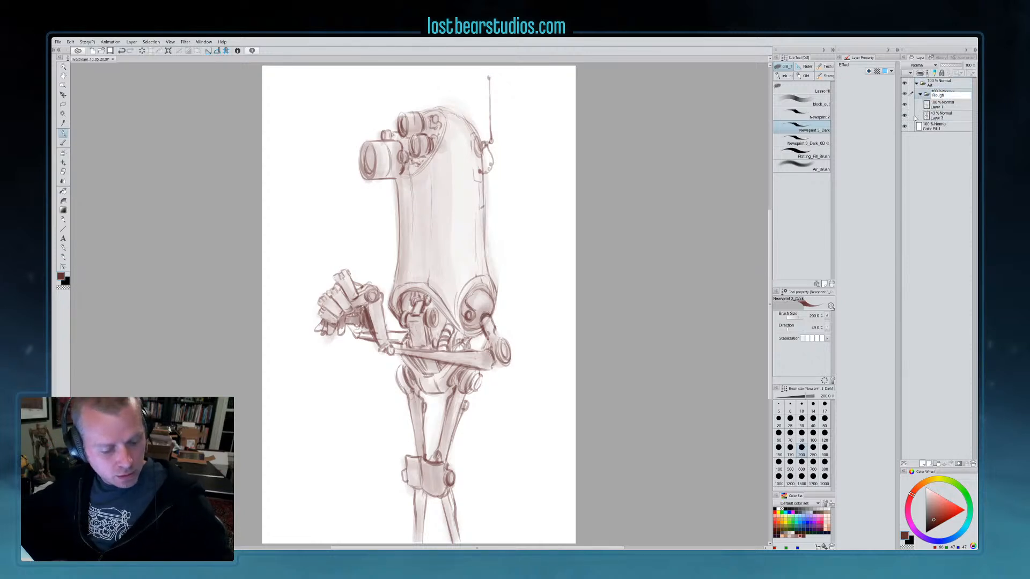
key(Return)
click(954, 67)
drag(954, 66, 949, 65)
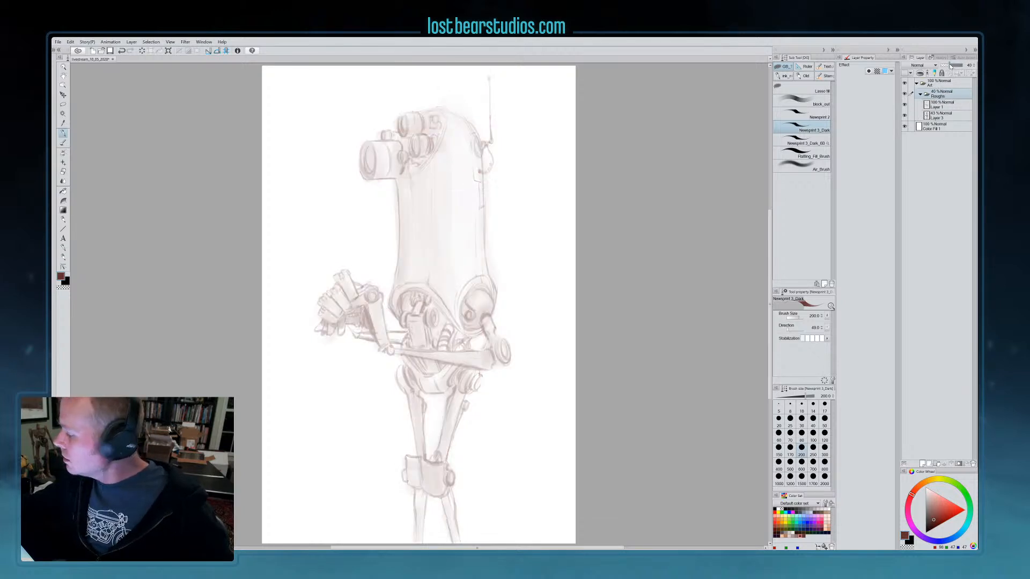
Add a new layer above the Roughs folder and select the Newprint 3_Dark_60 brush with black for inking
click(922, 463)
key(ctrl+])
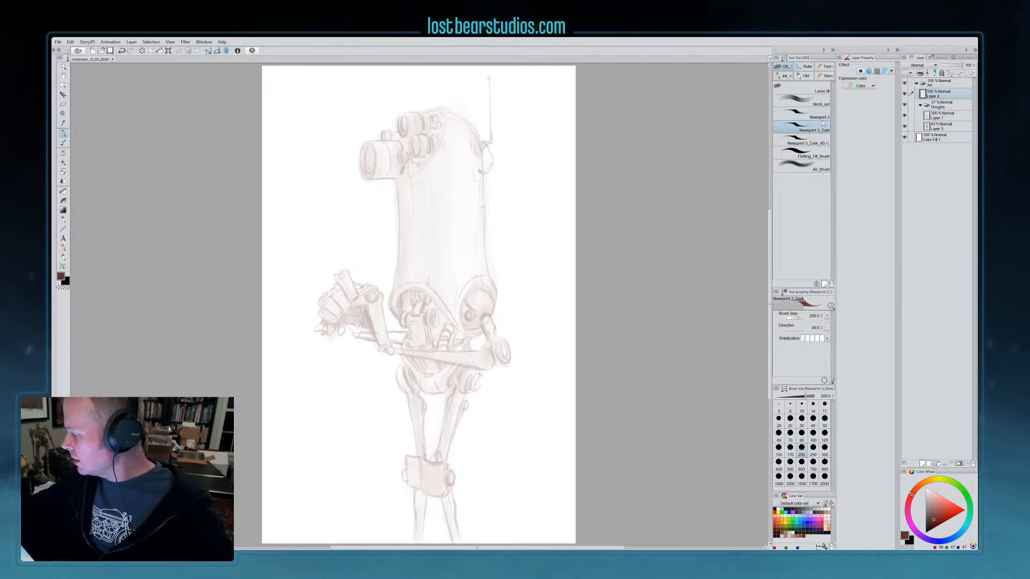
click(810, 141)
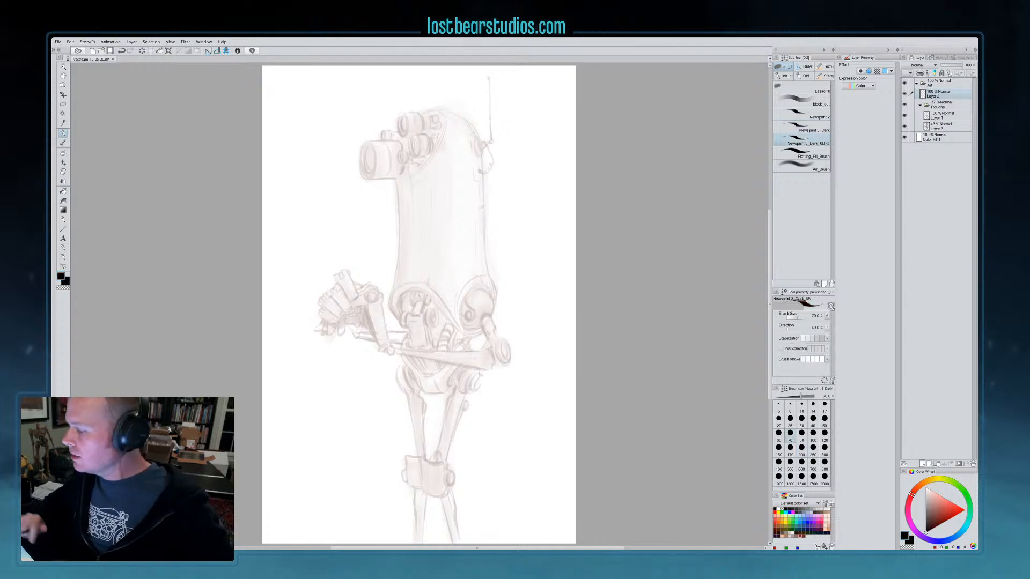
Place a concentric circle special ruler fitted to the near shoulder joint's ellipse and return to the inking brush
key(u)
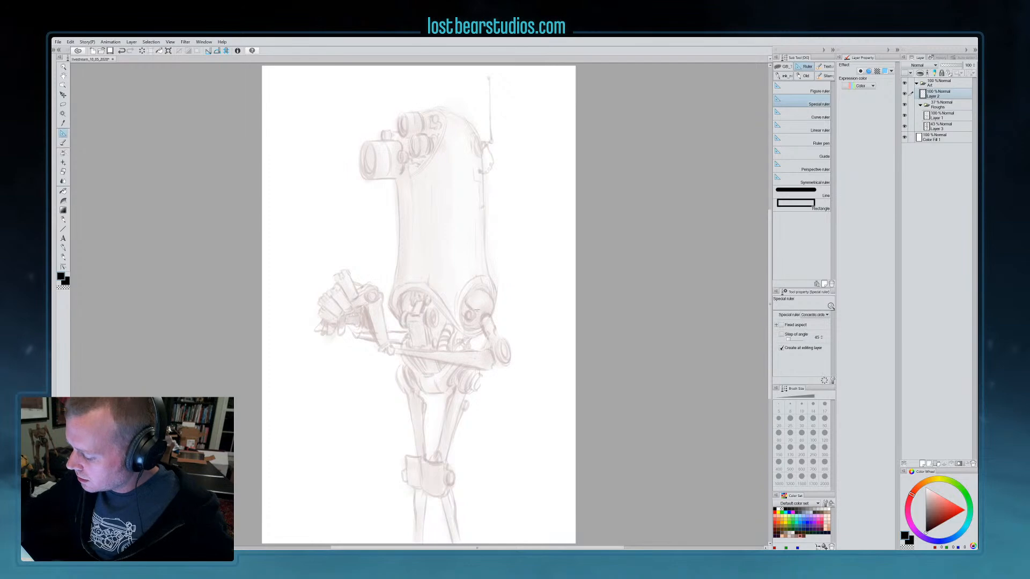
drag(459, 284, 493, 314)
click(500, 274)
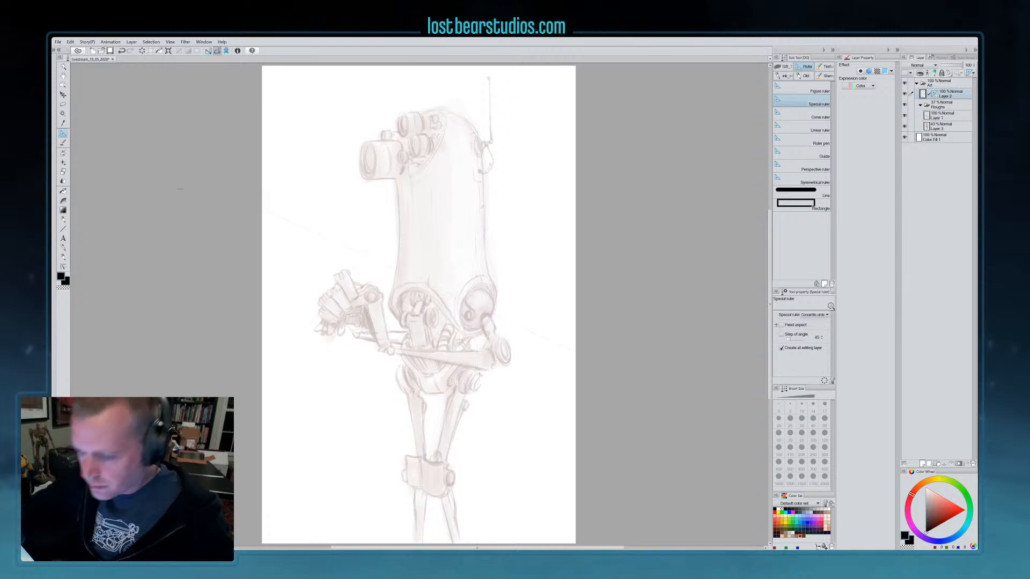
click(788, 65)
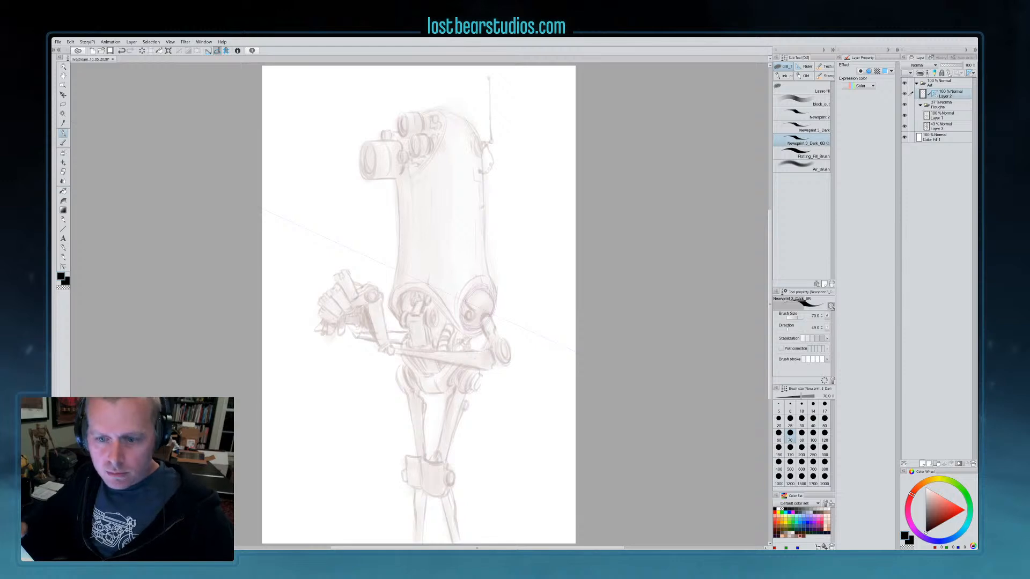
Ink the near shoulder joint's ellipse along the ruler, starting at brush size 60 and redoing the closing stroke at size 70
key(bracketleft)
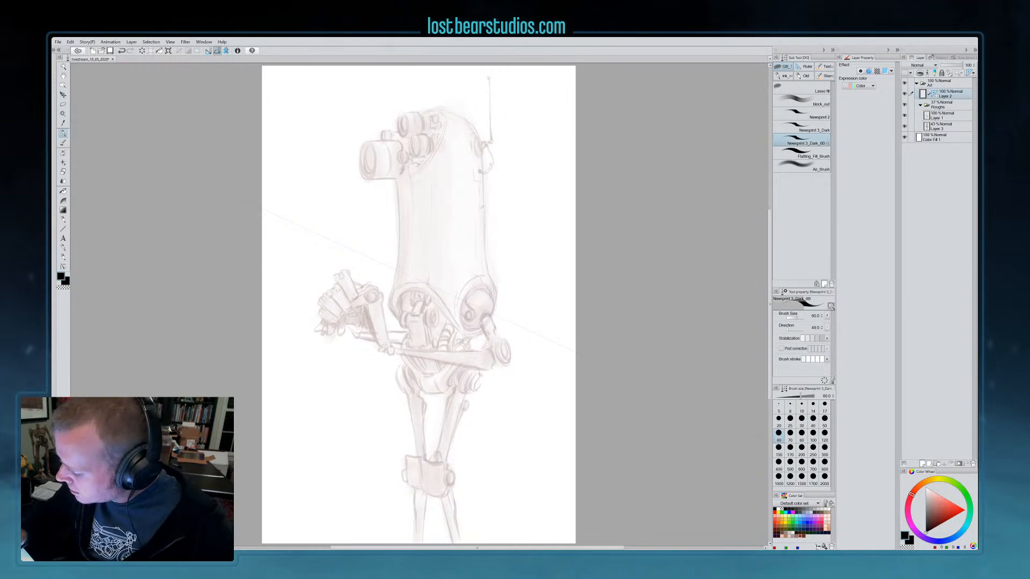
drag(472, 294, 466, 325)
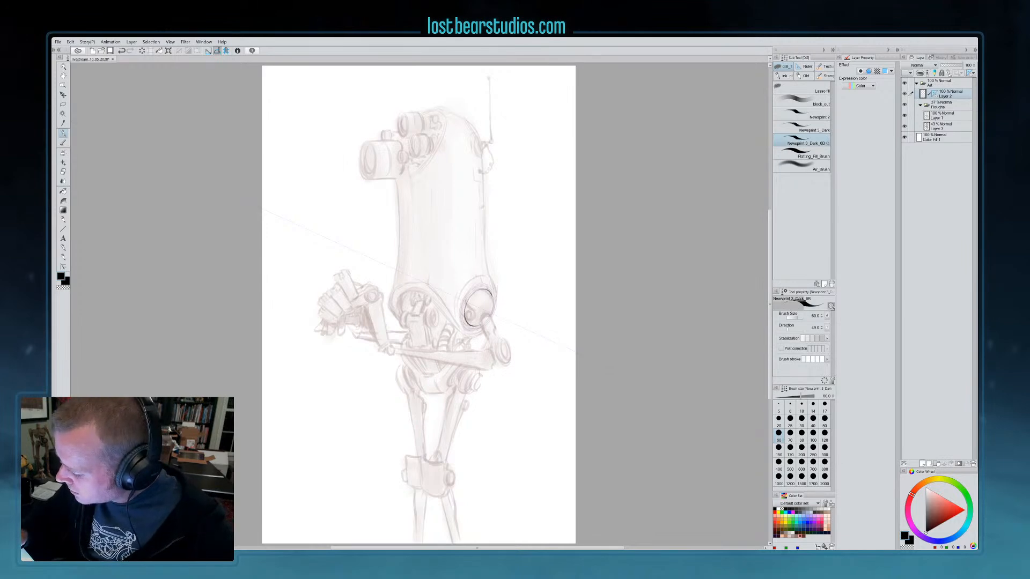
key(ctrl+t)
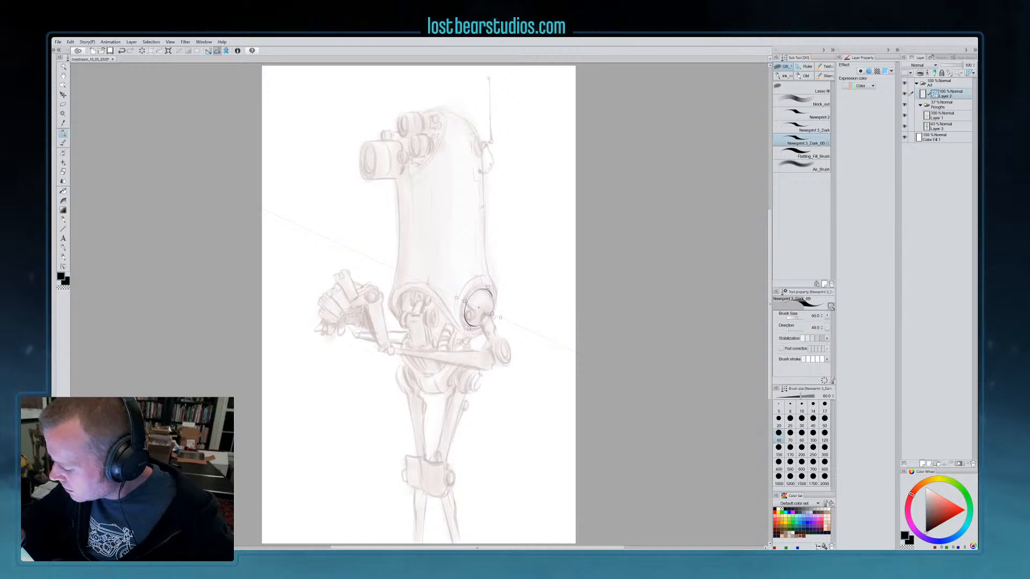
key(Return)
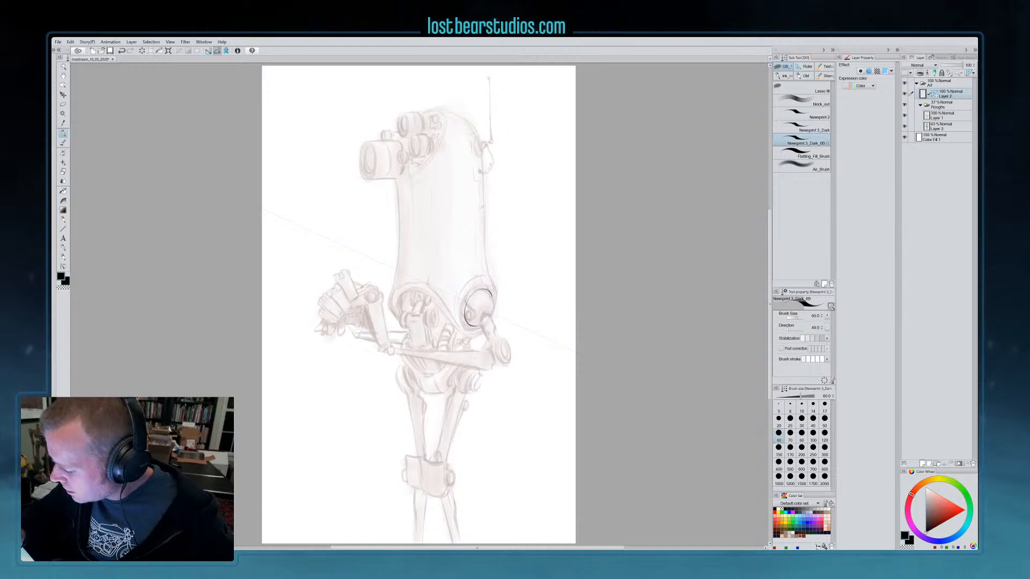
key(ctrl+z)
drag(493, 306, 485, 322)
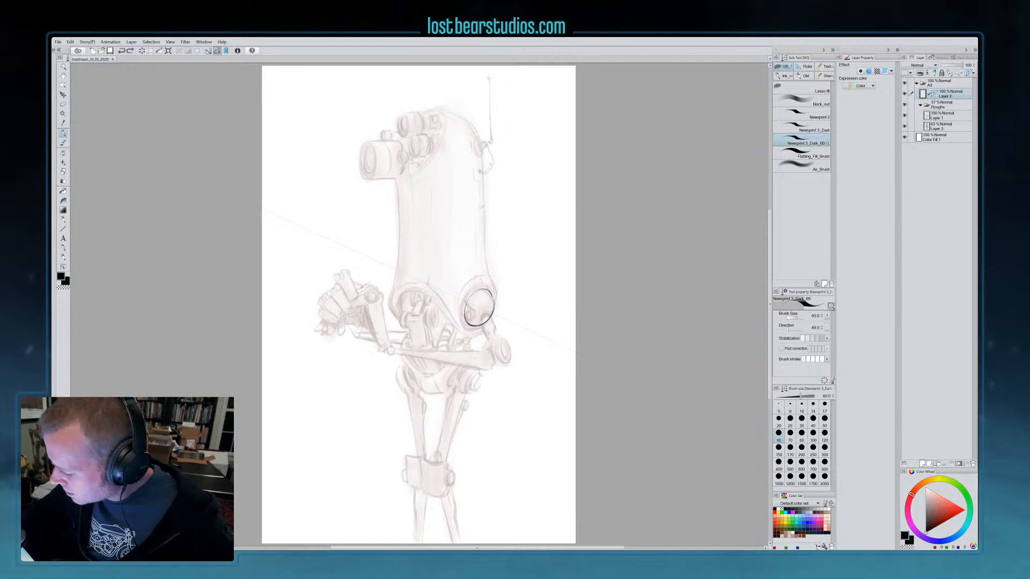
key(ctrl+z)
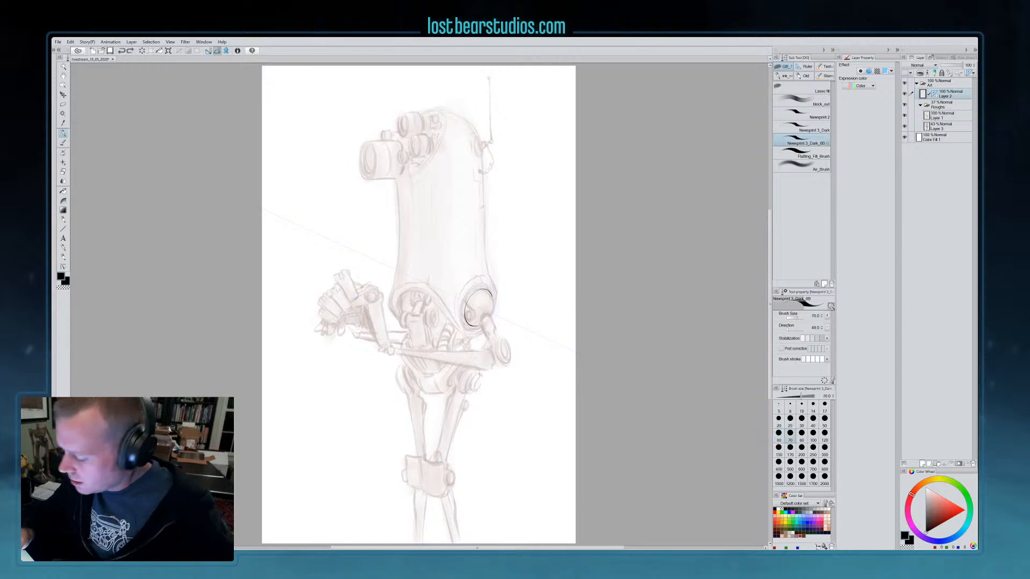
key(bracketright)
drag(481, 325, 493, 296)
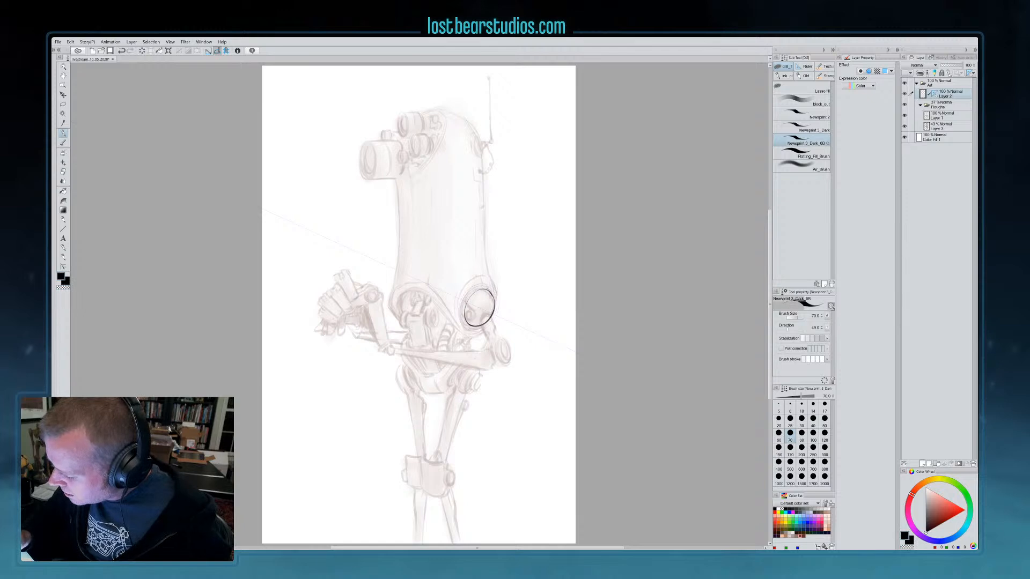
Shift the ruler slightly, ink a second rim around the shoulder joint and the short upper arm, and set the brush size to 80
ctrl+click(494, 314)
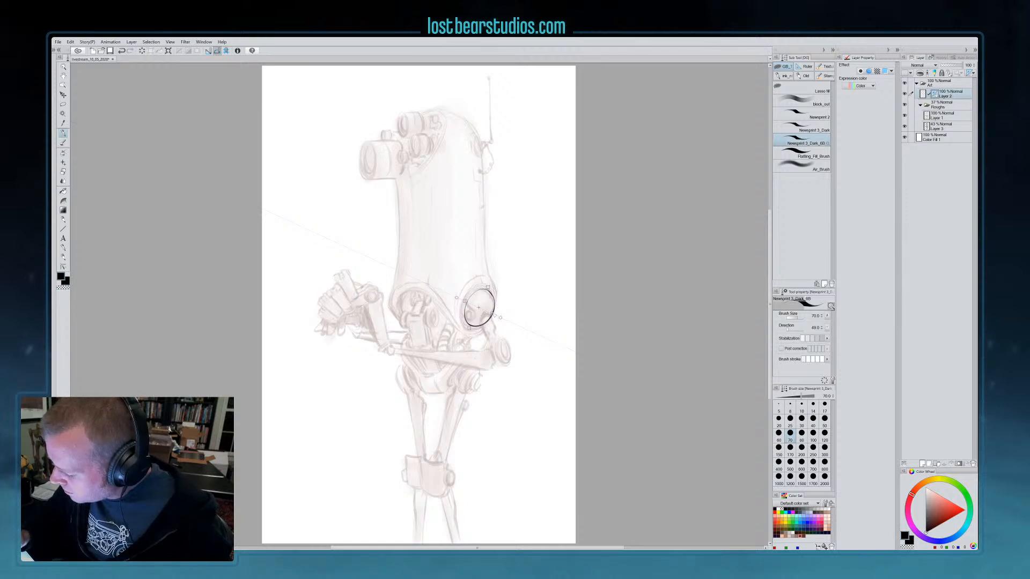
ctrl+click(479, 308)
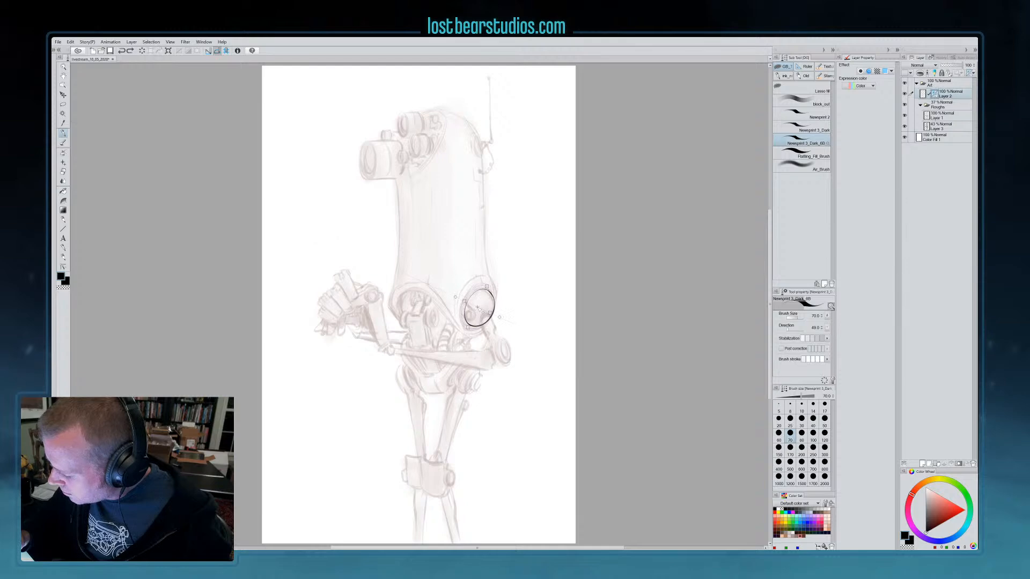
mouse_move(488, 288)
mouse_down()
mouse_move(473, 285)
mouse_move(462, 314)
mouse_up()
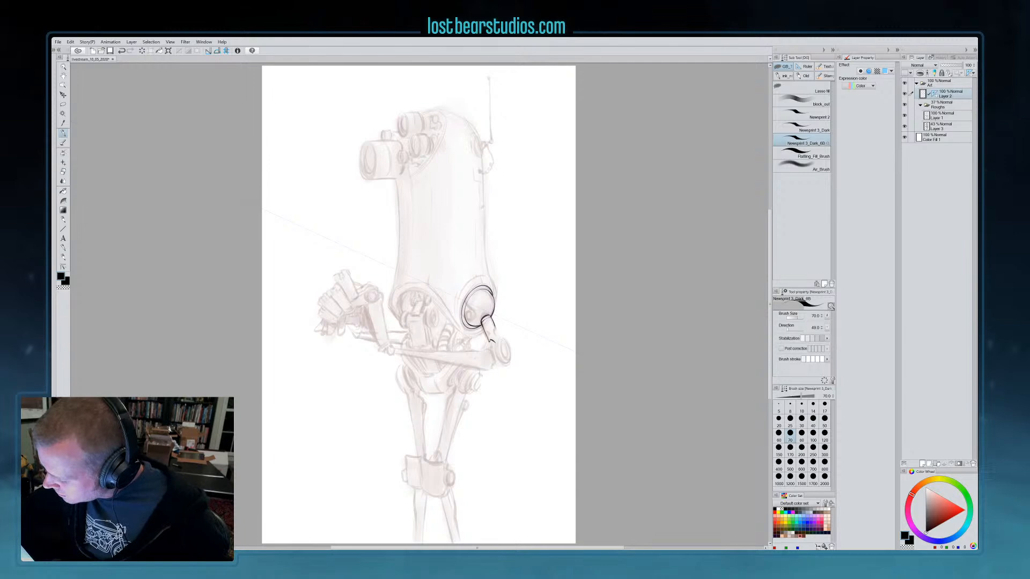
key(bracketright)
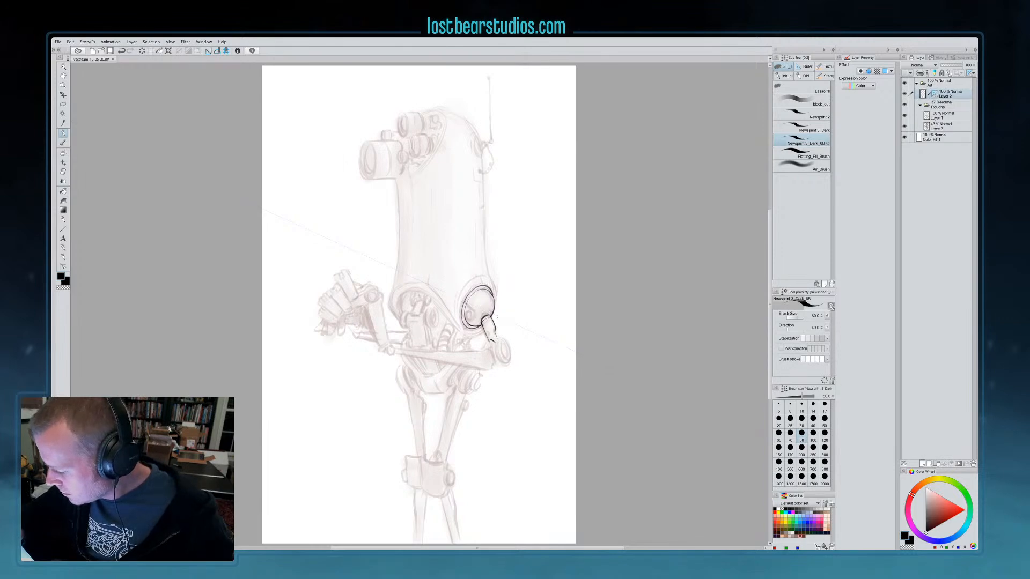
Undo the last stroke, turn off special-ruler snapping, and ink the body's two side contours and curved lower opening freehand
key(ctrl+z)
click(218, 51)
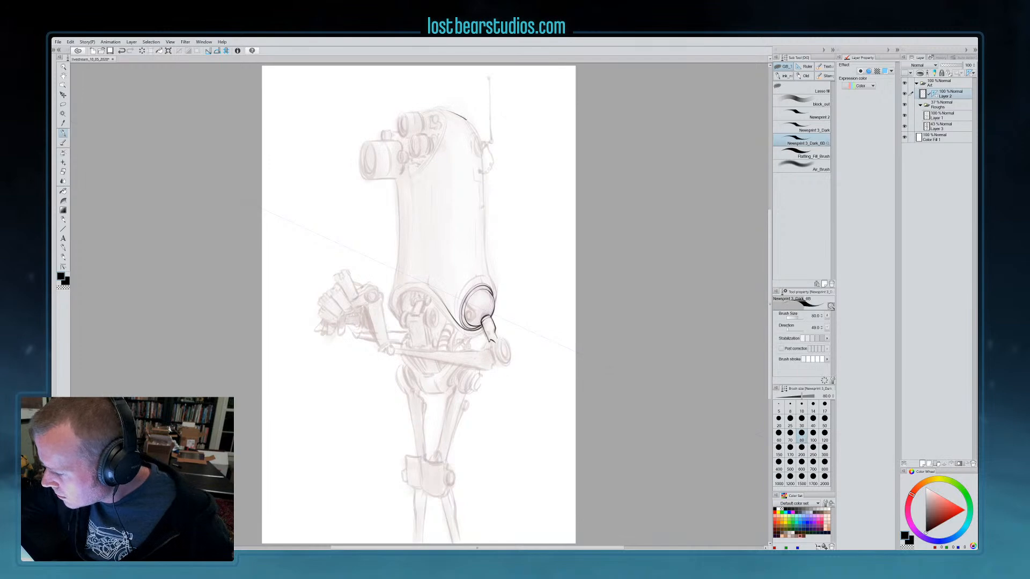
drag(481, 148, 492, 283)
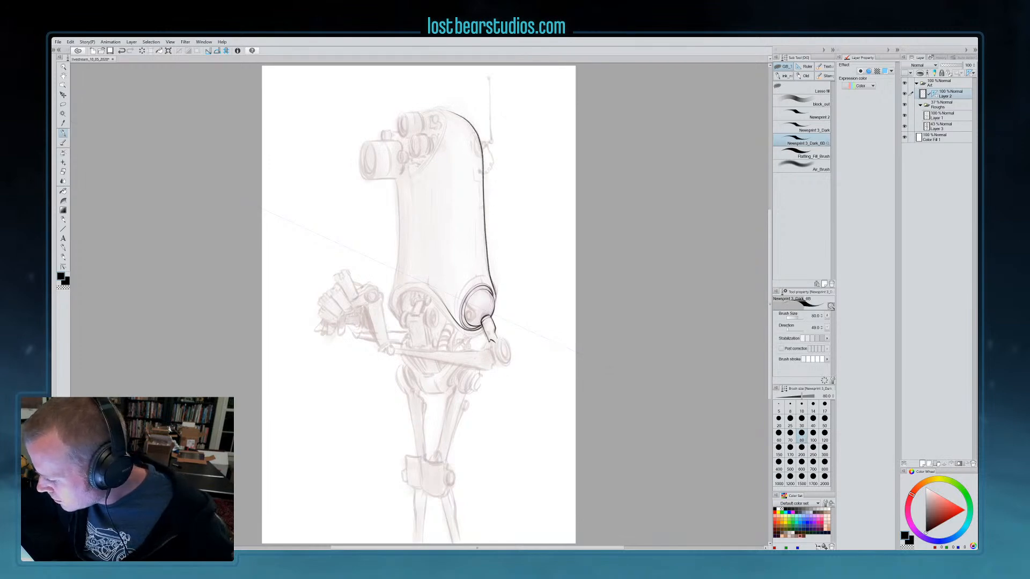
drag(398, 198, 392, 294)
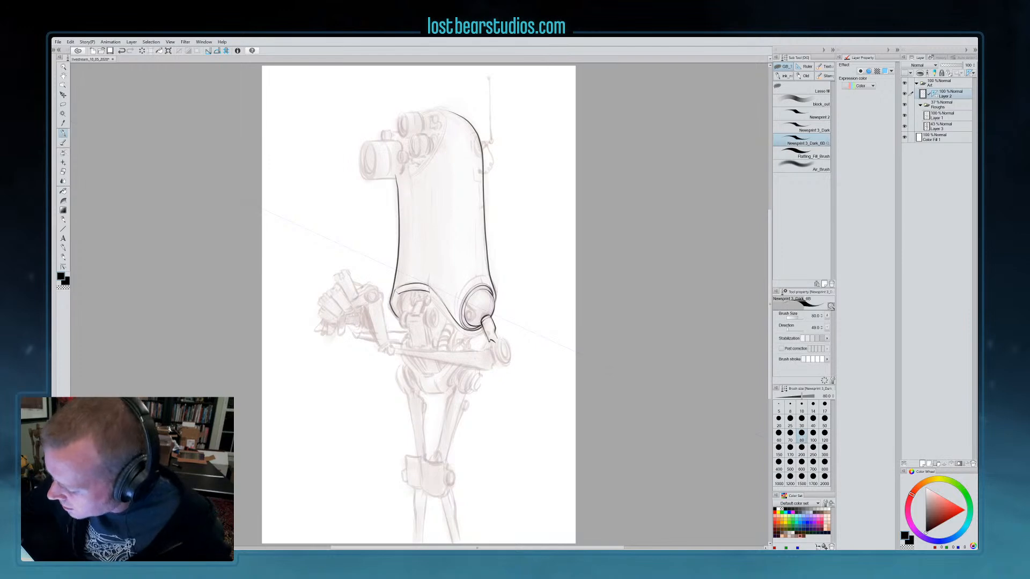
Ink the second edge line of the body's lower opening, cleaning up overlapping ink with transparent color
key(c)
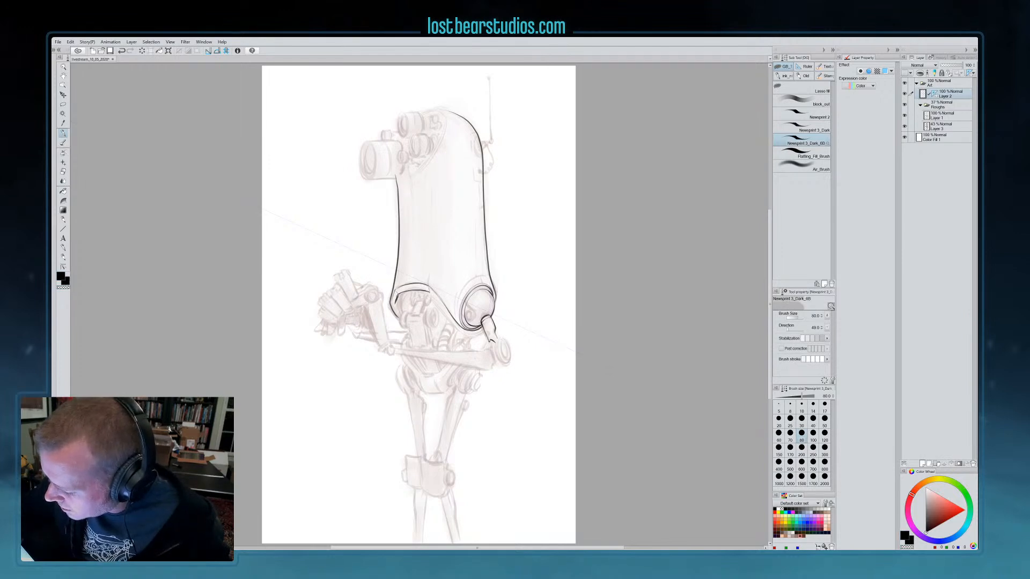
key(c)
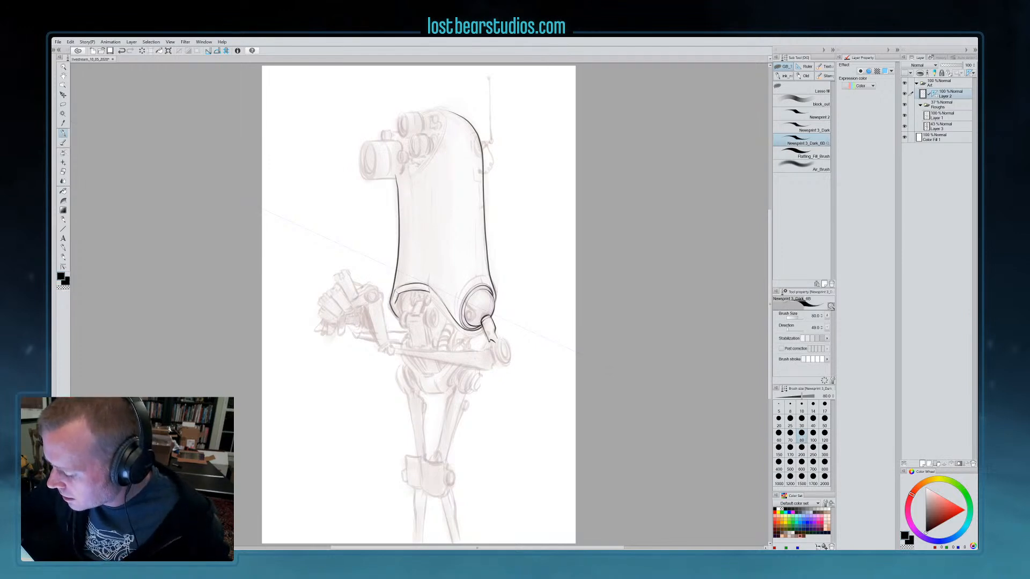
key(c)
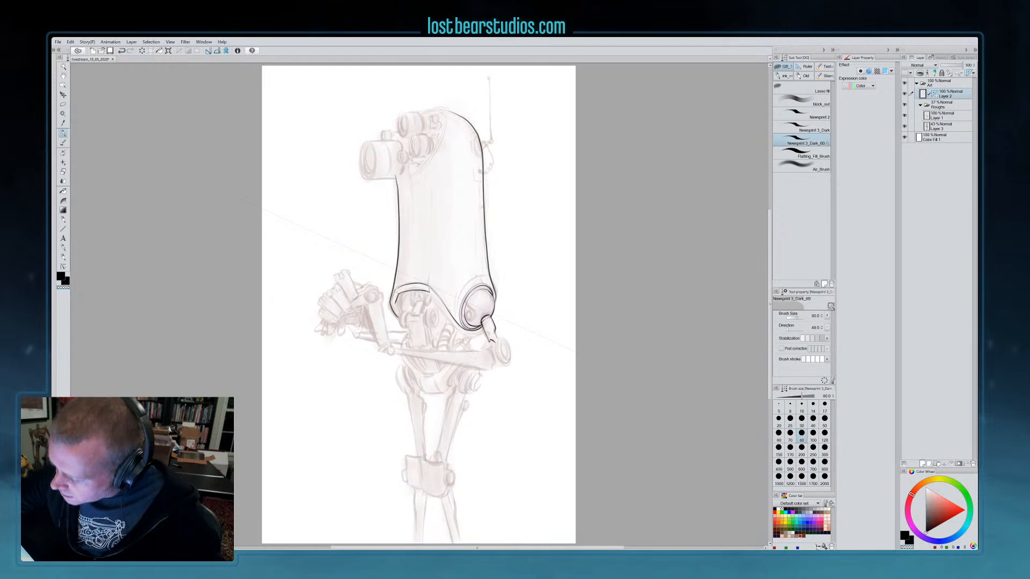
key(c)
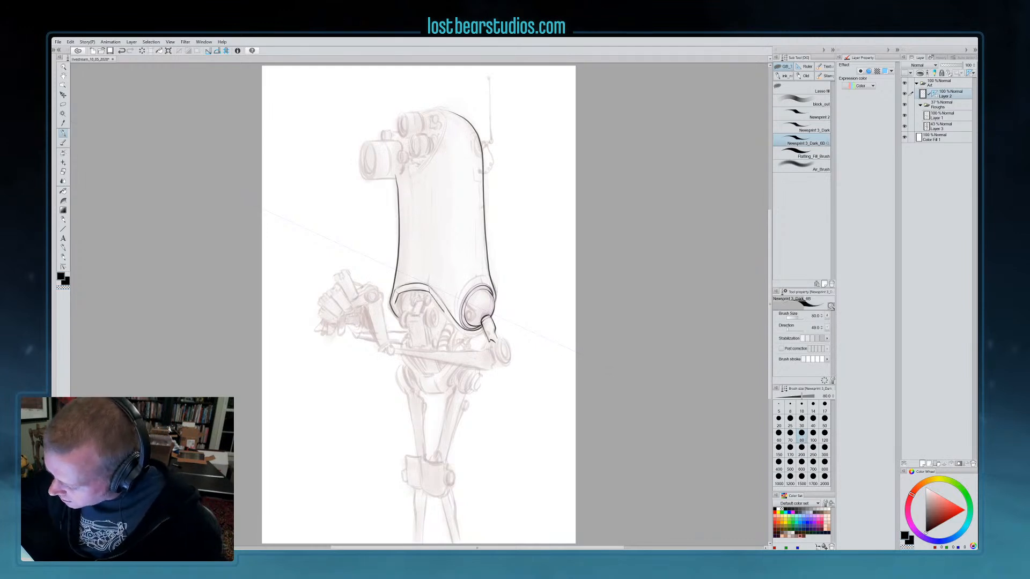
drag(453, 324, 472, 330)
key(ctrl+z)
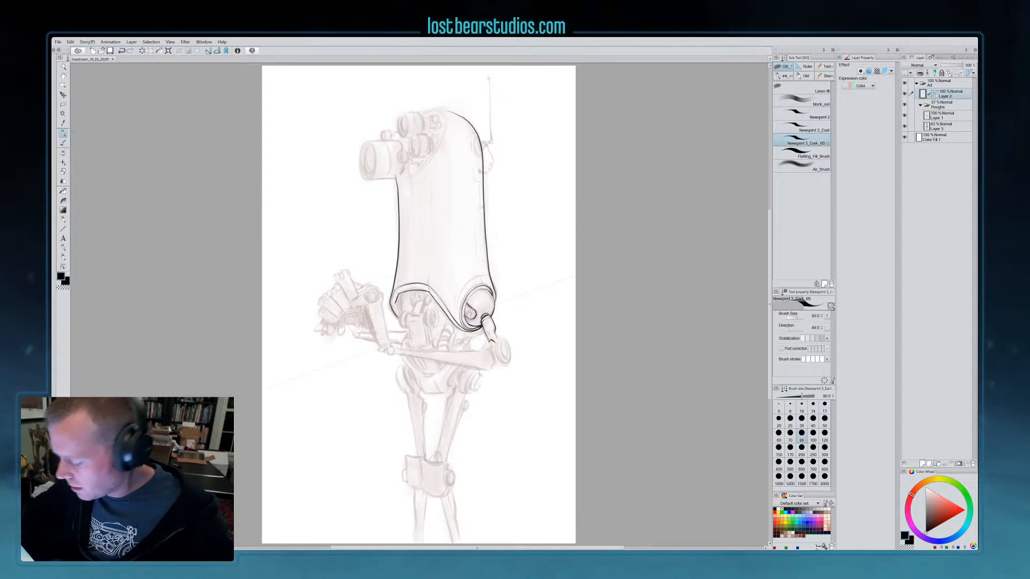
Turn on special-ruler snapping and ink the small bolt's ellipses on the near shoulder joint, redoing unsatisfactory strokes
click(217, 50)
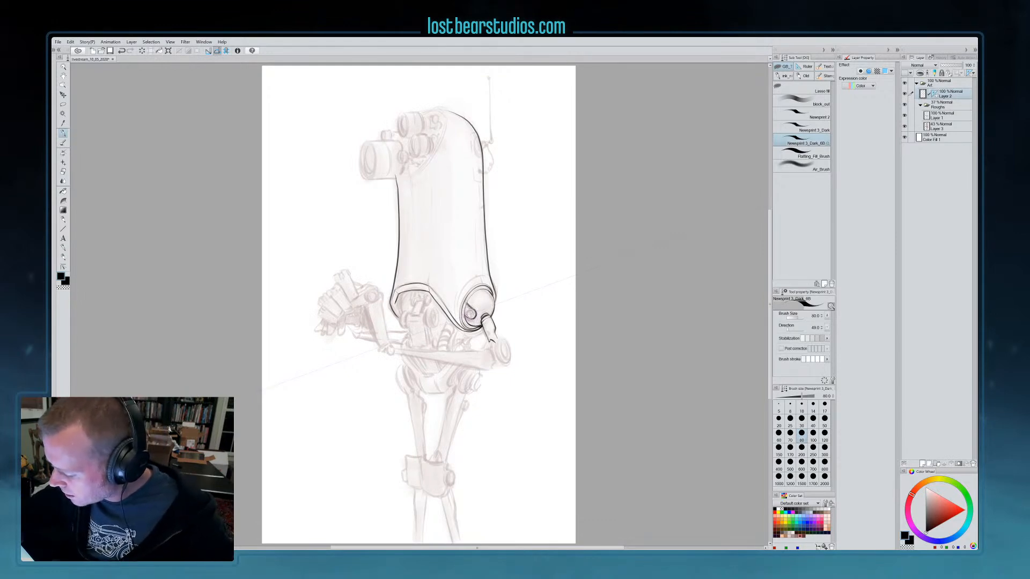
key(ctrl+z)
drag(474, 309, 472, 319)
ctrl+click(473, 316)
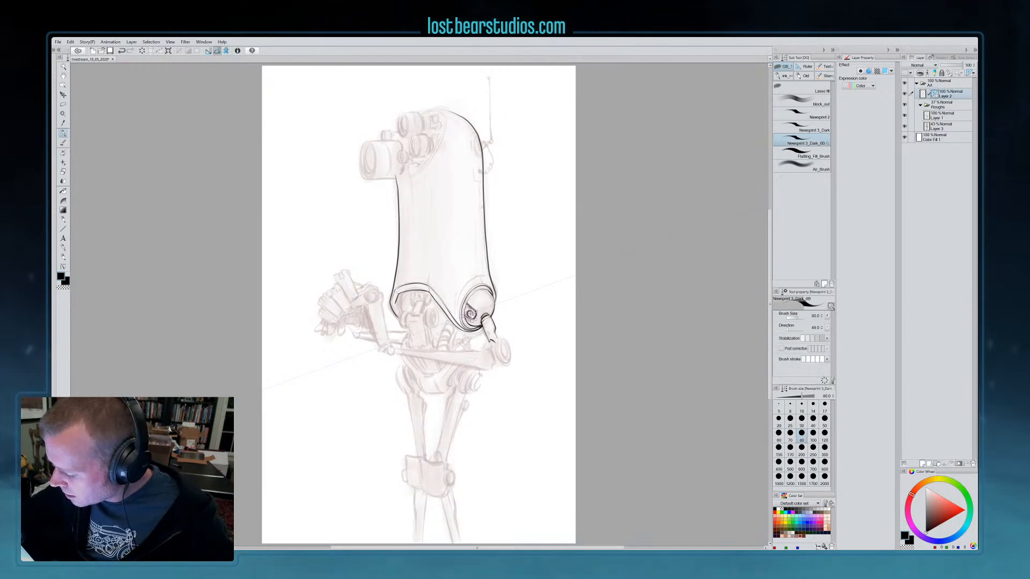
key(ctrl+z)
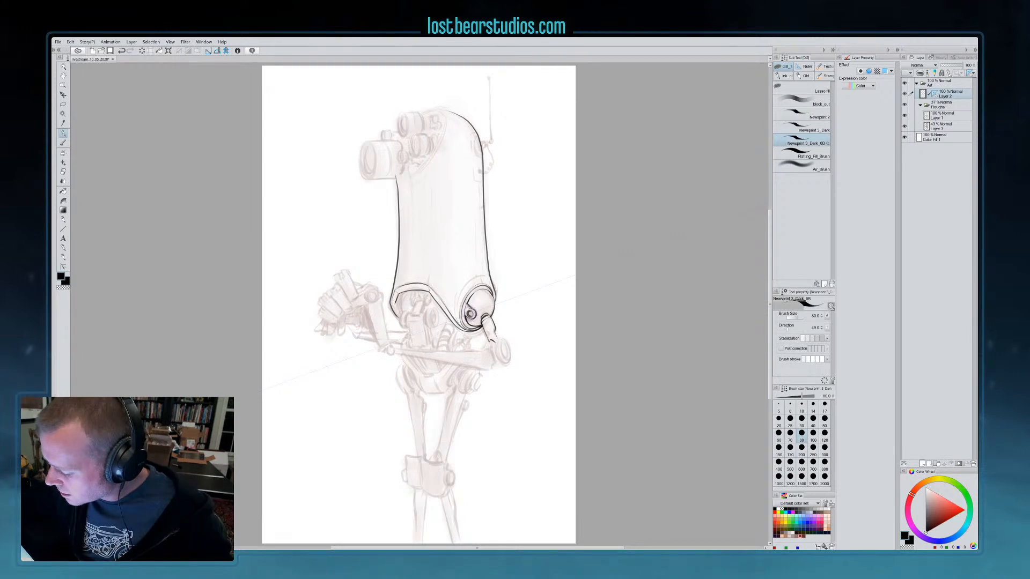
Undo the last stroke and ink the outer rim line around the near shoulder socket, toggling transparent color for cleanup
key(ctrl+z)
drag(462, 287, 459, 319)
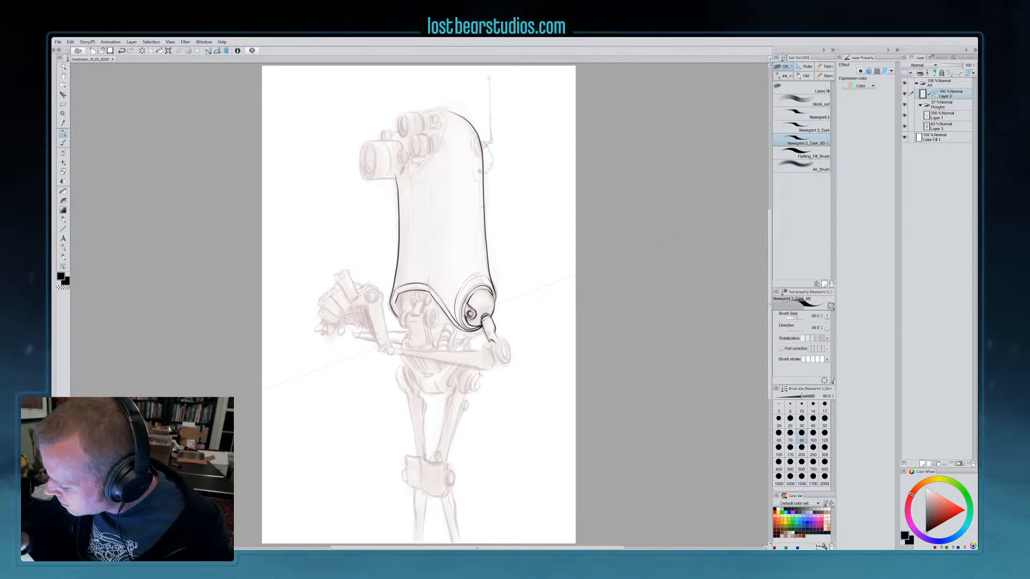
key(c)
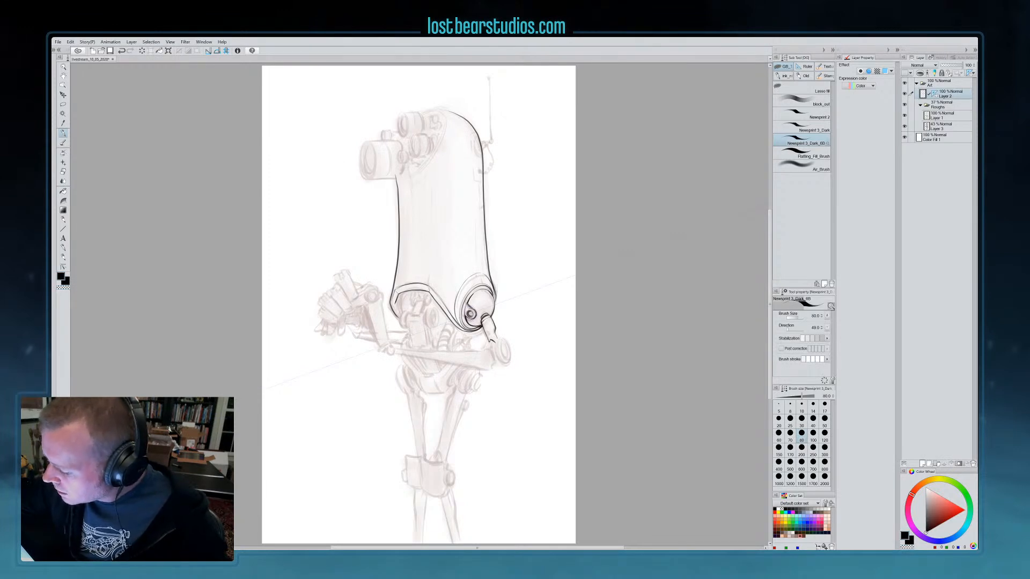
Ink the two long vertical panel seams down the body, one near the back edge and one down the middle
drag(479, 188, 479, 235)
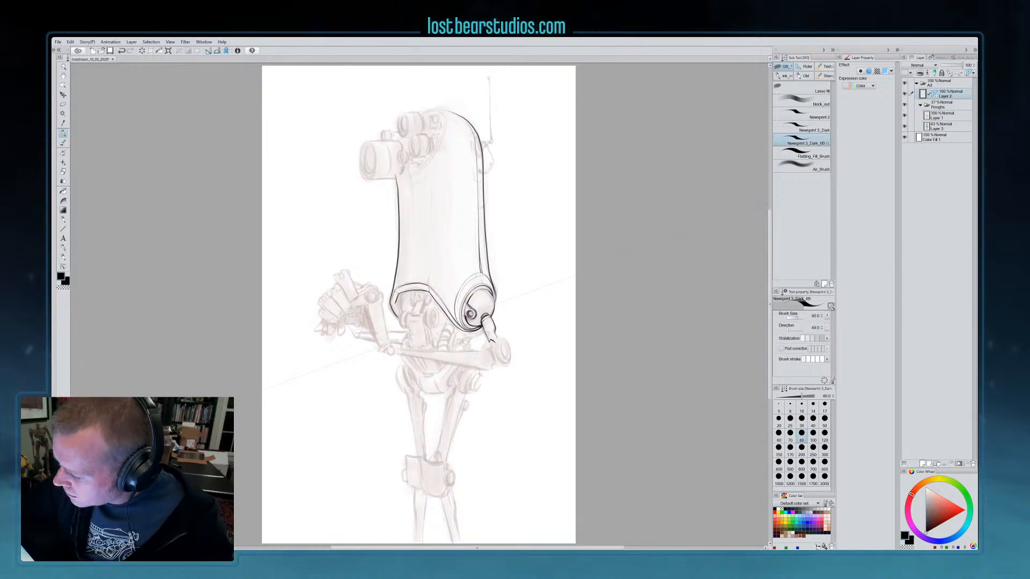
key(ctrl+z)
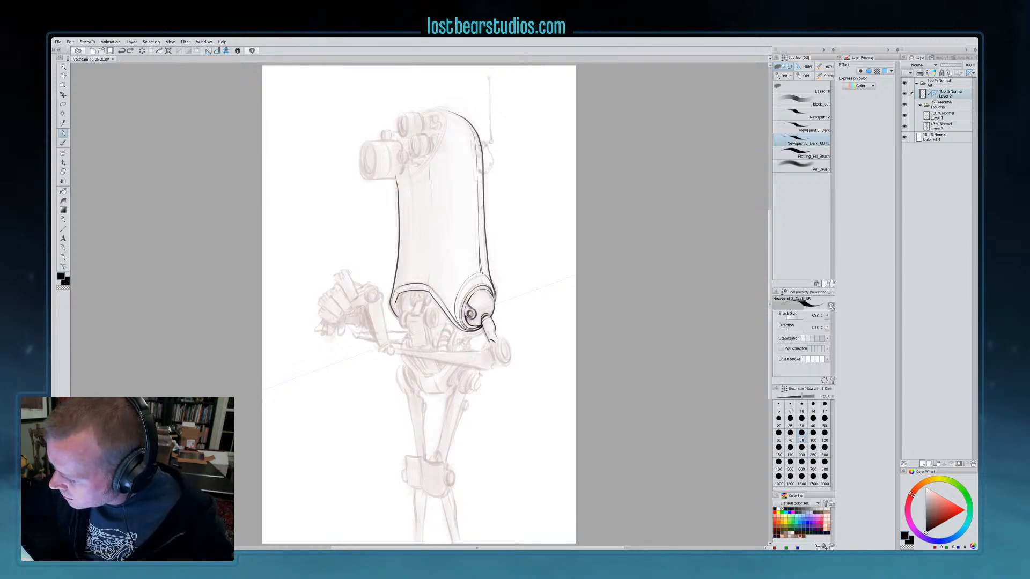
drag(430, 201, 430, 238)
key(ctrl+z)
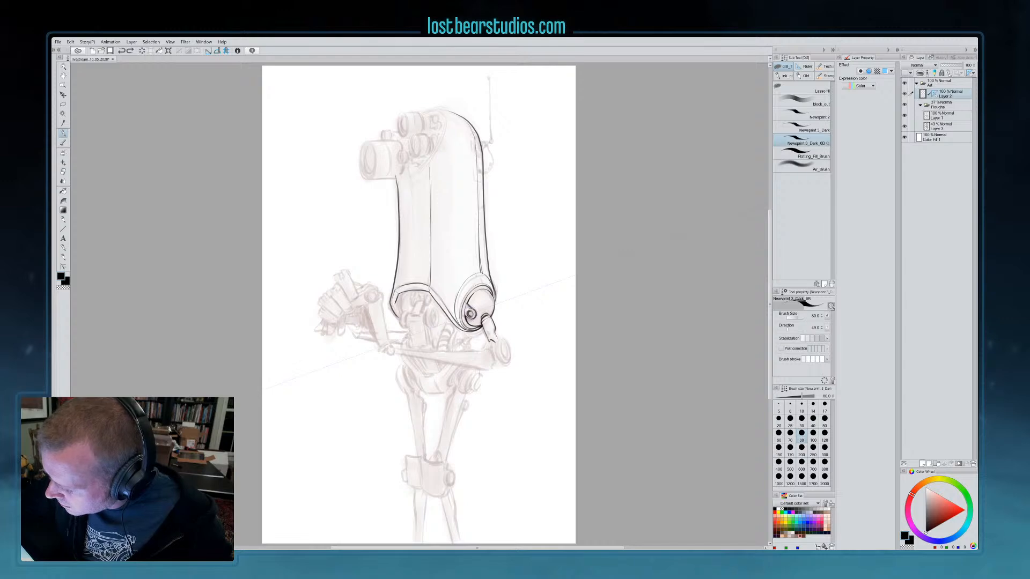
key(c)
key(c)
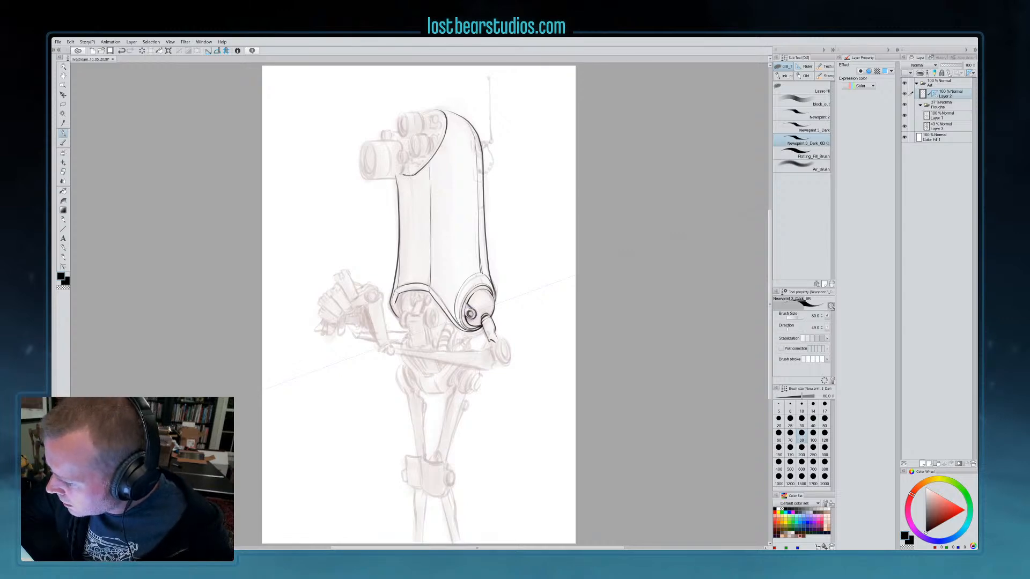
Ink the curved edge of the face opening, redoing its lower corner, and extend the contour over the top of the head
key(ctrl+z)
drag(403, 174, 414, 175)
key(ctrl+z)
key(ctrl+z)
key(ctrl+z)
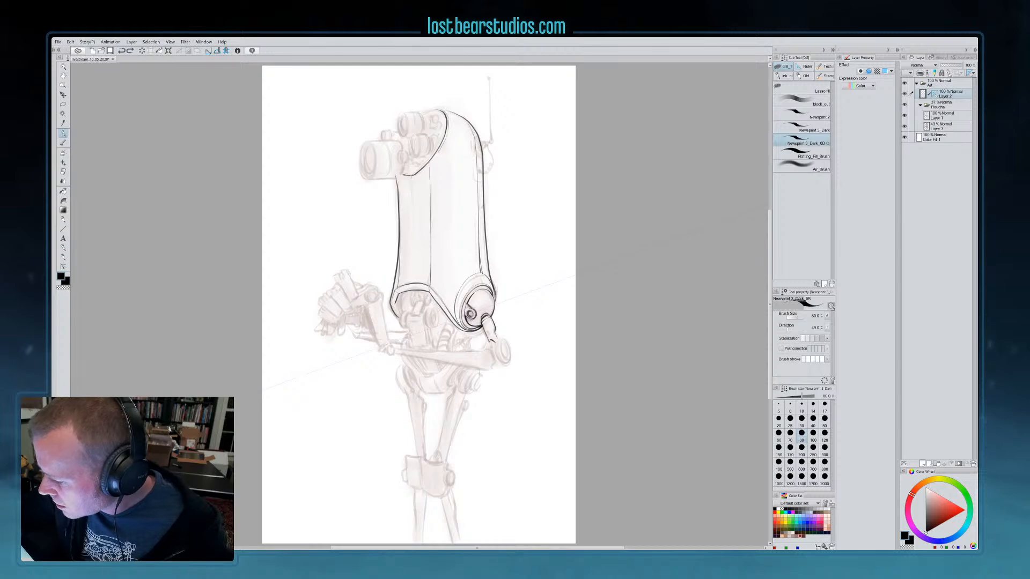
drag(403, 173, 414, 175)
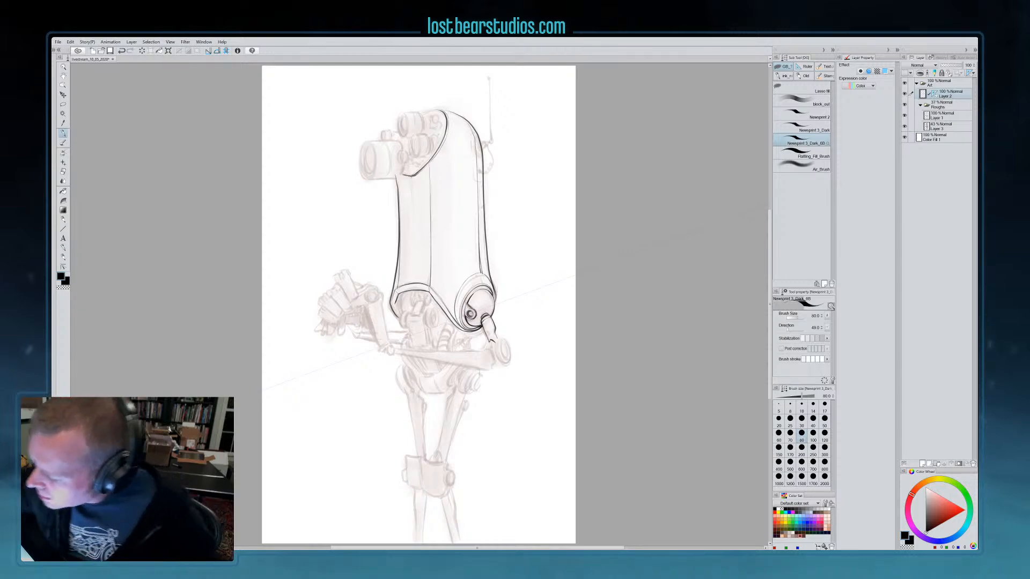
drag(435, 110, 449, 111)
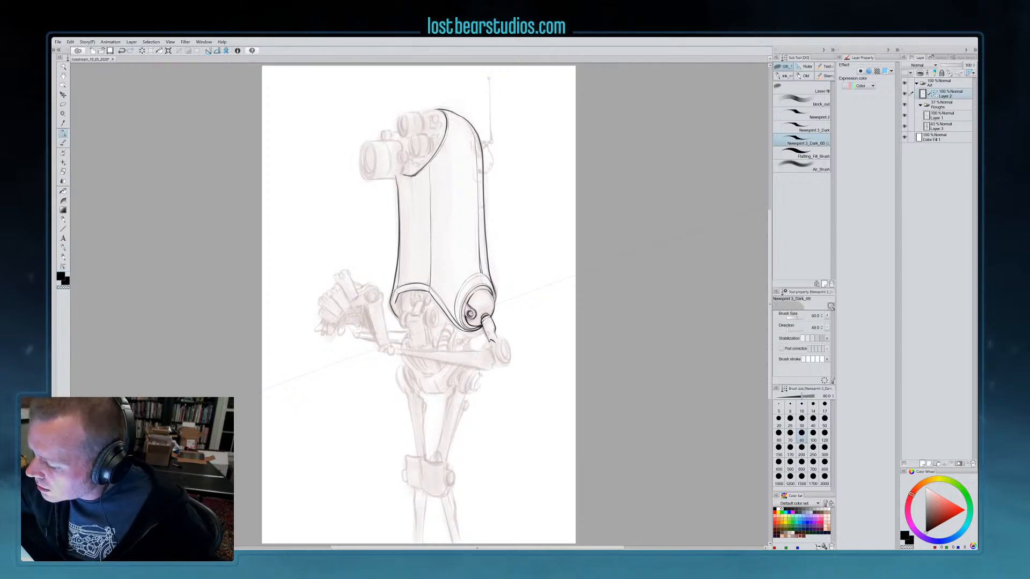
key(c)
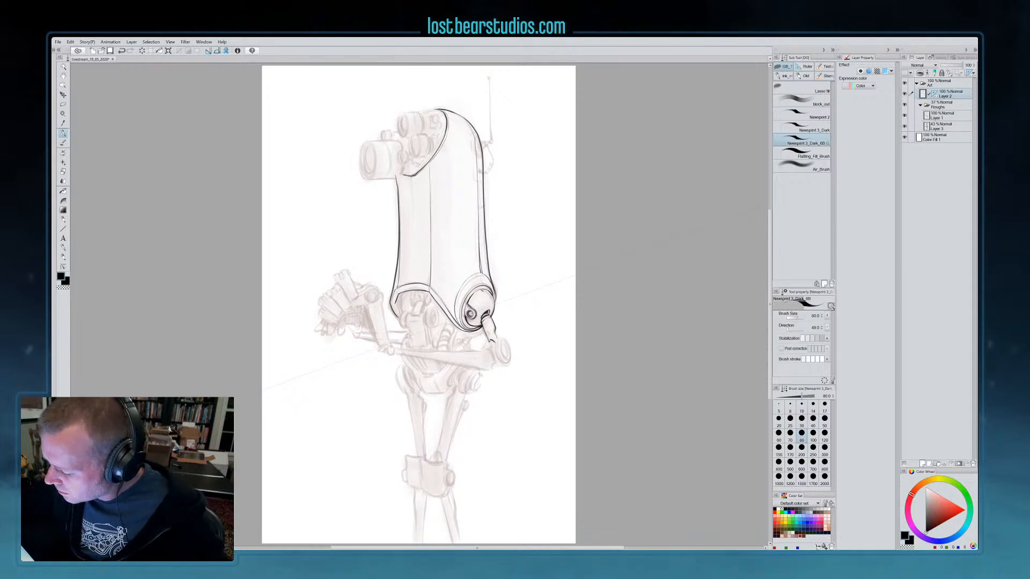
Ink the near forearm's upper and lower edges from the elbow toward the wrist
key(ctrl+z)
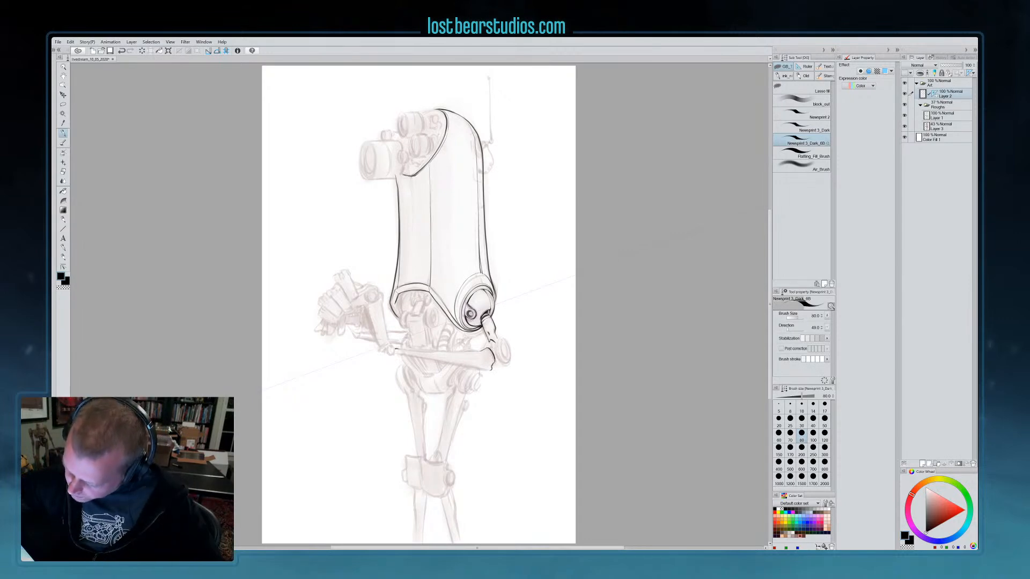
drag(406, 350, 423, 352)
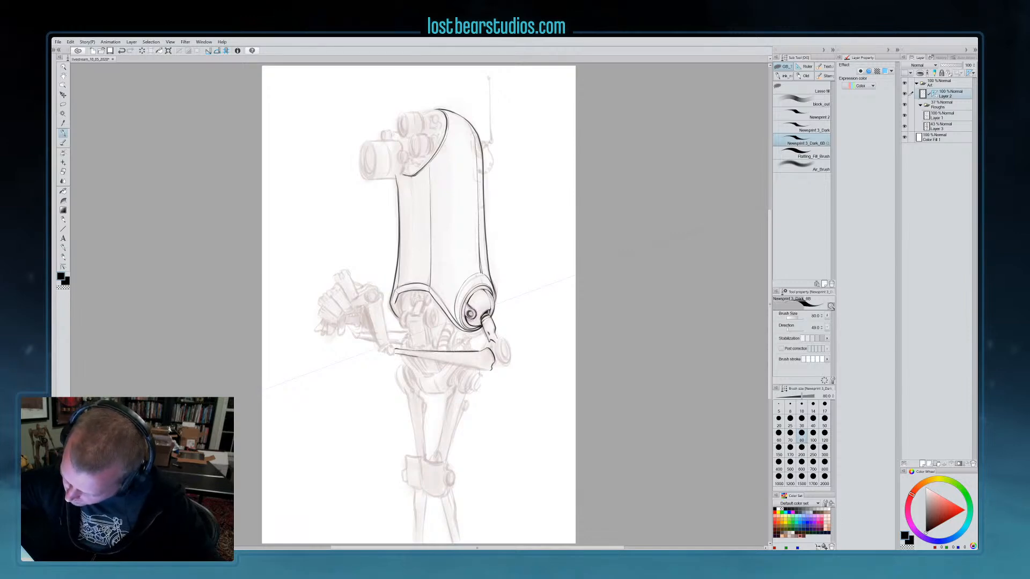
drag(452, 363, 465, 367)
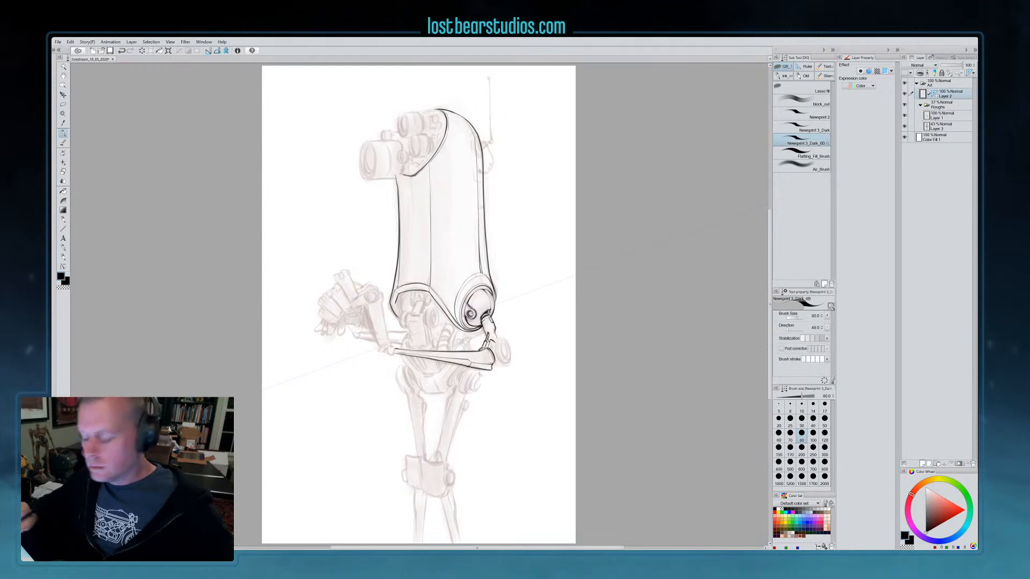
Move the concentric circle ruler onto the near elbow disc, fit it to the disc's ellipse, and ink the outer edge
ctrl+click(472, 310)
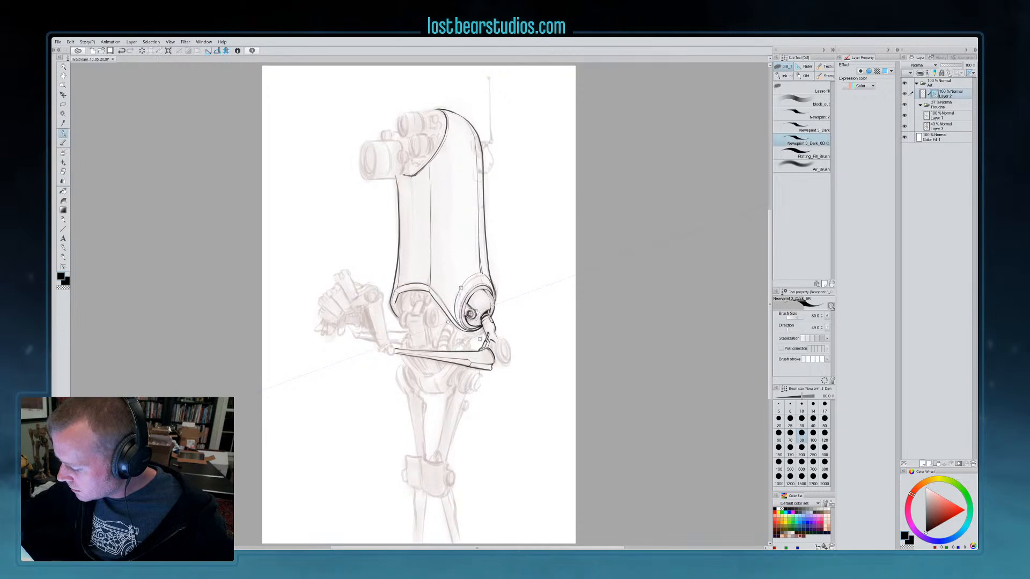
drag(481, 302, 510, 342)
key(p)
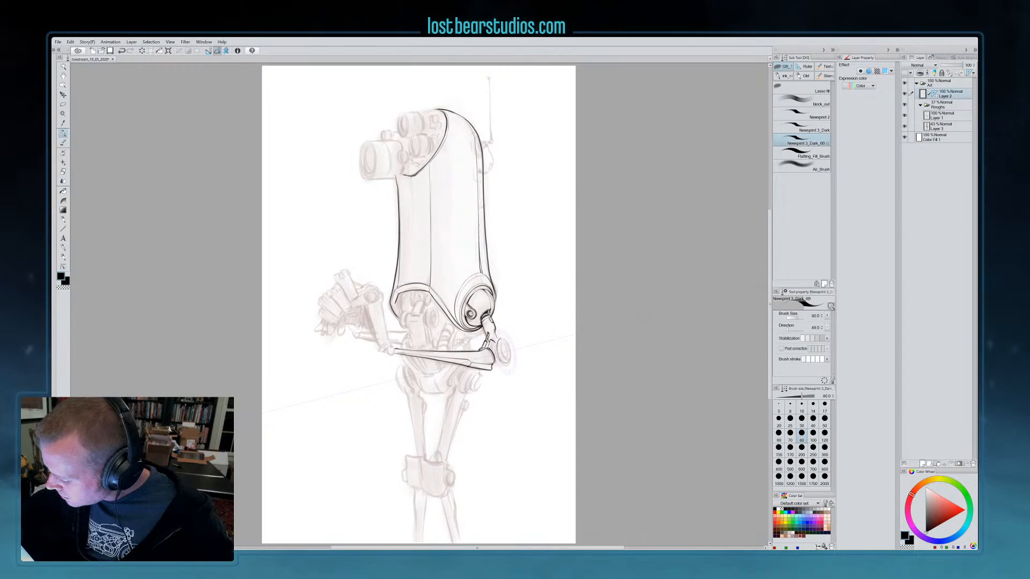
key(o)
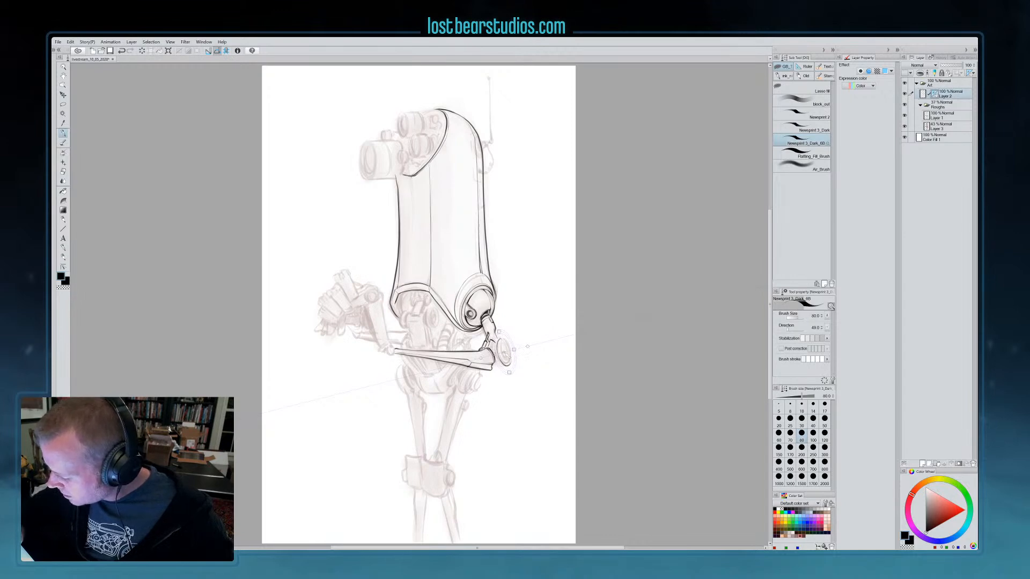
key(p)
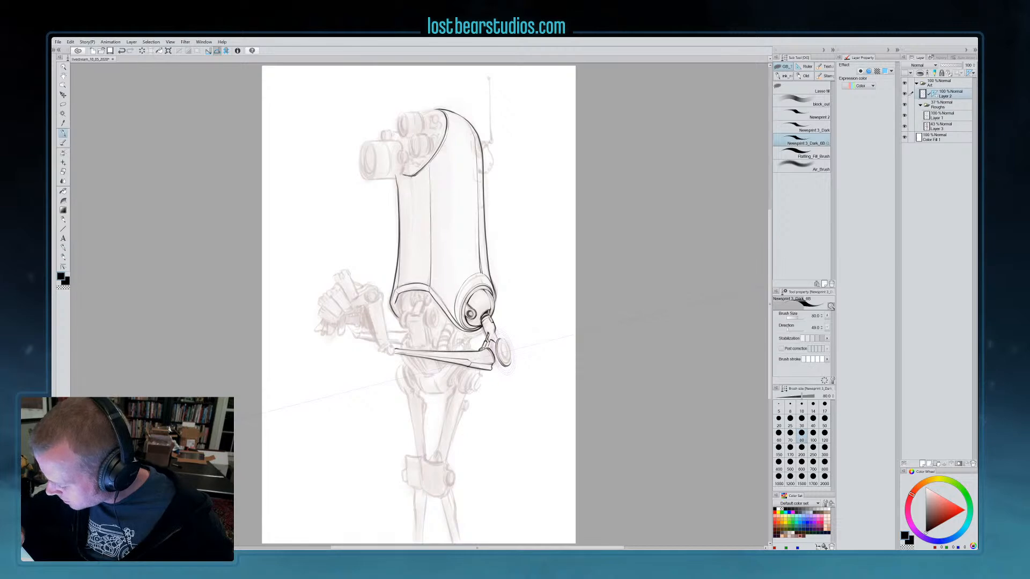
Shift the ruler slightly on the near elbow disc and ink its second rim and inner ring, cleaning up overlaps with transparent color
click(217, 51)
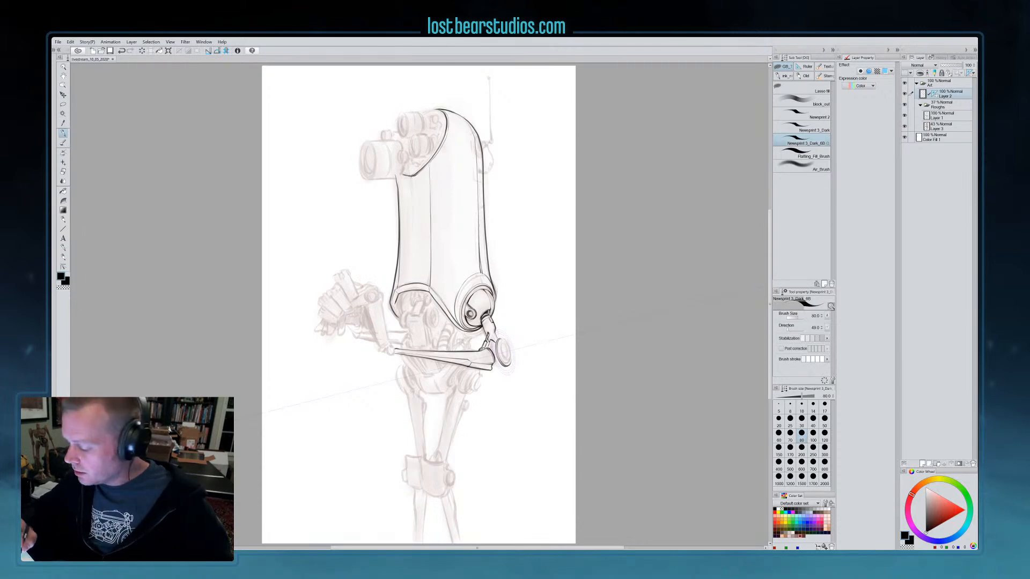
click(217, 51)
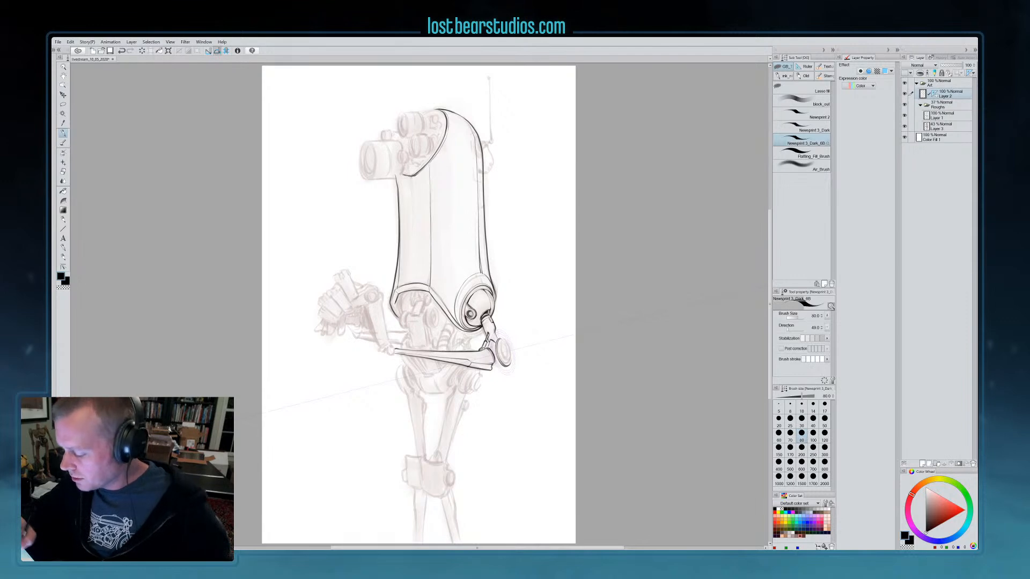
ctrl+click(515, 353)
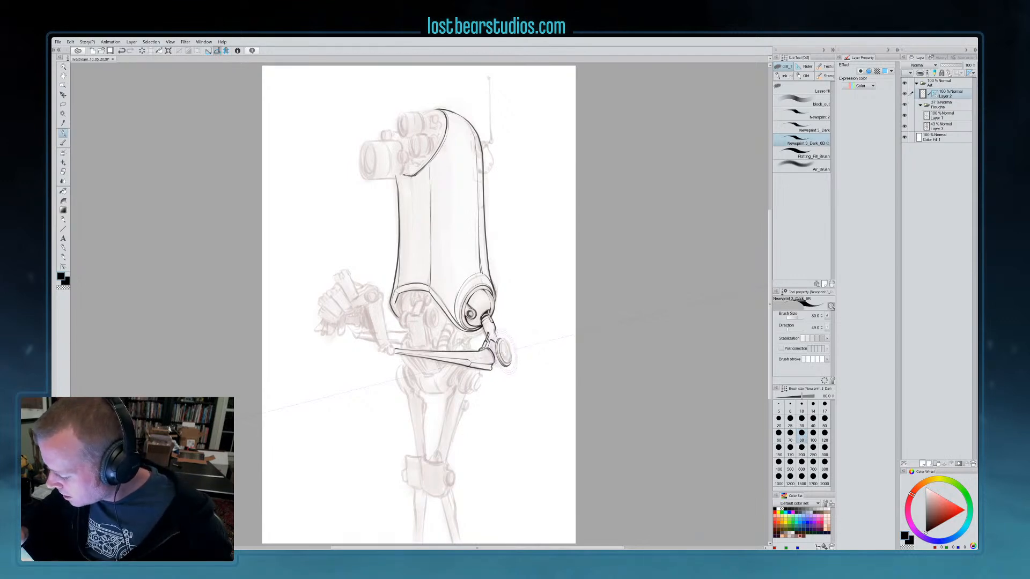
ctrl+click(513, 350)
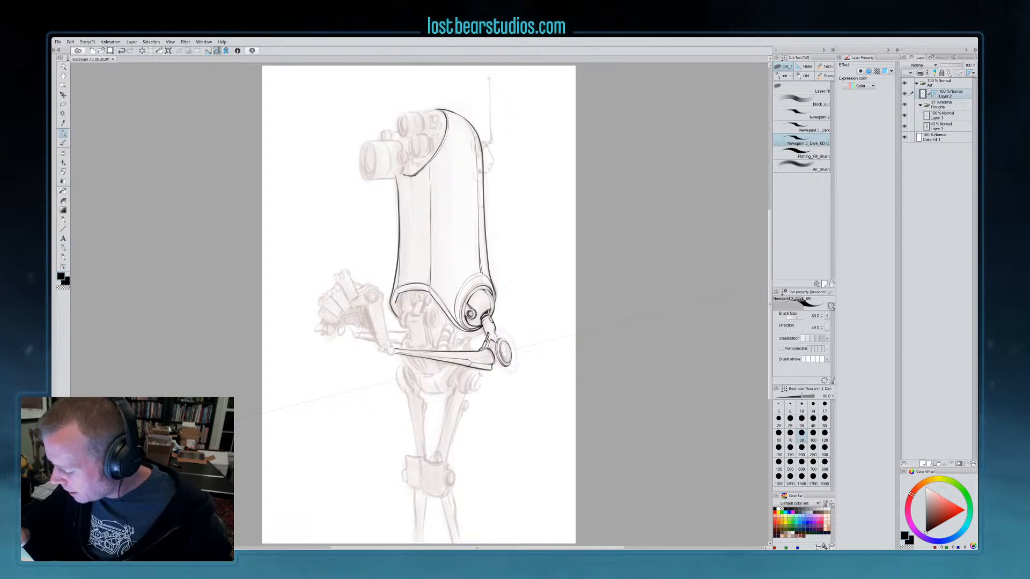
ctrl+click(507, 355)
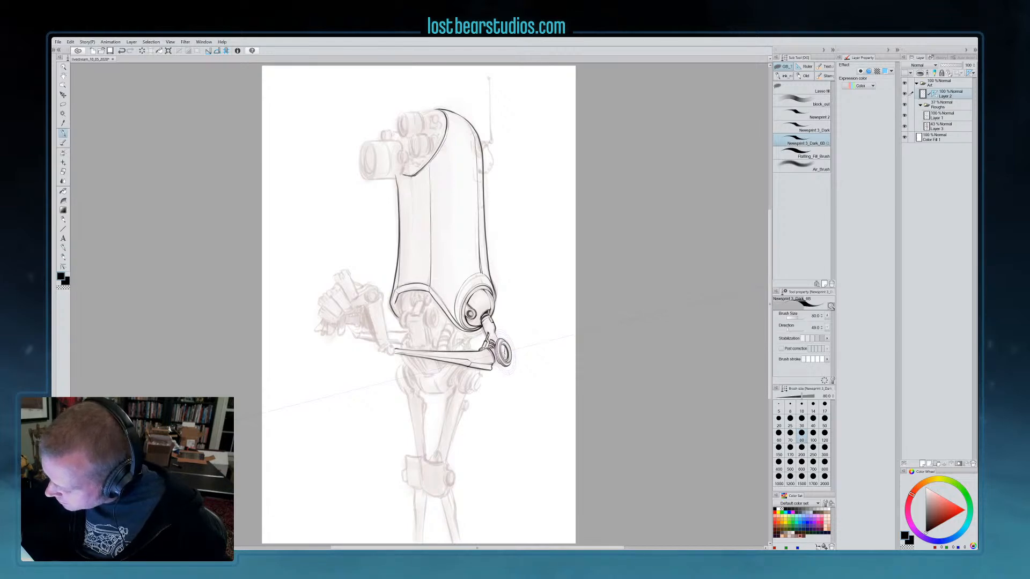
key(c)
key(c)
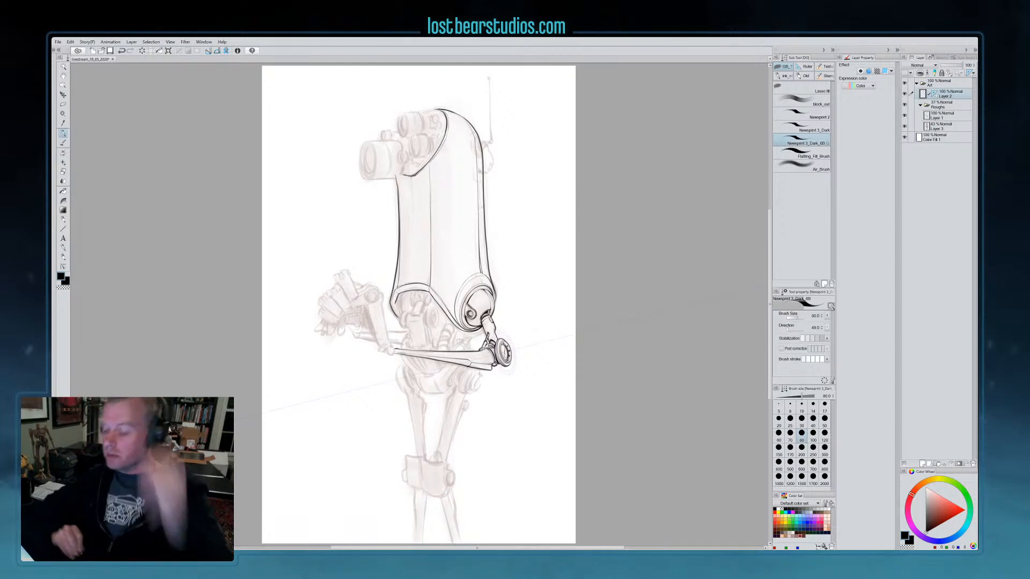
Move the ellipse ruler from the elbow disc onto the wrist joint at the forearm's far end and ink its outer ellipse
ctrl+click(511, 344)
drag(509, 340, 415, 355)
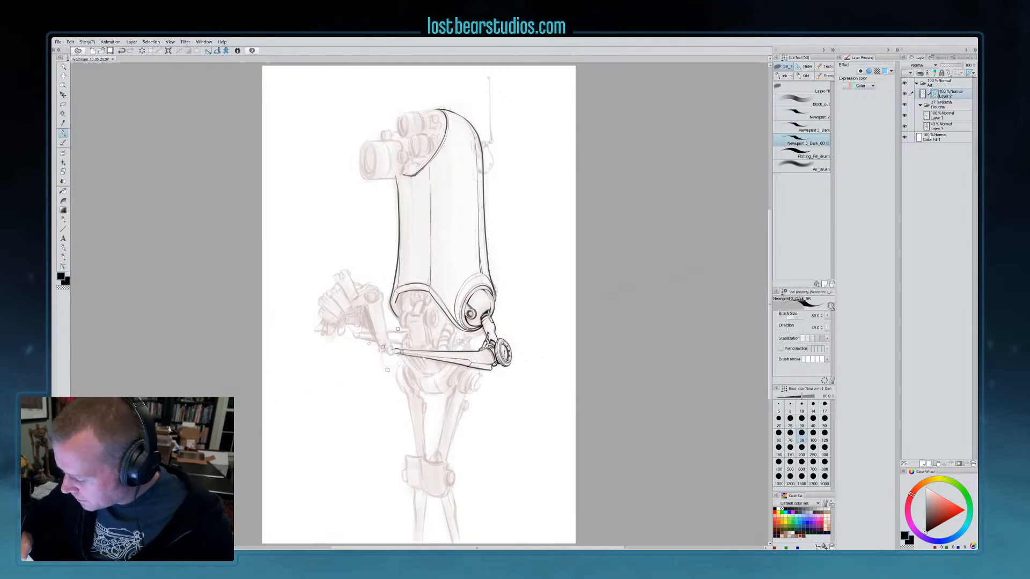
ctrl+click(382, 334)
click(218, 52)
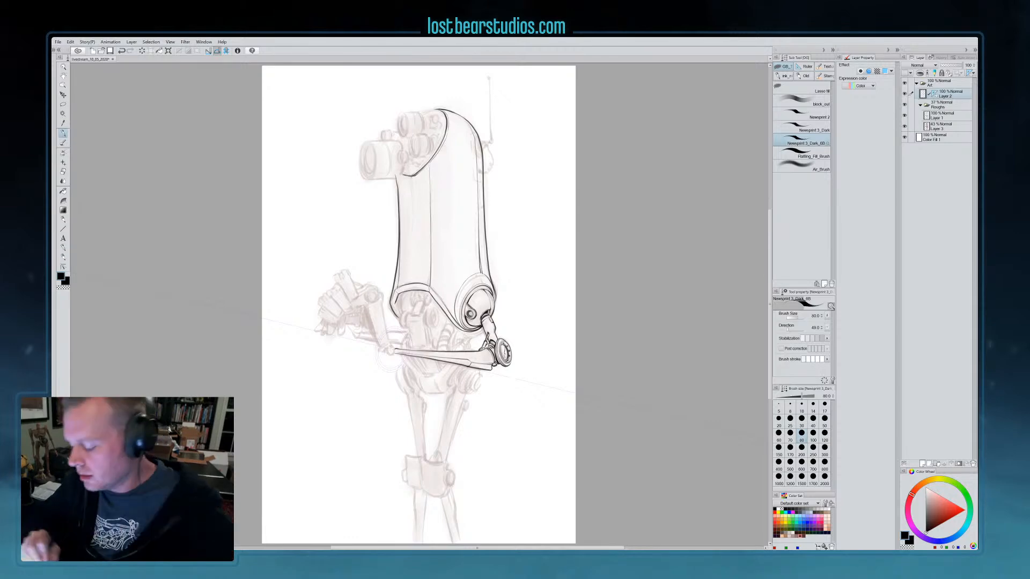
ctrl+click(396, 353)
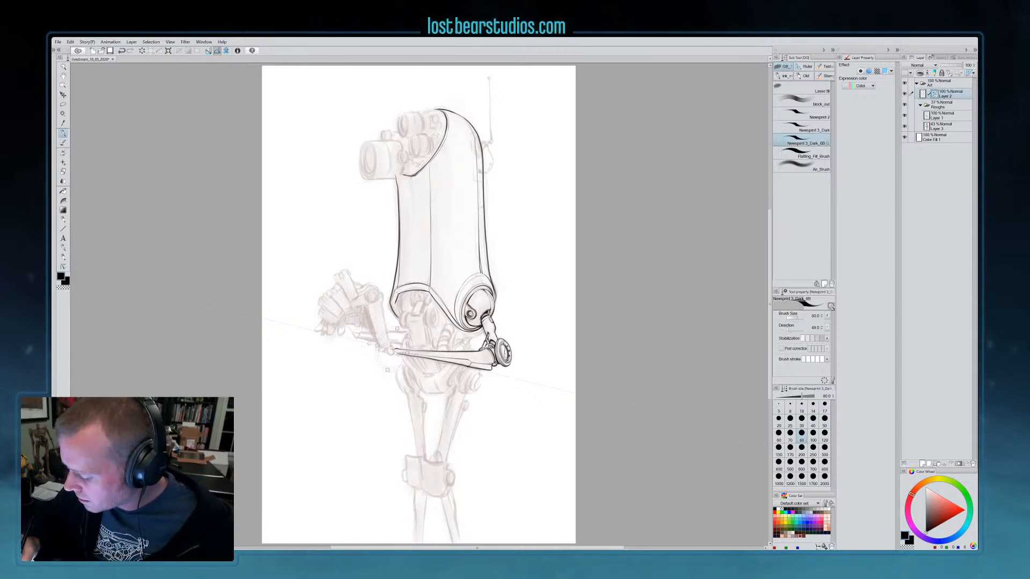
drag(406, 338, 406, 341)
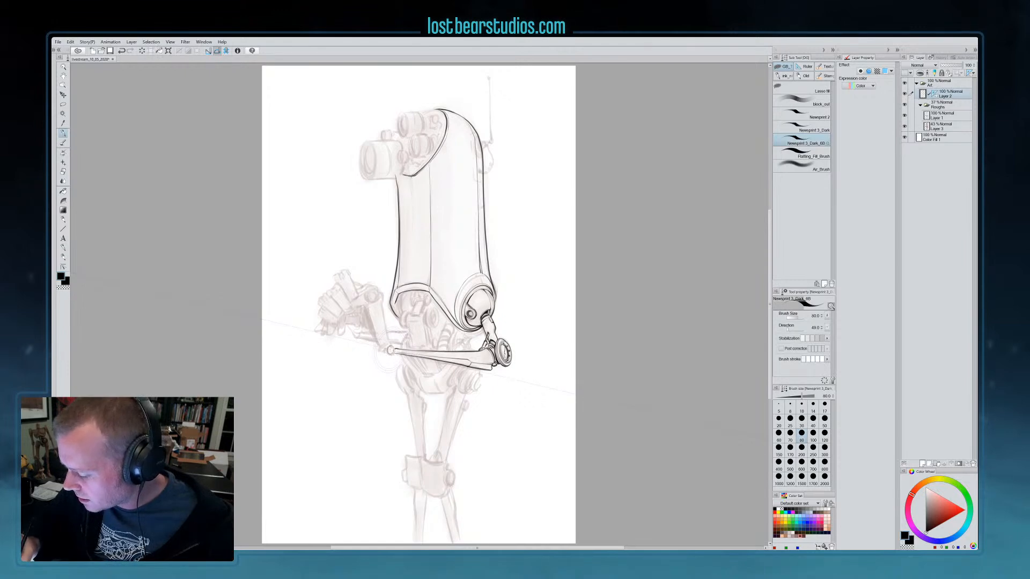
Shift the ruler slightly on the wrist joint and ink its second rim and inner ring, redoing the faulty strokes
ctrl+click(390, 351)
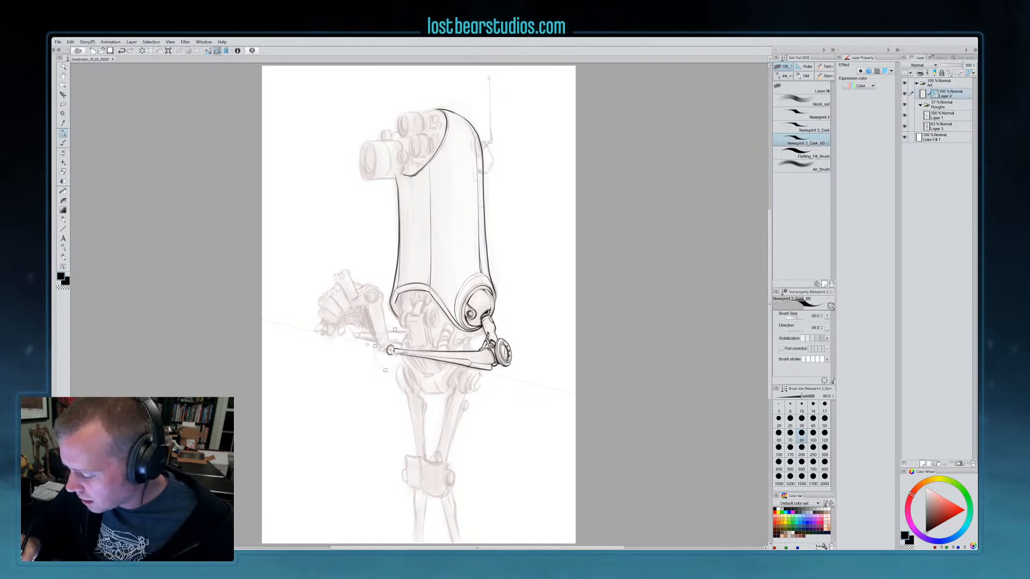
key(ctrl+z)
drag(387, 348, 388, 354)
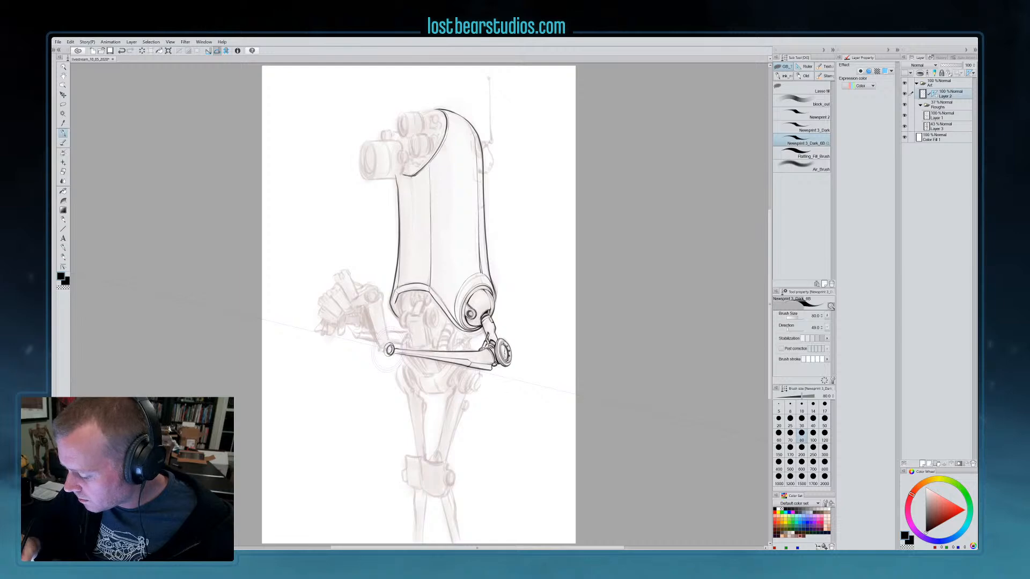
ctrl+click(402, 343)
drag(391, 352, 381, 355)
key(ctrl+z)
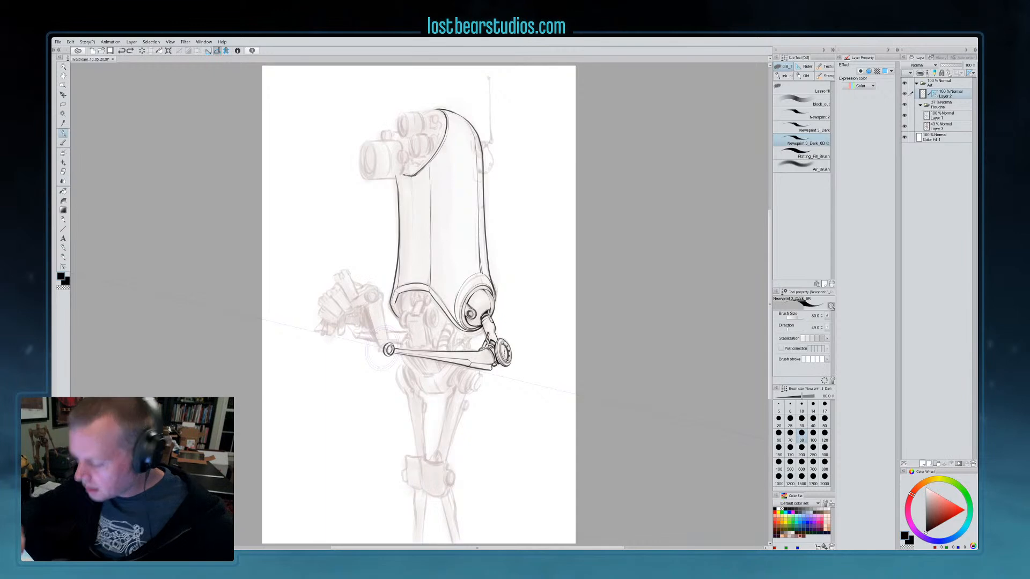
Fit the ruler to the round joint beside the raised hand, ink its concentric rings, and ink the link down to the wrist
mouse_move(398, 335)
mouse_down()
mouse_move(379, 287)
mouse_move(387, 283)
mouse_move(381, 329)
mouse_move(373, 288)
mouse_move(375, 304)
mouse_up()
ctrl+click(374, 298)
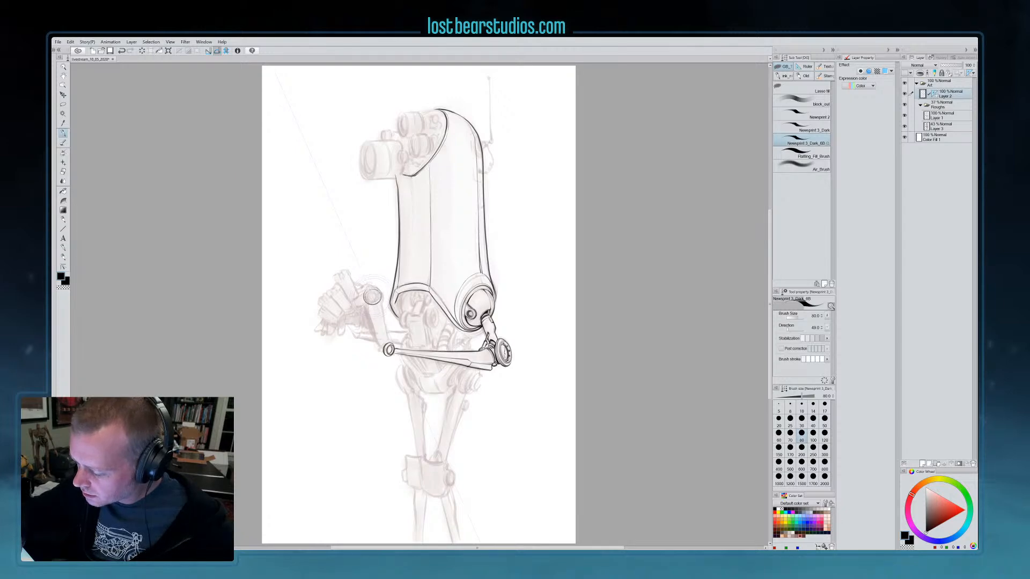
ctrl+click(373, 297)
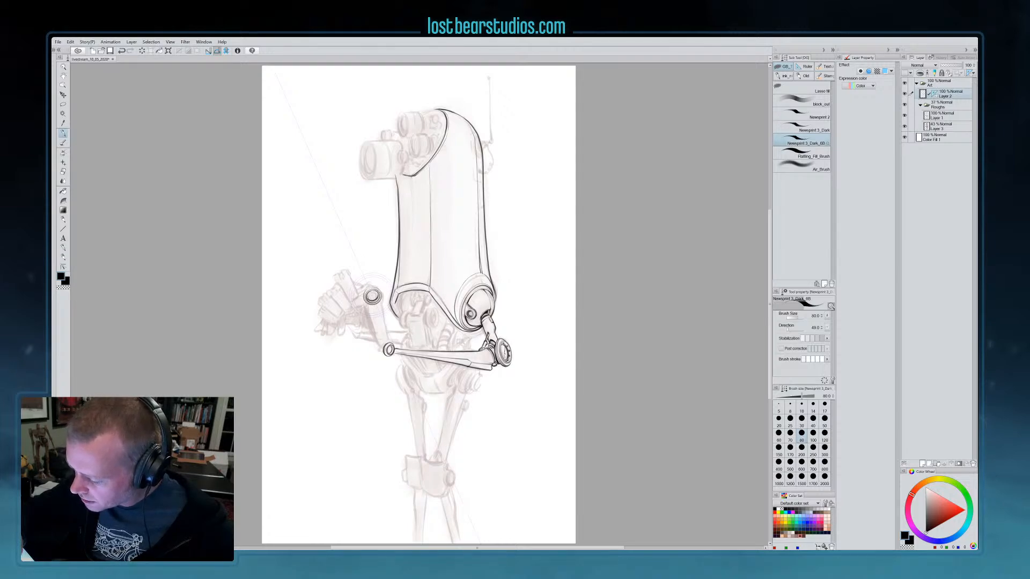
ctrl+click(373, 295)
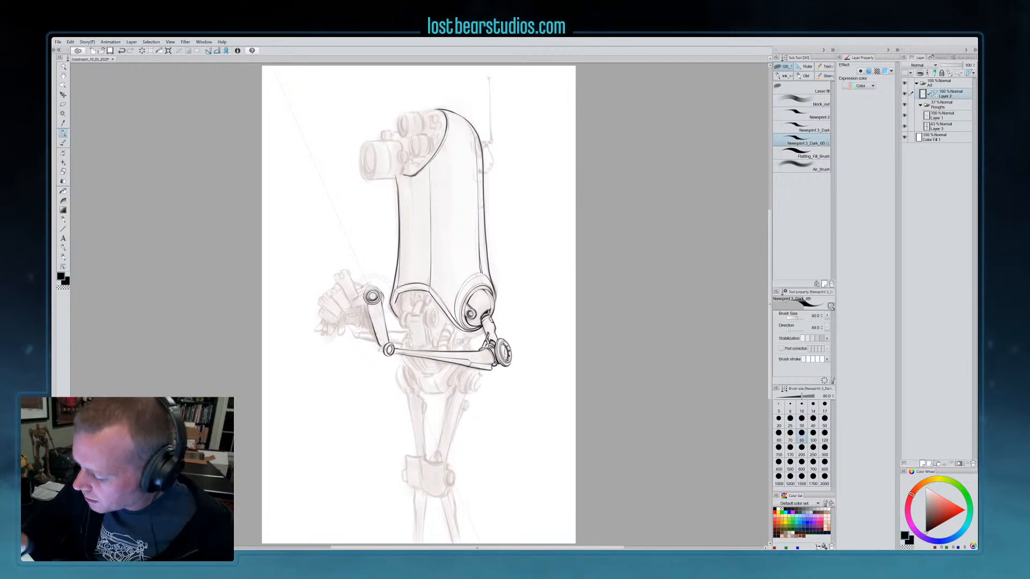
Turn ruler snapping back on, shift the ruler up slightly on the joint beside the hand, and ink its rear rims
ctrl+click(389, 283)
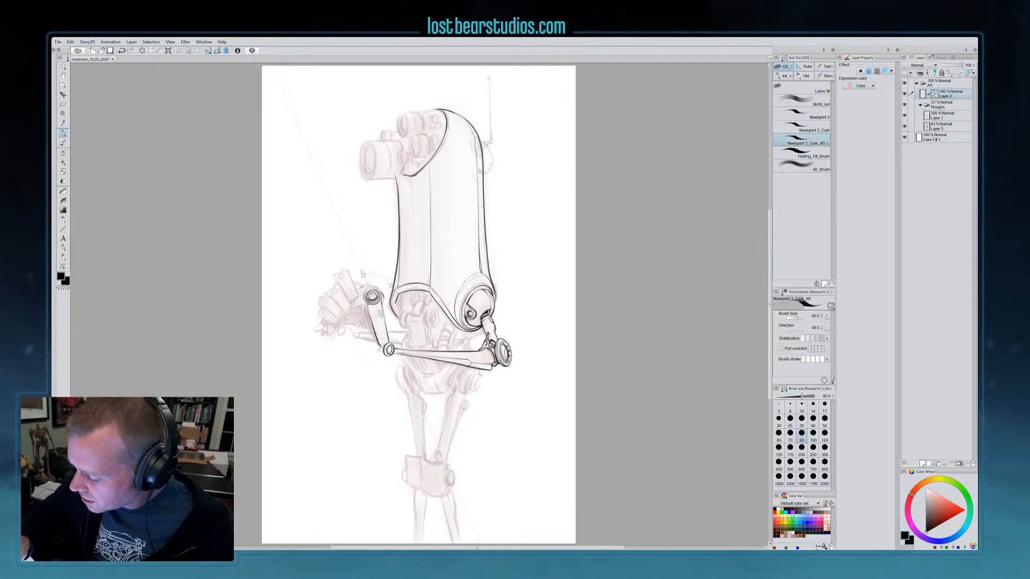
click(217, 50)
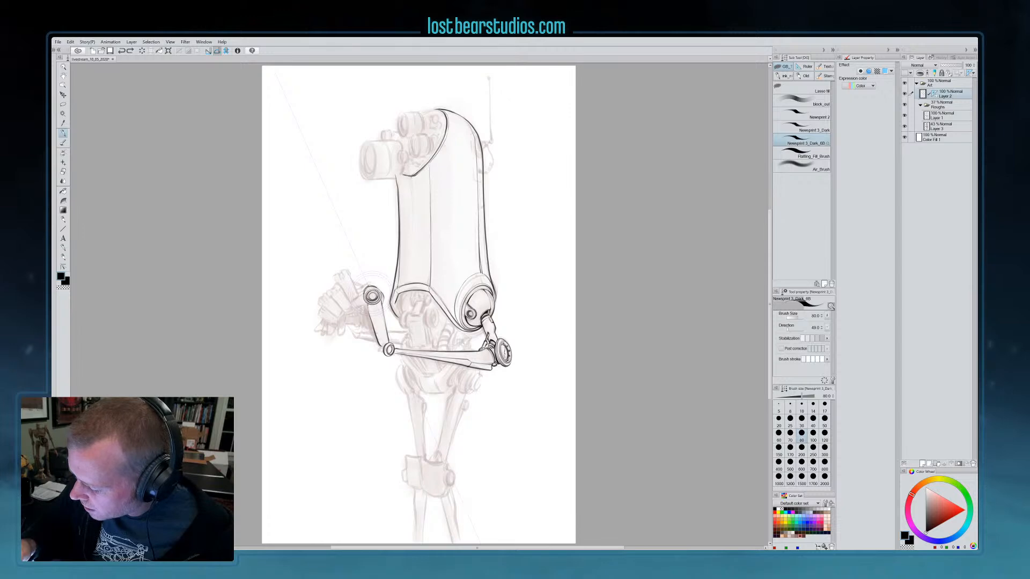
drag(387, 281, 391, 281)
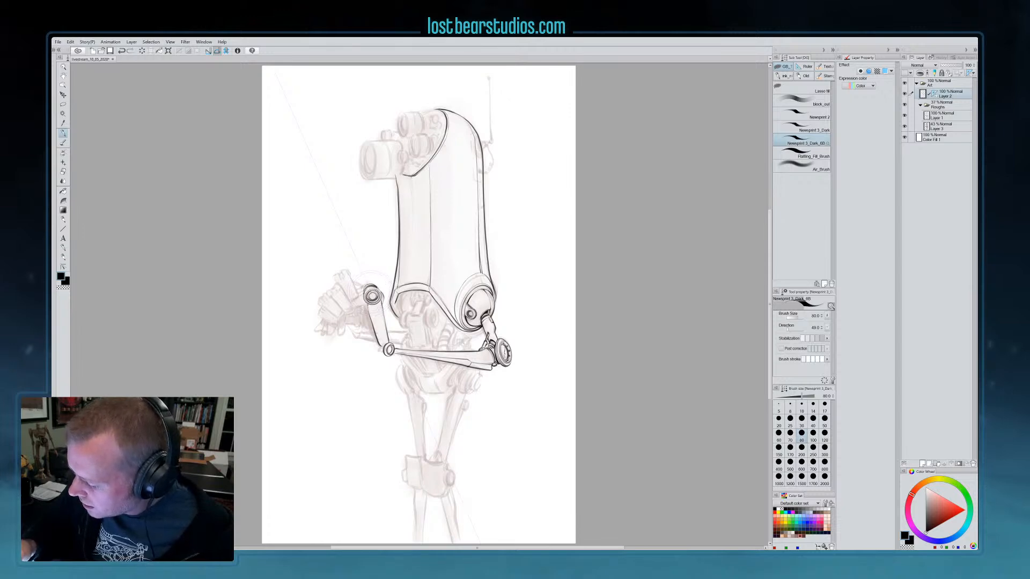
ctrl+click(373, 294)
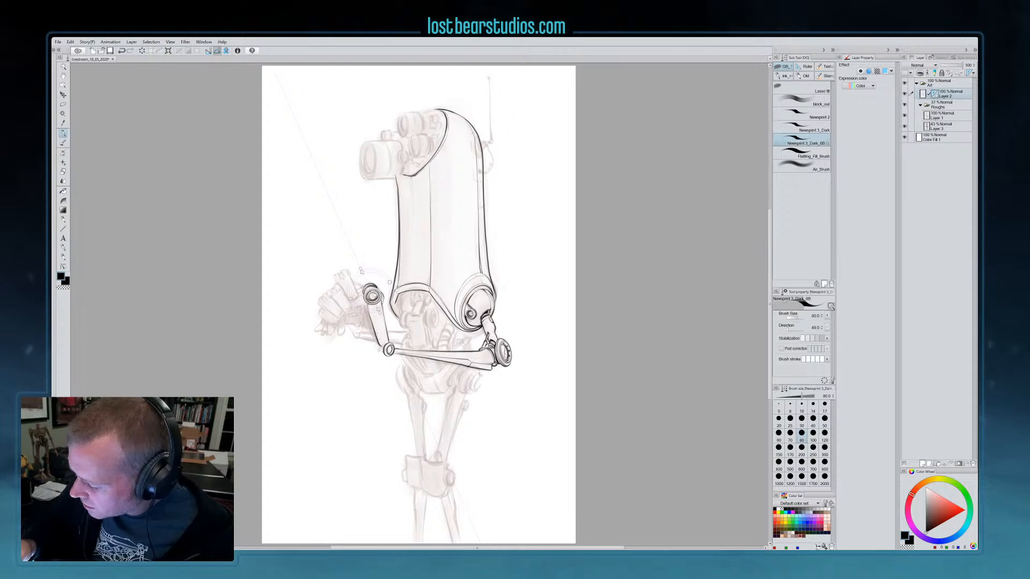
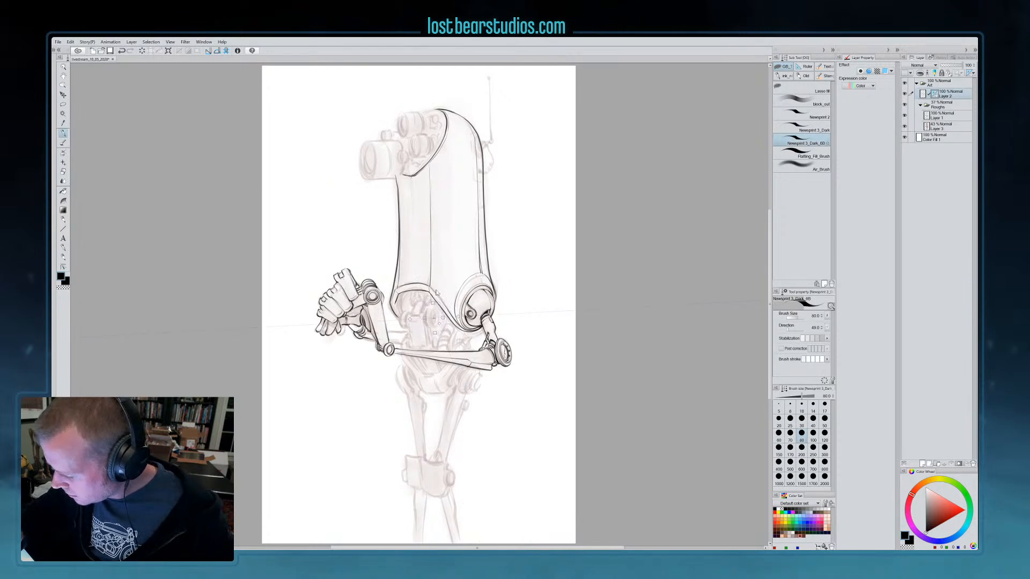
Move the ellipse ruler onto the near hip disc beneath the body shell, match its ellipse, and ink the outer edge
click(221, 42)
click(313, 175)
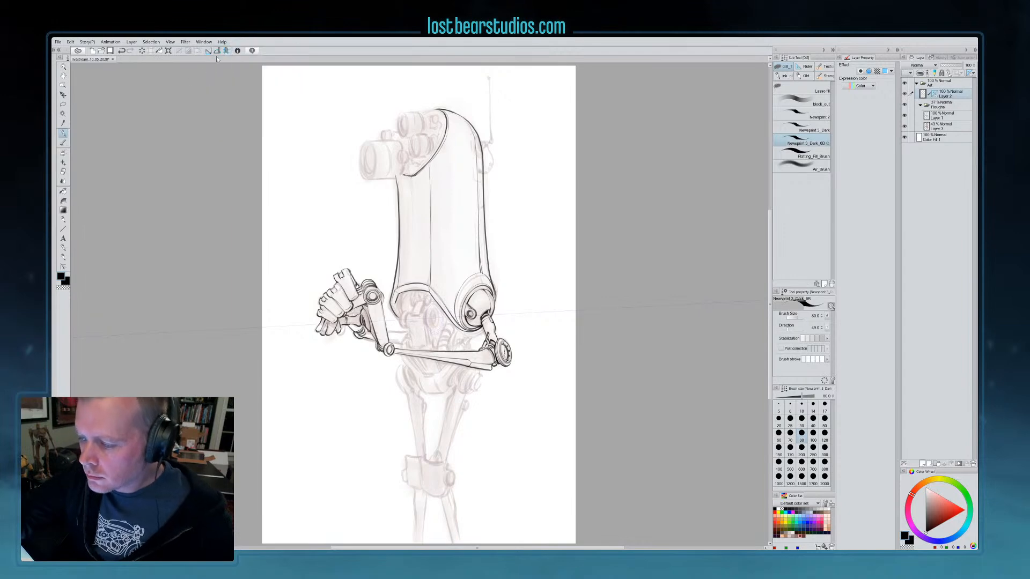
click(217, 51)
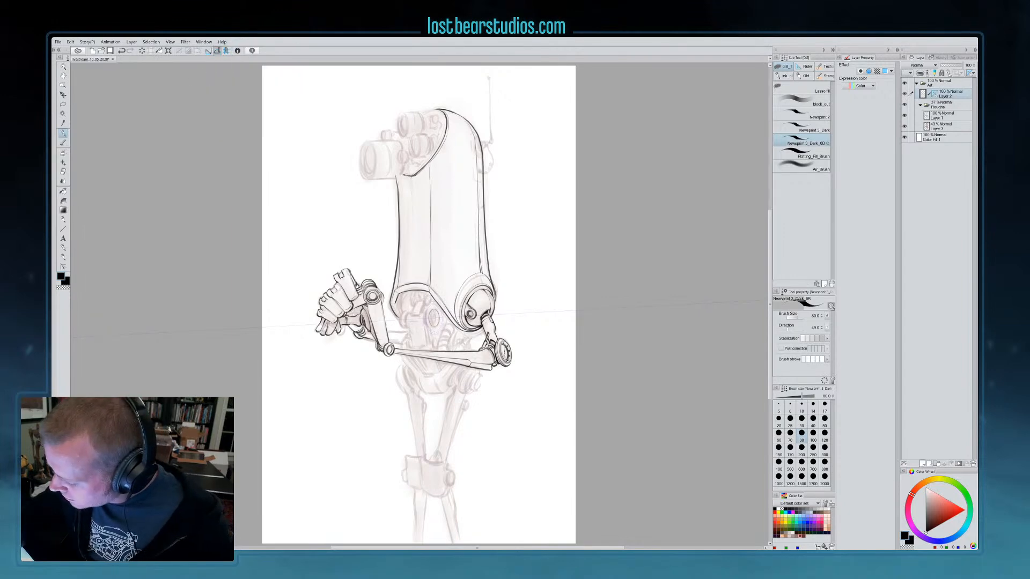
key(ctrl+z)
ctrl+click(428, 317)
drag(434, 318, 437, 323)
ctrl+click(436, 322)
ctrl+click(437, 322)
ctrl+click(436, 321)
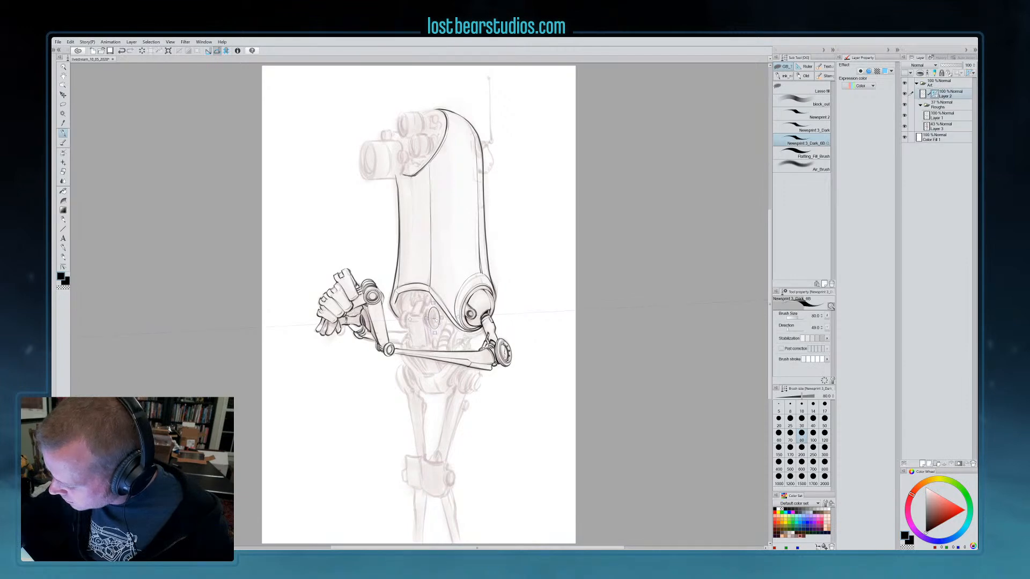
drag(436, 320, 434, 319)
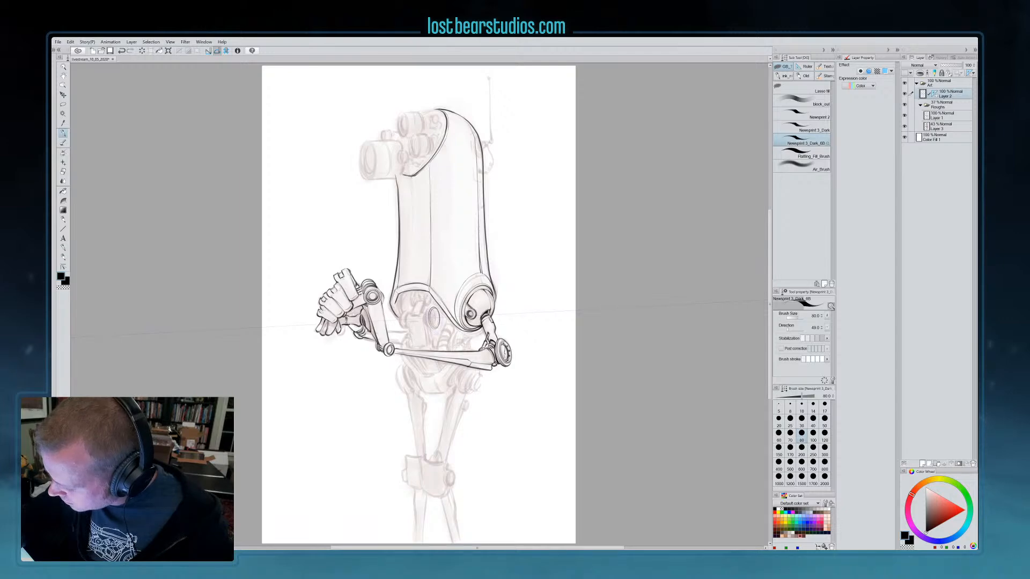
Nudge the ruler on the near hip disc and ink its inner ring and the rim that gives it thickness
ctrl+click(435, 319)
mouse_move(433, 310)
mouse_down()
mouse_move(432, 323)
mouse_move(433, 308)
mouse_up()
ctrl+click(435, 319)
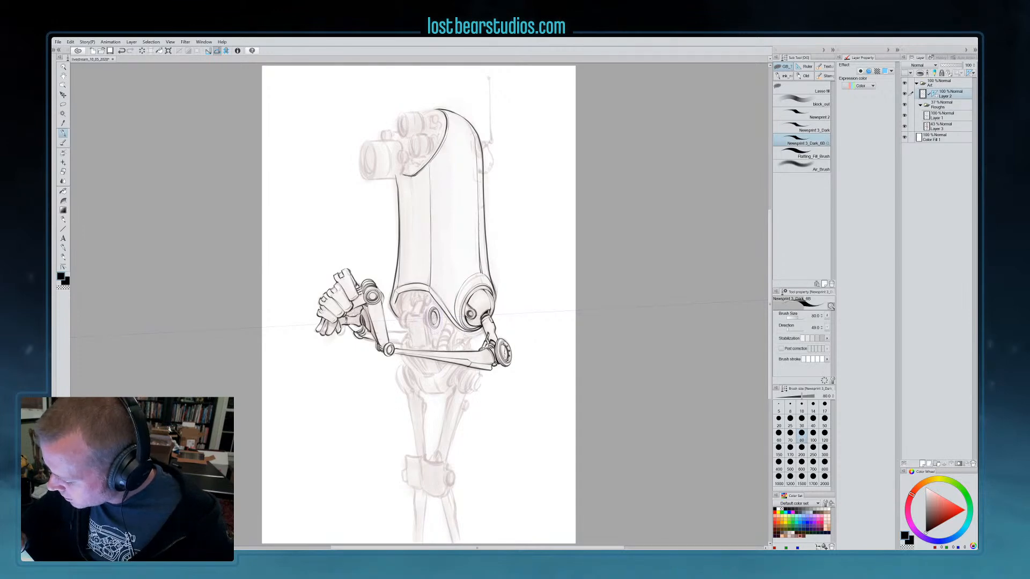
ctrl+click(441, 315)
drag(432, 311, 436, 326)
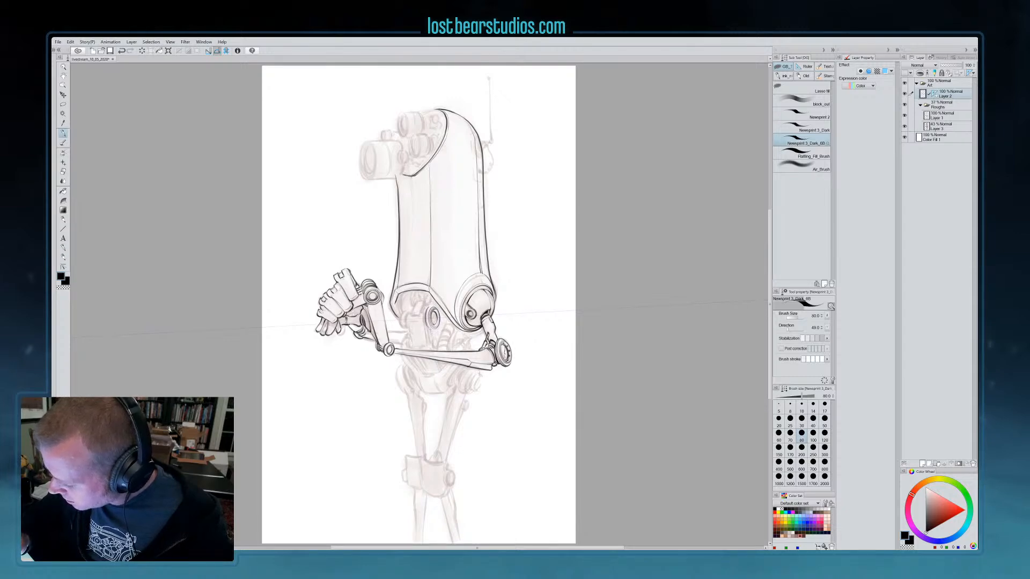
ctrl+click(427, 316)
drag(427, 316, 425, 324)
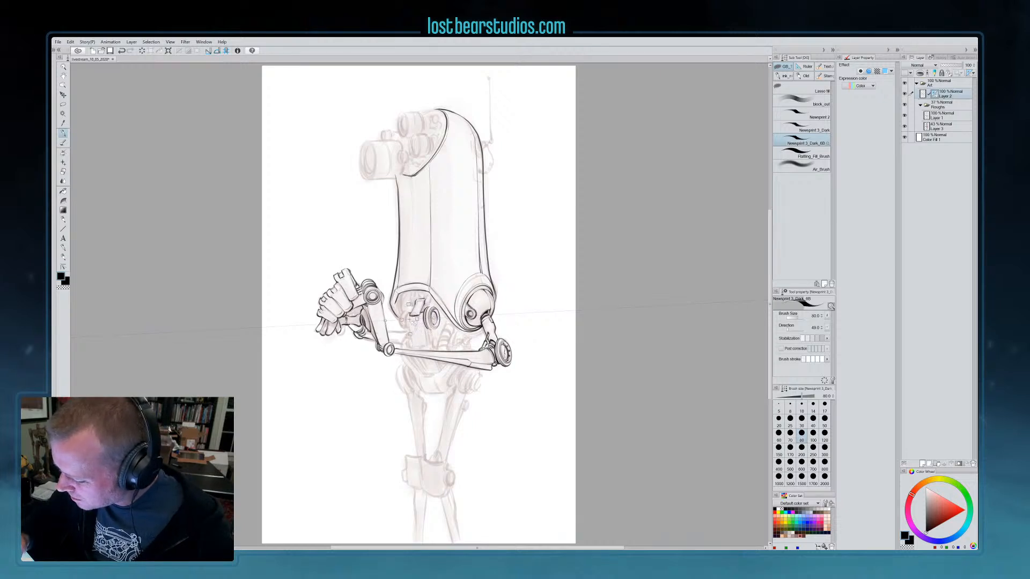
Snap to the ruler on the far hip disc and ink its curved edge, undoing the faulty stroke
click(218, 51)
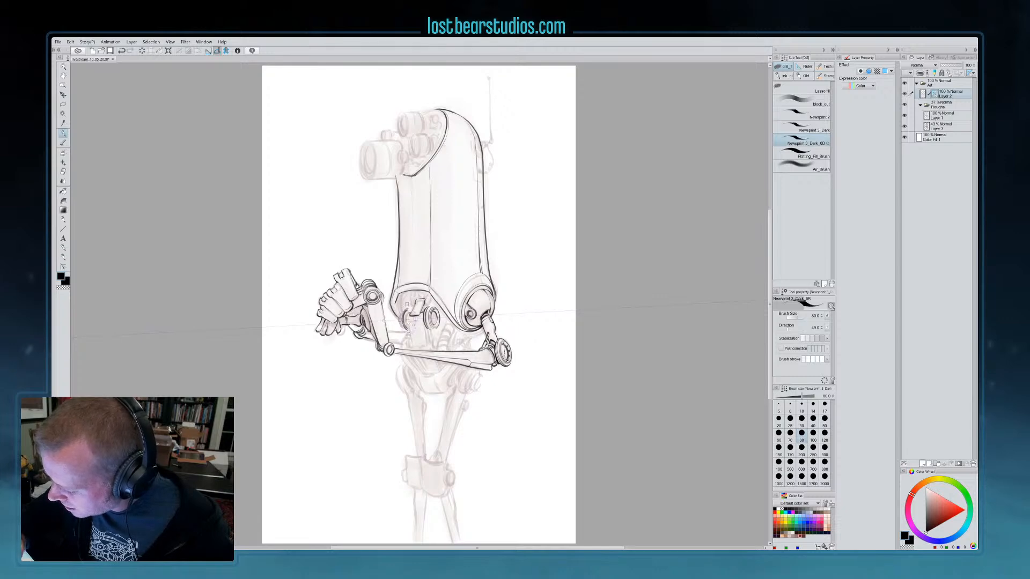
drag(405, 308, 399, 323)
key(ctrl+z)
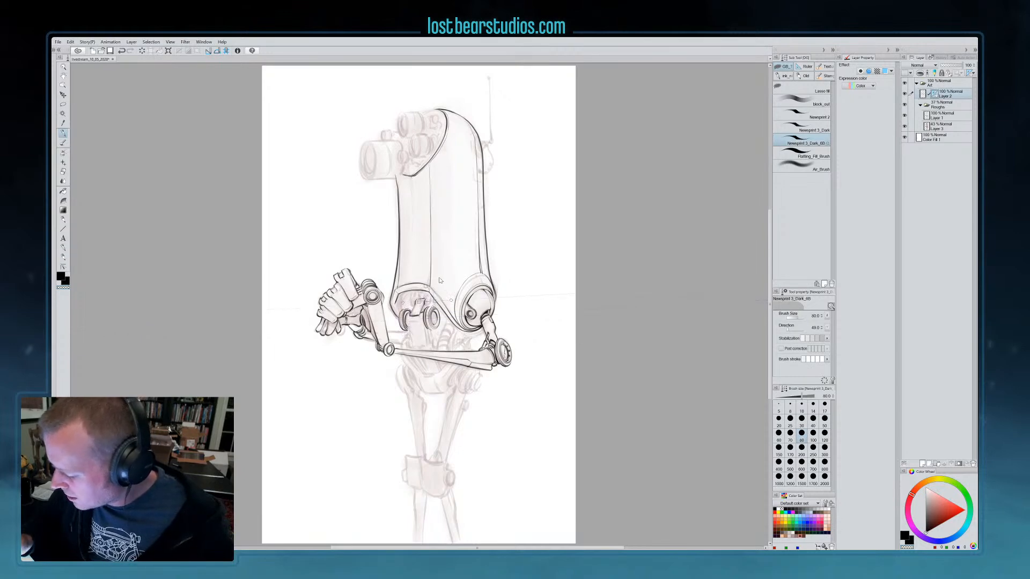
Try an elliptical arc above the hip joint inside the body opening, and undo it
key(ctrl+2)
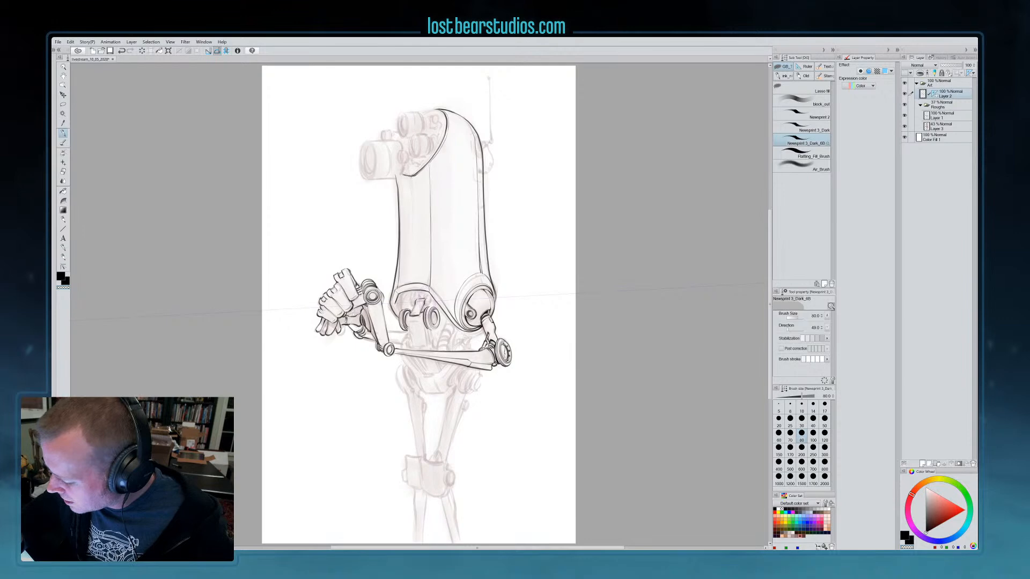
key(c)
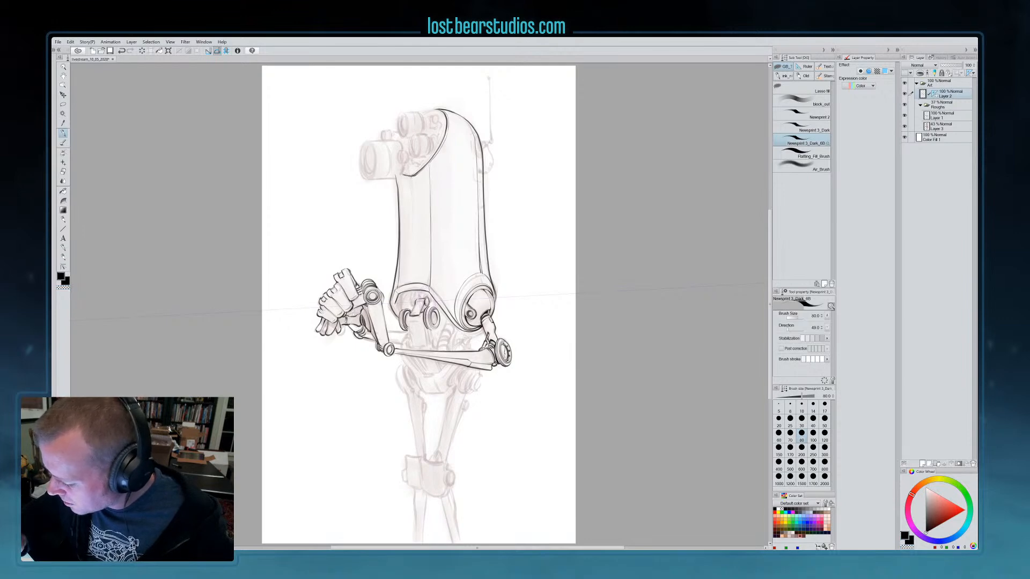
click(923, 94)
click(944, 115)
click(949, 94)
click(934, 94)
drag(427, 302, 418, 302)
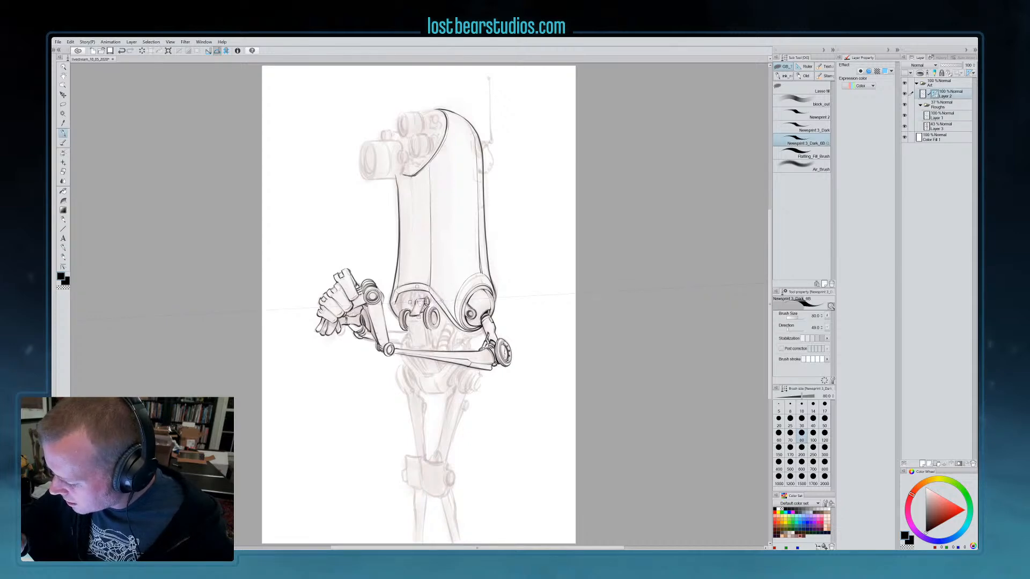
click(923, 93)
key(ctrl+z)
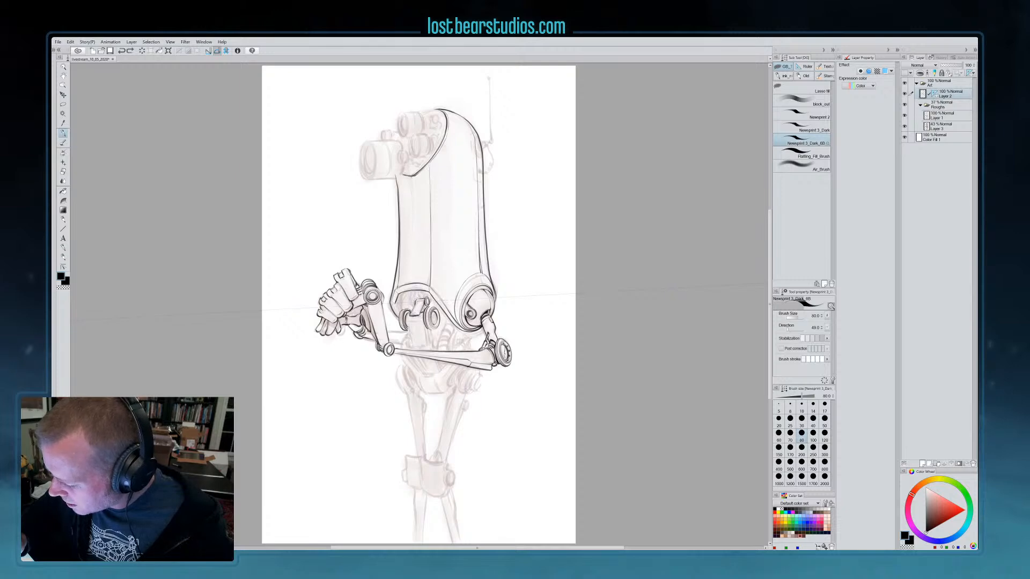
Shift the ruler above the hip joint and ink the curved parts inside the body opening, redoing the first stroke
drag(424, 295, 423, 297)
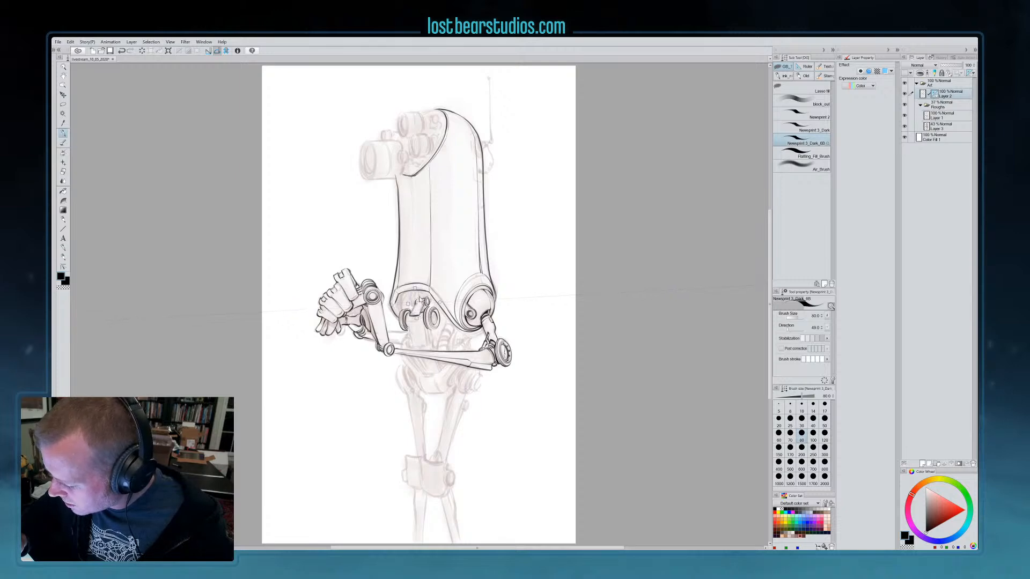
click(423, 299)
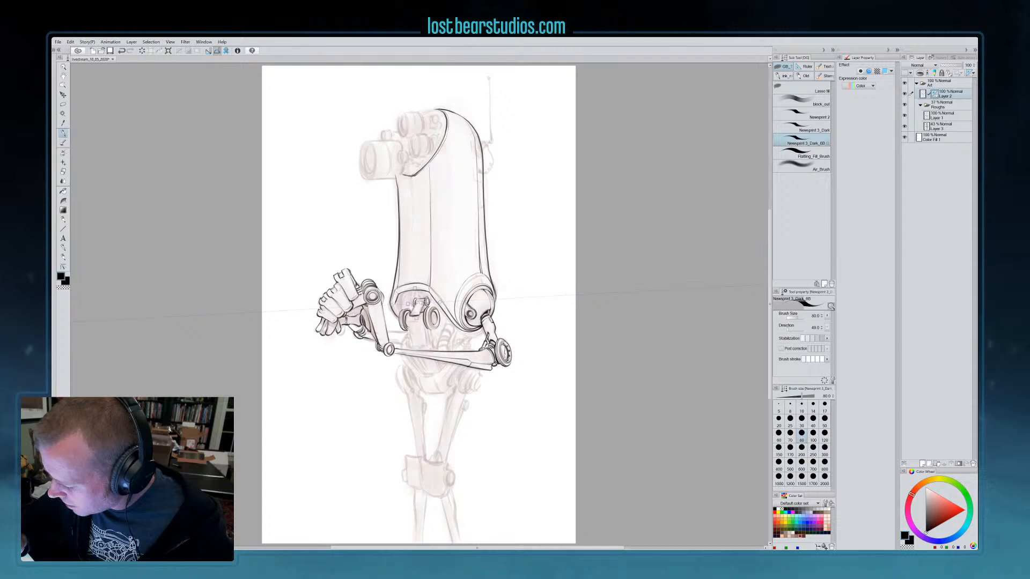
drag(418, 301, 417, 309)
key(ctrl+z)
key(ctrl+2)
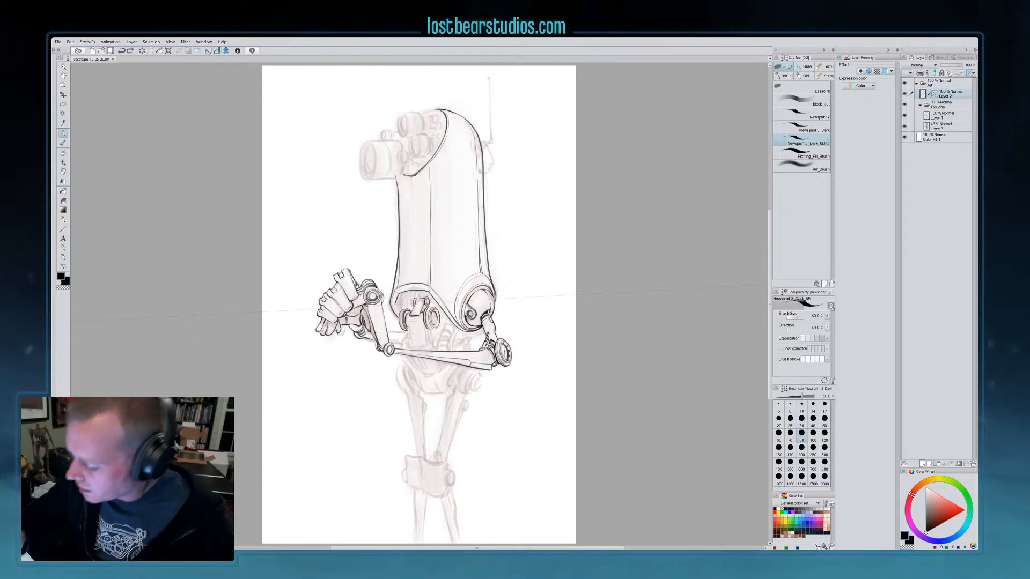
drag(418, 302, 414, 314)
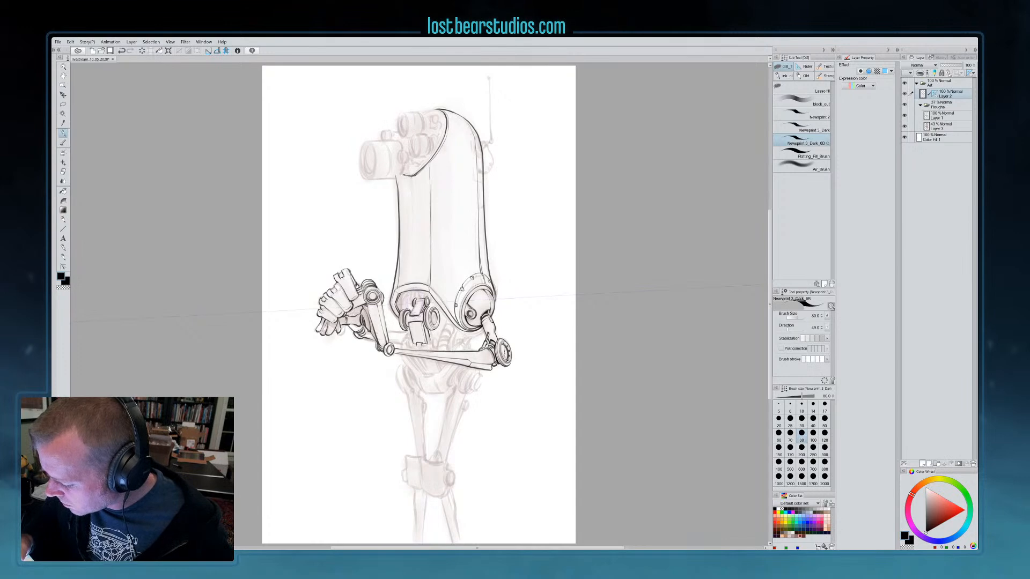
Snap to the ellipse ruler on the small disc below the hip joint and ink its elliptical edges, redoing the faulty stroke
key(c)
key(c)
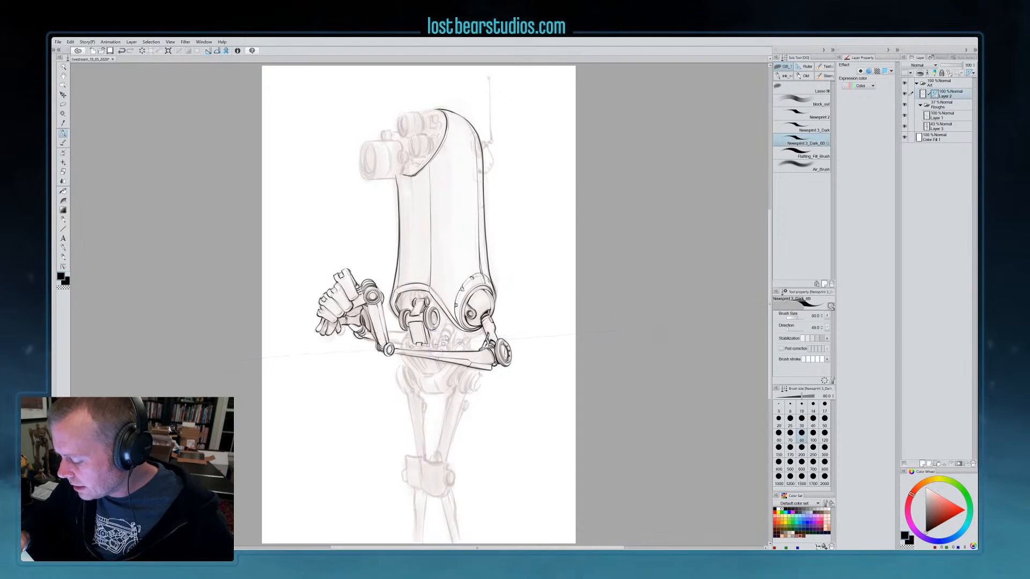
click(217, 50)
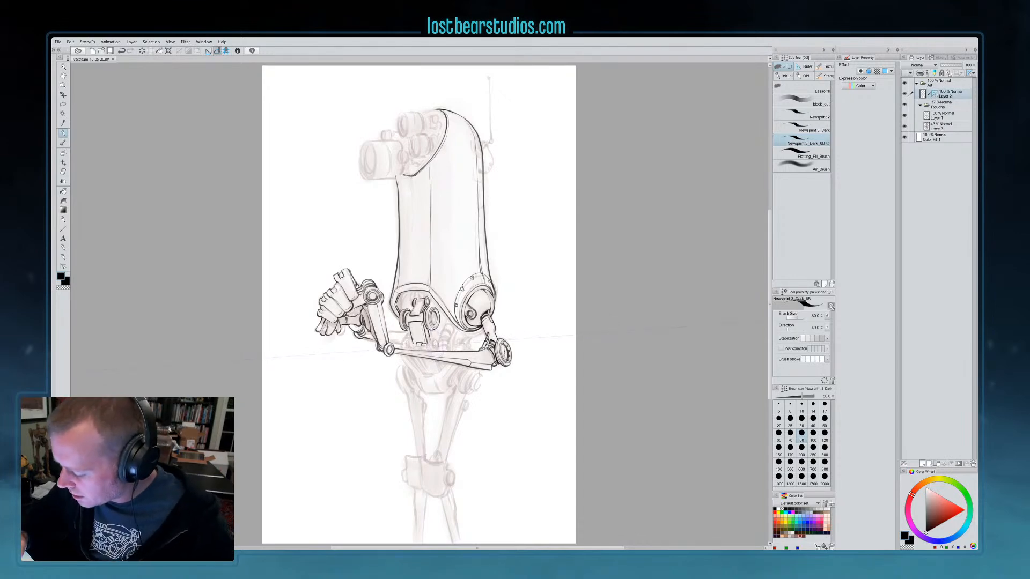
ctrl+click(438, 348)
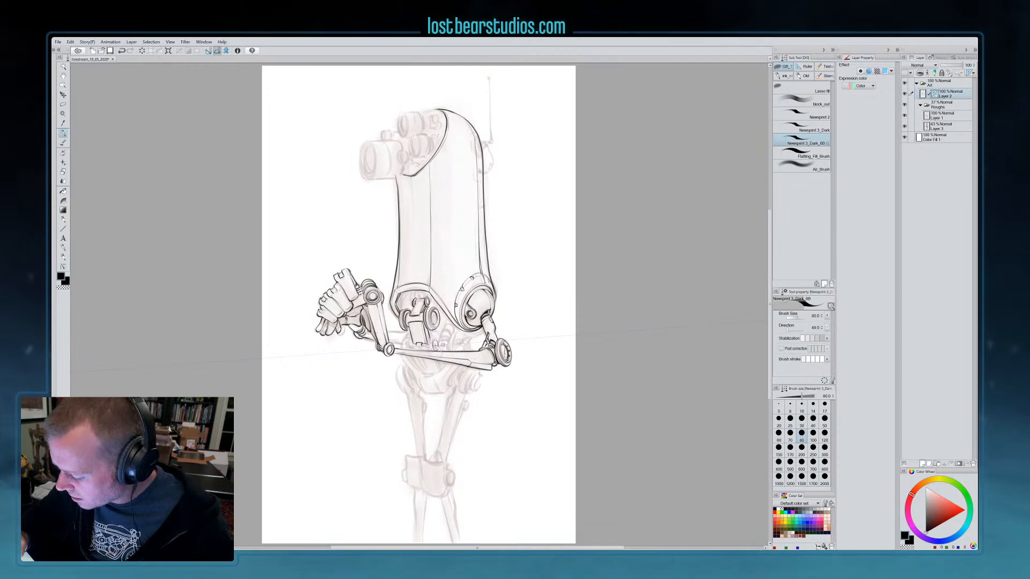
drag(434, 341, 435, 350)
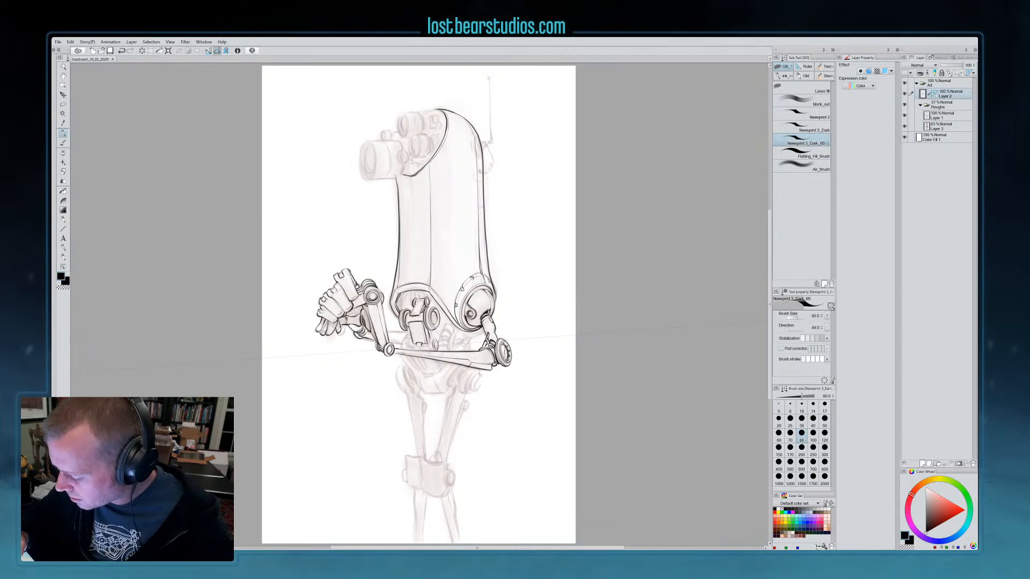
ctrl+click(442, 344)
key(ctrl+z)
ctrl+click(443, 345)
drag(433, 342, 436, 349)
ctrl+click(443, 344)
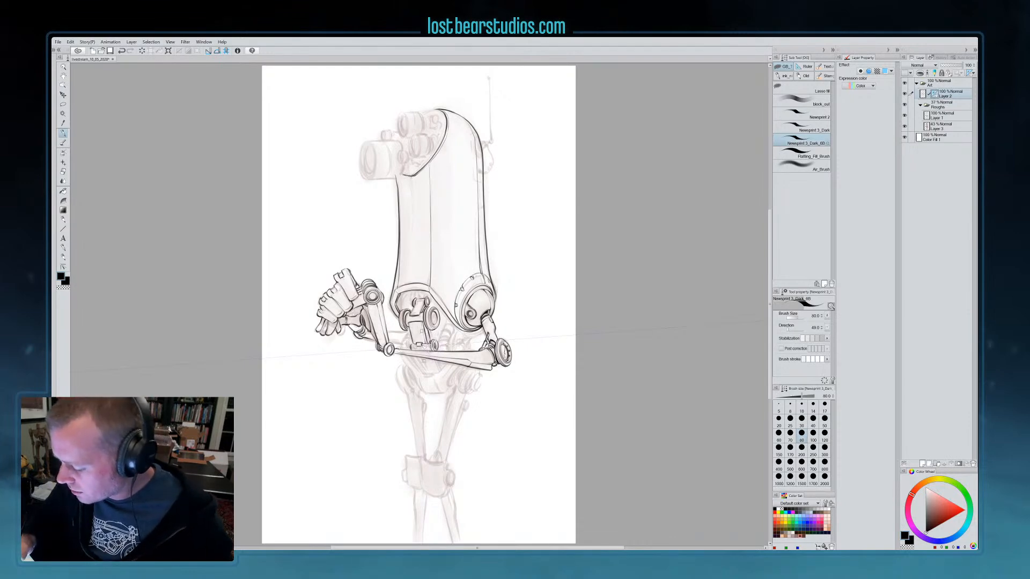
Ink the small joint, coil springs and pelvis block around the forearm below the body opening, erasing overlapping lines with transparent ink
drag(405, 348, 414, 349)
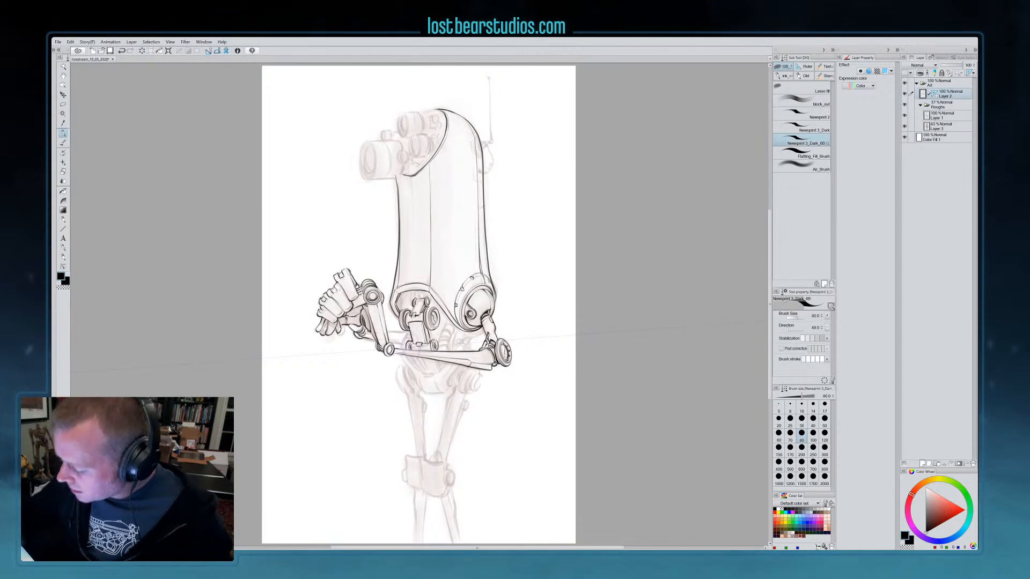
key(c)
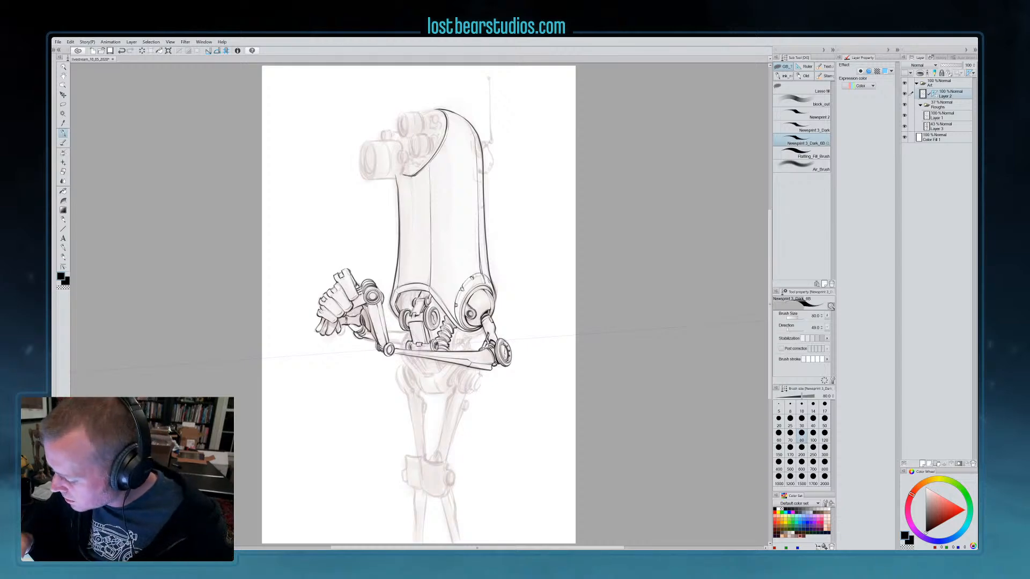
key(c)
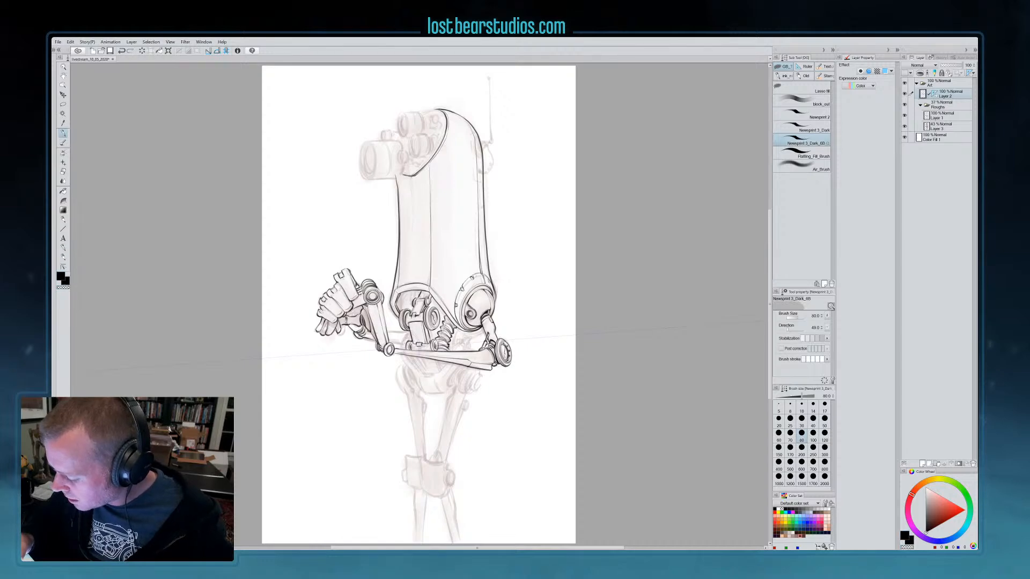
key(c)
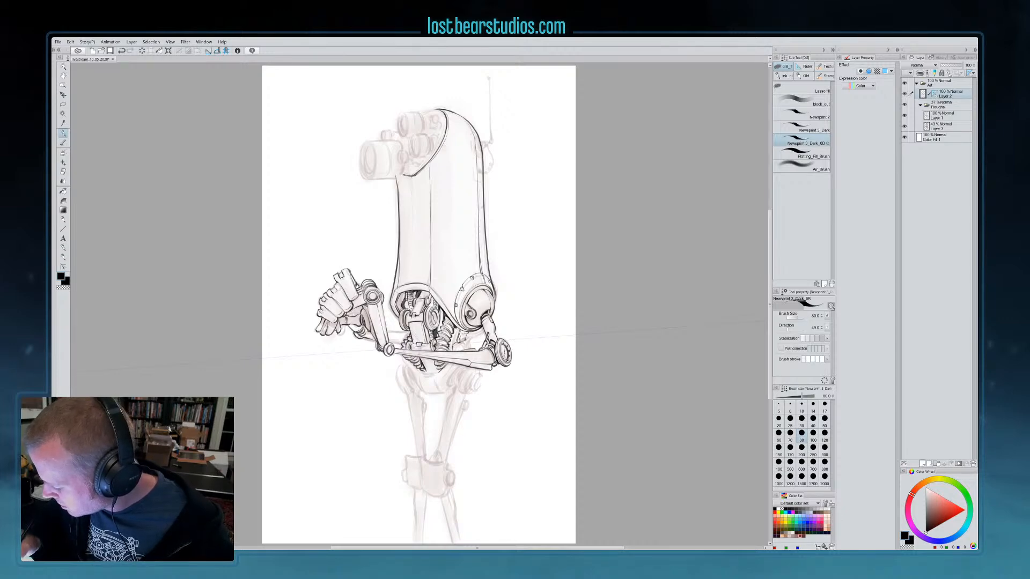
key(c)
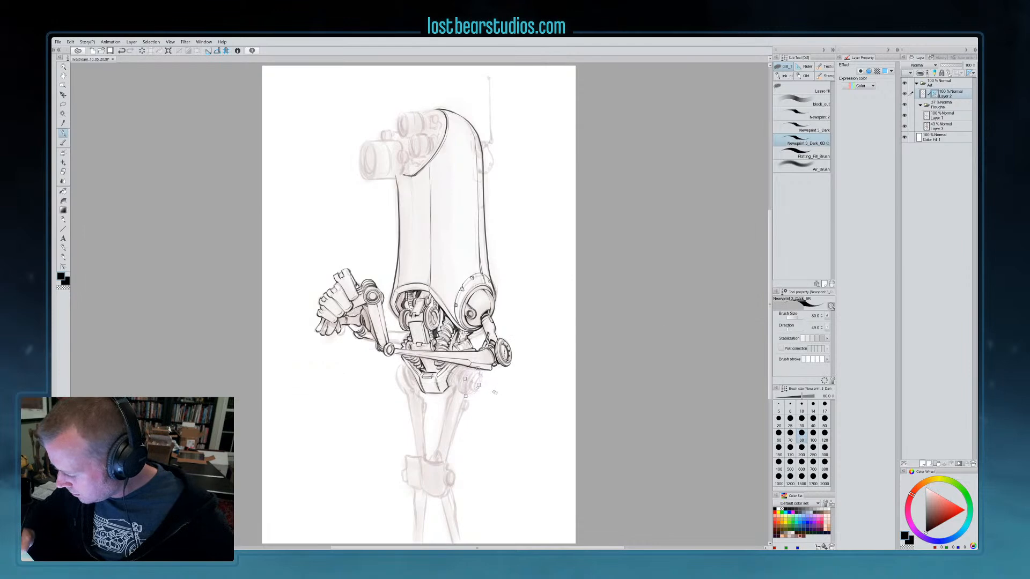
Snap to the ellipse ruler on the near leg's hip disc, ink its outer and inner rings, and clean up the overlaps
click(217, 50)
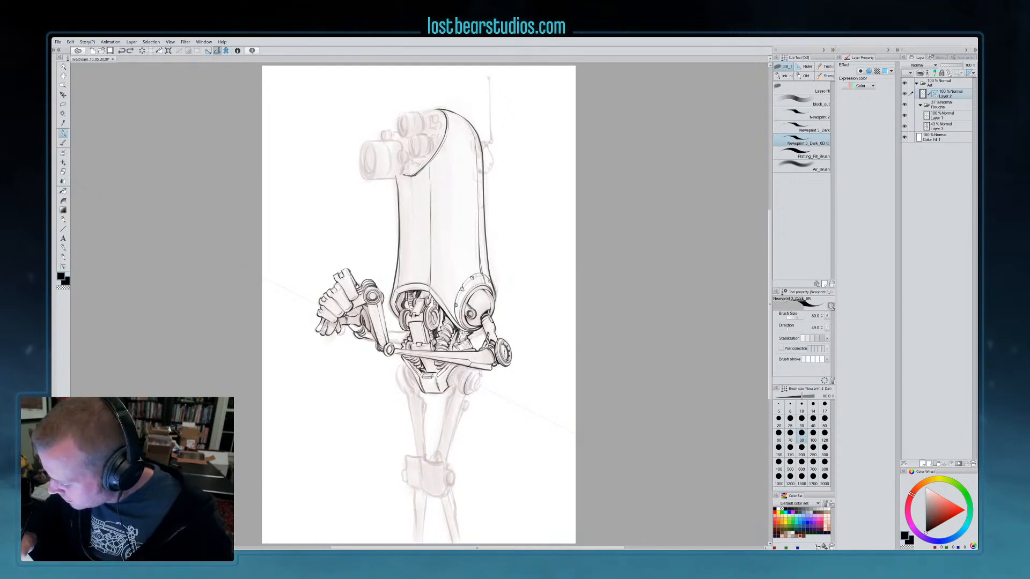
mouse_move(479, 371)
mouse_down()
mouse_move(467, 379)
mouse_move(473, 390)
mouse_up()
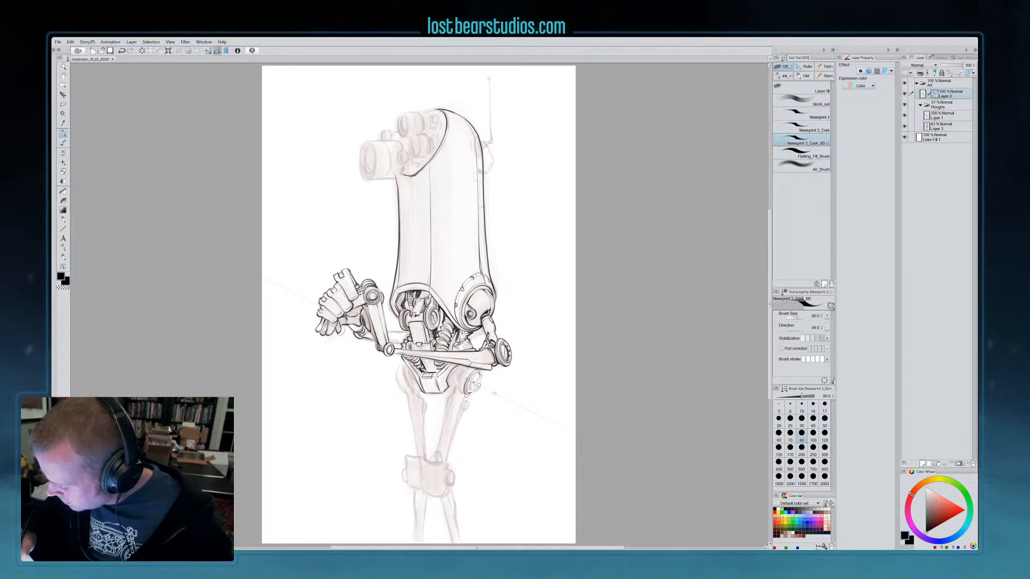
ctrl+click(477, 385)
drag(478, 376, 470, 389)
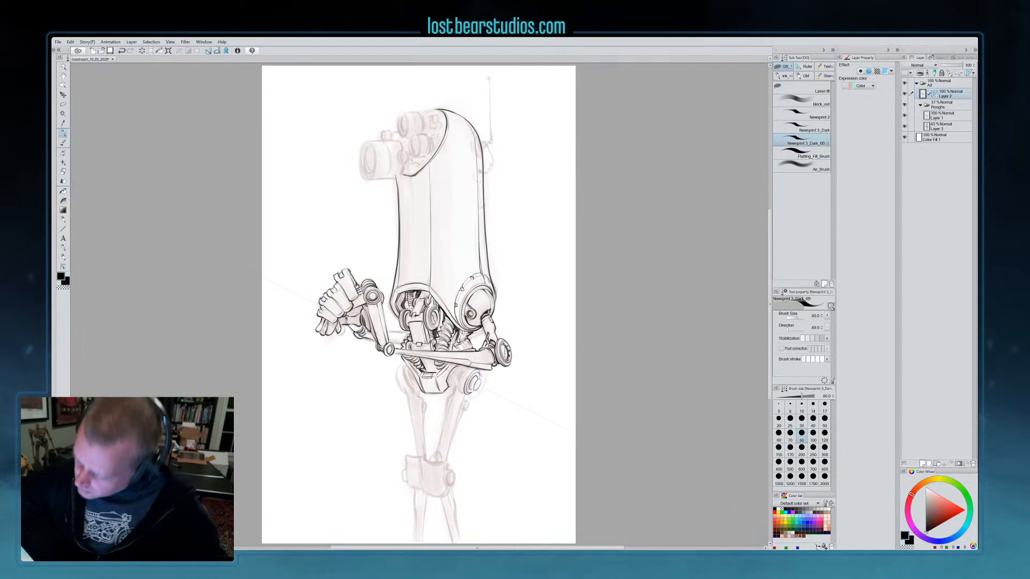
key(c)
key(c)
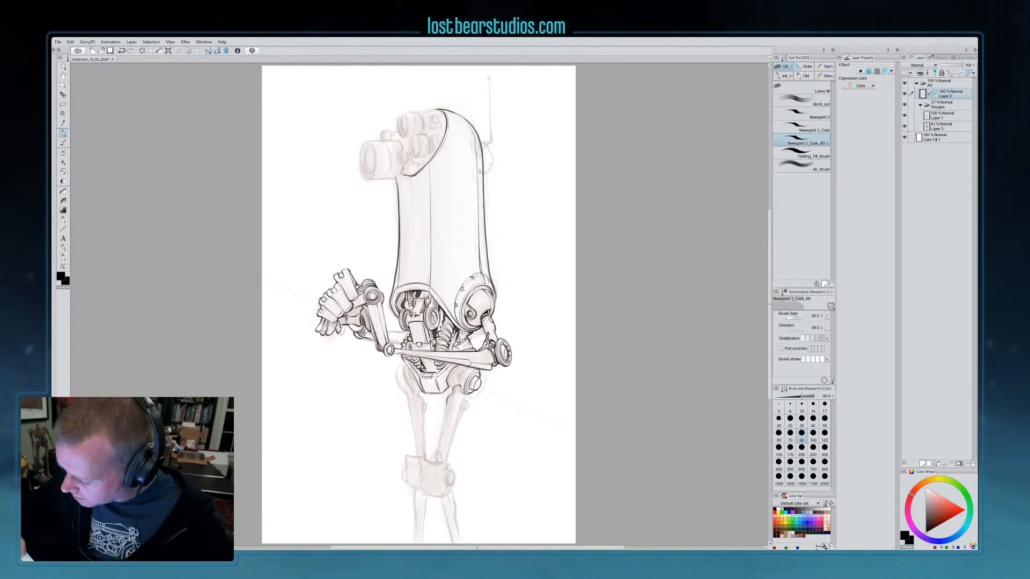
Ink the near thigh's outline from the hip disc down to the knee, redoing its rear edge and erasing stray lines
key(c)
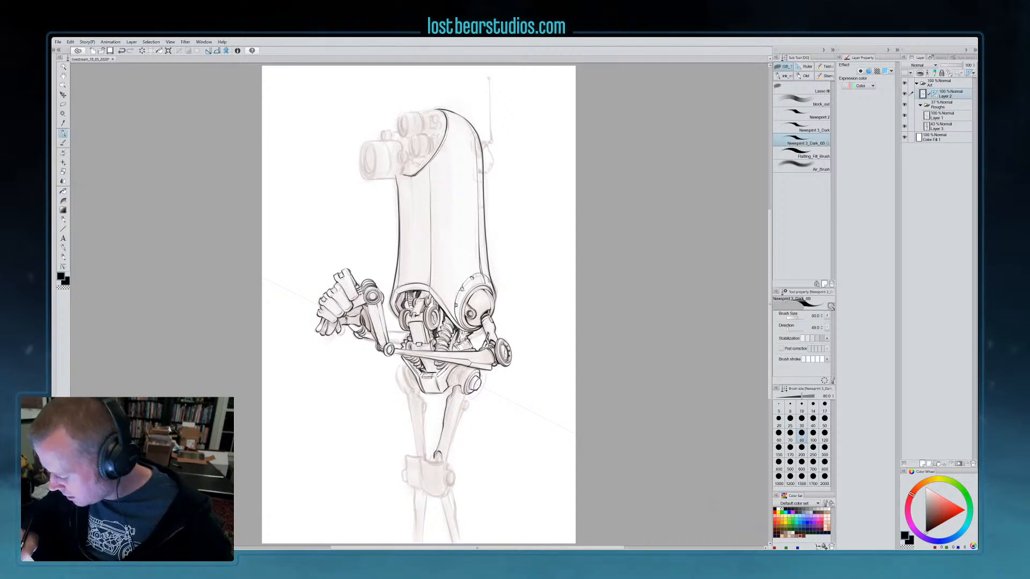
key(c)
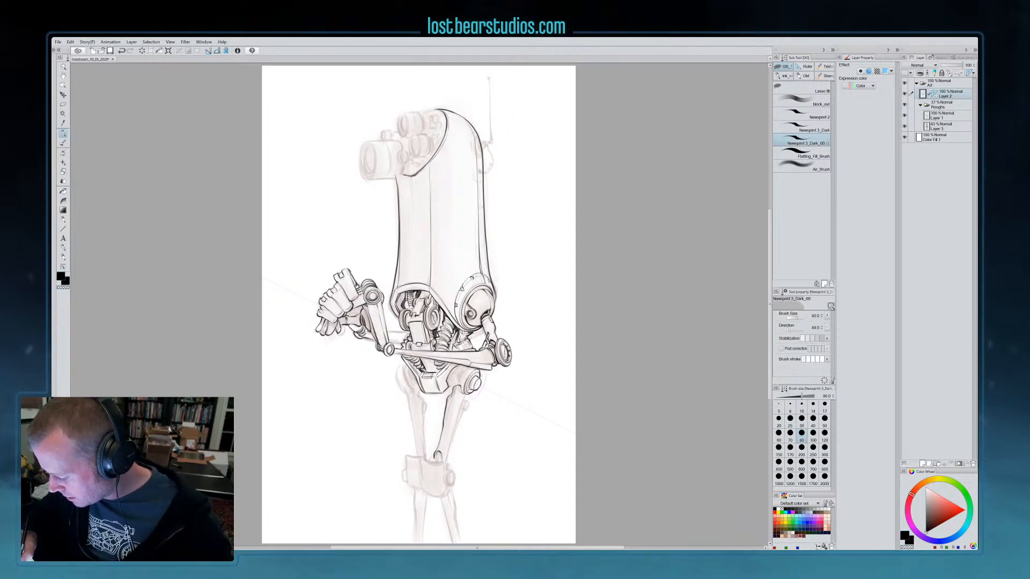
key(c)
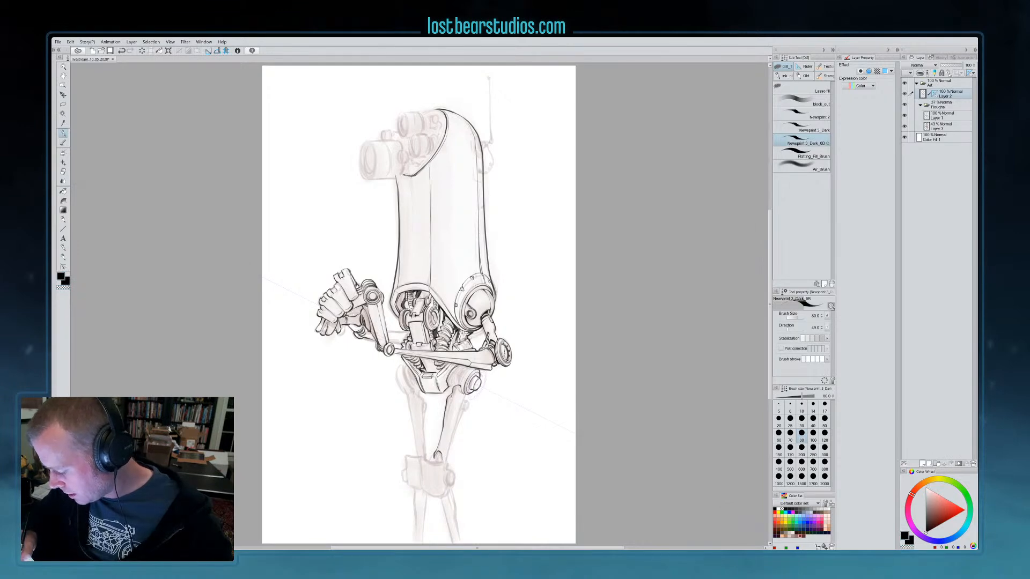
key(c)
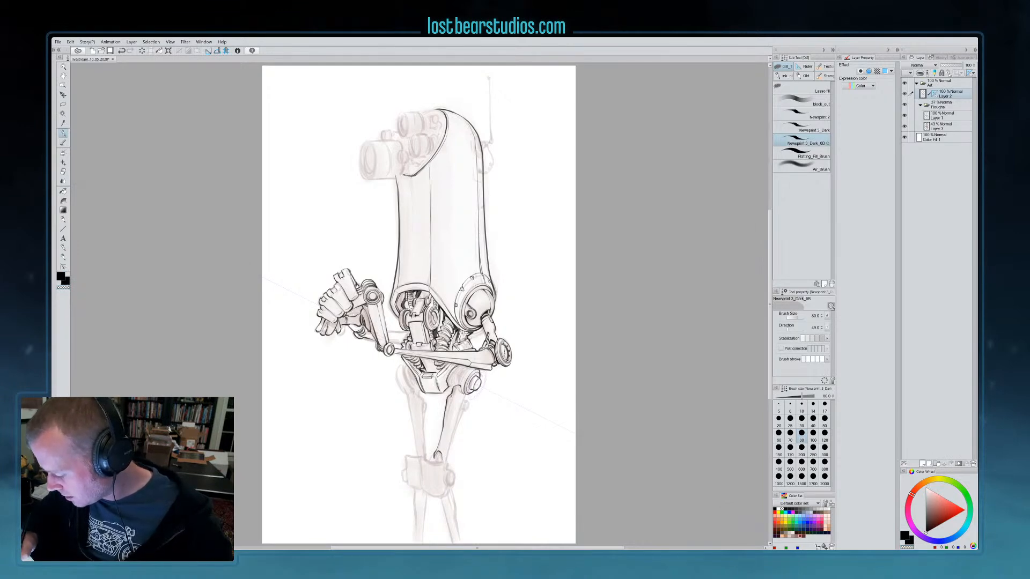
key(c)
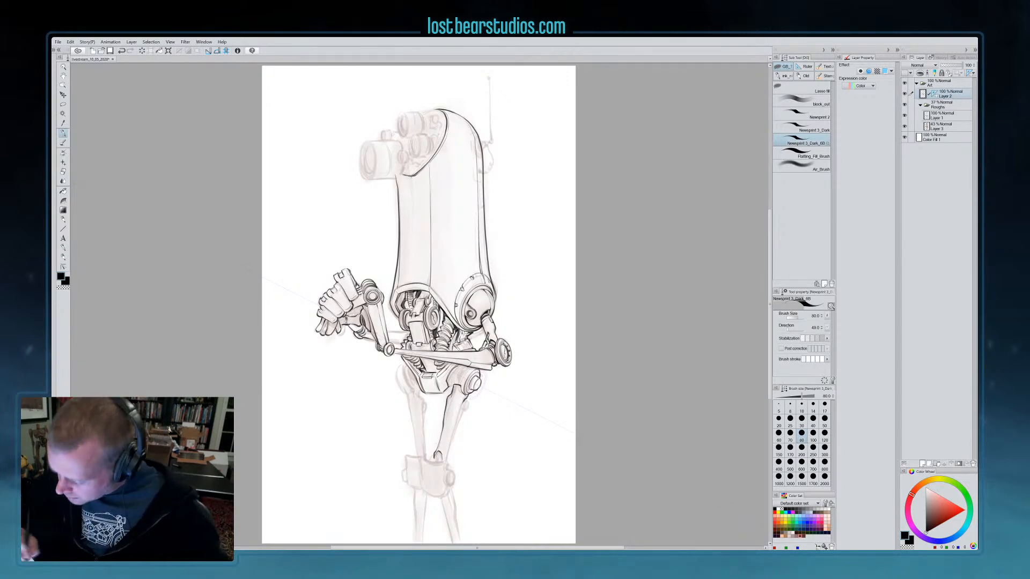
key(ctrl+z)
drag(447, 451, 465, 402)
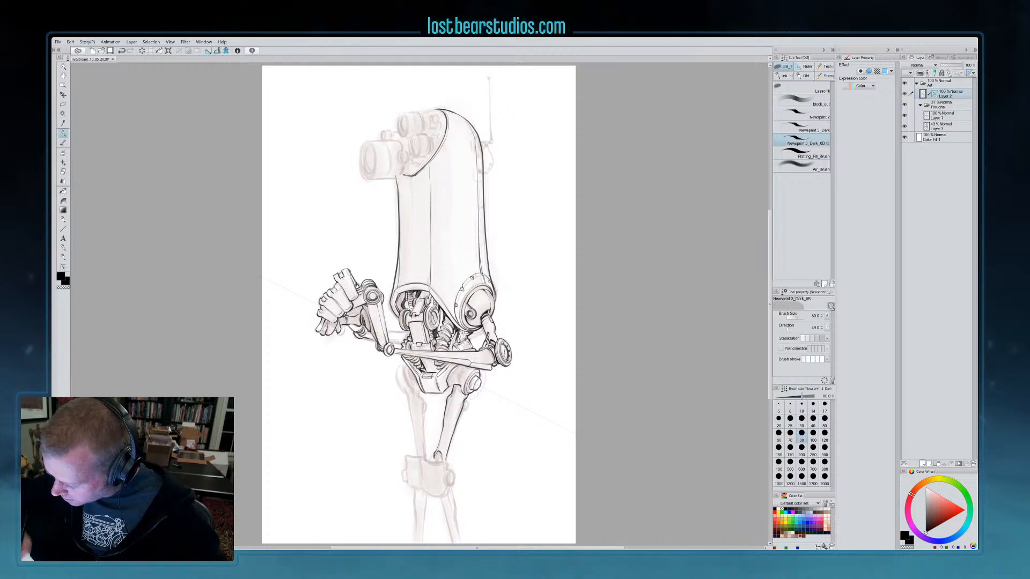
key(c)
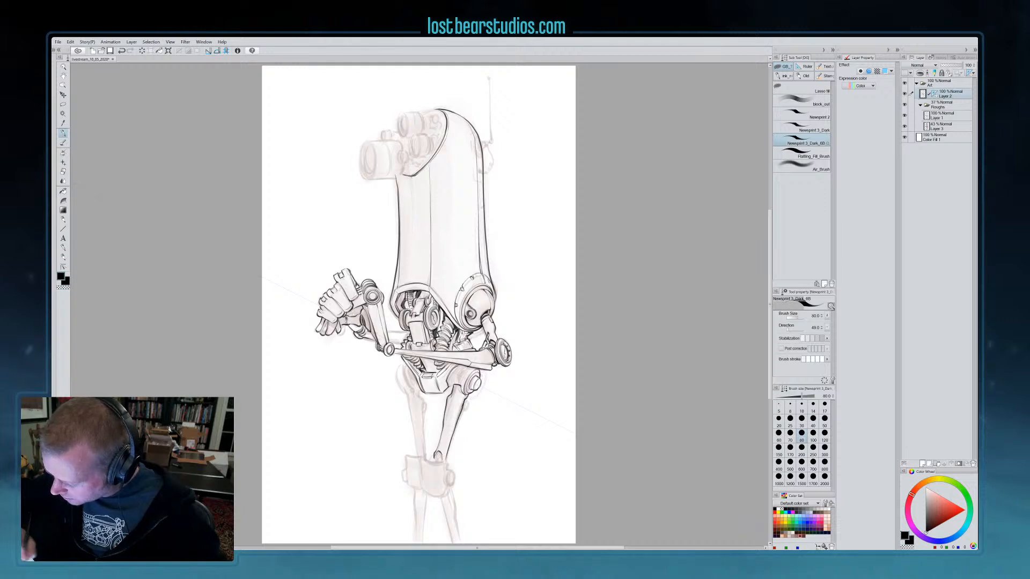
key(c)
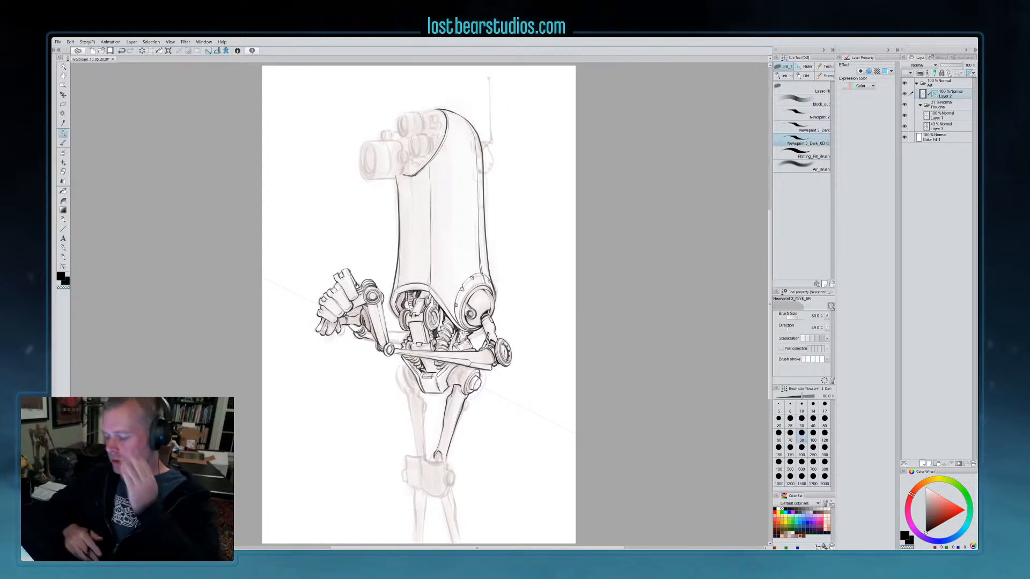
key(c)
key(c)
key(c)
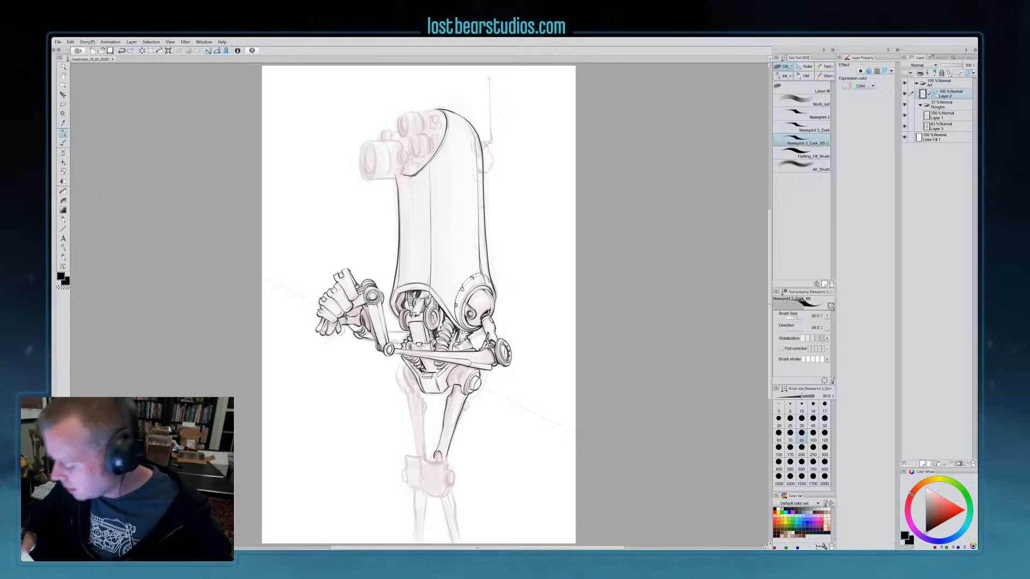
Reposition the ellipse ruler along the near leg's hip cylinder and ink the curved bands behind the disc, undoing the faulty stroke
click(217, 51)
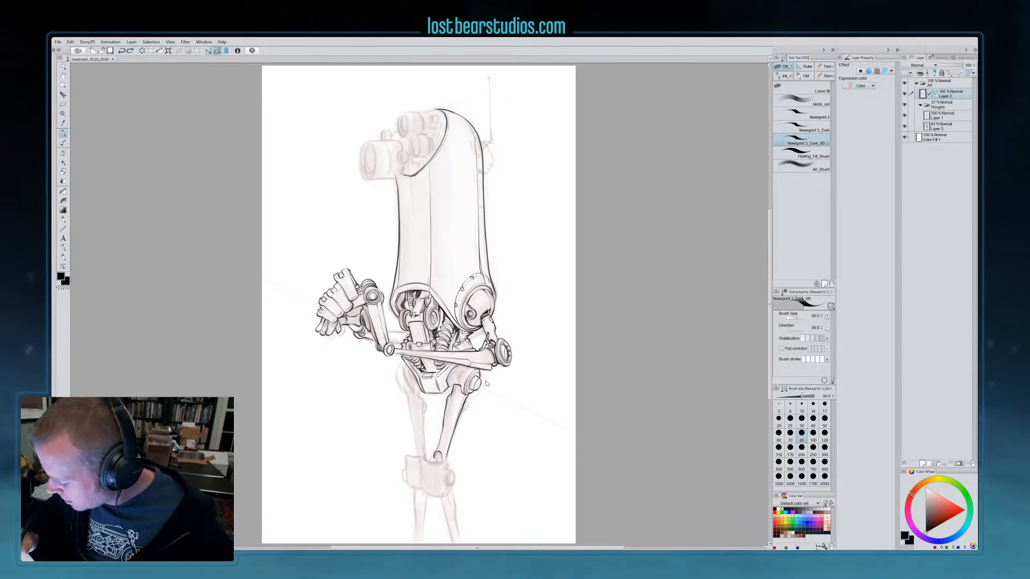
drag(478, 385, 479, 379)
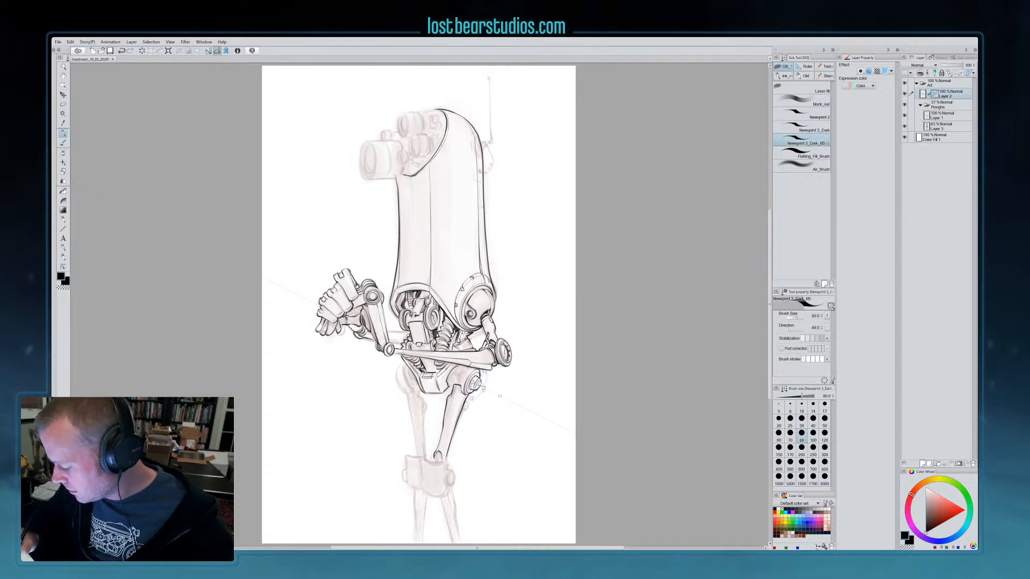
drag(478, 385, 462, 377)
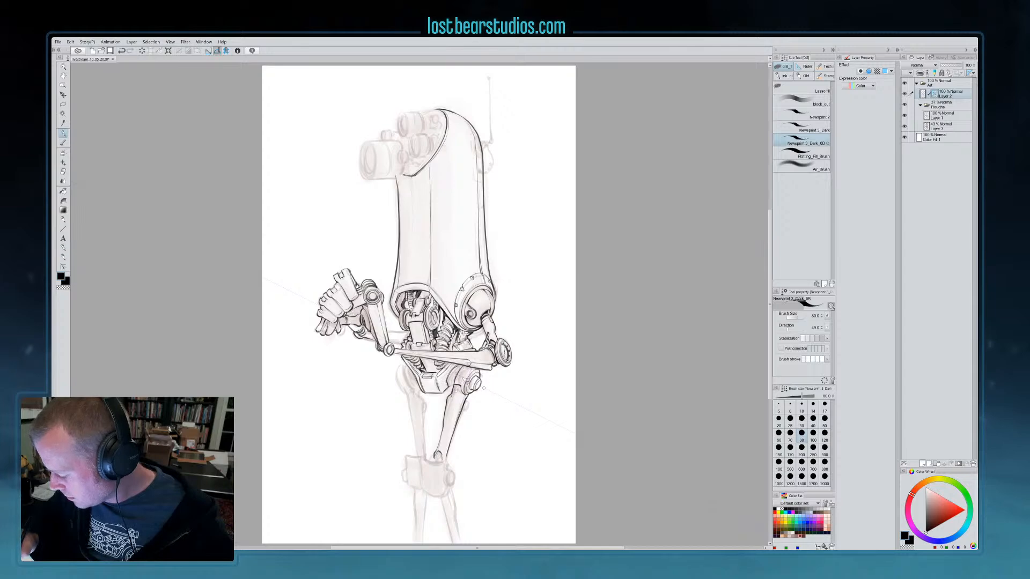
key(ctrl+z)
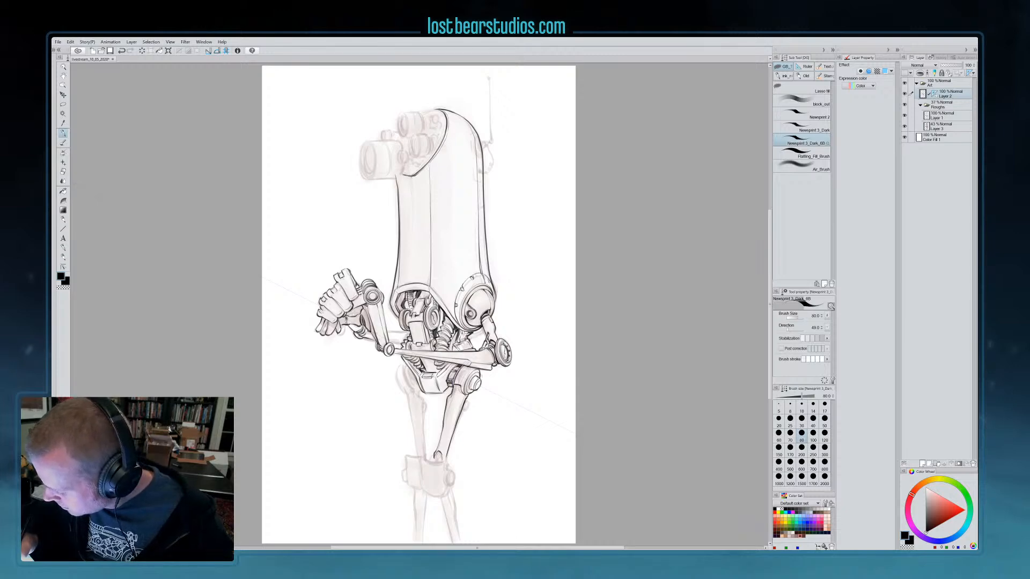
Ink the front face of the near knee block freehand, erasing overlaps and redoing its lower front corner
key(c)
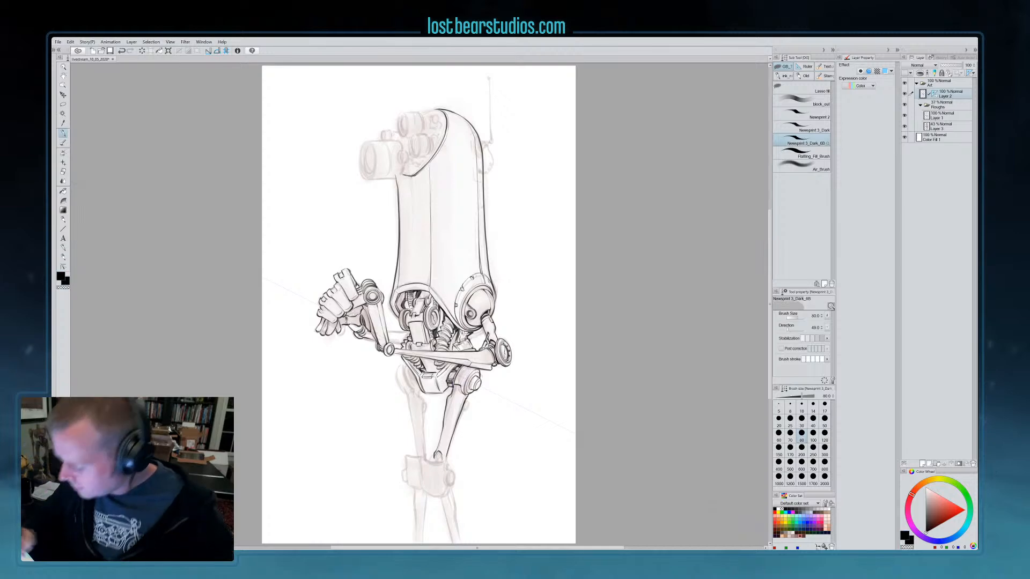
key(c)
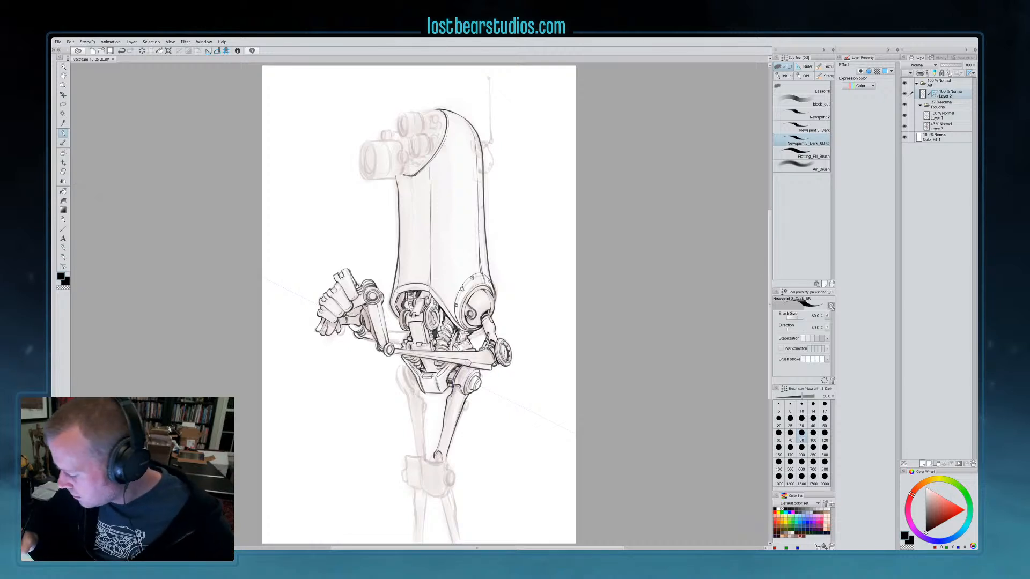
key(c)
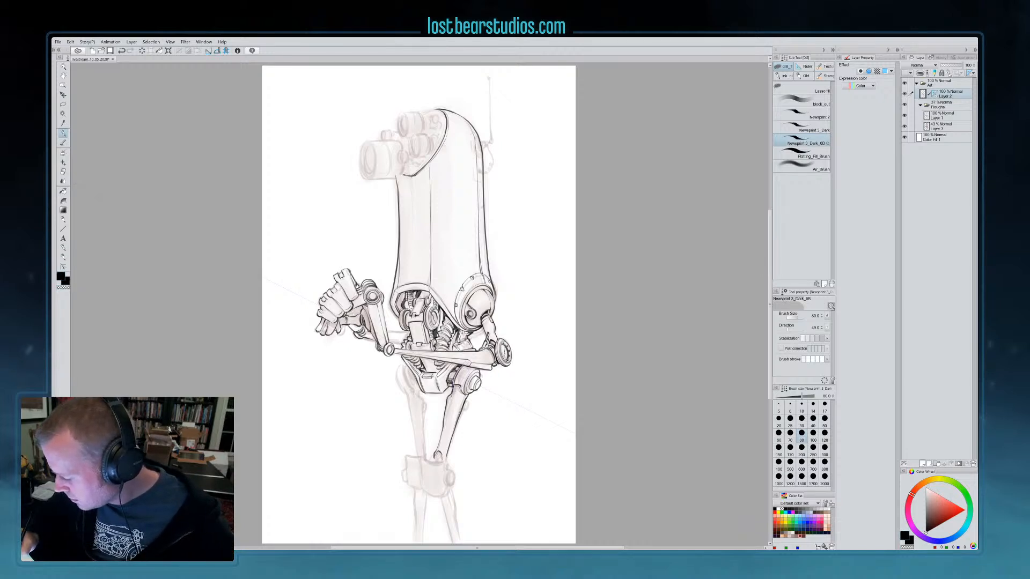
key(c)
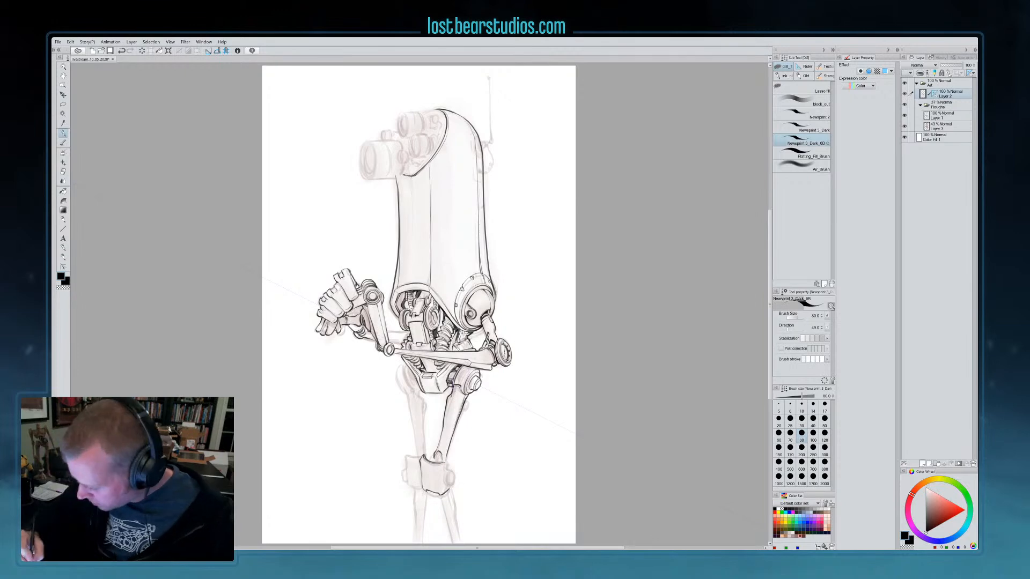
key(ctrl+z)
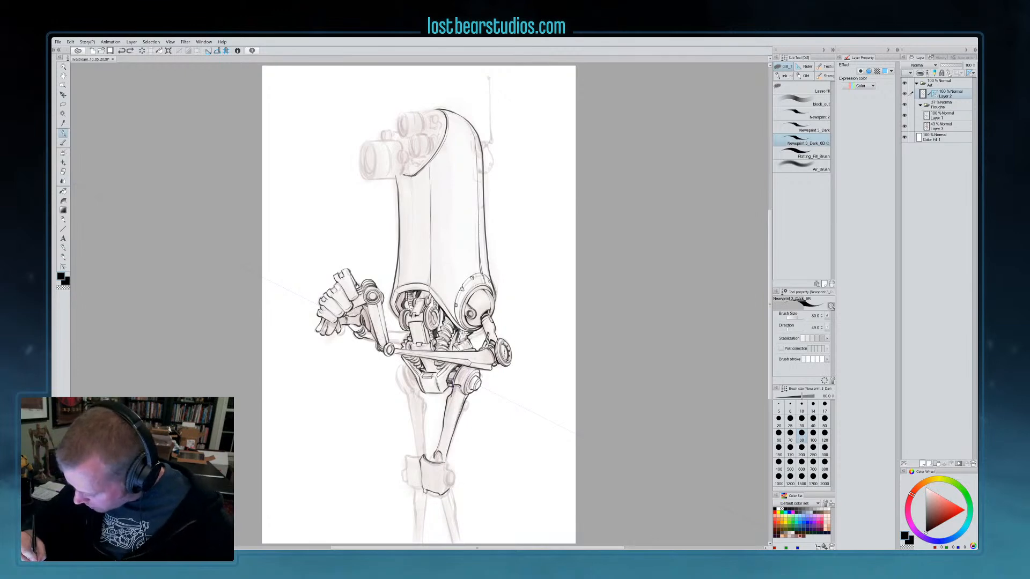
drag(422, 486, 426, 491)
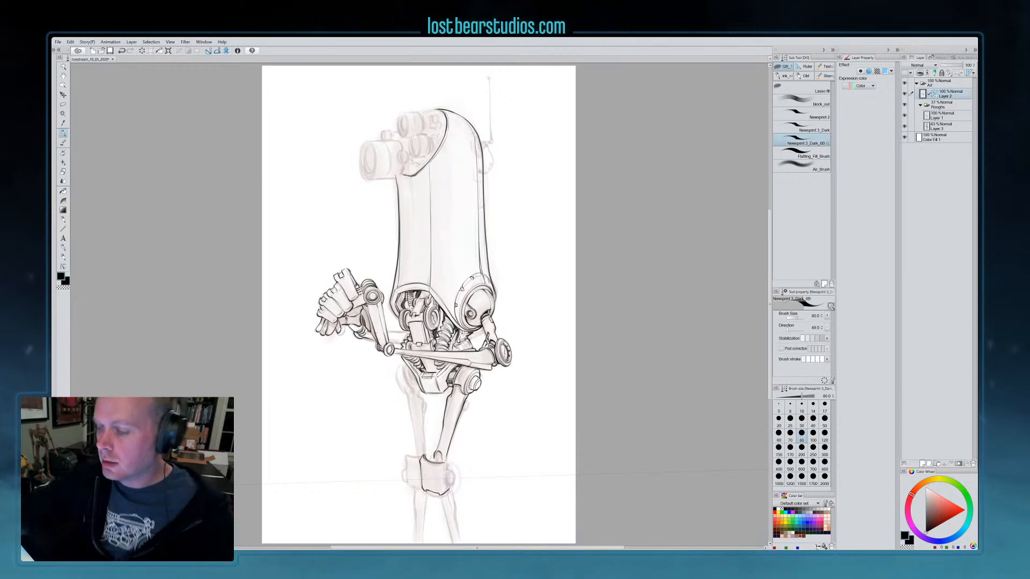
Use Layer 2's ellipse ruler on the near knee disc to ink its elliptical edge, undoing the faulty strokes
drag(451, 472, 451, 472)
key(ctrl+z)
click(940, 138)
click(948, 95)
click(935, 94)
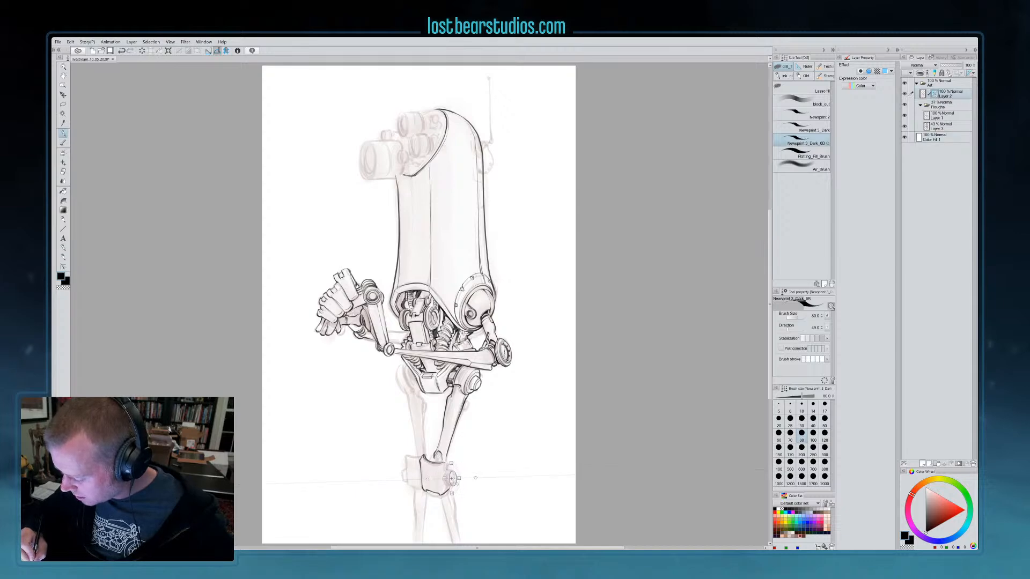
drag(451, 471, 453, 471)
key(ctrl+z)
key(ctrl+z)
click(934, 94)
click(922, 93)
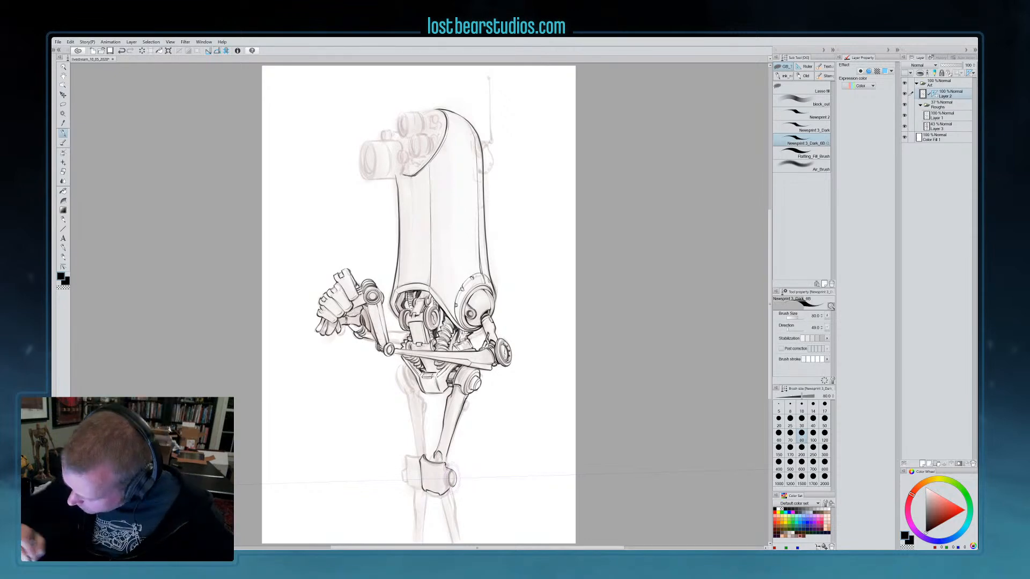
Refit the ellipse ruler on the near knee disc and ink its outer edge and inner rings, undoing the faulty stroke
key(ctrl+z)
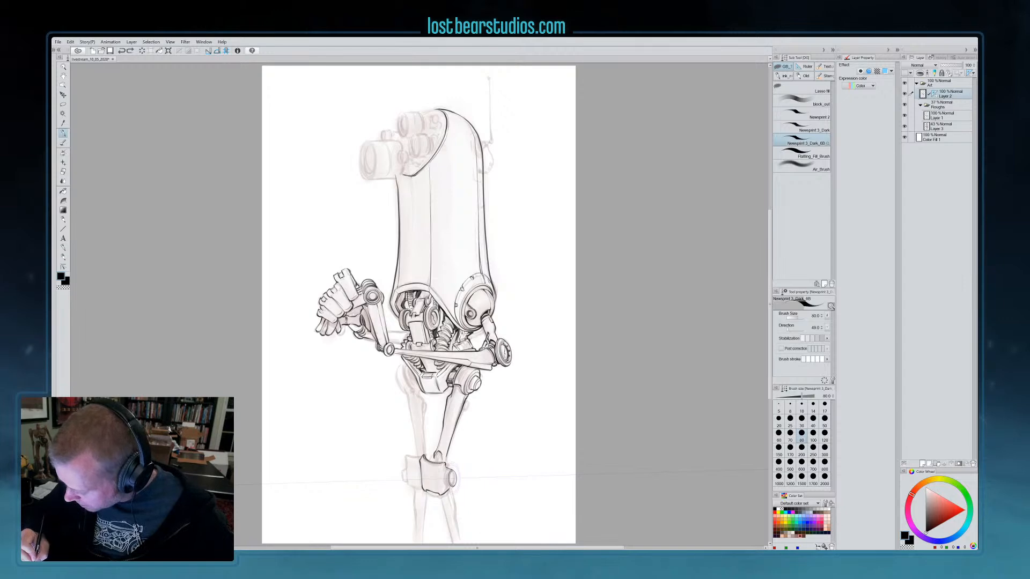
drag(451, 488, 463, 477)
ctrl+click(457, 470)
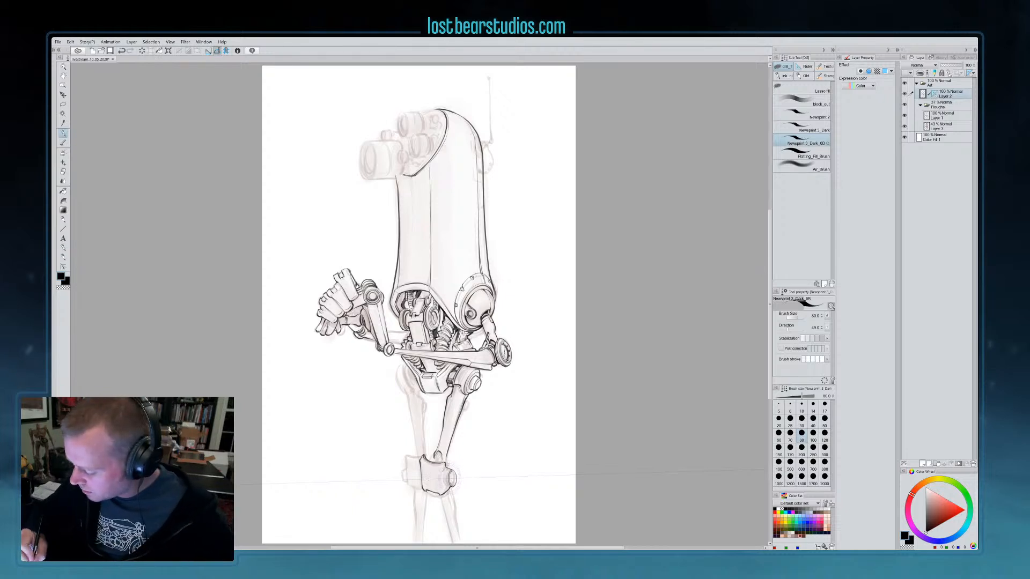
ctrl+click(451, 478)
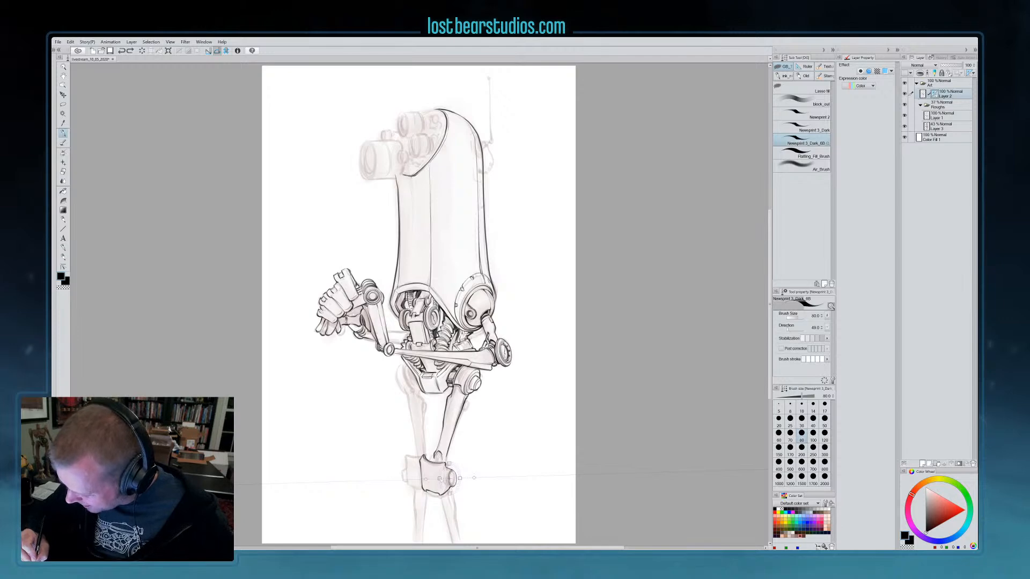
drag(451, 478, 453, 477)
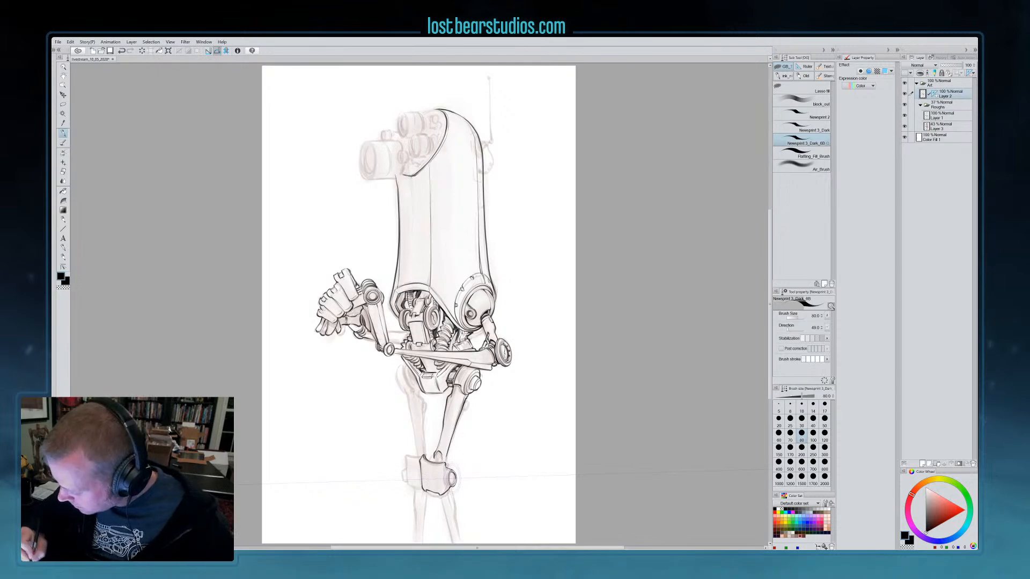
ctrl+click(451, 478)
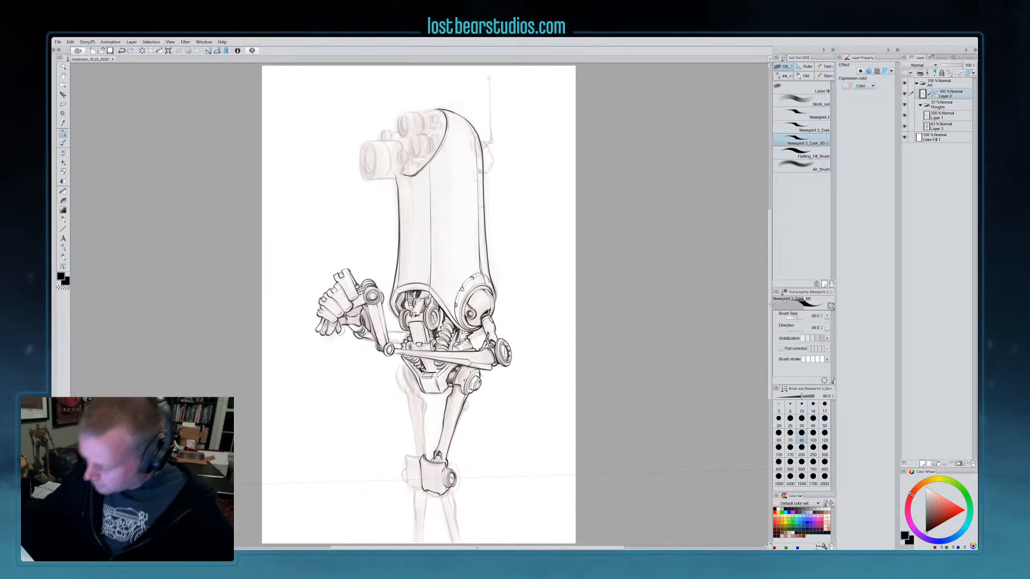
Ink the far thigh, the far knee block and both shins freehand down to the lower edge of the page
drag(445, 511, 454, 543)
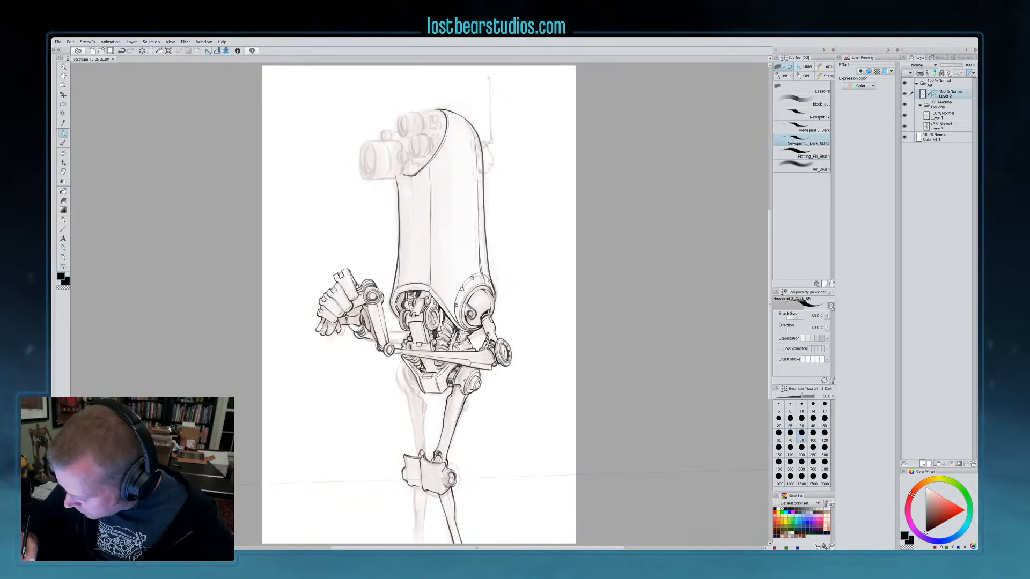
drag(413, 430, 415, 446)
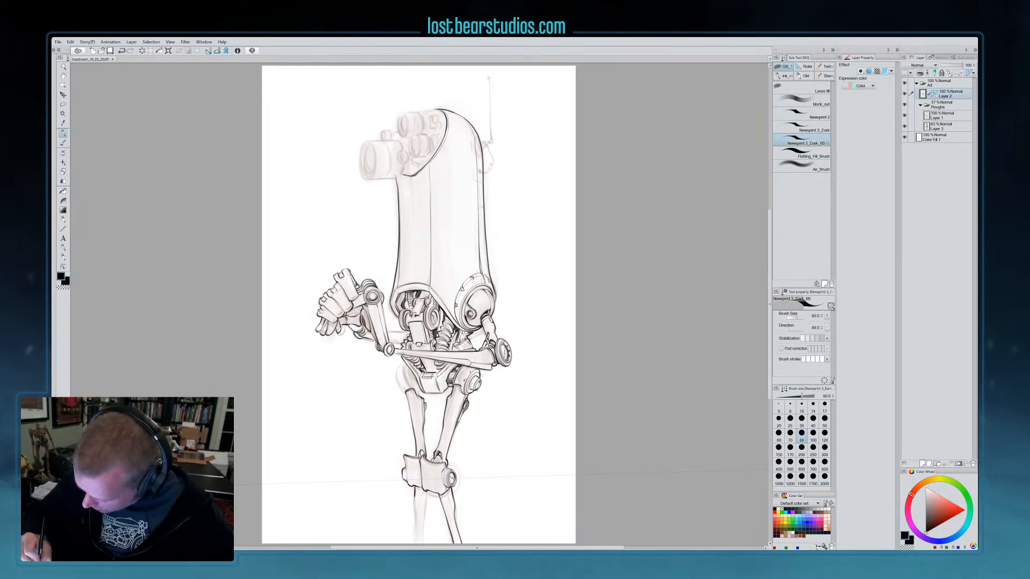
drag(415, 527, 414, 542)
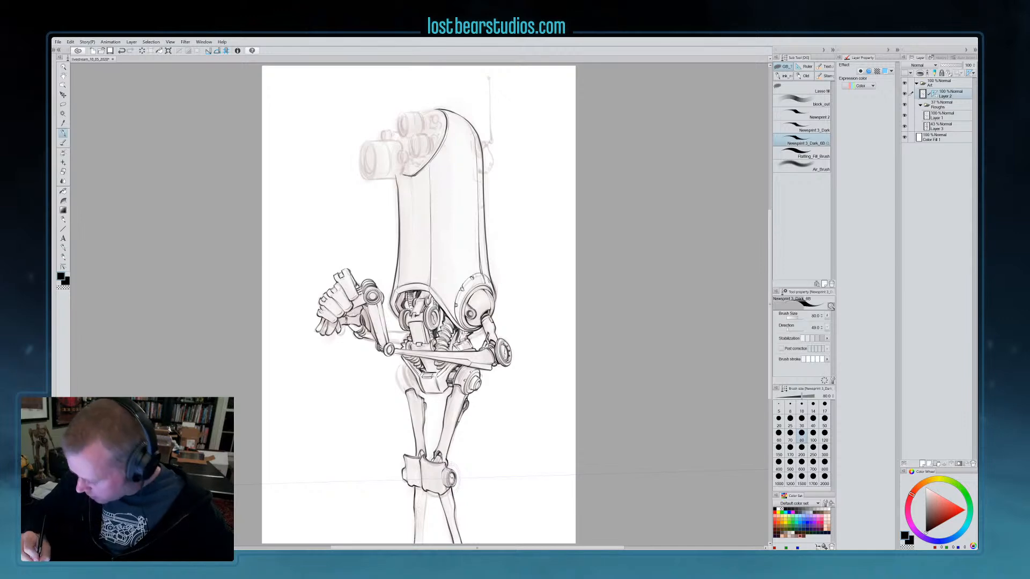
drag(427, 496, 425, 513)
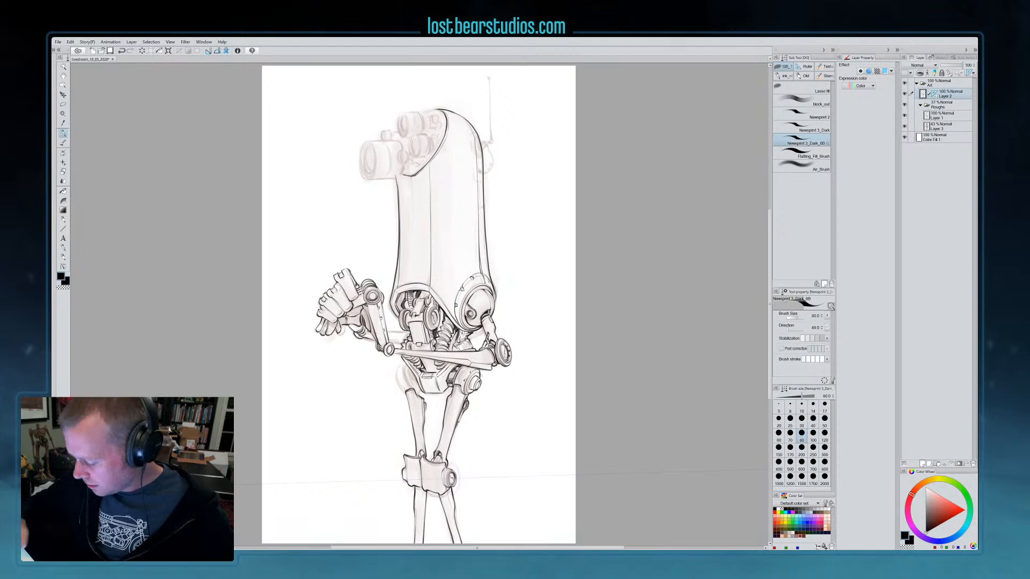
Move Layer 2's ellipse ruler onto the far hip joint, tilt it to match and ink the disc's curves, undoing the faulty stroke
ctrl+click(457, 473)
drag(455, 462, 414, 378)
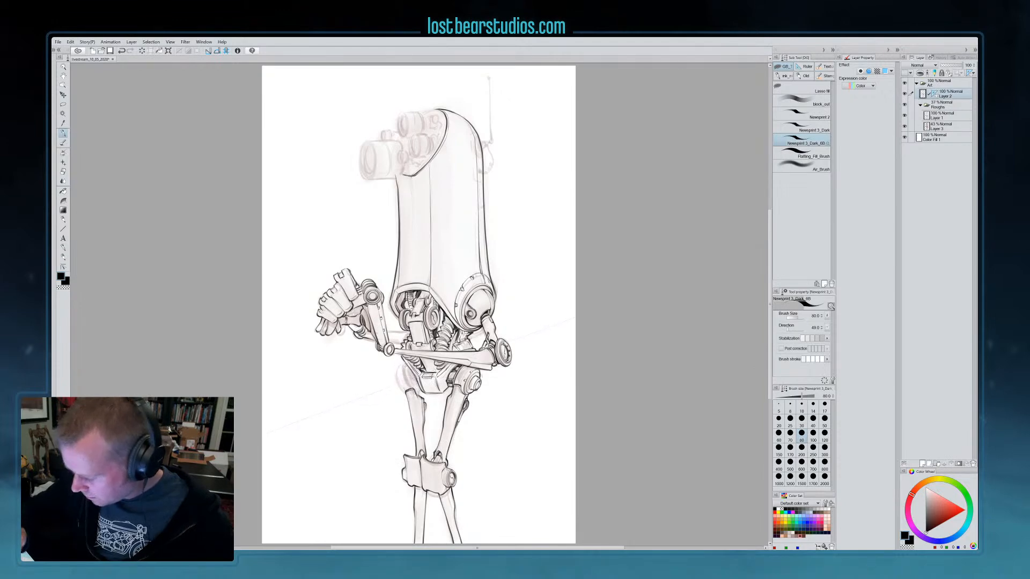
click(217, 51)
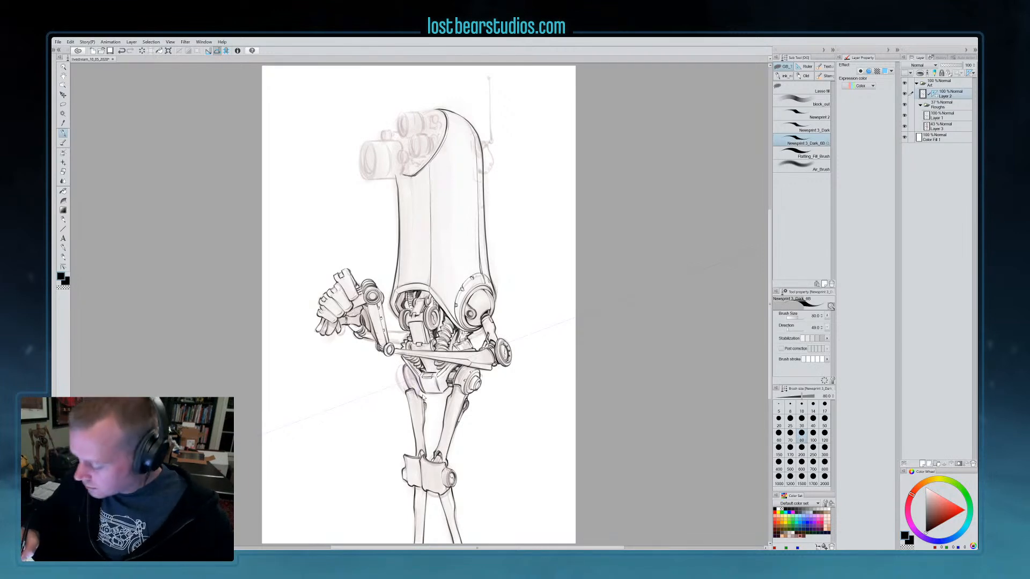
ctrl+click(413, 379)
mouse_move(412, 379)
mouse_down()
mouse_move(398, 381)
mouse_move(404, 396)
mouse_move(393, 385)
mouse_up()
key(ctrl+z)
Ink the remaining mechanical details between the far hip disc and the pelvis, erasing overlapping lines
click(934, 93)
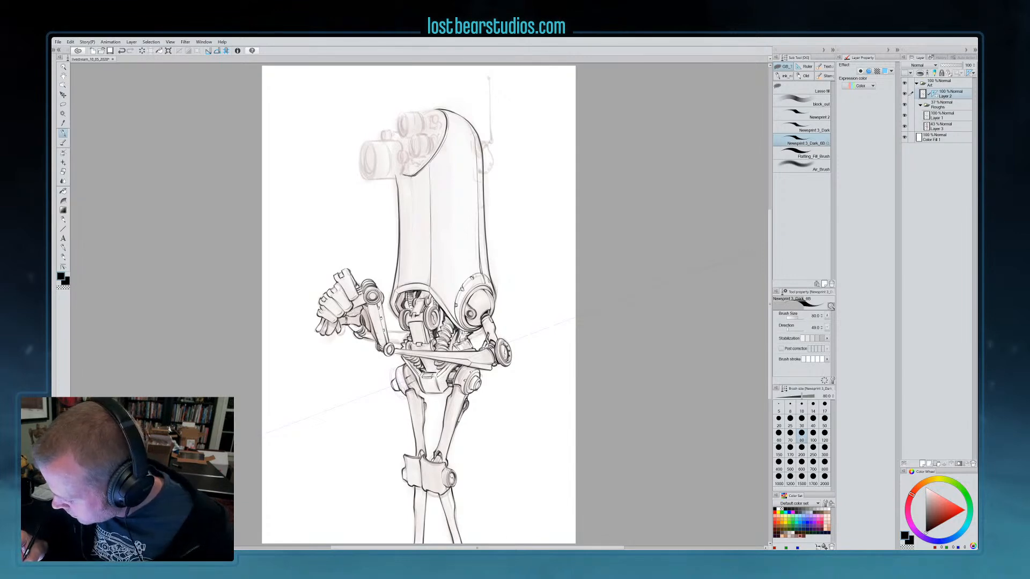
key(ctrl+z)
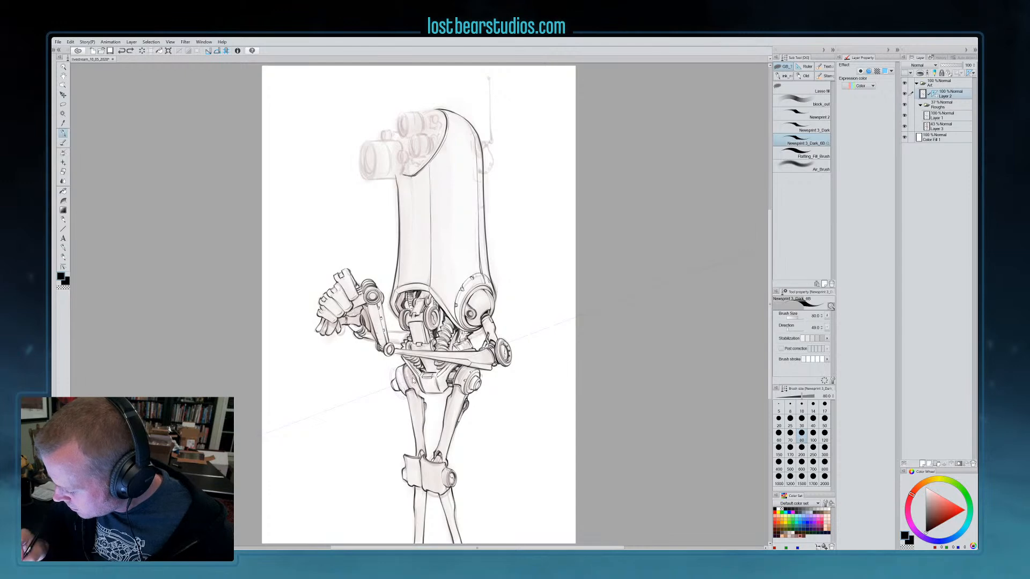
drag(408, 391, 415, 388)
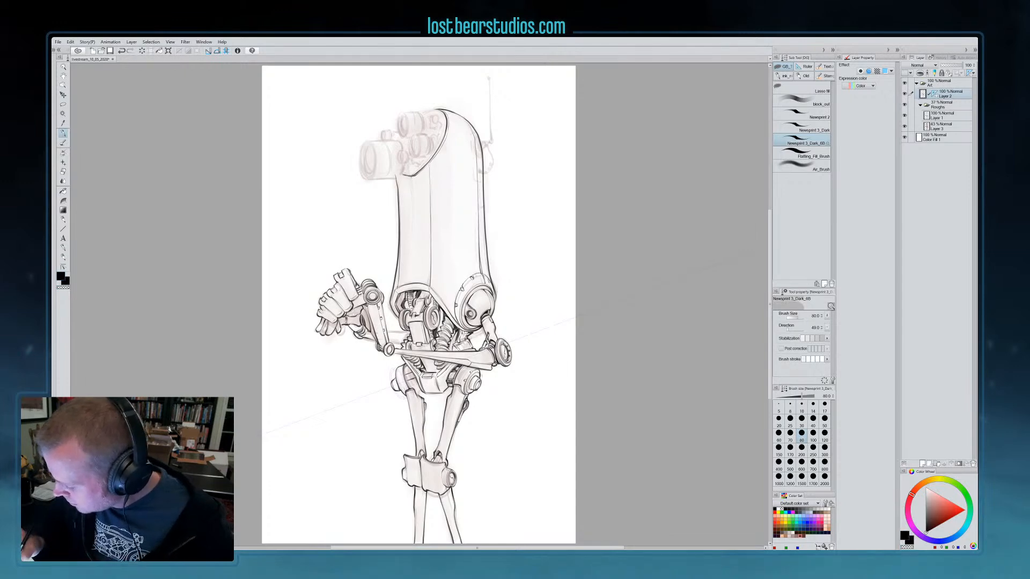
key(c)
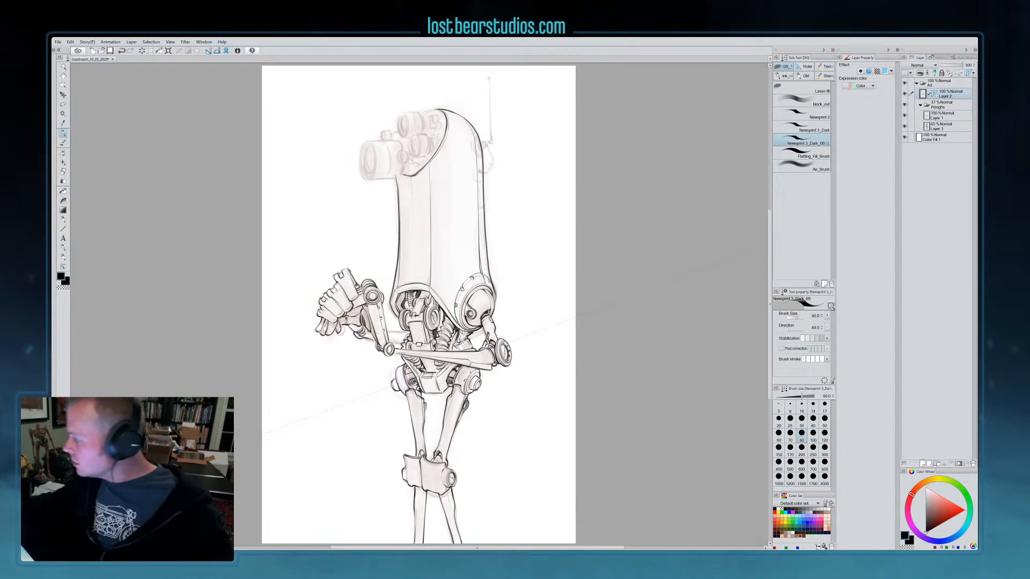
Add a new layer with a concentric circle ruler on the near knee block and ink a dark round hole with brush size 70
click(925, 462)
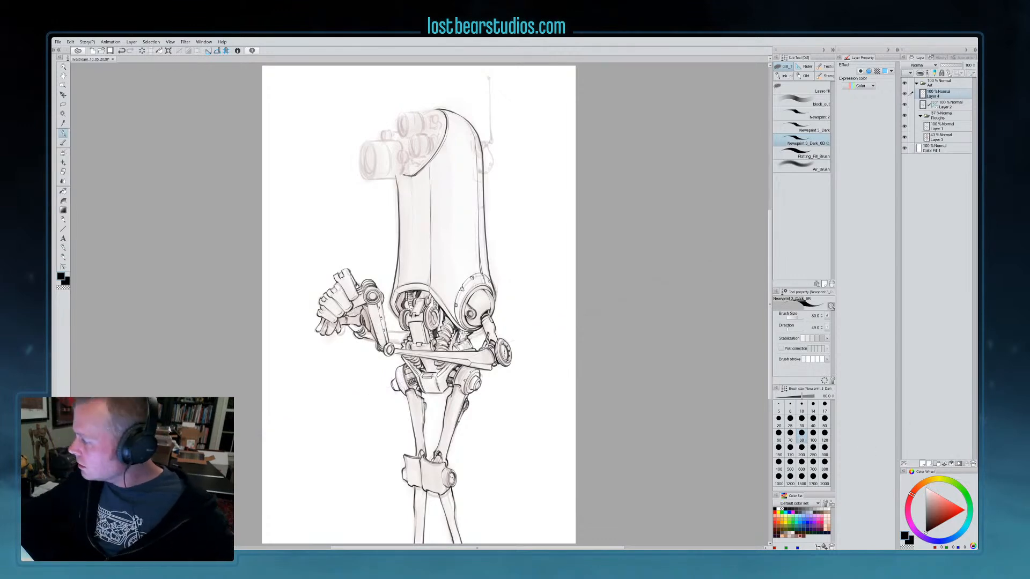
click(807, 67)
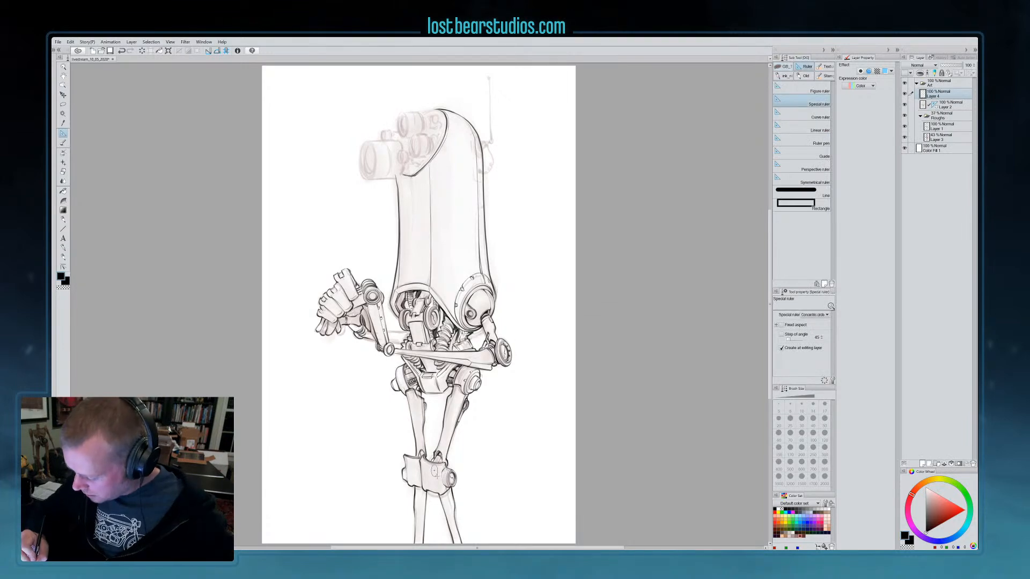
drag(434, 470, 437, 472)
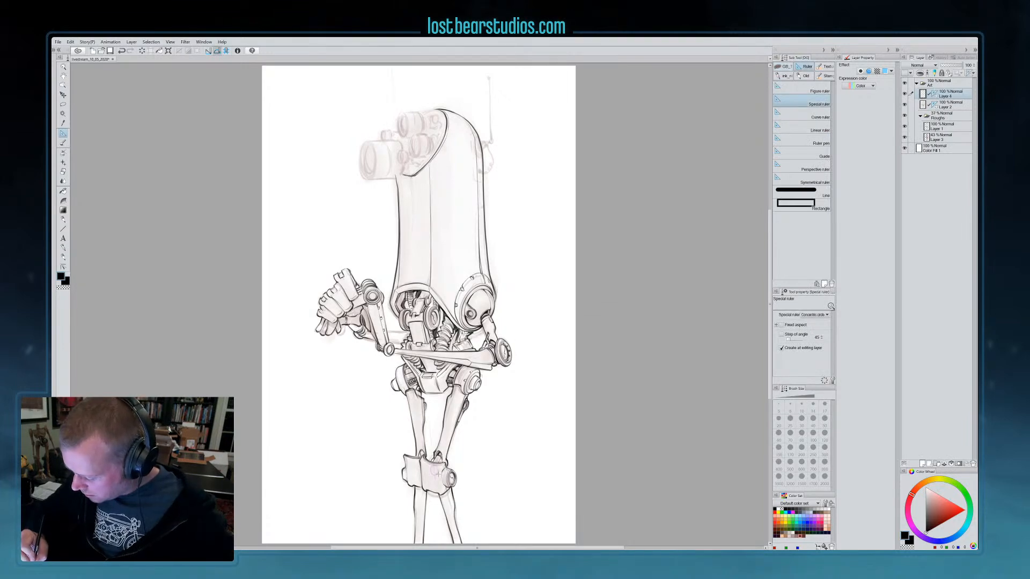
click(62, 135)
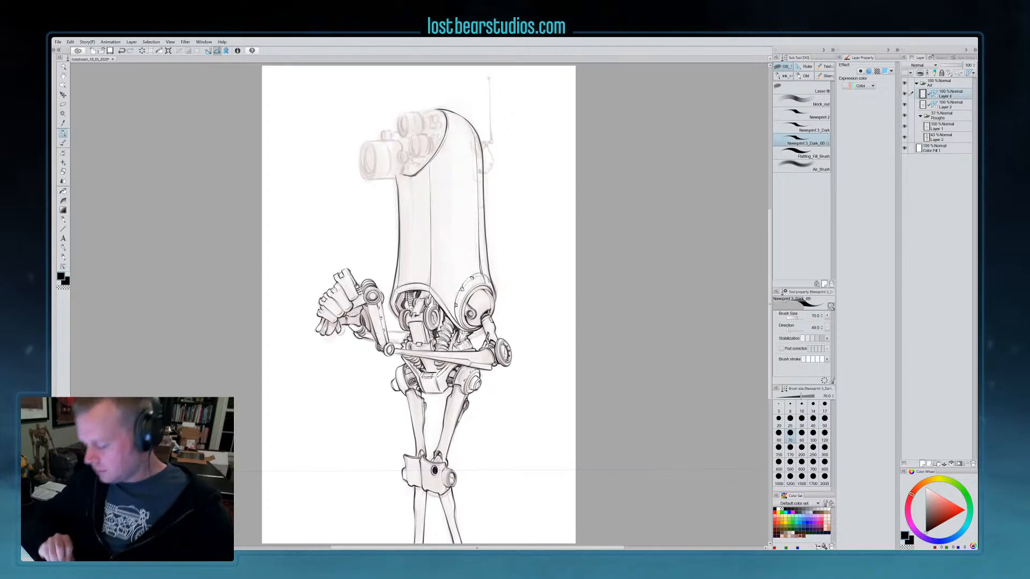
Copy the inked knee hole onto its own layer, hide the original Layer 4 and transform the copy into place
key(ctrl+a)
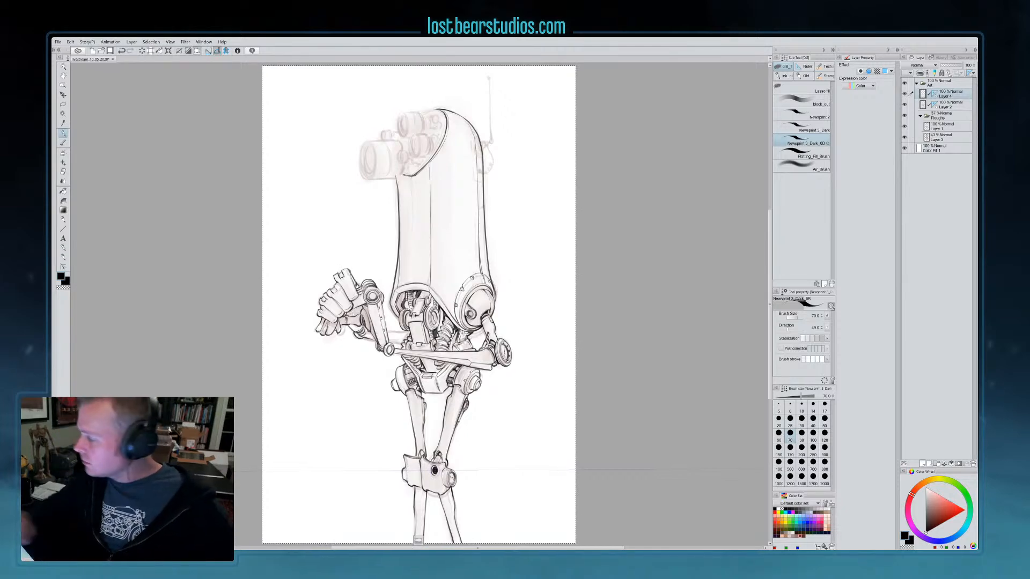
click(904, 93)
click(943, 109)
key(ctrl+v)
key(k)
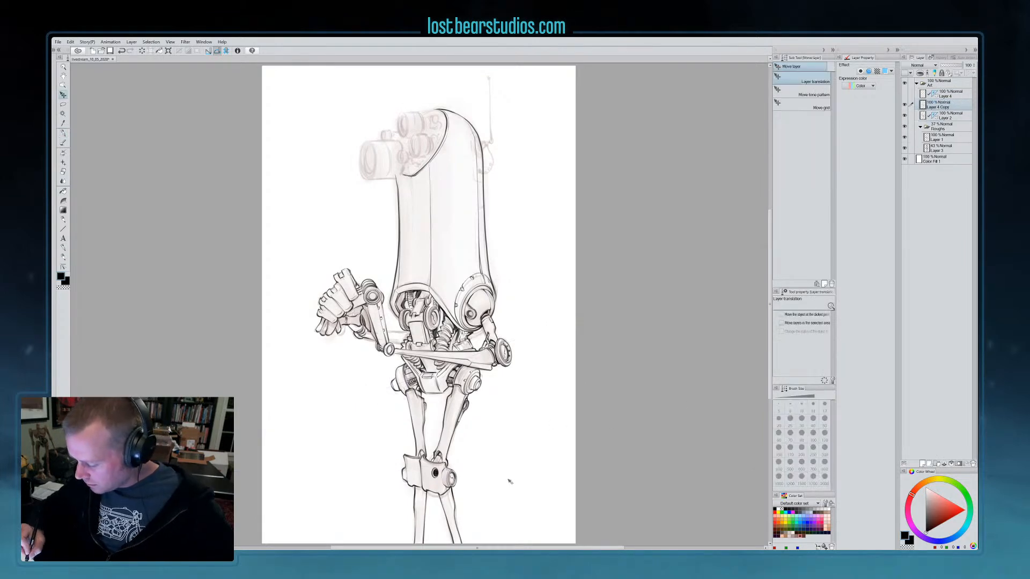
key(ctrl+t)
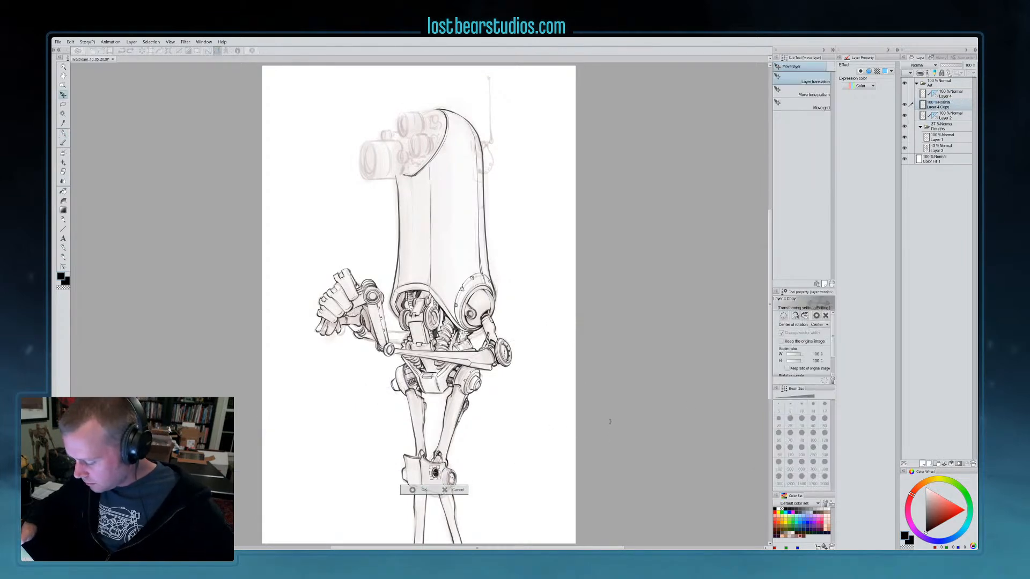
key(Return)
Paste a second hole, place it below the first on the near knee block and transform both copies together
key(ctrl+v)
drag(515, 485, 516, 499)
ctrl+click(944, 115)
key(ctrl+t)
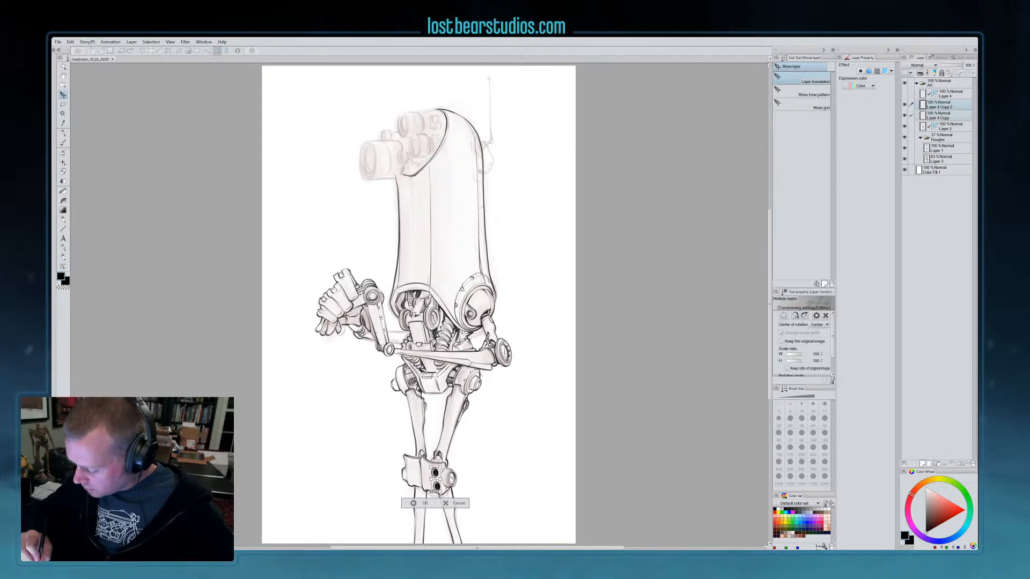
key(Return)
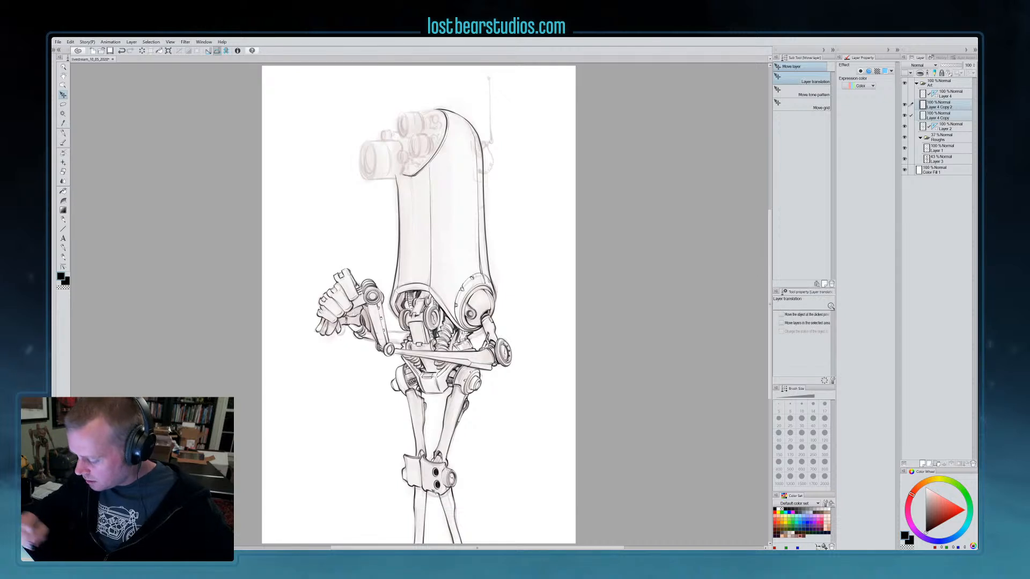
Add two more hole copies beside the first pair on the near knee block and merge all four into one layer
click(940, 108)
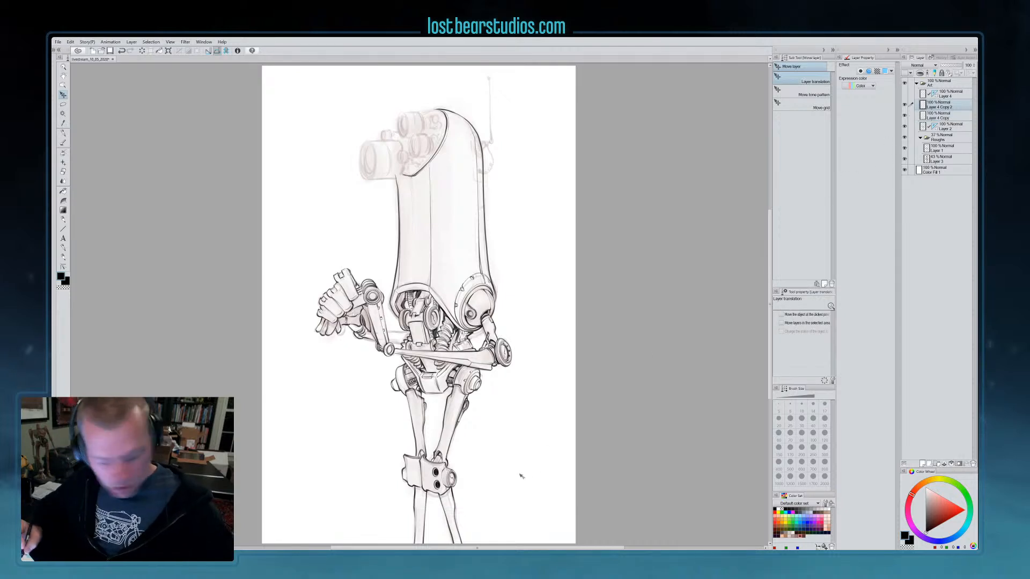
drag(498, 499, 492, 491)
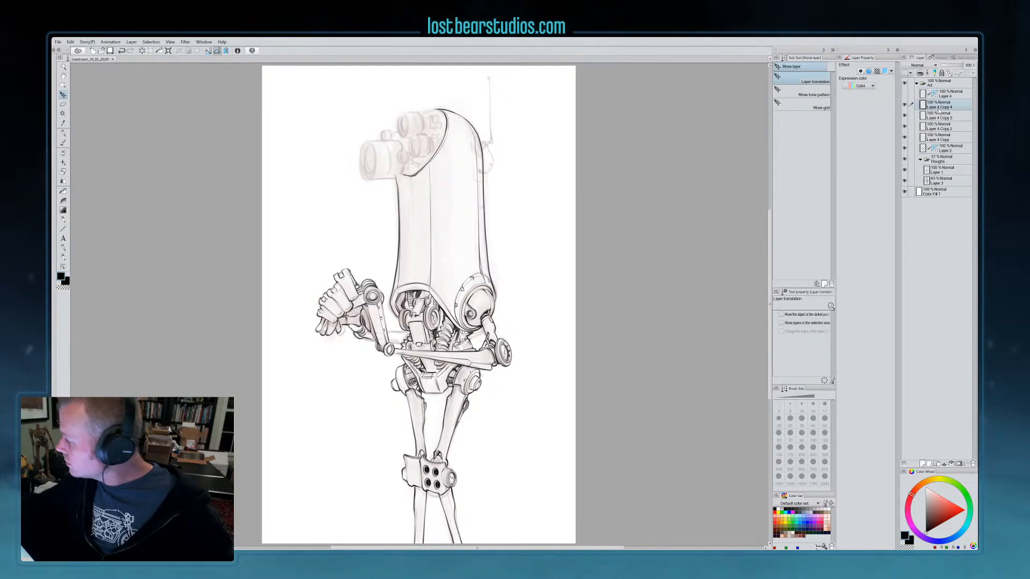
key(ctrl+e)
key(ctrl+e)
key(ctrl+e)
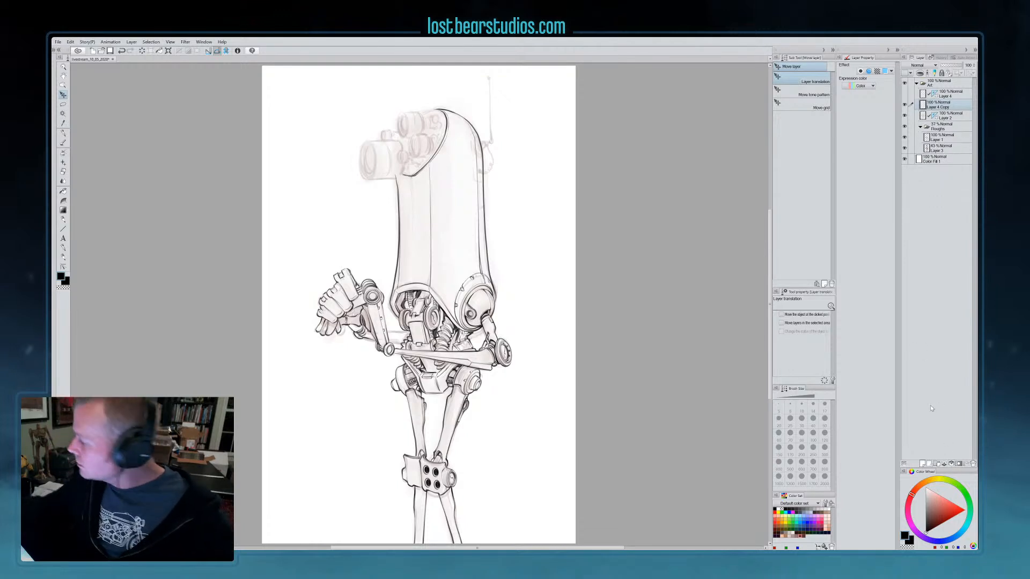
On a new layer, ink matching holes on the far knee block and a far-arm line, and merge that layer down into Layer 2
click(904, 96)
click(941, 95)
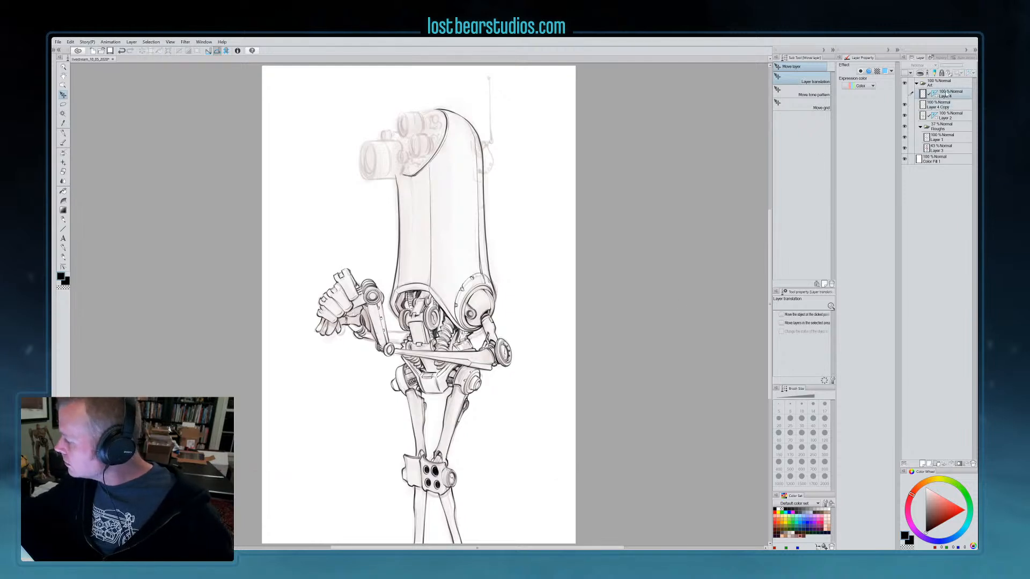
key(ctrl+shift+n)
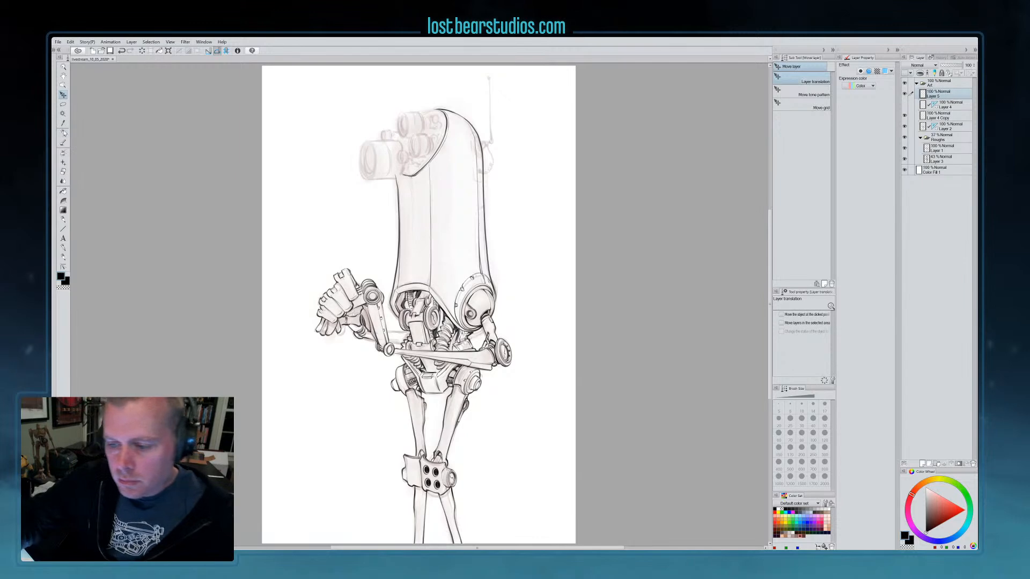
key(p)
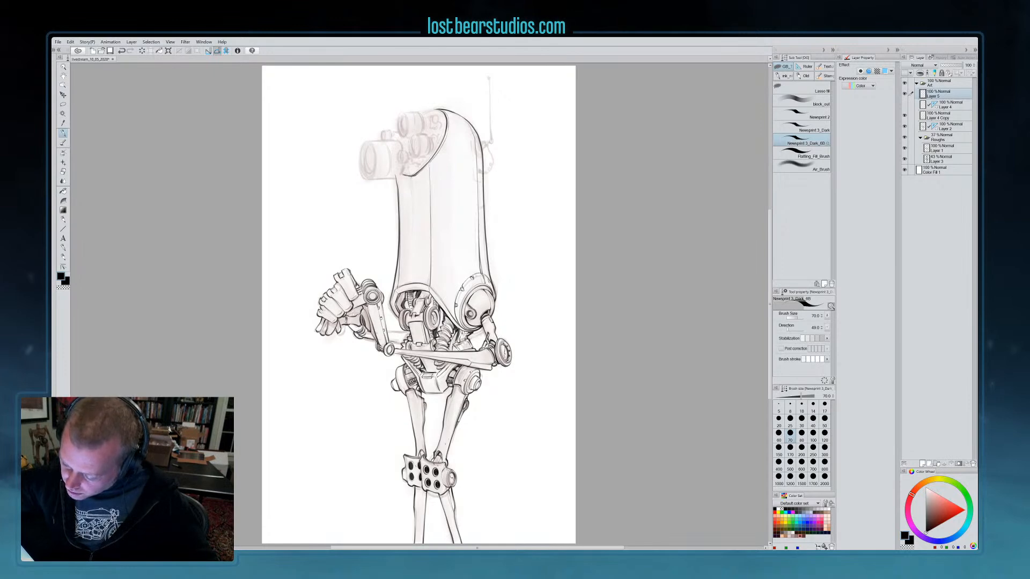
drag(391, 331, 402, 332)
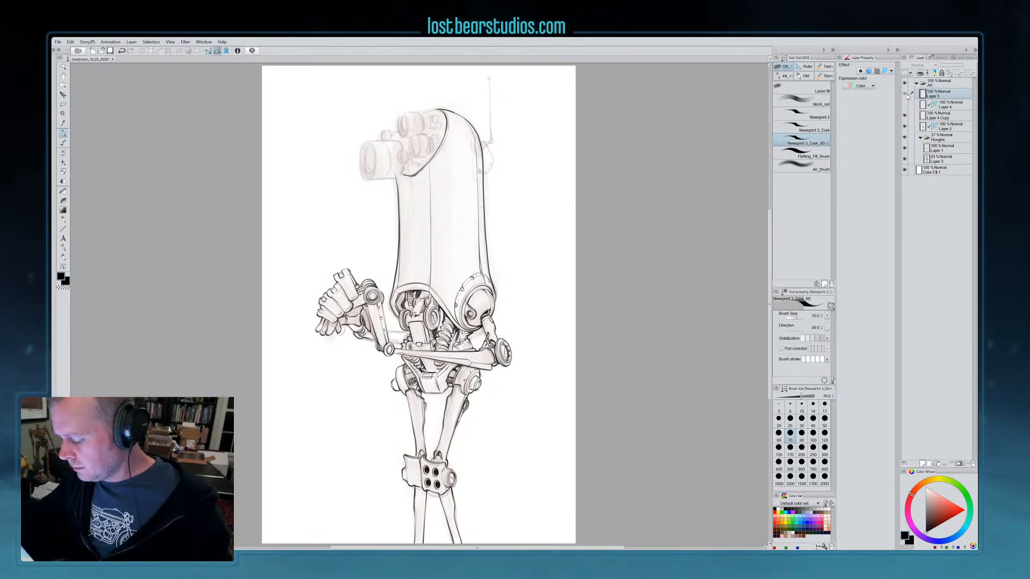
drag(947, 95, 945, 120)
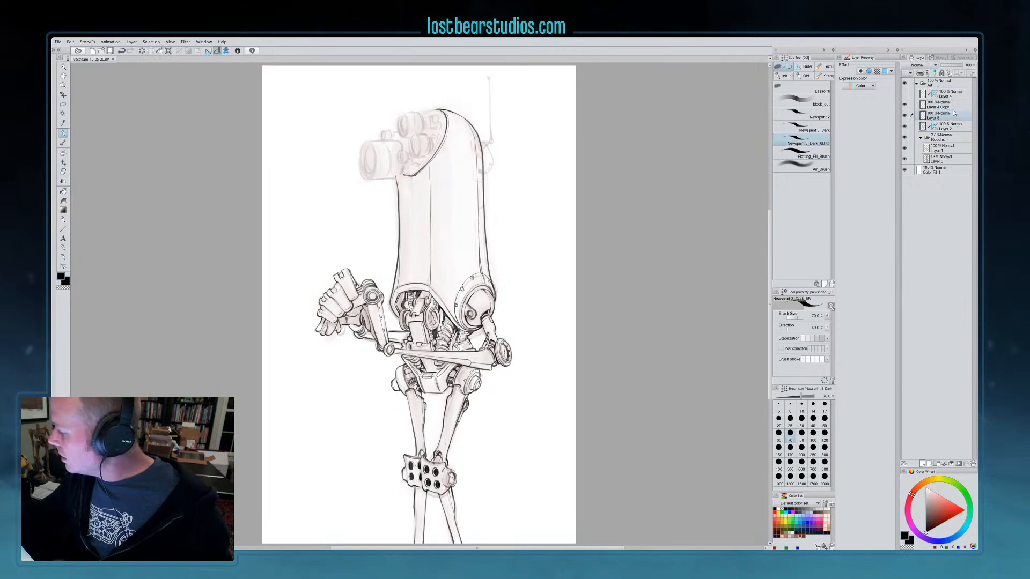
click(951, 464)
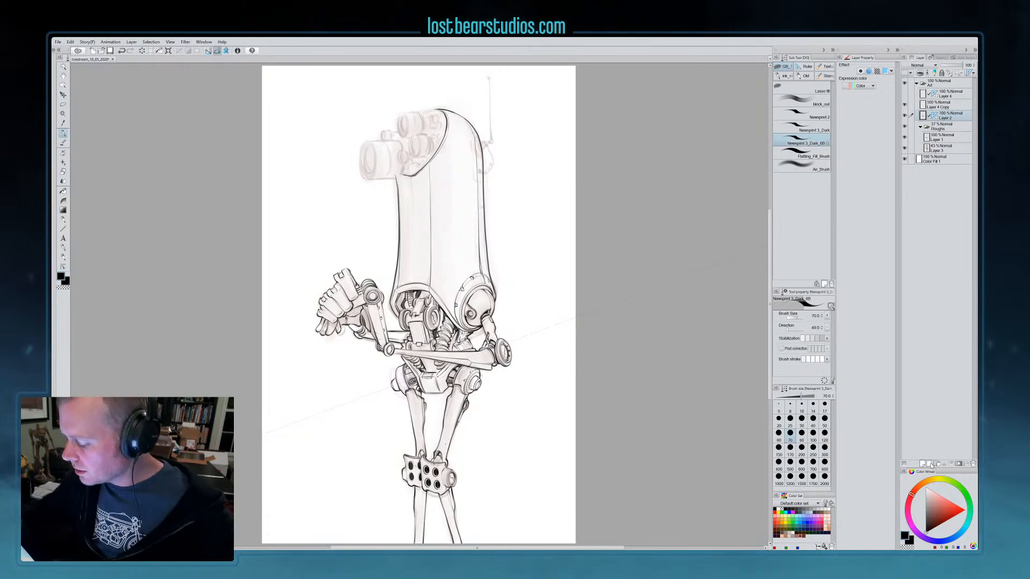
Move Layer 2's ellipse ruler up to the head's large front lens and ink its rim and inner ring, undoing the faulty strokes
drag(401, 371, 379, 160)
click(922, 115)
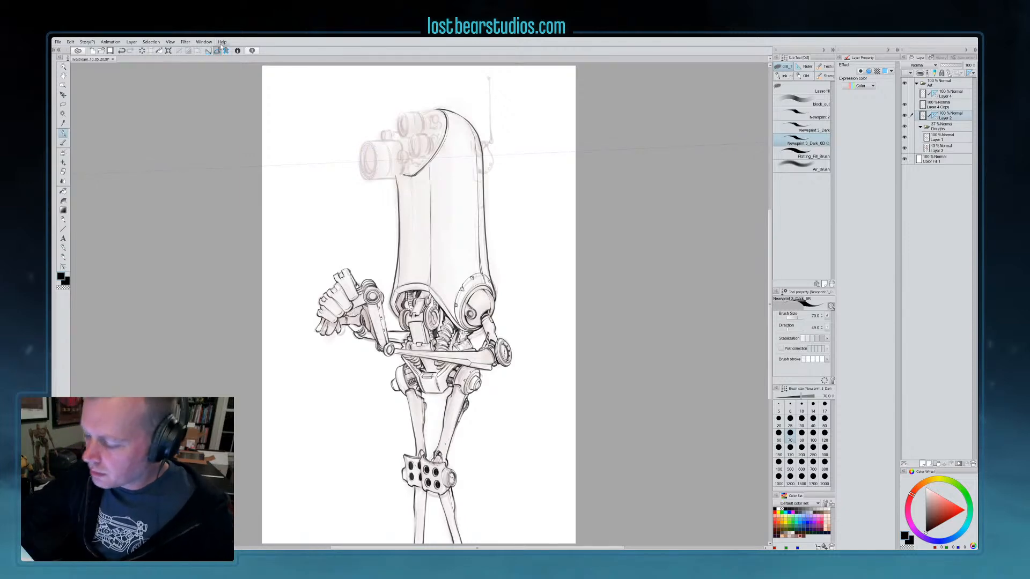
mouse_move(371, 142)
mouse_down()
mouse_move(378, 163)
mouse_move(373, 144)
mouse_up()
key(ctrl+z)
ctrl+click(369, 163)
mouse_move(373, 145)
mouse_down()
mouse_move(362, 174)
mouse_move(361, 150)
mouse_move(370, 176)
mouse_move(369, 143)
mouse_move(377, 162)
mouse_move(361, 147)
mouse_up()
key(ctrl+z)
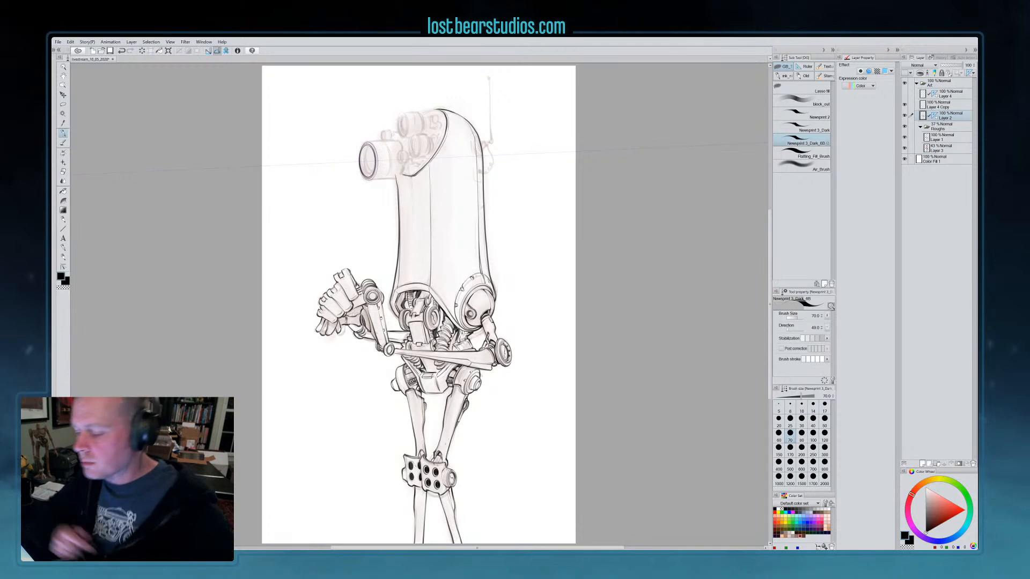
Ink the large front lens's barrel with ellipse-ruler rings and side lines running back toward the head
ctrl+click(374, 152)
drag(369, 161, 380, 160)
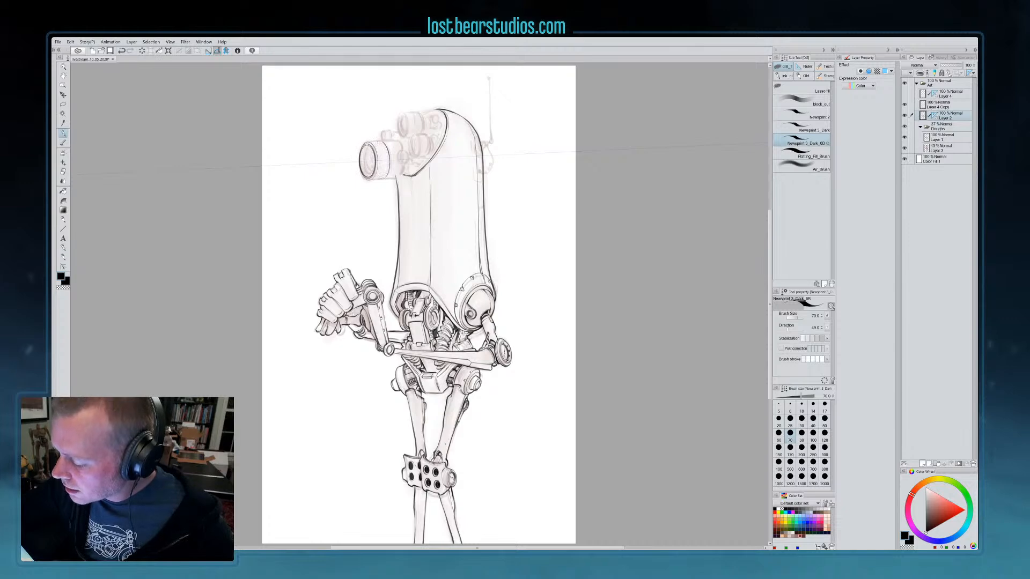
ctrl+click(382, 162)
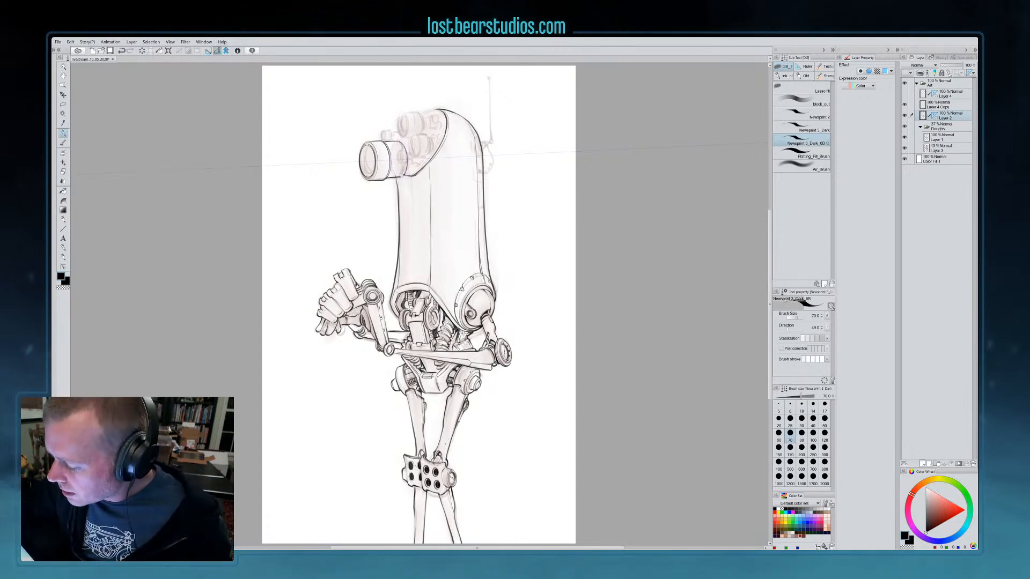
ctrl+click(402, 160)
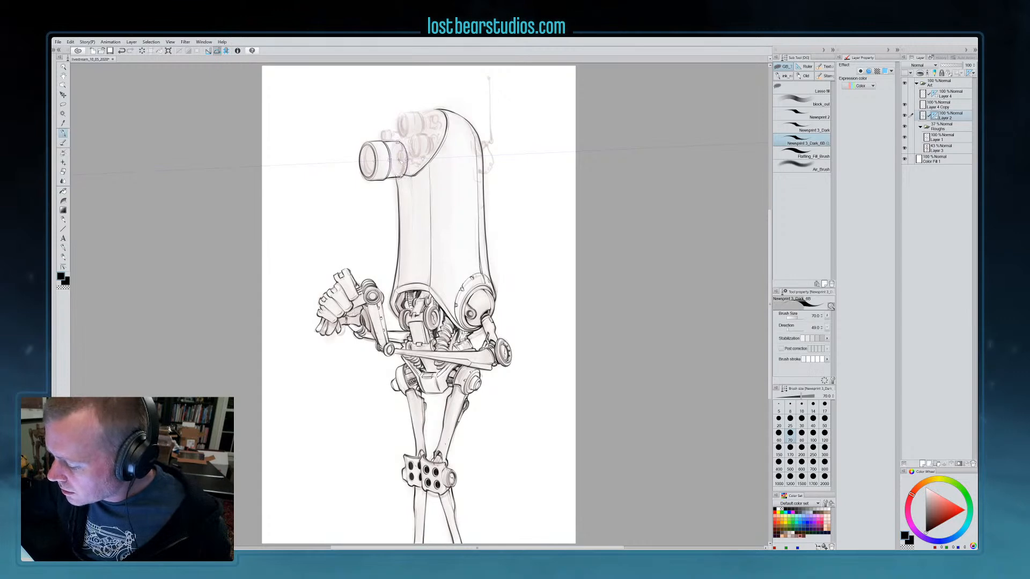
key(Delete)
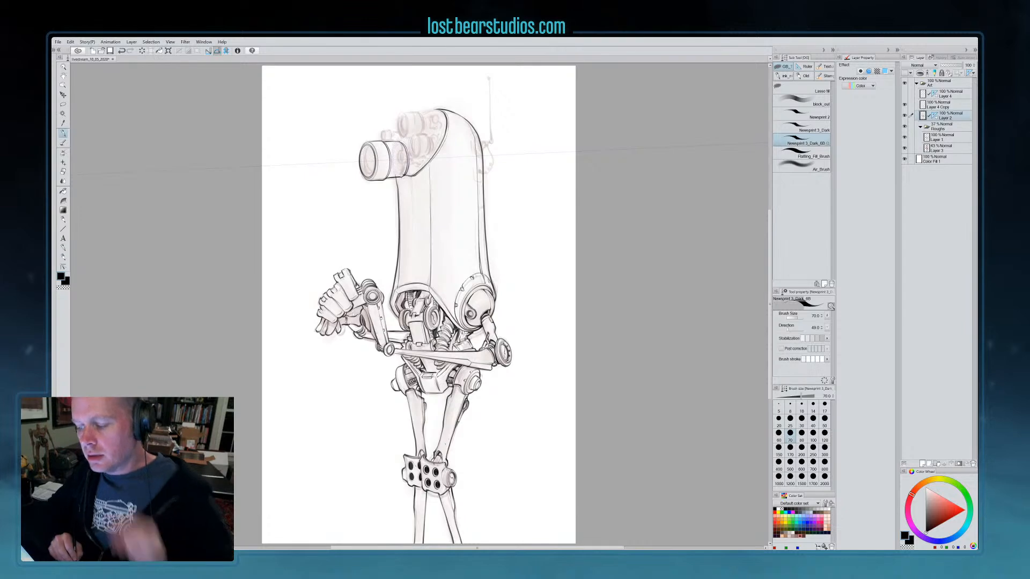
Move the ellipse ruler to the lower small lens beside the shell edge and ink its rim, inner ring and barrel
mouse_move(412, 148)
mouse_down()
mouse_move(419, 136)
mouse_move(414, 157)
mouse_move(417, 135)
mouse_move(419, 153)
mouse_up()
ctrl+click(416, 145)
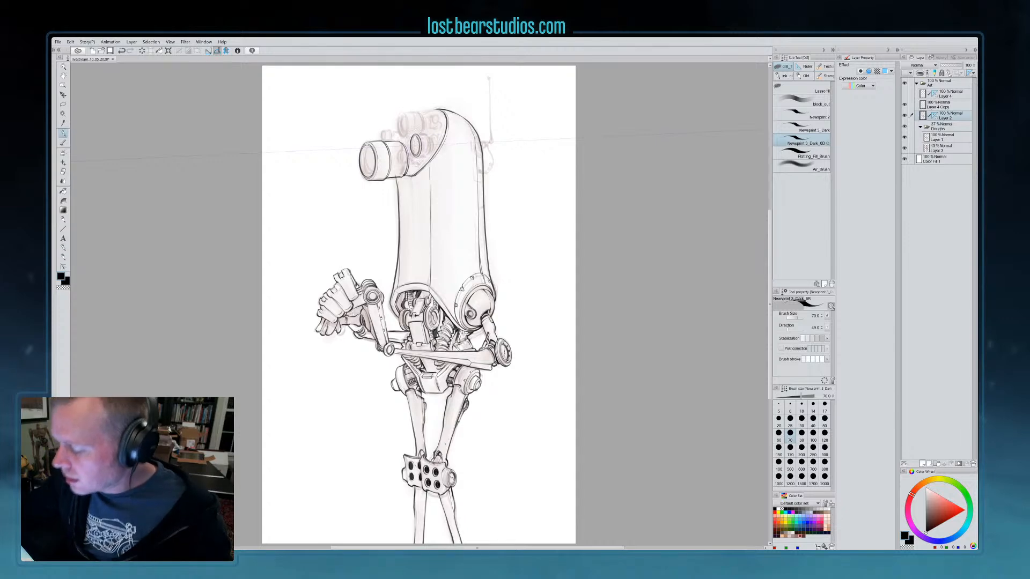
ctrl+click(421, 140)
key(Delete)
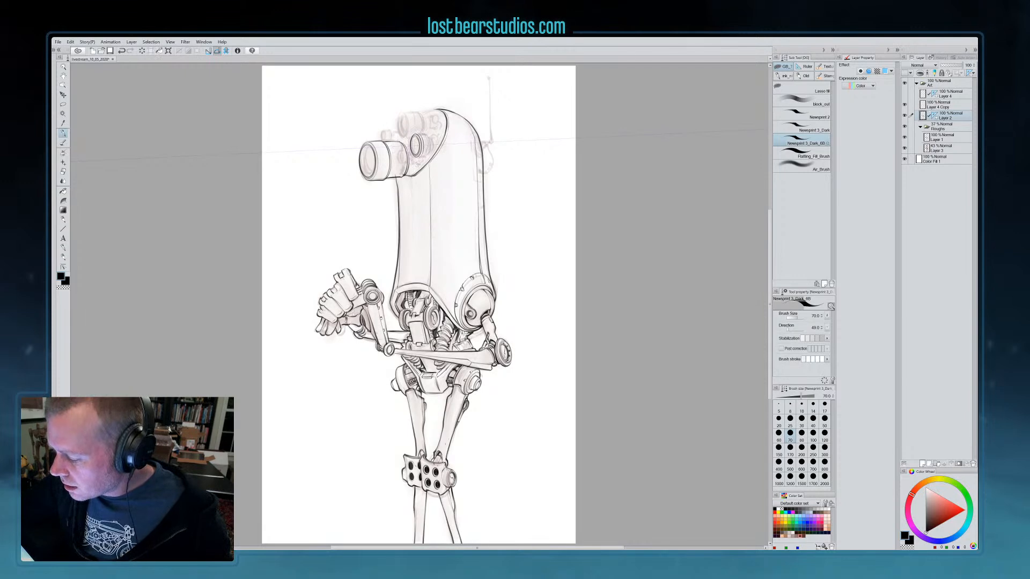
ctrl+click(421, 147)
key(Delete)
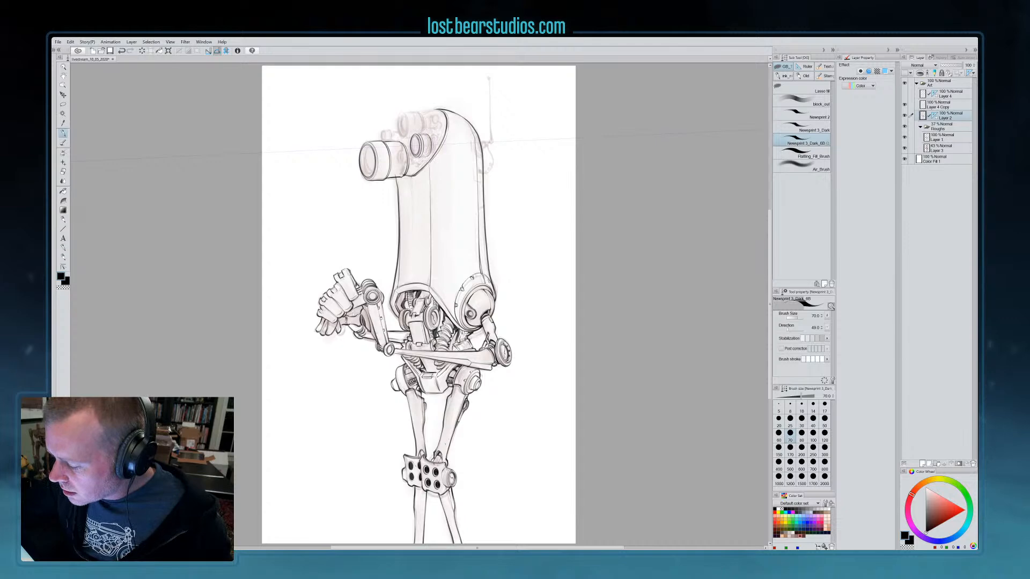
ctrl+click(434, 138)
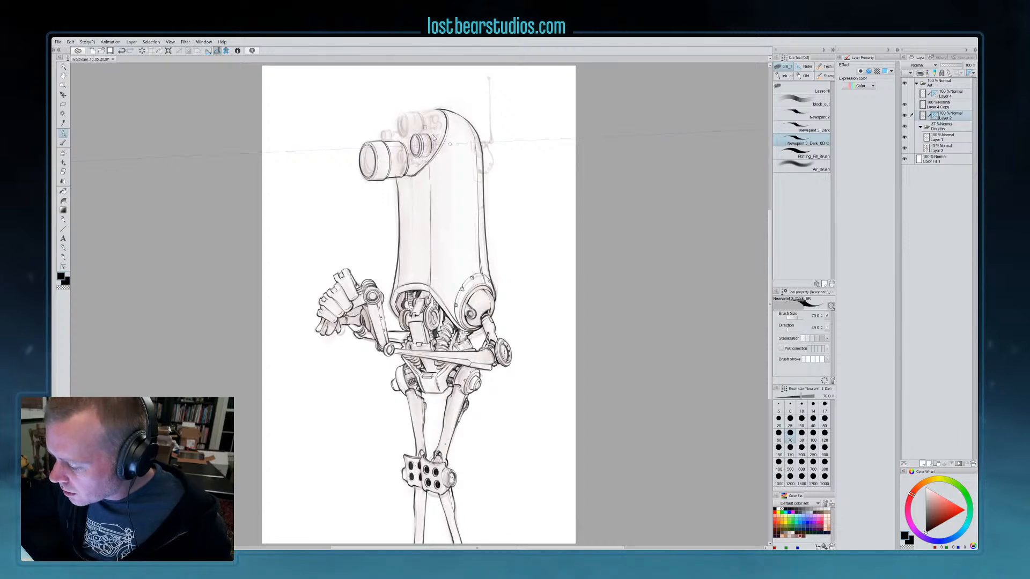
key(Delete)
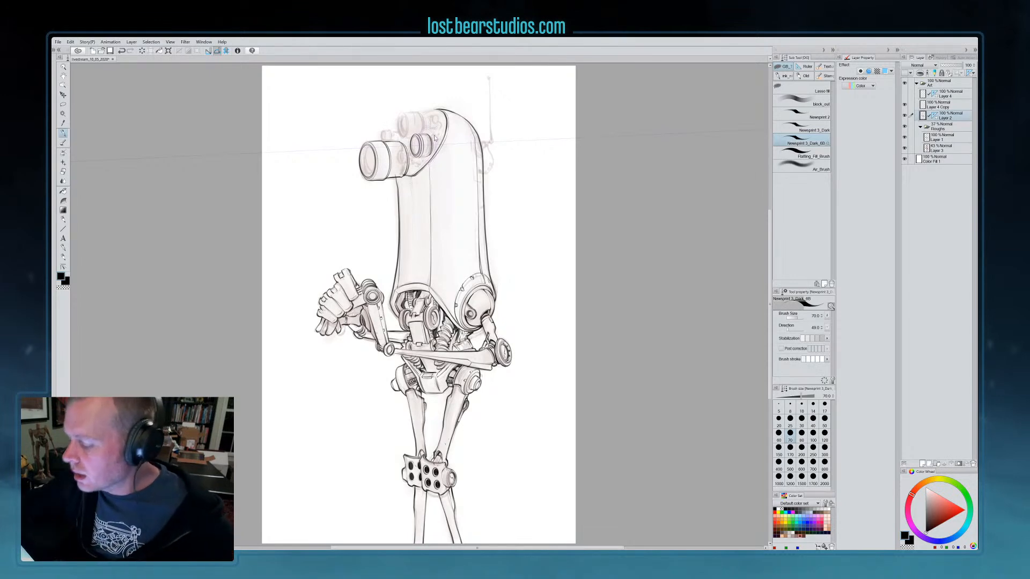
Move the ellipse ruler to the upper lens and ink its rim and inner ring, undoing the faulty strokes
drag(433, 138, 411, 117)
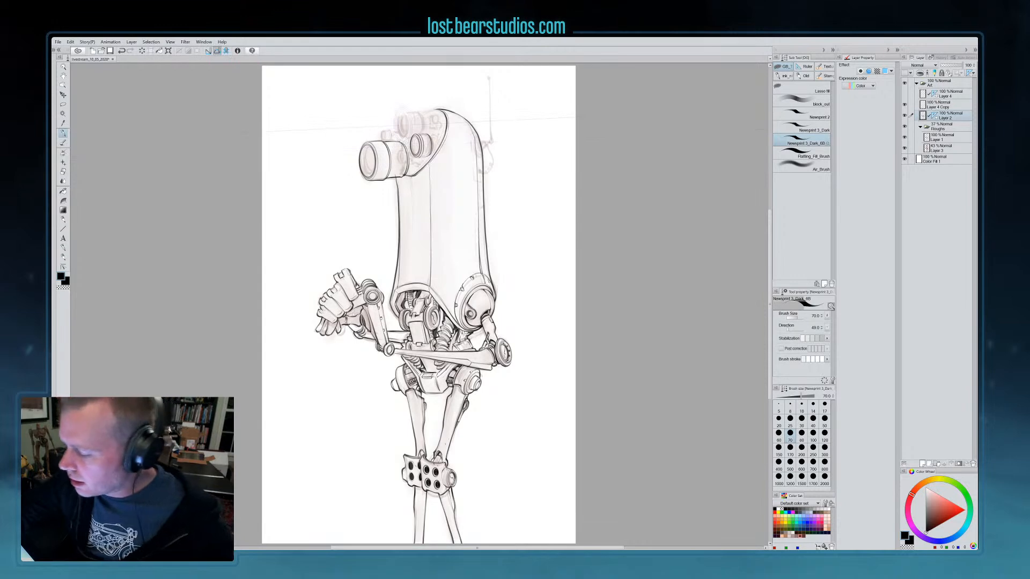
drag(401, 112, 398, 137)
ctrl+click(403, 126)
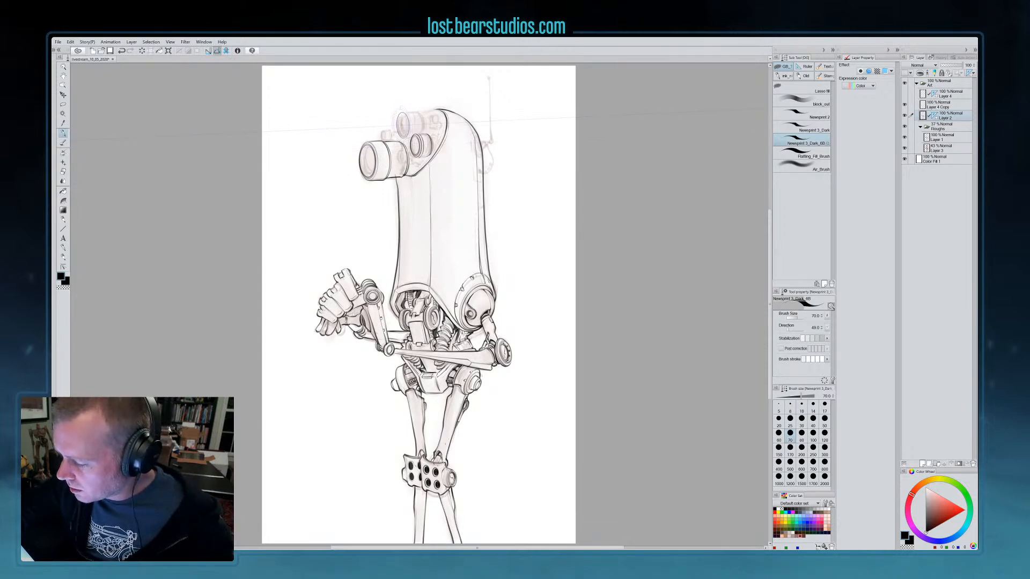
mouse_move(403, 113)
mouse_down()
mouse_move(400, 138)
mouse_move(400, 113)
mouse_up()
key(ctrl+z)
key(c)
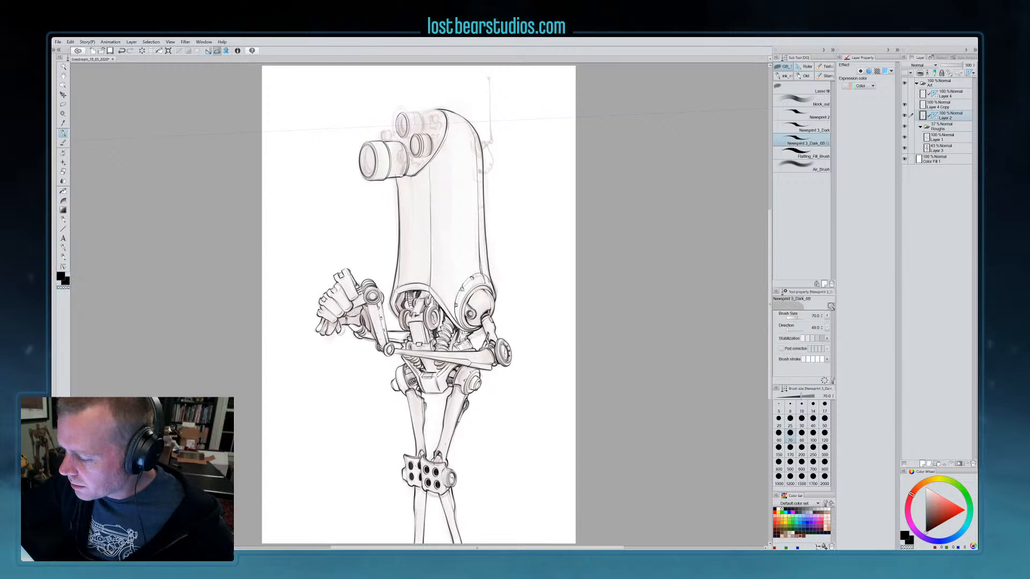
ctrl+click(407, 117)
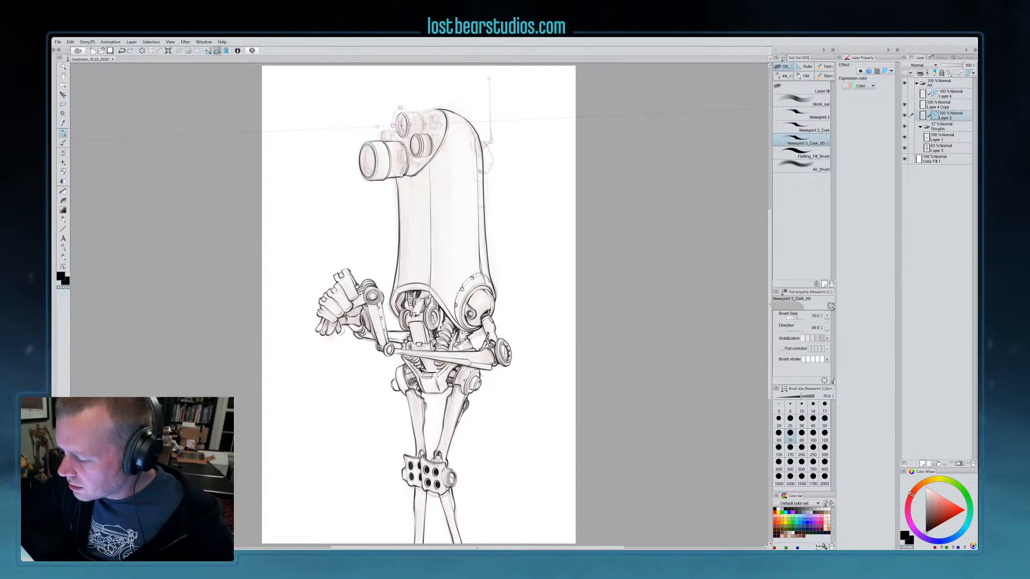
key(c)
drag(402, 113, 406, 129)
key(ctrl+z)
key(o)
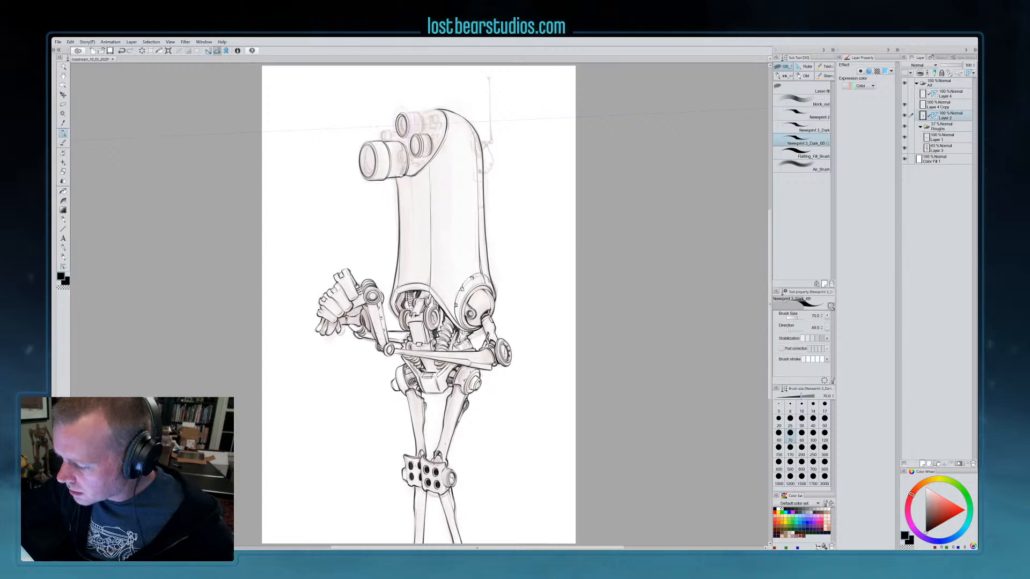
Shift the ellipse ruler back along the upper lens and ink its barrel rings and side contours
key(ctrl)
drag(406, 126, 426, 131)
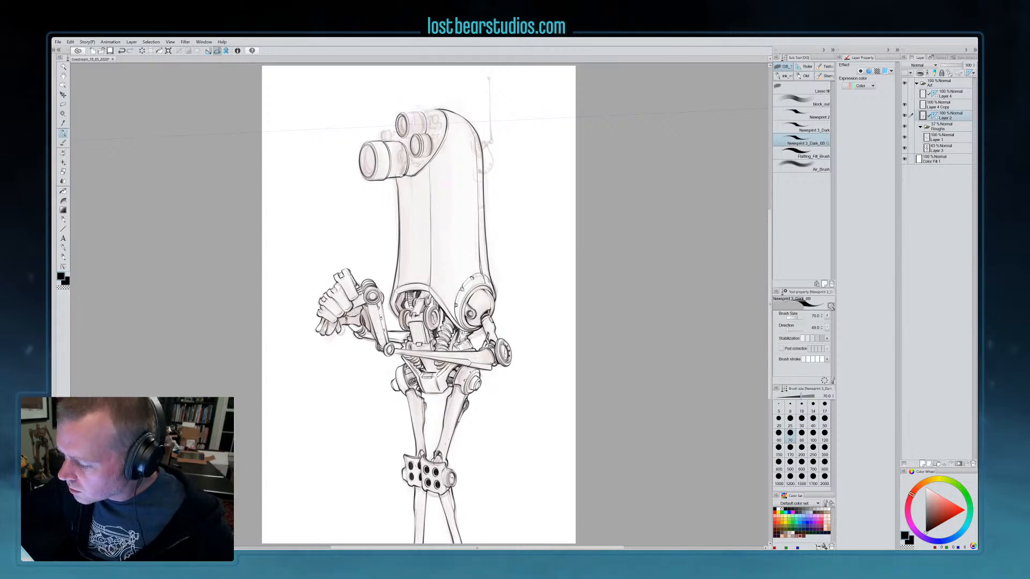
key(ctrl)
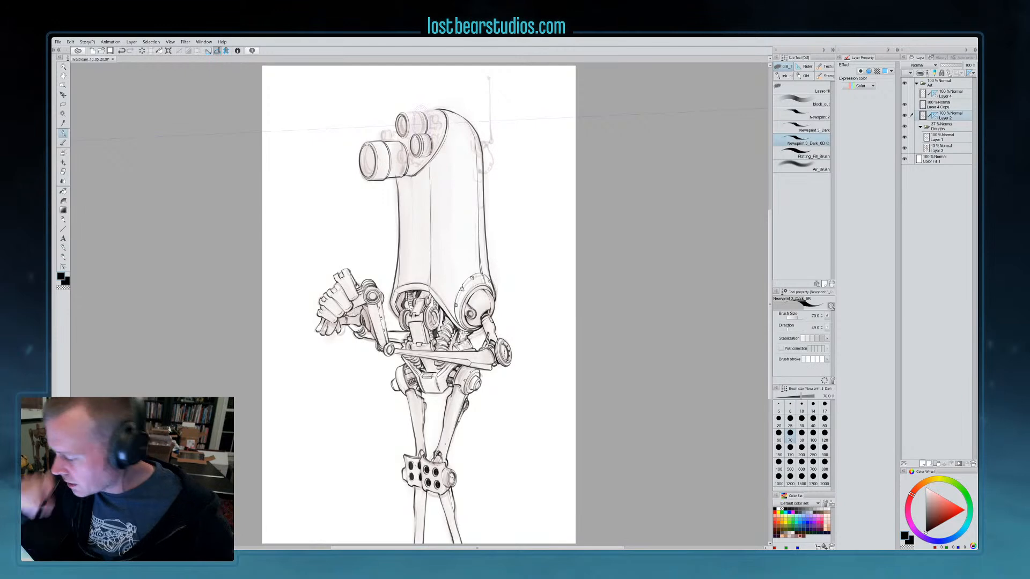
ctrl+click(430, 122)
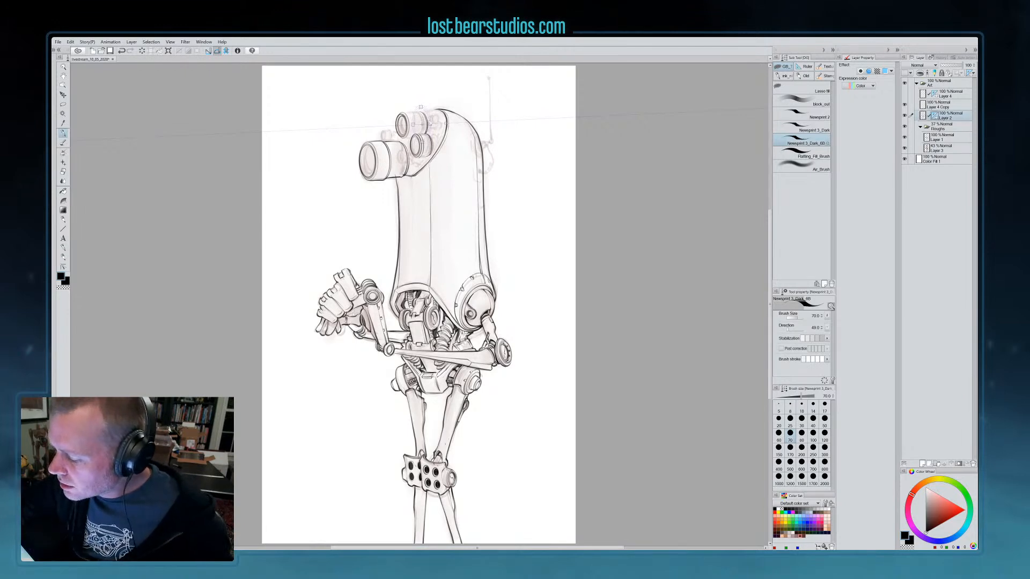
drag(429, 115, 429, 127)
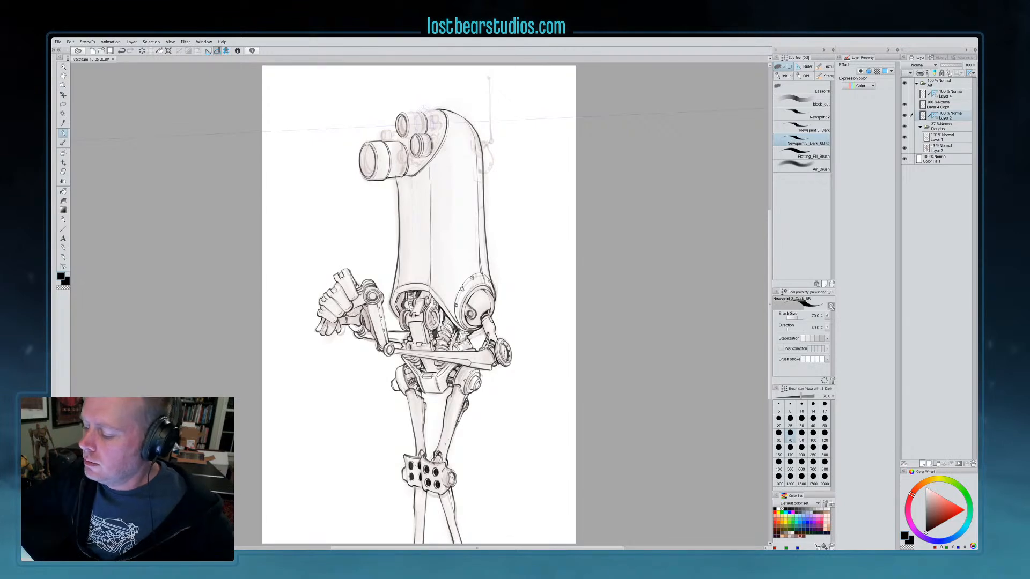
ctrl+click(430, 114)
Ink the small round lens behind the large front barrel with the ellipse ruler, plus the fittings connecting the lenses to the shell
drag(430, 114, 410, 159)
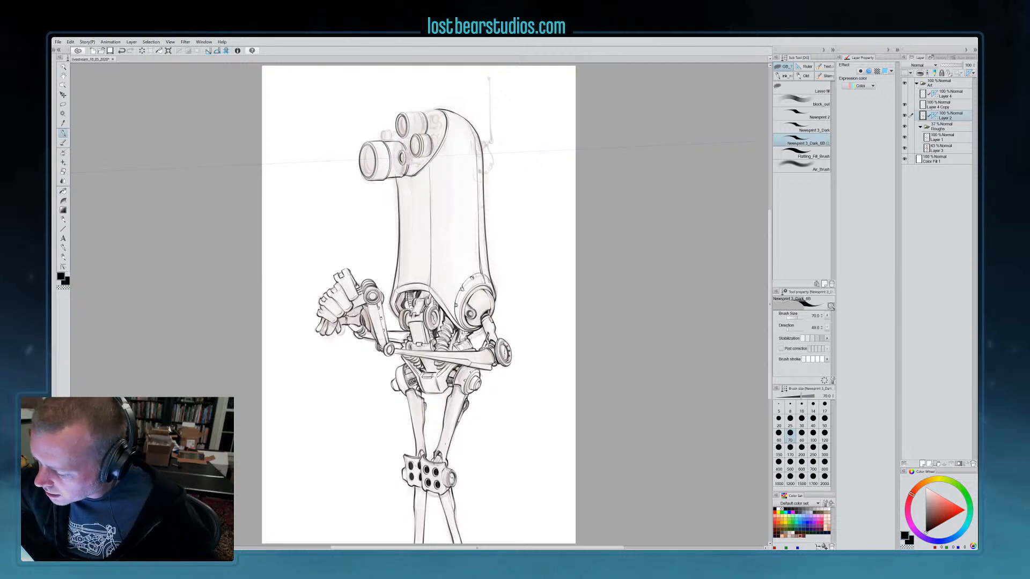
key(c)
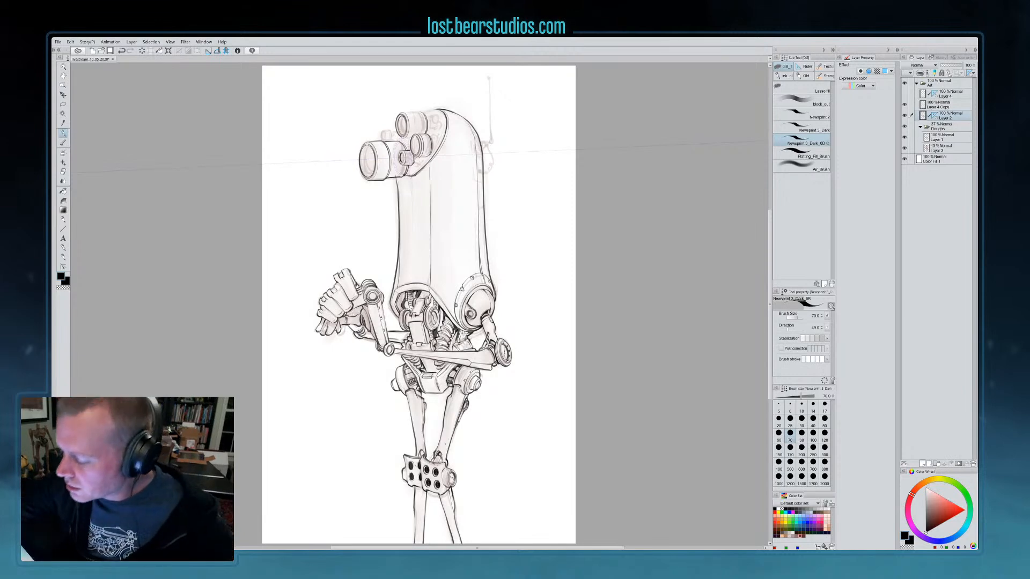
key(c)
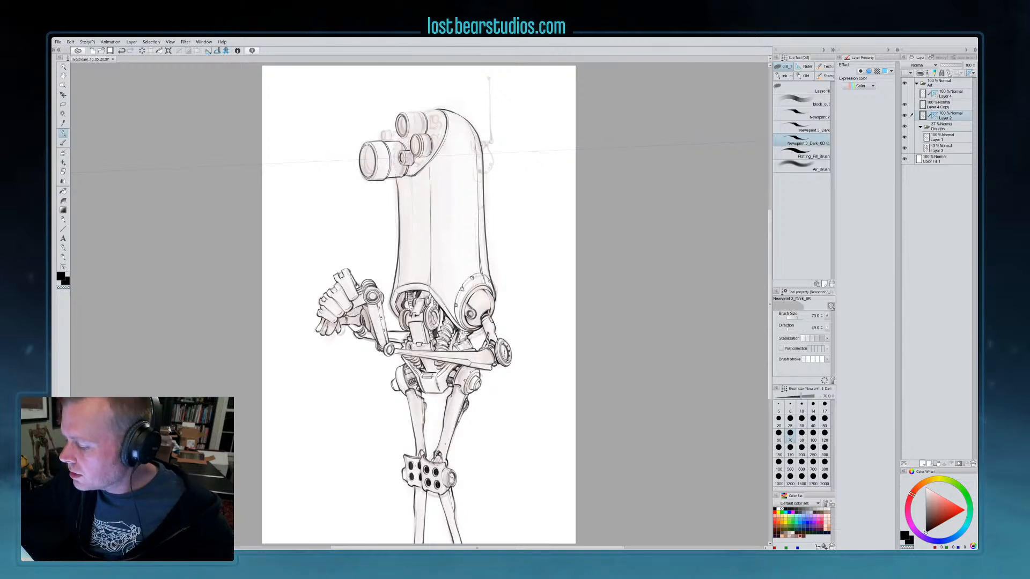
key(c)
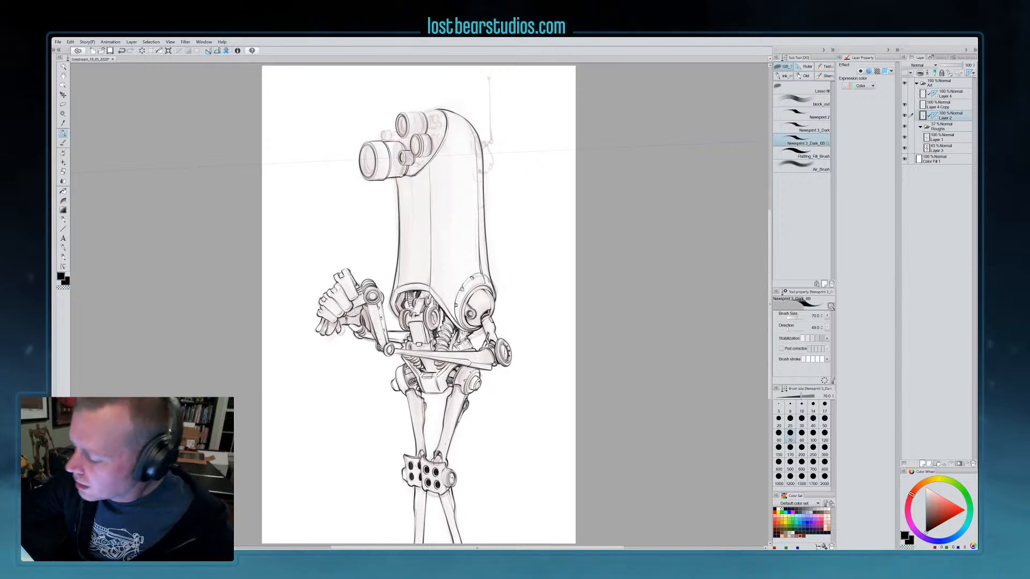
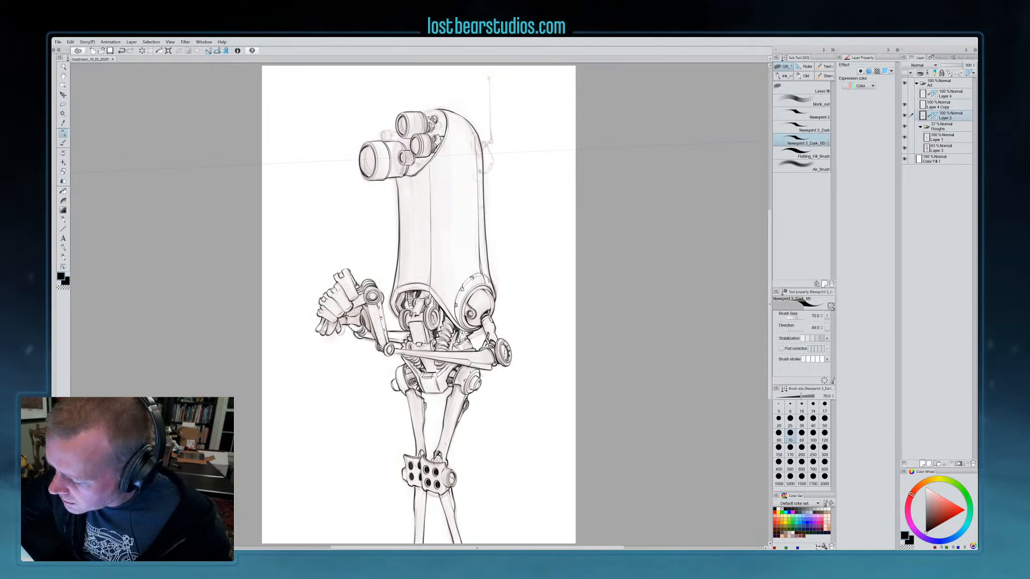
key(c)
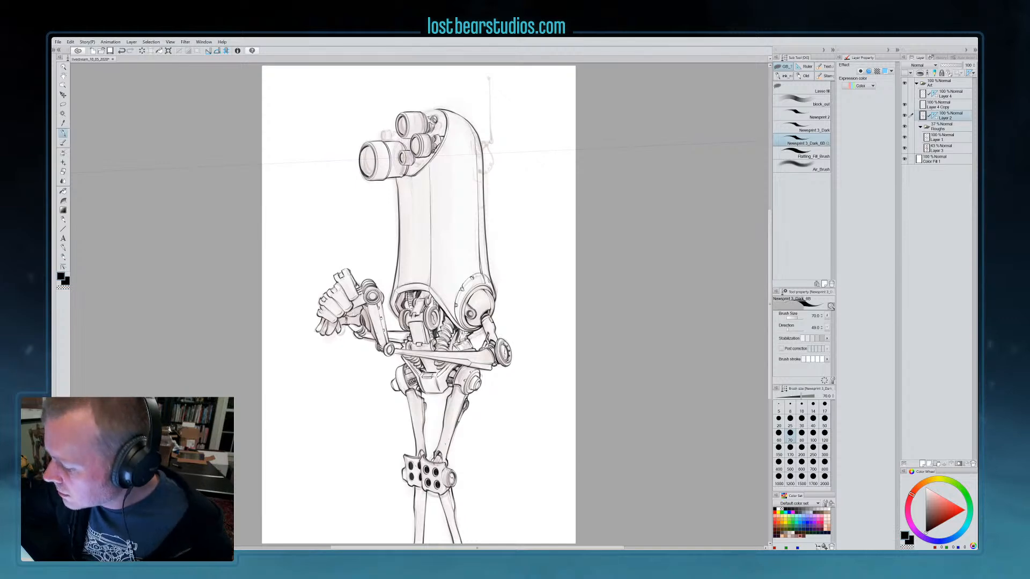
Fit the ellipse ruler to the small knob on top of the large lens and ink its rounded outline, undoing faulty strokes
drag(410, 146, 391, 124)
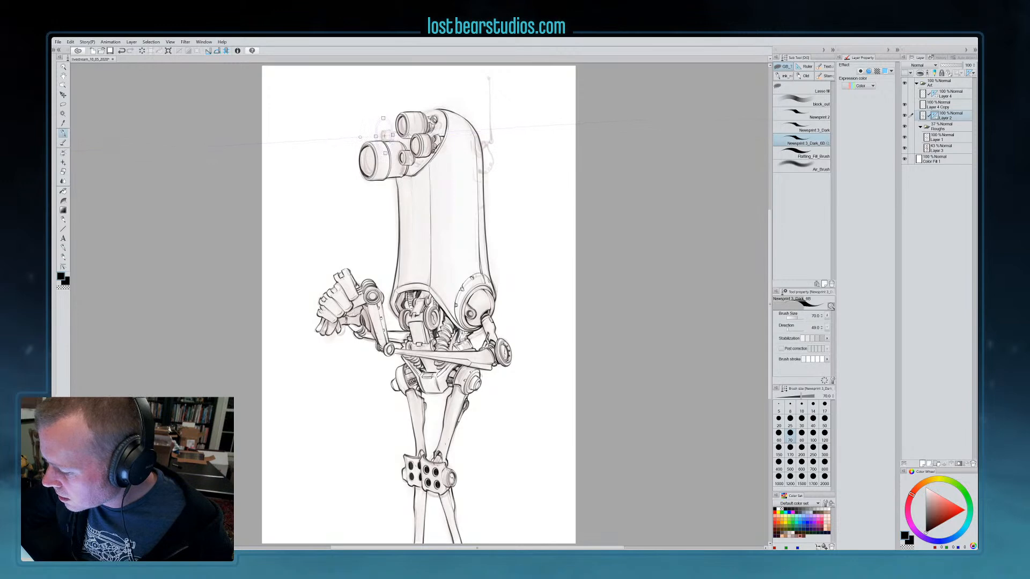
key(ctrl+2)
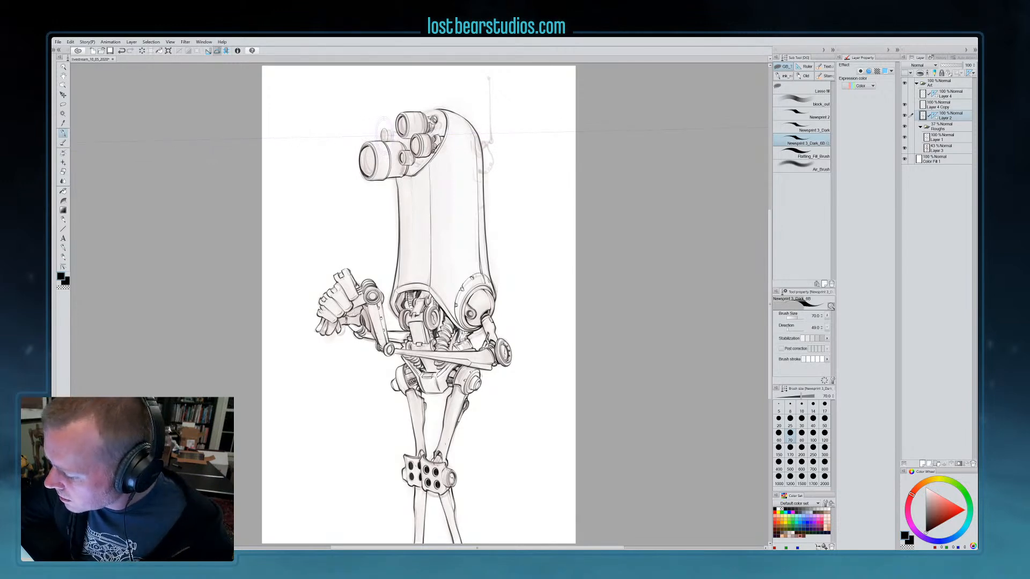
ctrl+click(392, 127)
click(391, 138)
key(ctrl+z)
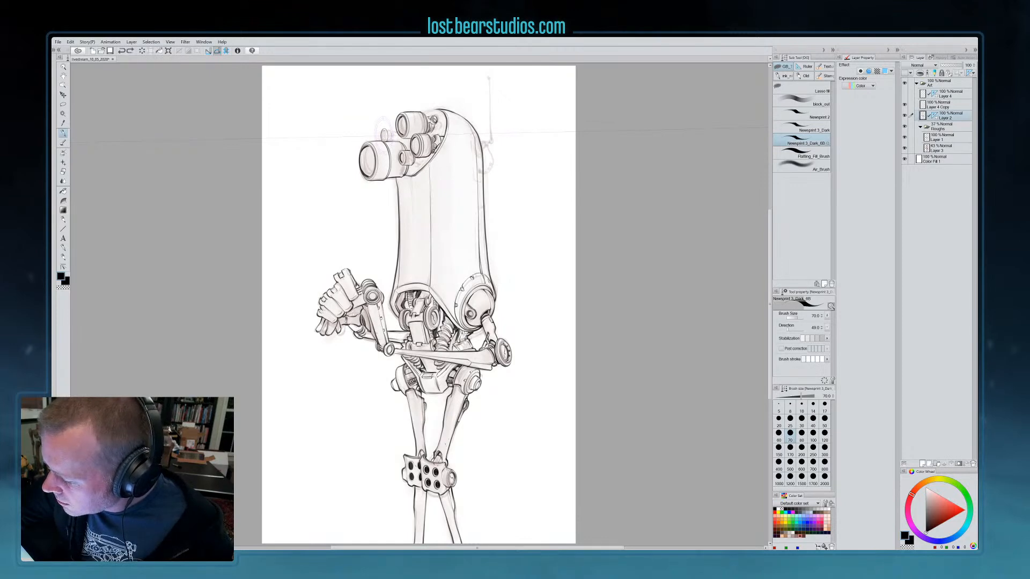
drag(384, 130, 392, 136)
ctrl+click(387, 138)
click(391, 153)
key(ctrl+z)
drag(390, 129, 392, 139)
ctrl+click(396, 130)
click(391, 137)
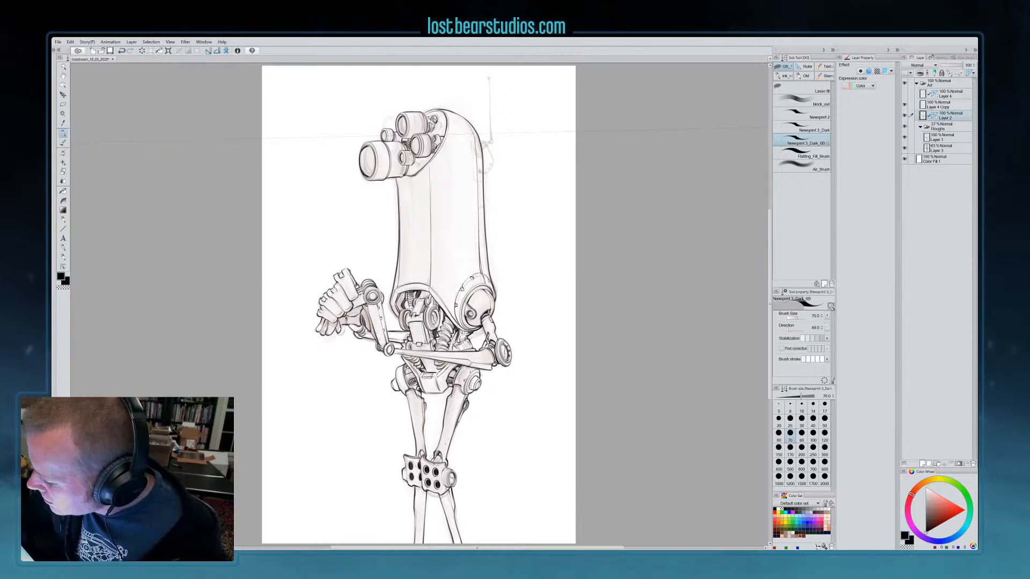
Move the ellipse ruler off the large lens knob and angle it toward the fittings at the shell's front edge, undoing faulty moves
drag(393, 135, 394, 128)
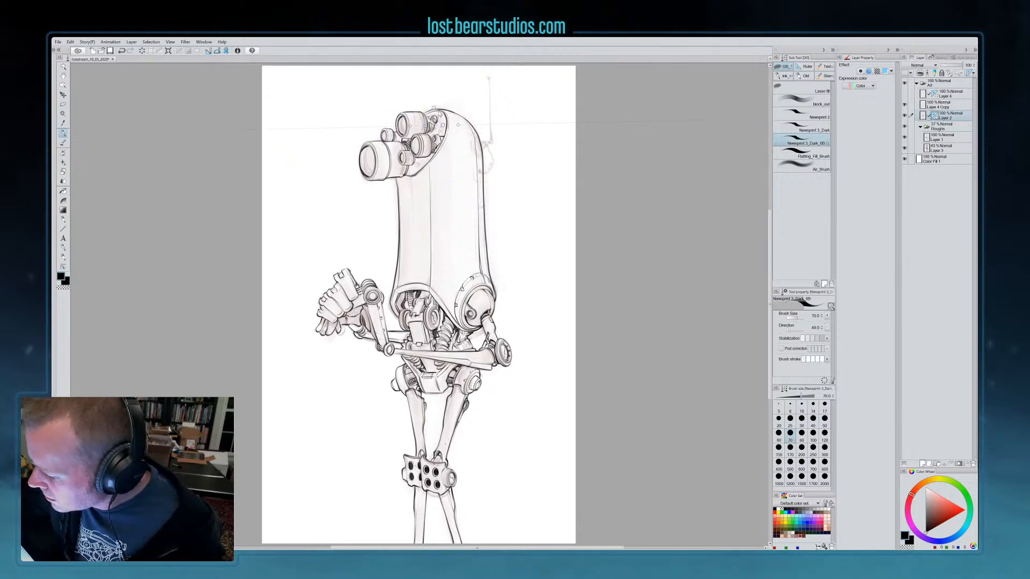
drag(458, 128, 457, 135)
click(923, 115)
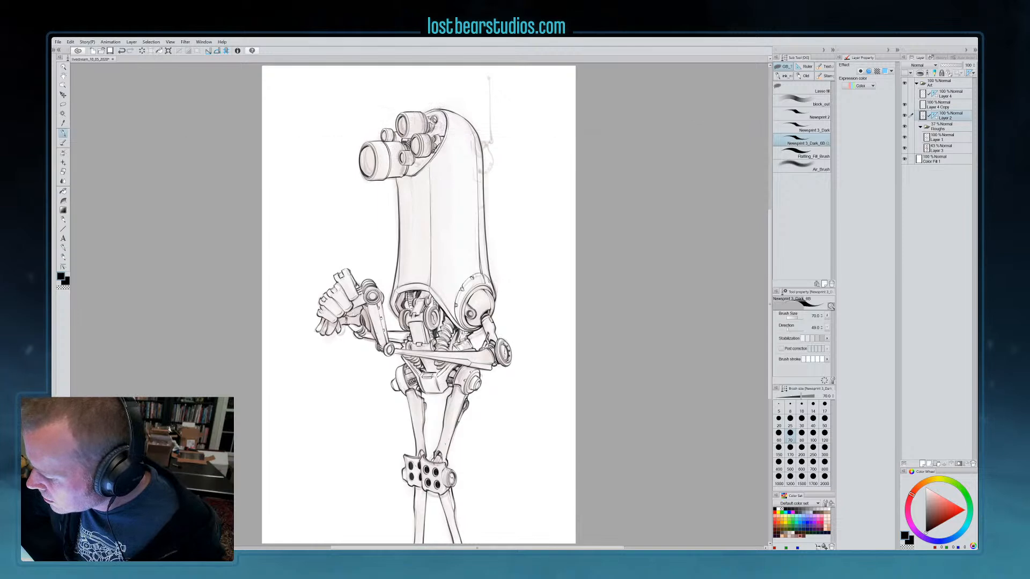
key(ctrl+2)
key(ctrl+z)
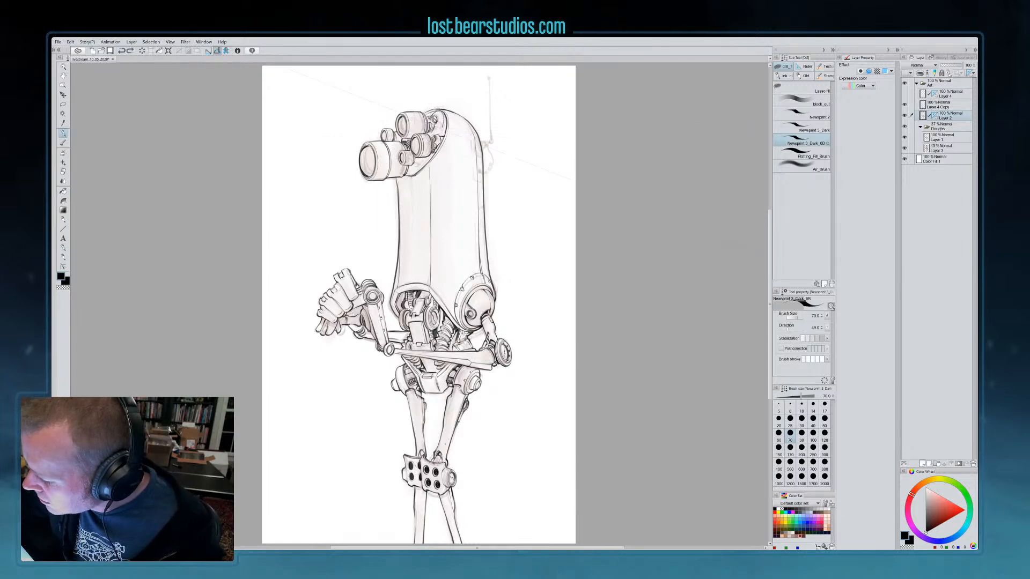
key(ctrl+z)
Fit the ellipse ruler to the small round fittings between the upper lens and the shell edge and ink their rims
drag(438, 118, 444, 135)
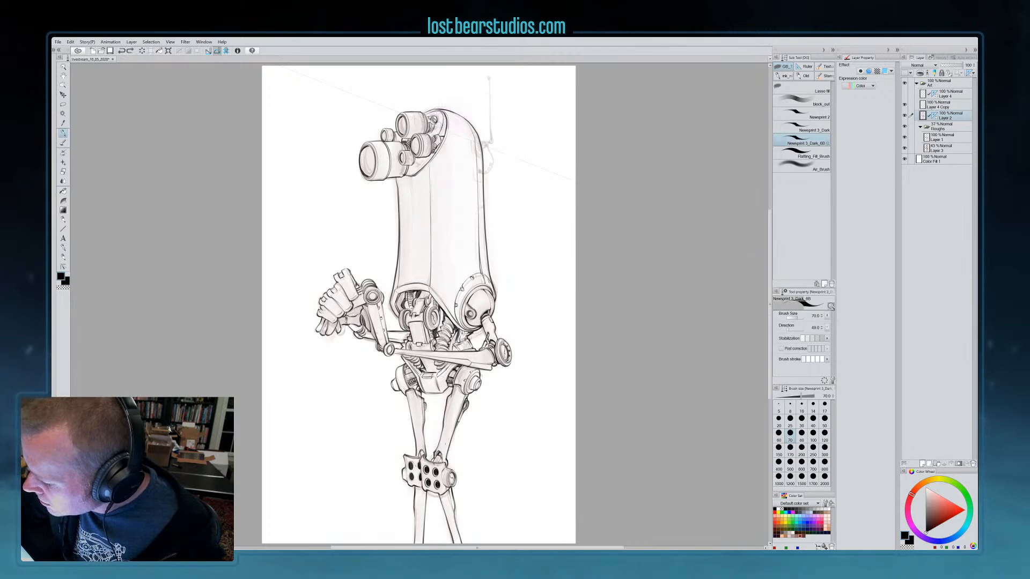
ctrl+click(441, 127)
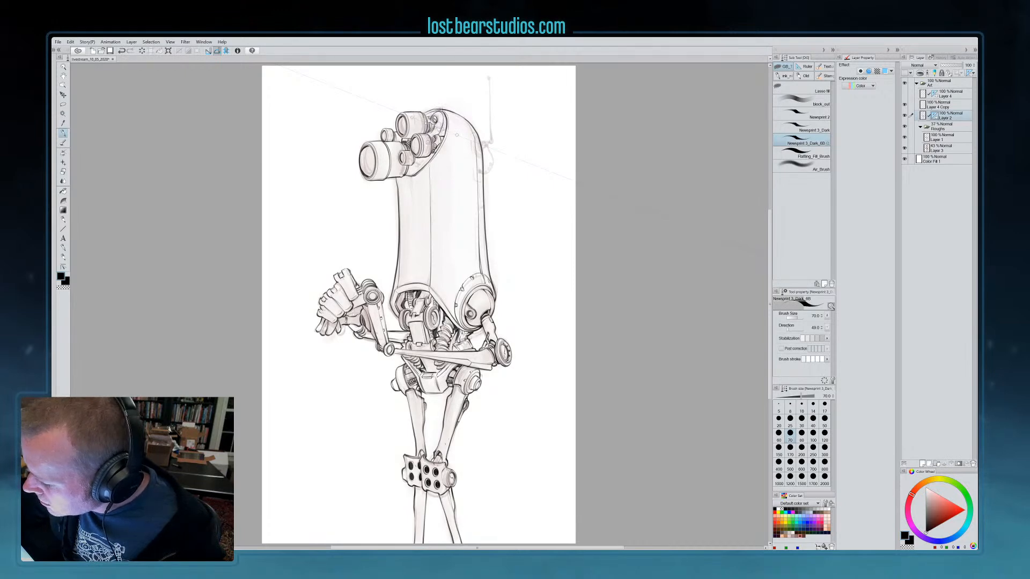
key(Delete)
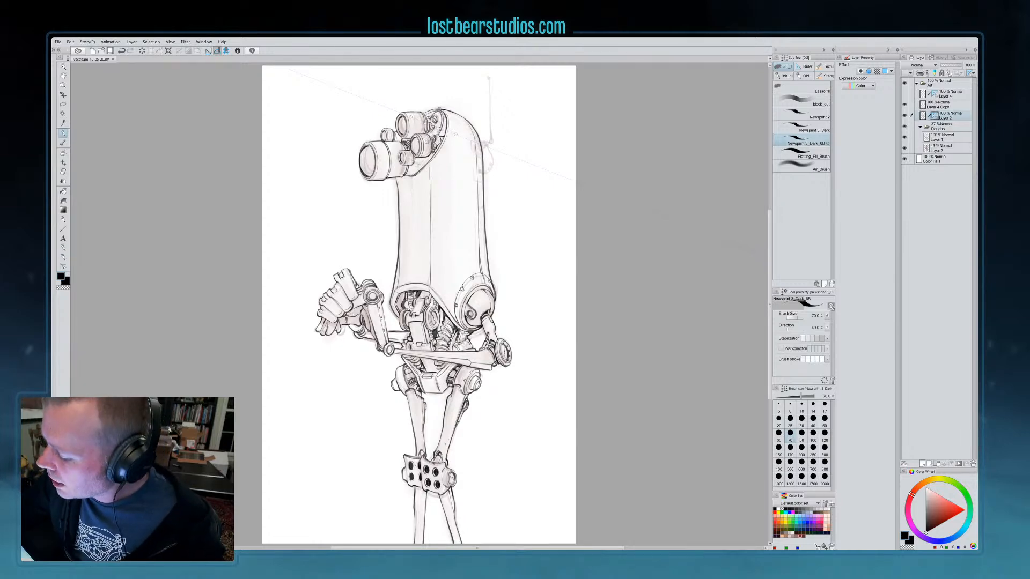
drag(447, 122, 456, 131)
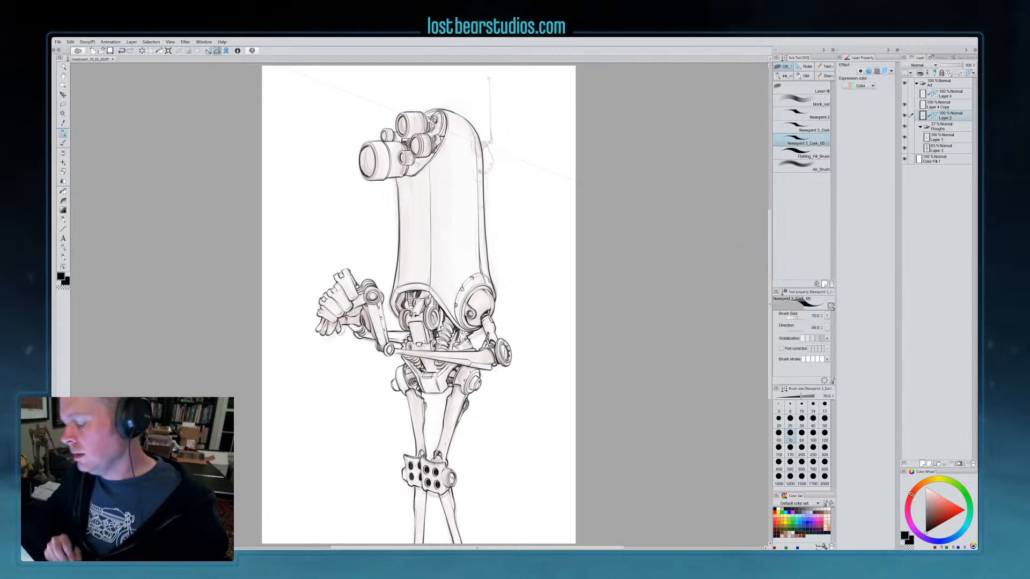
ctrl+click(439, 130)
drag(444, 121, 435, 134)
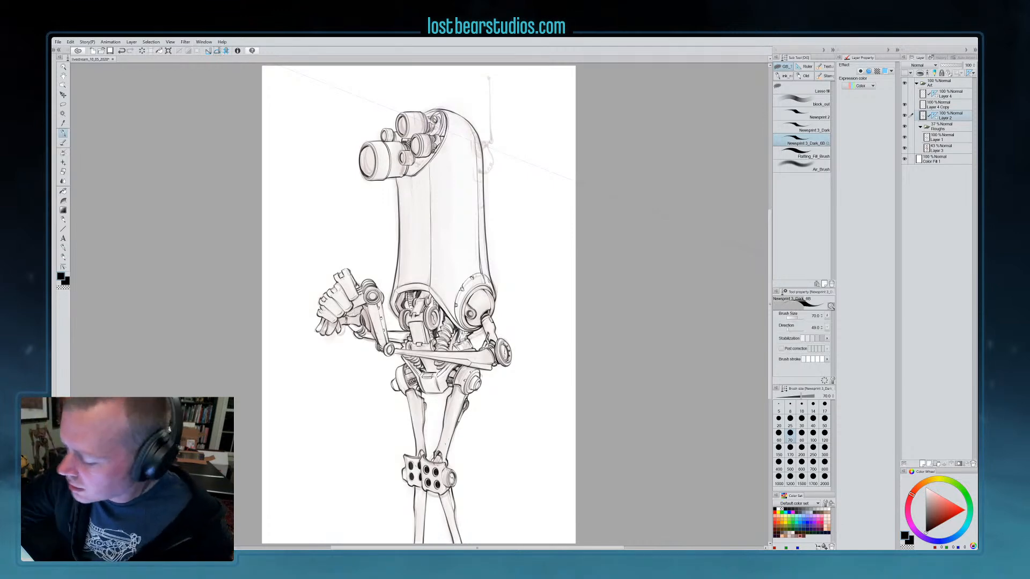
Darken and clean up the fittings behind the lenses, and ink the vertical seam down the front of the shell
key(ctrl+z)
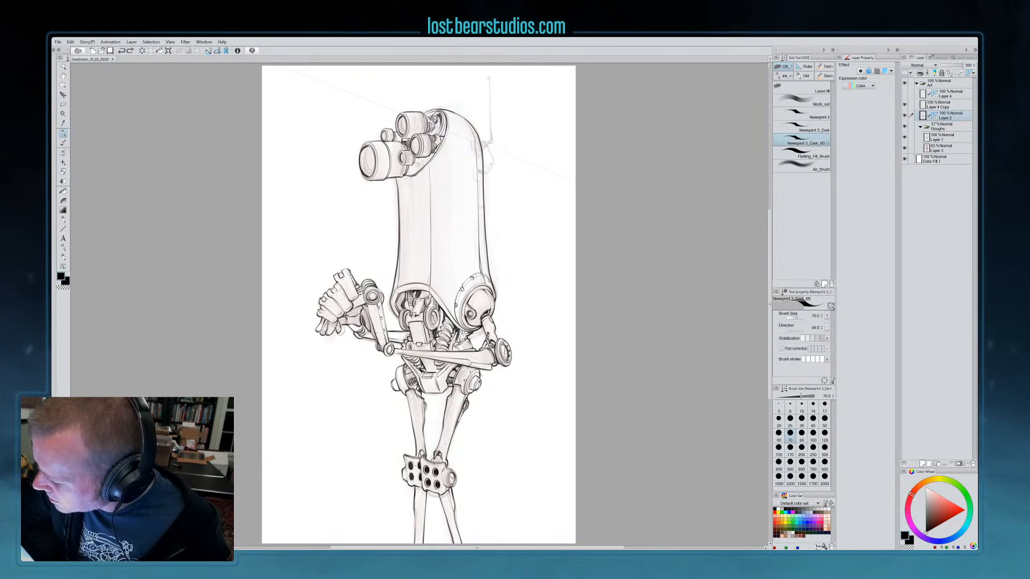
key(ctrl+y)
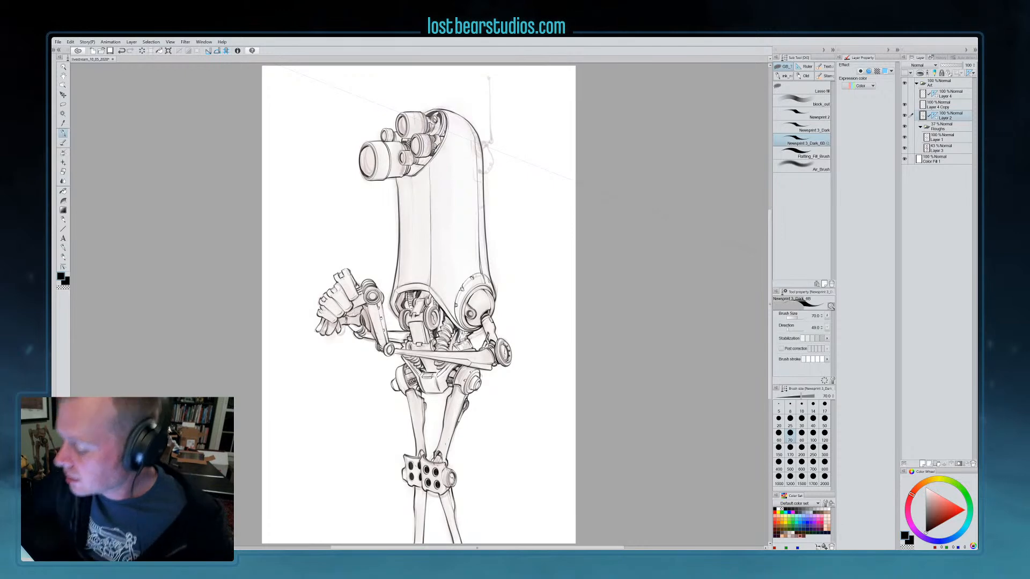
key(c)
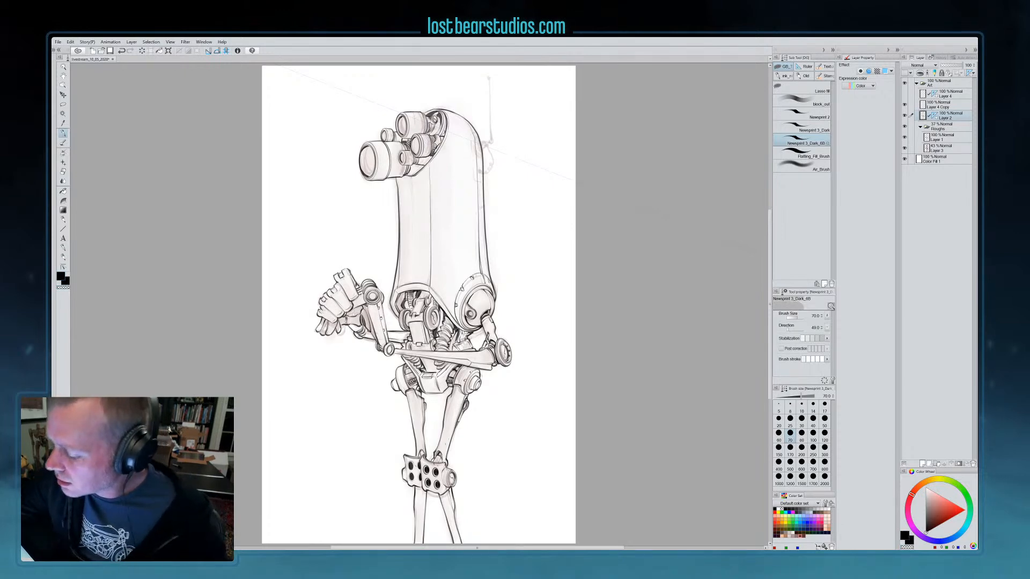
key(c)
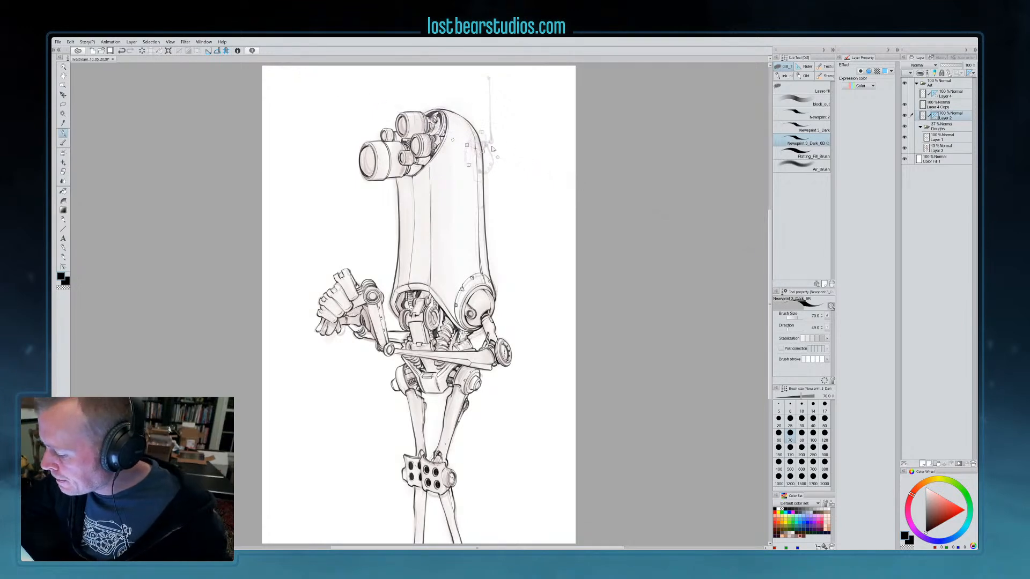
Fit the ellipse ruler to the round antenna socket on the shell's upper back edge and ink its outline, erasing overlapping lines
click(217, 51)
drag(472, 137, 476, 154)
key(c)
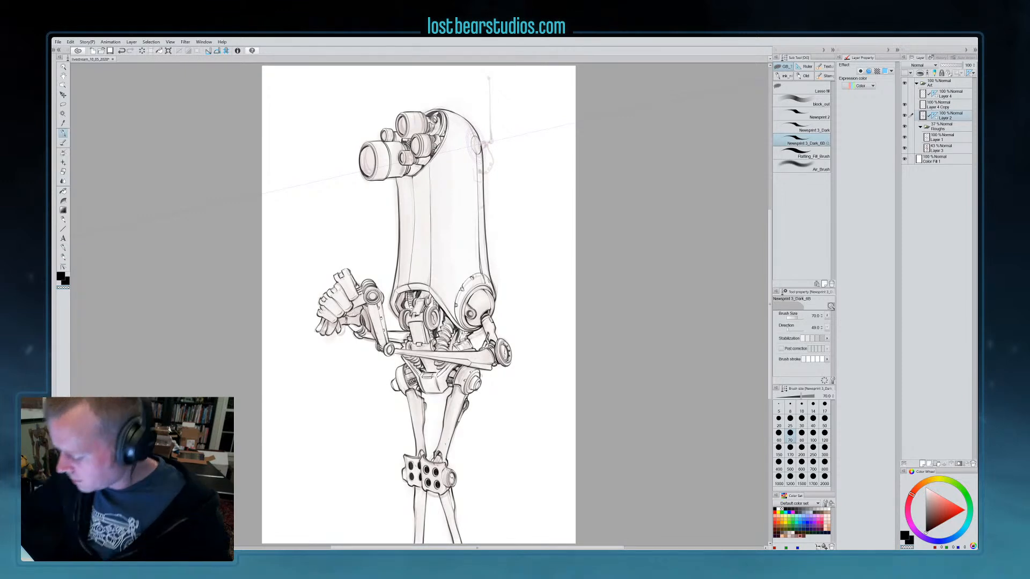
ctrl+click(481, 137)
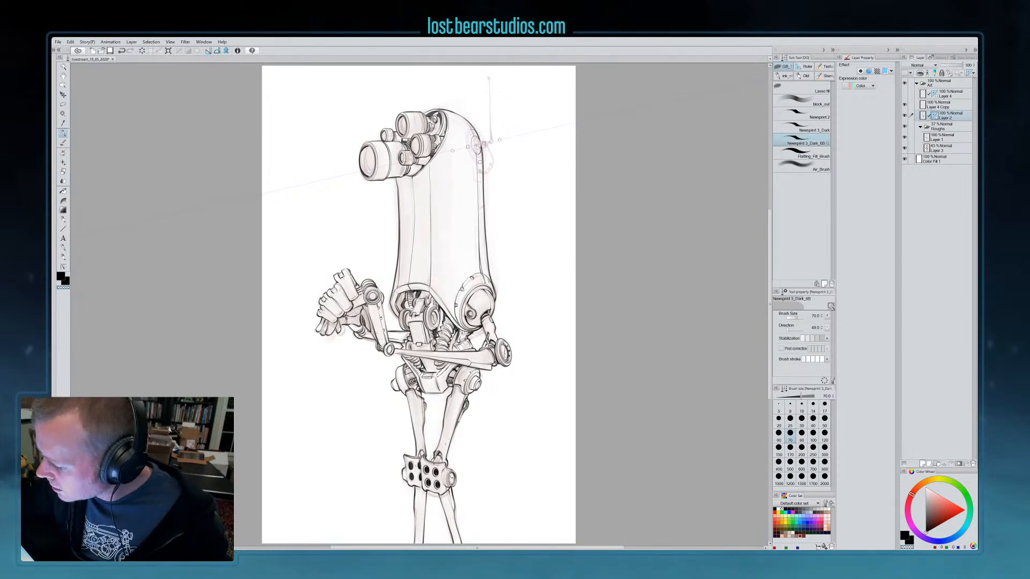
click(217, 51)
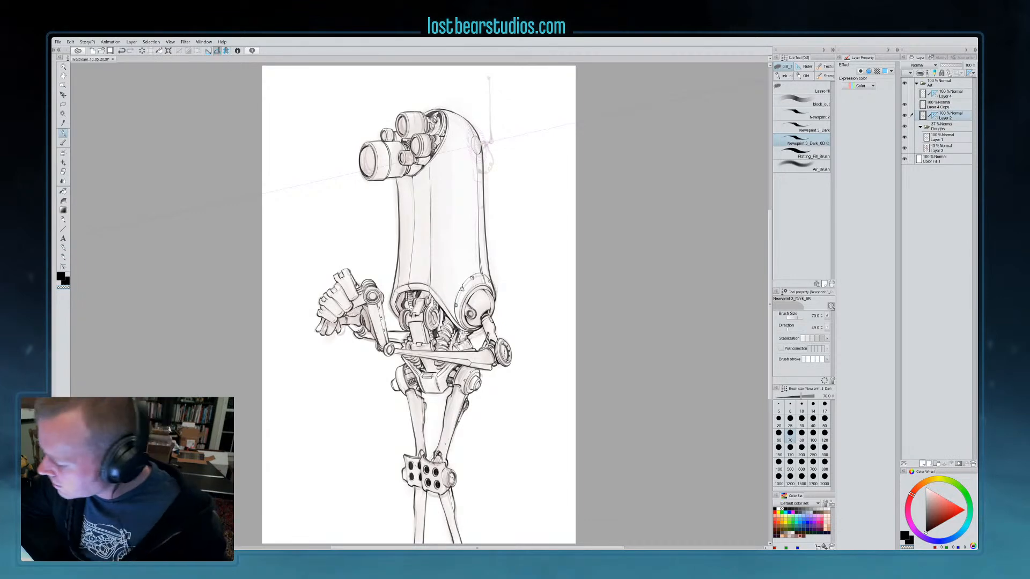
key(c)
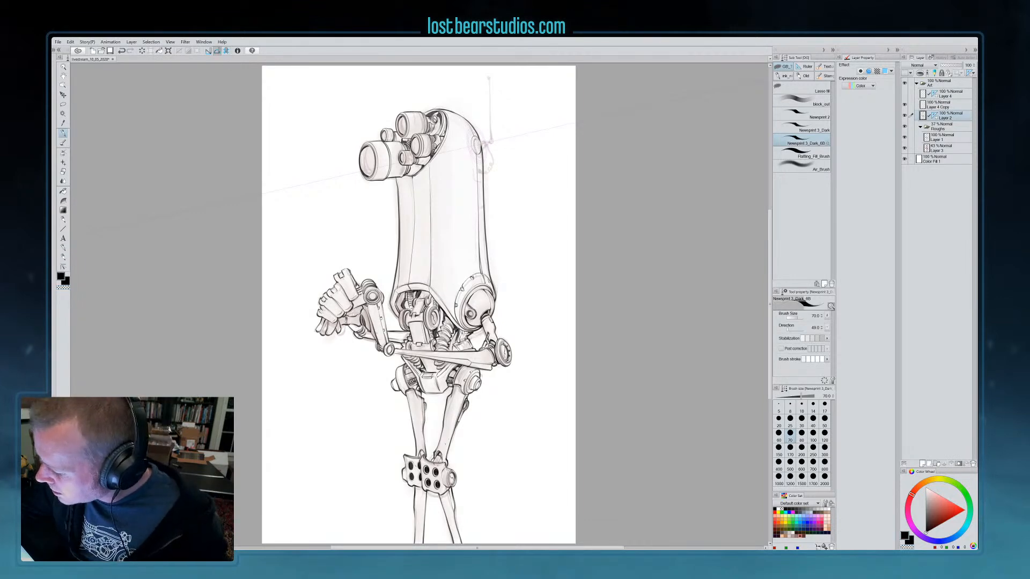
key(c)
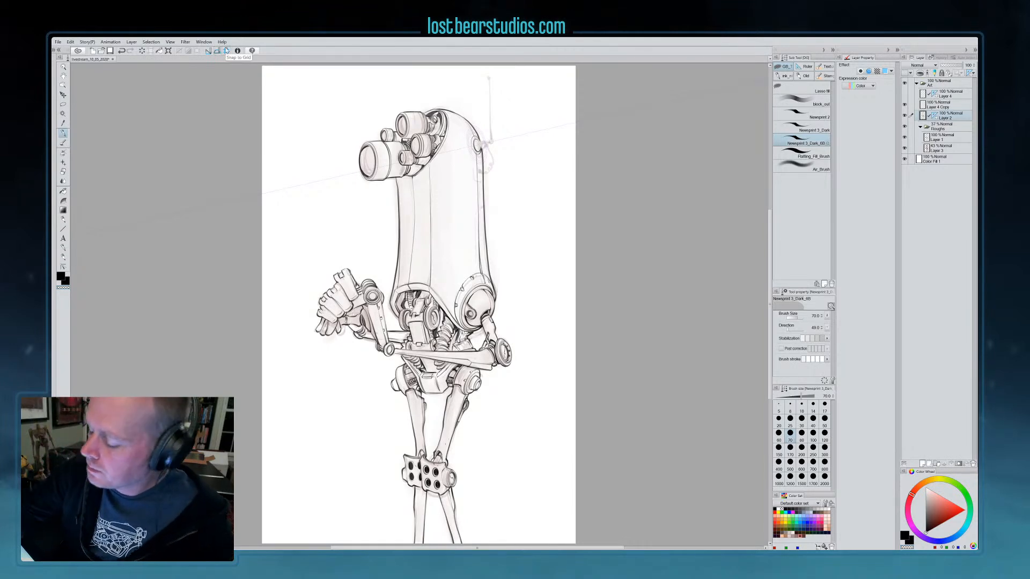
key(c)
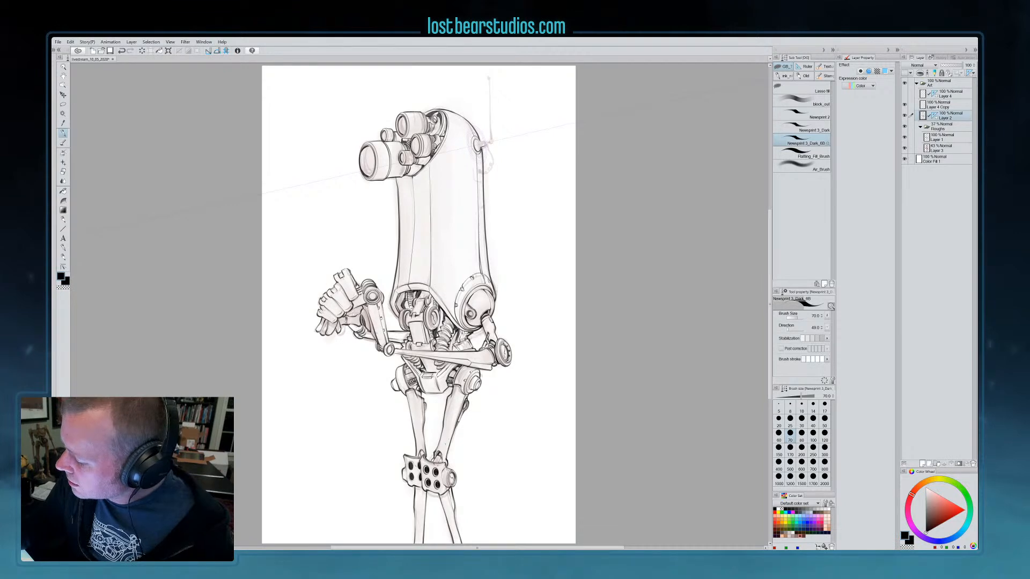
Tilt and shrink the ellipse ruler around the antenna's base knob behind the socket and ink its rounded outline
ctrl+click(483, 141)
drag(484, 141, 513, 151)
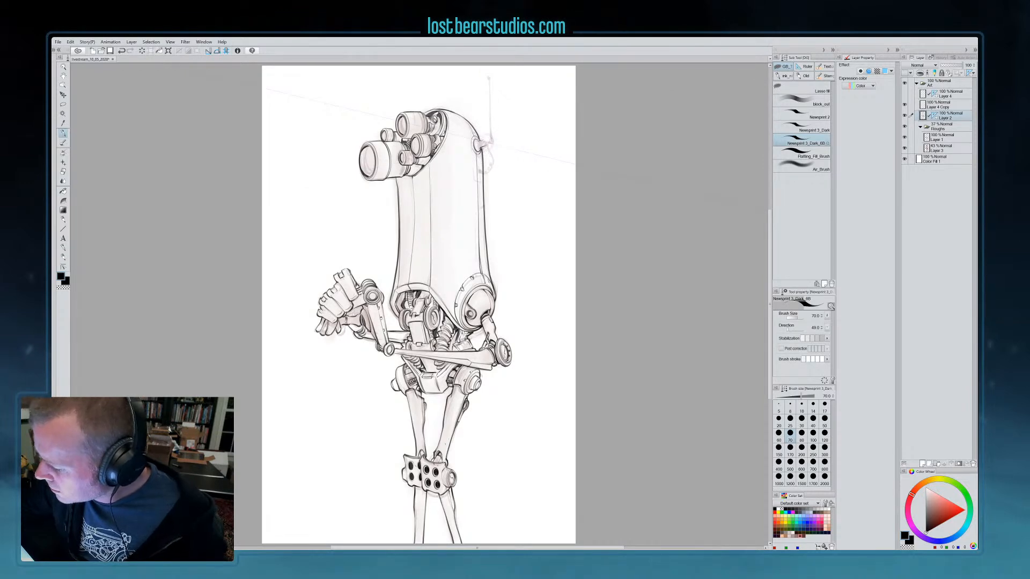
click(225, 51)
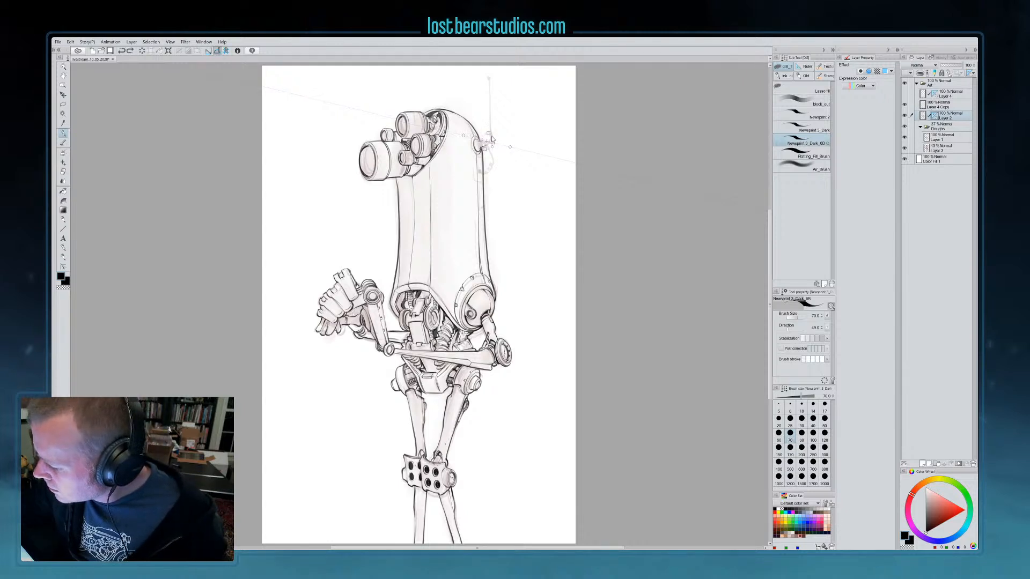
ctrl+click(490, 145)
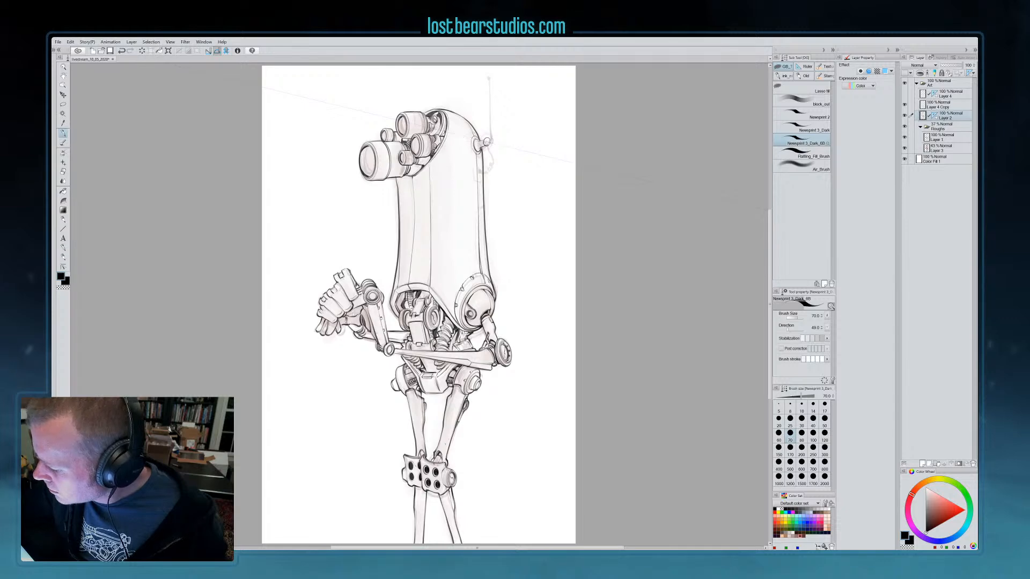
ctrl+click(491, 145)
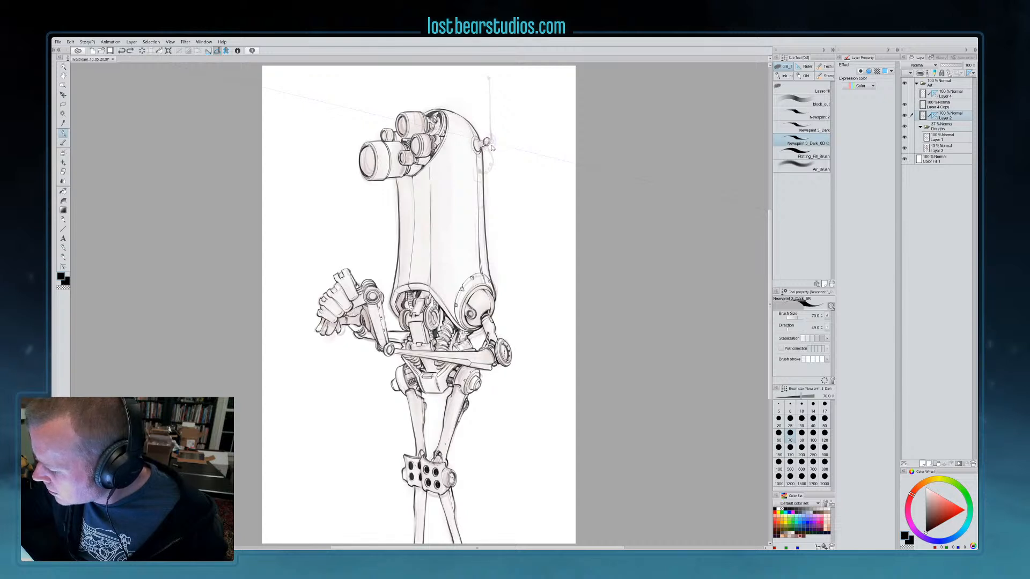
drag(491, 141, 490, 141)
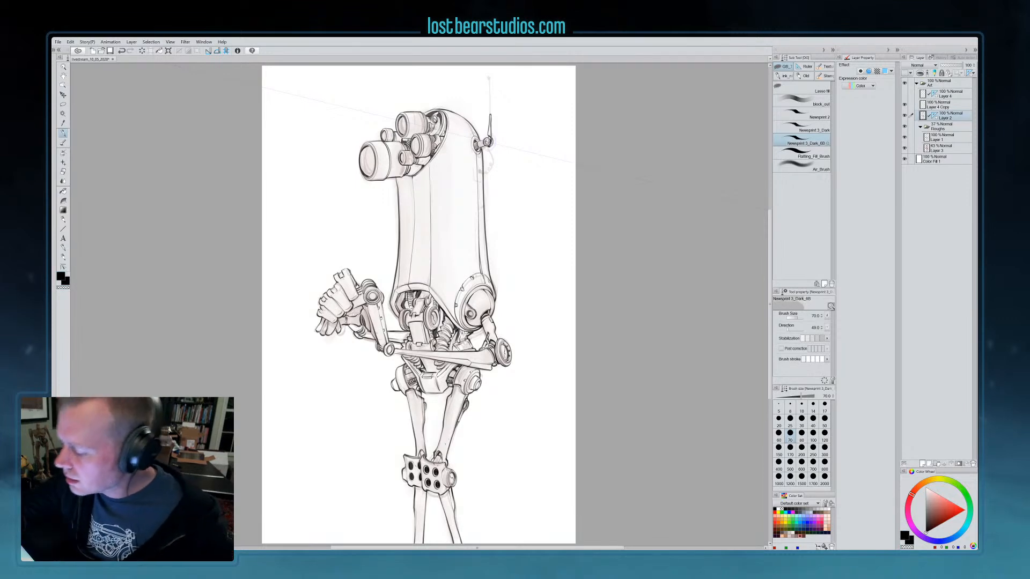
Ink the thin ball-tipped antenna and the coiled cable below its base, plus the panel lines along the shell's back edge
key(c)
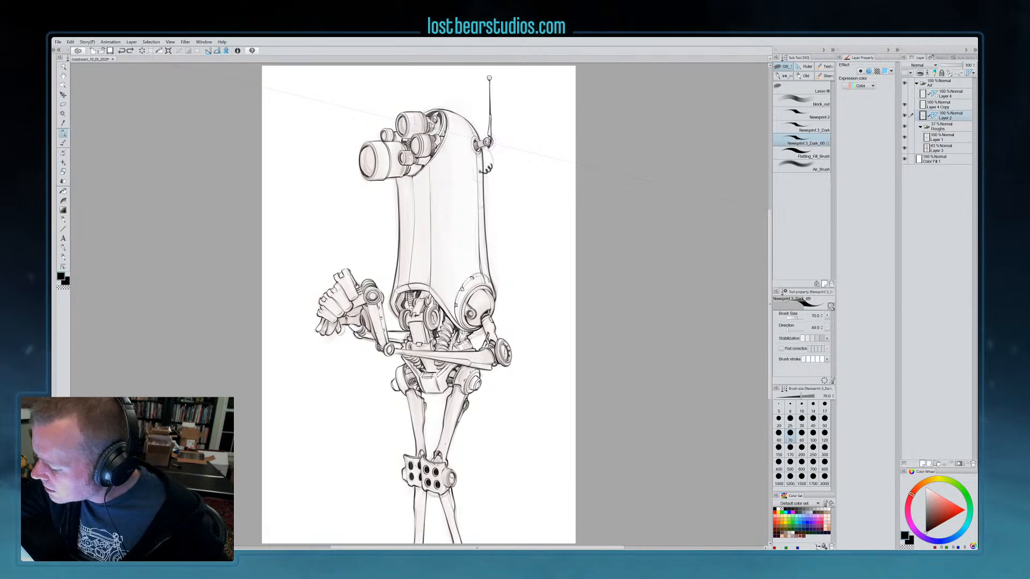
drag(488, 147, 490, 156)
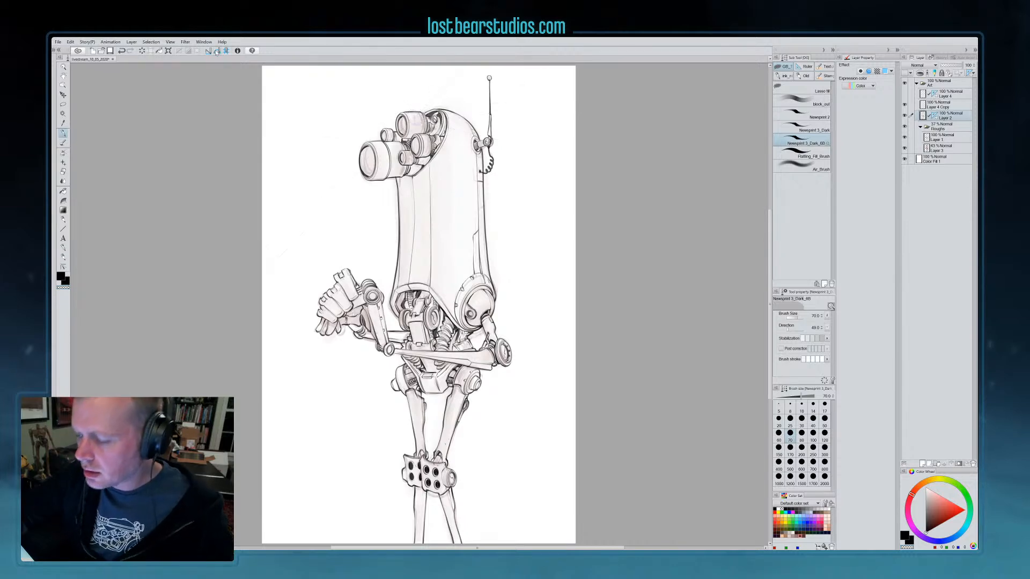
key(c)
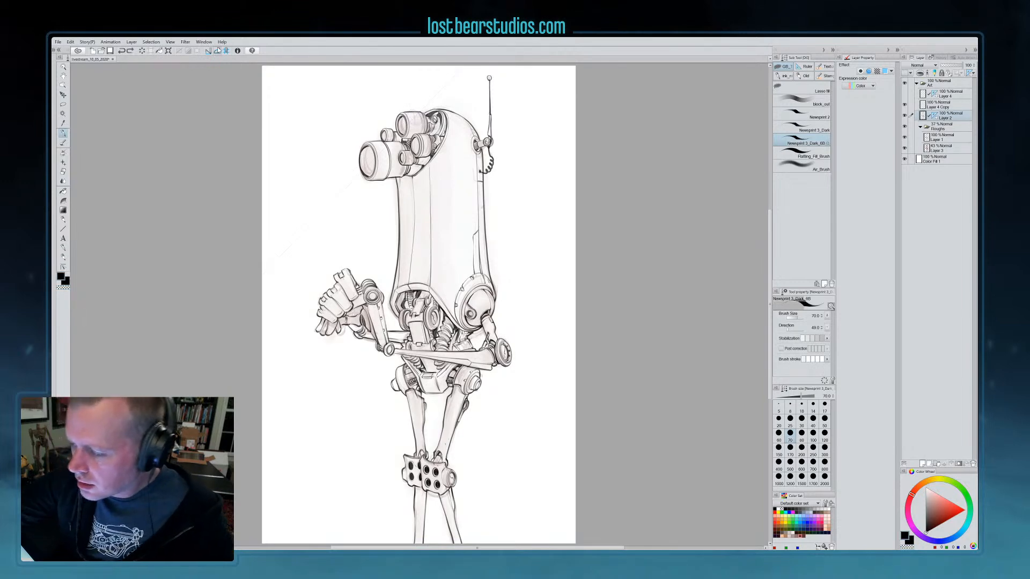
Move the ellipse ruler to the top of the upper lens barrel and try inking a small knob there, undoing the faulty strokes
drag(413, 115, 416, 120)
ctrl+click(416, 120)
drag(416, 116, 418, 113)
key(ctrl+z)
key(c)
key(ctrl+z)
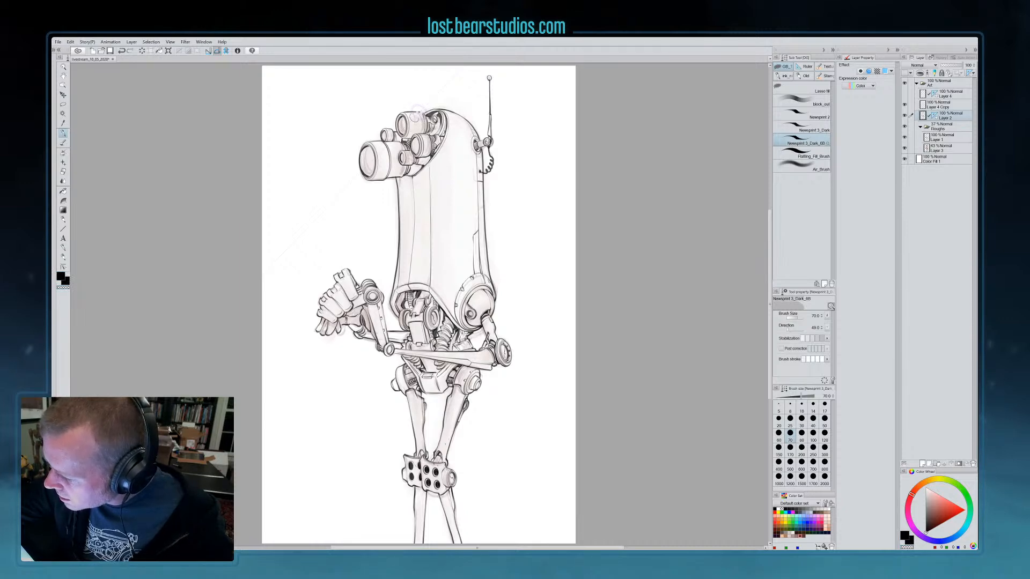
key(c)
drag(416, 116, 419, 112)
key(ctrl+z)
key(ctrl+z)
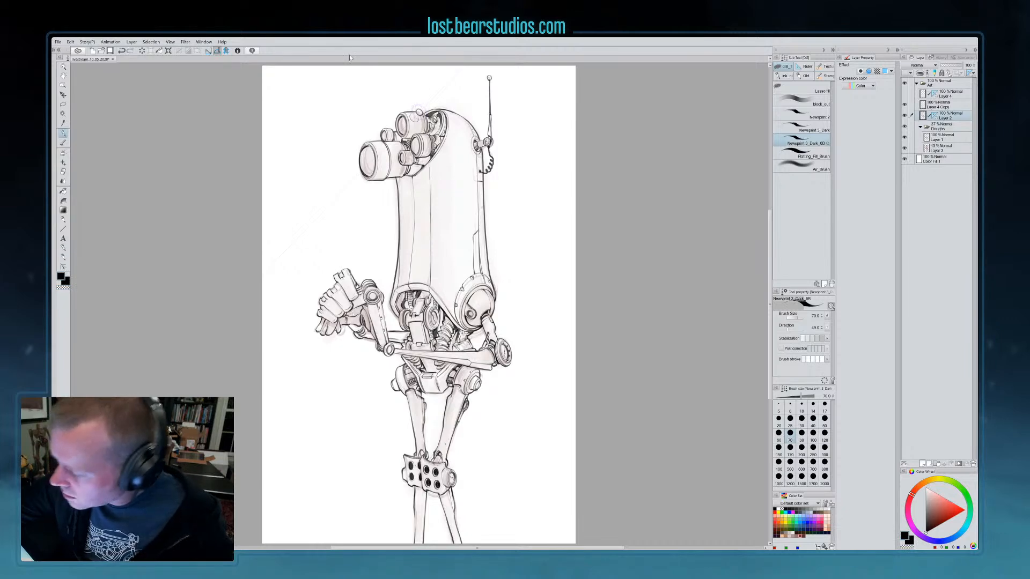
Refit the ellipse ruler to the small knob on the upper lens and ink its rounded outline, undoing faulty strokes
ctrl+click(419, 112)
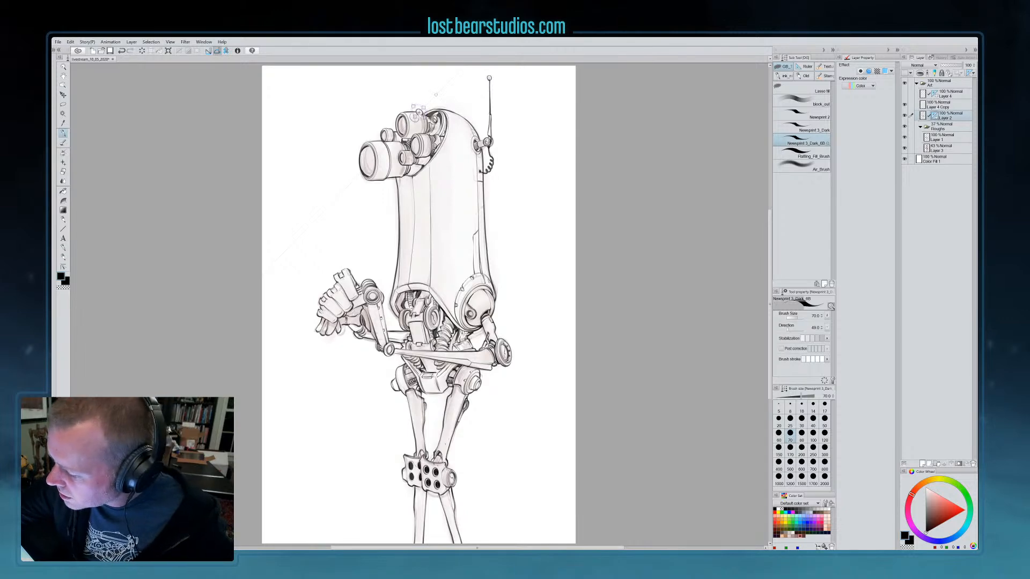
drag(419, 112, 415, 114)
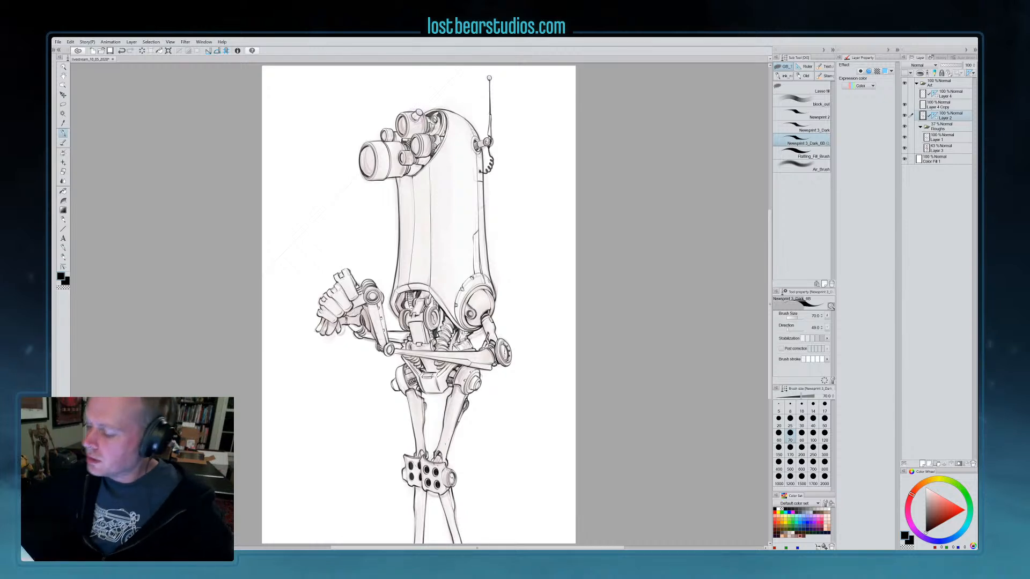
drag(414, 113, 422, 112)
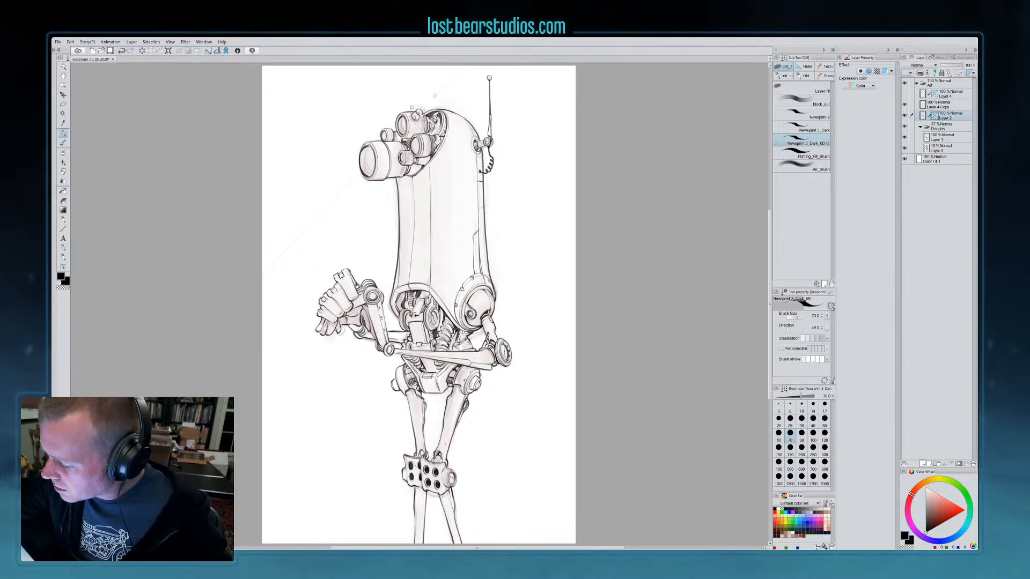
click(217, 51)
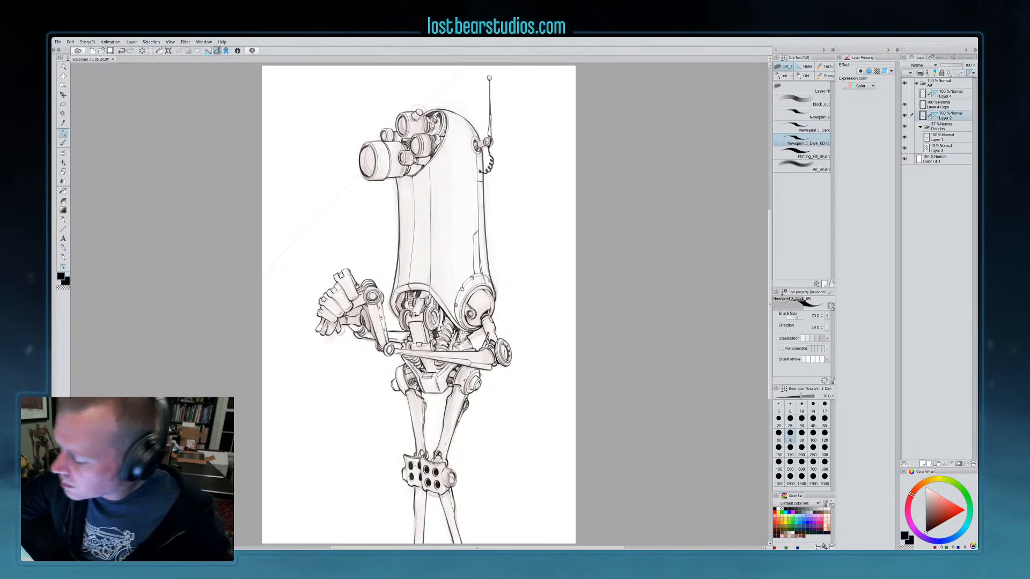
key(ctrl+z)
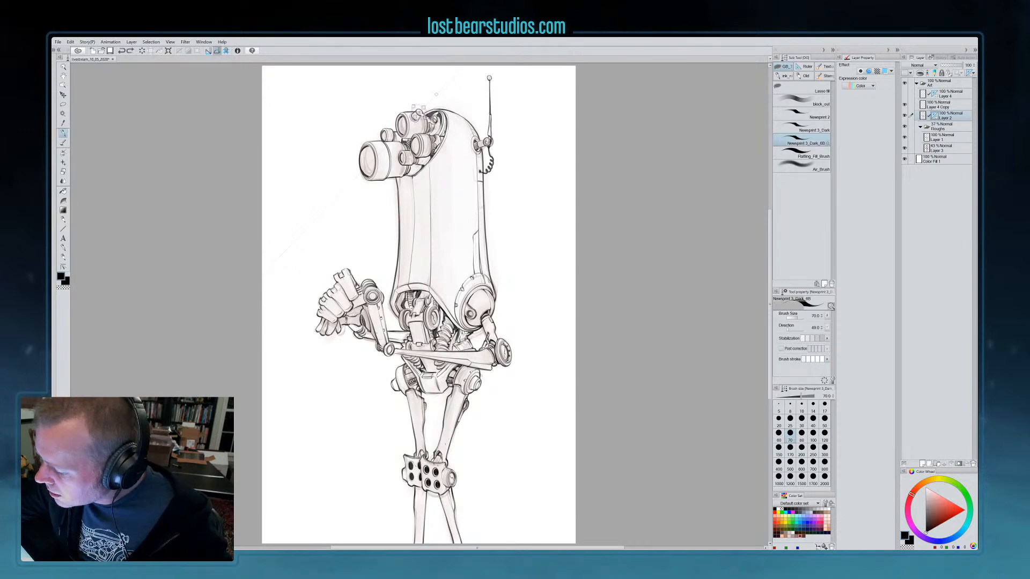
drag(415, 111, 419, 107)
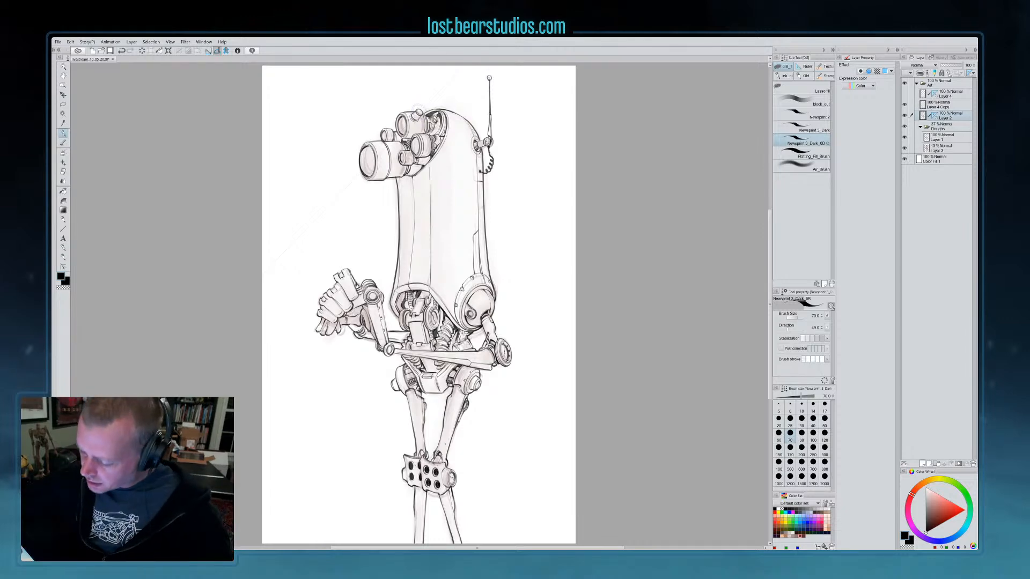
key(ctrl+z)
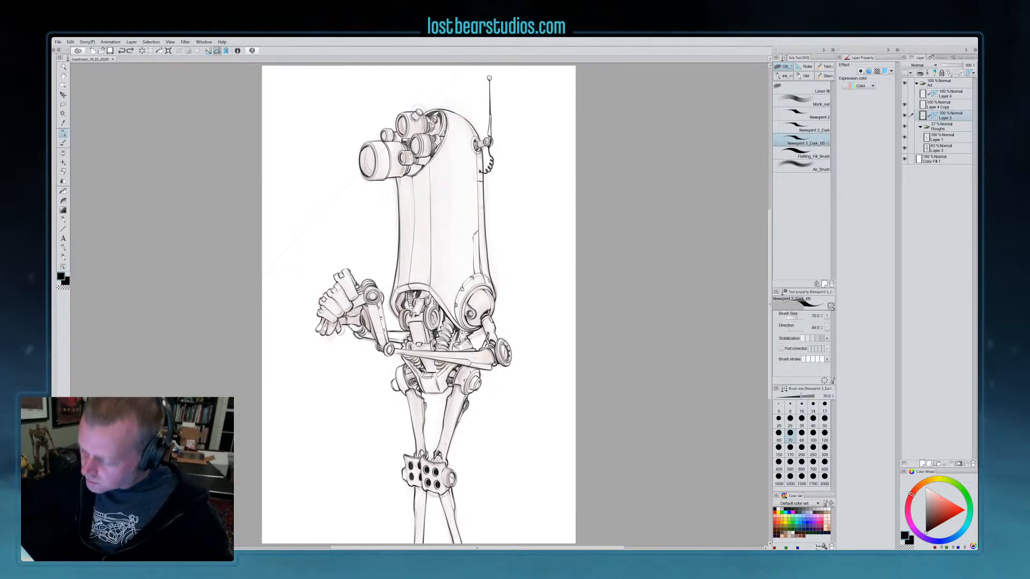
Merge the Layer 4 Copy linework into Layer 2, and collapse and hide the Roughs folder
key(ctrl+2)
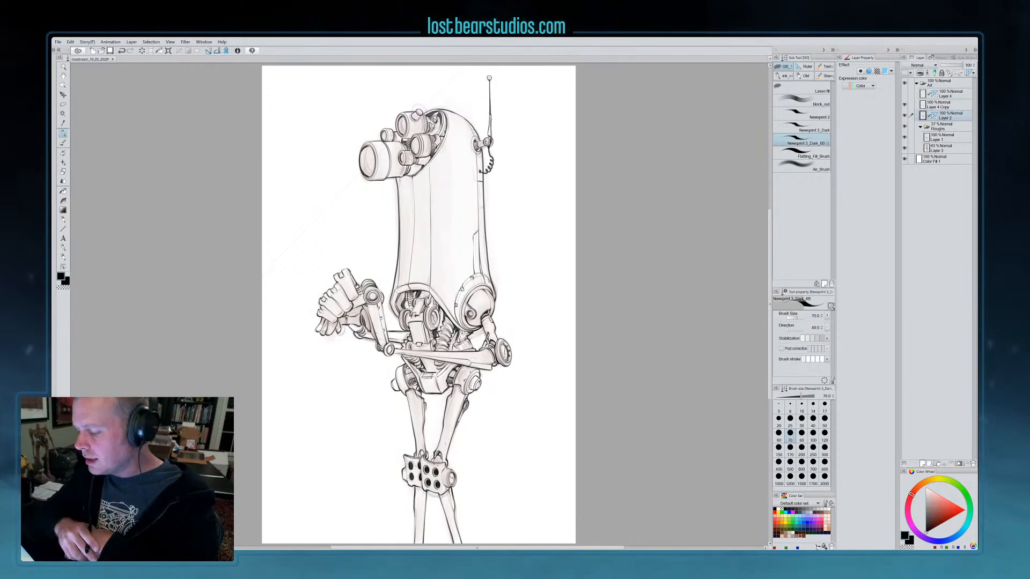
click(905, 106)
click(905, 105)
click(938, 105)
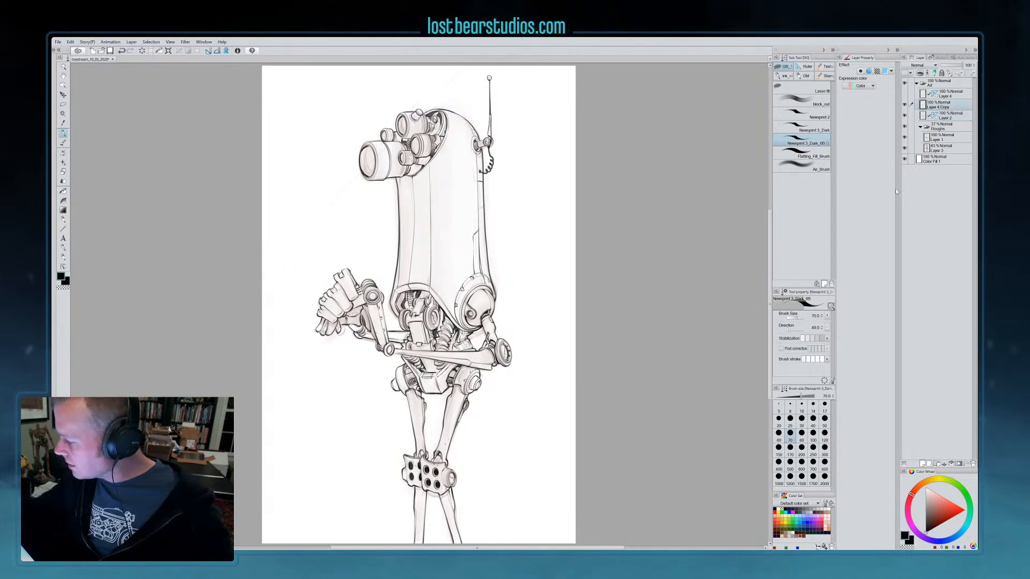
click(951, 463)
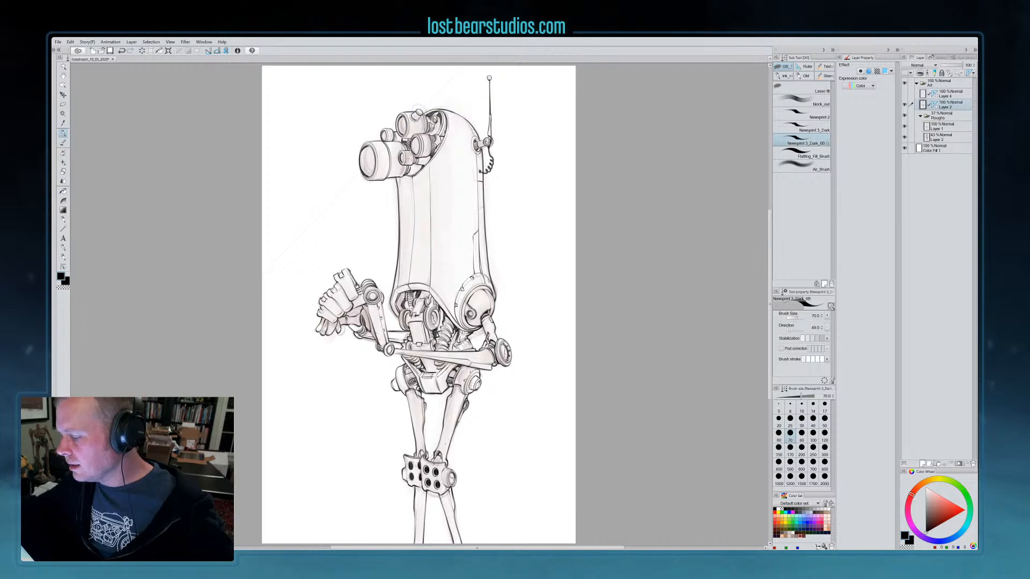
click(921, 116)
click(904, 115)
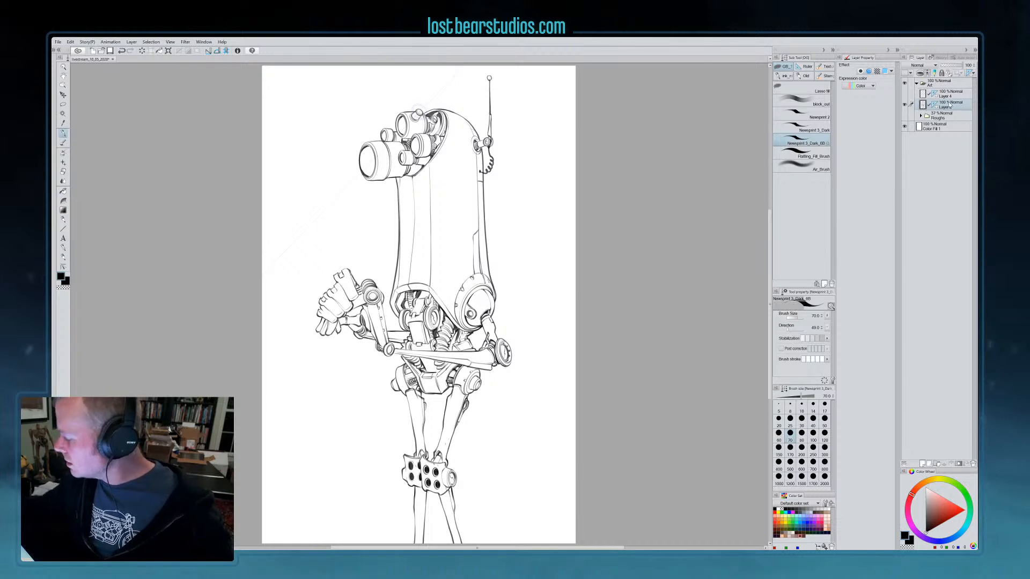
Add a new layer beneath the linework and fill the background, the leg gap, the arm gap and the antenna cable gap with dusty pink
click(922, 463)
key(ctrl+[)
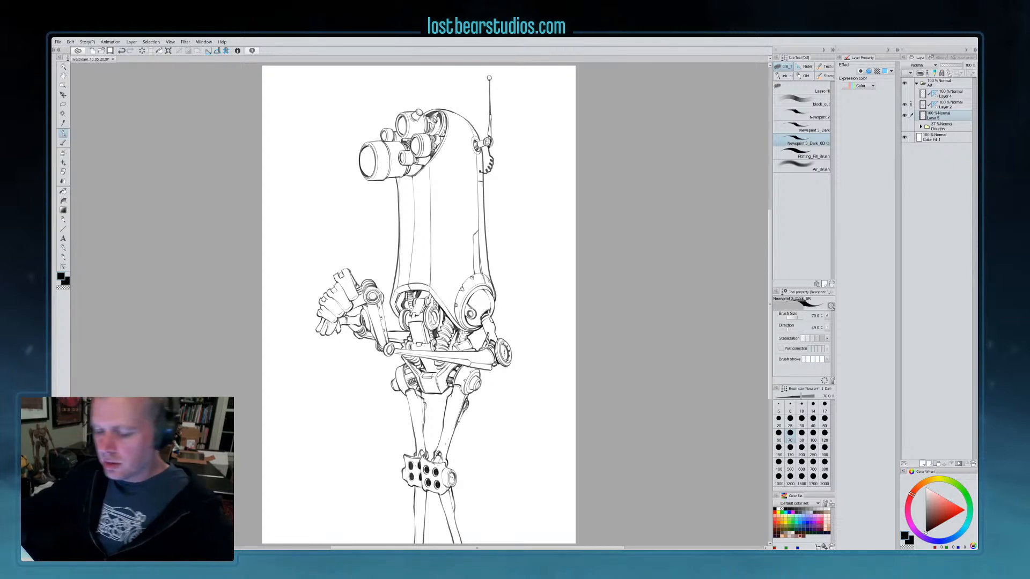
key(g)
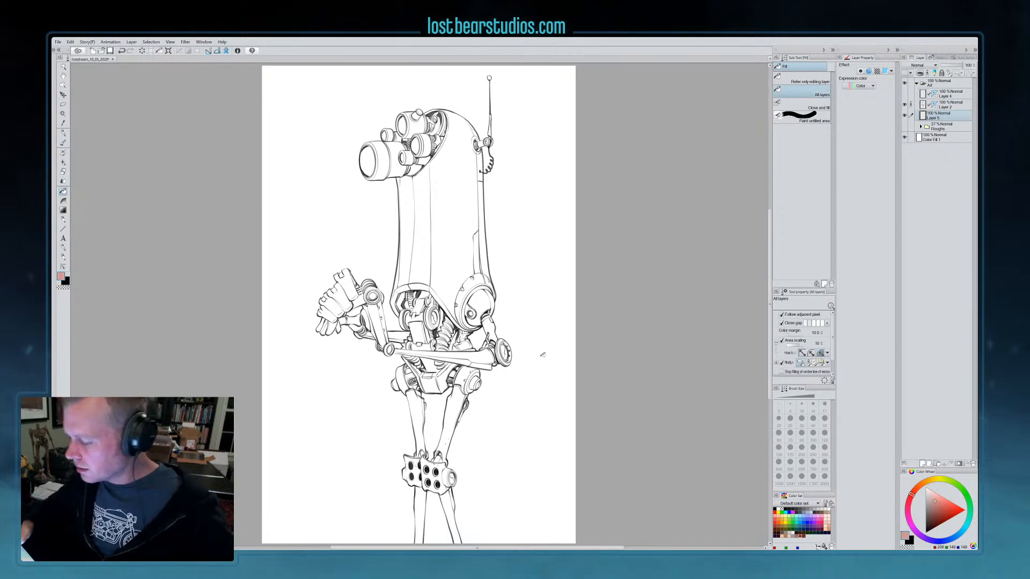
click(521, 415)
click(441, 403)
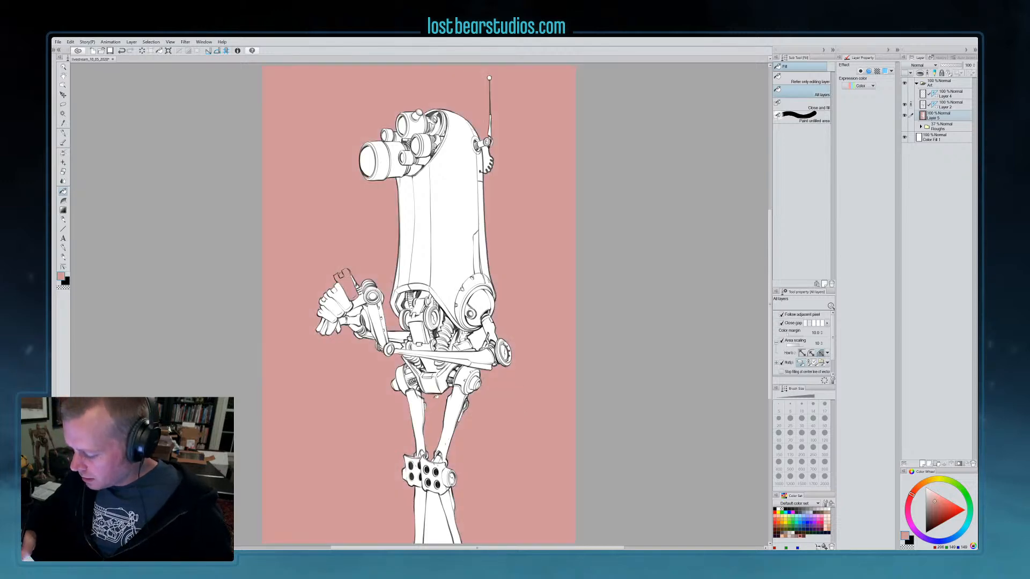
click(483, 333)
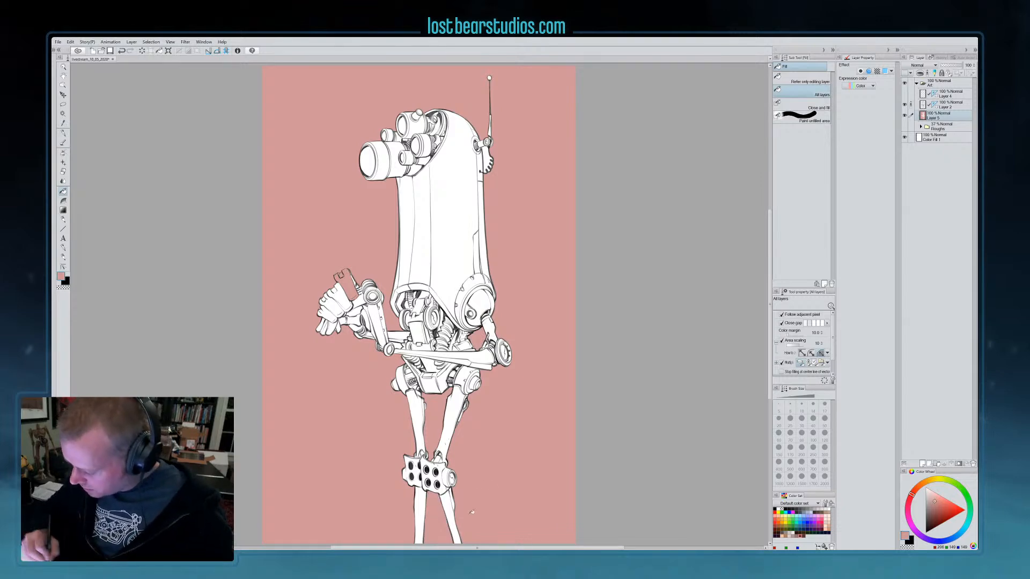
click(486, 161)
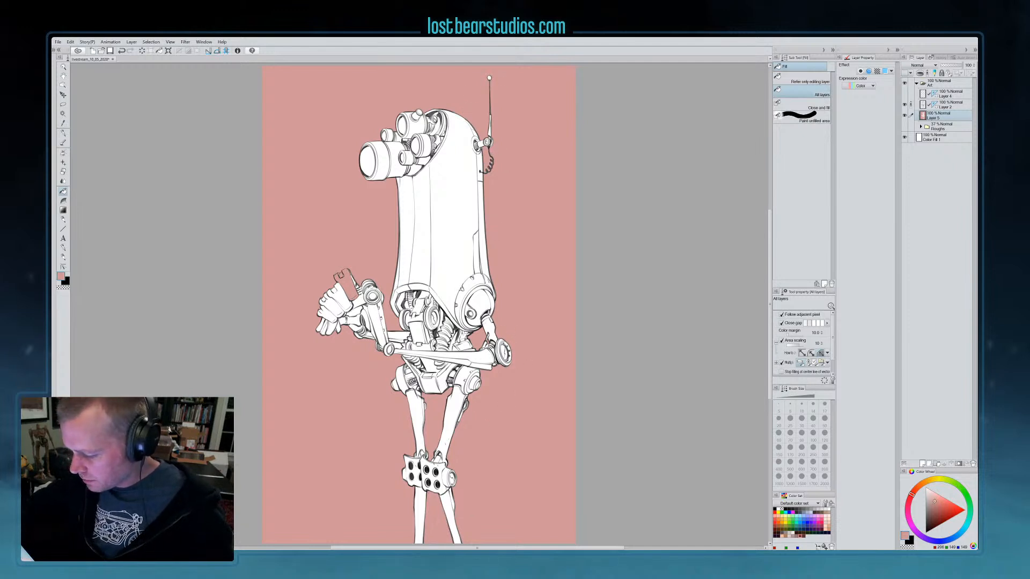
Convert the background fill into an inverted layer mask so pink covers the robot, and brush in the missing raised finger with Flatting_Fill_Brush
ctrl+click(922, 115)
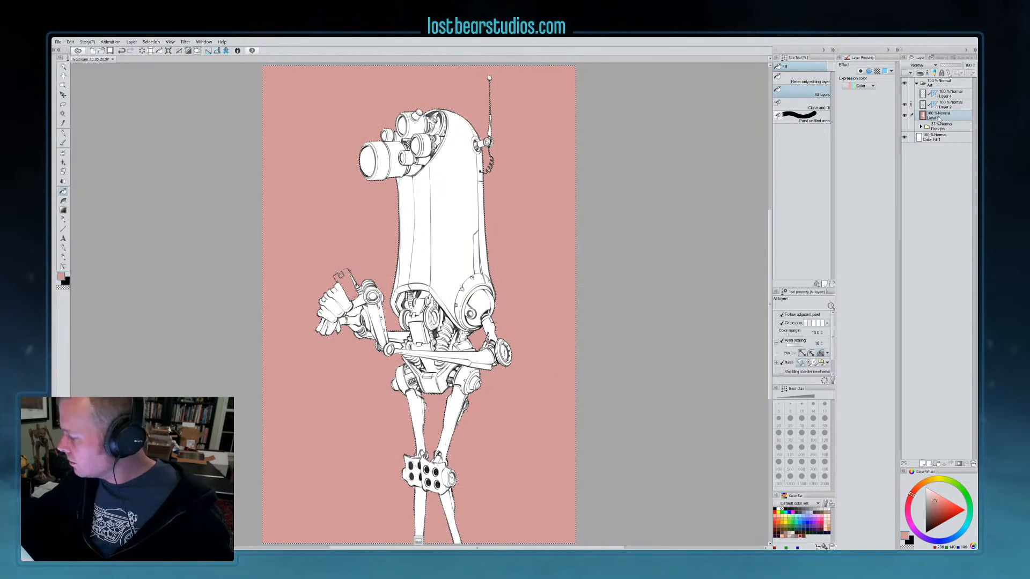
click(958, 464)
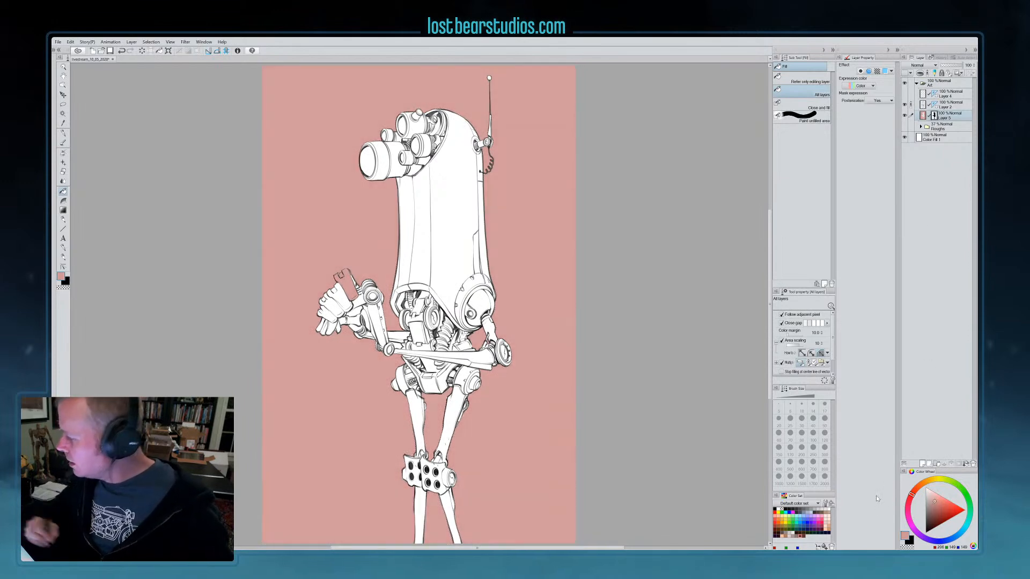
key(ctrl+i)
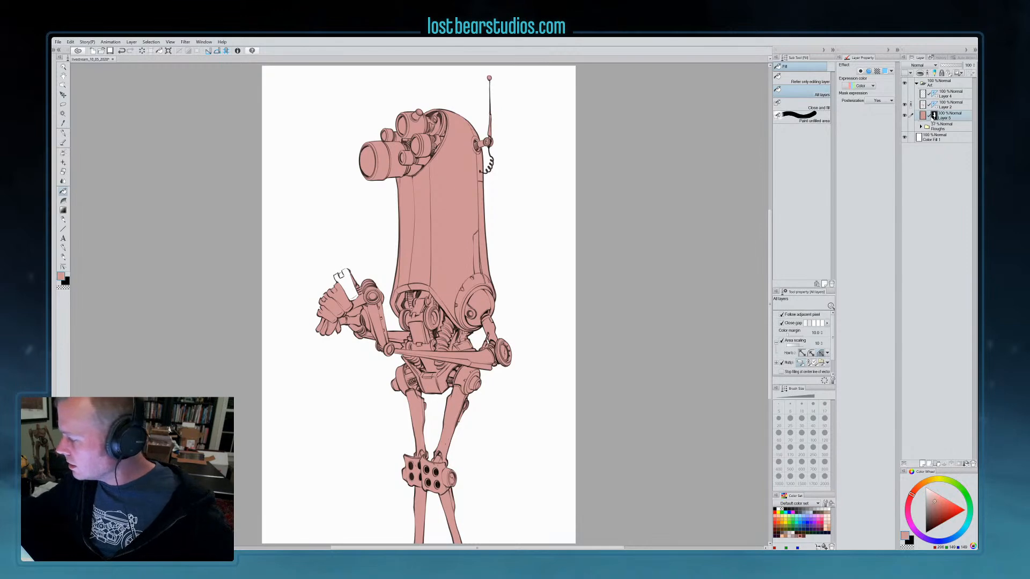
key(b)
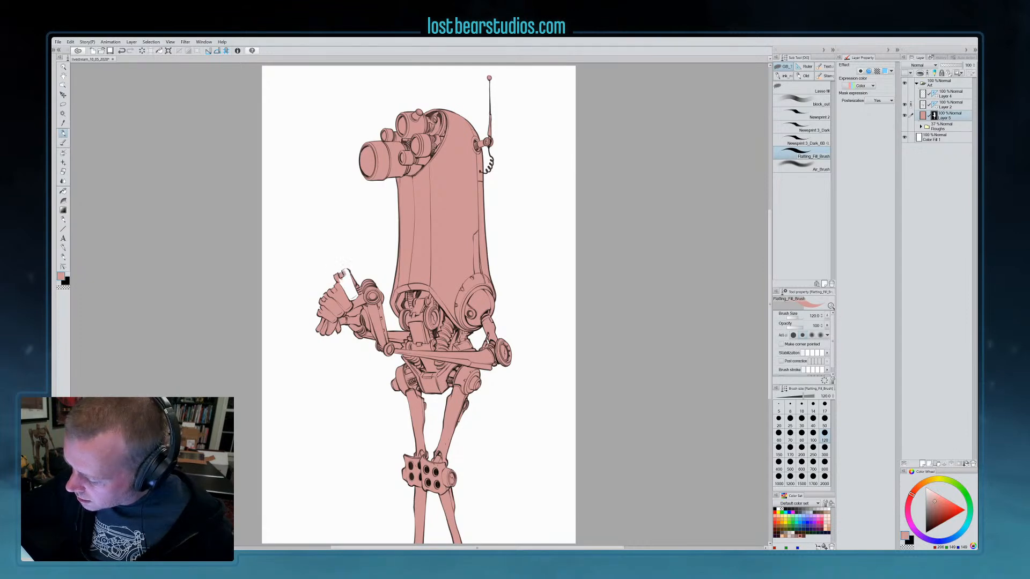
drag(348, 276, 351, 297)
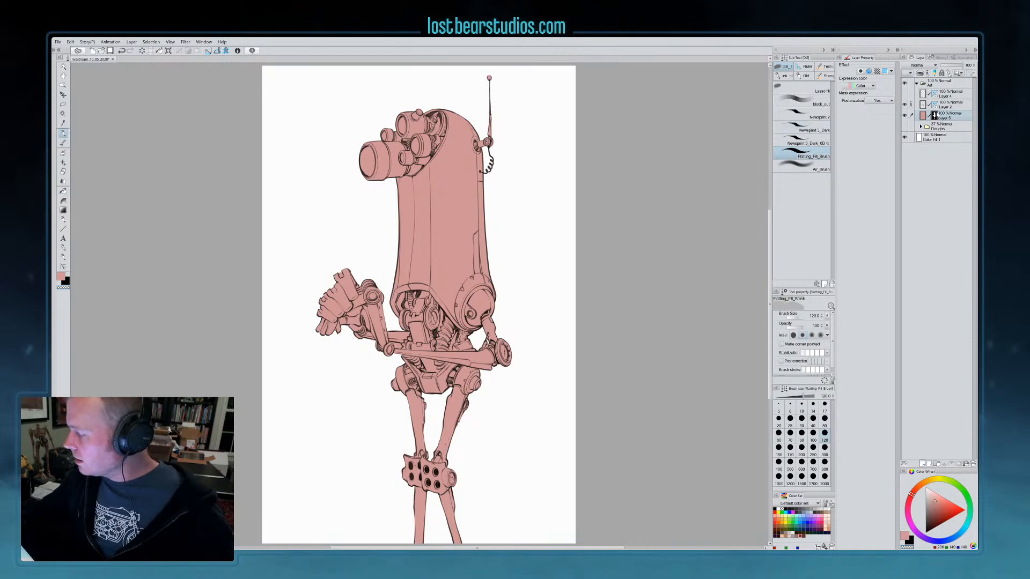
Add a layer above the pink silhouette, clip it to the layer below, and name it Tech
click(922, 116)
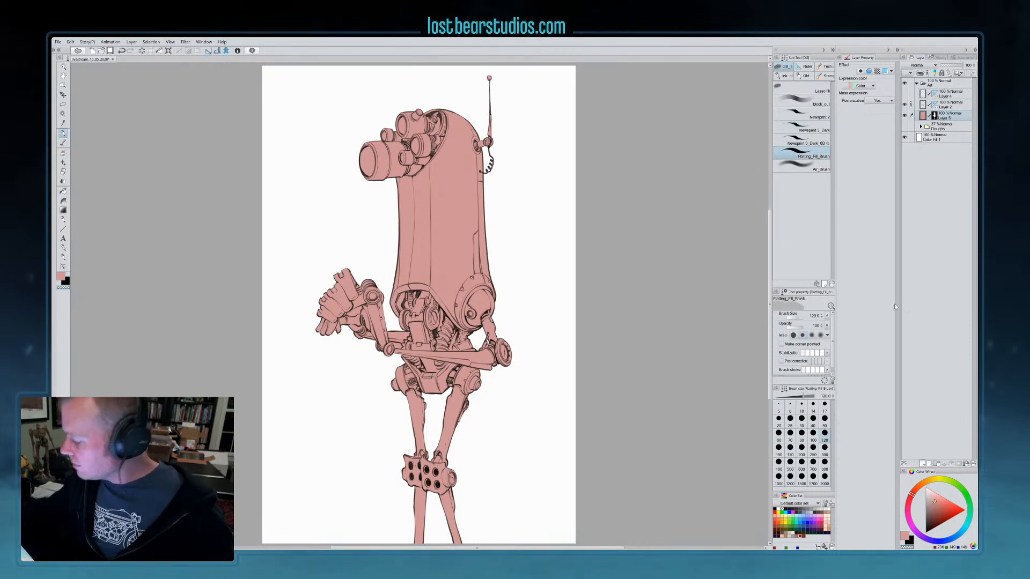
click(922, 464)
key(alt)
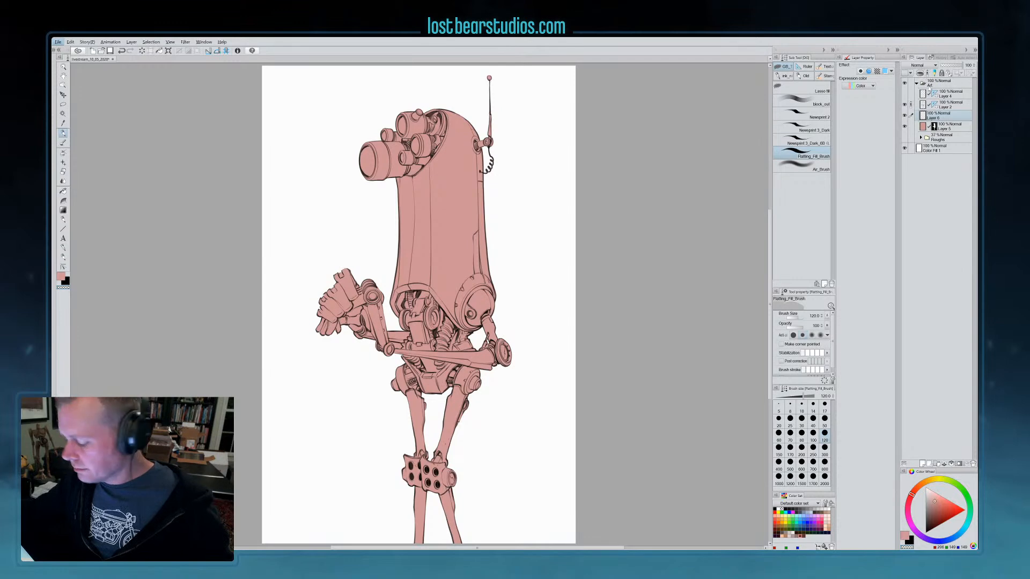
click(920, 74)
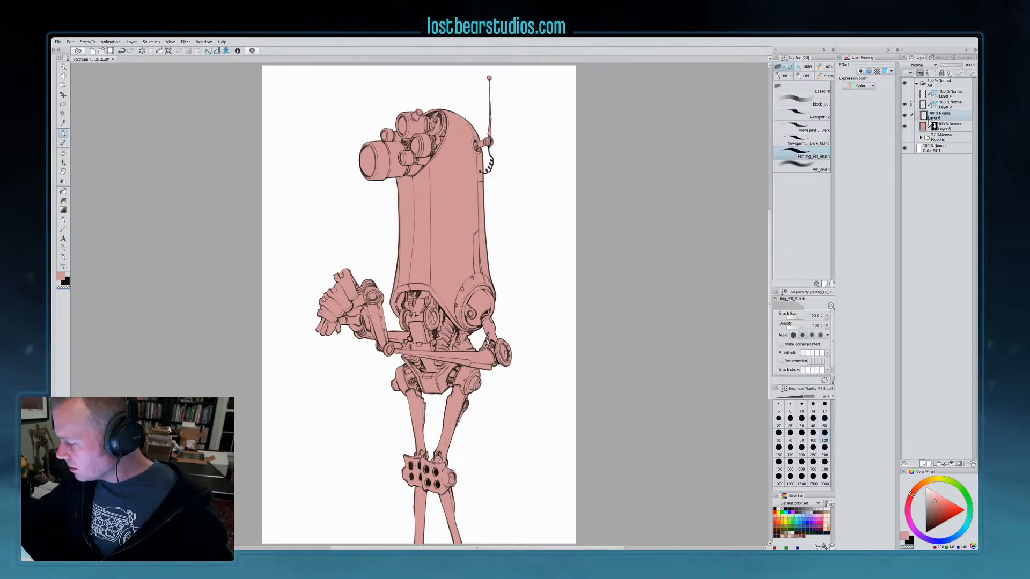
key(alt)
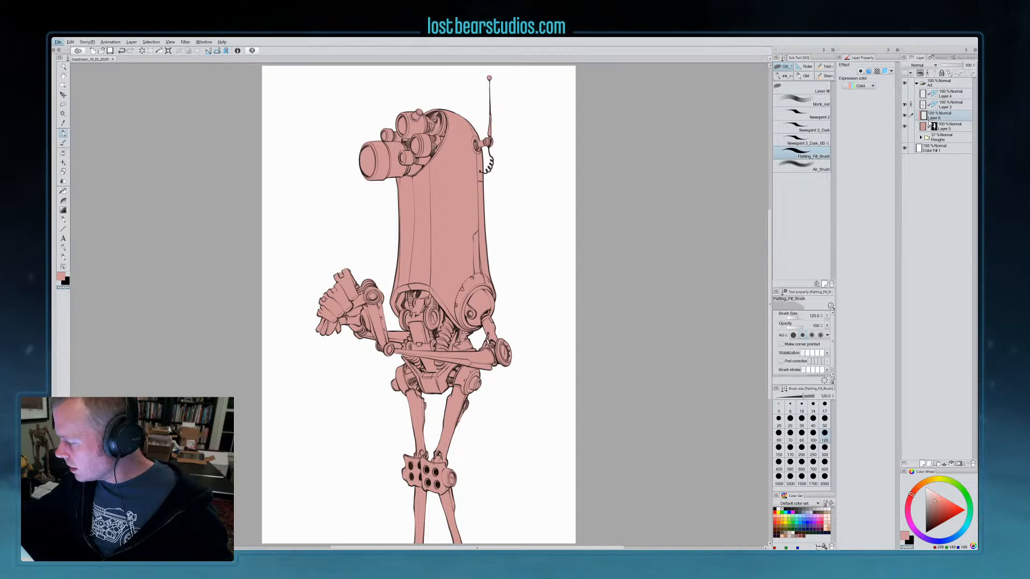
key(alt)
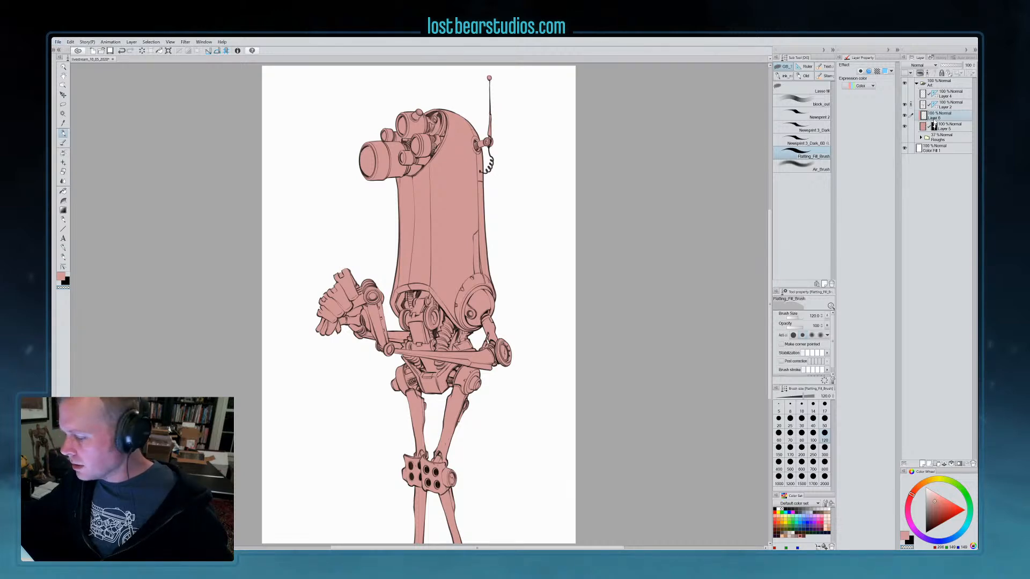
double_click(934, 118)
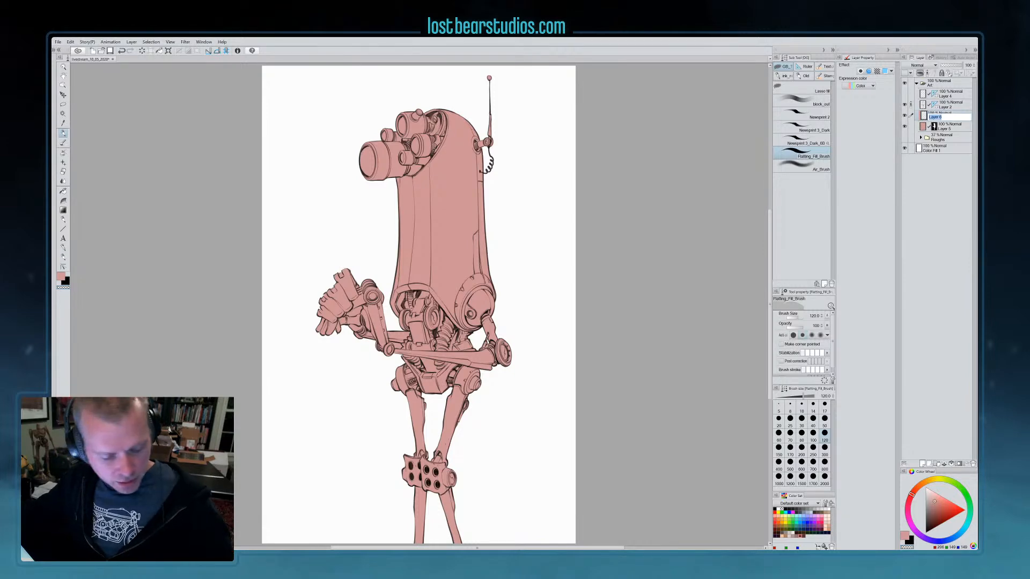
text(Tech)
key(Return)
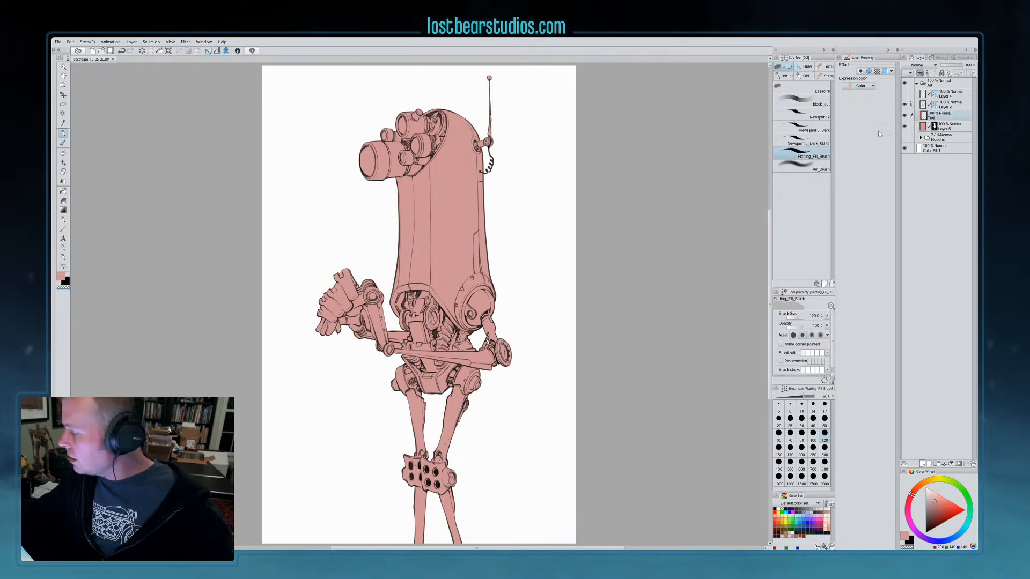
Choose a dark grey and paint the head's whole lens cluster on the Tech layer, enlarging the brush to 170
click(926, 514)
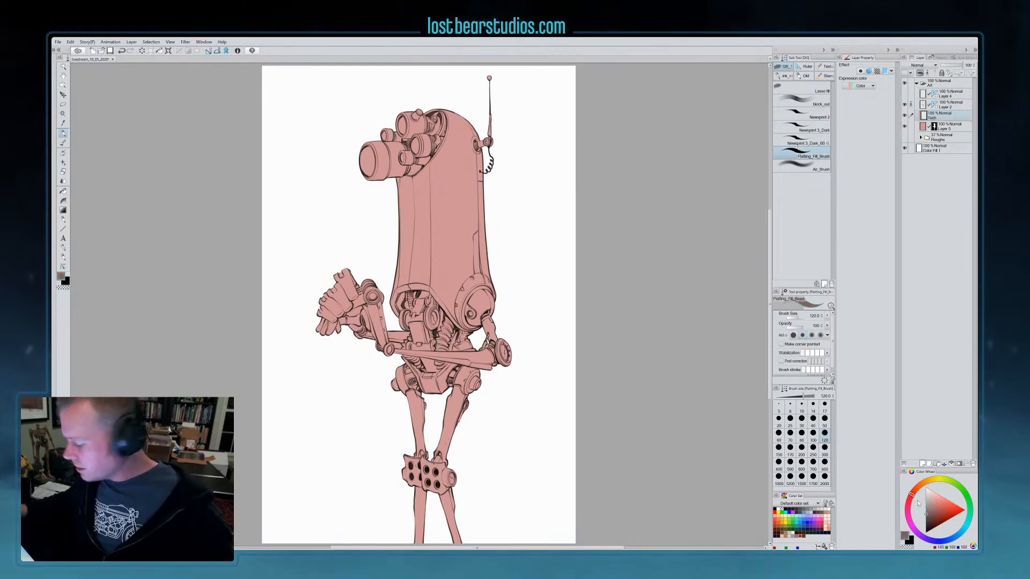
mouse_move(367, 146)
mouse_down()
mouse_move(362, 170)
mouse_move(398, 161)
mouse_move(393, 173)
mouse_move(408, 174)
mouse_move(444, 130)
mouse_move(417, 120)
mouse_move(431, 145)
mouse_move(387, 141)
mouse_move(406, 156)
mouse_up()
key(bracketright)
key(bracketright)
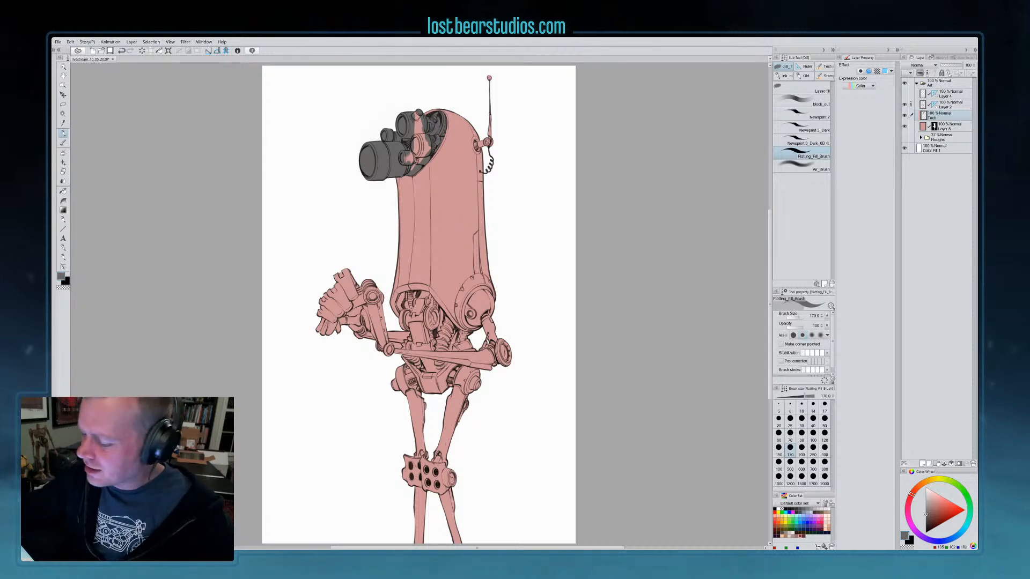
mouse_move(418, 130)
mouse_down()
mouse_move(414, 156)
mouse_move(426, 152)
mouse_move(414, 167)
mouse_up()
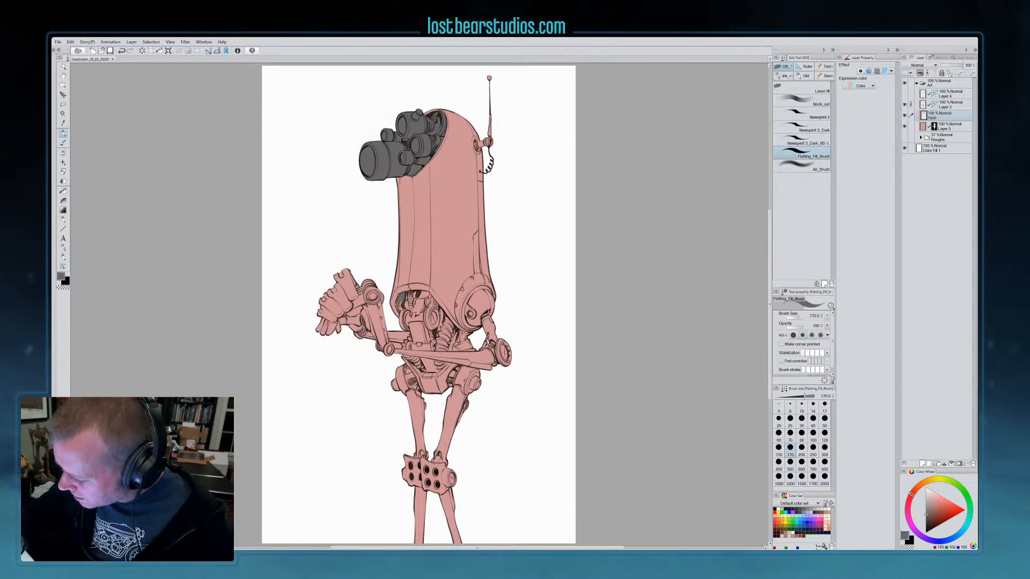
Paint the recesses under the shell's lower opening and behind the near arm dark grey, reducing the brush size to 120
drag(404, 300, 410, 305)
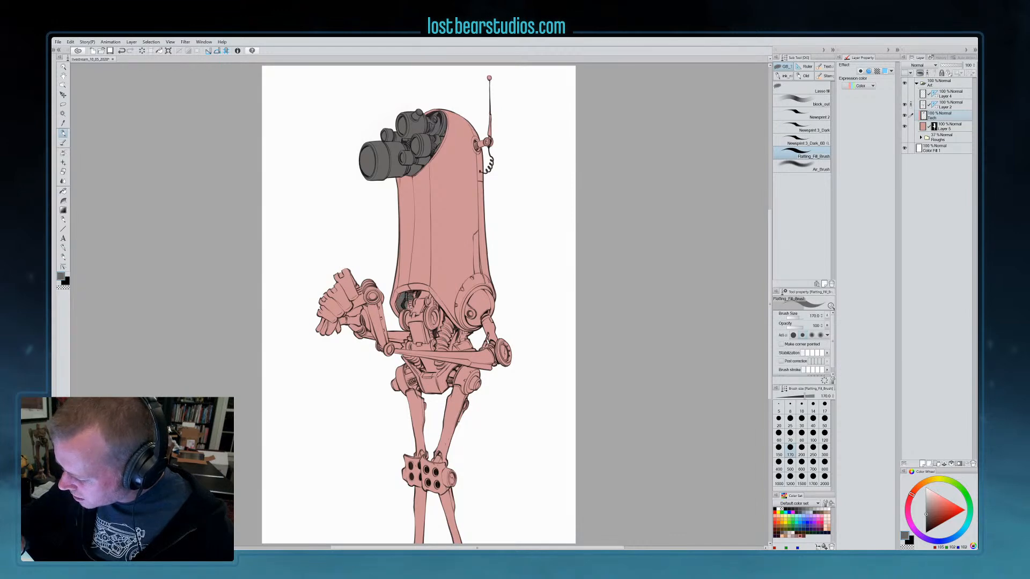
click(825, 433)
drag(419, 299, 433, 303)
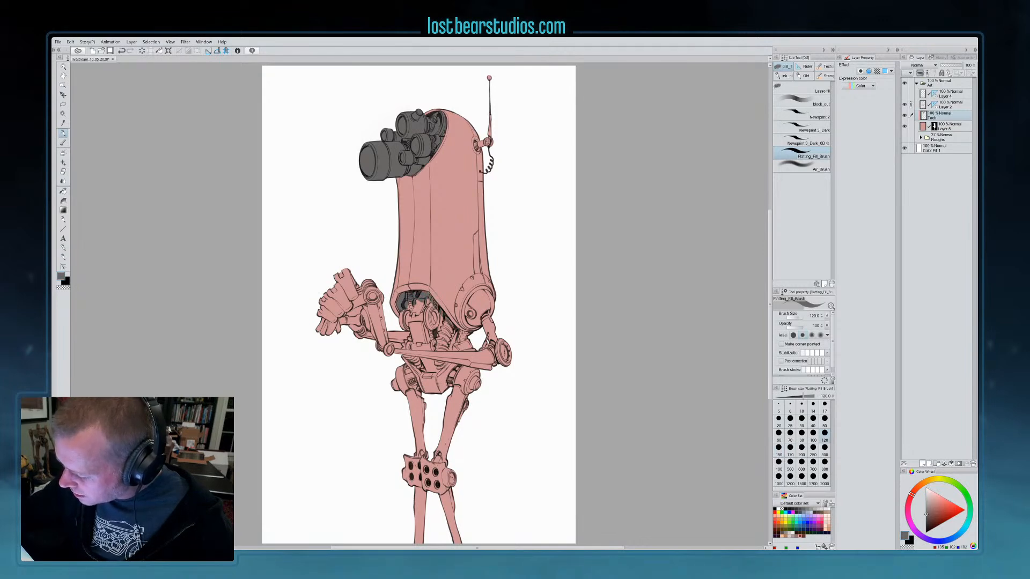
drag(457, 331, 461, 335)
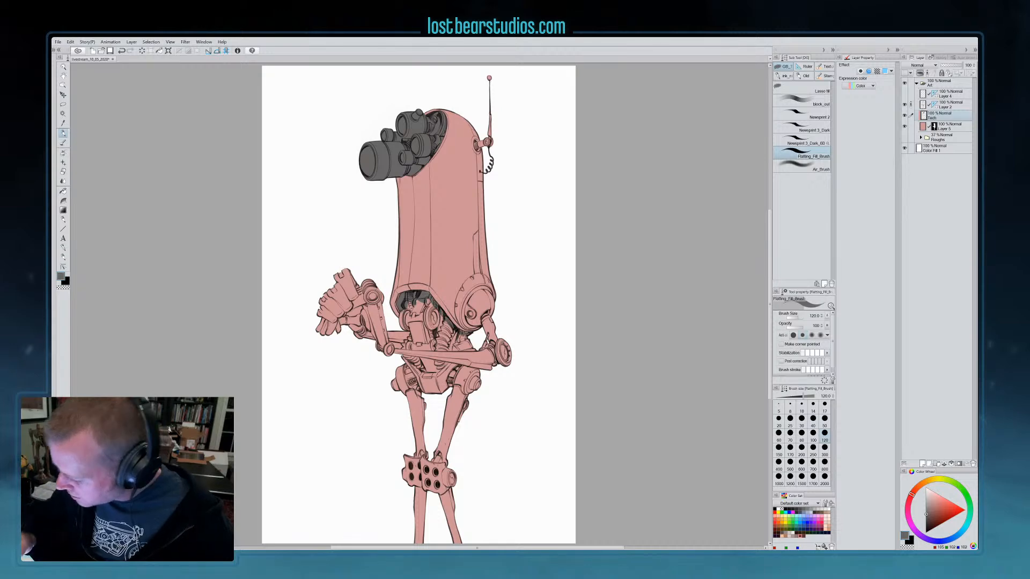
drag(463, 348, 469, 341)
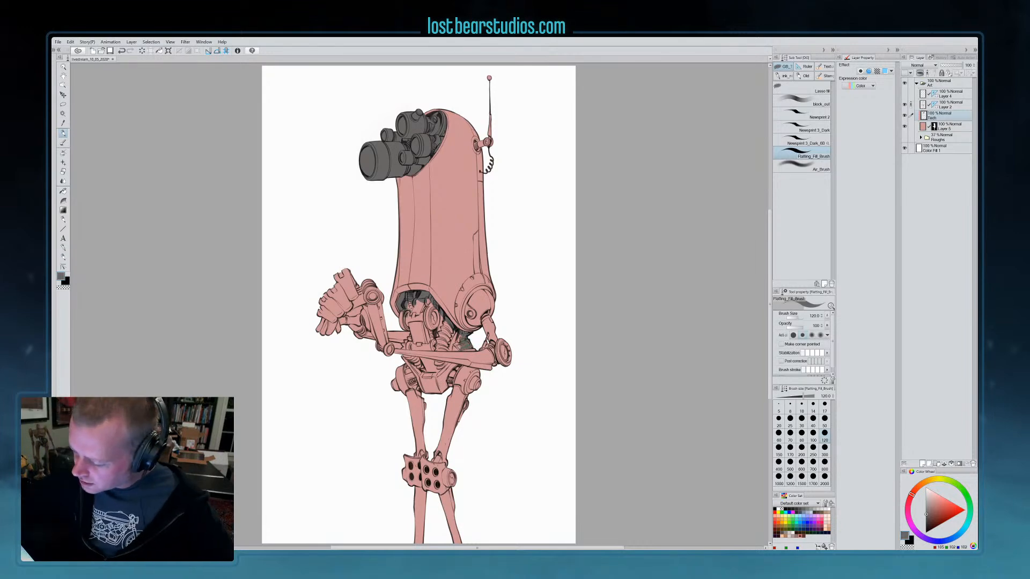
Paint the central column inside the torso opening dark grey, switching between colour and transparency to keep its edges clean
key(c)
key(c)
key(c)
mouse_move(410, 327)
mouse_down()
mouse_move(414, 310)
mouse_move(427, 326)
mouse_up()
key(c)
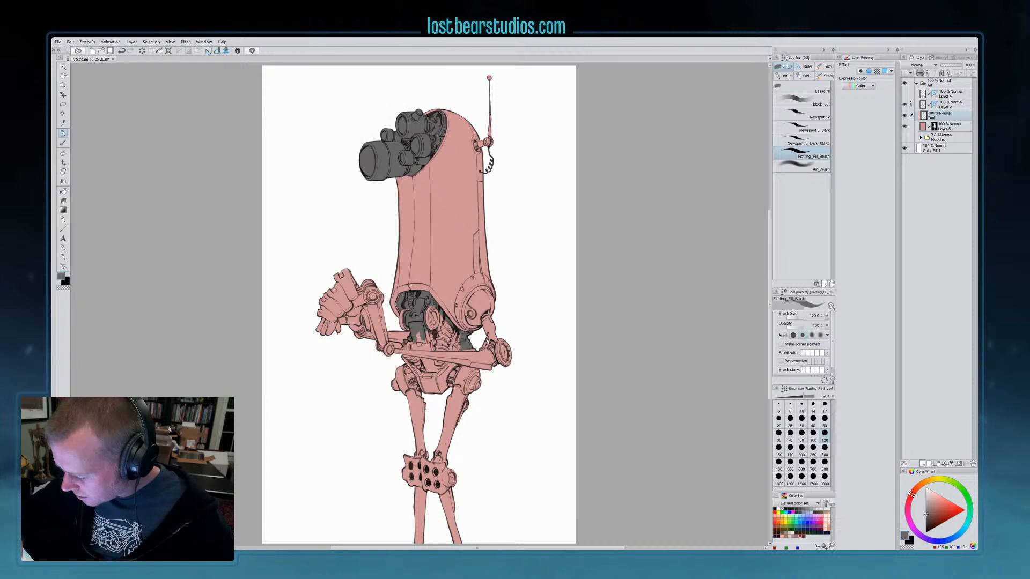
Paint the remaining pink machinery inside the torso opening, above the crossed forearm, dark grey on the Tech layer, alternating colour and transparency
click(934, 126)
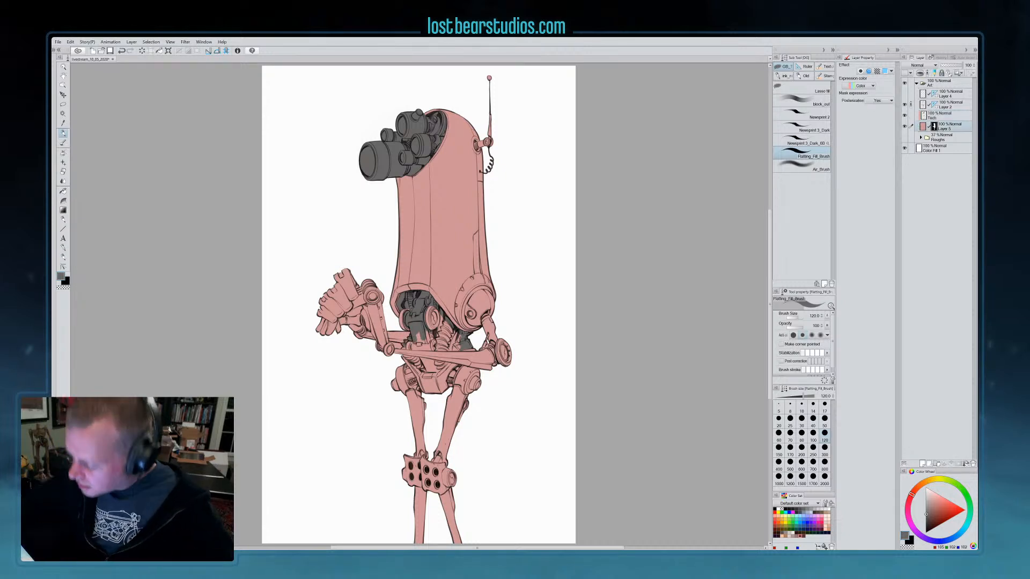
key(c)
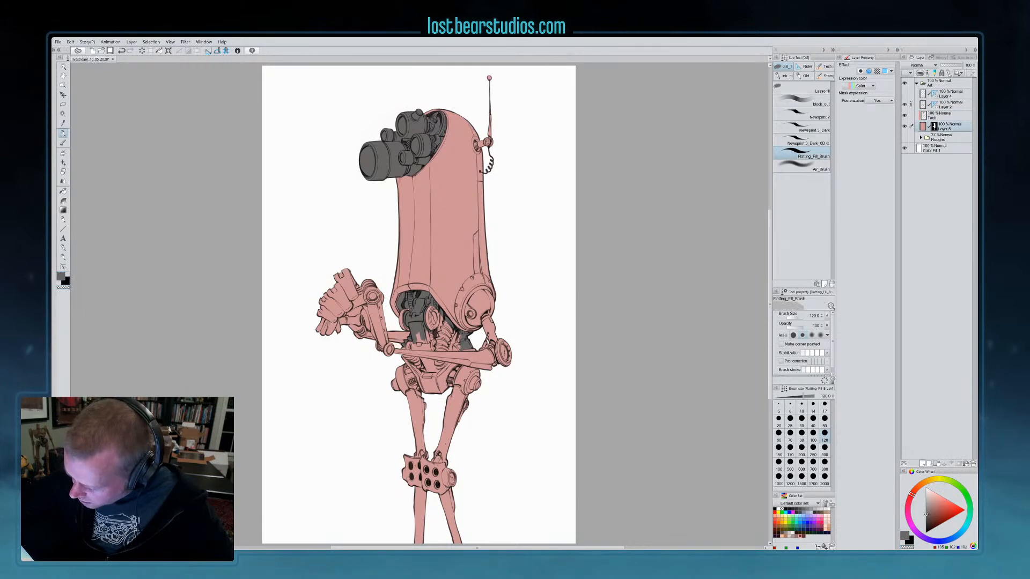
key(c)
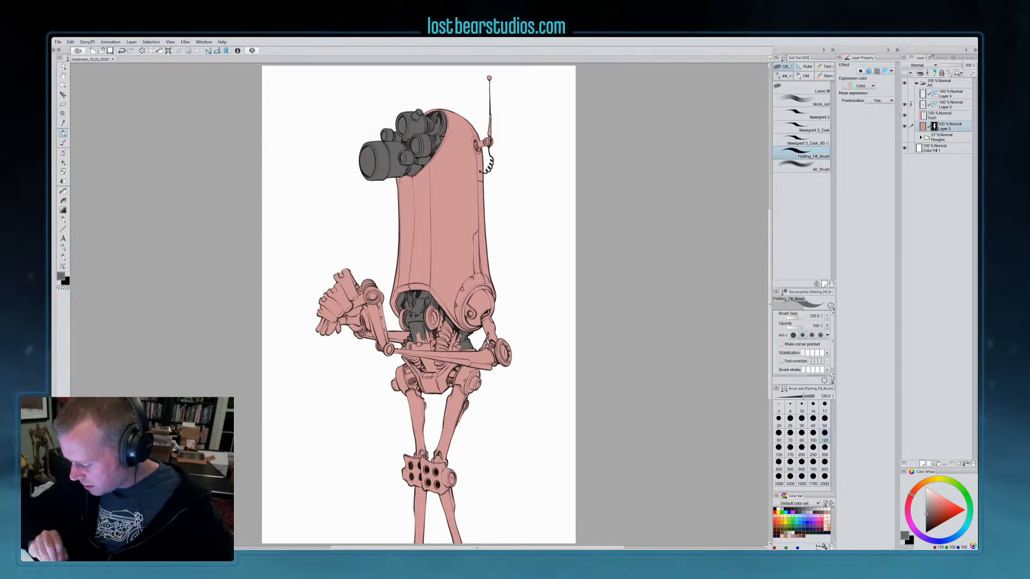
click(938, 116)
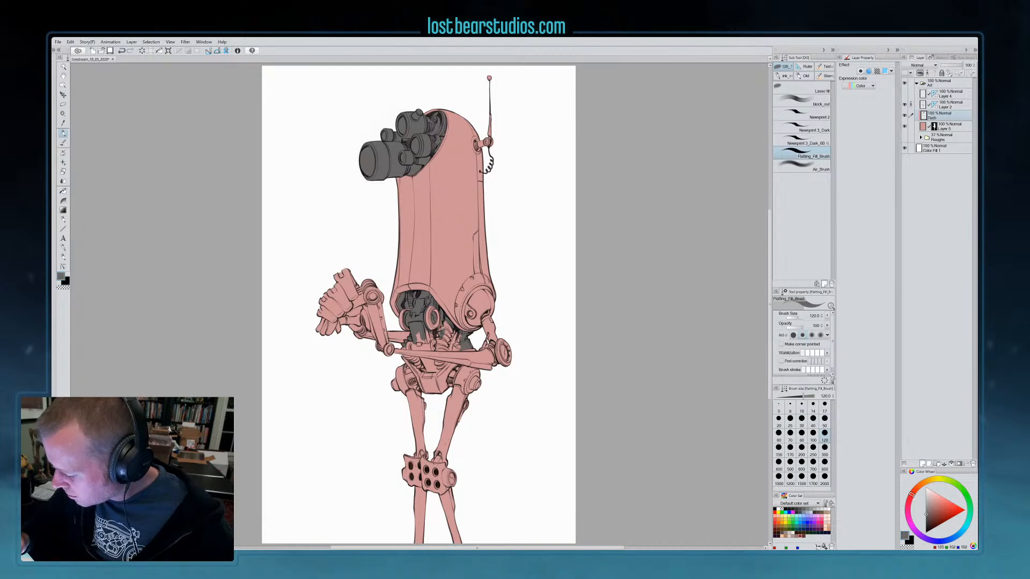
mouse_move(442, 321)
mouse_down()
mouse_move(448, 332)
mouse_move(424, 345)
mouse_up()
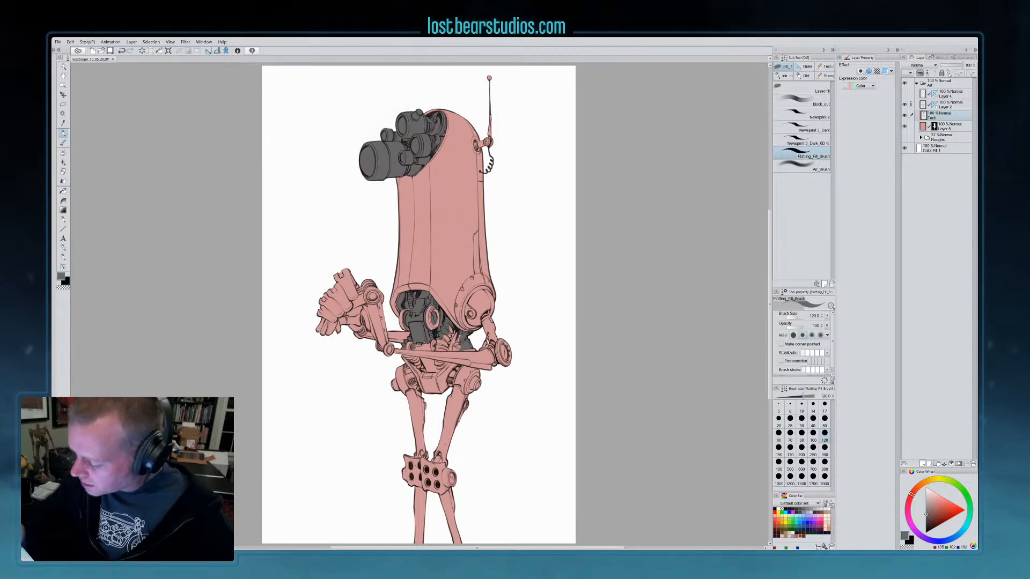
drag(415, 348, 434, 344)
key(c)
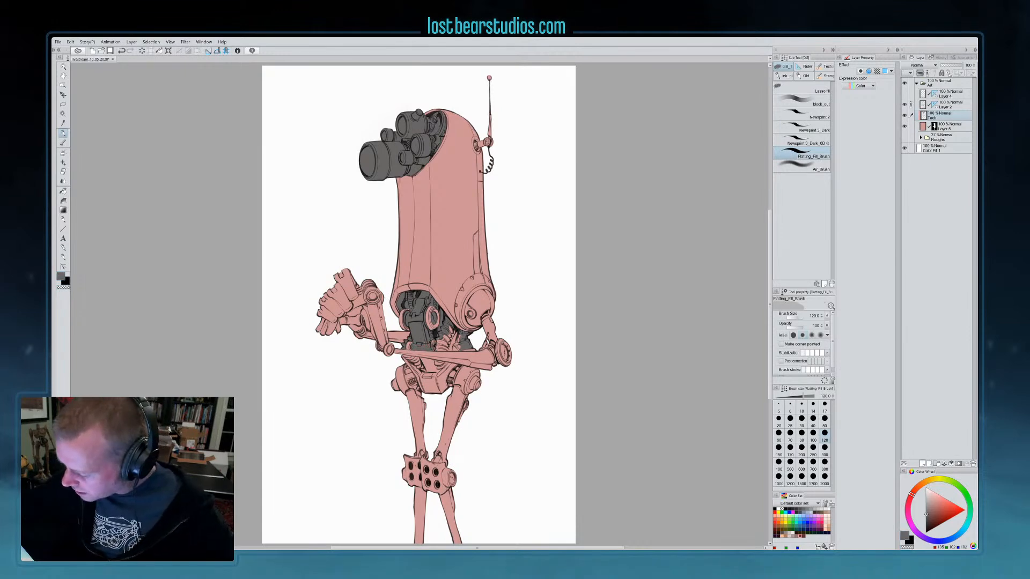
key(c)
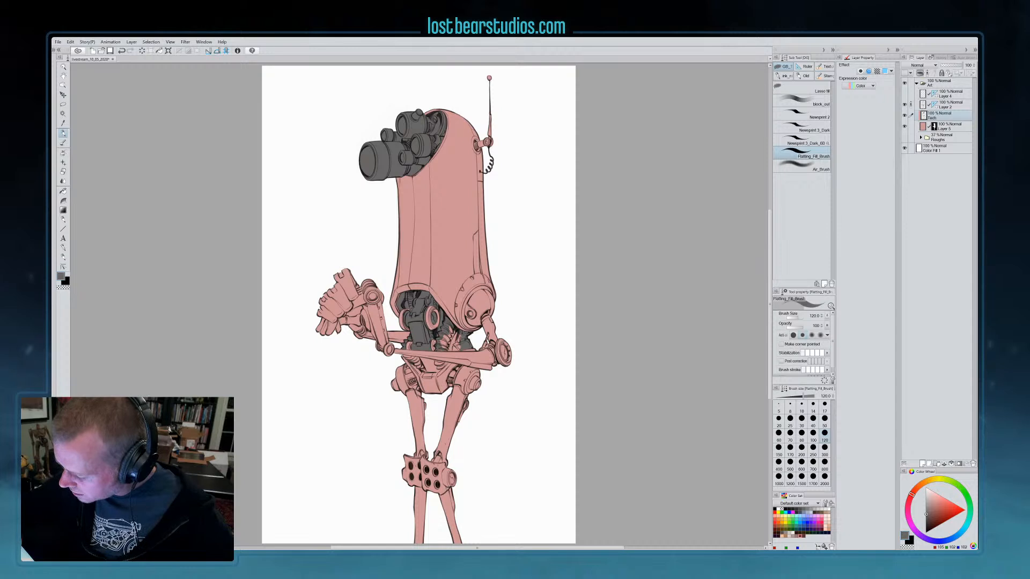
drag(451, 331, 451, 351)
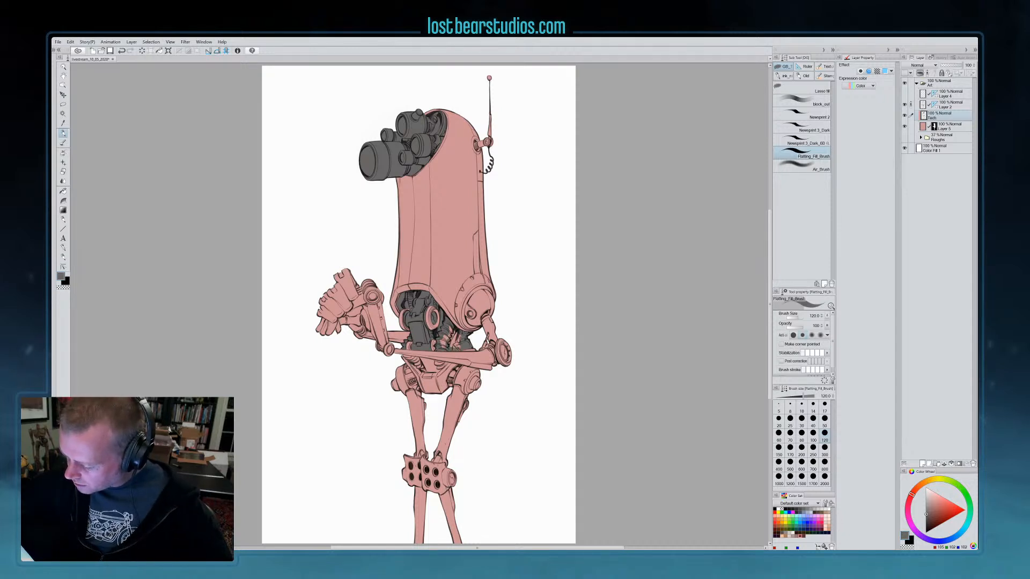
mouse_move(455, 348)
mouse_down()
mouse_move(455, 332)
mouse_move(443, 346)
mouse_up()
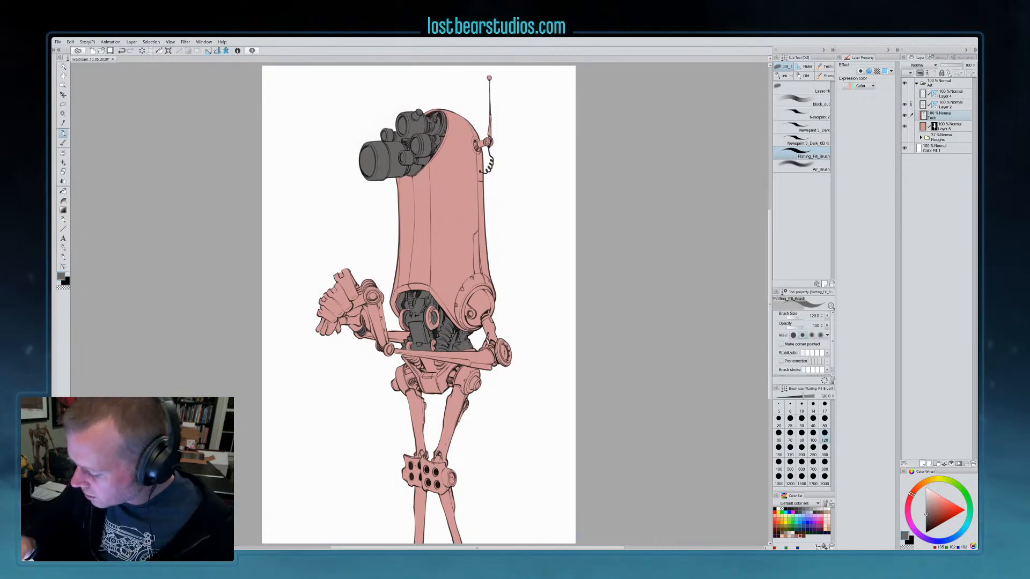
Paint the arm joint centres, antenna fittings, pelvis machinery and near shoulder socket dark grey on the Tech layer
drag(372, 295, 374, 295)
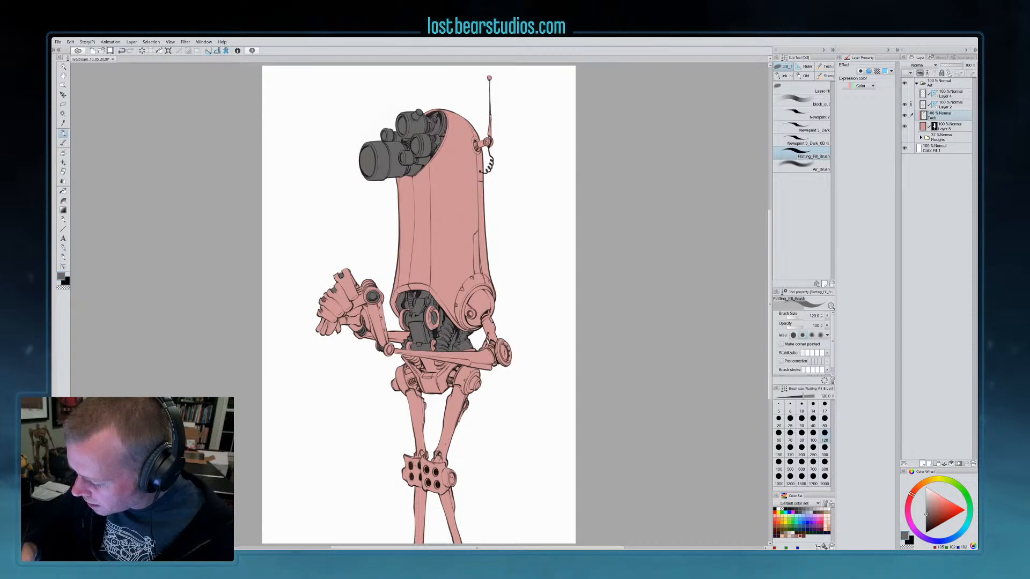
key(c)
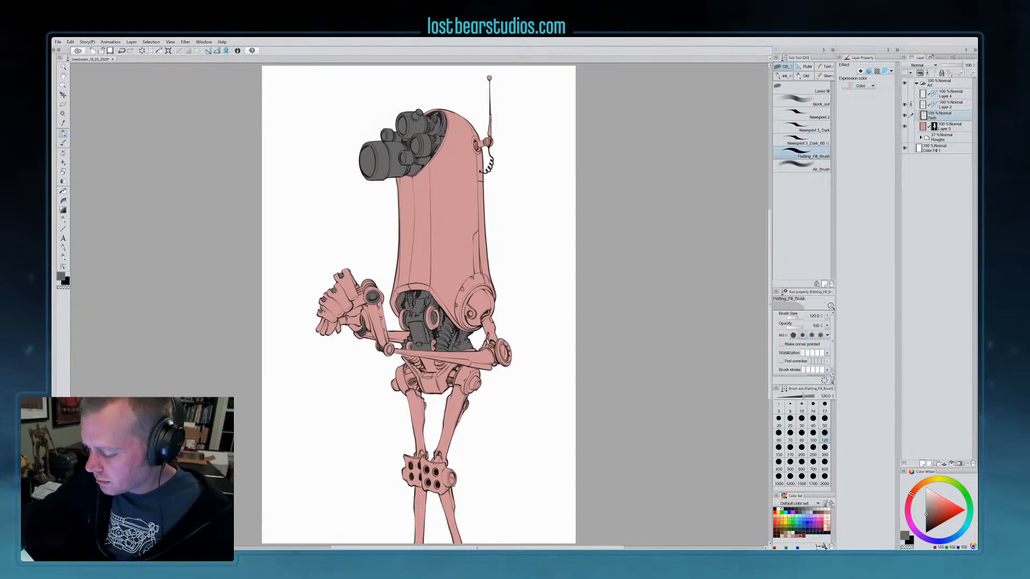
key(c)
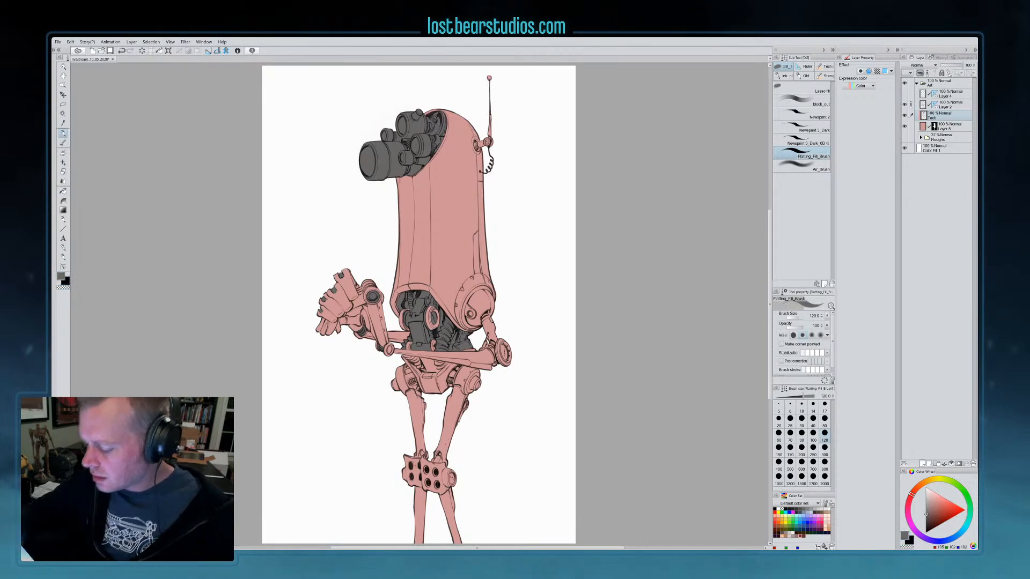
key(c)
key(c)
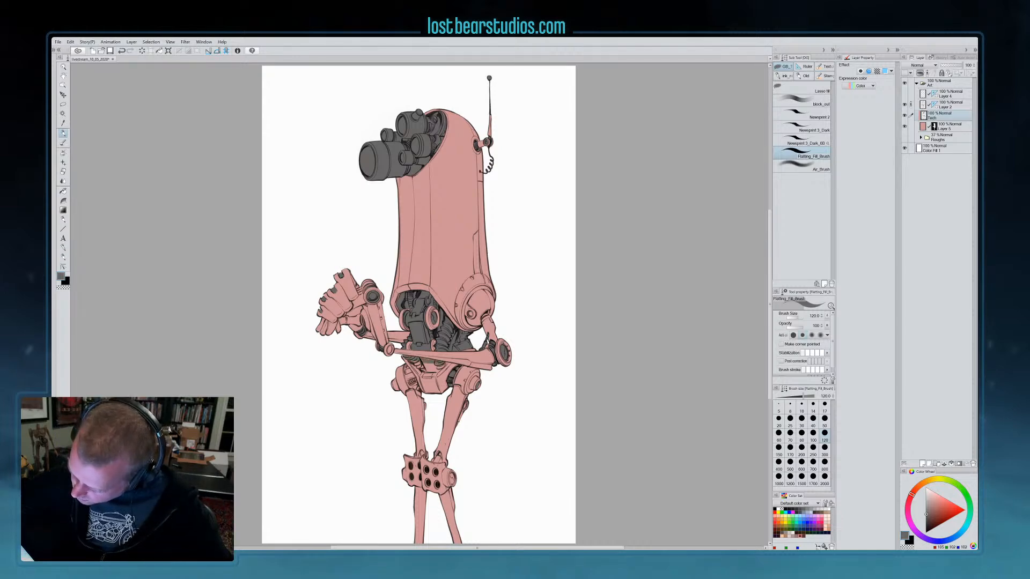
drag(424, 367, 432, 369)
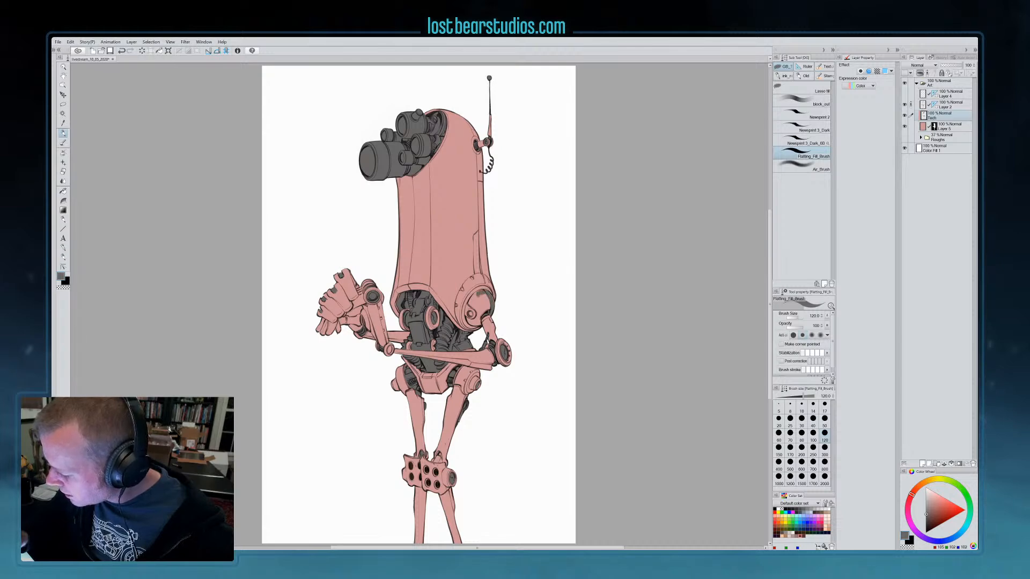
drag(476, 296, 468, 310)
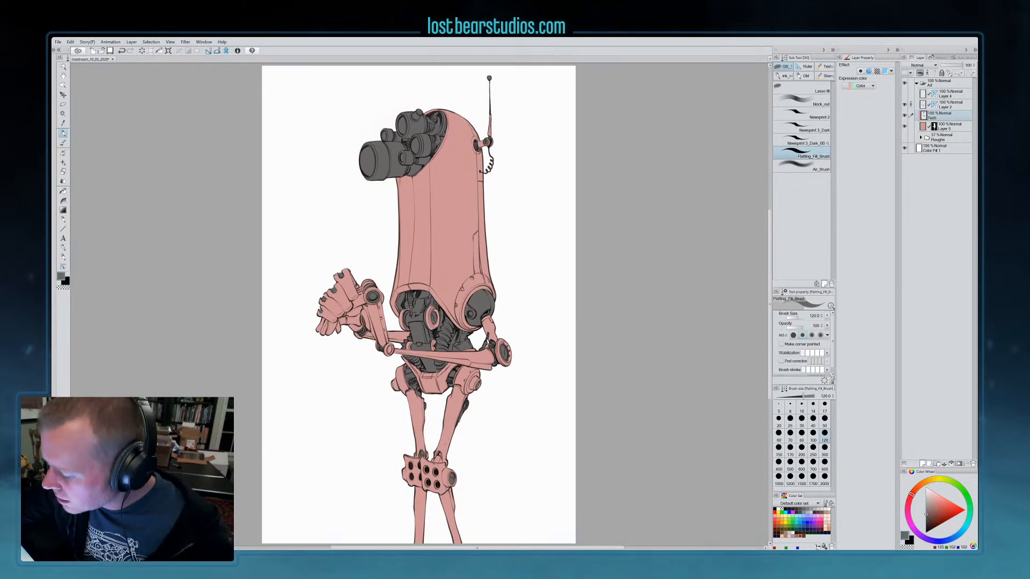
Erase the dark grey from the large front lens barrel, the small lens above it and the upper lens ring to reveal the pink
mouse_move(375, 146)
mouse_down()
mouse_move(382, 175)
mouse_move(377, 164)
mouse_up()
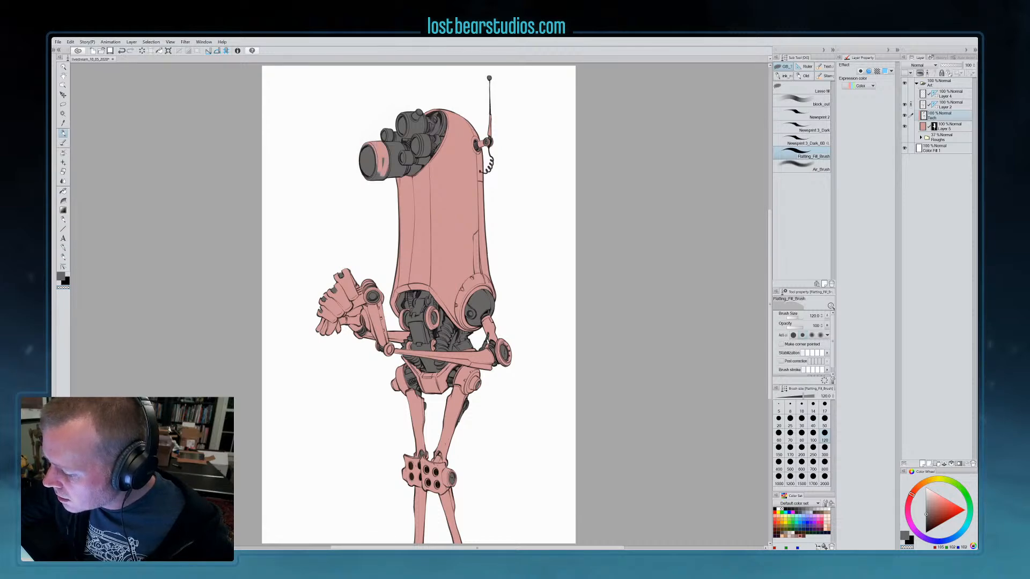
drag(371, 178, 387, 164)
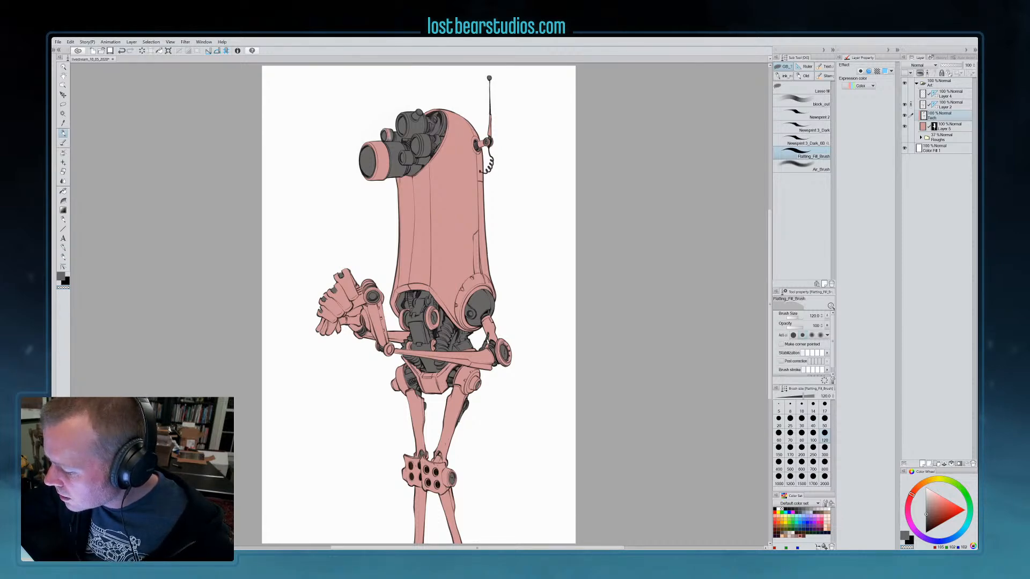
key(c)
key(c)
key(c)
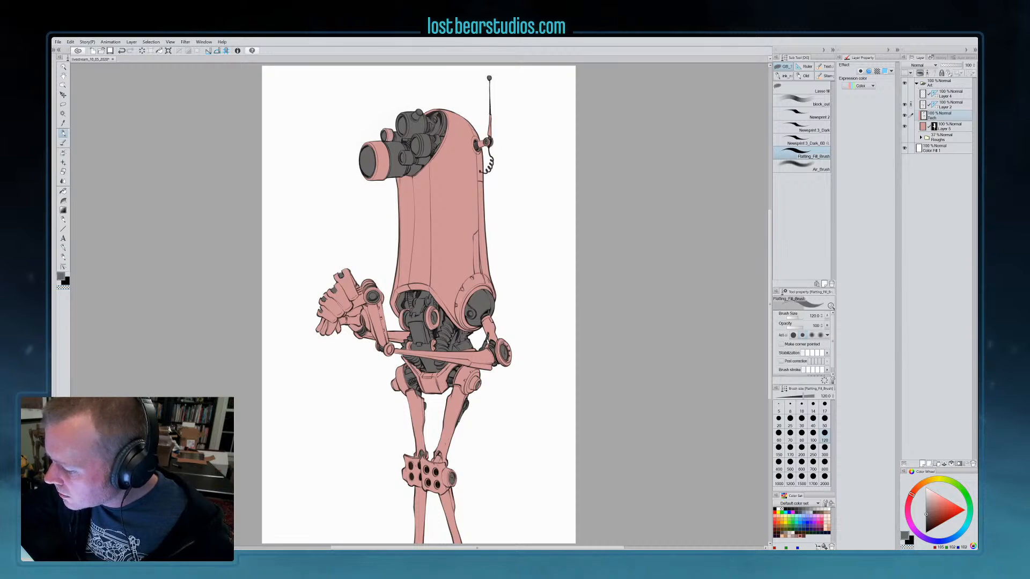
key(c)
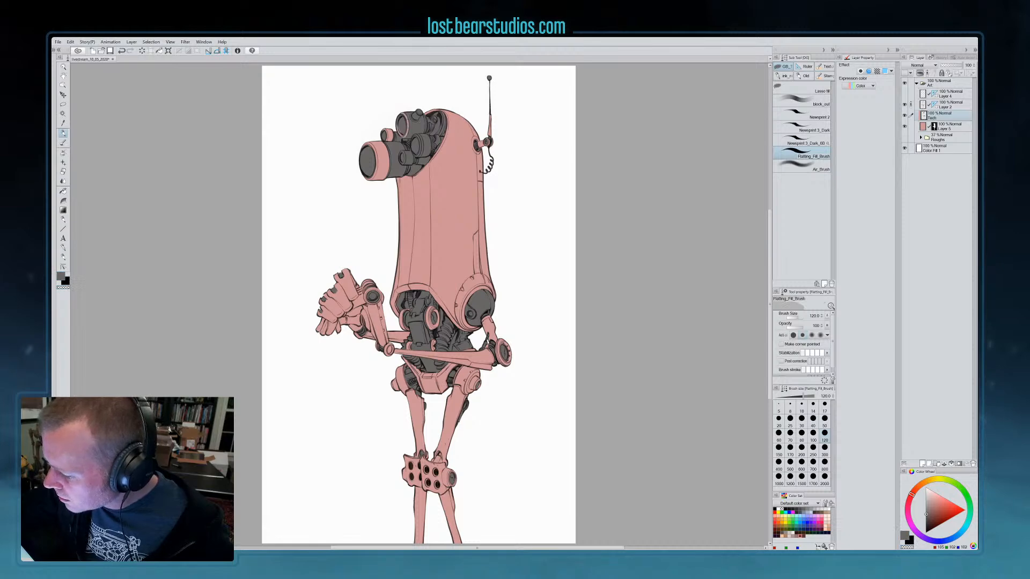
Erase the dark grey from the middle lens housing beside the hood and the small lens next to it, exposing the pink base
key(c)
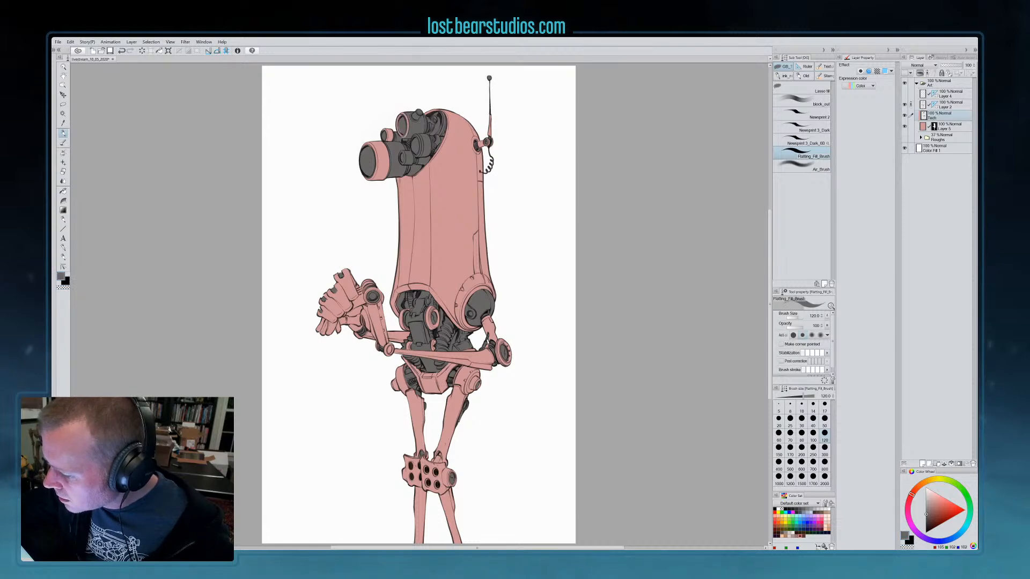
key(c)
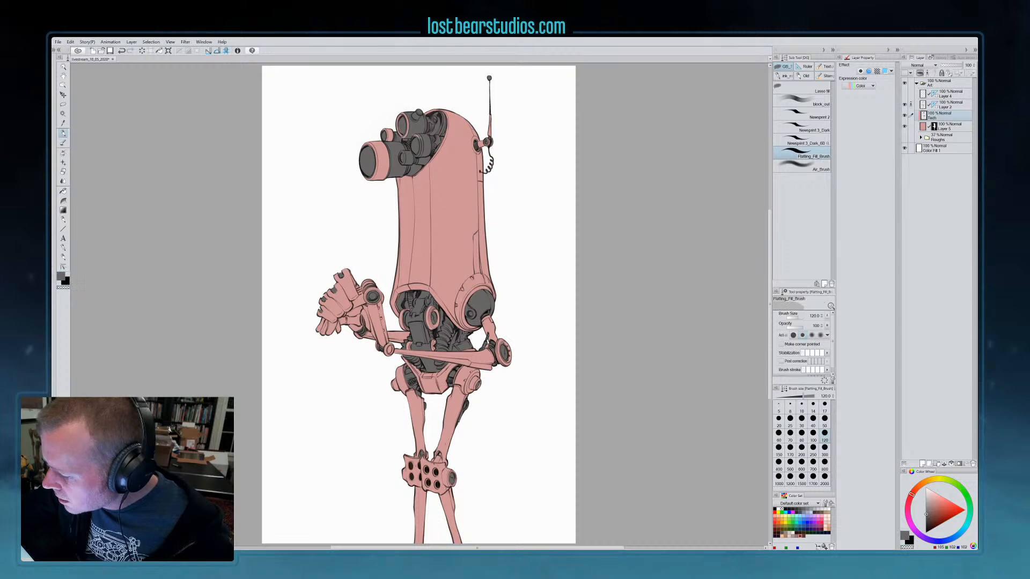
key(c)
key(c)
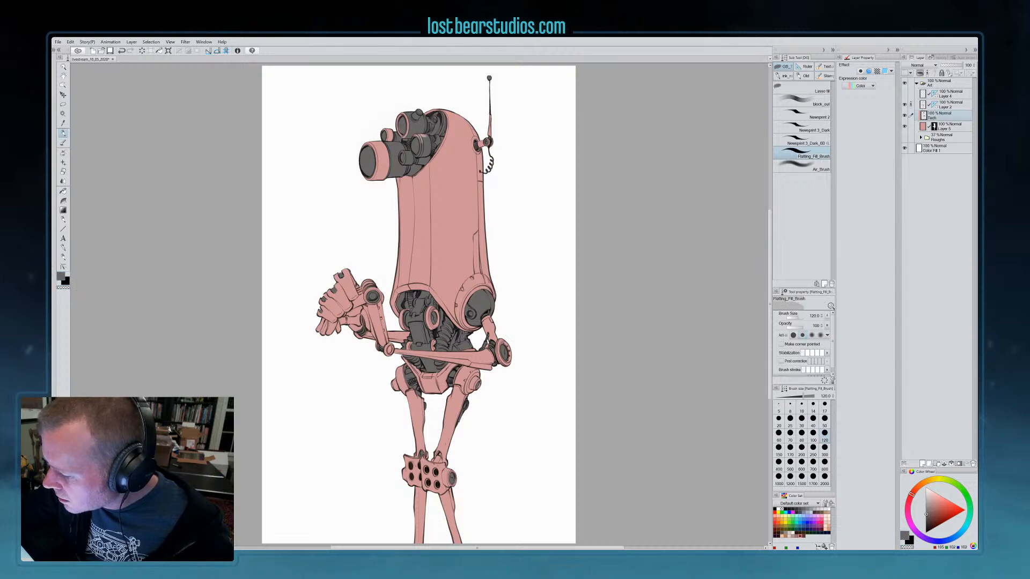
drag(429, 140, 423, 139)
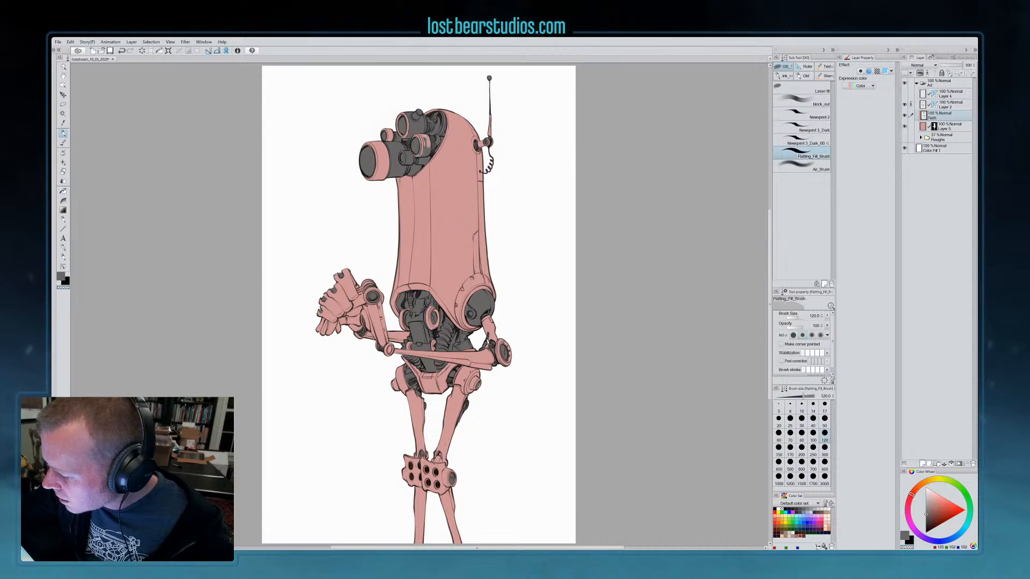
drag(427, 142, 423, 156)
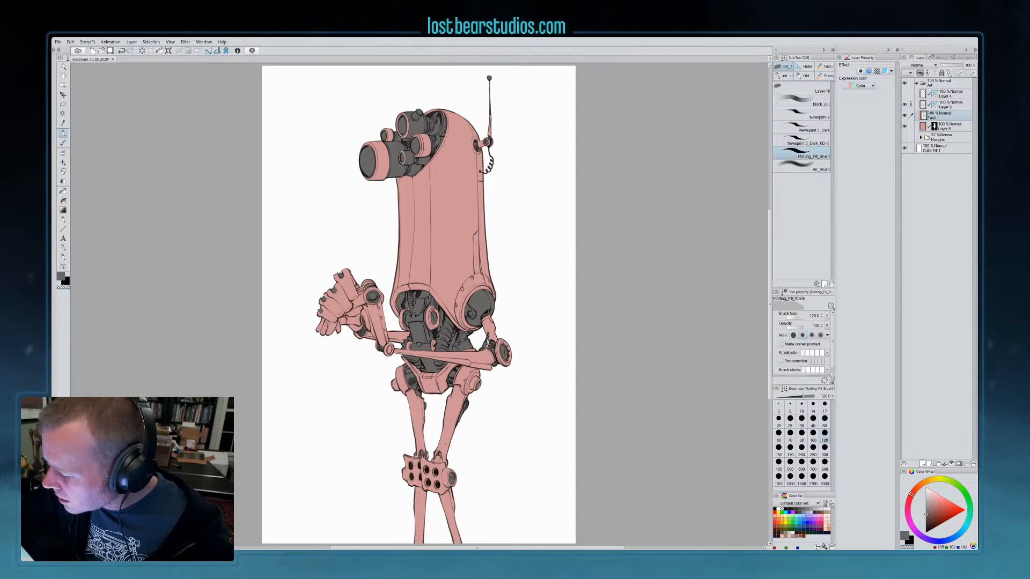
drag(407, 154, 408, 163)
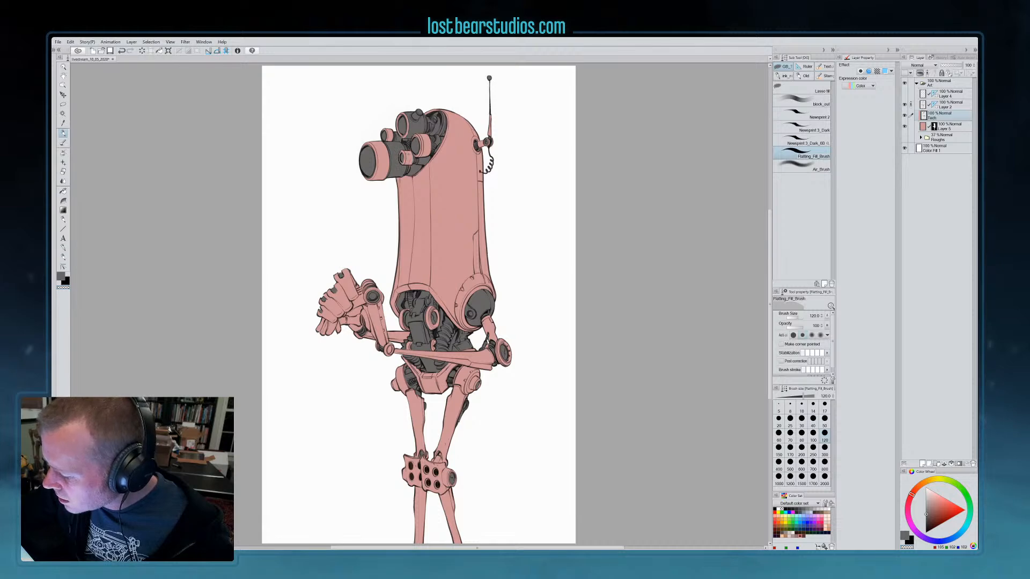
key(c)
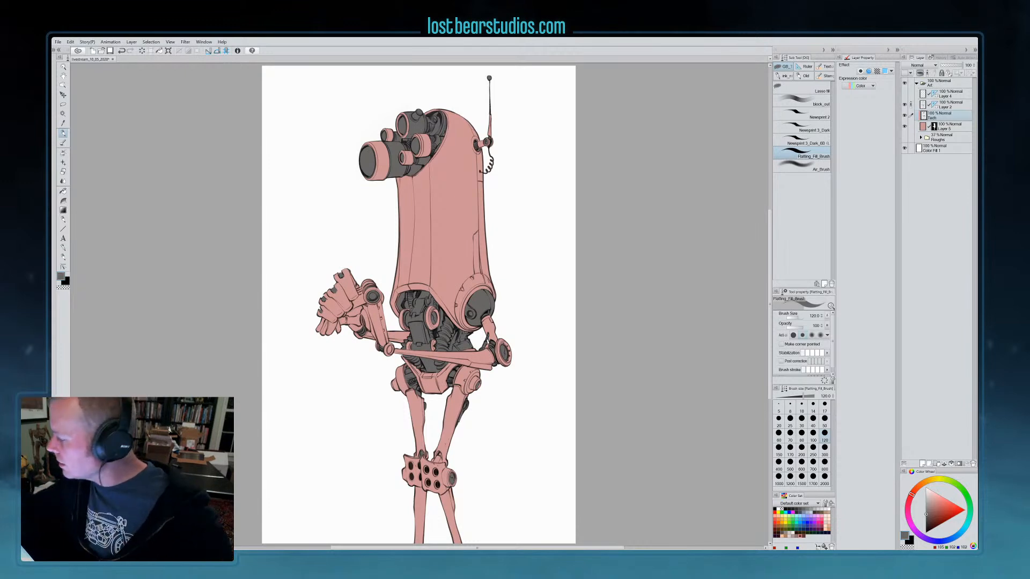
Add a layer directly above the pink silhouette and paint the ring around the near shoulder socket dark red on it
click(948, 127)
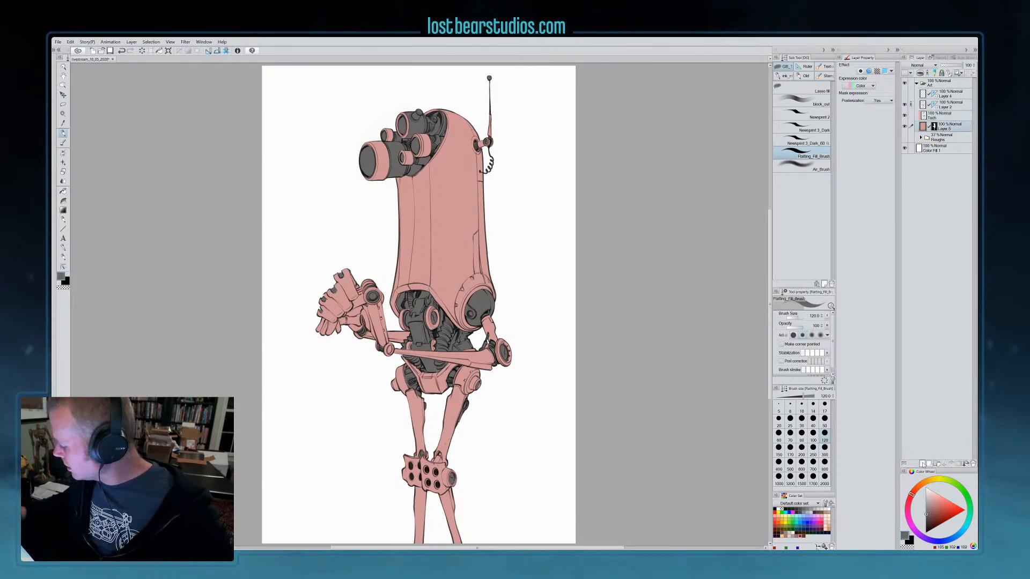
key(ctrl+shift+n)
click(936, 513)
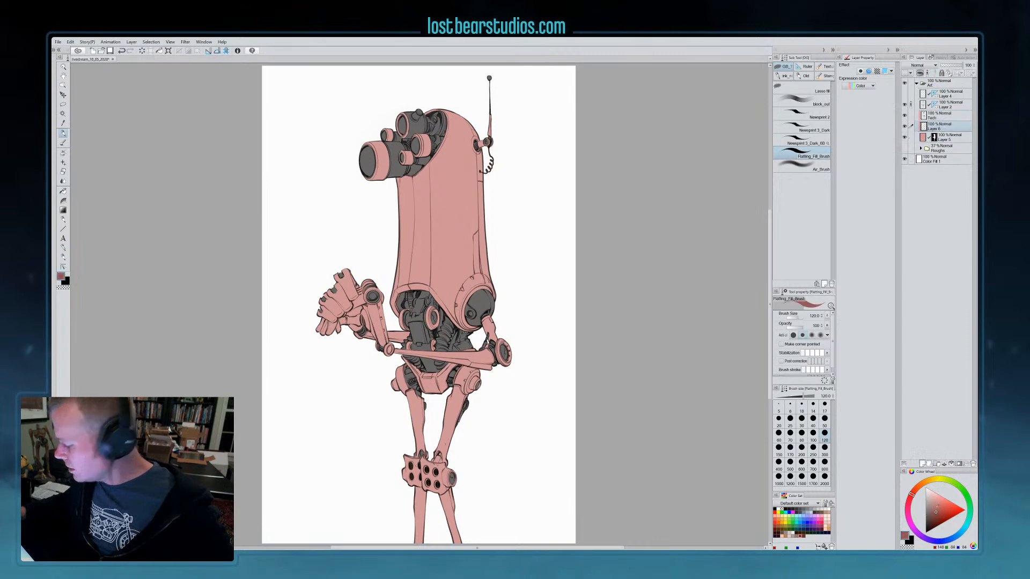
drag(465, 302, 473, 290)
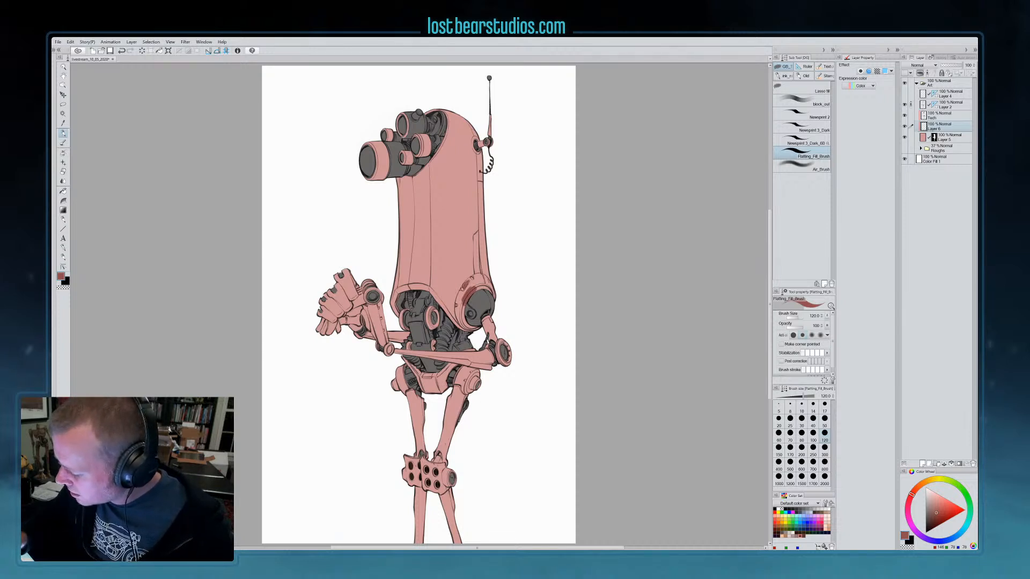
mouse_move(466, 290)
mouse_down()
mouse_move(478, 278)
mouse_move(494, 296)
mouse_up()
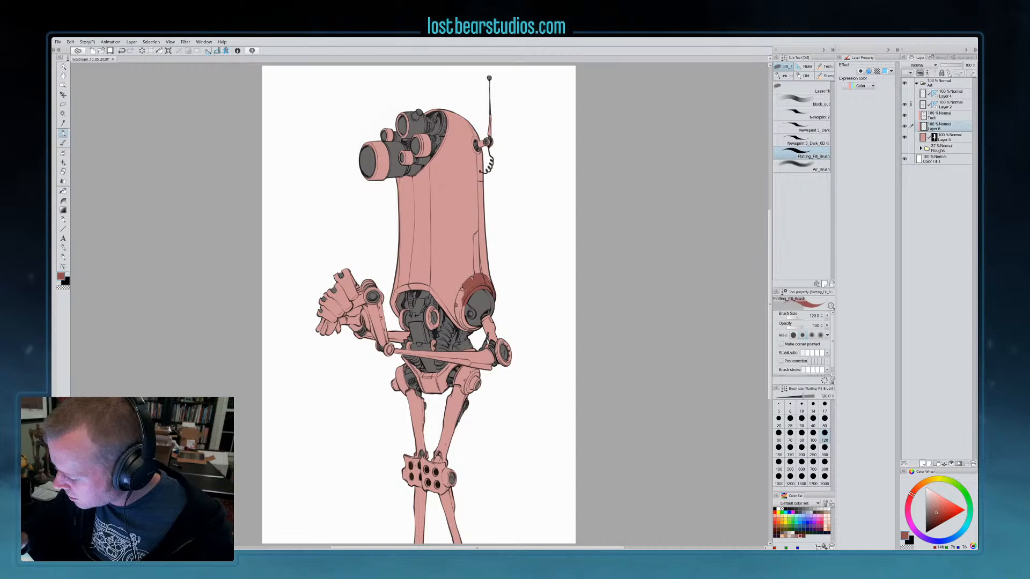
drag(463, 293, 458, 307)
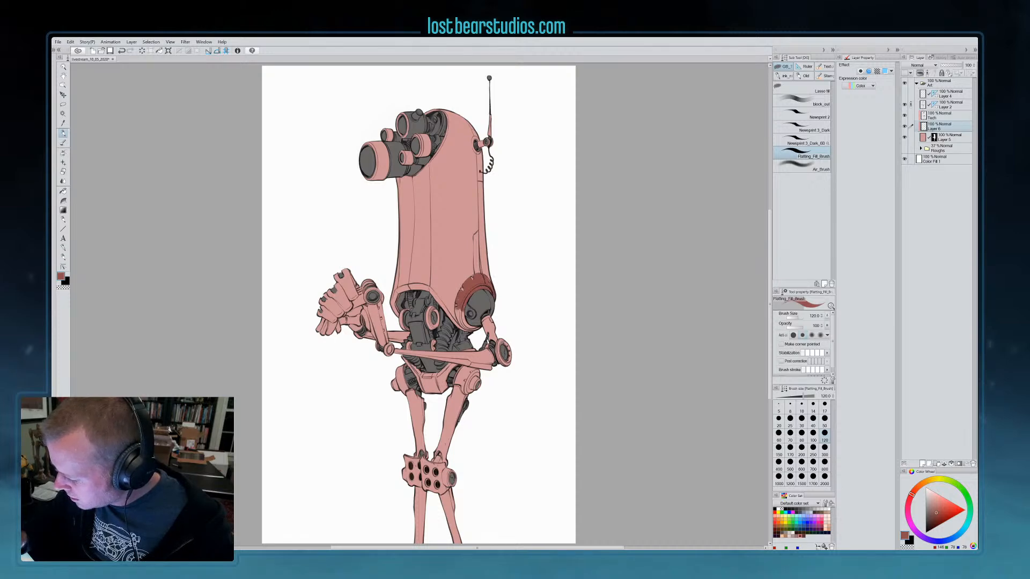
drag(459, 308, 473, 328)
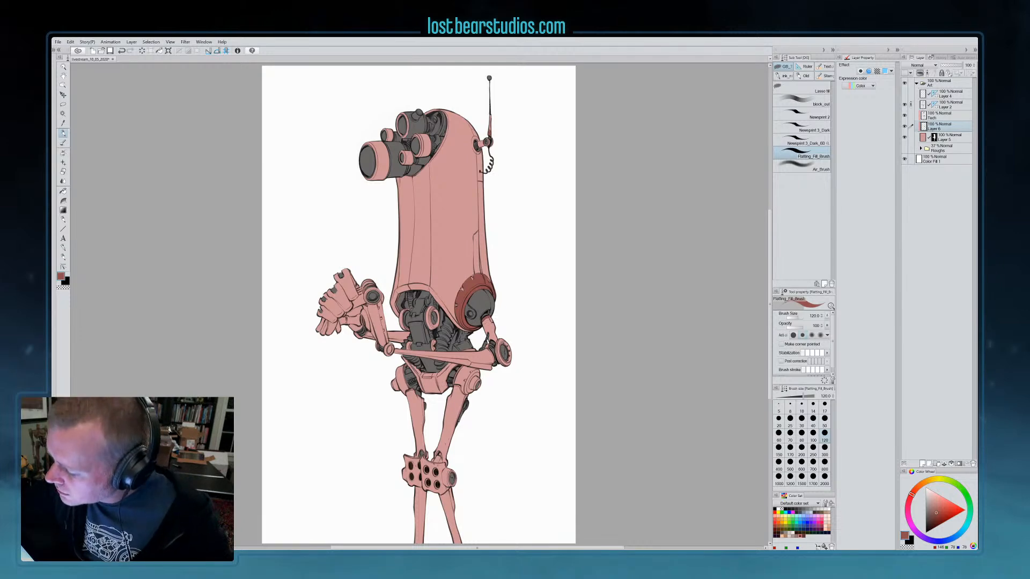
Paint the rim of the head opening around the lens cluster dark red, using transparency to clean its edges
drag(432, 111, 446, 143)
mouse_move(413, 178)
mouse_down()
mouse_move(403, 177)
mouse_move(439, 158)
mouse_up()
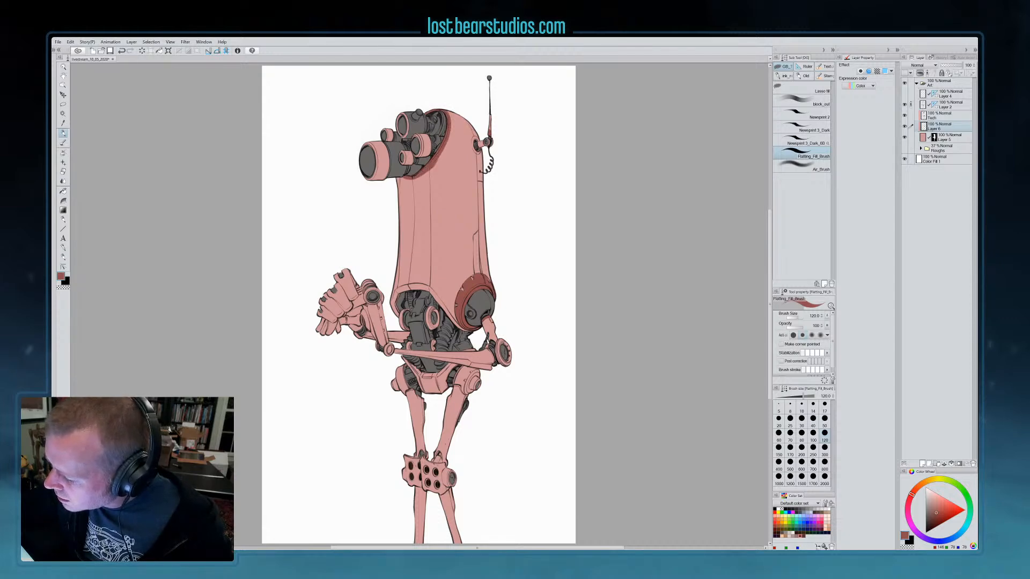
mouse_move(452, 122)
mouse_down()
mouse_move(442, 156)
mouse_move(414, 180)
mouse_move(442, 153)
mouse_move(430, 171)
mouse_up()
key(c)
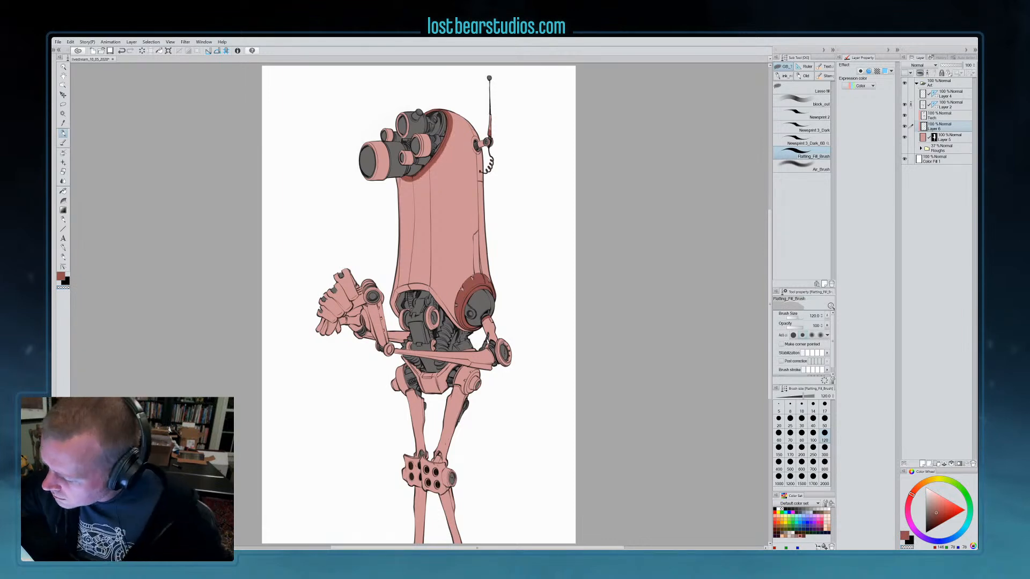
key(c)
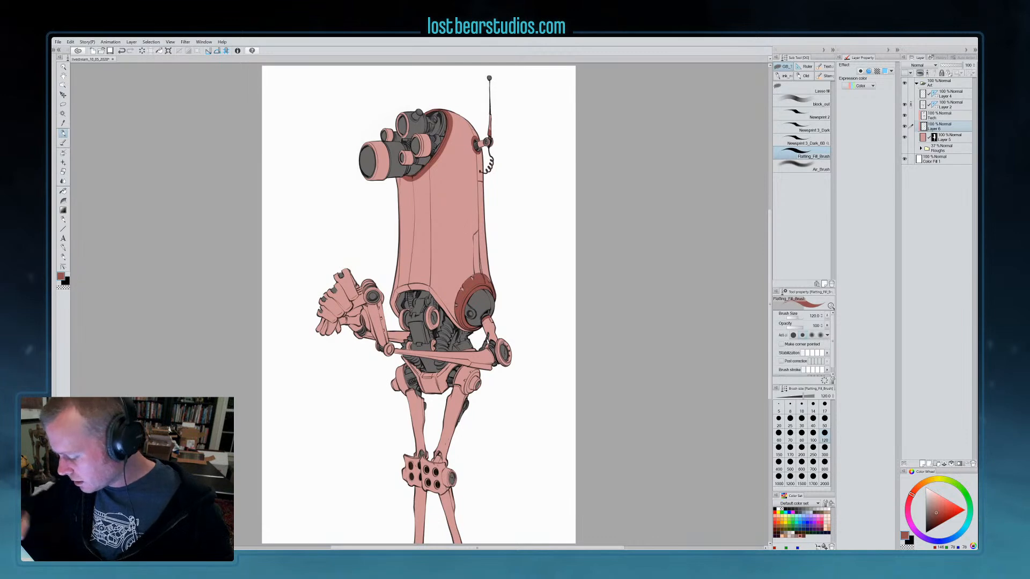
Paint the near elbow ring, the raised arm's joint housing and both hip joint caps dark red
mouse_move(501, 340)
mouse_down()
mouse_move(504, 365)
mouse_move(509, 346)
mouse_up()
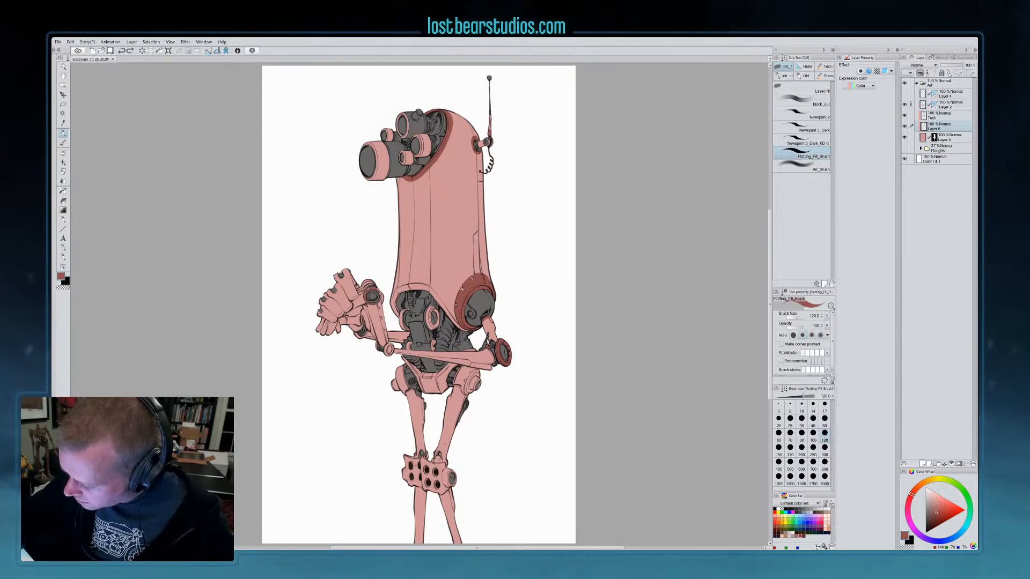
drag(364, 285, 375, 286)
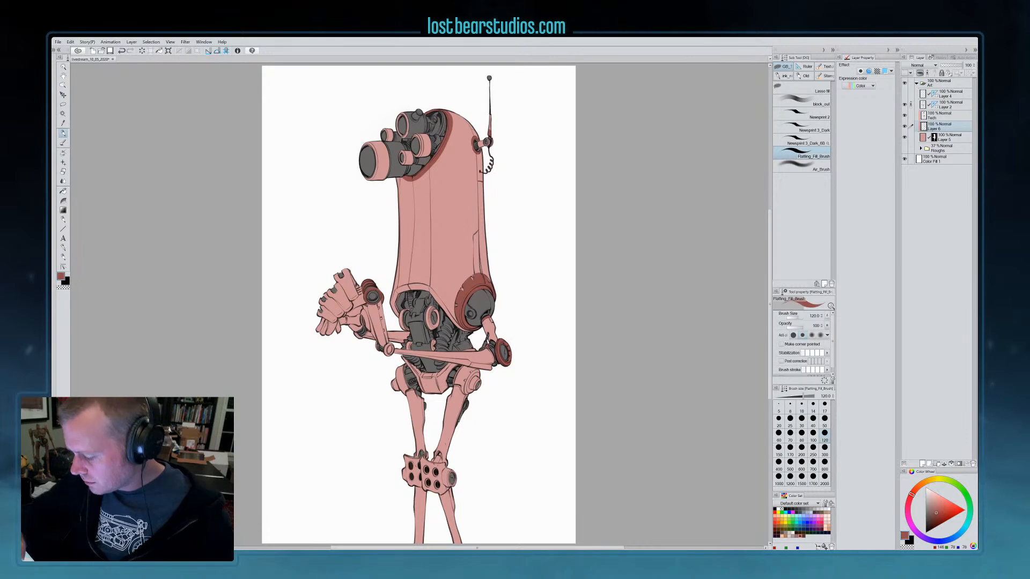
drag(396, 380, 396, 389)
drag(473, 377, 473, 387)
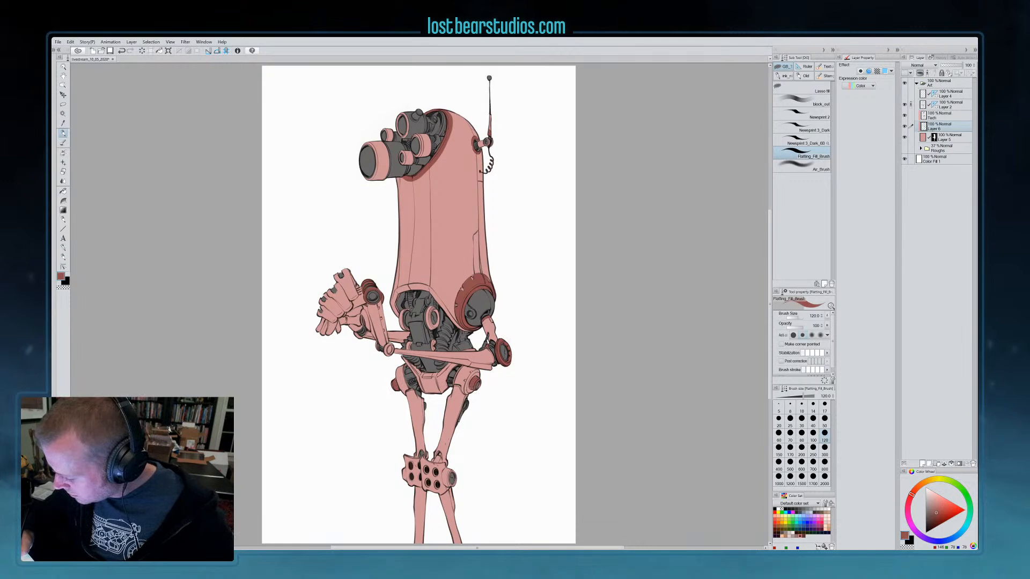
Fill the perforated knee plates and round knee housing with dark red on Layer 6
key(c)
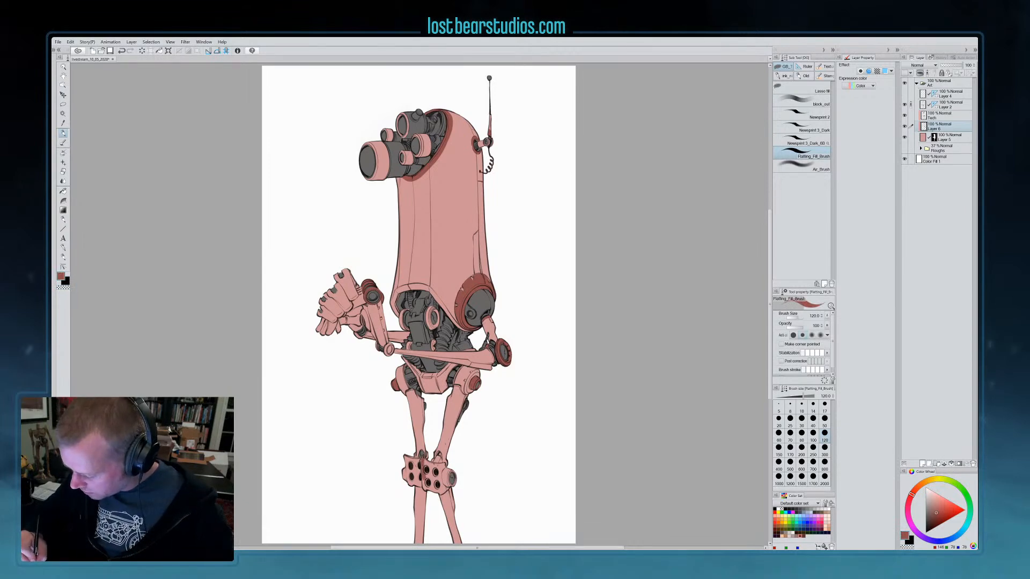
mouse_move(409, 460)
mouse_down()
mouse_move(412, 481)
mouse_move(448, 488)
mouse_up()
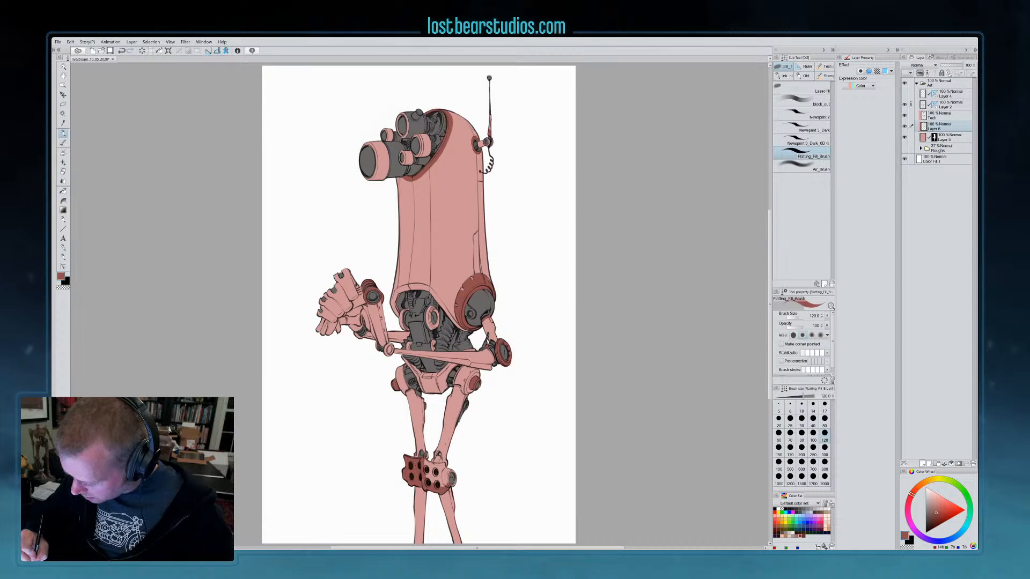
mouse_move(425, 466)
mouse_down()
mouse_move(446, 476)
mouse_move(447, 485)
mouse_move(433, 481)
mouse_move(441, 484)
mouse_up()
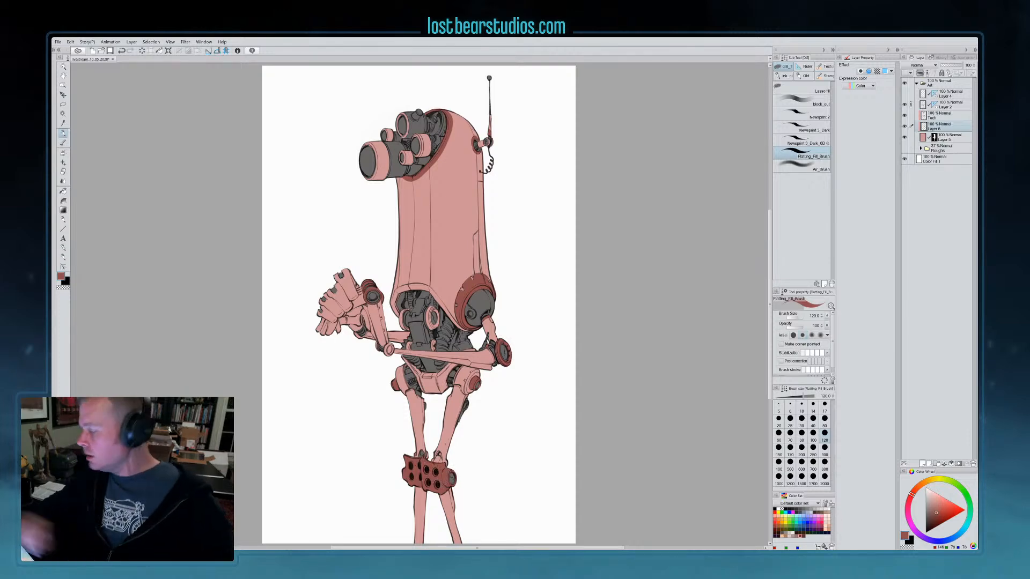
Fill the small joints above the knees with sampled dark grey on the Tech layer, and the large lens barrel dark red on Layer 6
click(940, 116)
alt+click(452, 477)
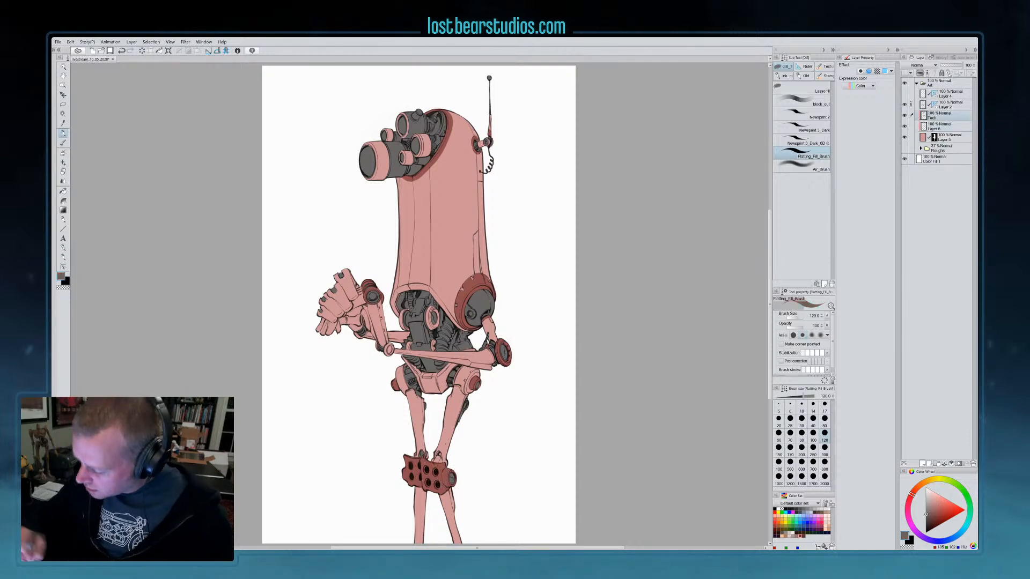
drag(439, 455, 435, 462)
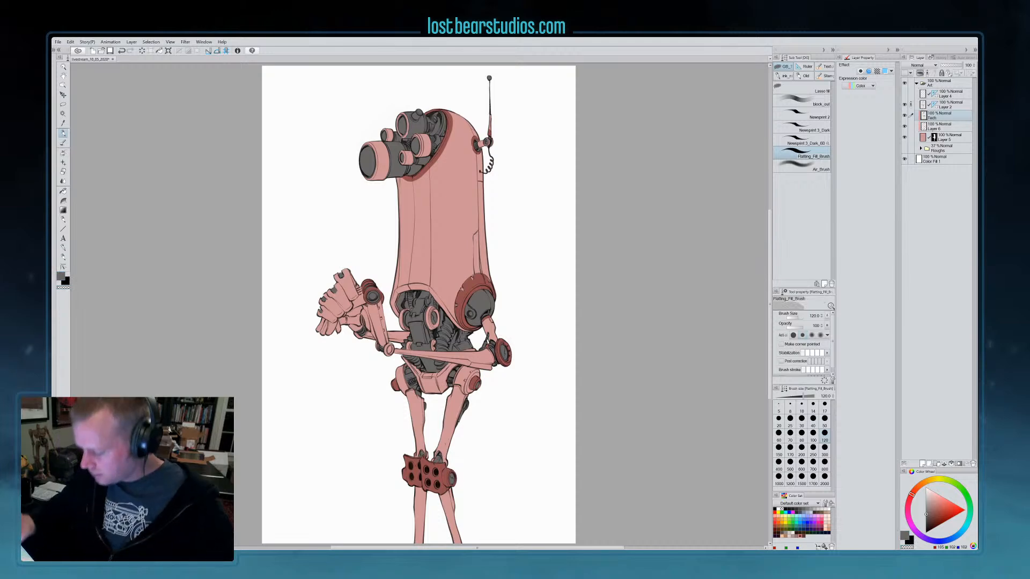
click(927, 127)
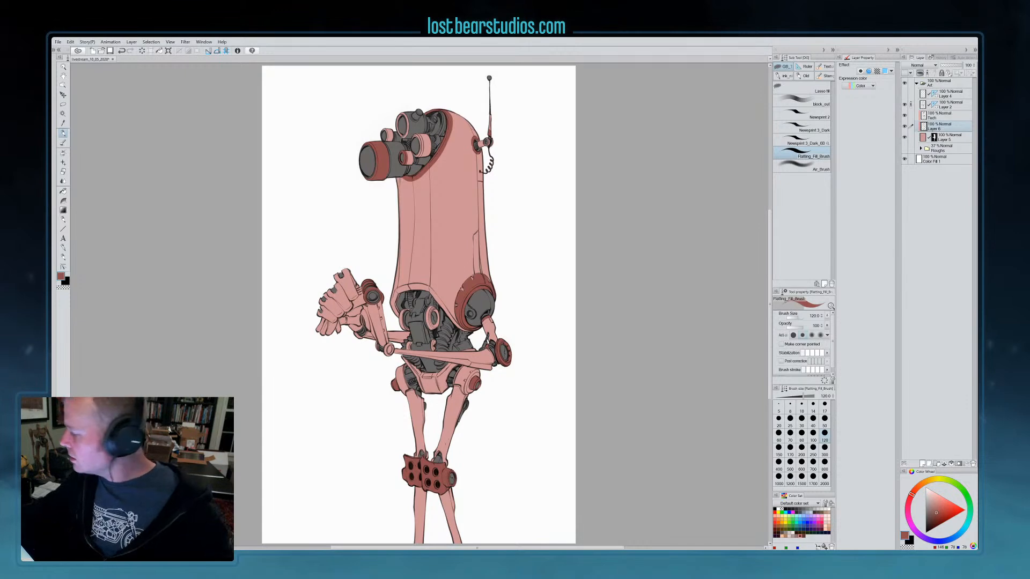
Add a layer above Tech and fill the round joint centres at the waist, elbow, wrist and knee with light grey
click(944, 116)
click(921, 463)
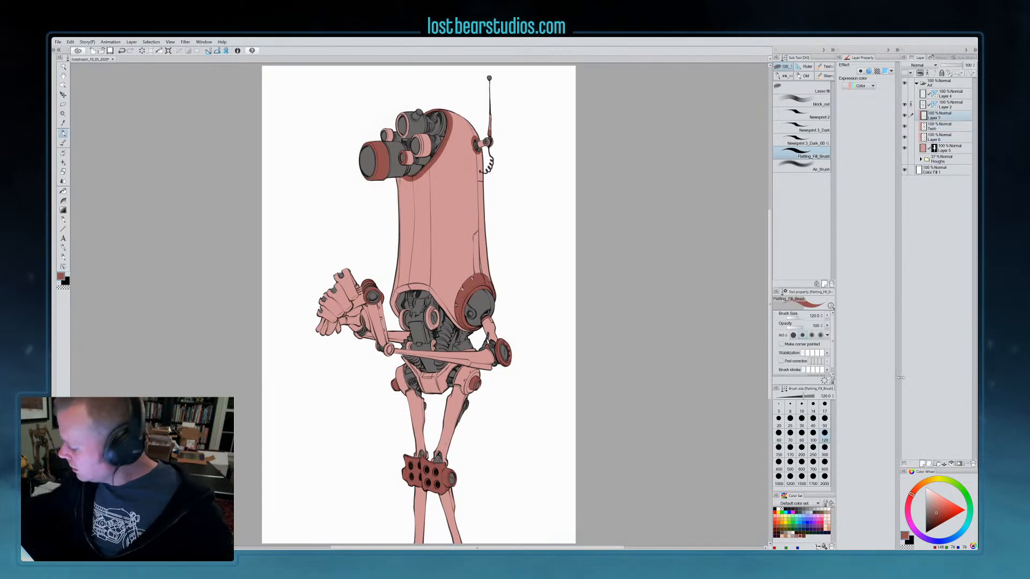
click(926, 494)
drag(433, 314, 434, 322)
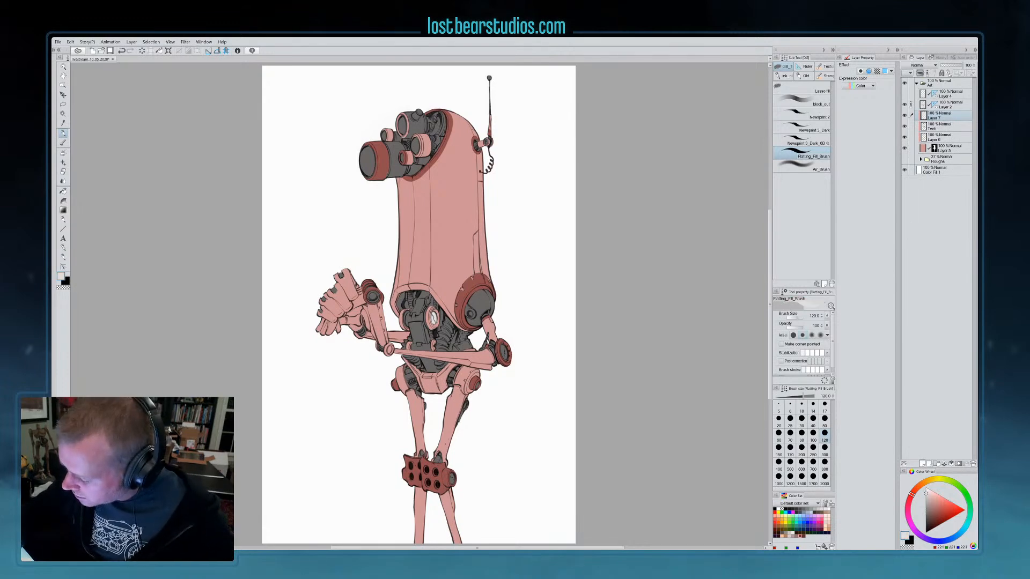
drag(503, 348, 505, 357)
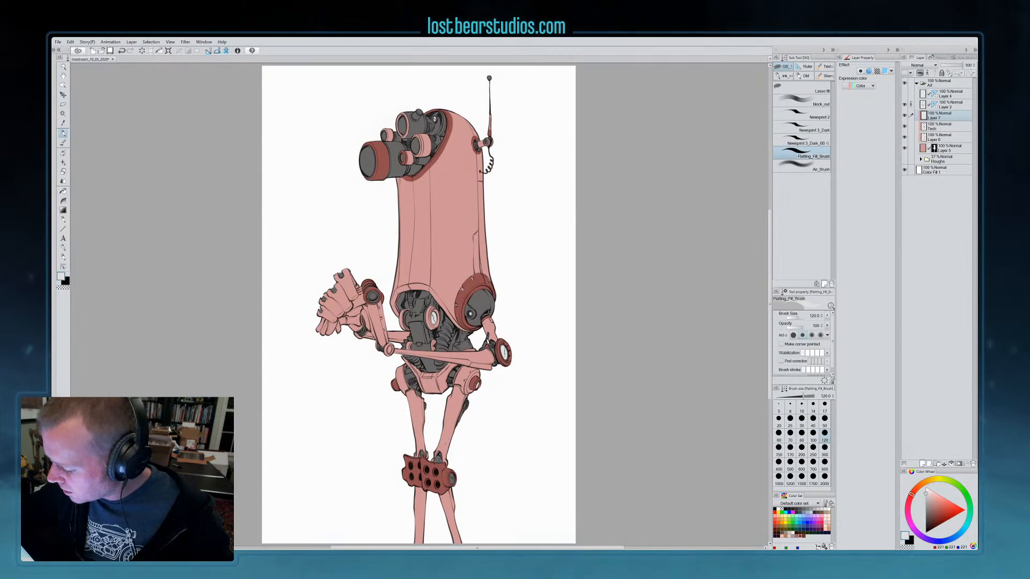
drag(371, 293, 373, 297)
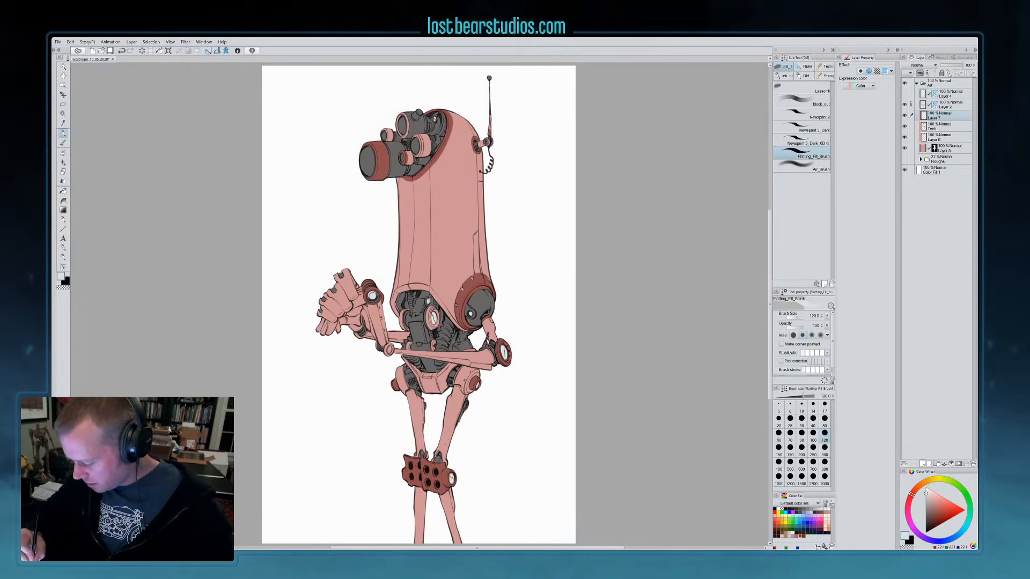
key(c)
key(c)
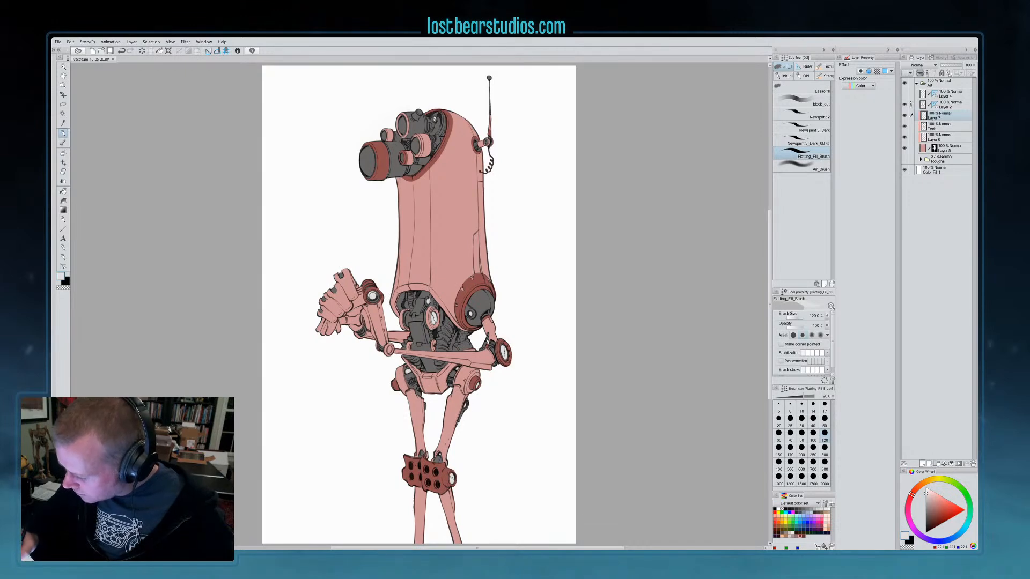
Add another layer directly above Tech and fill the recessed torso mechanics and the large shoulder disc with a darker grey
key(ctrl+shift+n)
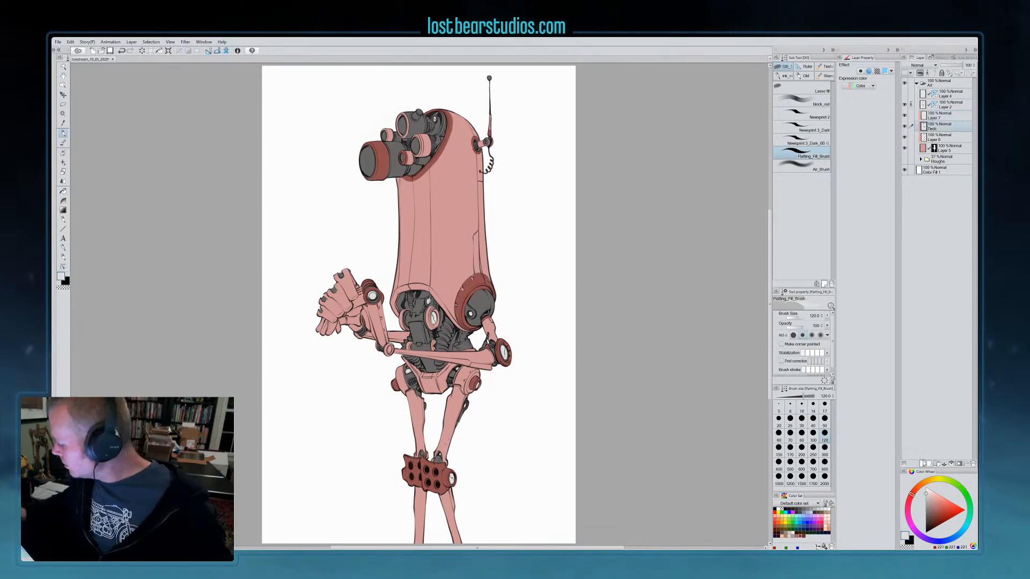
alt+click(368, 161)
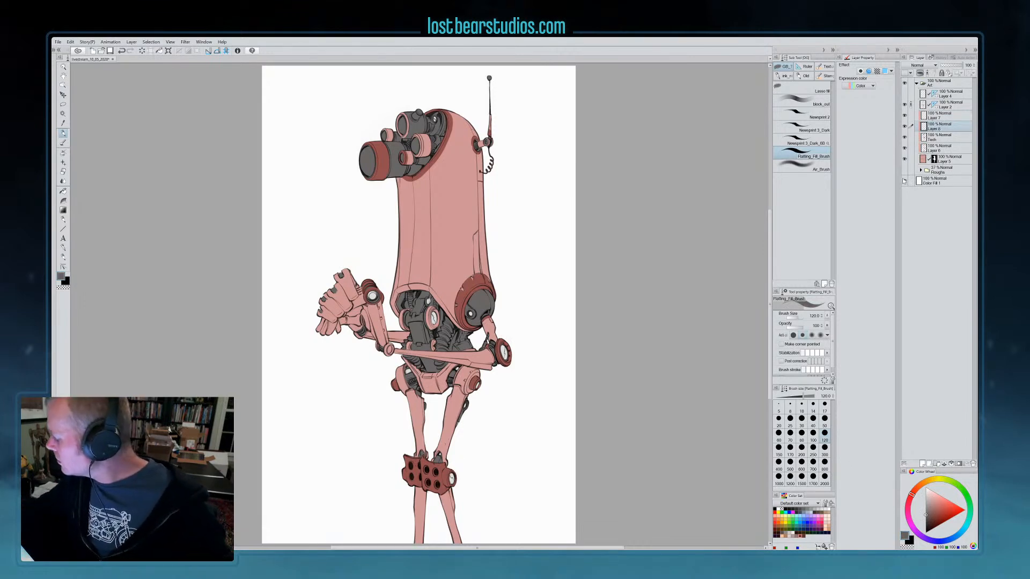
click(925, 522)
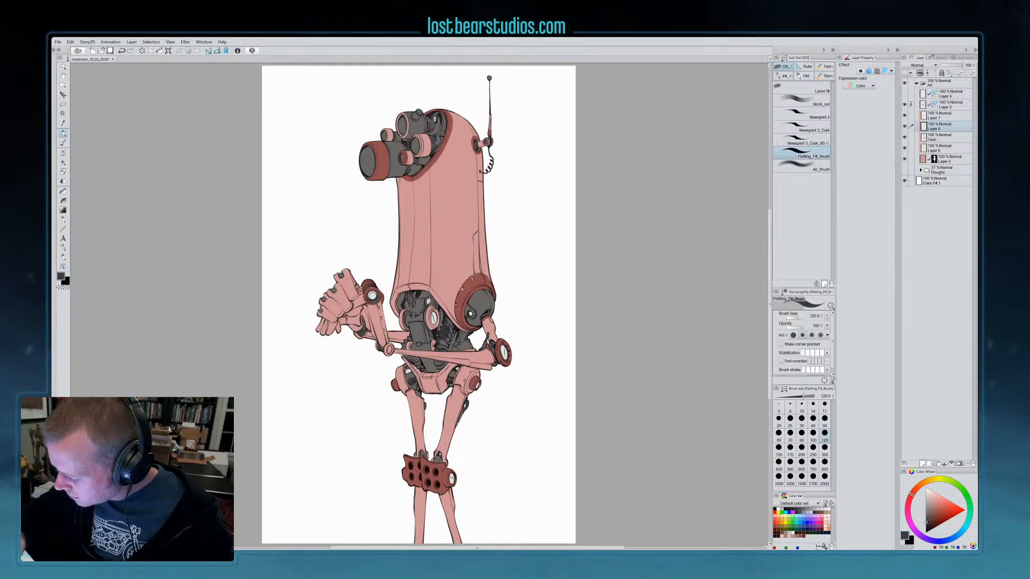
drag(452, 326, 443, 347)
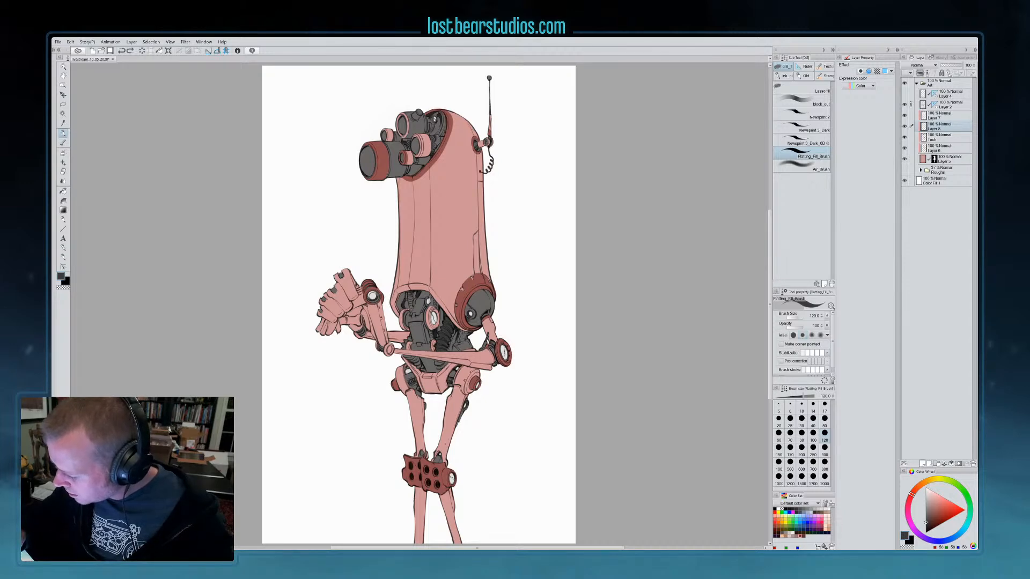
mouse_move(480, 315)
mouse_down()
mouse_move(492, 303)
mouse_move(474, 297)
mouse_move(486, 303)
mouse_up()
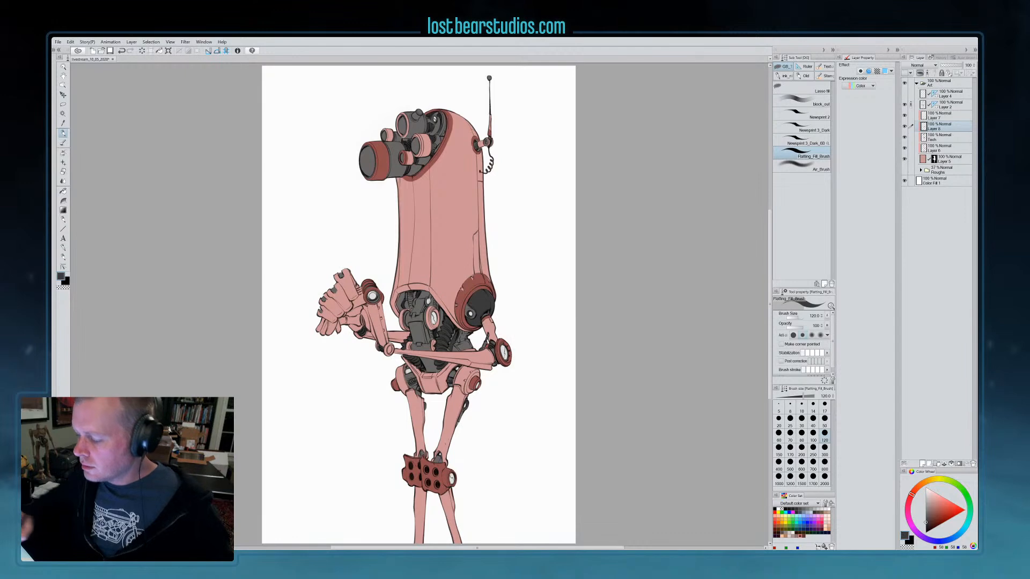
Add a layer above Layer 7 and fill the robot's camera lenses and antenna tip with light cyan
click(939, 116)
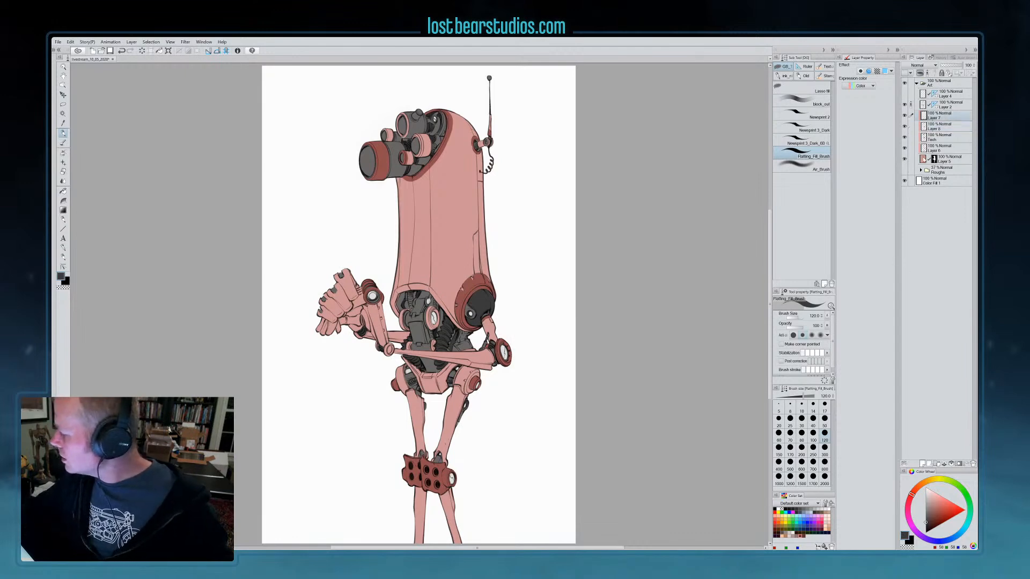
click(964, 530)
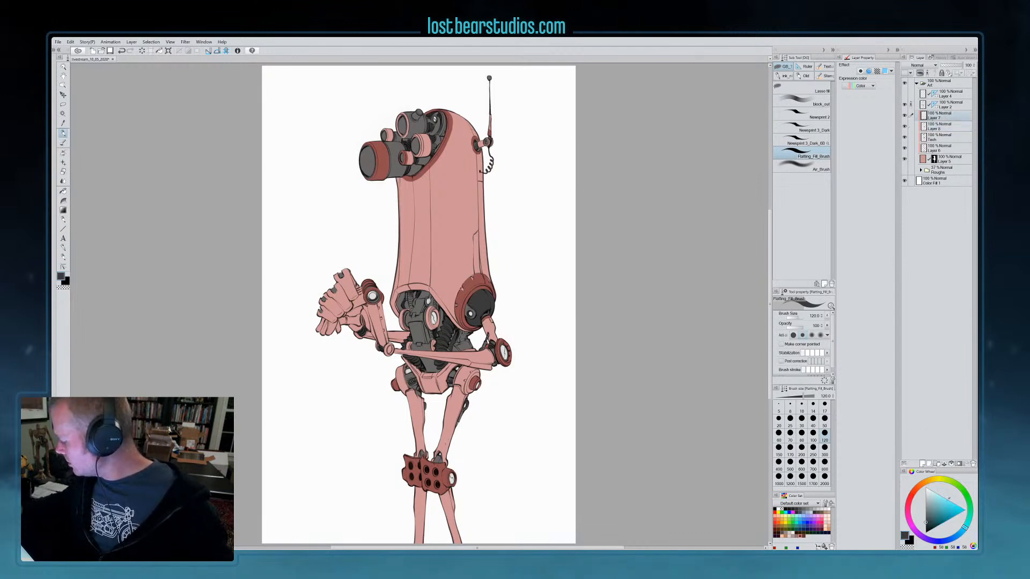
click(943, 498)
key(ctrl+shift+n)
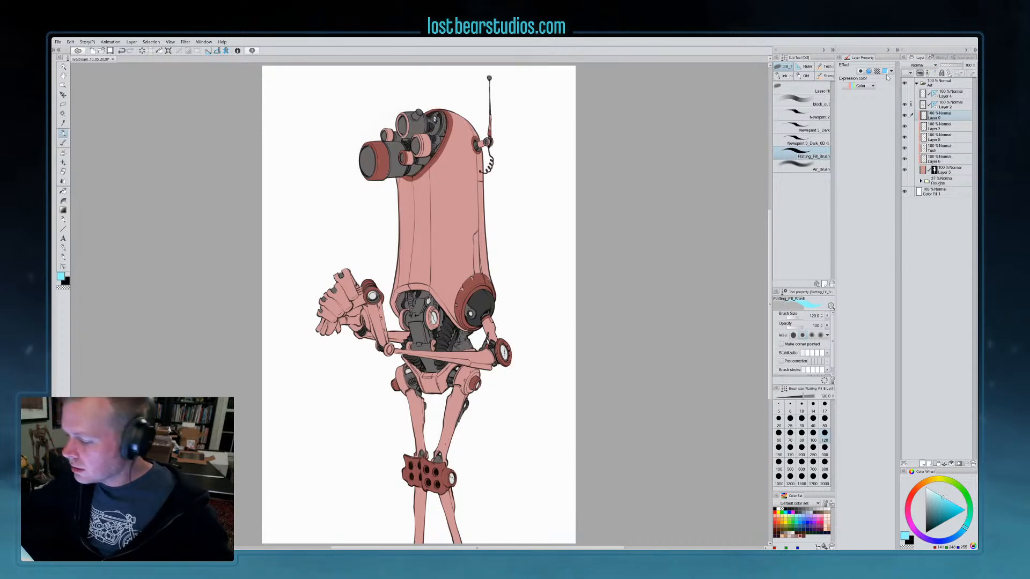
mouse_move(364, 152)
mouse_down()
mouse_move(370, 173)
mouse_move(363, 167)
mouse_move(401, 124)
mouse_move(417, 148)
mouse_up()
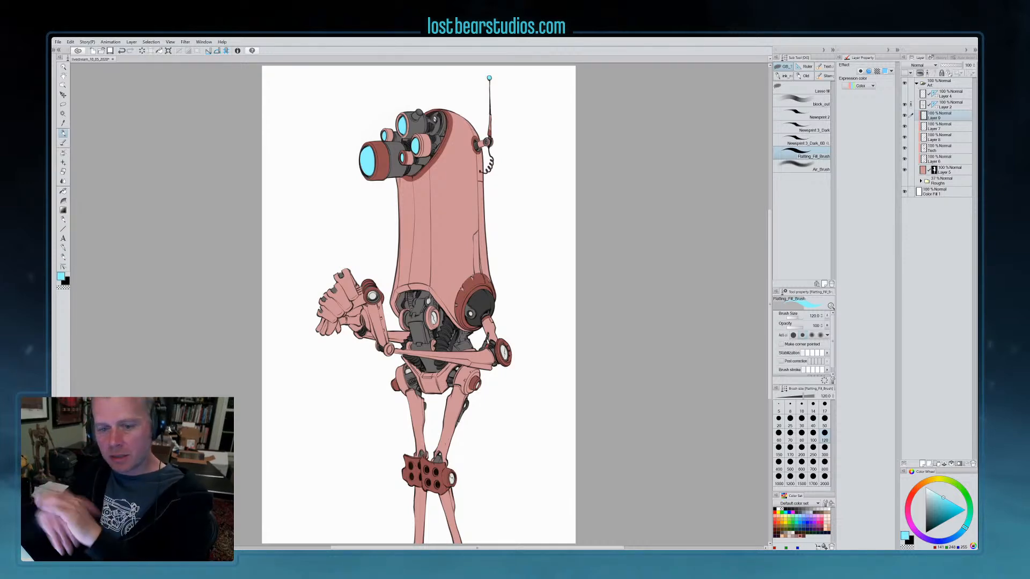
Shift the base body colour on Layer 5 to a cooler pink with hue -31 and saturation -7
click(919, 170)
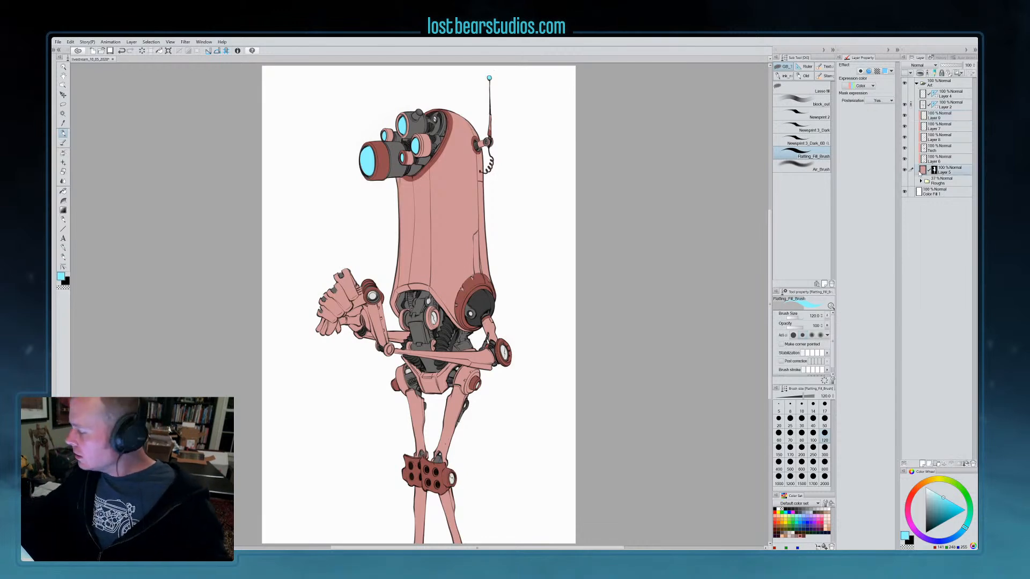
key(ctrl+u)
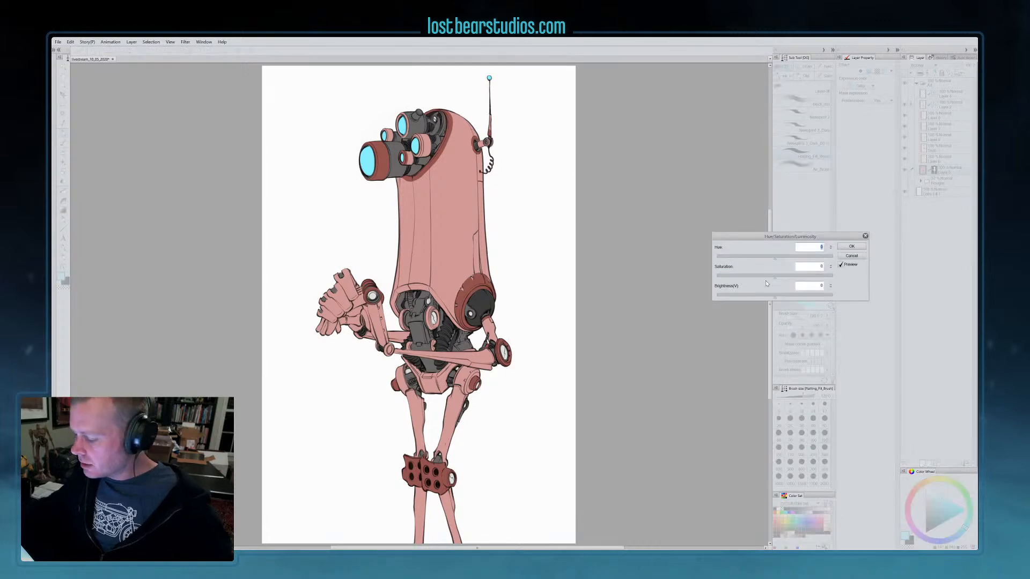
click(767, 258)
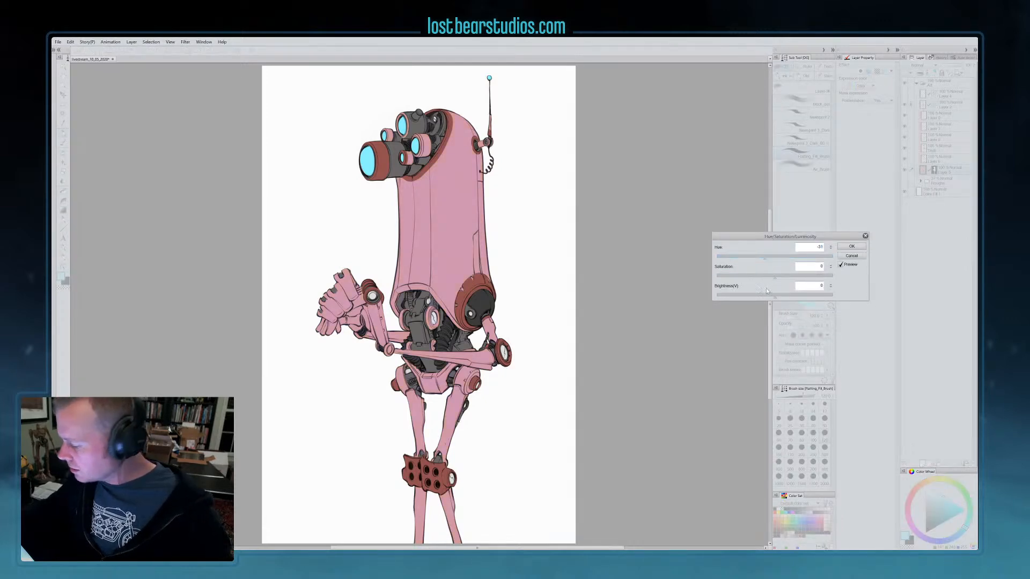
drag(768, 280, 770, 279)
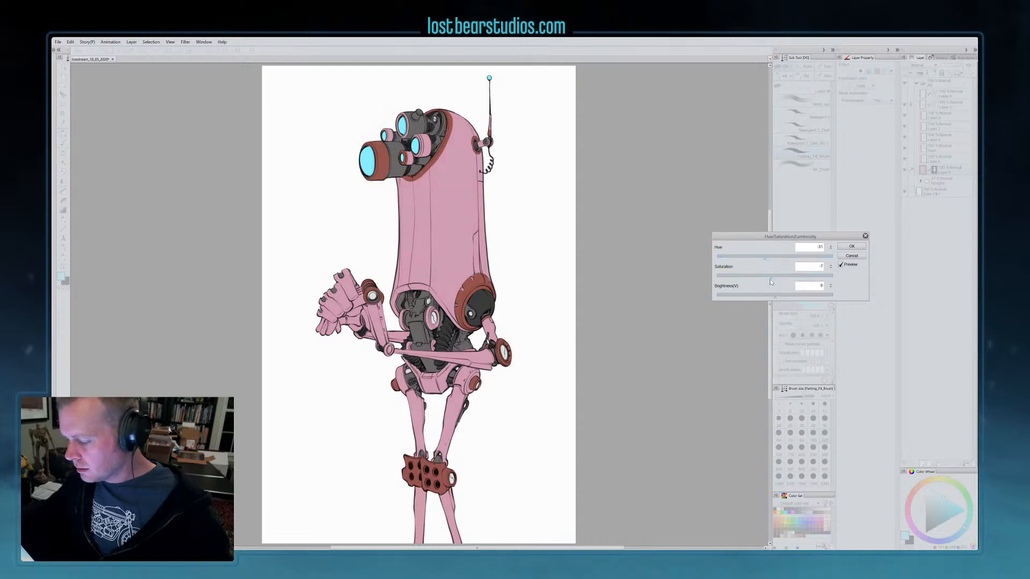
click(857, 247)
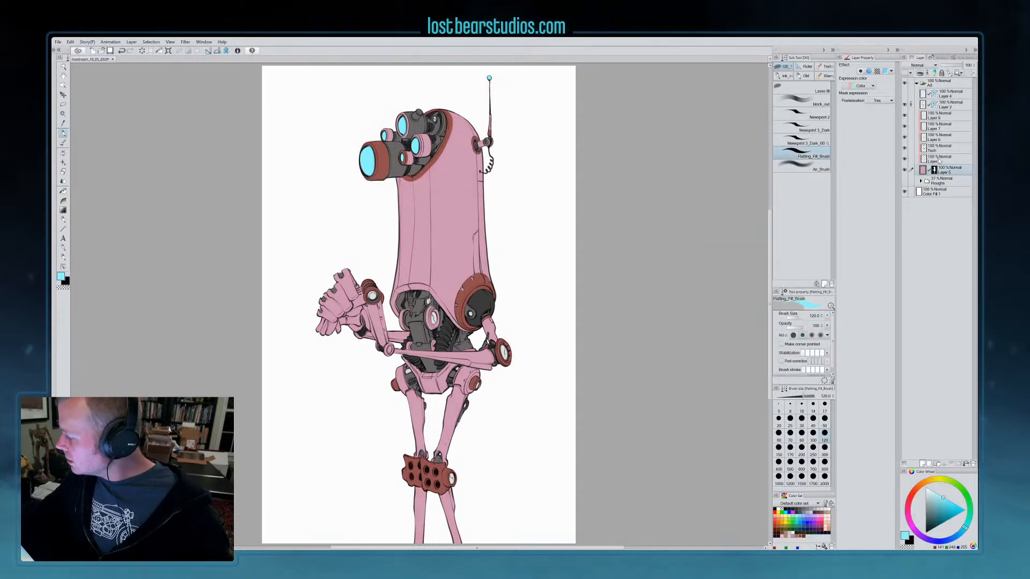
Shift the hue of the dark red accents on Layer 6 by -27
key(ctrl+u)
click(764, 257)
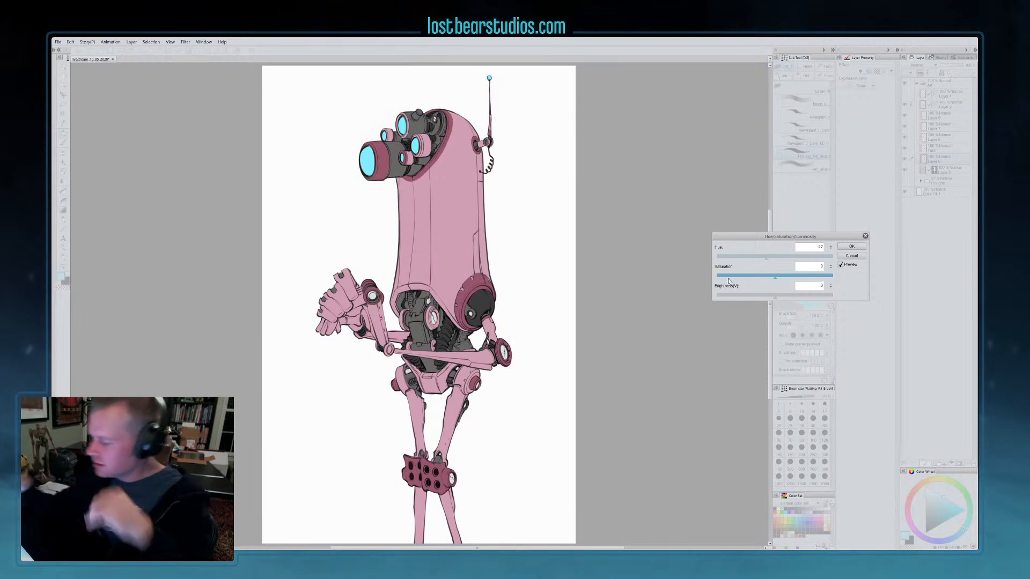
click(851, 246)
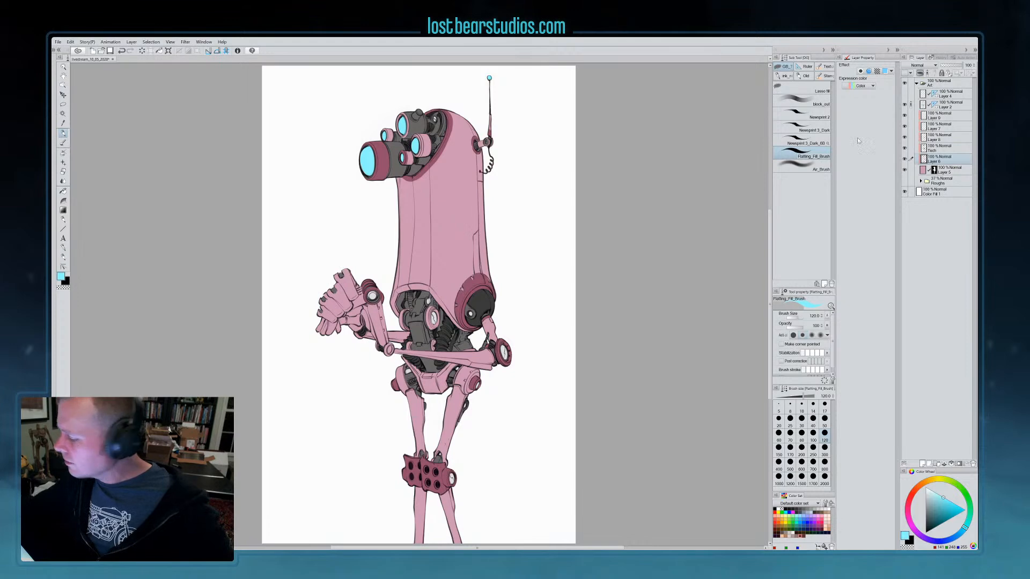
Save the illustration as a Photoshop document in the Illustrations folder, copying the folder path in the process
click(944, 115)
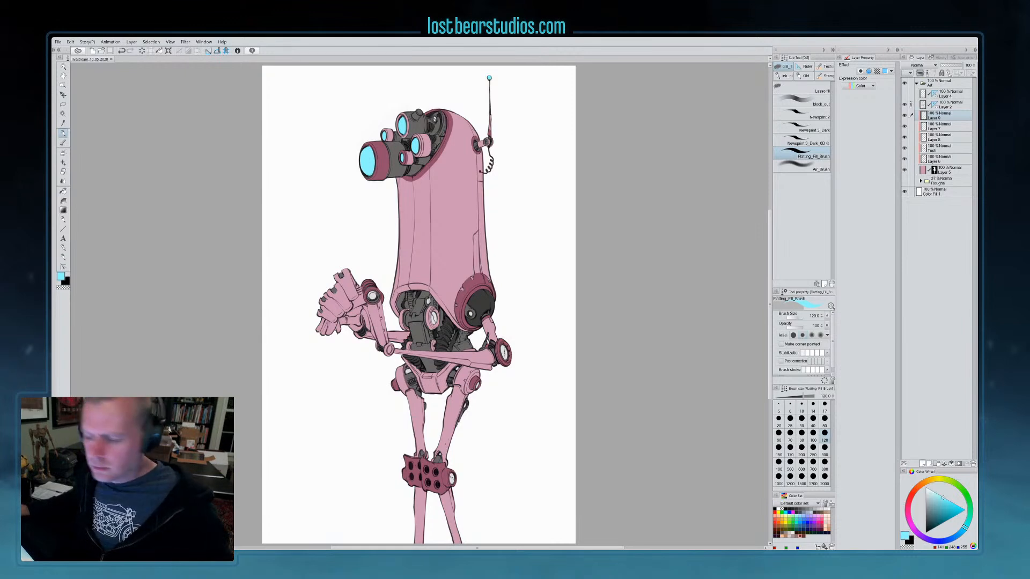
click(58, 41)
click(73, 100)
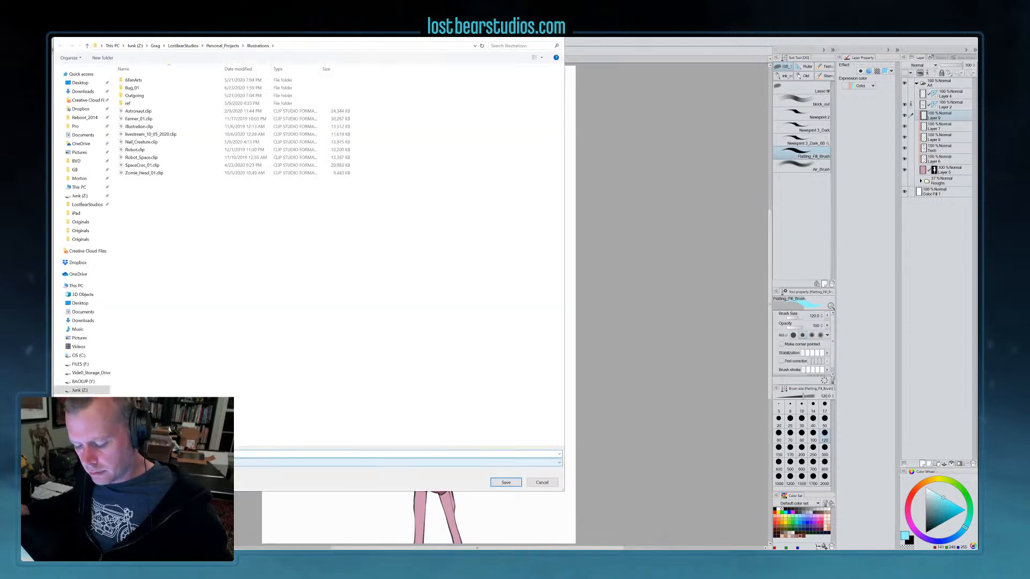
click(215, 463)
click(214, 507)
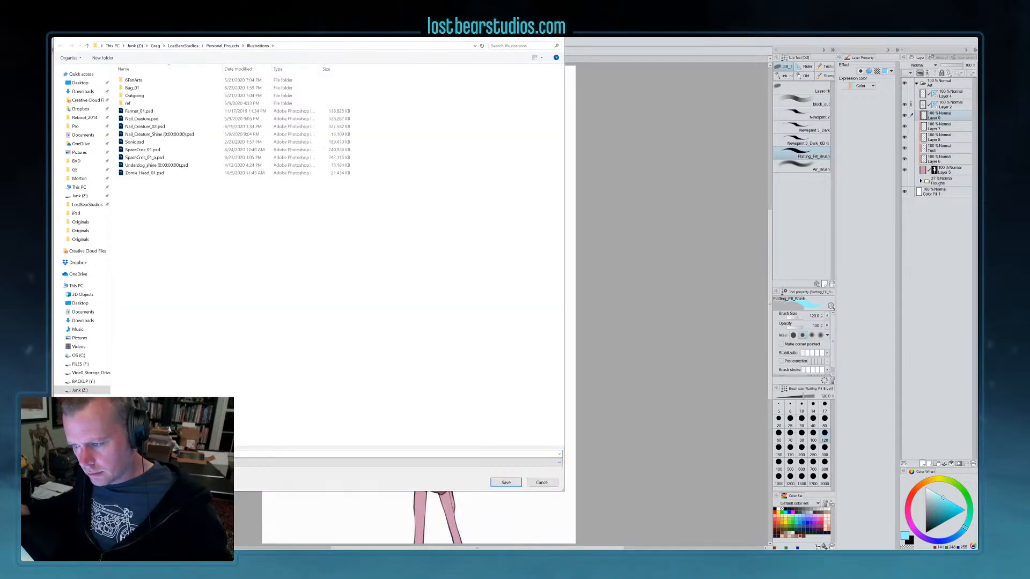
click(289, 48)
key(ctrl+c)
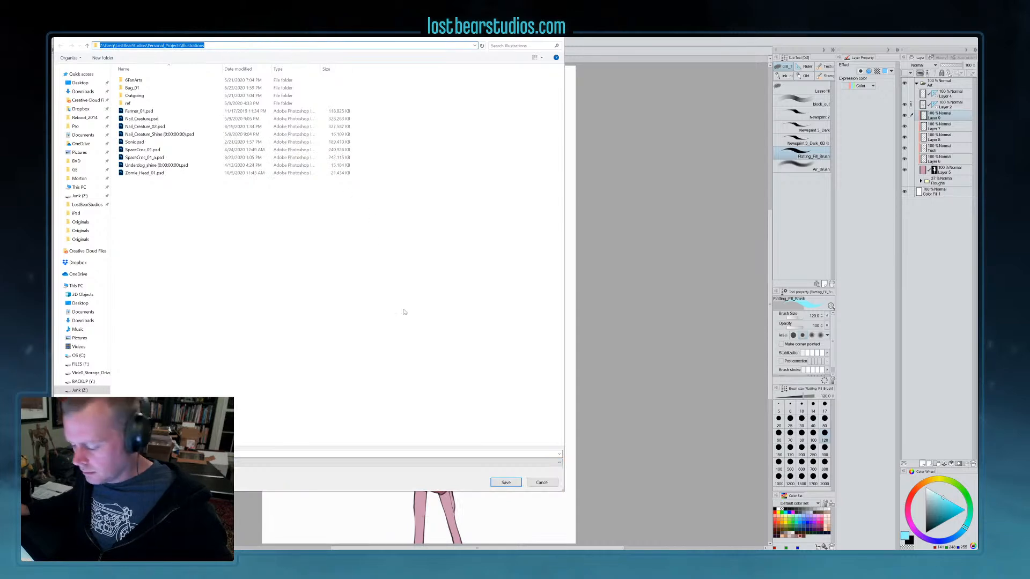
click(506, 482)
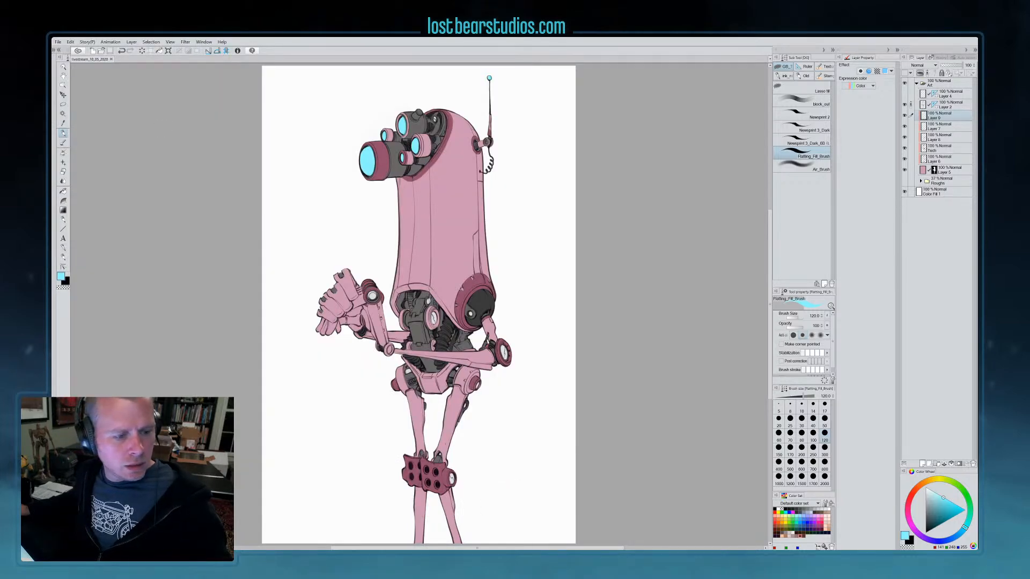
Switch to Photoshop, open livestream_10_05_2020.psd from the copied Illustrations folder path, and show the document in full-screen view with the panels visible
key(alt+Tab)
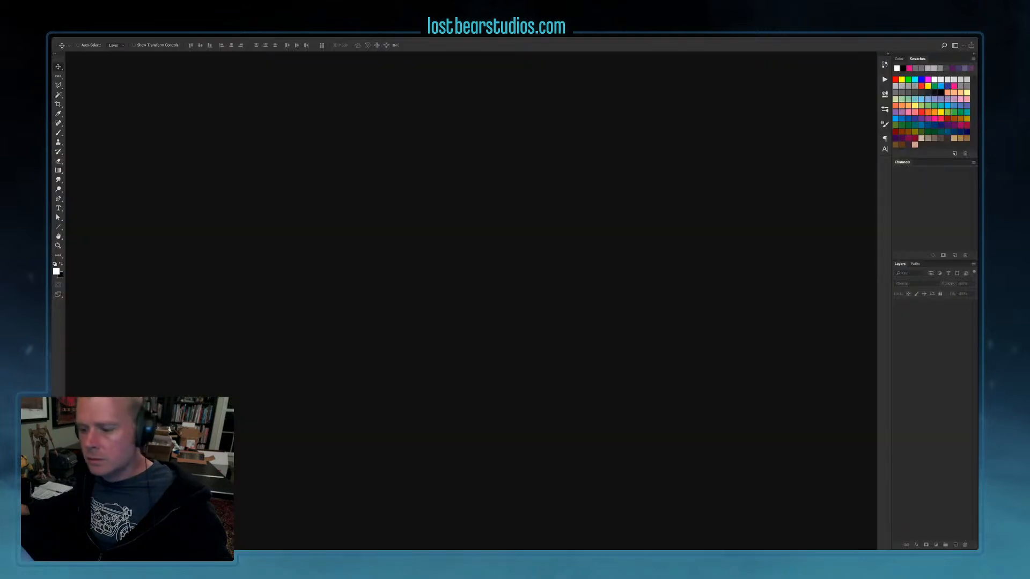
click(69, 34)
click(81, 46)
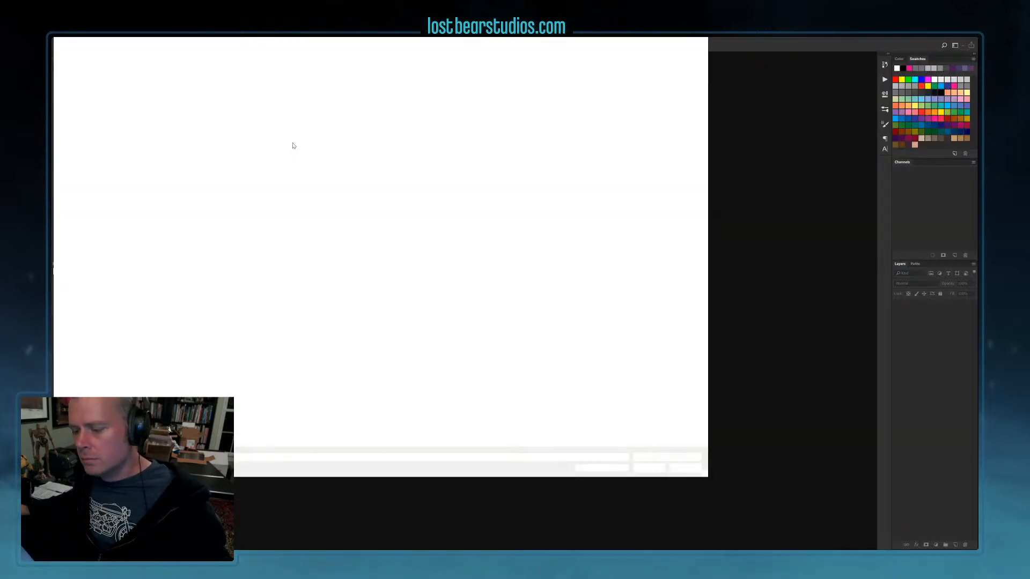
click(250, 47)
key(ctrl+v)
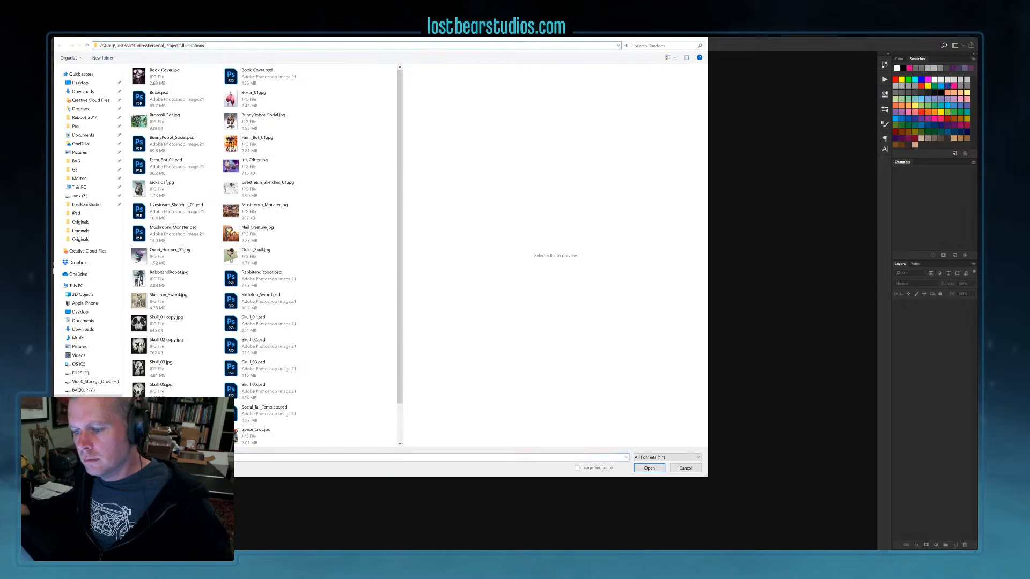
key(Return)
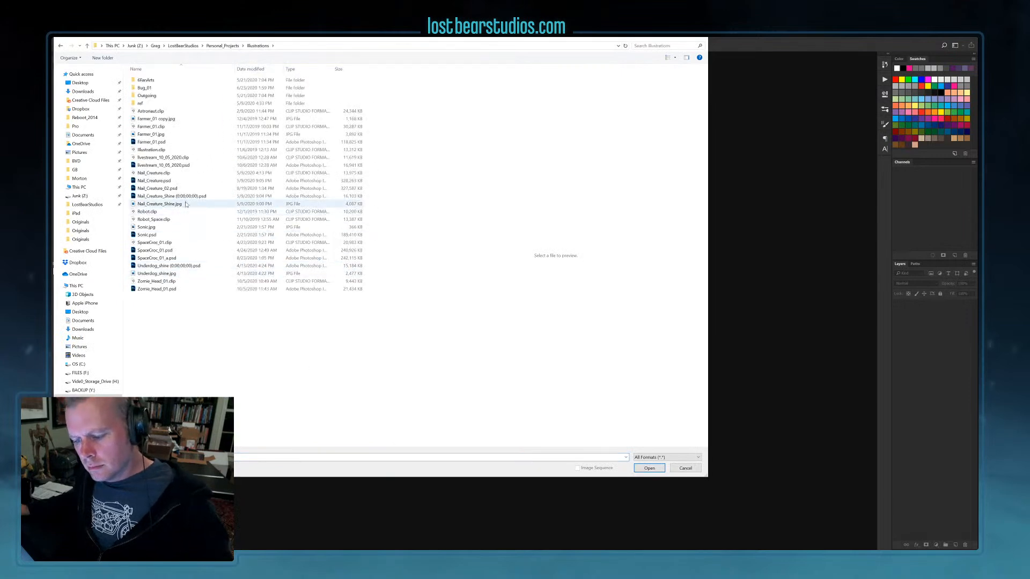
click(178, 166)
click(649, 468)
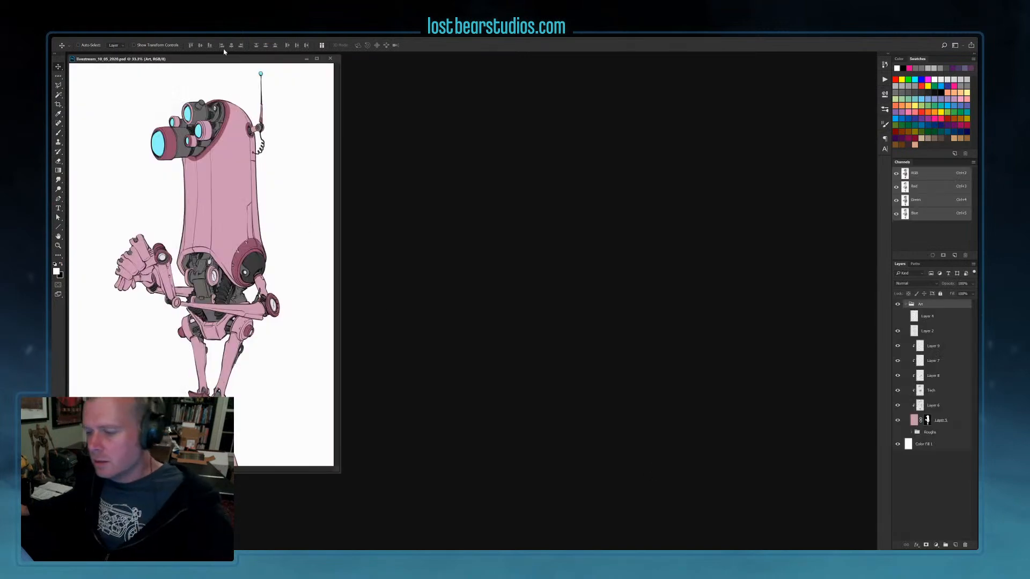
drag(228, 59, 451, 92)
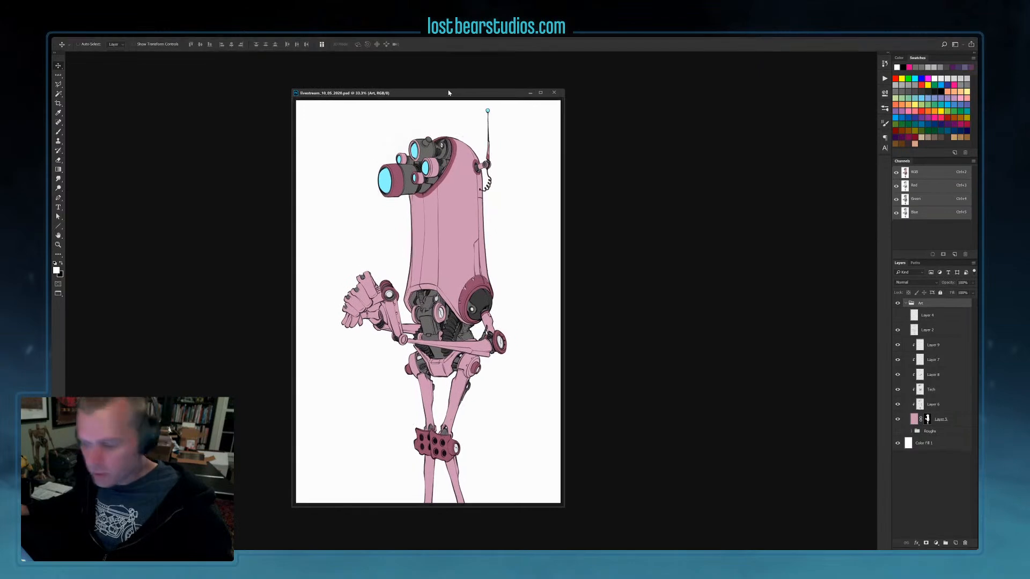
key(f)
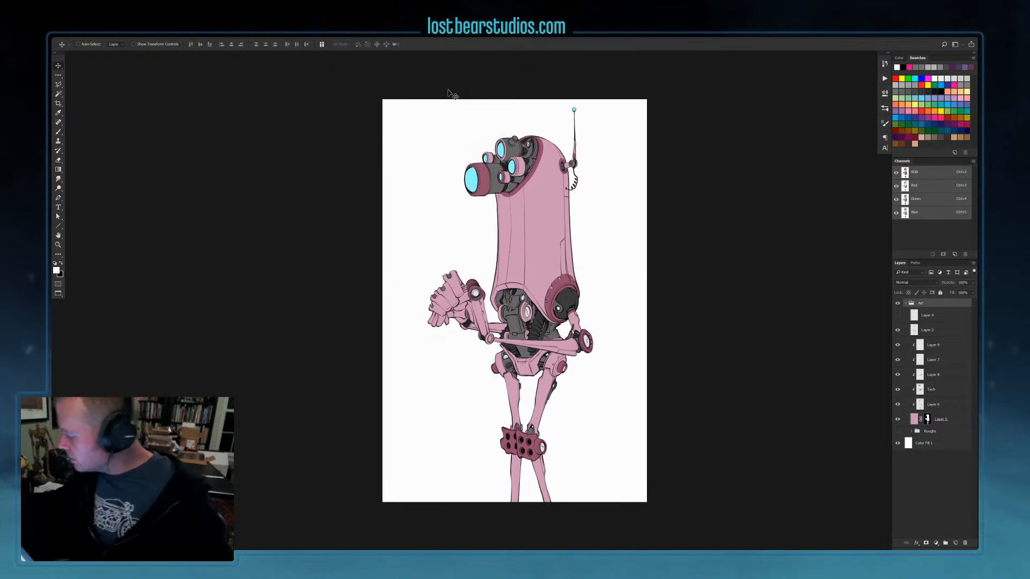
Rename the line art layer as Linework and the cyan lens colour layer beneath it as Lens
click(938, 332)
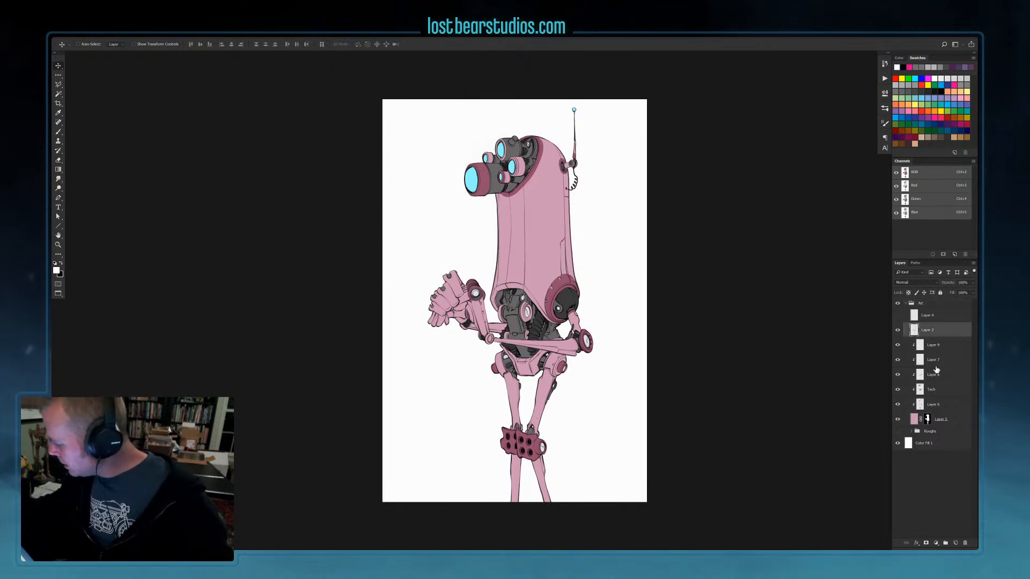
double_click(929, 330)
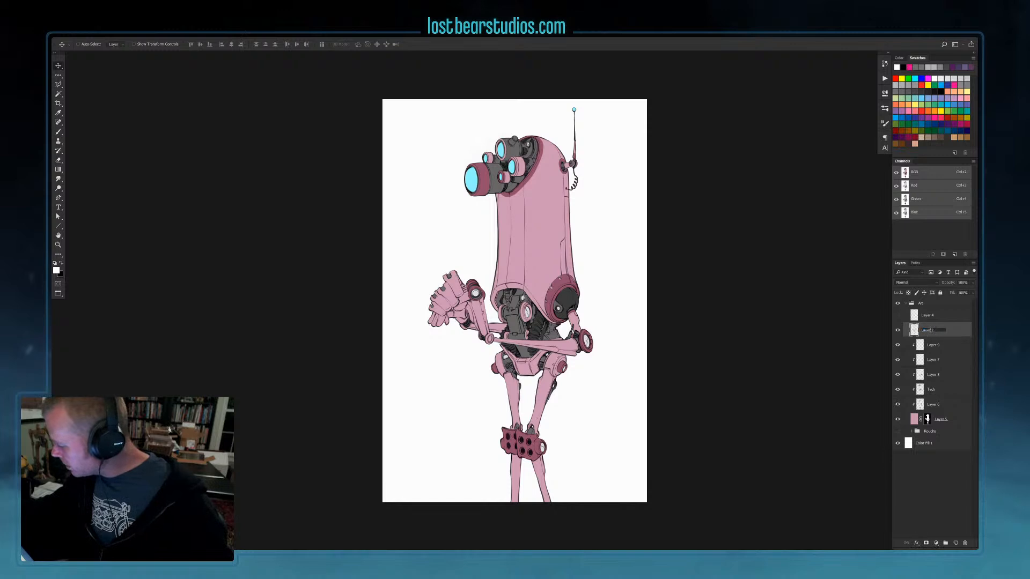
text(Linework)
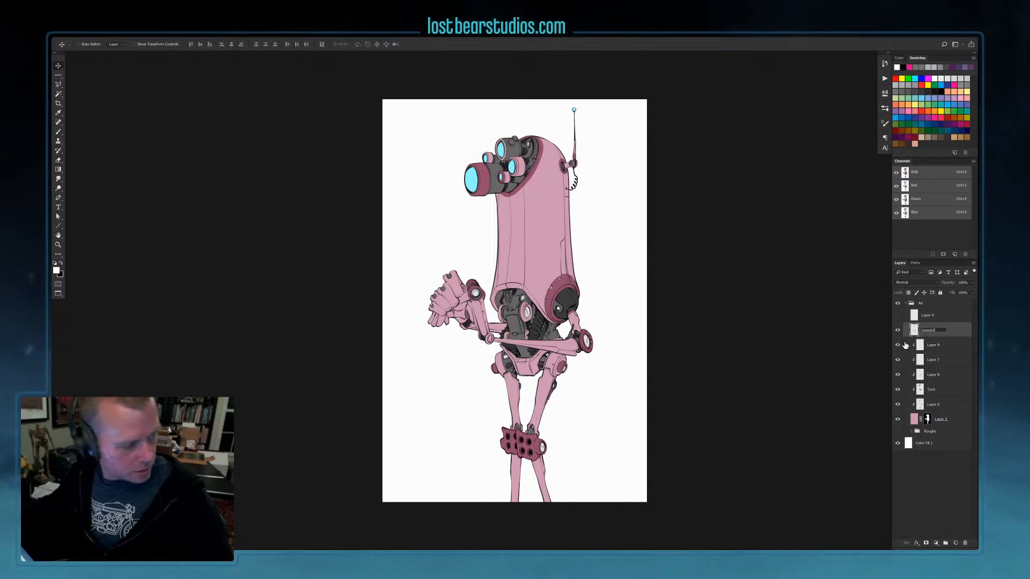
key(Return)
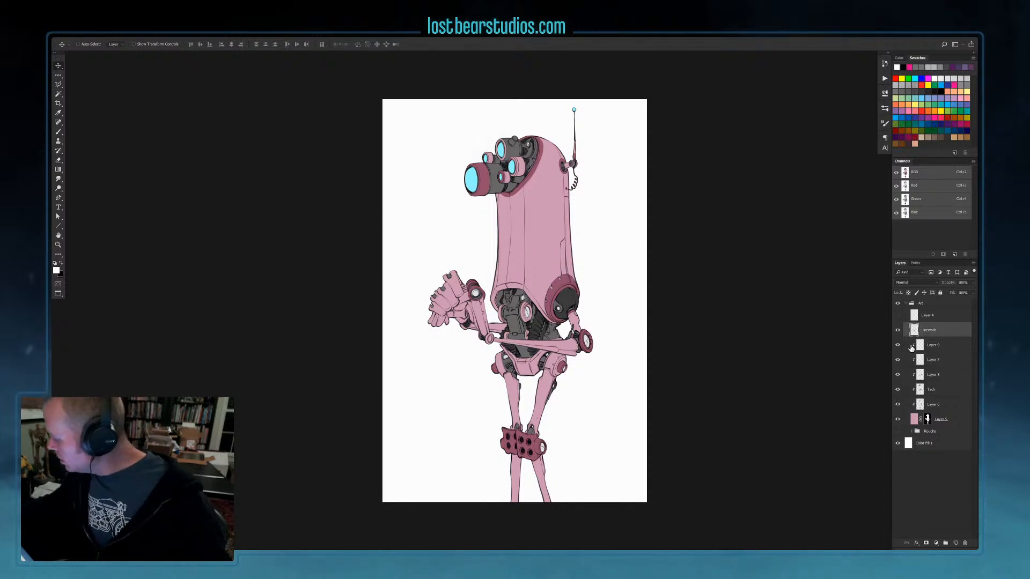
double_click(932, 346)
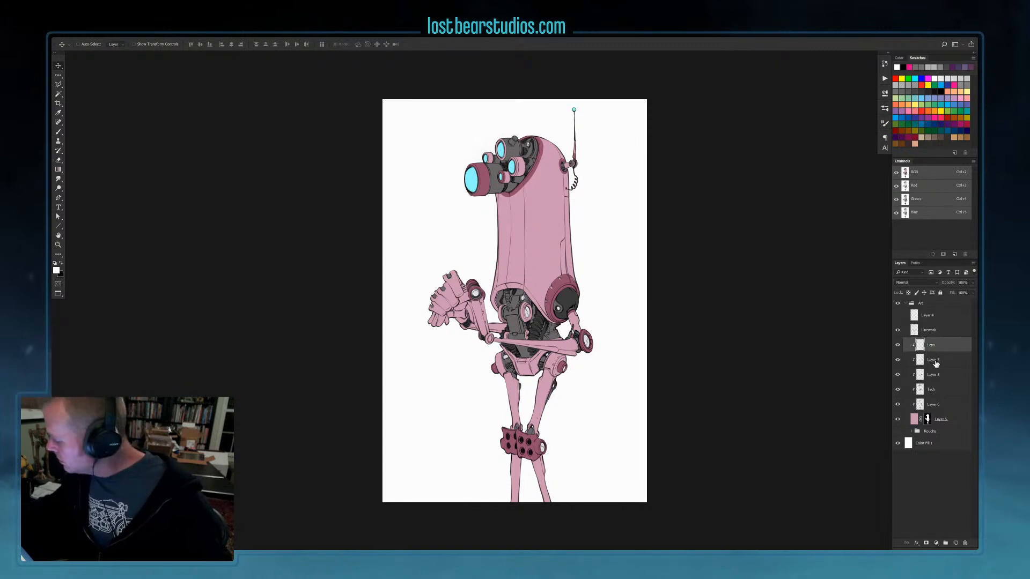
Check which parts Layer 7 colours by toggling its visibility, and rename it as Light
click(933, 363)
click(898, 360)
double_click(934, 360)
text(Light)
key(Return)
Check what Layer 8 contains by toggling its visibility, and rename it as Rubber
click(934, 377)
click(899, 376)
click(898, 376)
double_click(929, 376)
text(Rubber)
key(Return)
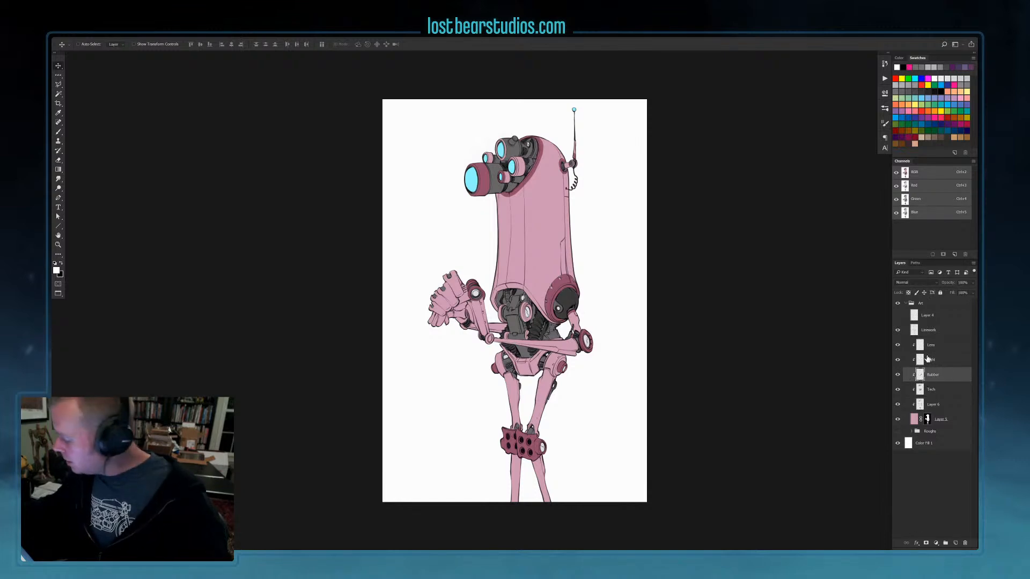
Group the colour layers from Lens down to Layer 5 and name the group Flat
click(941, 345)
shift+click(948, 422)
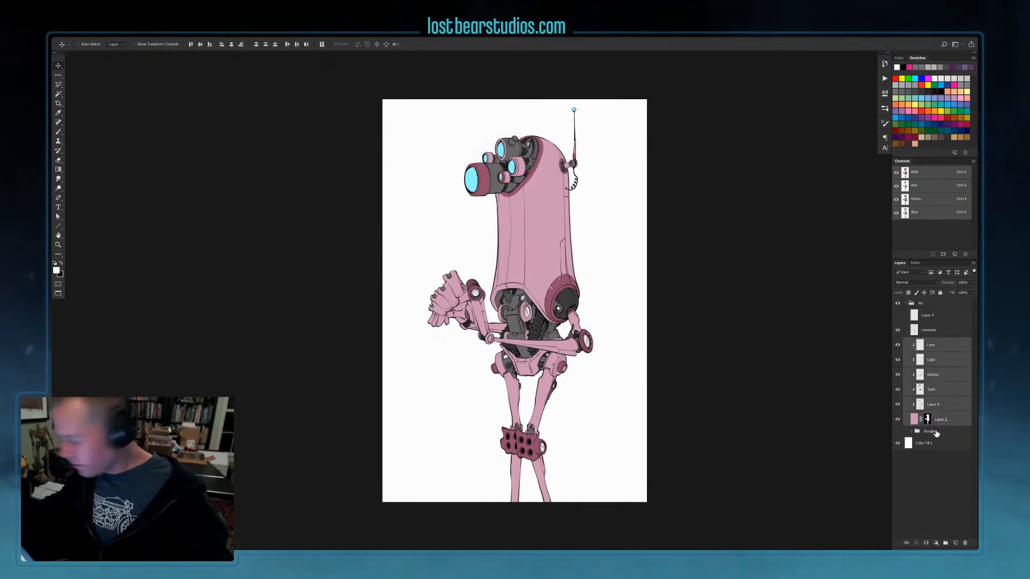
key(ctrl+g)
double_click(930, 345)
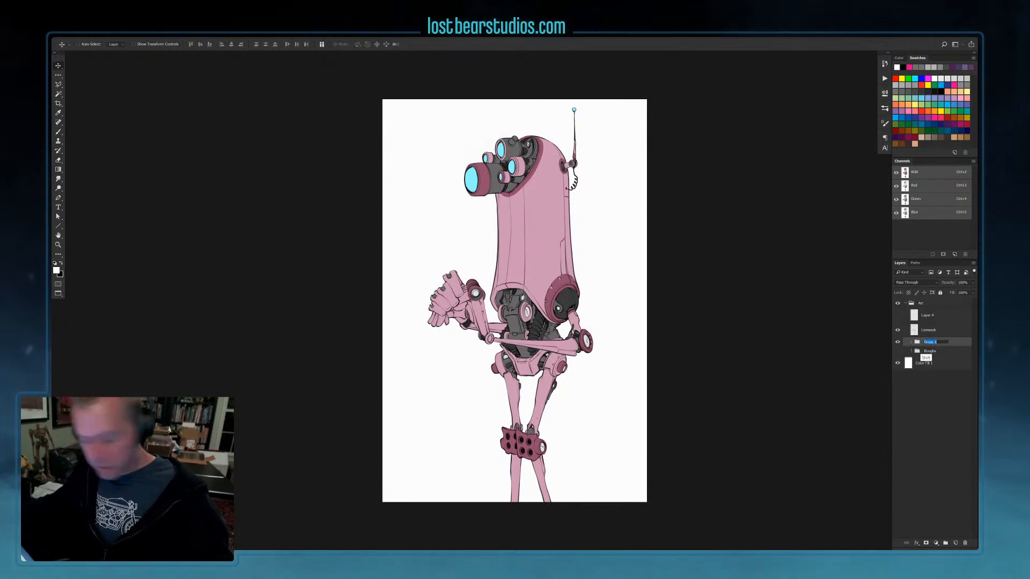
text(C)
text(lat)
key(Return)
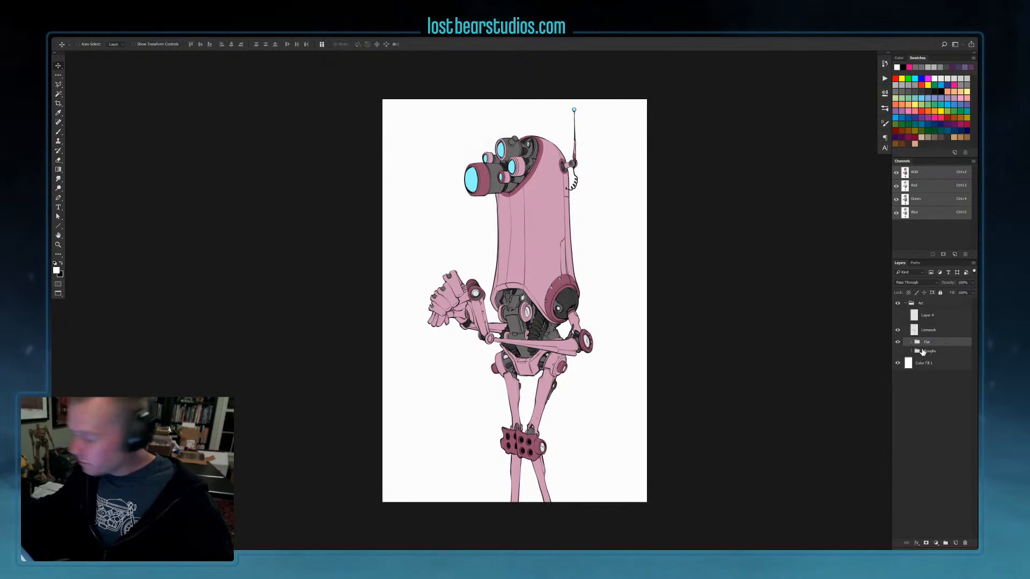
Add a layer above Layer 6 inside the Flat group and fill it with dark grey
click(911, 343)
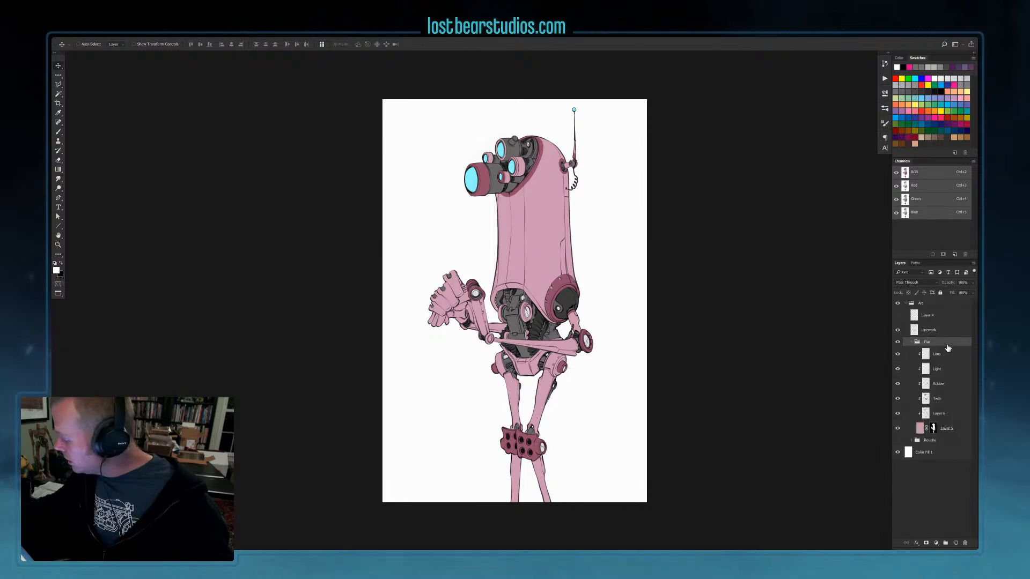
click(946, 414)
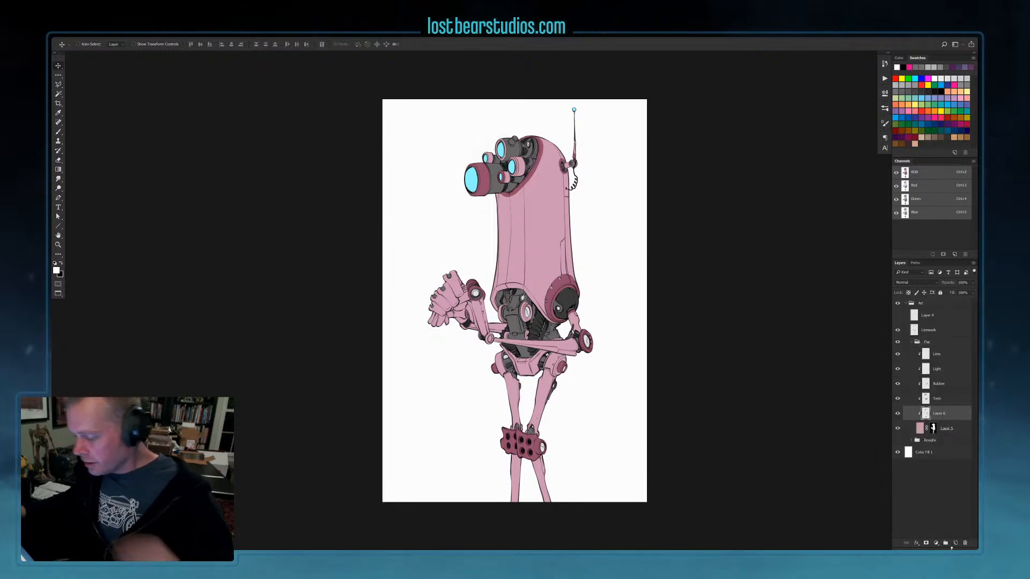
click(956, 543)
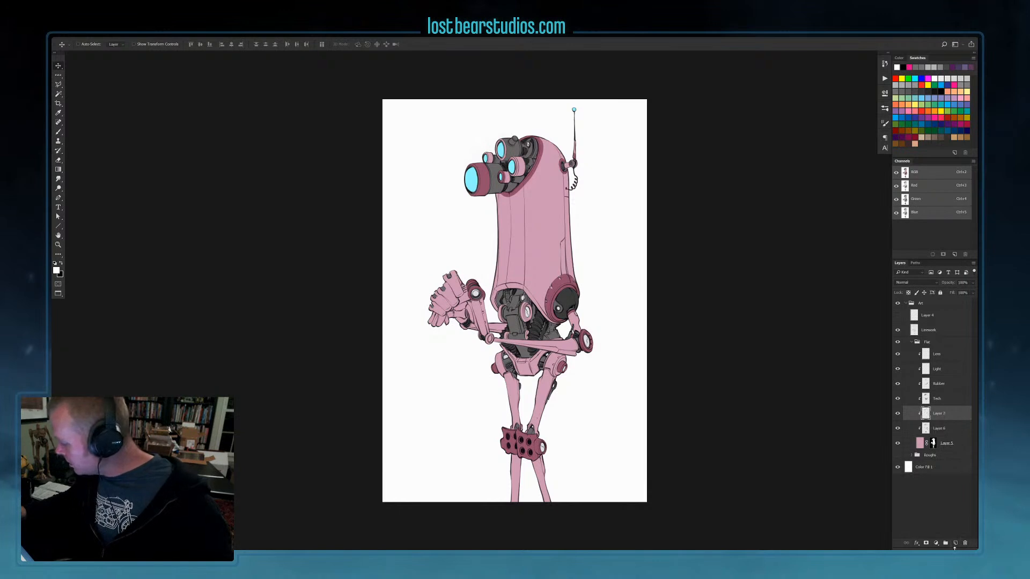
key(b)
click(909, 92)
key(alt+BackSpace)
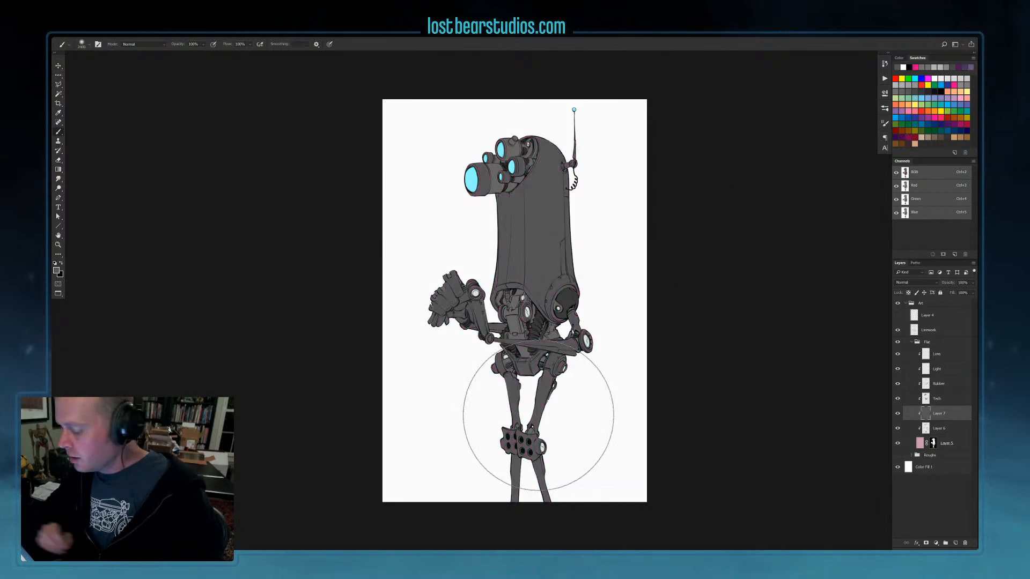
Paint rusty brown over the robot's body, arms and legs on the grey layer with an enlarged textured brush
click(903, 139)
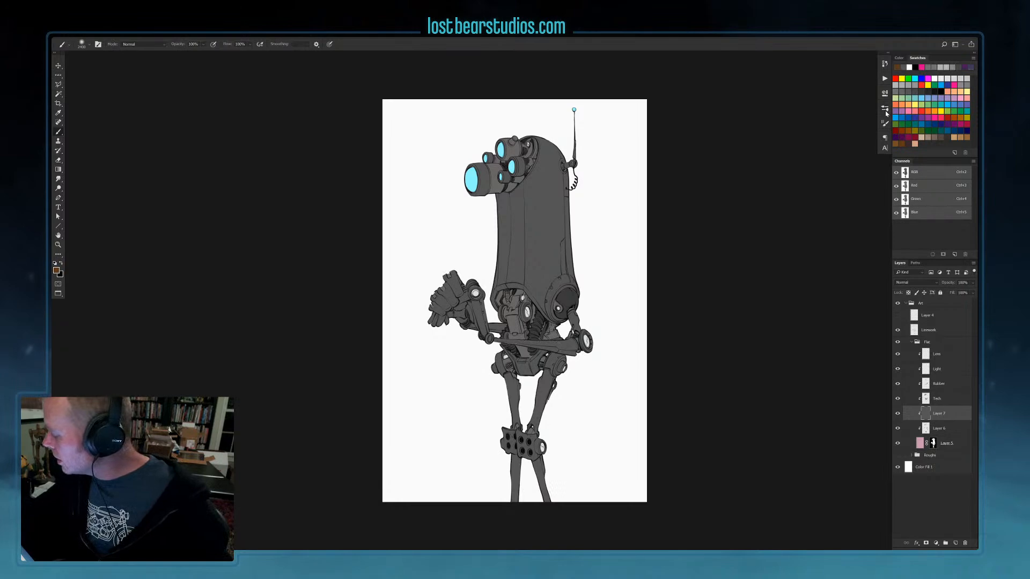
click(885, 123)
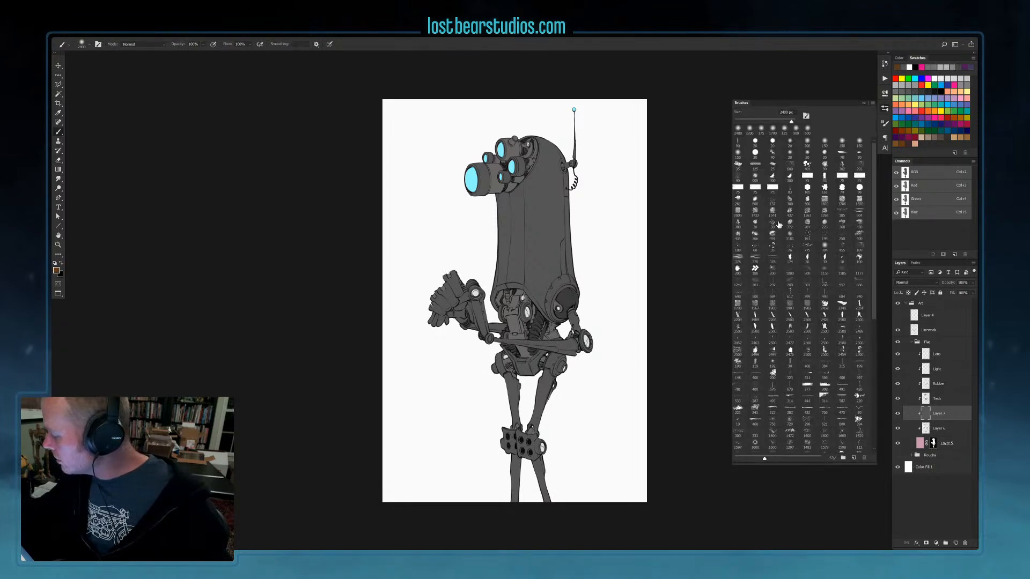
click(807, 224)
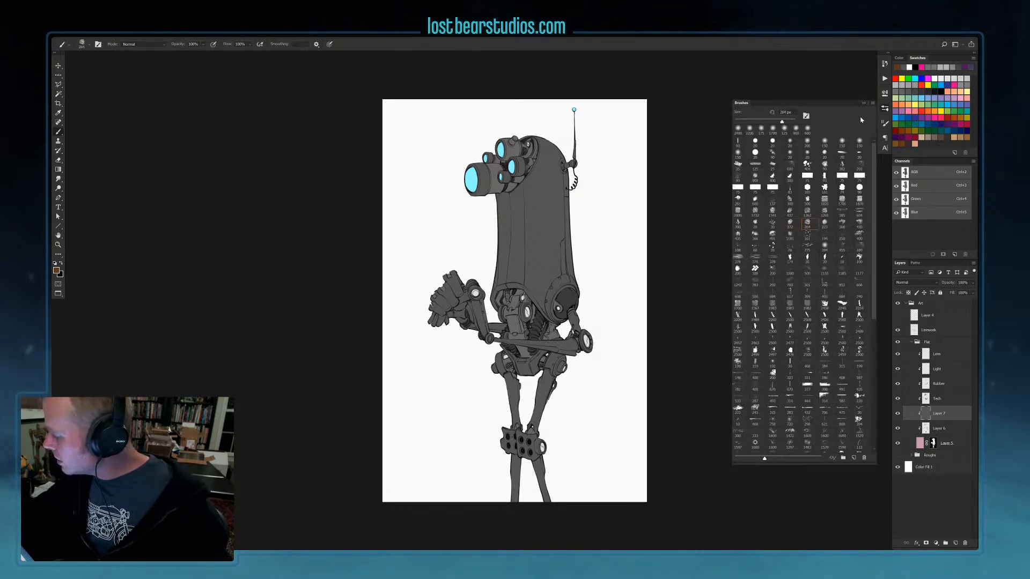
click(863, 103)
drag(546, 275, 570, 283)
key(])
key(])
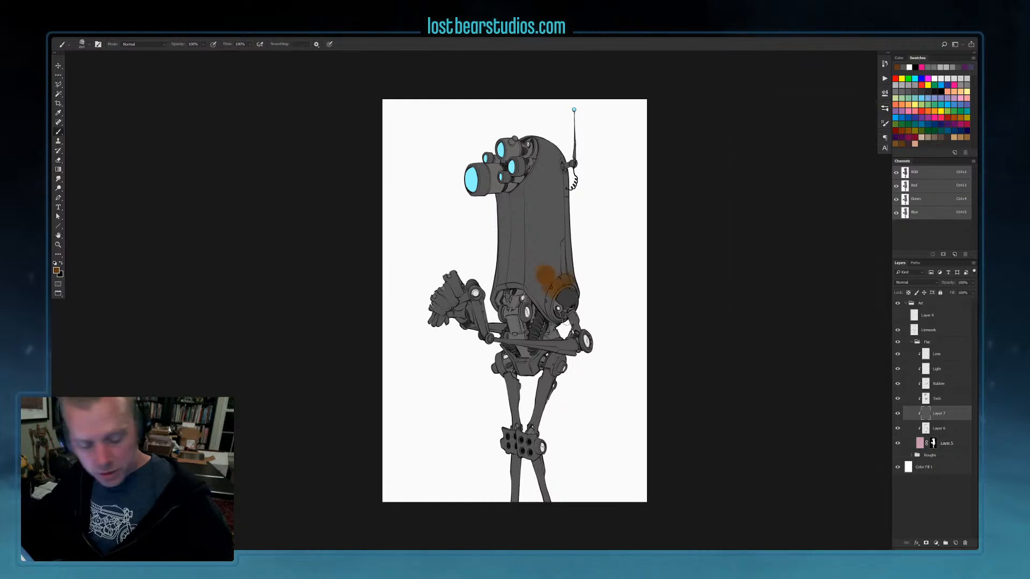
key(])
key(])
mouse_move(497, 271)
mouse_down()
mouse_move(561, 285)
mouse_move(547, 236)
mouse_move(523, 205)
mouse_move(539, 180)
mouse_move(576, 187)
mouse_move(482, 295)
mouse_move(443, 292)
mouse_move(496, 332)
mouse_move(538, 335)
mouse_move(534, 412)
mouse_move(514, 456)
mouse_move(529, 509)
mouse_up()
Sample a brown from the torso and paint it over the upper body and down the torso's side
alt+click(542, 212)
mouse_move(540, 214)
mouse_down()
mouse_move(548, 207)
mouse_move(521, 195)
mouse_move(531, 187)
mouse_up()
mouse_move(536, 141)
mouse_down()
mouse_move(502, 205)
mouse_move(511, 253)
mouse_move(567, 261)
mouse_move(559, 219)
mouse_move(538, 270)
mouse_move(565, 292)
mouse_up()
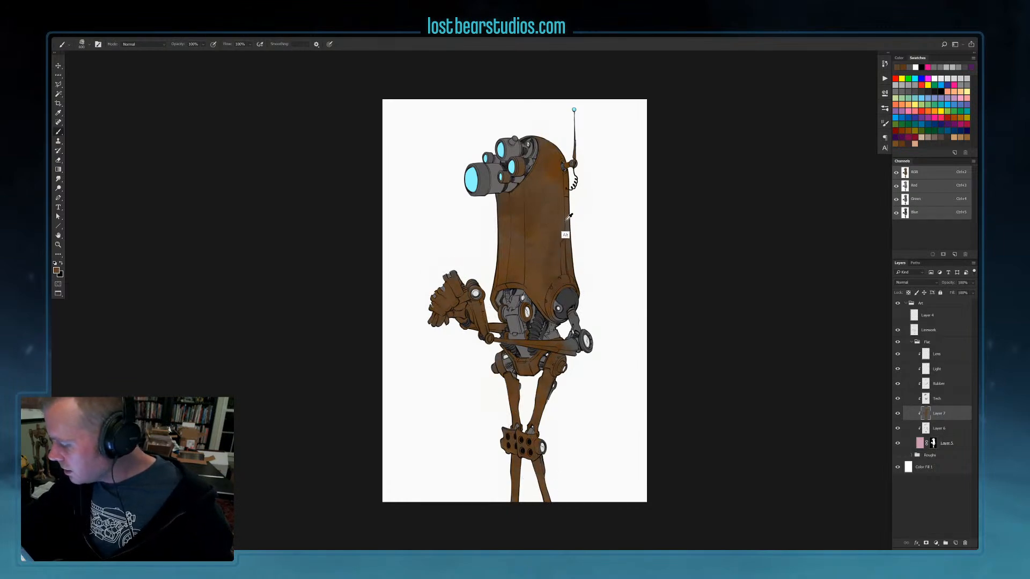
Switch to a rough splatter brush, enlarge it, and mottle the torso and camera head with sampled brown and grey tones
click(885, 123)
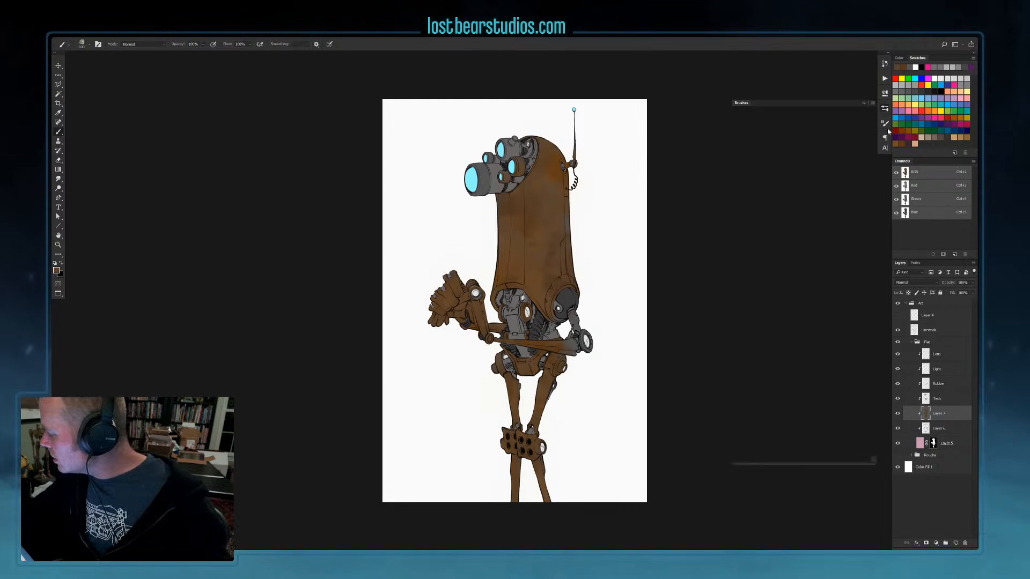
click(774, 223)
click(790, 212)
click(864, 103)
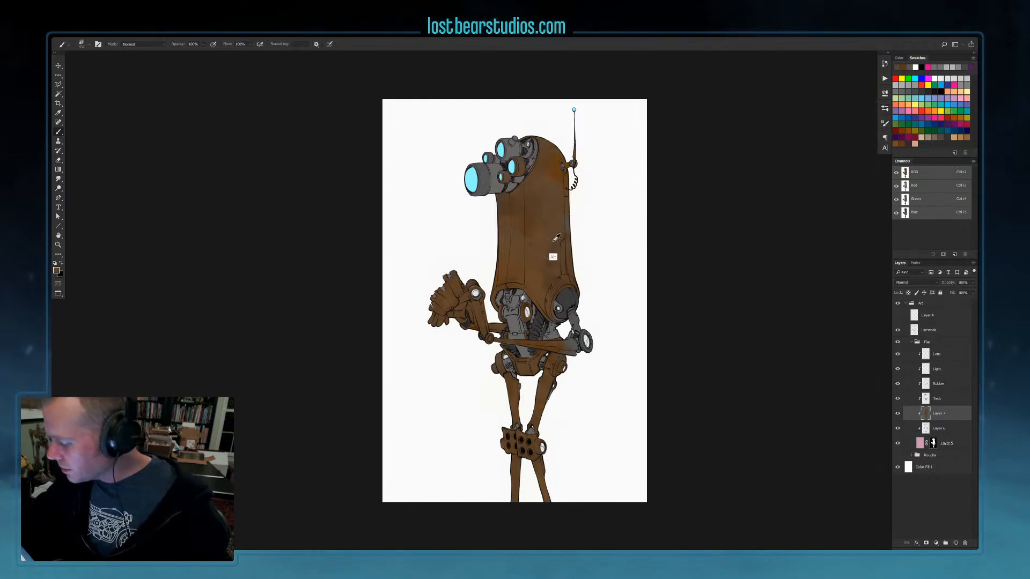
drag(534, 212, 532, 275)
key(bracketright)
key(bracketright)
key(bracketright)
mouse_move(509, 224)
mouse_down()
mouse_move(547, 257)
mouse_move(564, 198)
mouse_move(546, 165)
mouse_move(519, 171)
mouse_move(485, 147)
mouse_move(471, 190)
mouse_move(500, 133)
mouse_move(475, 181)
mouse_up()
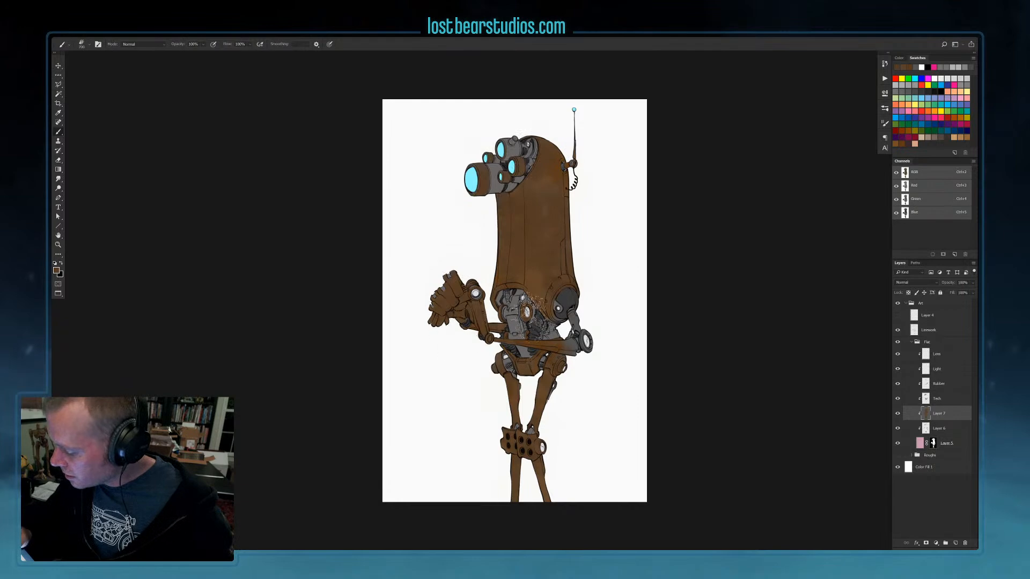
alt+click(572, 316)
mouse_move(539, 277)
mouse_down()
mouse_move(568, 263)
mouse_move(586, 269)
mouse_move(546, 252)
mouse_move(552, 245)
mouse_move(543, 295)
mouse_move(576, 276)
mouse_up()
Lower the brush opacity and paint subtle tonal variation into the rust texture using colours sampled from the torso
alt+click(550, 262)
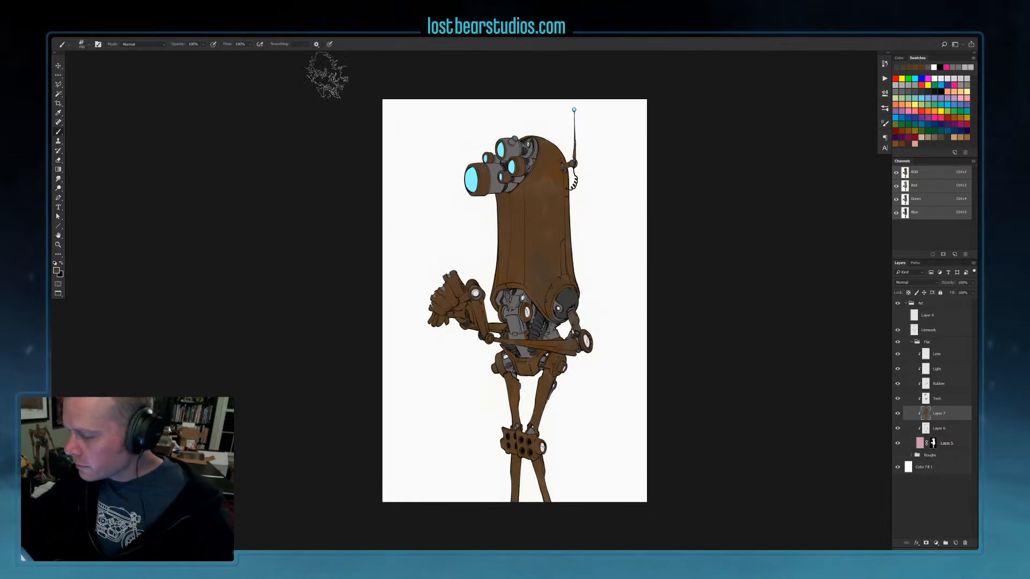
click(204, 45)
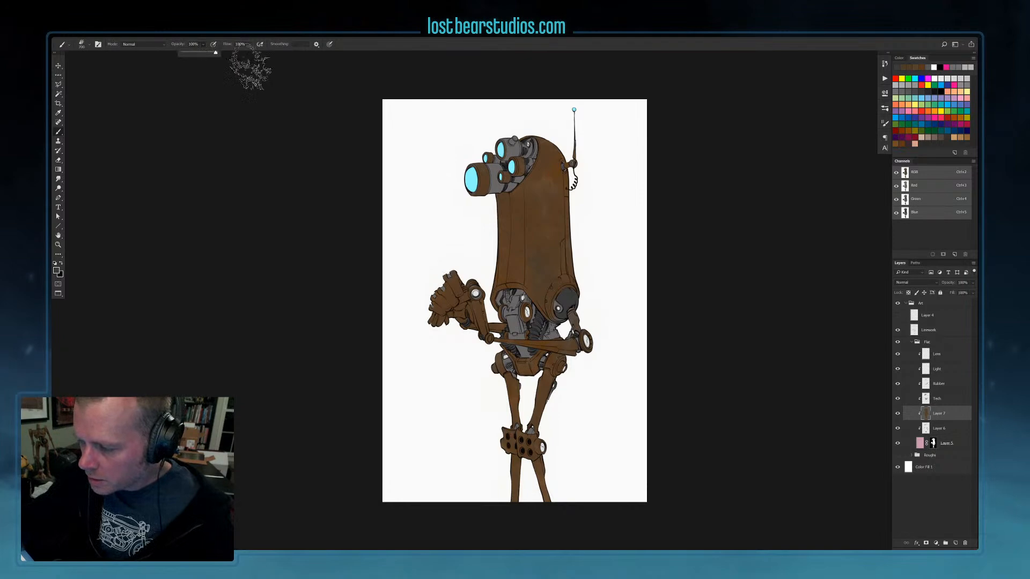
drag(200, 52, 192, 51)
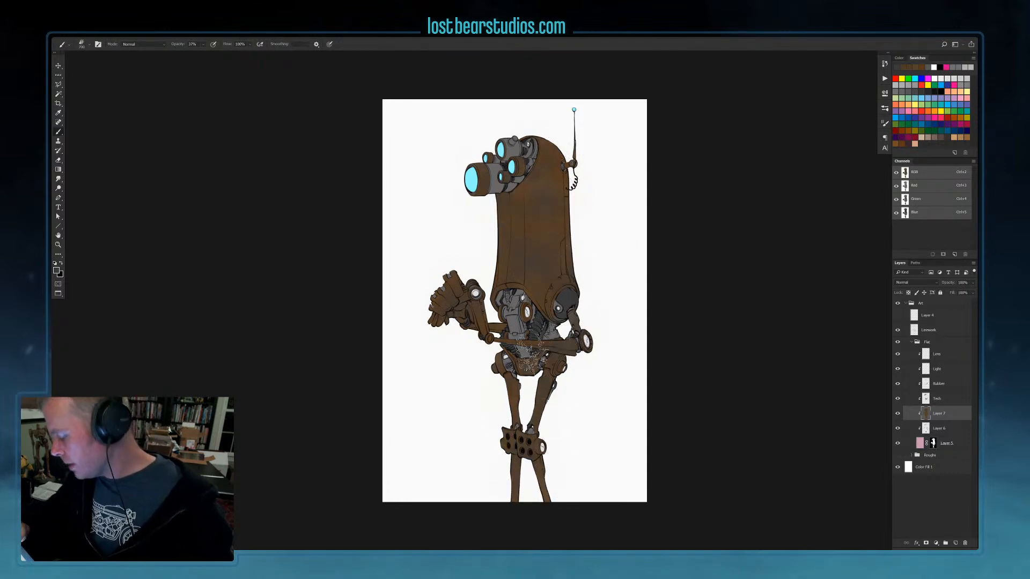
alt+click(533, 225)
drag(533, 240, 555, 246)
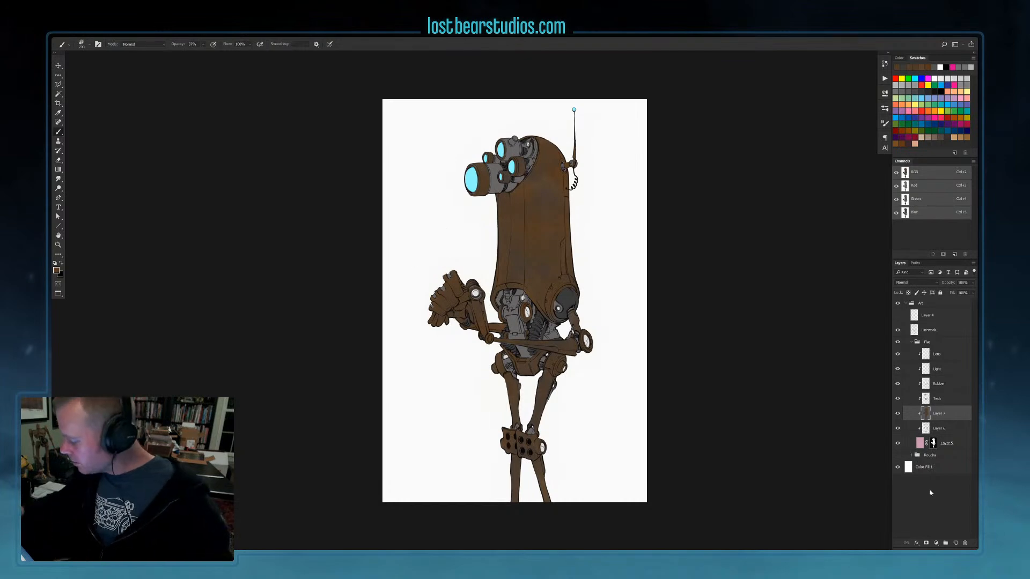
Add a layer mask to the rust texture layer and invert it to black to hide the texture
click(928, 544)
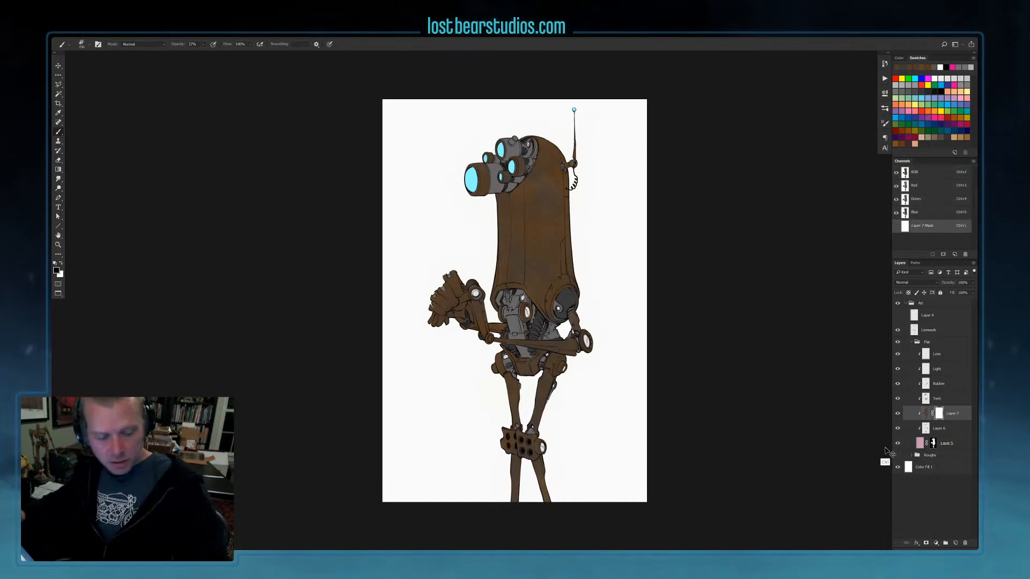
key(ctrl+i)
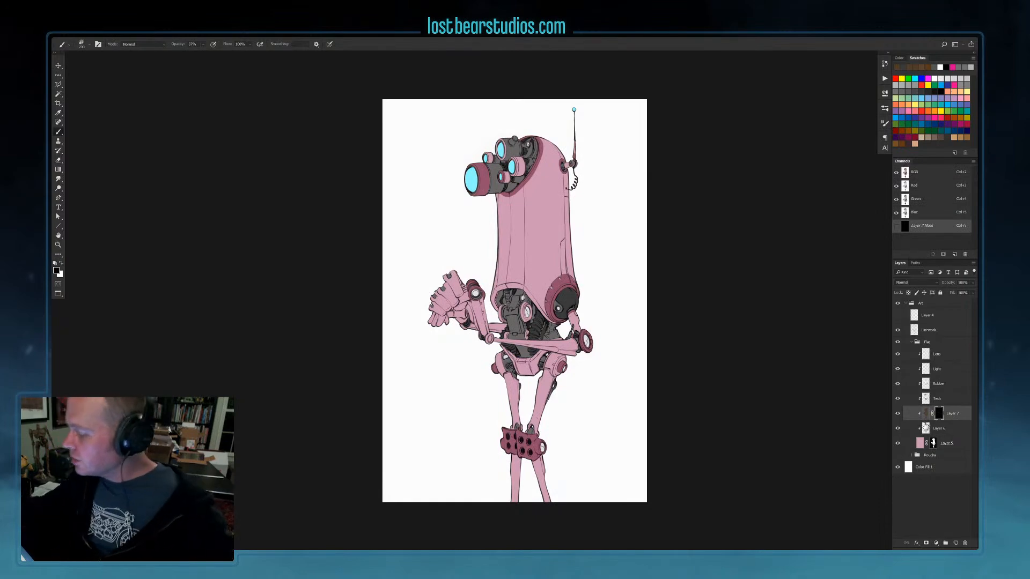
Set up a hard round brush with white as the foreground colour and 100% opacity for painting on the layer mask
click(886, 123)
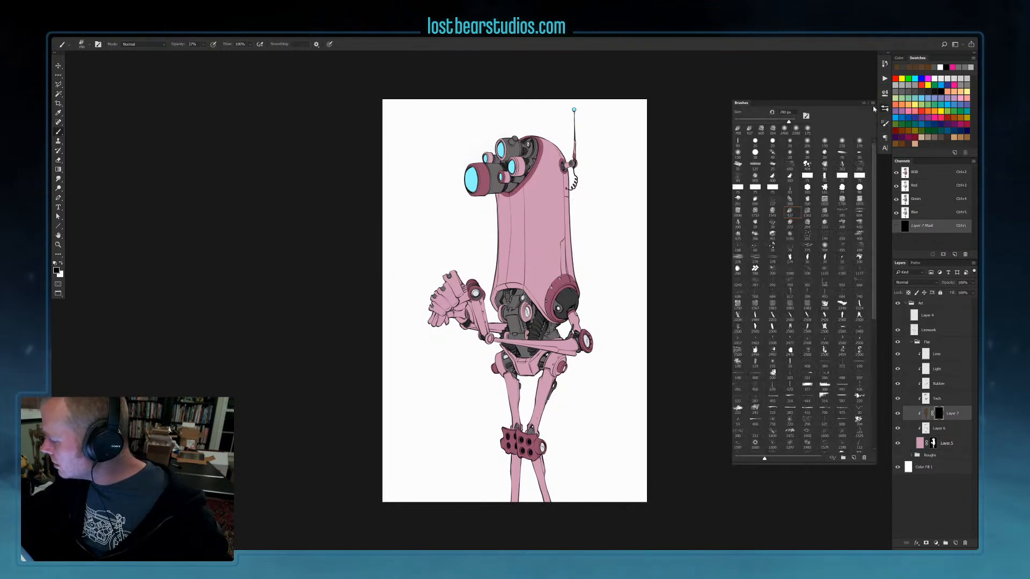
click(756, 141)
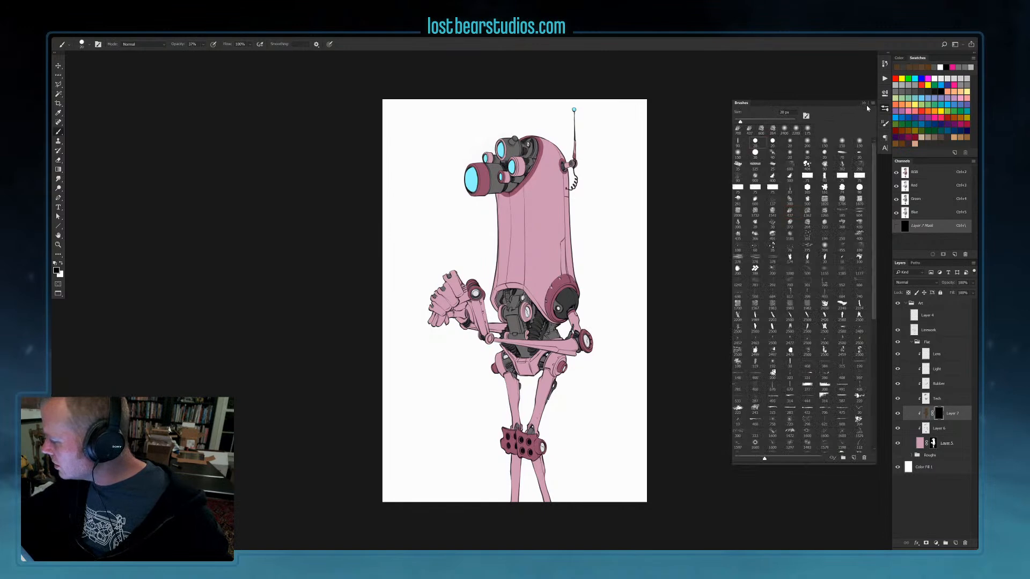
click(864, 103)
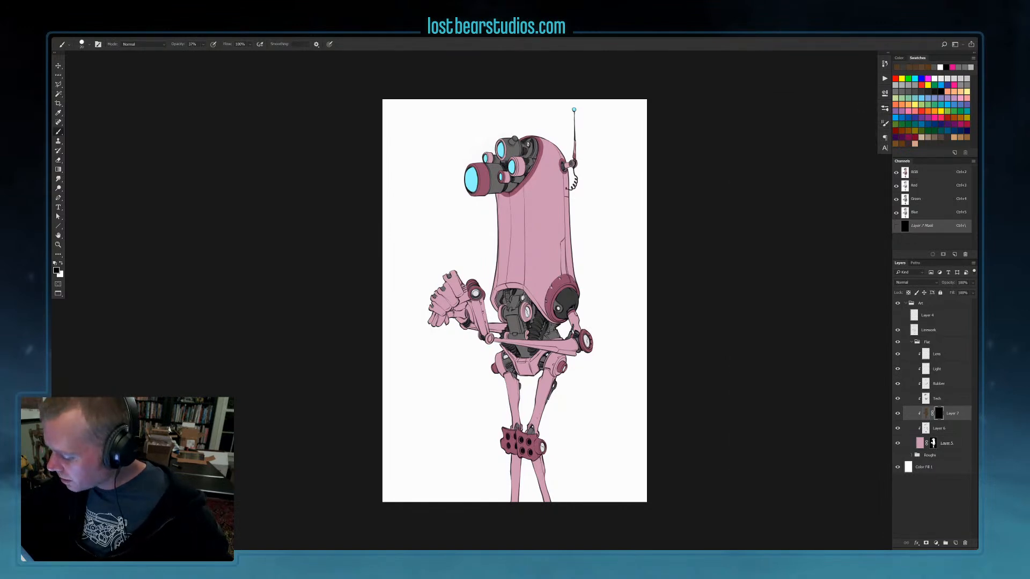
key(x)
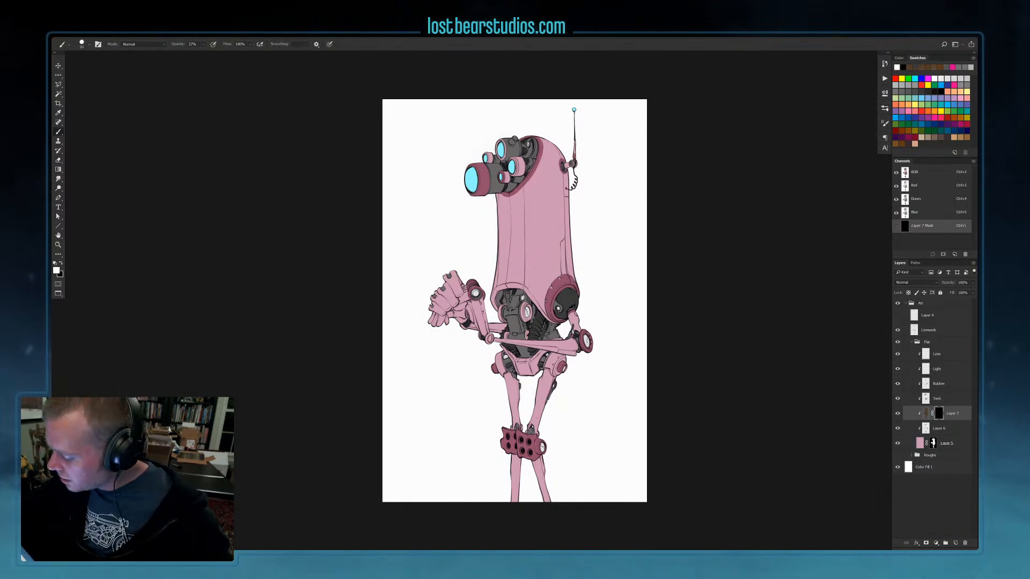
click(203, 44)
drag(209, 52, 289, 53)
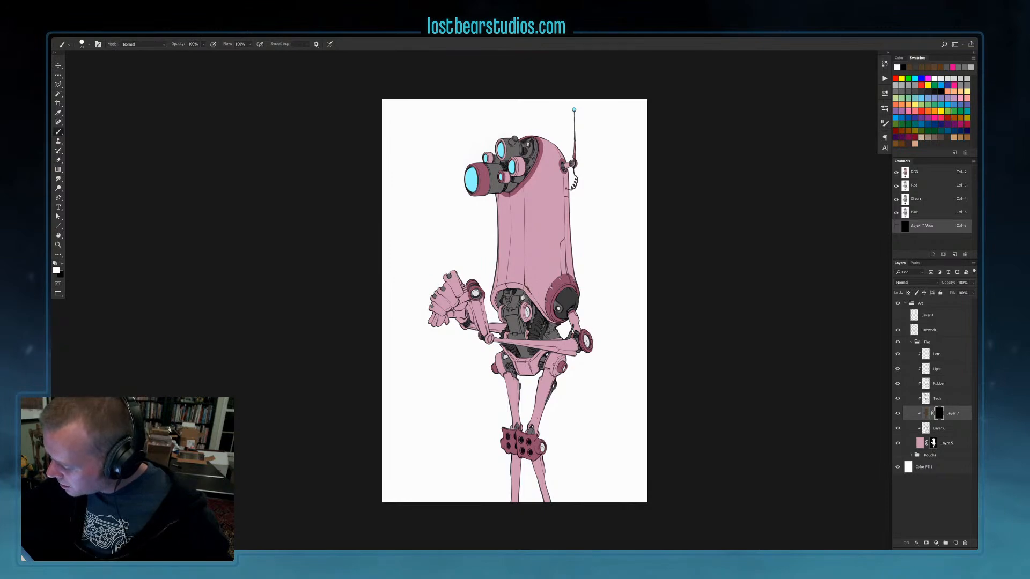
Reveal tiny rust chips on the lower torso above the shoulder joint, alternating white and black on the mask to shape them
key(x)
key(x)
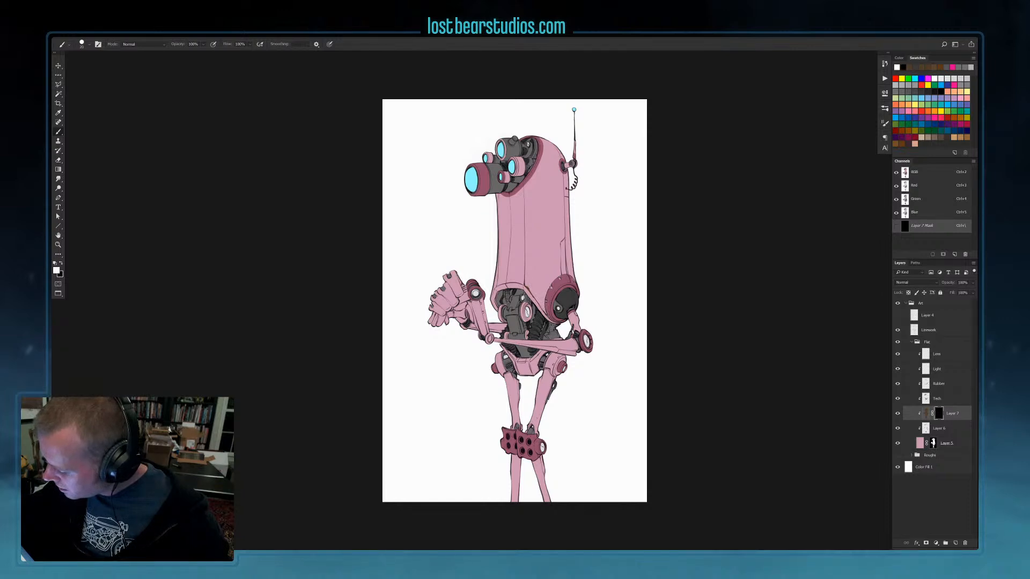
key(x)
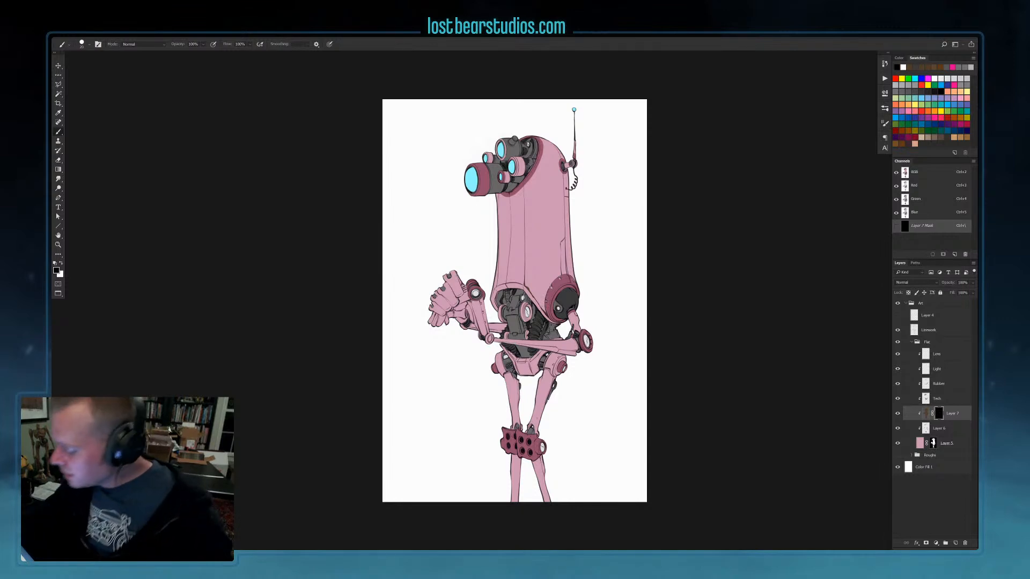
key(x)
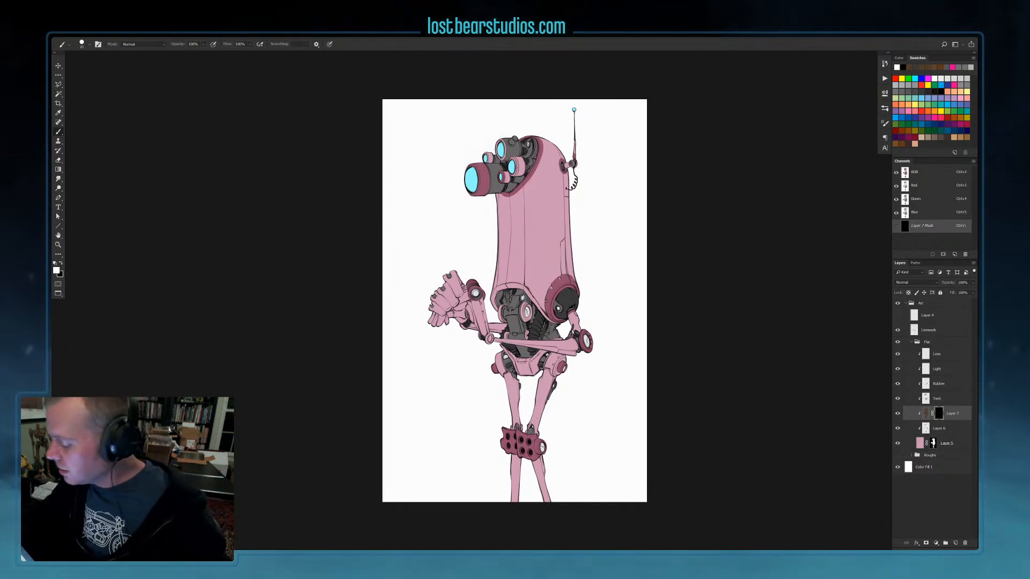
key(x)
key(x)
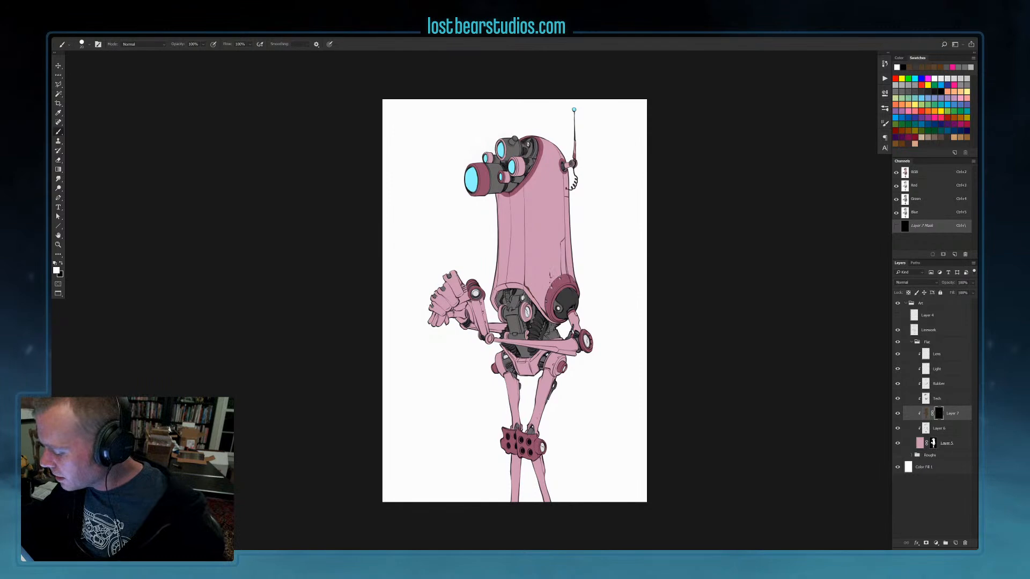
key(x)
key(x)
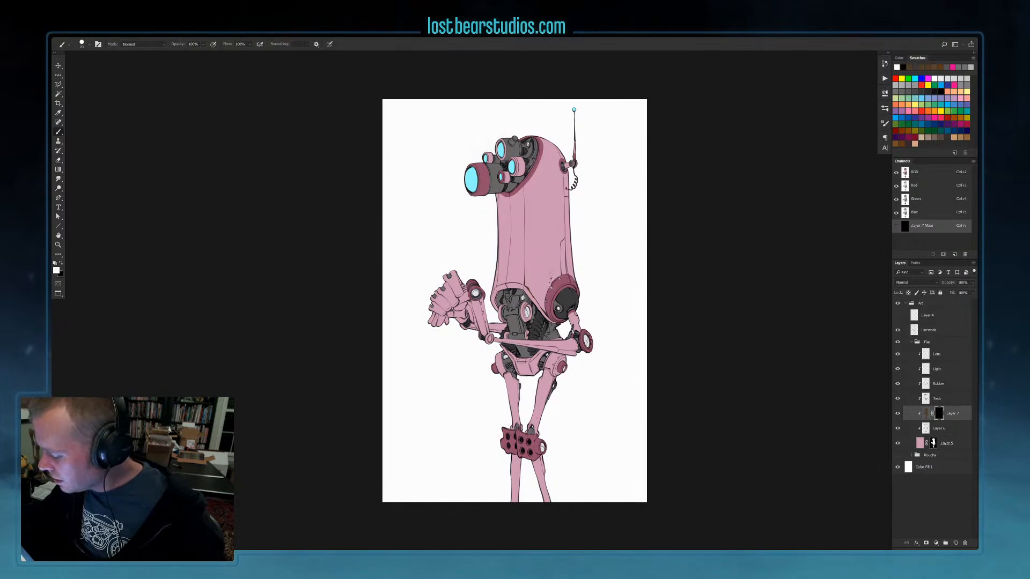
Enlarge the brush and paint small rust chips on the mask around the shoulder joint and the antenna mount
key(bracketright)
key(bracketright)
key(bracketright)
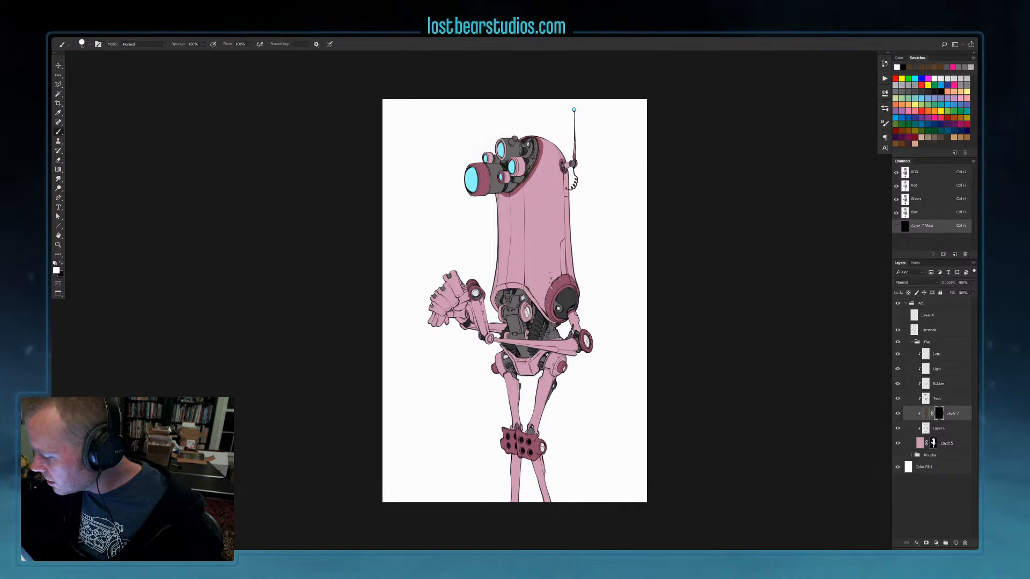
key(x)
key(x)
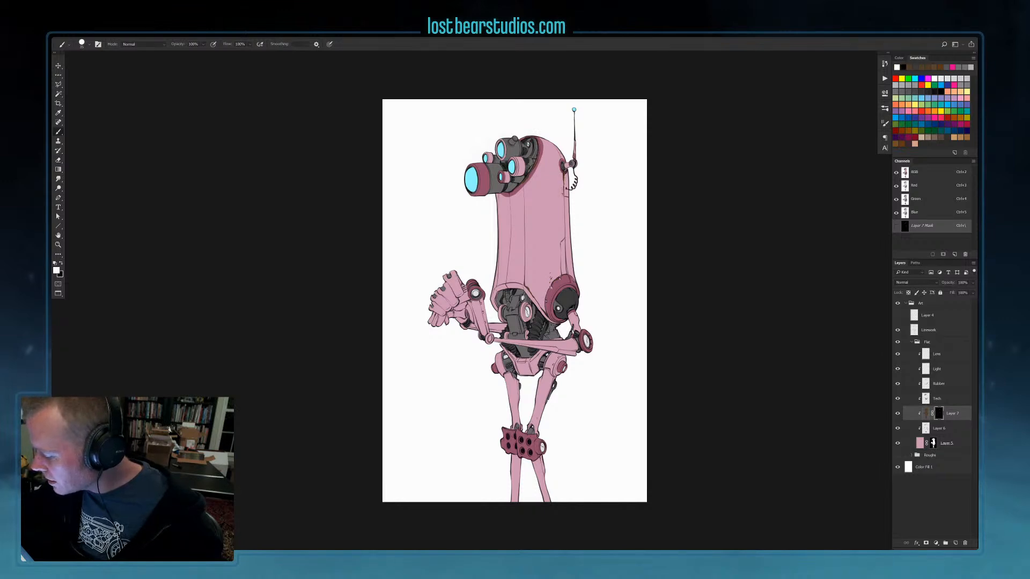
key(x)
key(x)
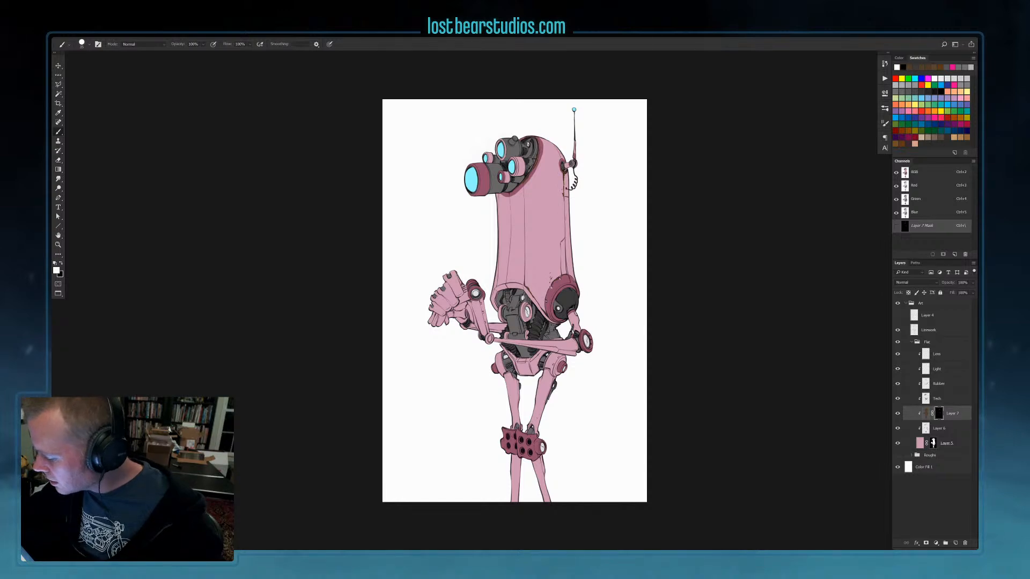
Reveal rust along the panel seam on the torso's side and trim it with black
key(x)
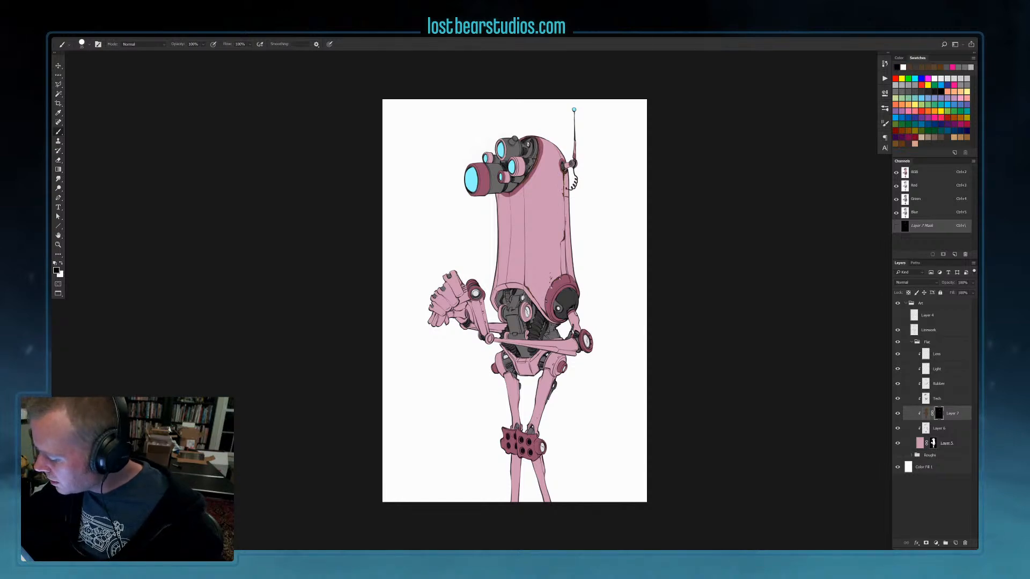
key(x)
key(x)
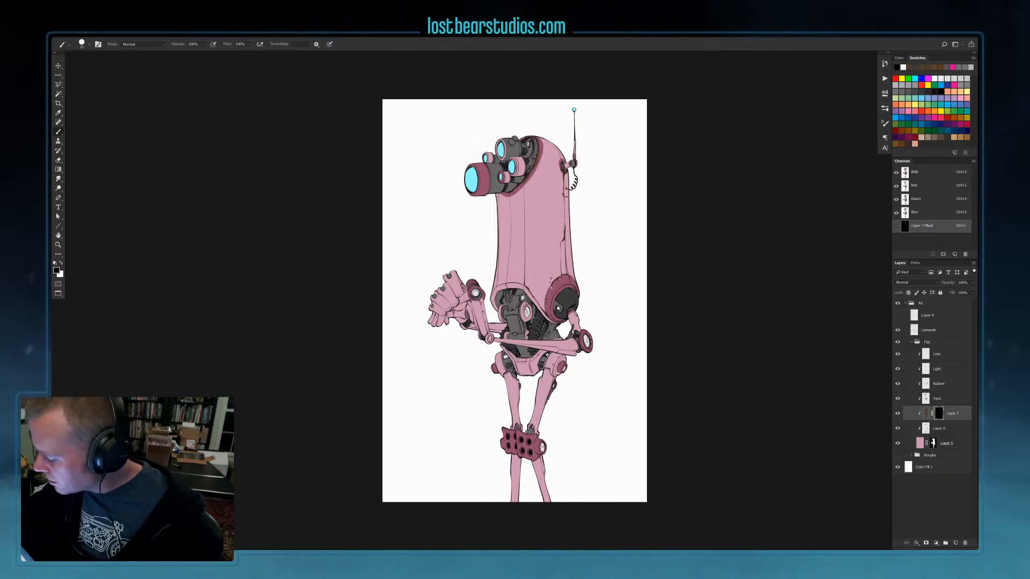
key(x)
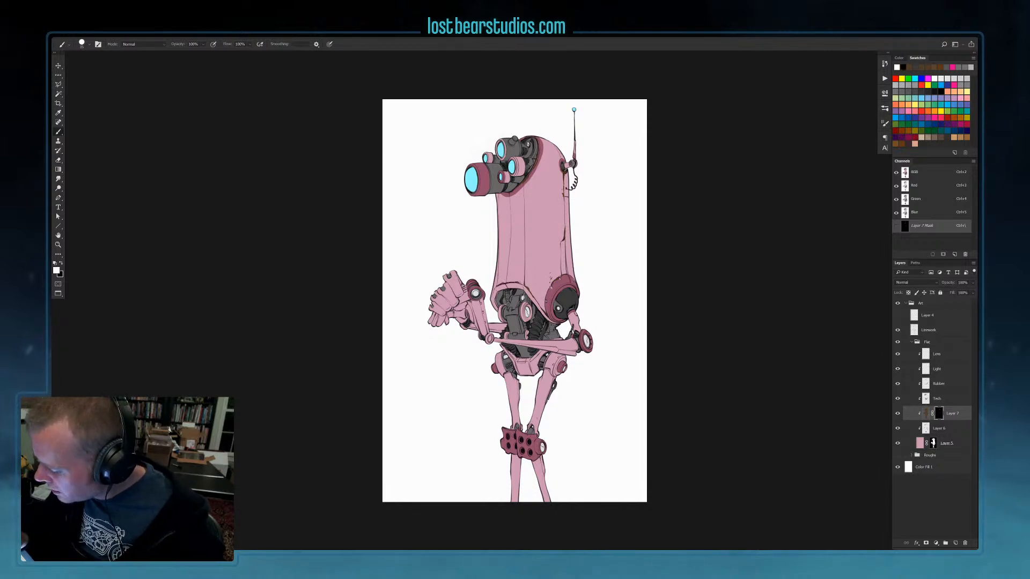
Paint rust wear onto the arm and elbow joints, swapping between white and black to refine the mask edges
key(x)
key(x)
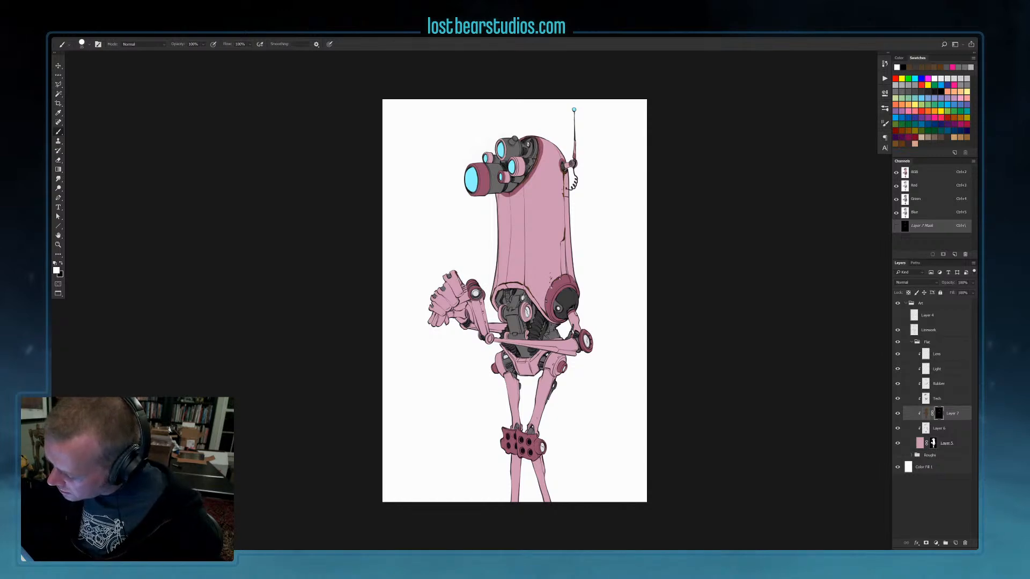
key(x)
key(x)
key(x)
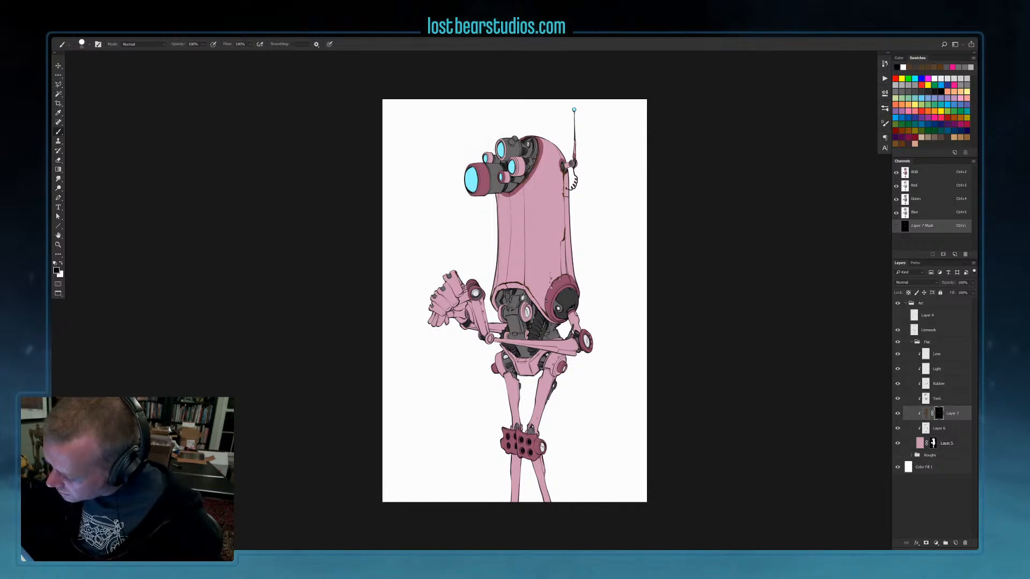
key(x)
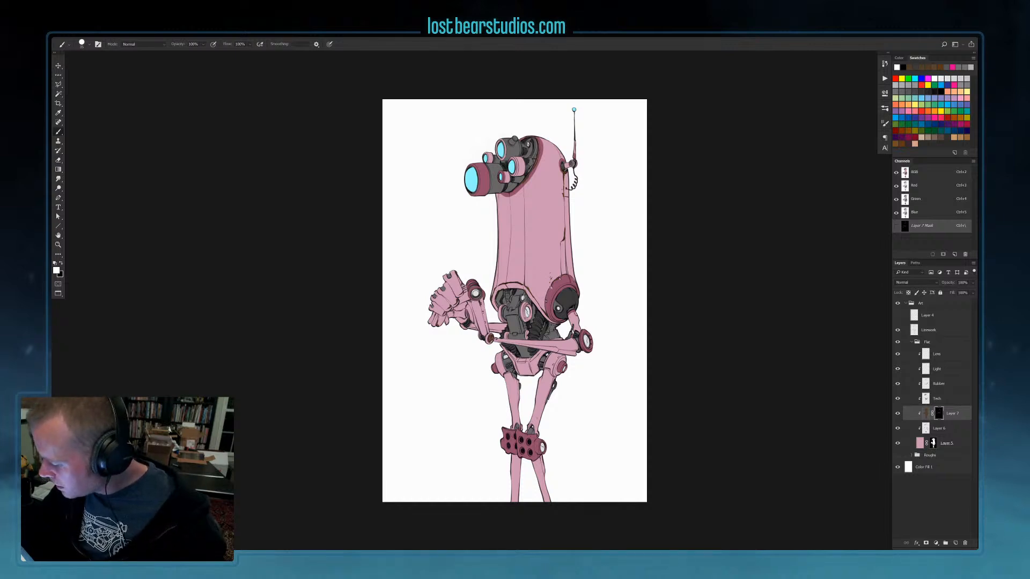
Paint larger rust chips on the lower torso beside the seam and carve their shapes with black on the mask
key(x)
key(x)
drag(556, 250, 553, 258)
key(x)
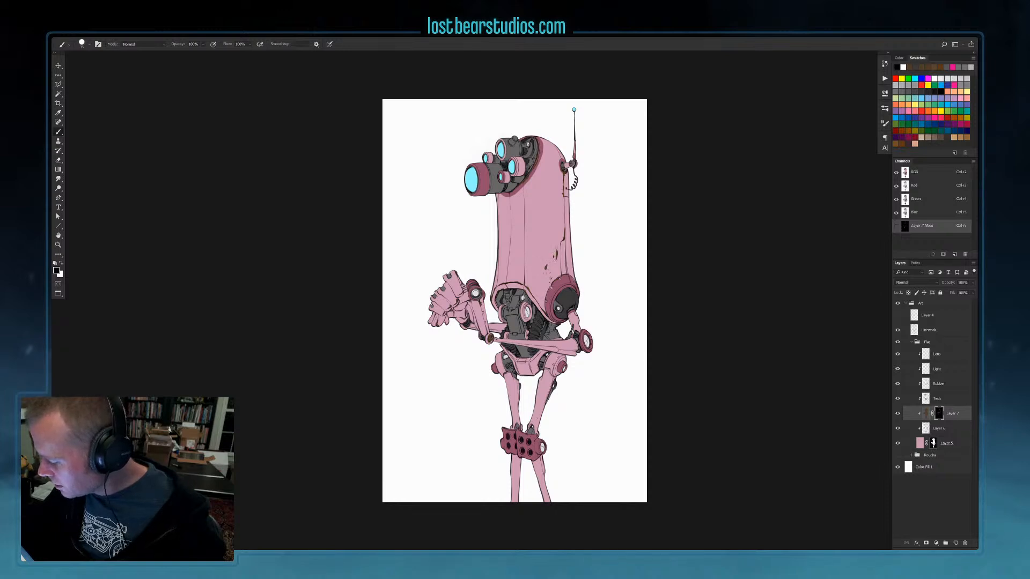
key(x)
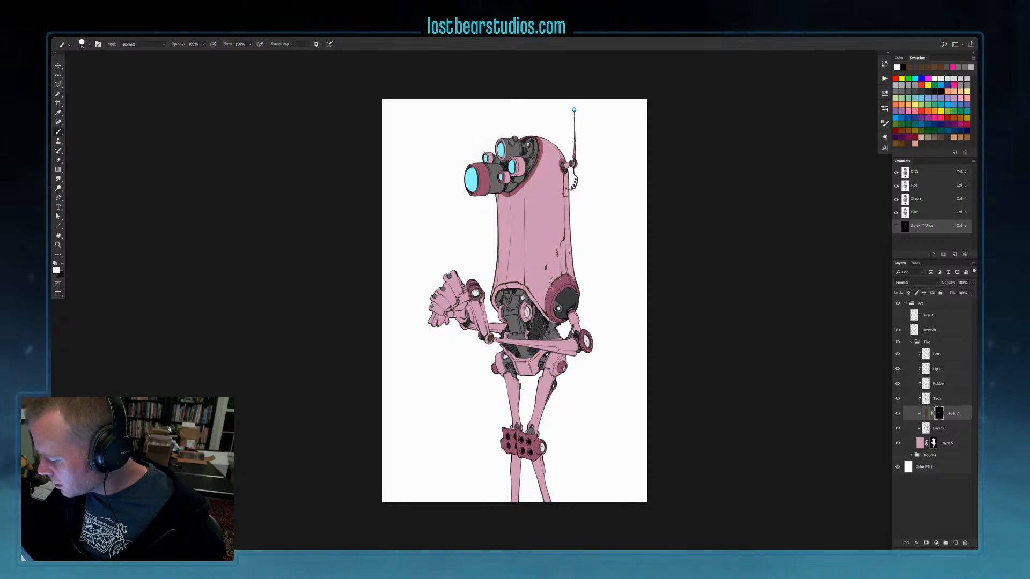
key(x)
key(x)
drag(558, 248, 555, 258)
key(x)
key(x)
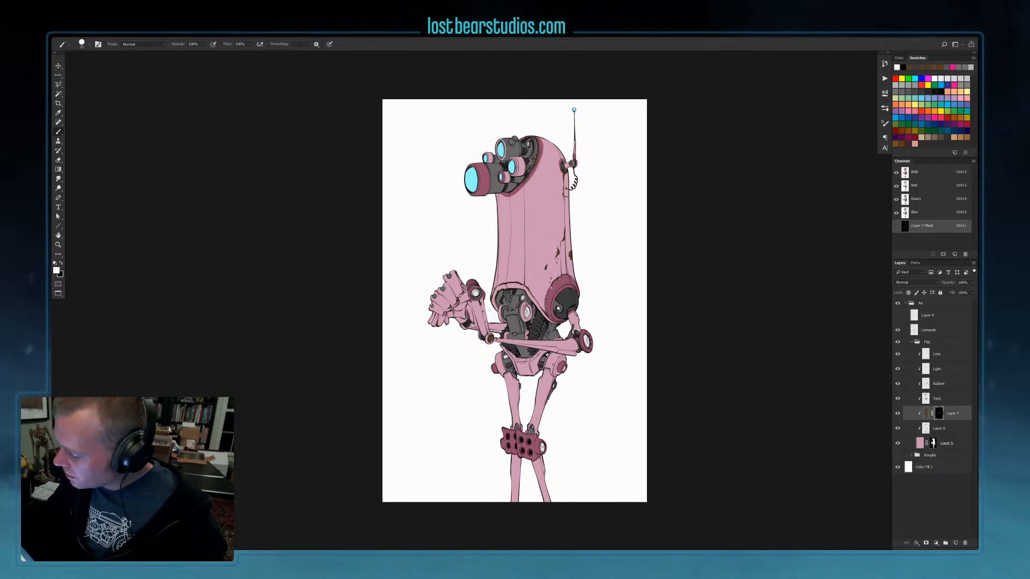
Refine the torso chips and add small rust marks to the hips, legs and camera head with alternating white and black
key(x)
key(x)
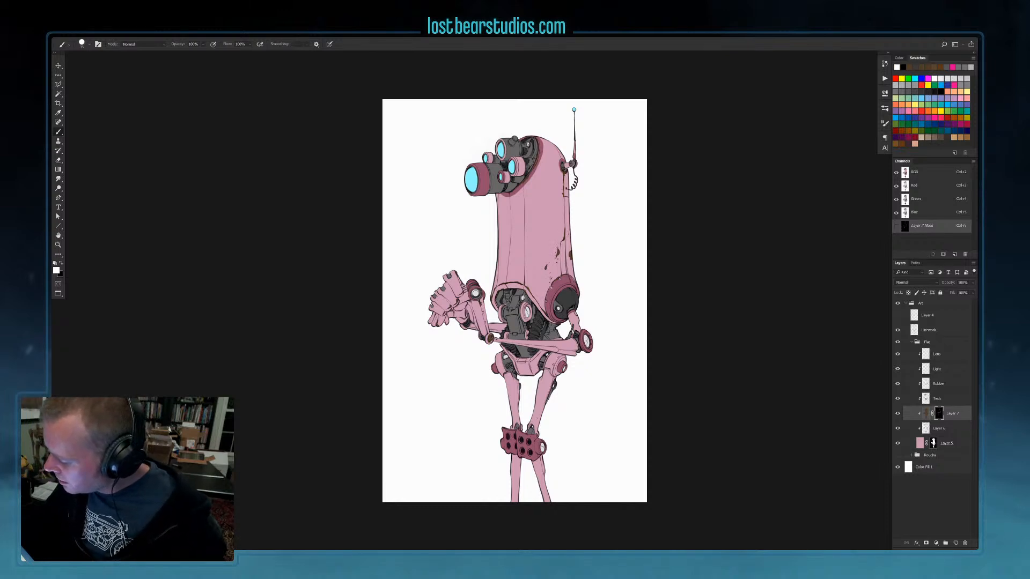
key(x)
key(x)
key(x)
key(x)
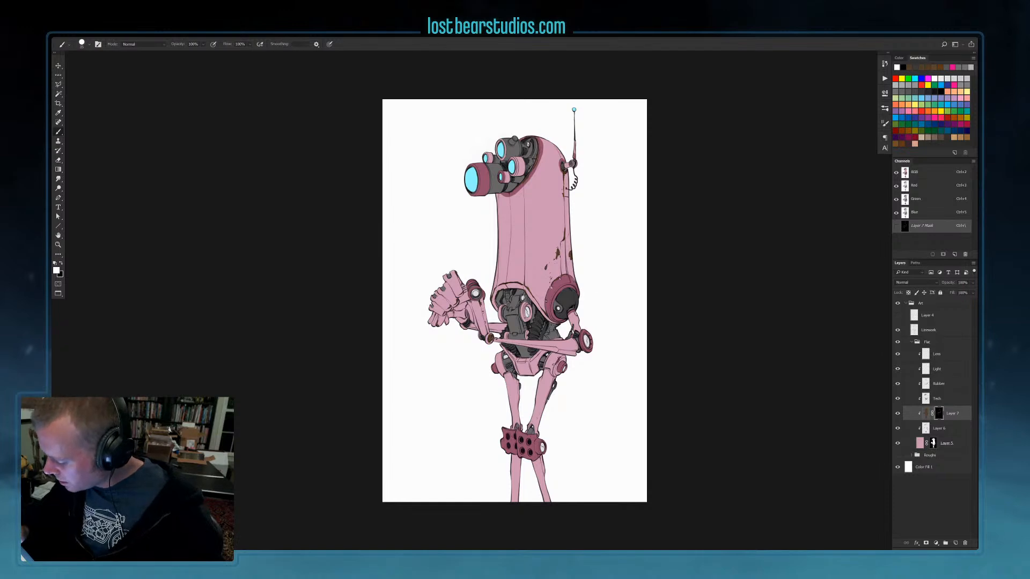
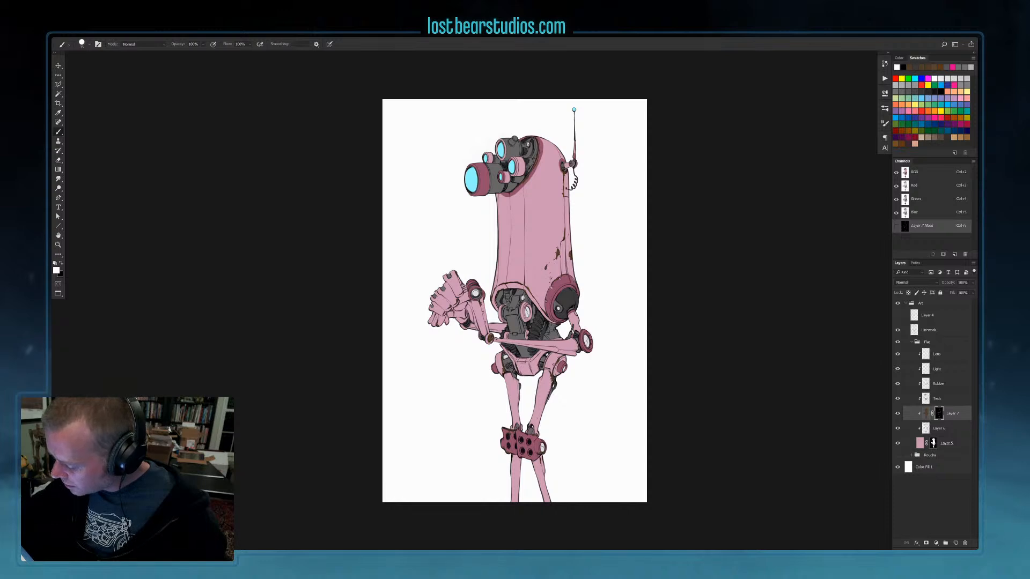
key(x)
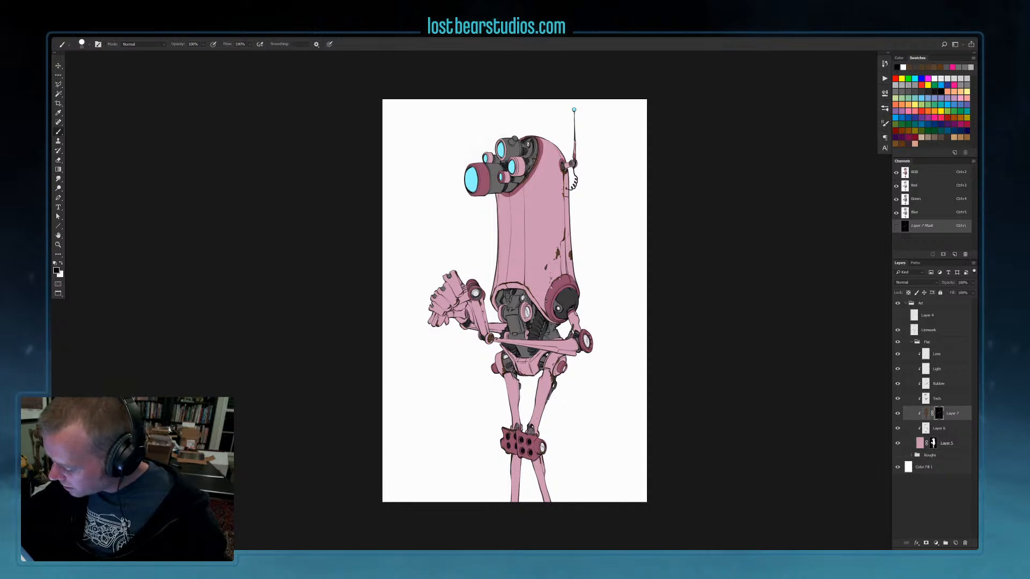
key(x)
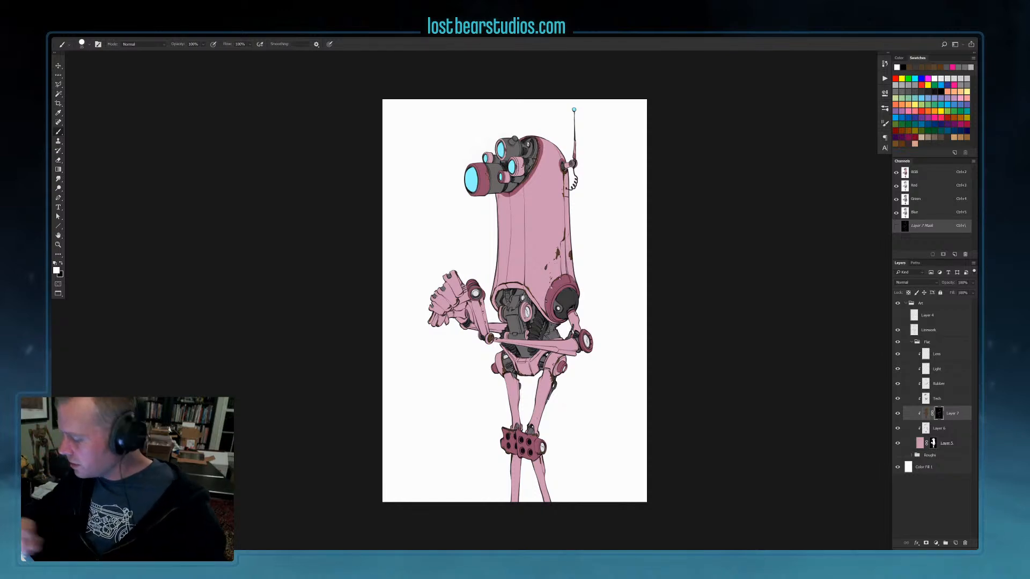
Reveal scattered rust speckles and scratches over the robot's body on the mask with large texture brushes, including 1242 px, 1000 px and 1185 px
click(884, 109)
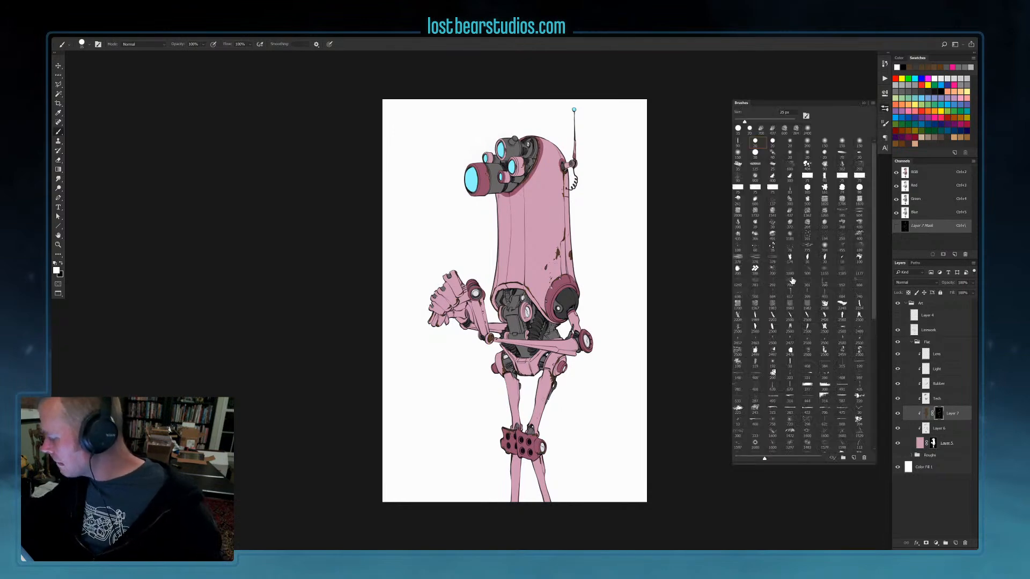
click(842, 272)
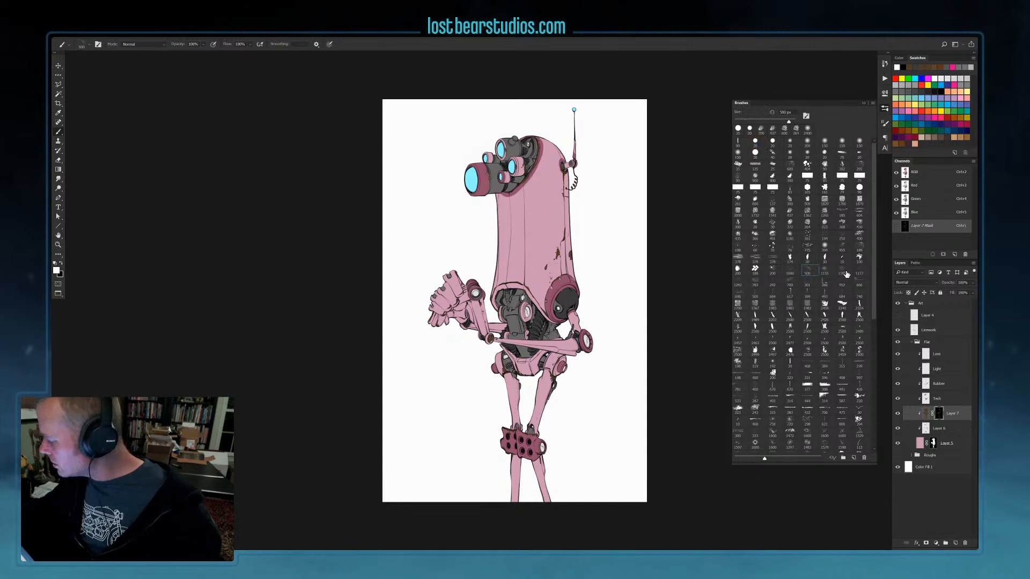
click(738, 286)
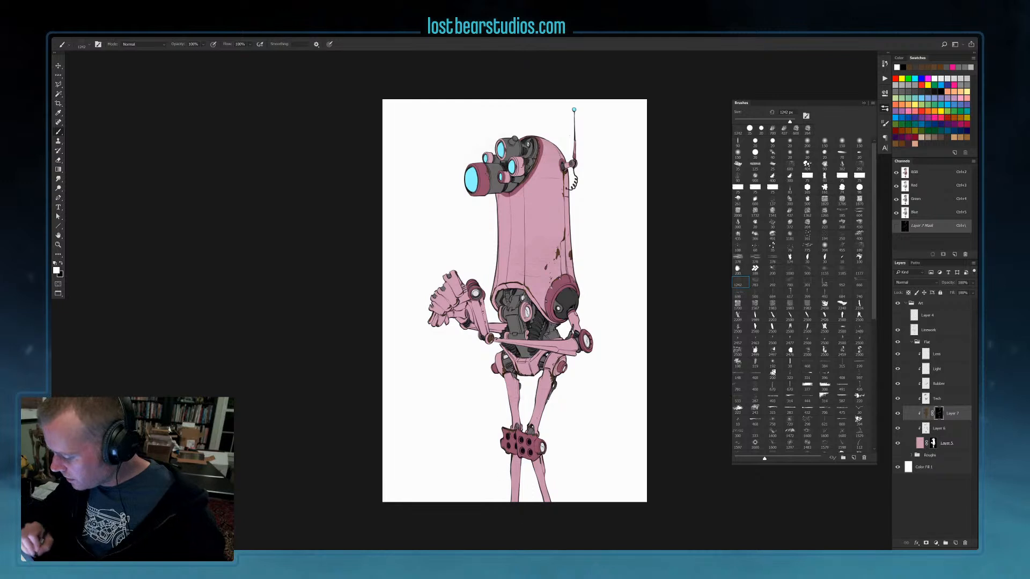
click(772, 292)
click(789, 271)
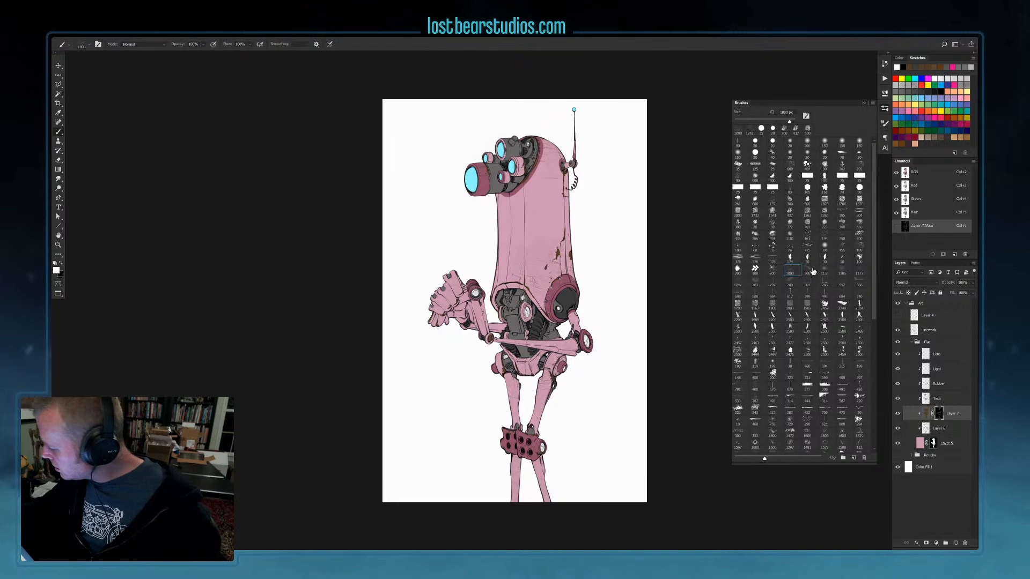
click(737, 285)
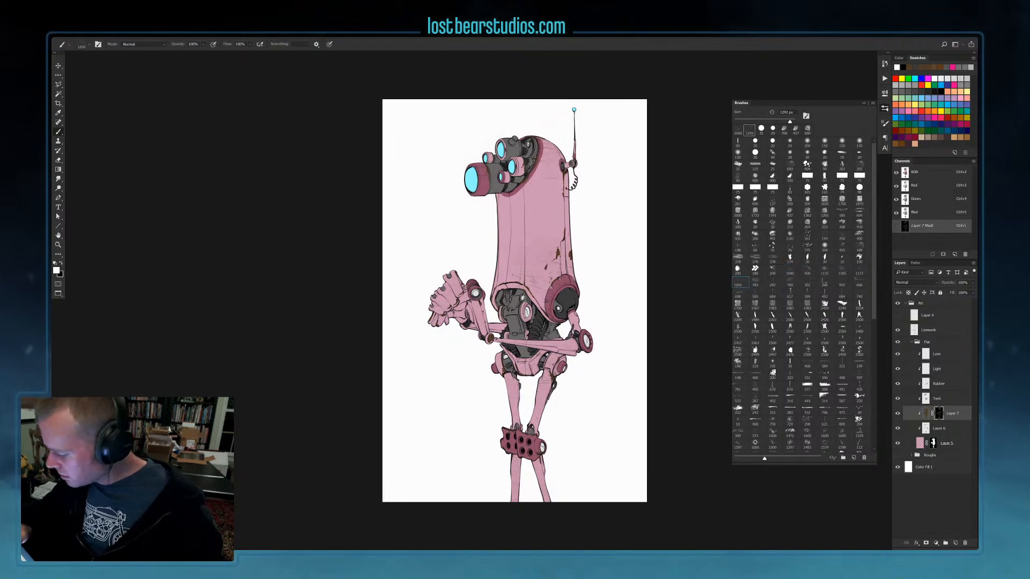
click(842, 271)
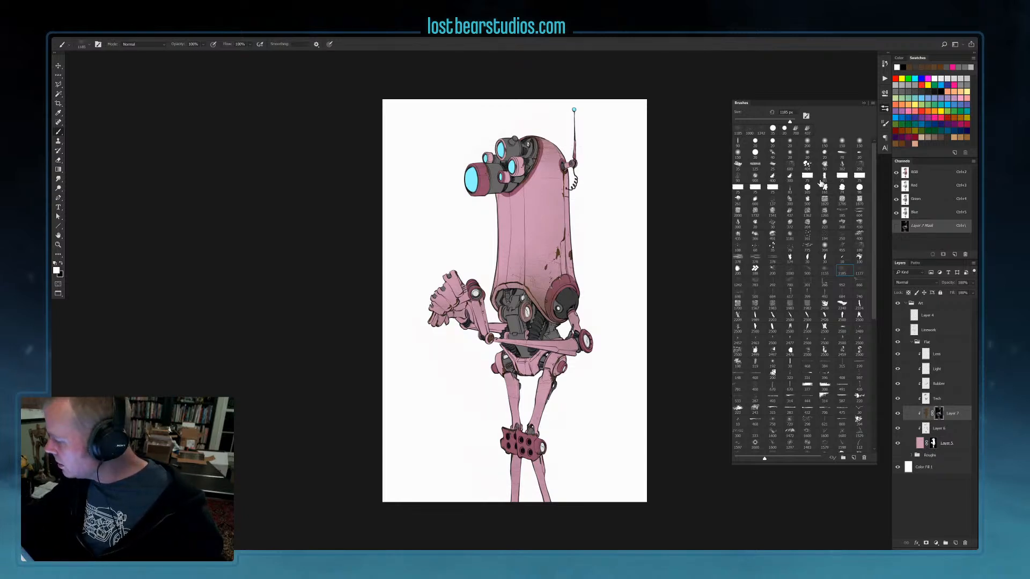
Switch to a rough chip-shaped brush, reduce it to 175 px, and dab rust onto the torso's lower edge beside the shoulder joint
click(790, 176)
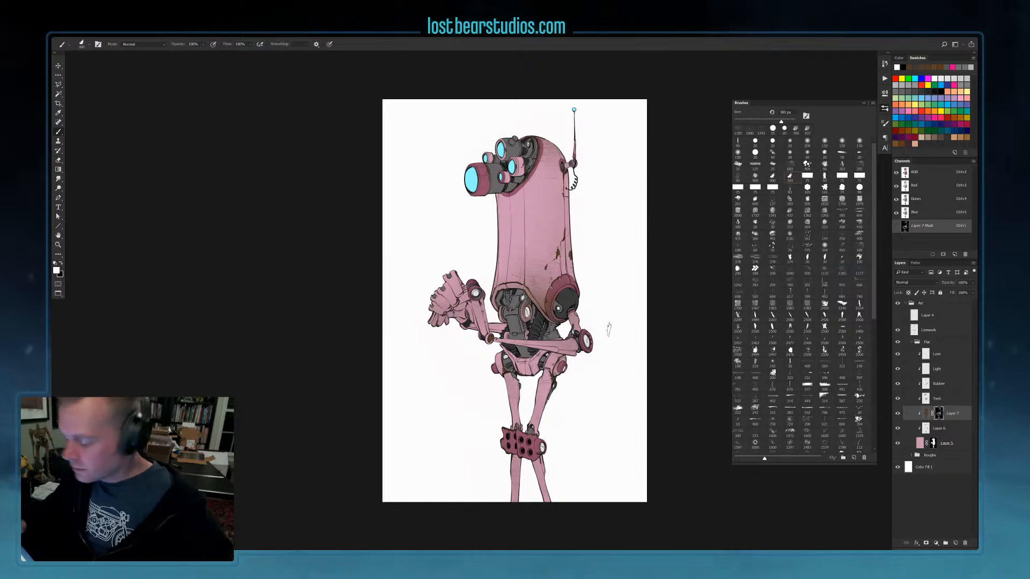
key(bracketleft)
key(bracketleft)
click(544, 301)
key(bracketleft)
click(543, 308)
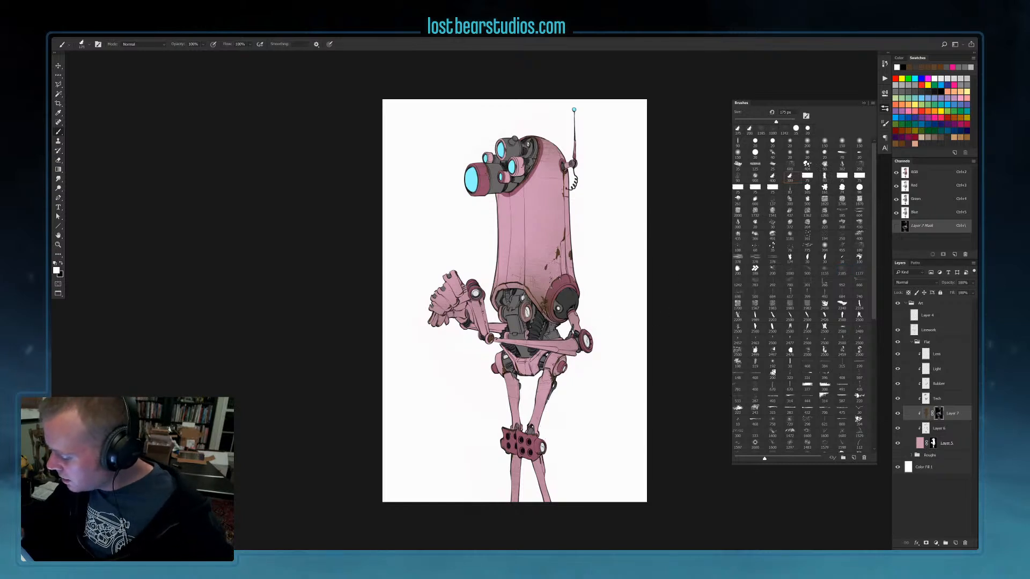
Paint more rust along the torso's lower edge beside the shoulder joint and onto the leg with a rough chip brush
click(773, 177)
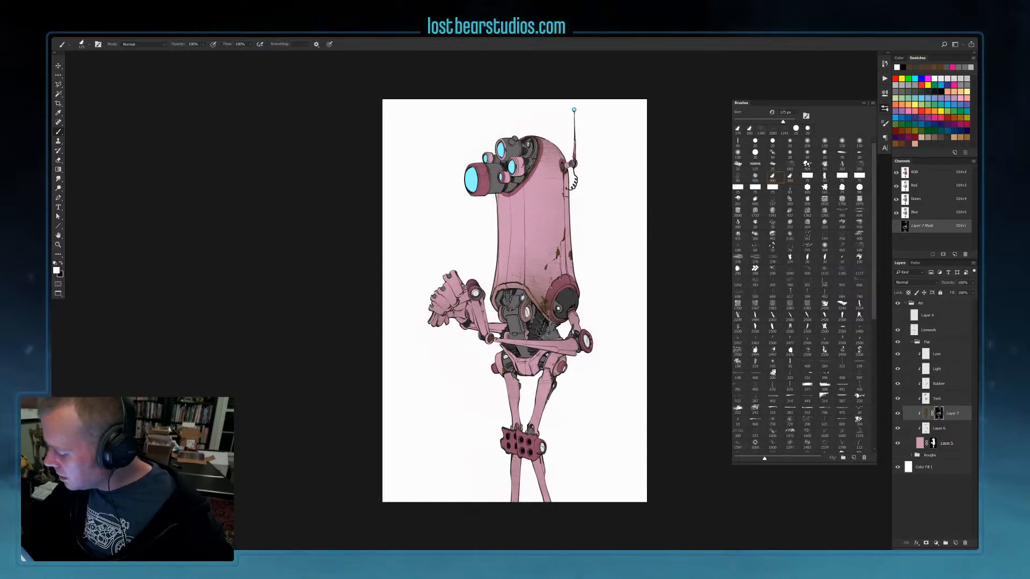
drag(544, 313, 546, 297)
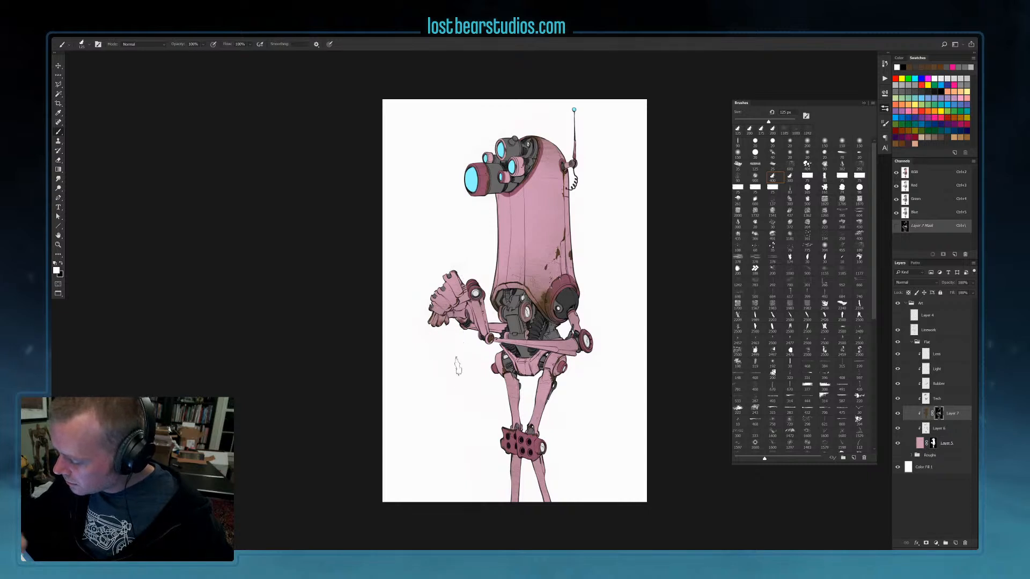
key(bracketright)
key(bracketright)
mouse_move(580, 369)
mouse_down()
mouse_move(550, 408)
mouse_move(549, 432)
mouse_up()
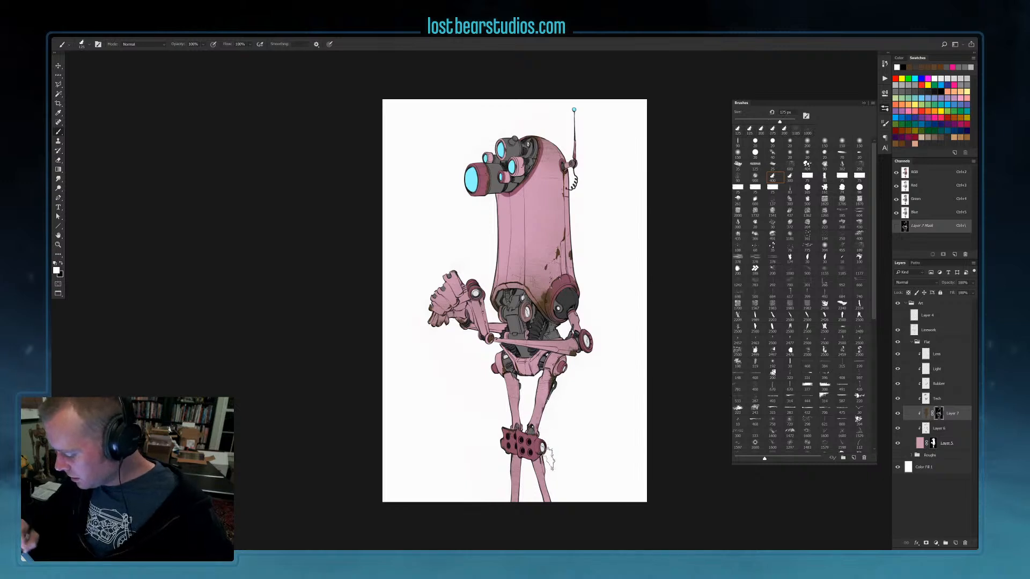
Enlarge the chip brush and rust the lower leg, adding scuffs across the body with a large texture brush on the mask
key(bracketright)
key(bracketright)
key(bracketright)
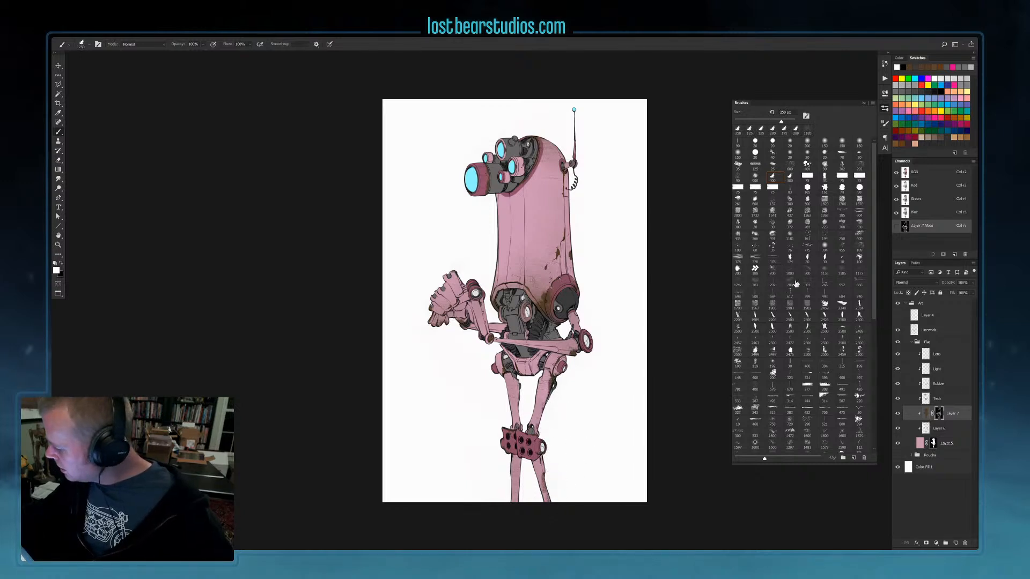
click(755, 280)
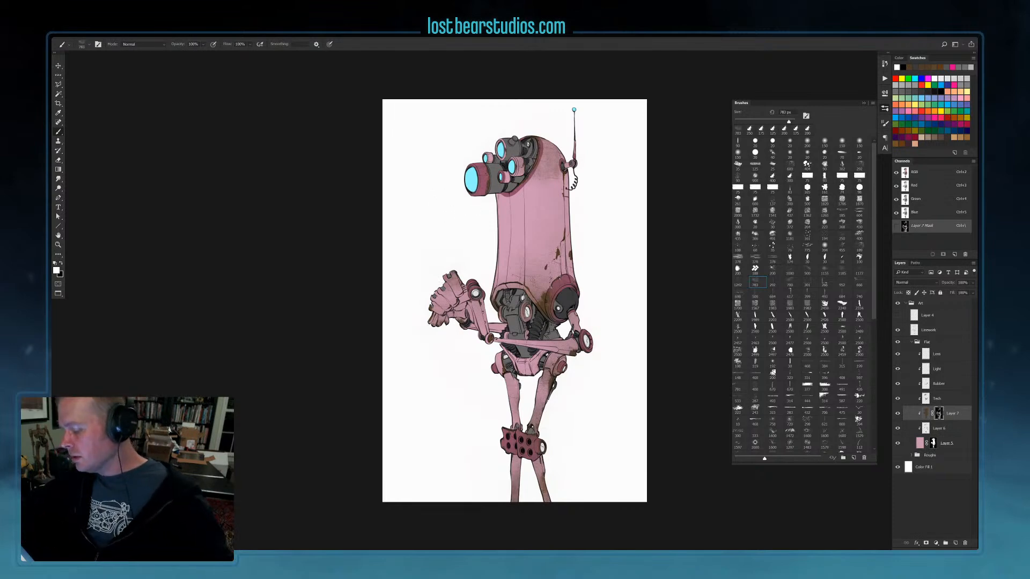
Lock the Tech layer's transparent pixels, sample gray from the torso mechanism, and texture the mechanical parts with scratch and chip brushes
click(939, 400)
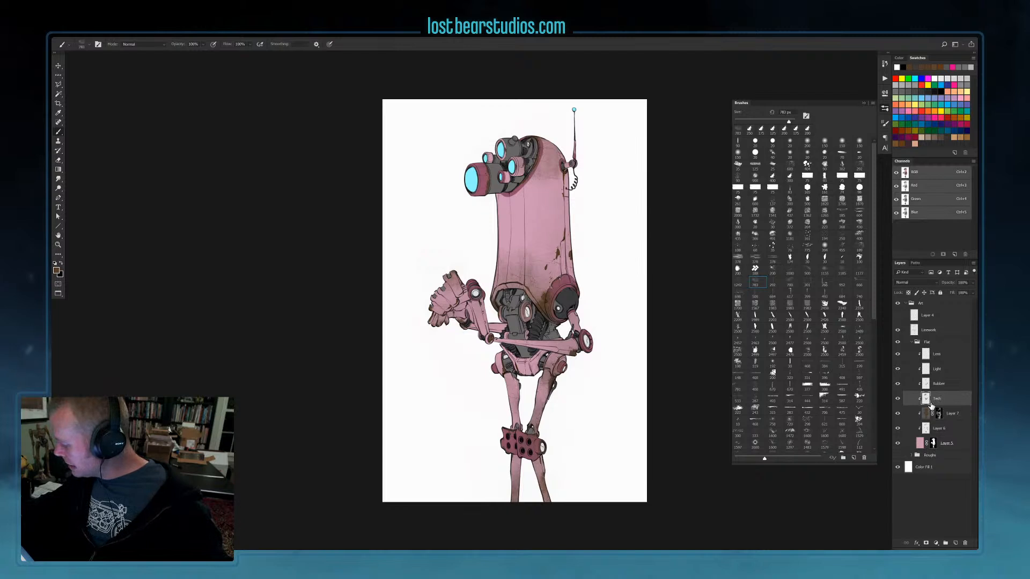
click(908, 293)
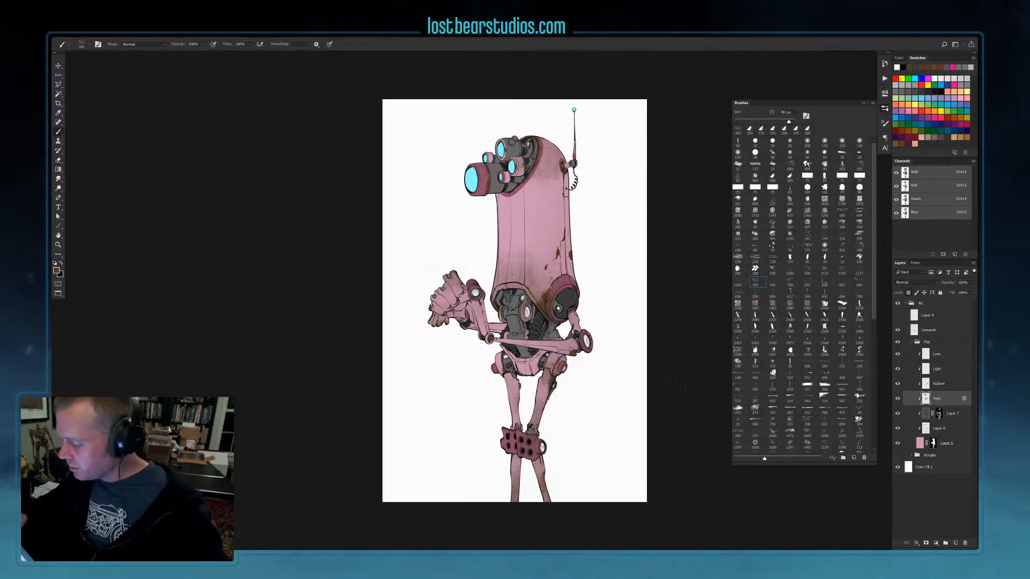
click(790, 282)
alt+click(517, 320)
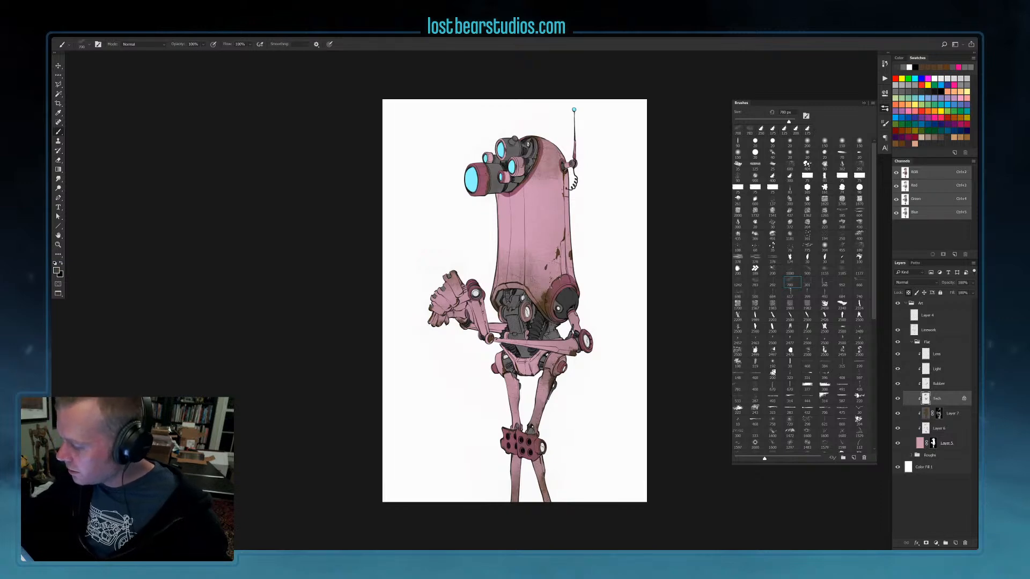
click(807, 270)
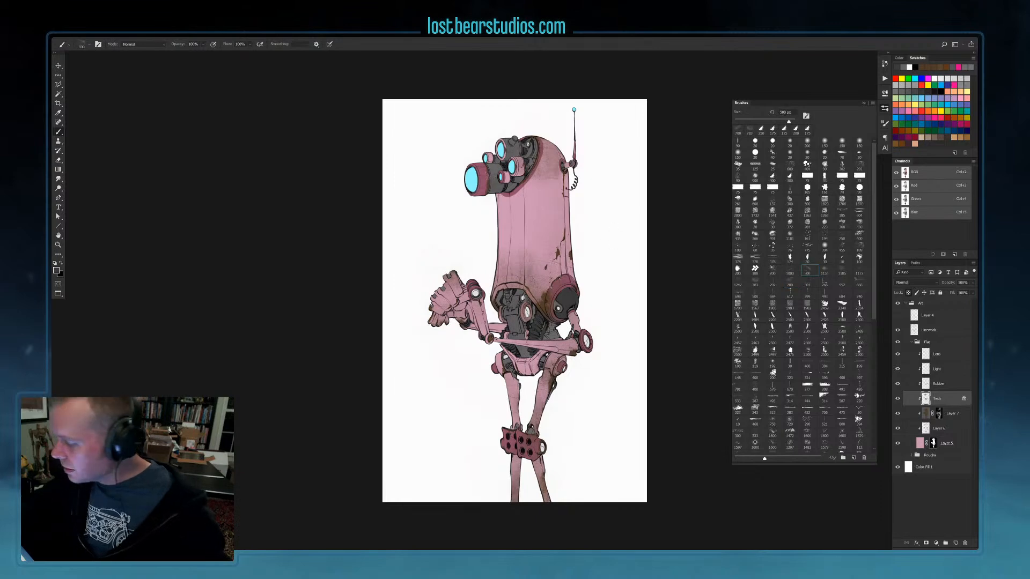
click(773, 176)
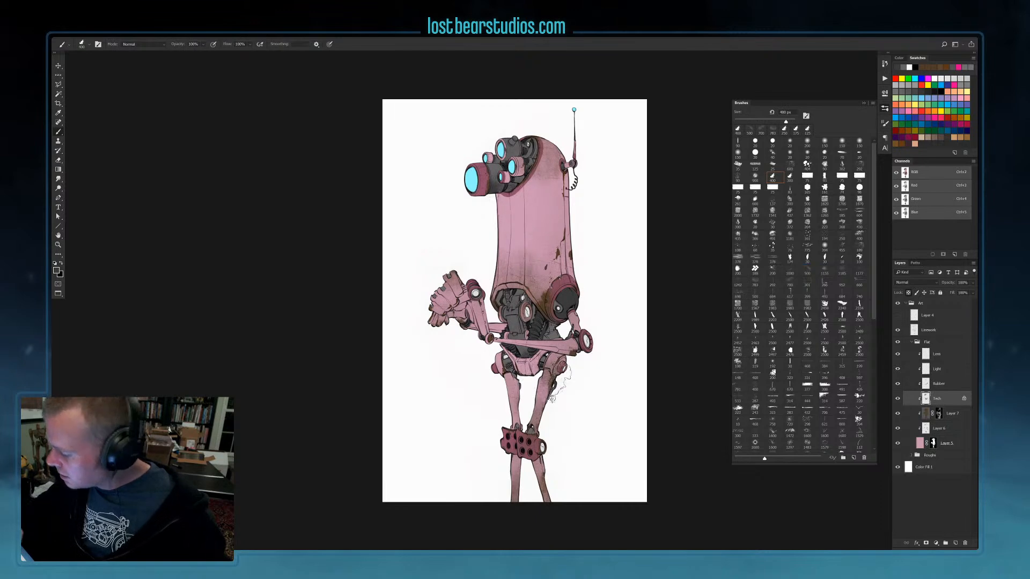
Shade the exposed mechanical parts below the torso on the Tech layer with a large soft brush
click(807, 142)
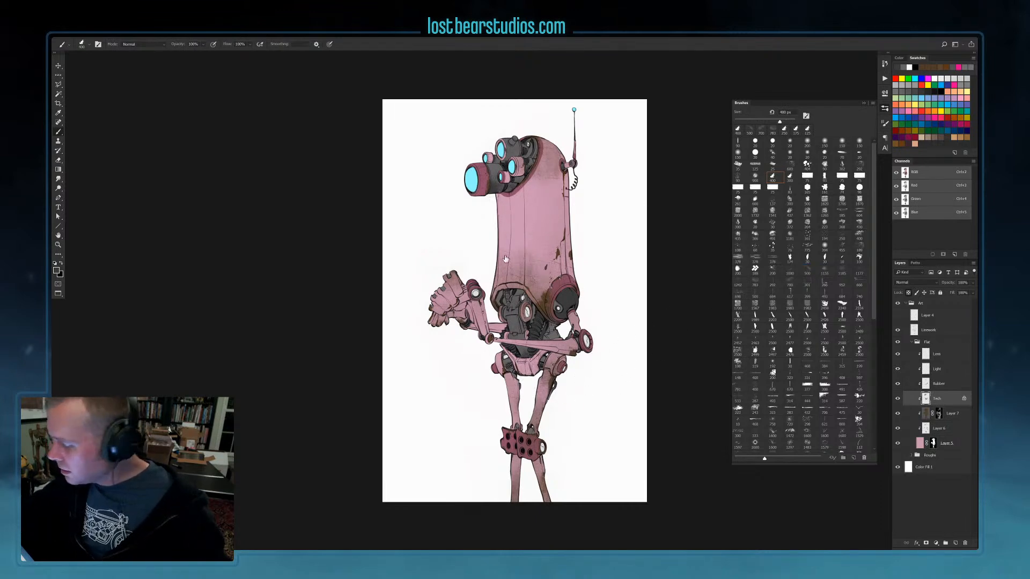
key(bracketright)
drag(513, 347, 512, 352)
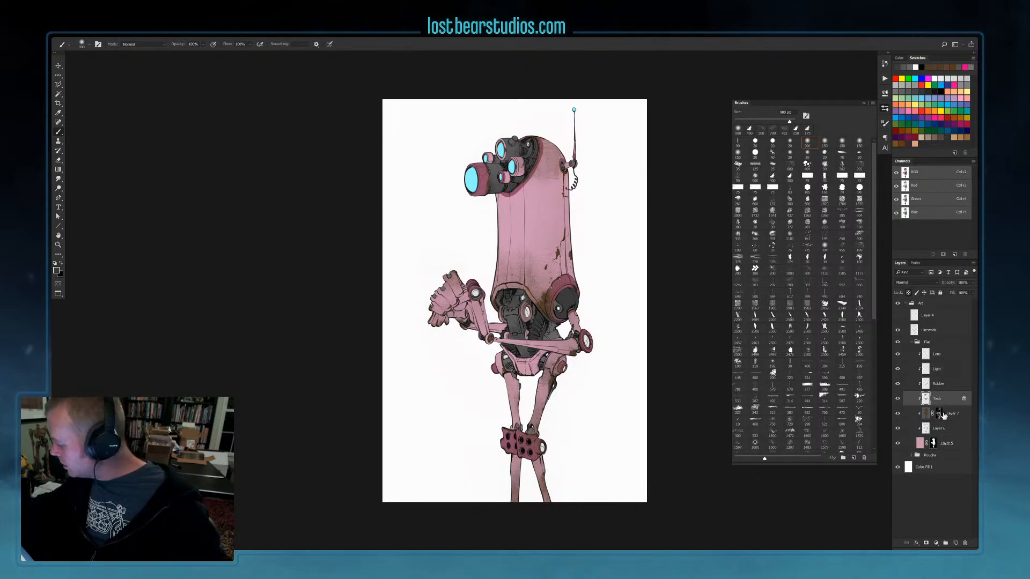
Add a new clipped layer directly above the Light layer and set its blend mode to Multiply
click(945, 375)
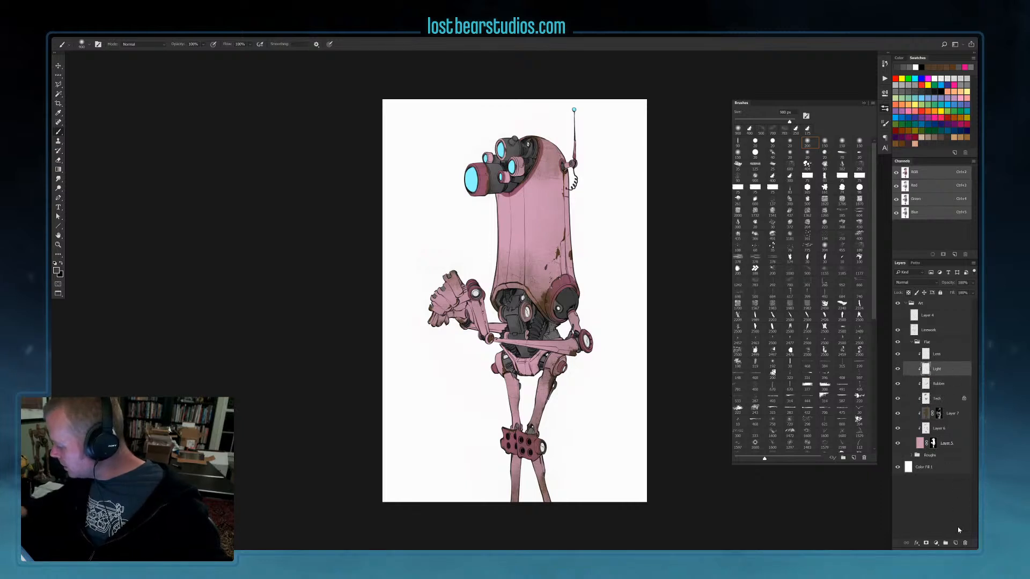
click(955, 543)
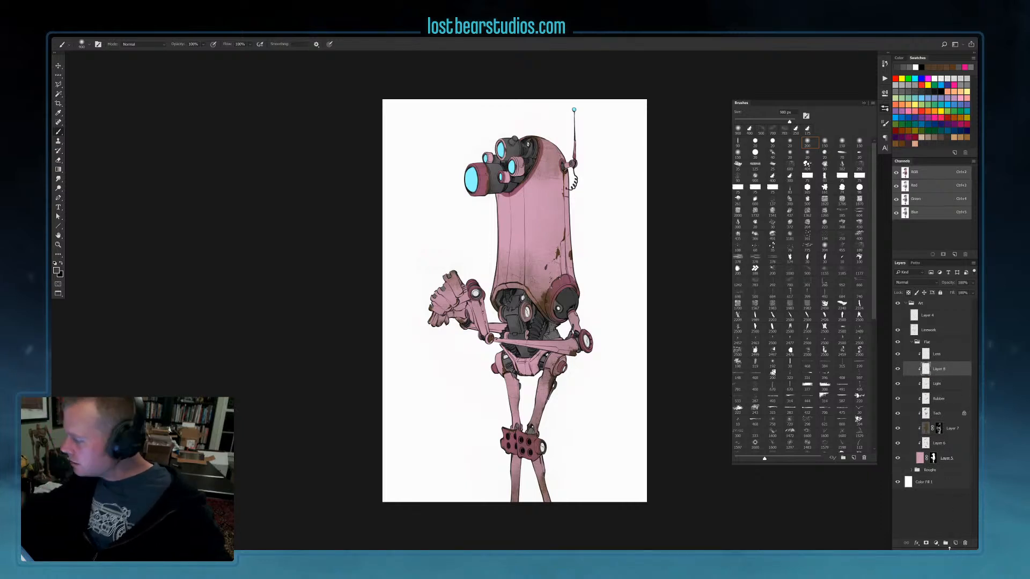
click(915, 283)
click(911, 306)
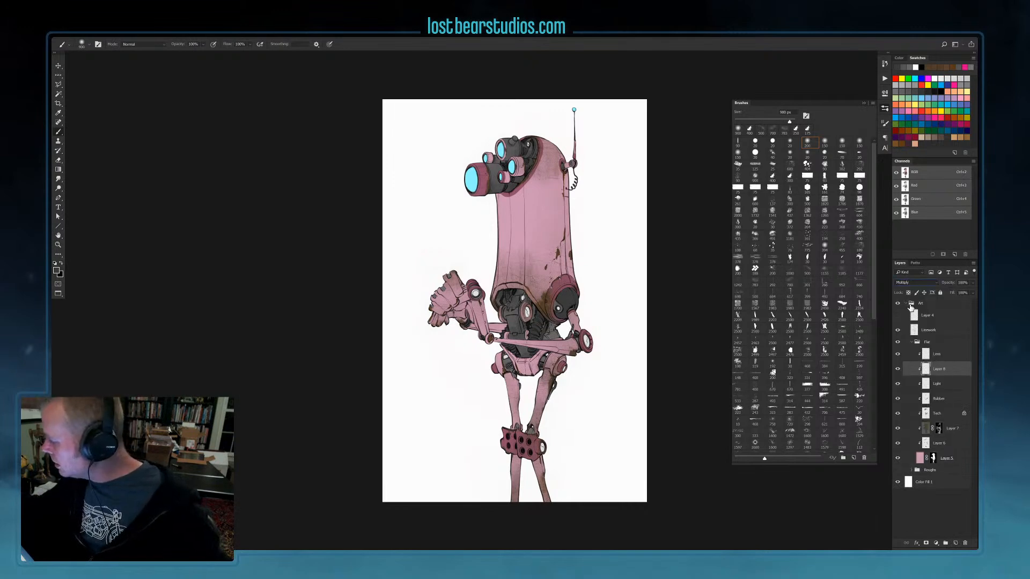
Set the foreground color to a warm gray with RGB values 119, 111, 105
click(903, 85)
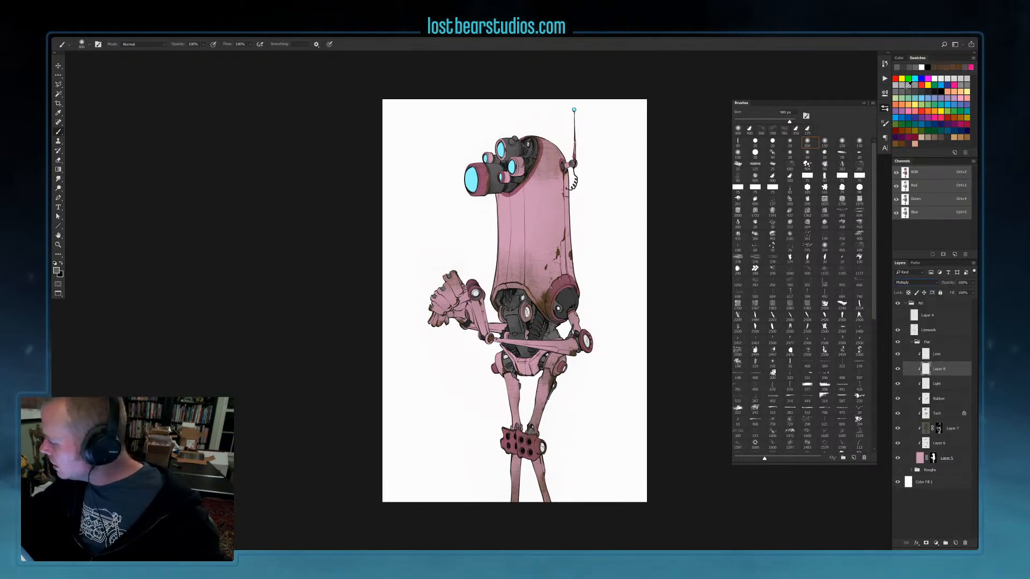
click(57, 272)
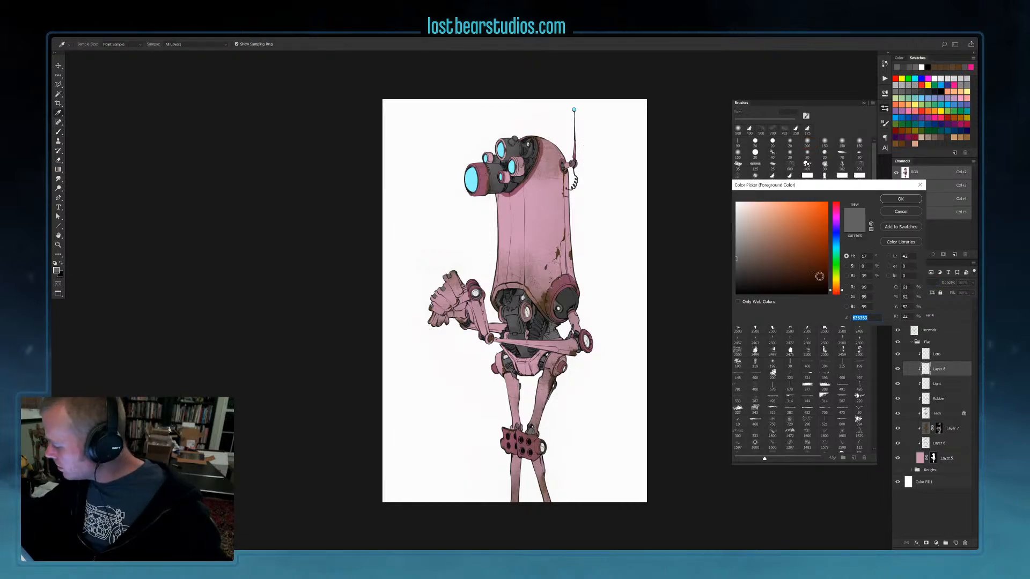
click(743, 254)
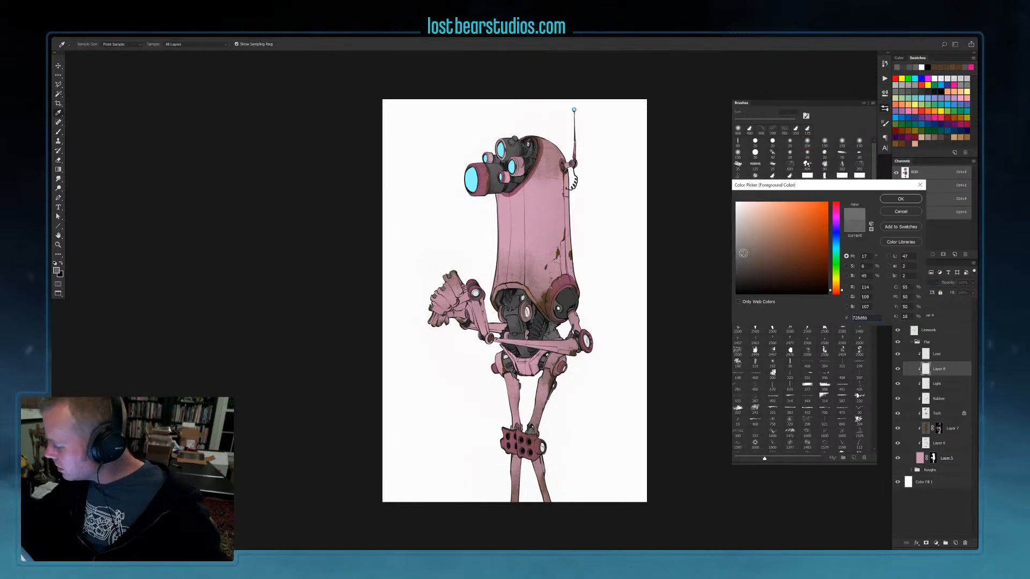
click(746, 252)
drag(836, 290, 836, 289)
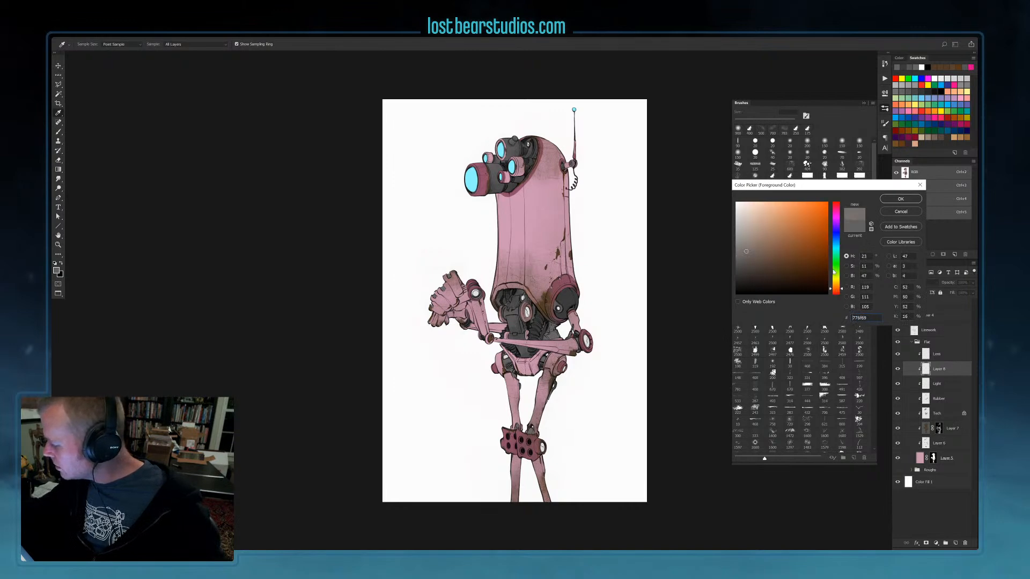
click(901, 199)
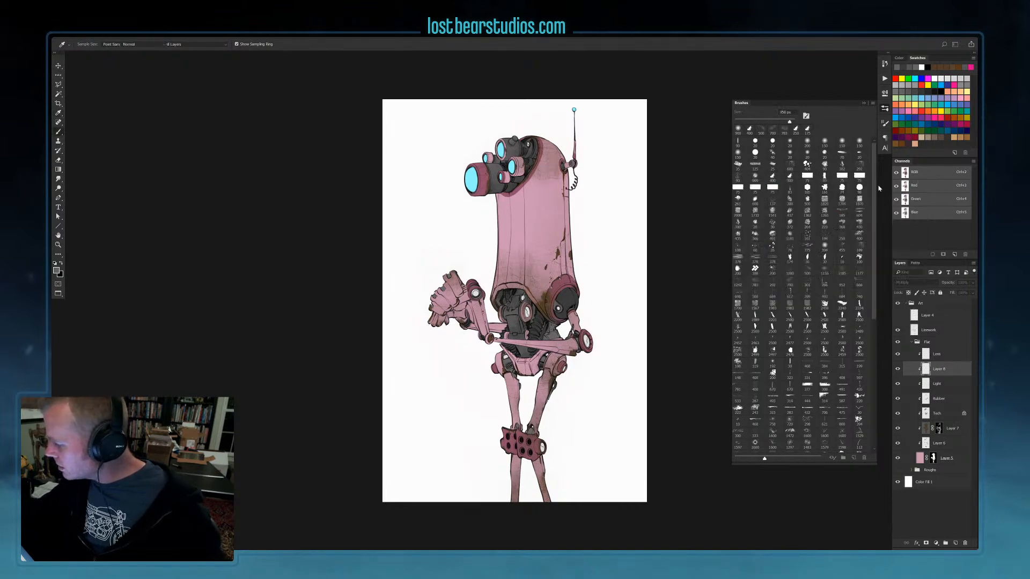
Paint soft gray shadows on the Multiply layer around the robot's forms, enlarging the soft round brush gradually to 175 px
click(790, 142)
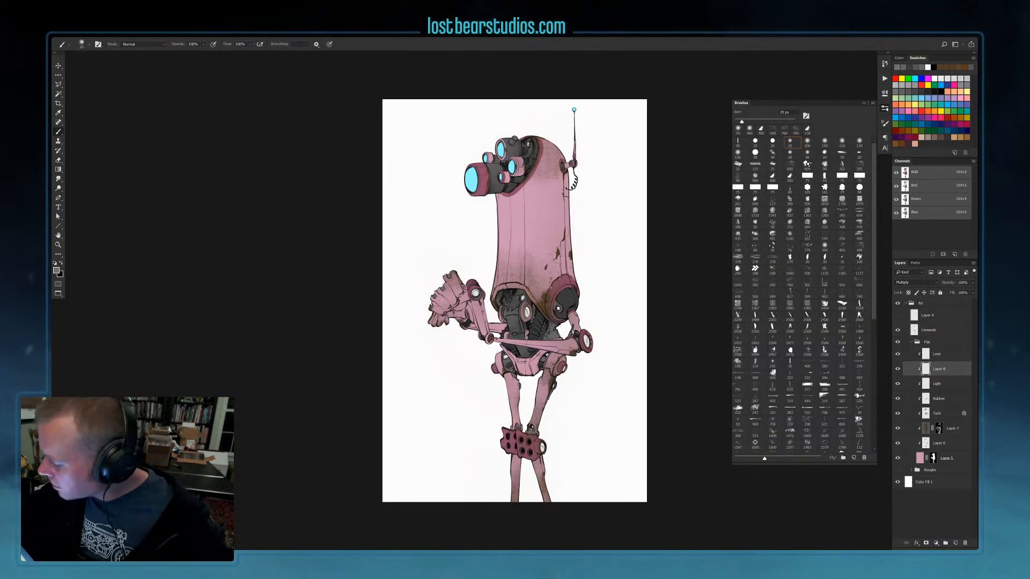
key(bracketright)
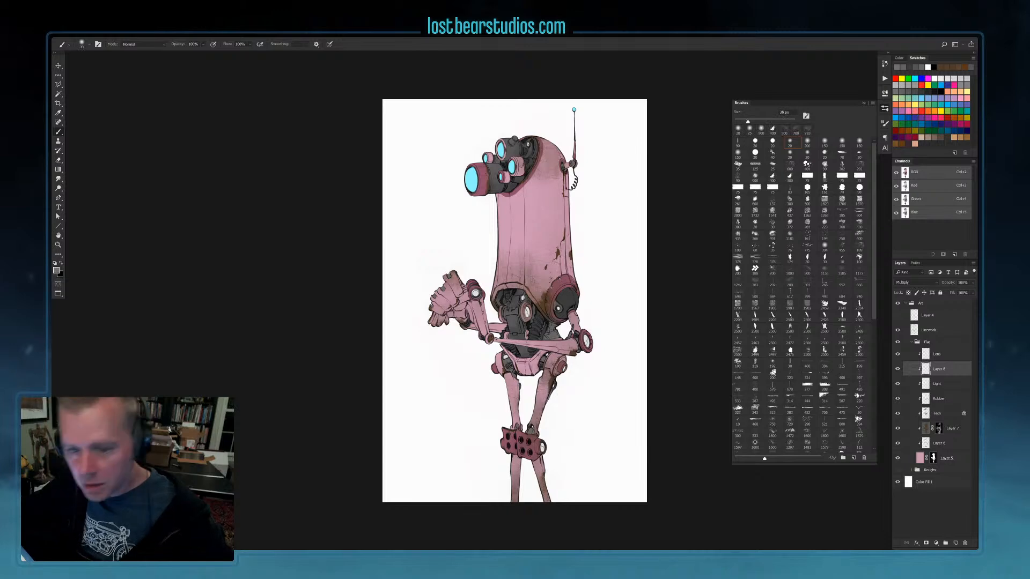
key(bracketright)
key(bracketright)
key(bracketright)
key(bracketright)
key(bracketright)
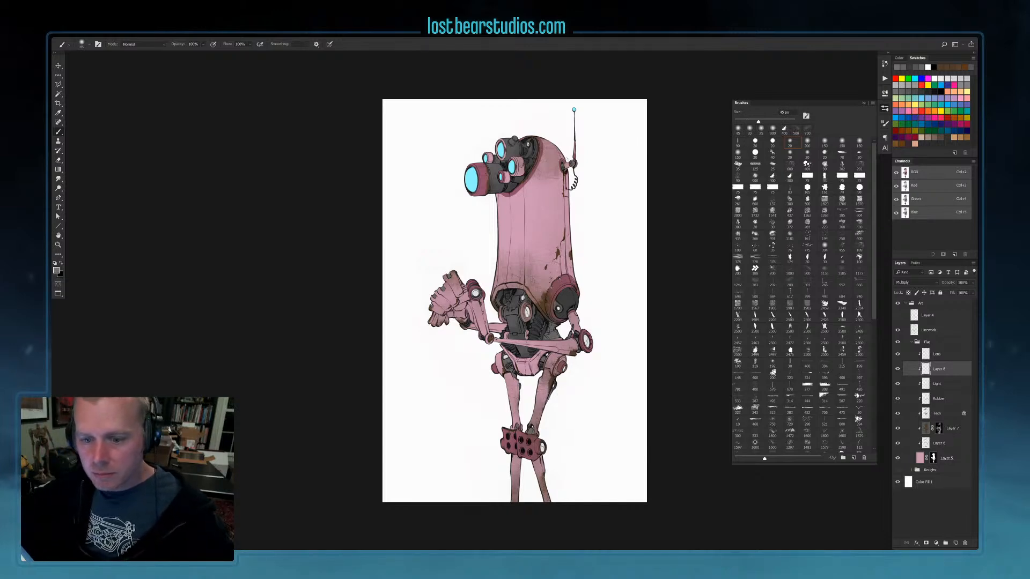
key(bracketright)
key(bracketright)
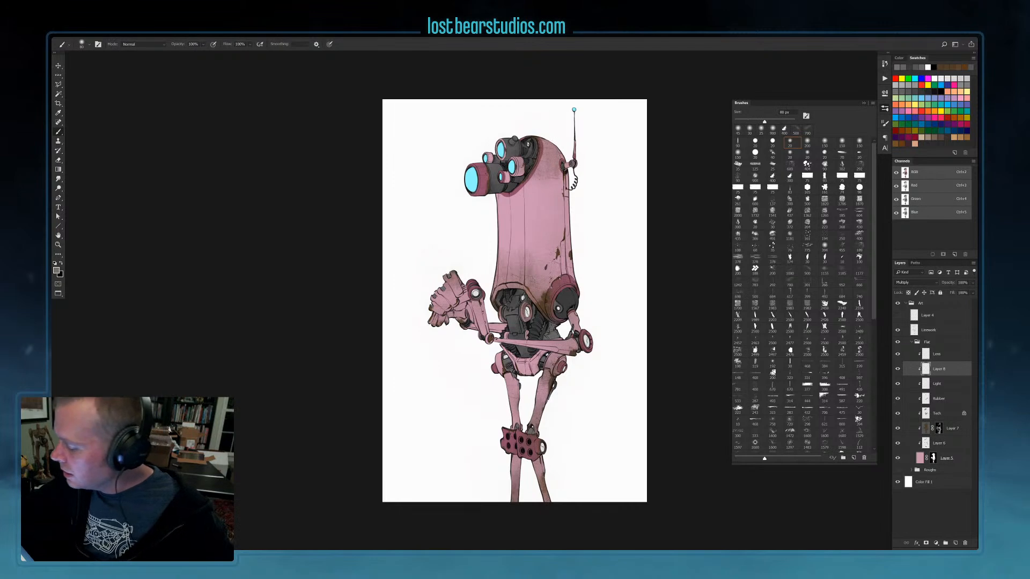
key(bracketright)
key(bracketright)
key(bracketright)
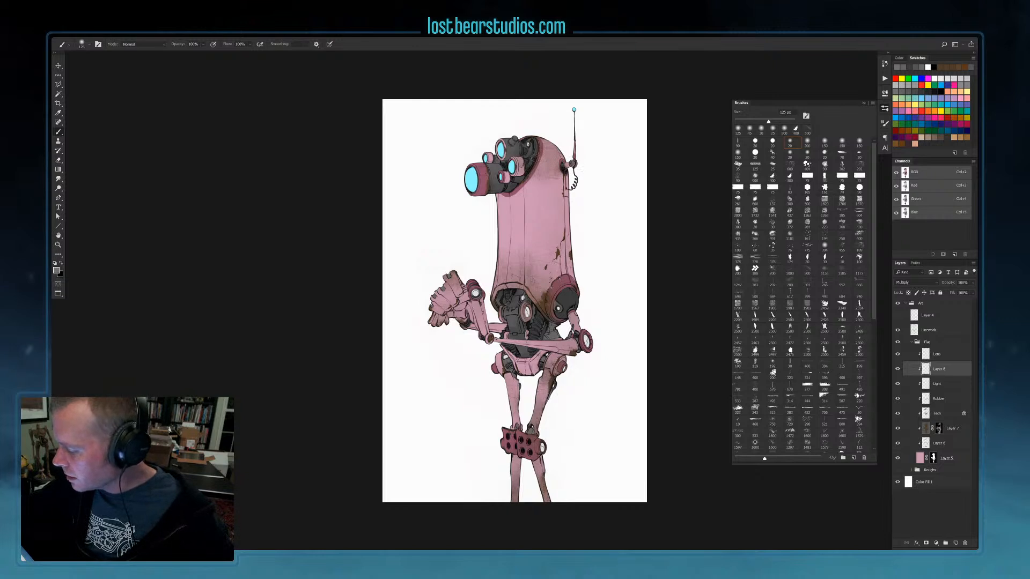
key(bracketright)
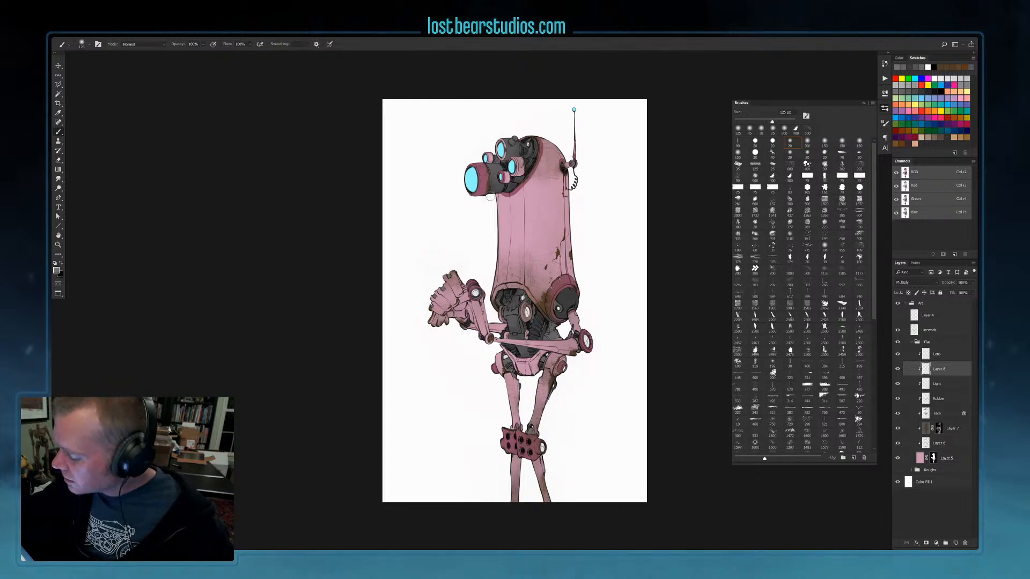
key(bracketright)
key(bracketright)
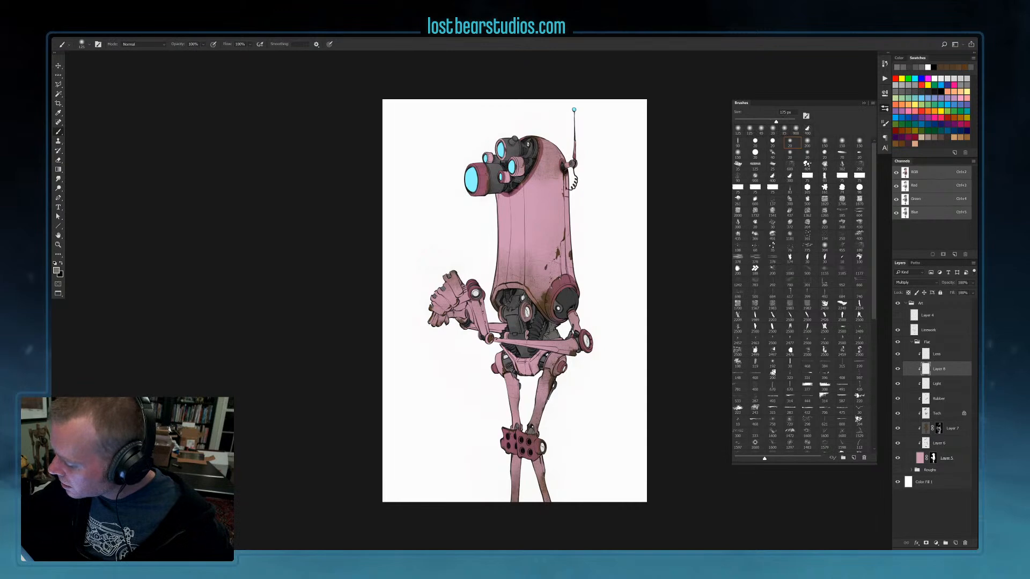
Deepen the shadows around the head and upper torso with black at reduced brush opacity, varying the soft brush size
key(x)
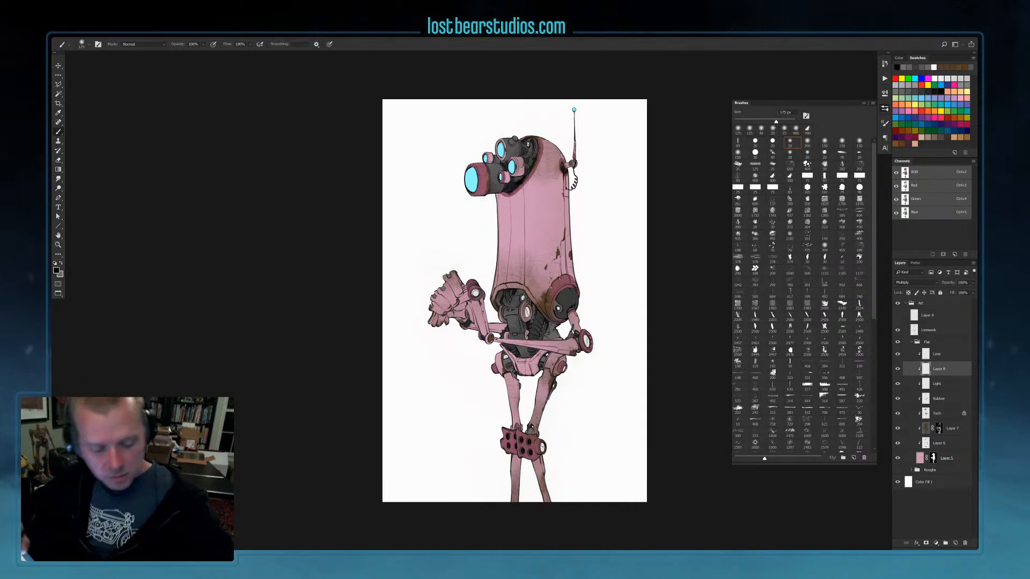
key(bracketright)
key(bracketright)
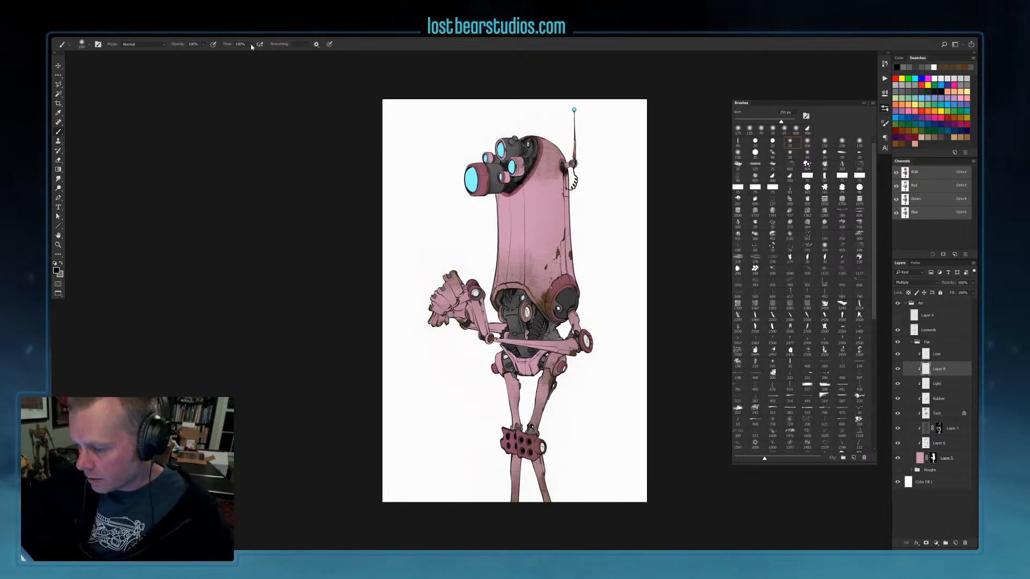
click(202, 45)
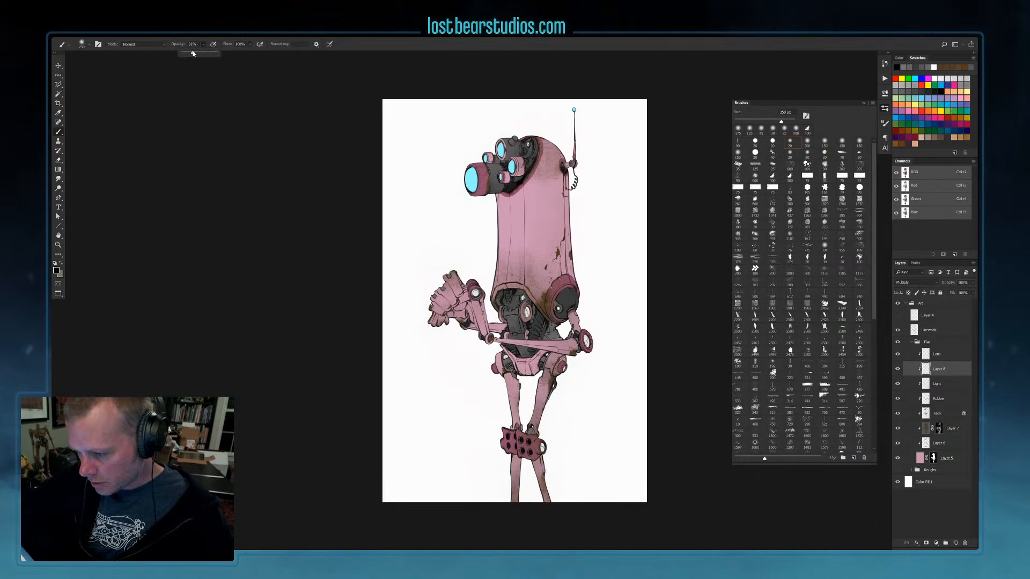
click(541, 123)
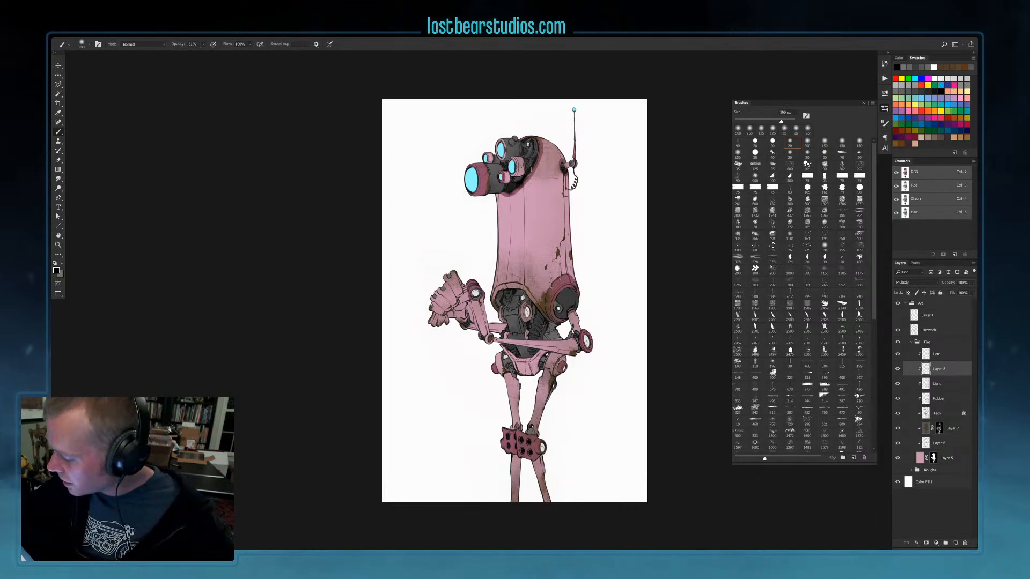
key(bracketleft)
key(bracketleft)
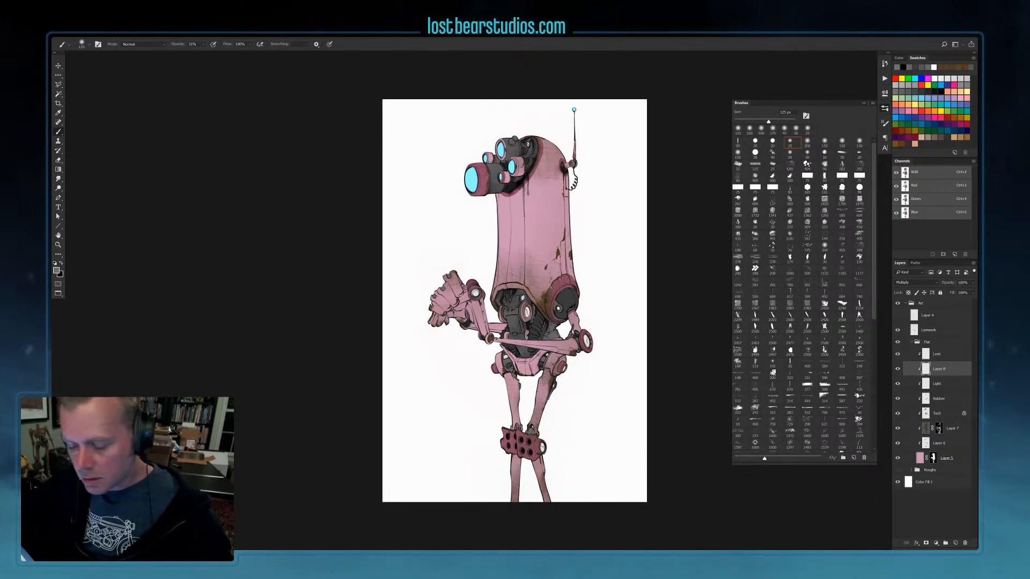
Soften the torso shading with a large soft eraser, and brush soft shadows onto the hand and other body parts
click(58, 160)
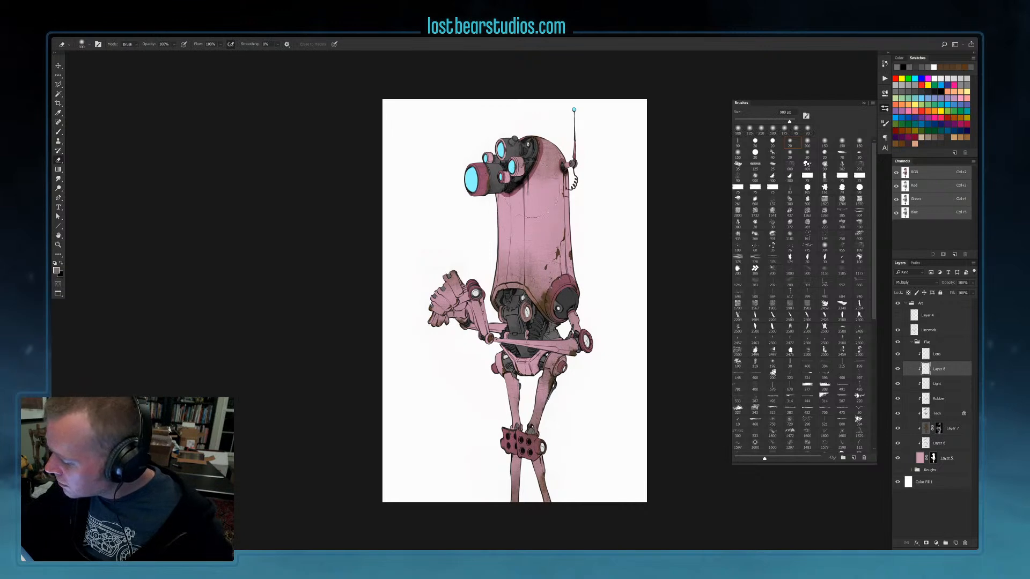
click(58, 131)
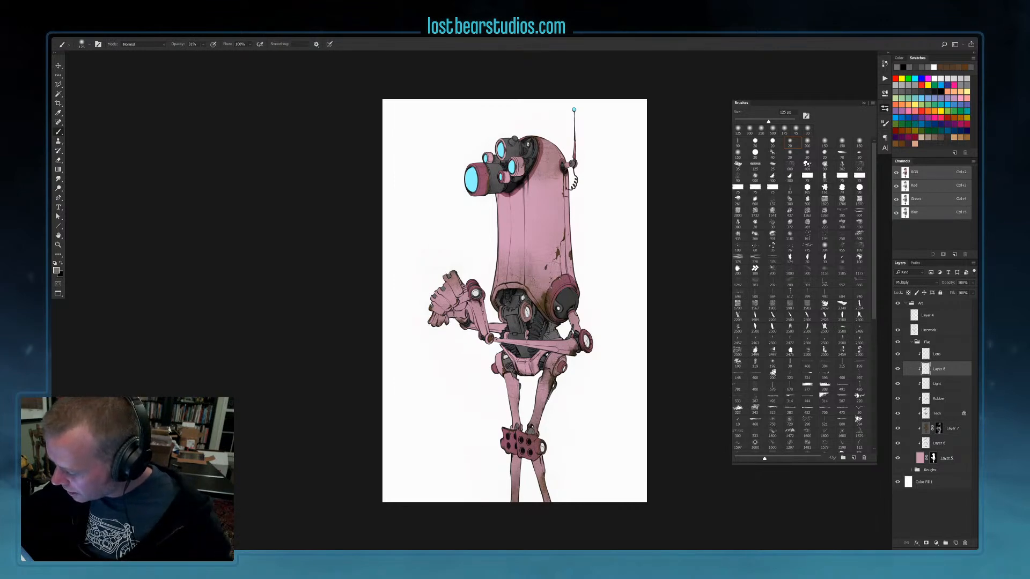
key(bracketright)
key(bracketright)
drag(434, 325, 441, 325)
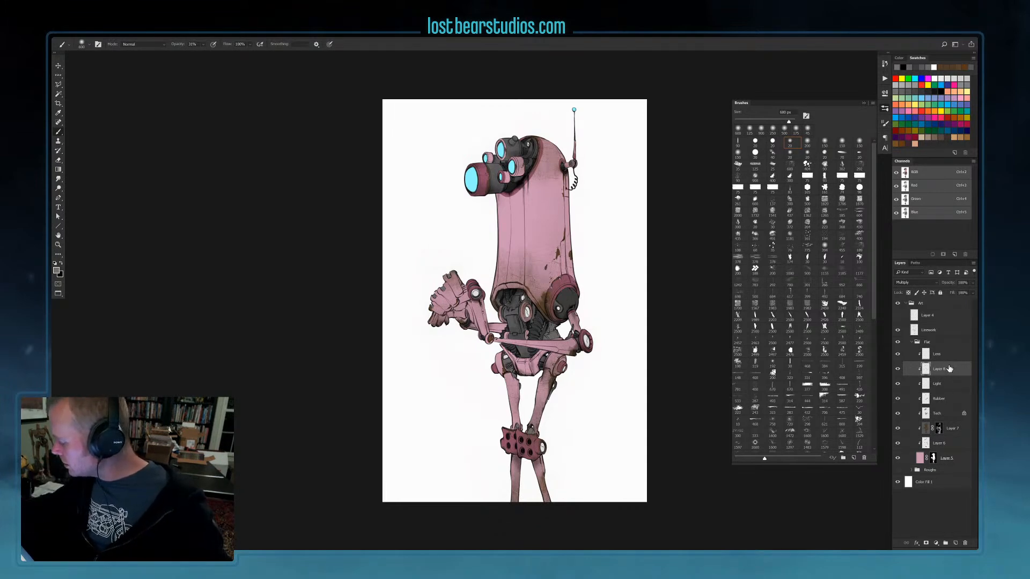
Add a new layer at the top of the Art group and sample the dark pink from the robot's round lower-body joint as foreground color
click(948, 320)
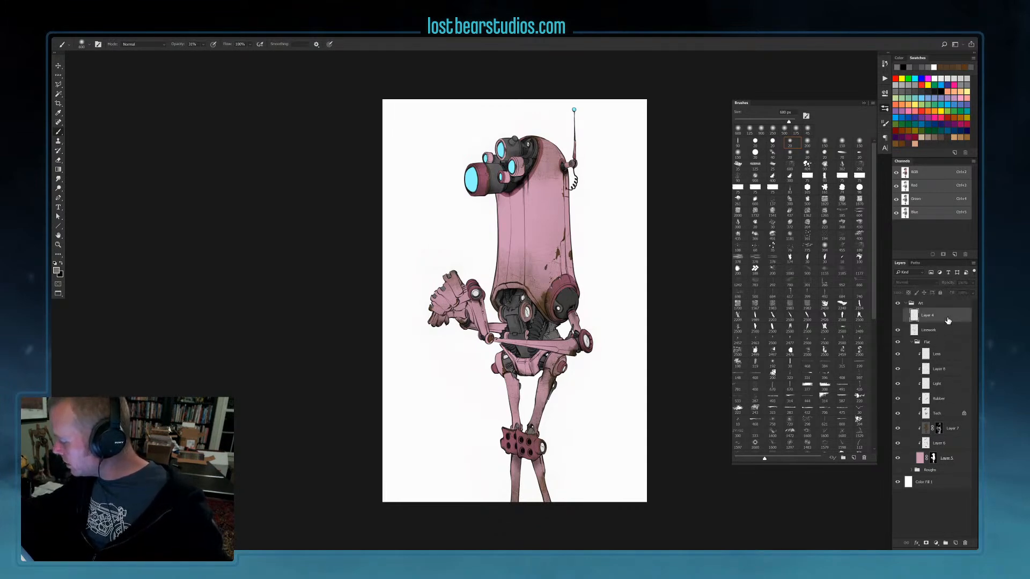
click(956, 543)
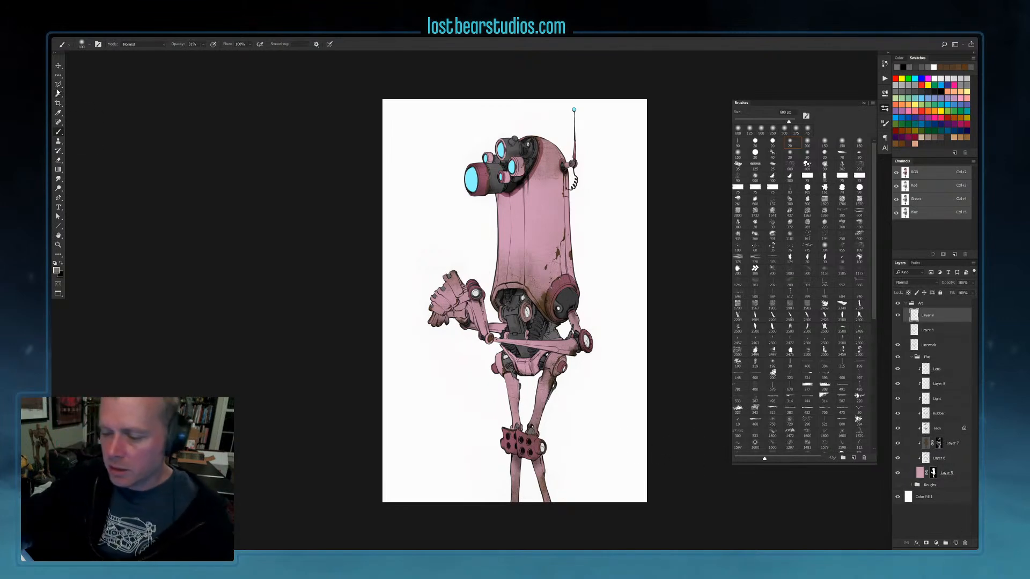
click(59, 87)
click(59, 74)
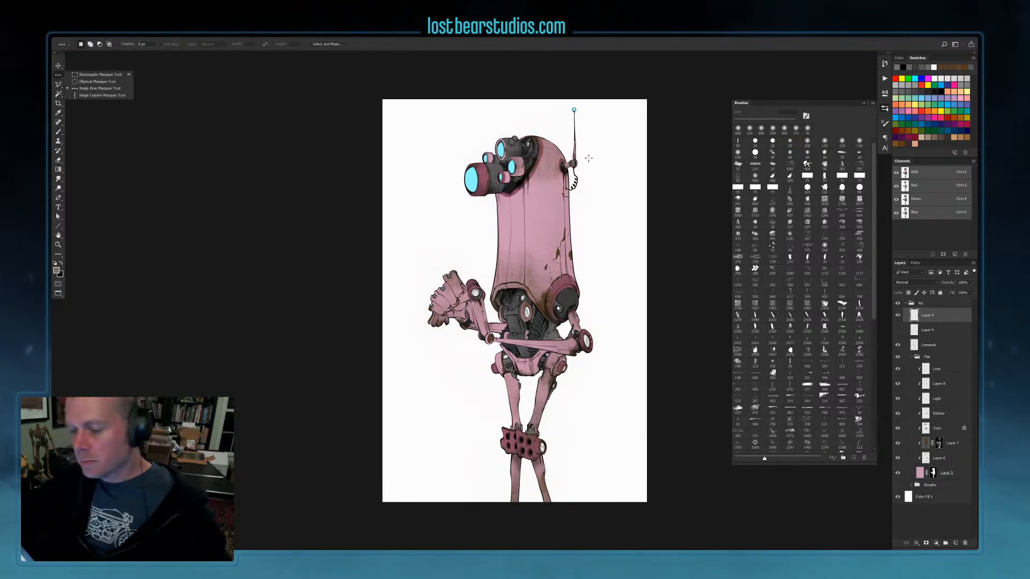
click(97, 82)
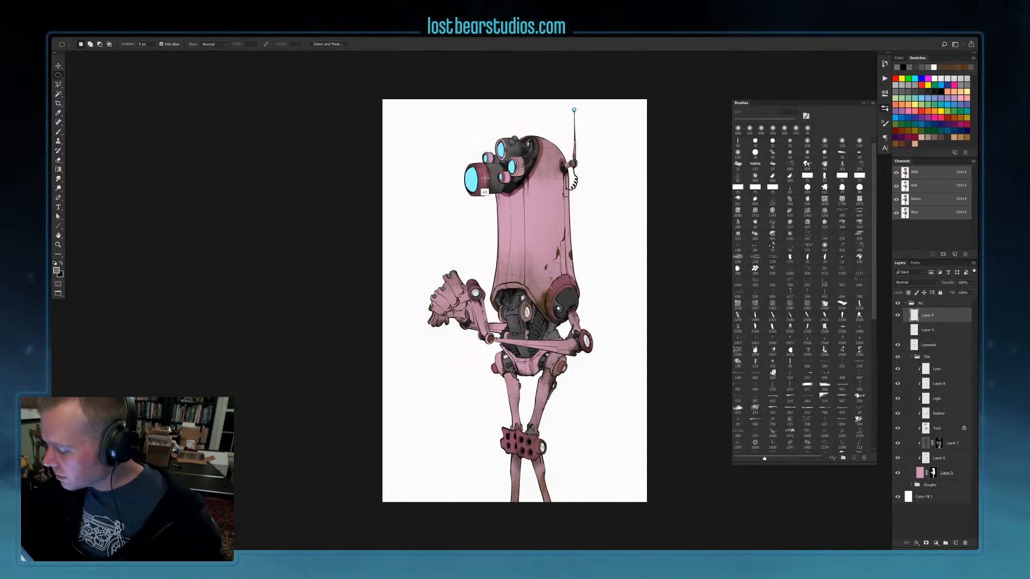
click(61, 133)
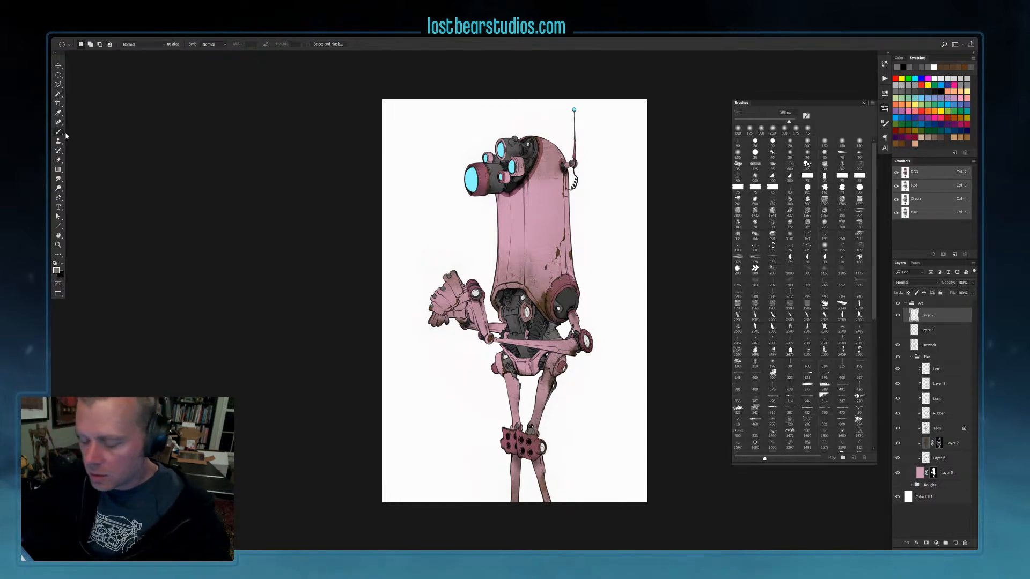
alt+click(561, 281)
Make a large circular selection over the robot's lower torso, fill it with the dark pink foreground color, and deselect
click(58, 76)
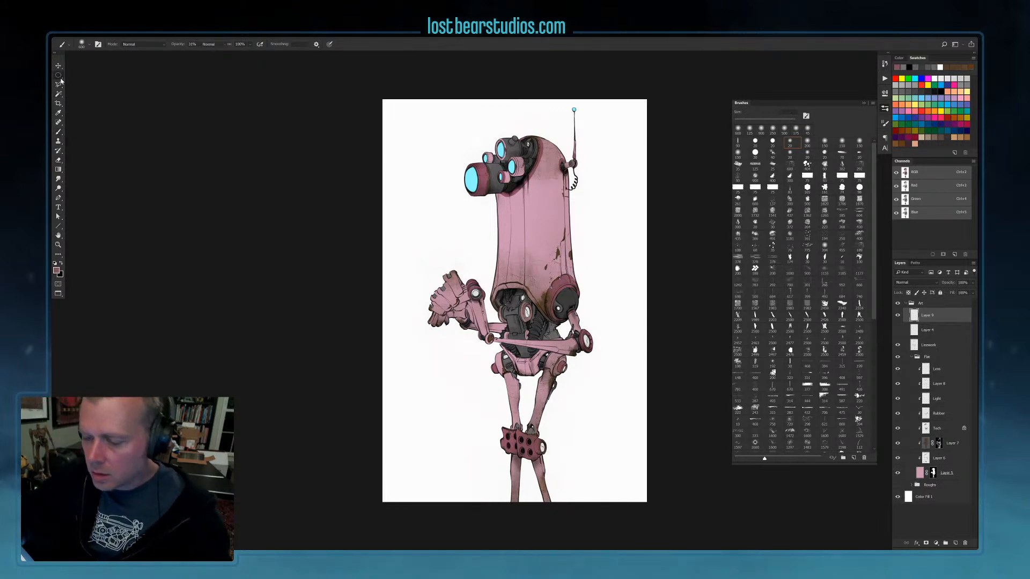
drag(452, 221, 596, 364)
key(alt+BackSpace)
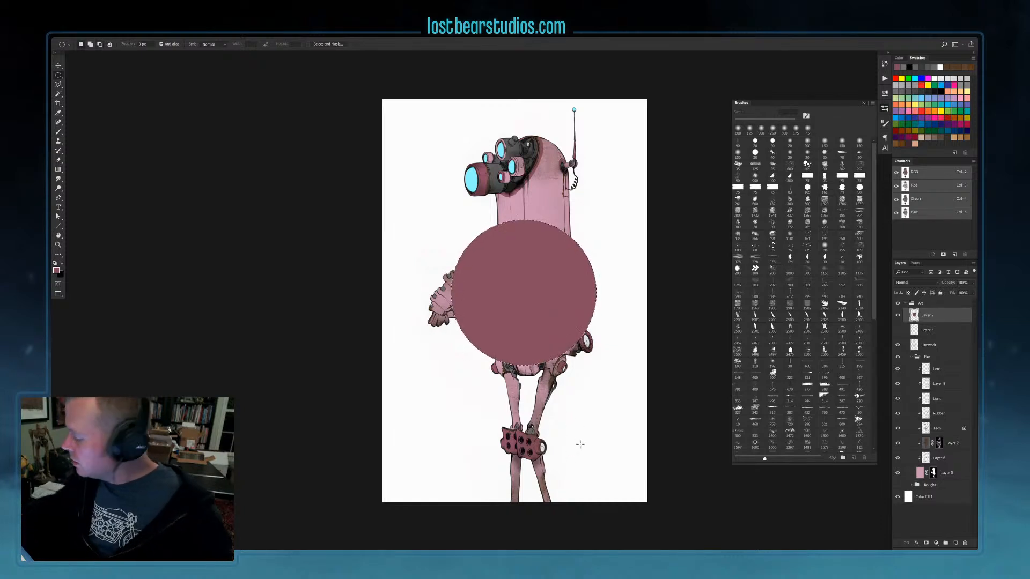
key(ctrl+d)
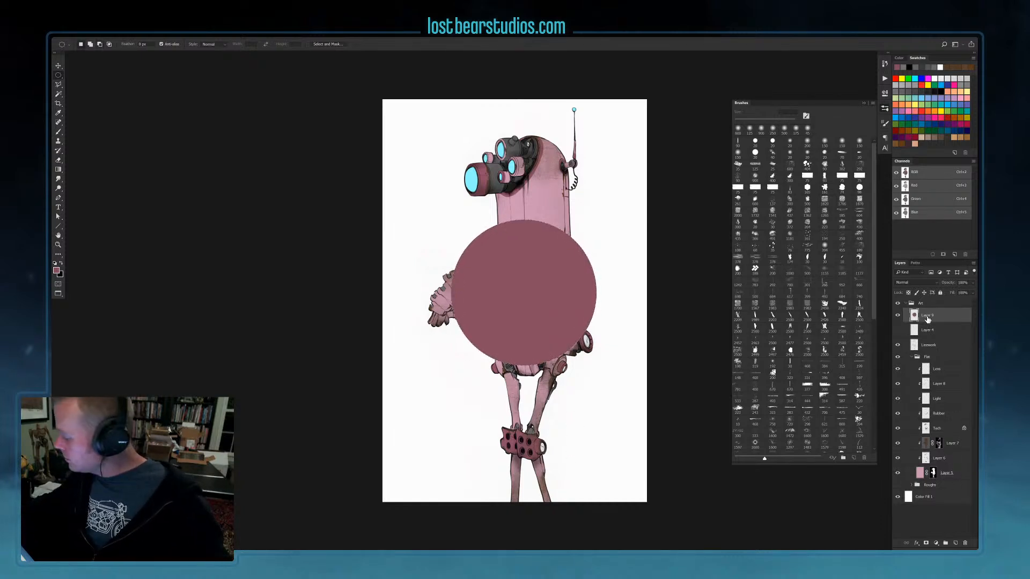
Duplicate the dark pink circle layer and lighten the copy to a very pale pink with Hue/Saturation
drag(943, 319, 943, 314)
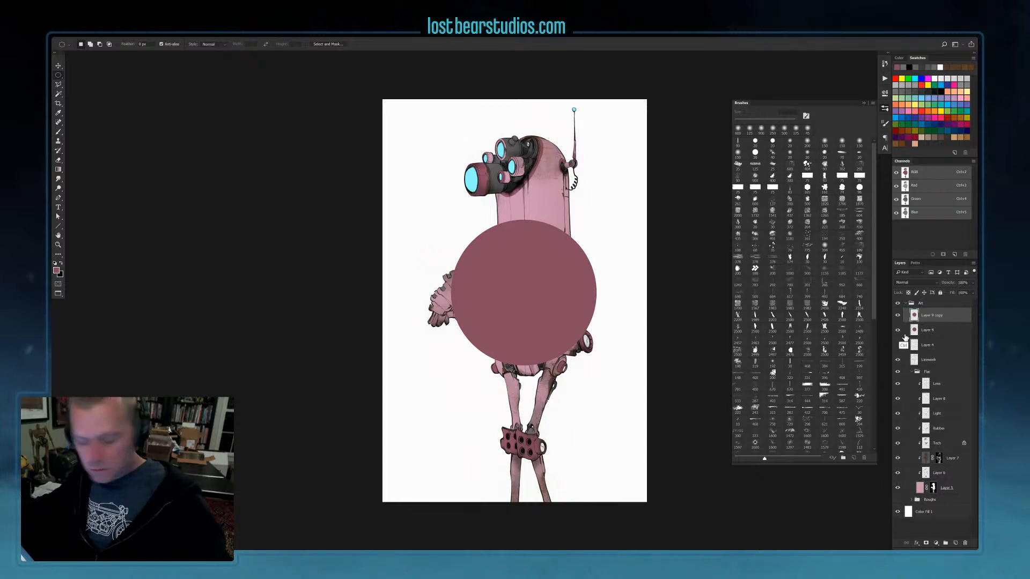
key(ctrl+u)
drag(789, 442, 808, 444)
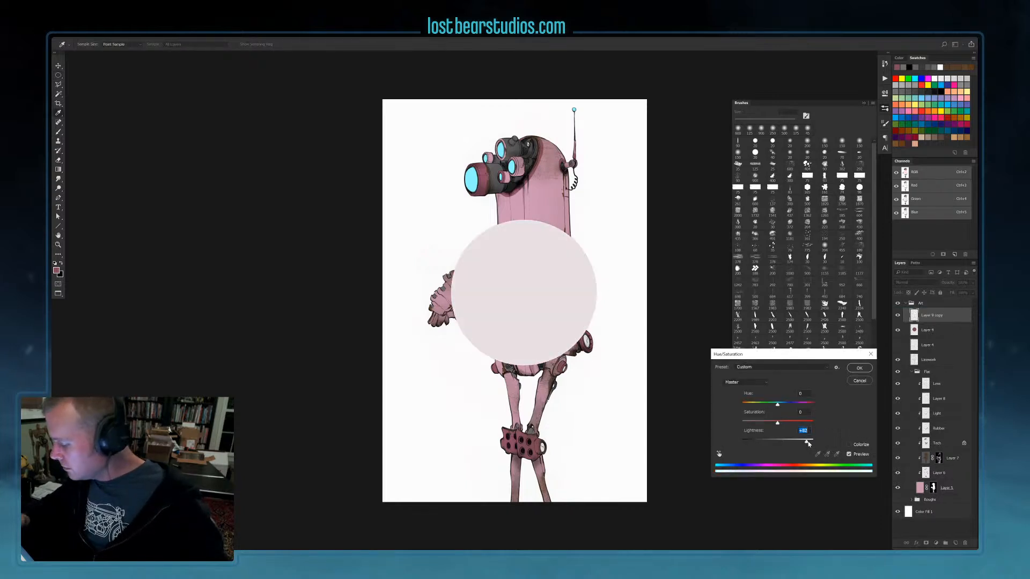
click(859, 368)
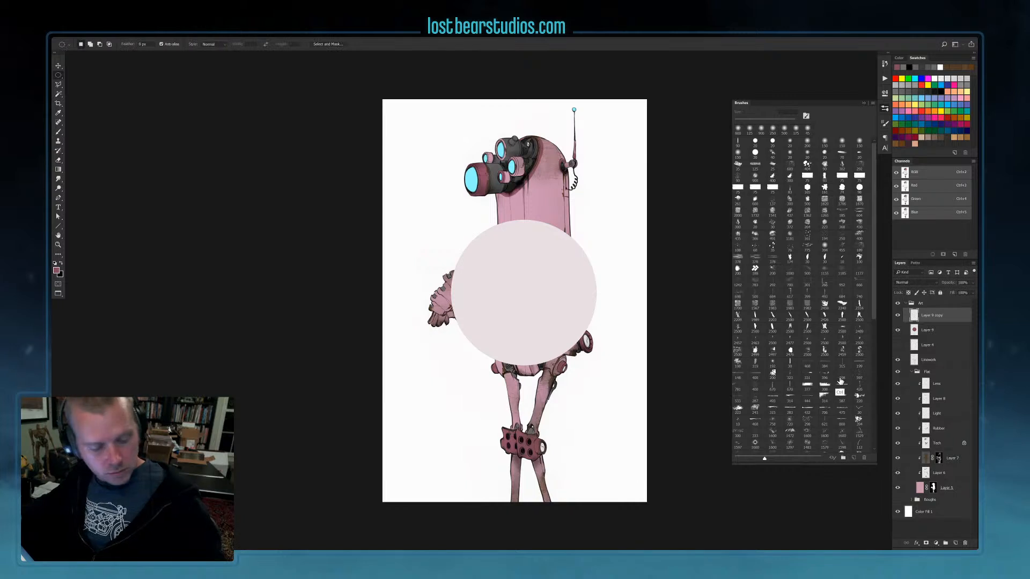
Scale the pale circle down proportionally and align it to the center of the dark pink circle, leaving an even ring
key(ctrl+t)
drag(597, 221, 578, 239)
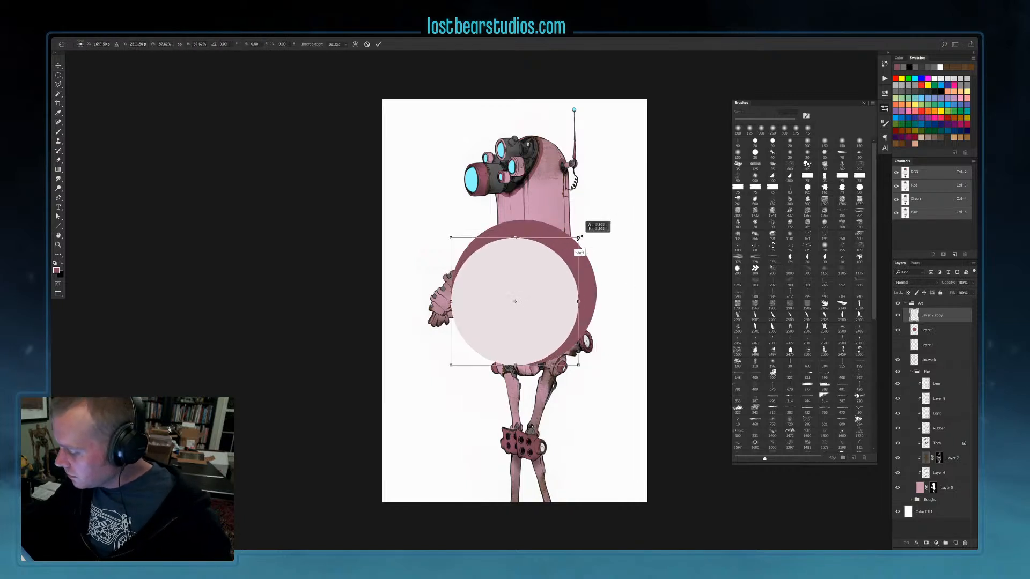
key(Return)
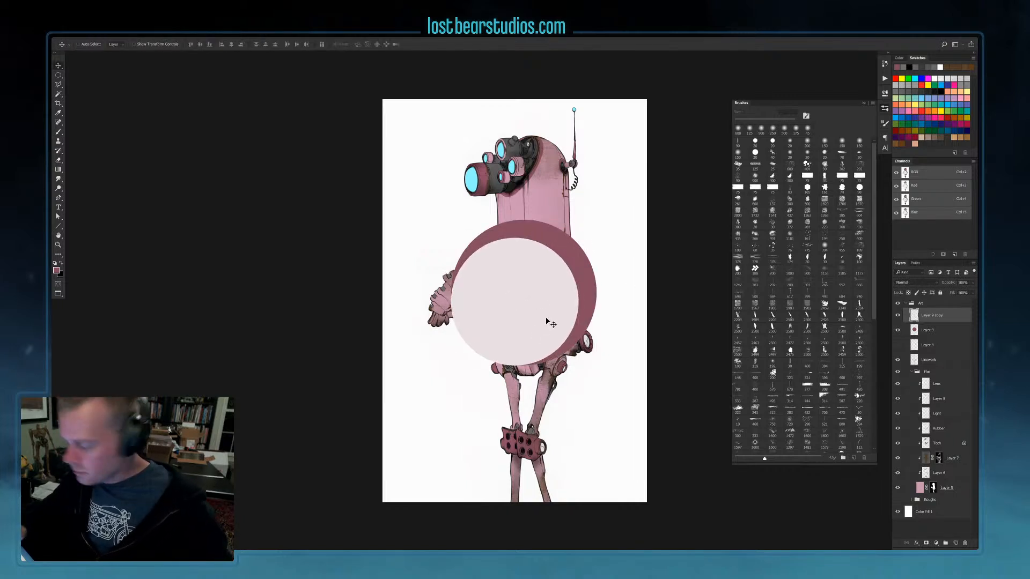
drag(546, 317, 556, 310)
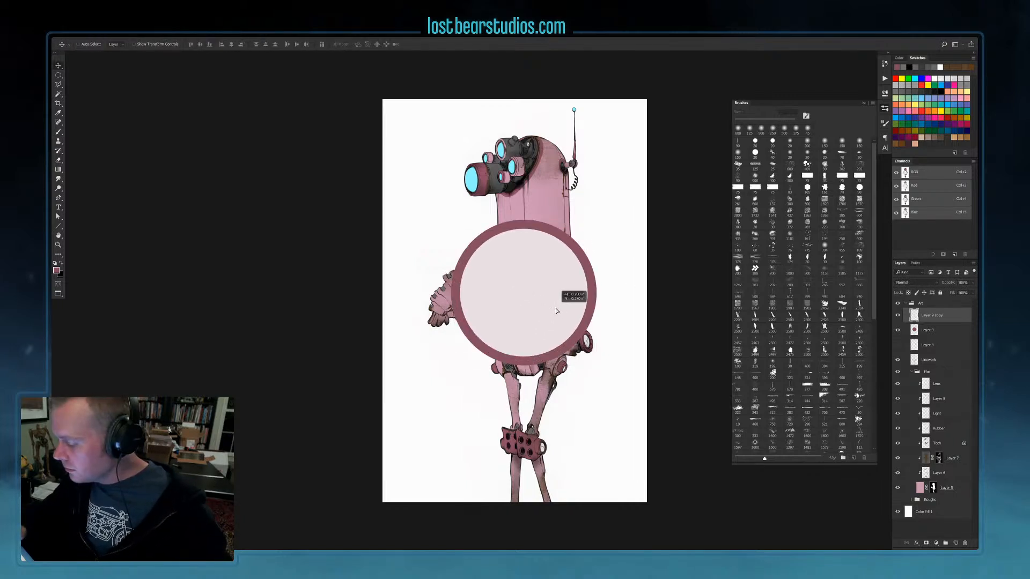
shift+click(933, 330)
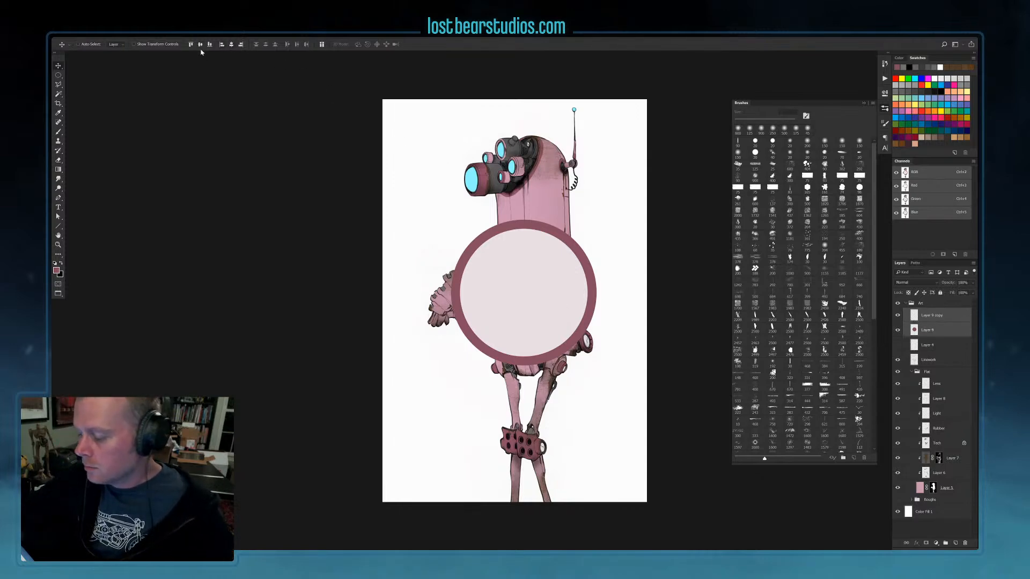
Scale the dark pink circle down slightly around its center so it forms a thinner border around the pale circle
click(930, 329)
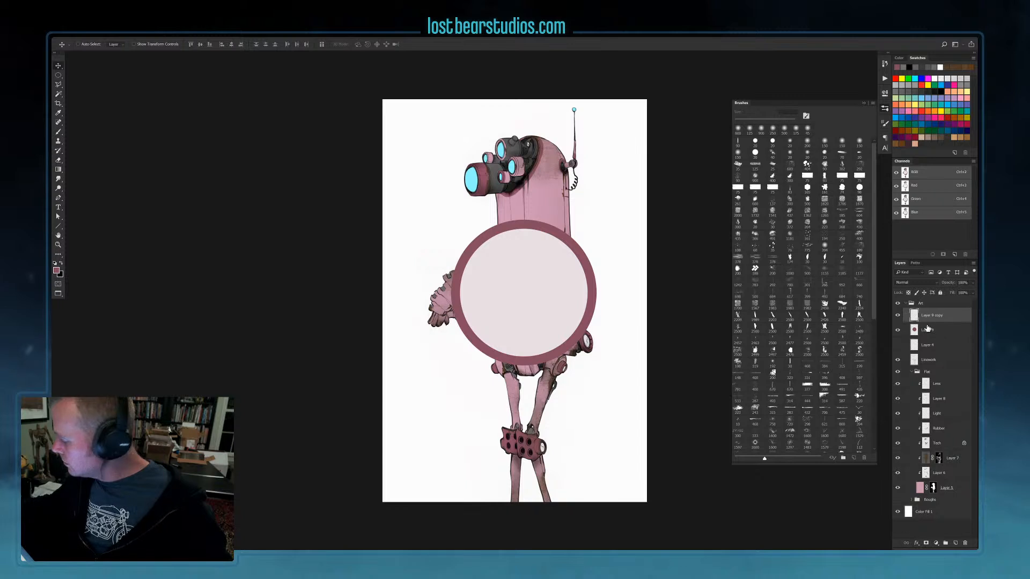
key(ctrl+t)
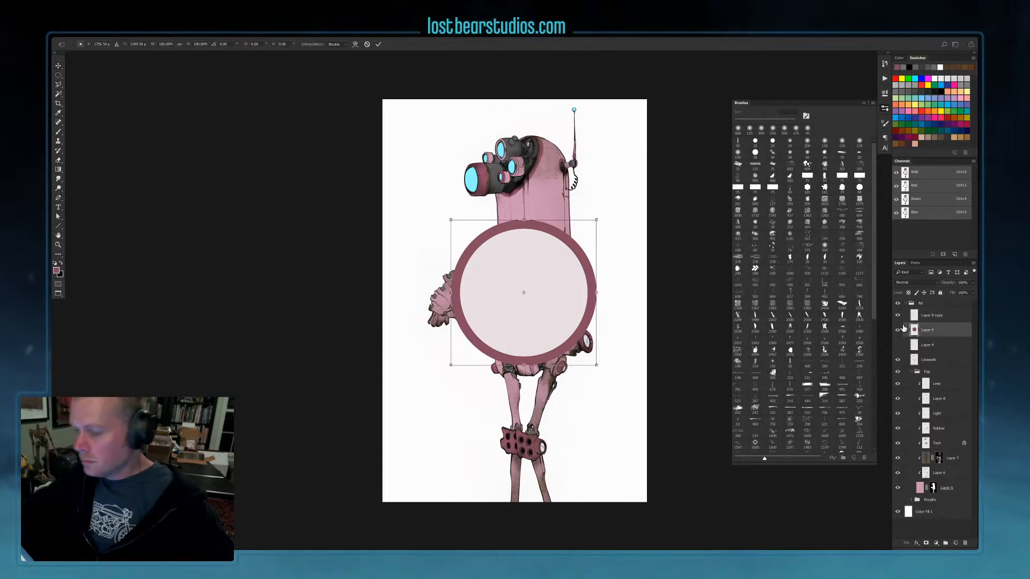
key(Down)
key(Down)
key(Down)
key(Down)
key(Down)
key(Down)
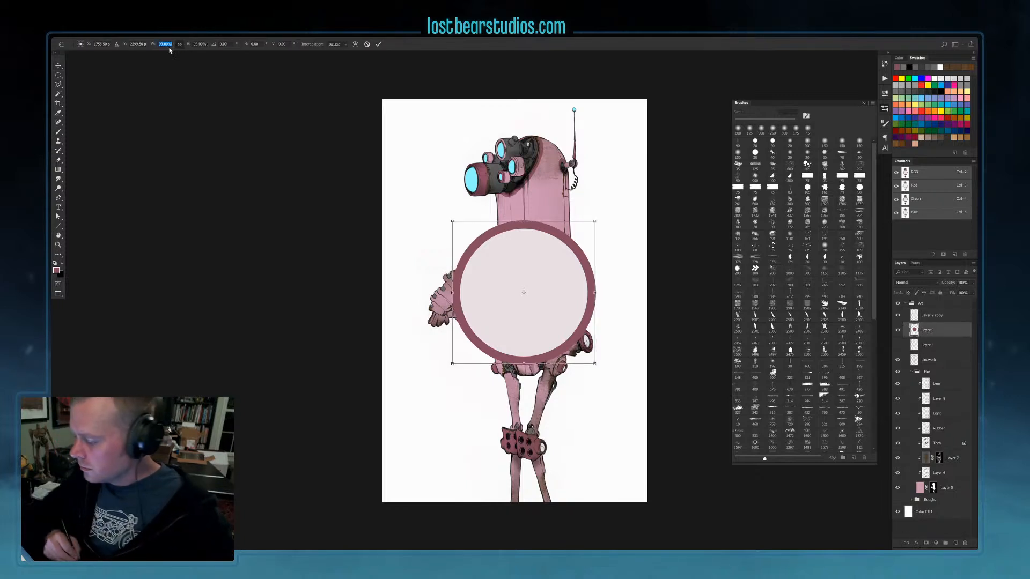
key(Return)
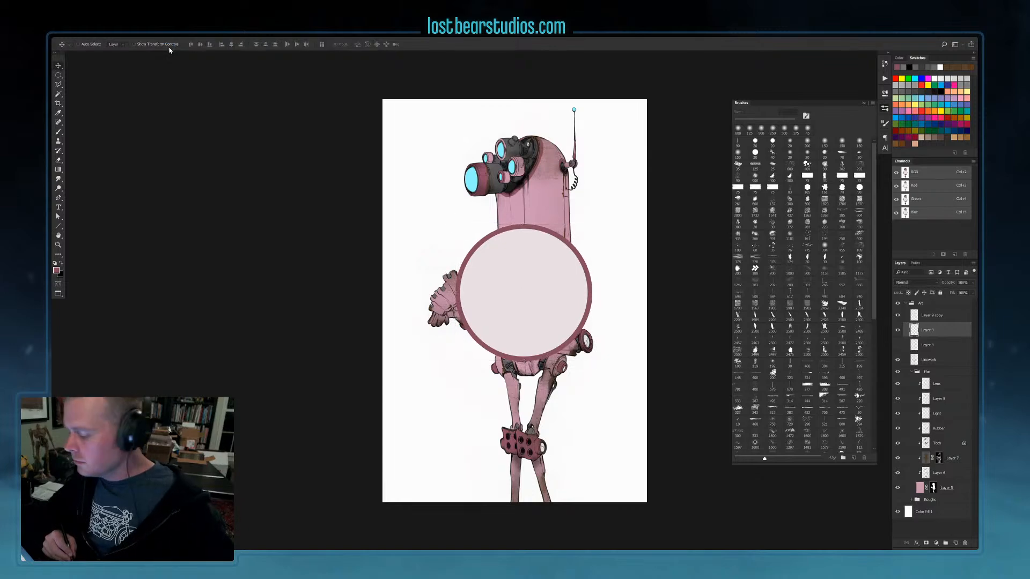
click(58, 208)
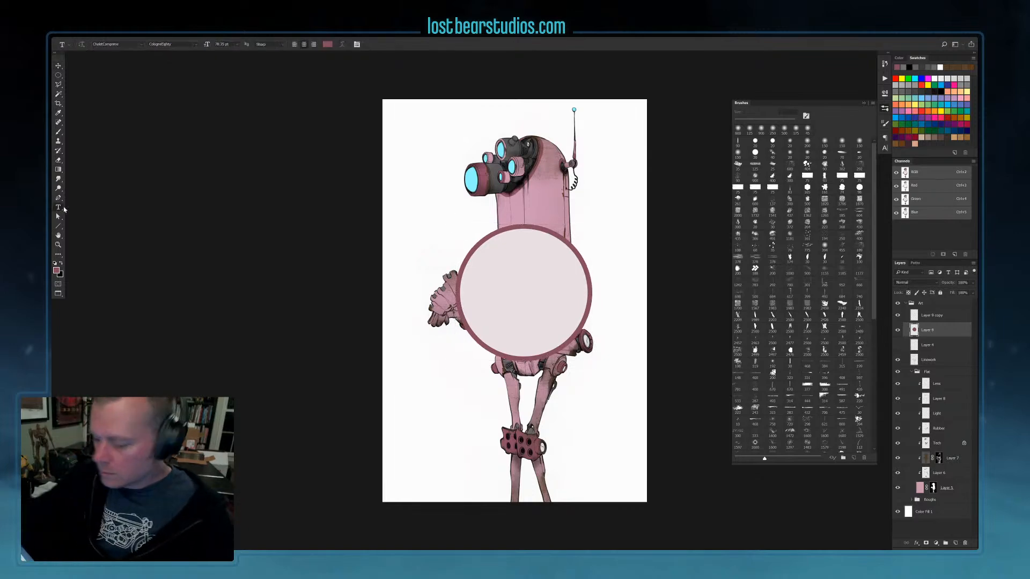
click(520, 294)
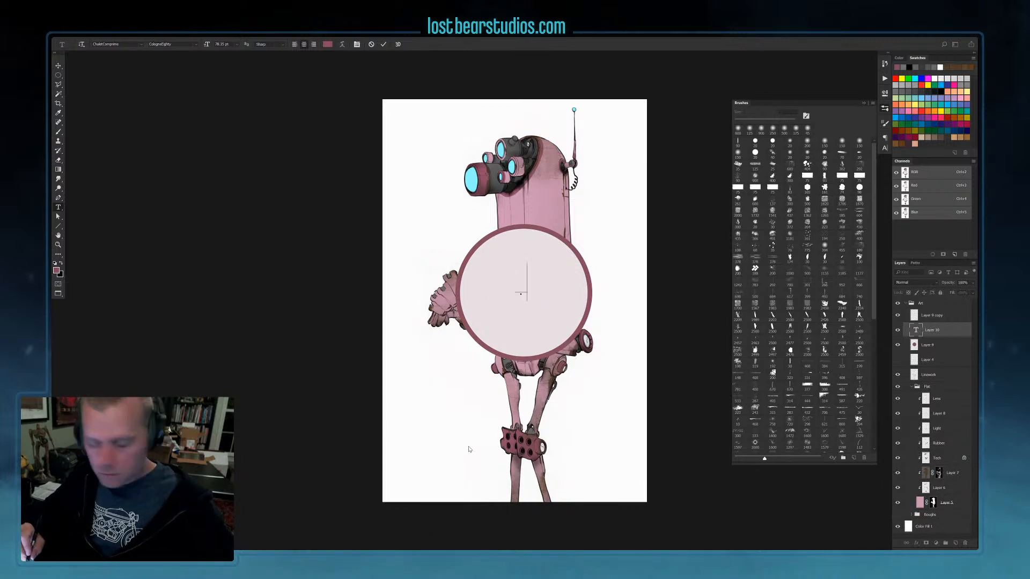
key(ctrl+a)
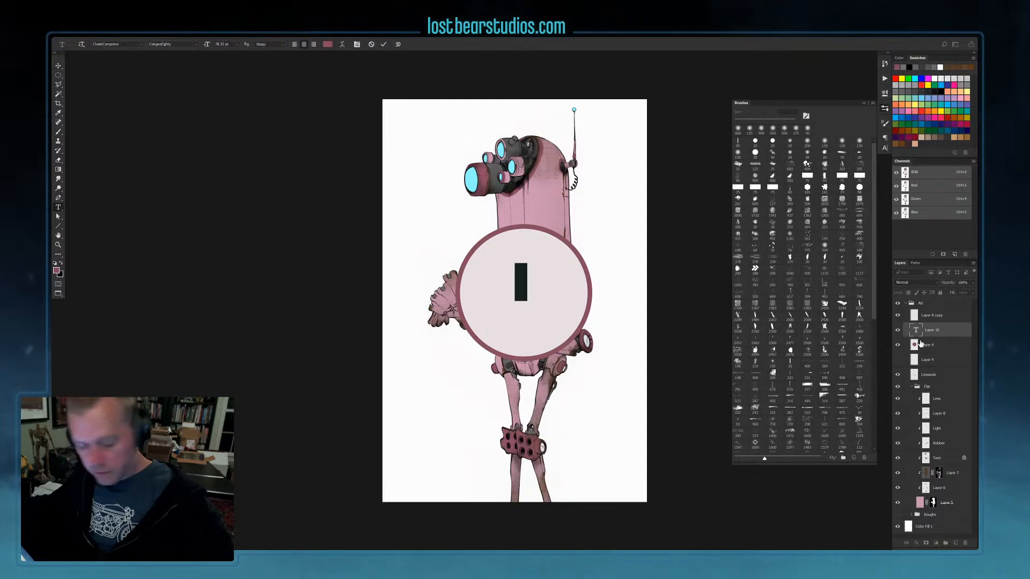
key(Return)
drag(938, 331, 941, 310)
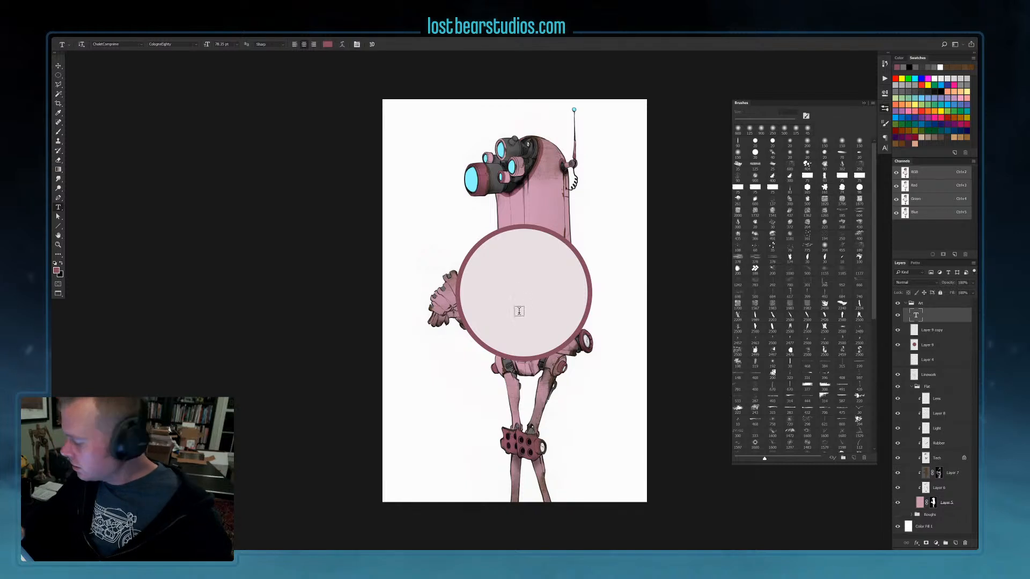
key(ctrl+[)
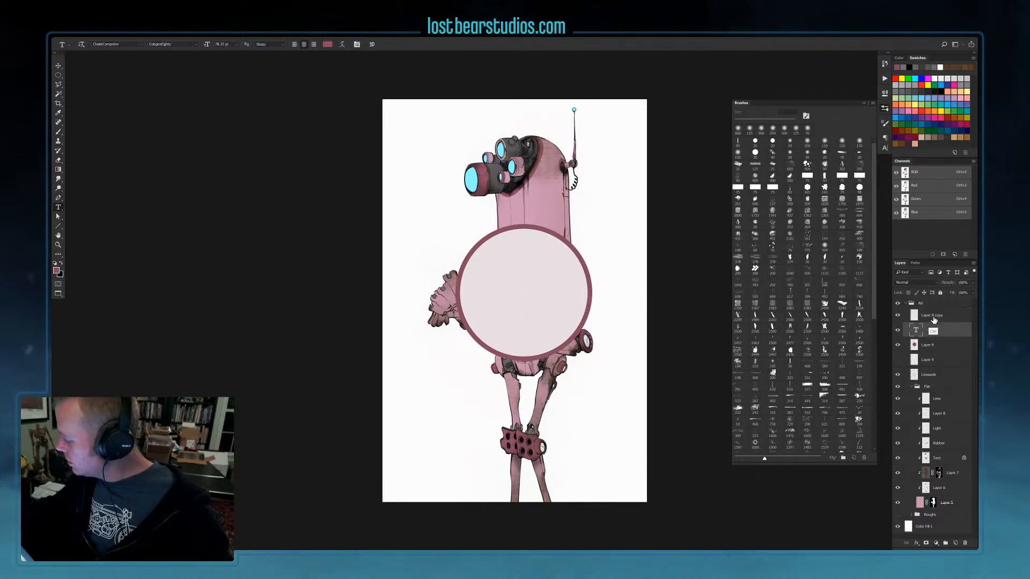
drag(933, 327, 965, 543)
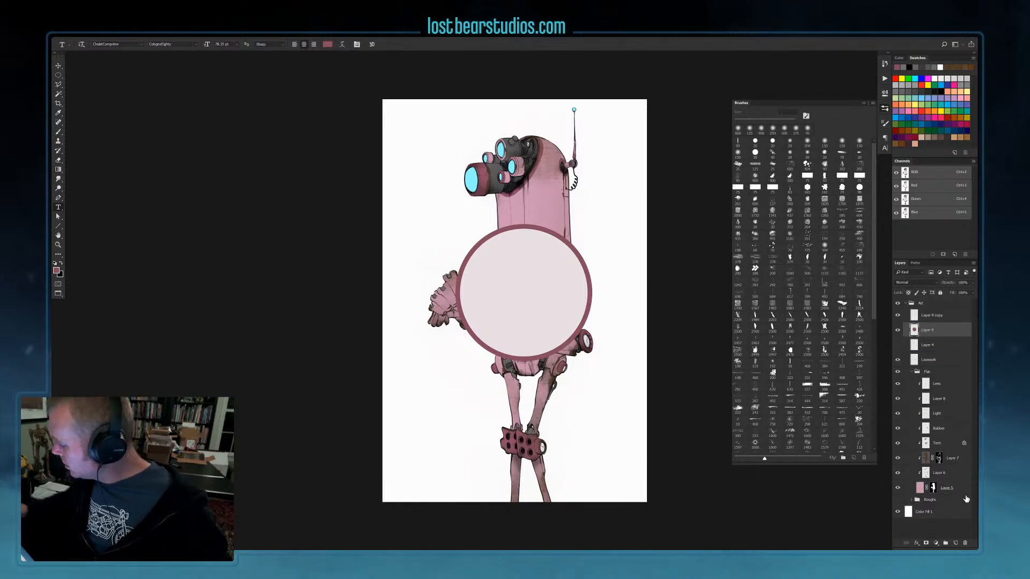
Add a text layer with the number 9 inside the pale circle, above the circle layers
click(530, 290)
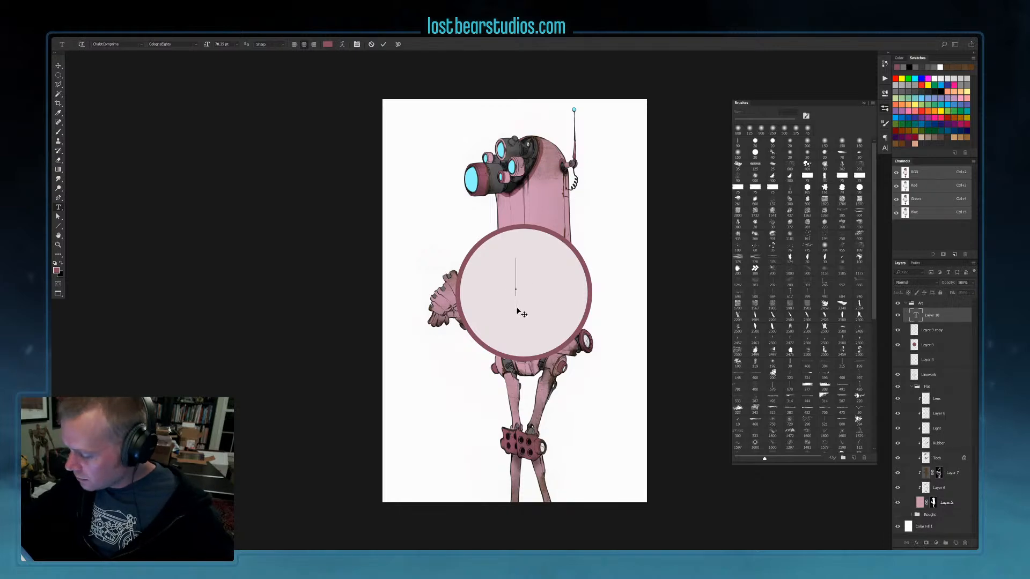
text(0)
key(BackSpace)
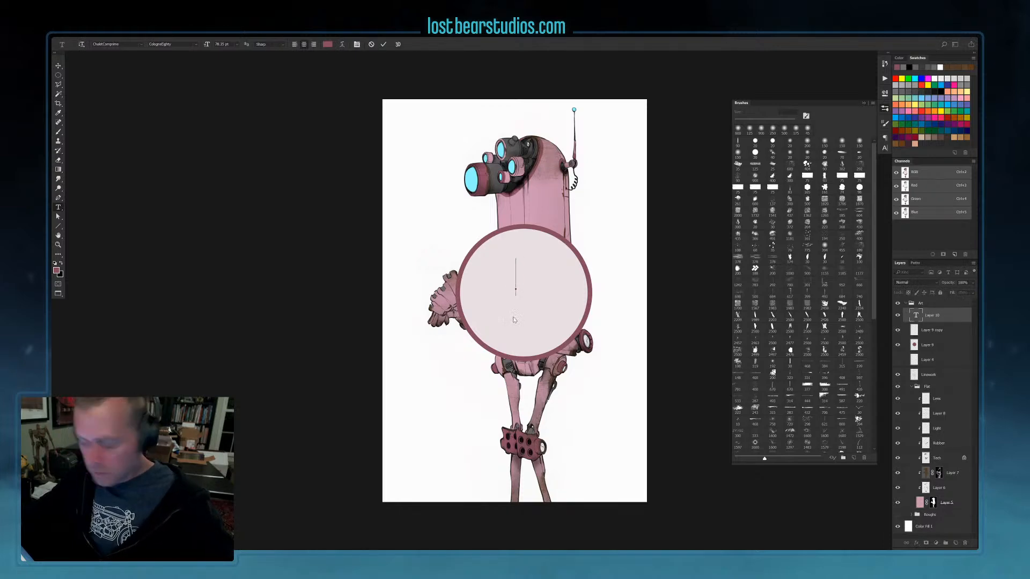
text(9)
click(505, 285)
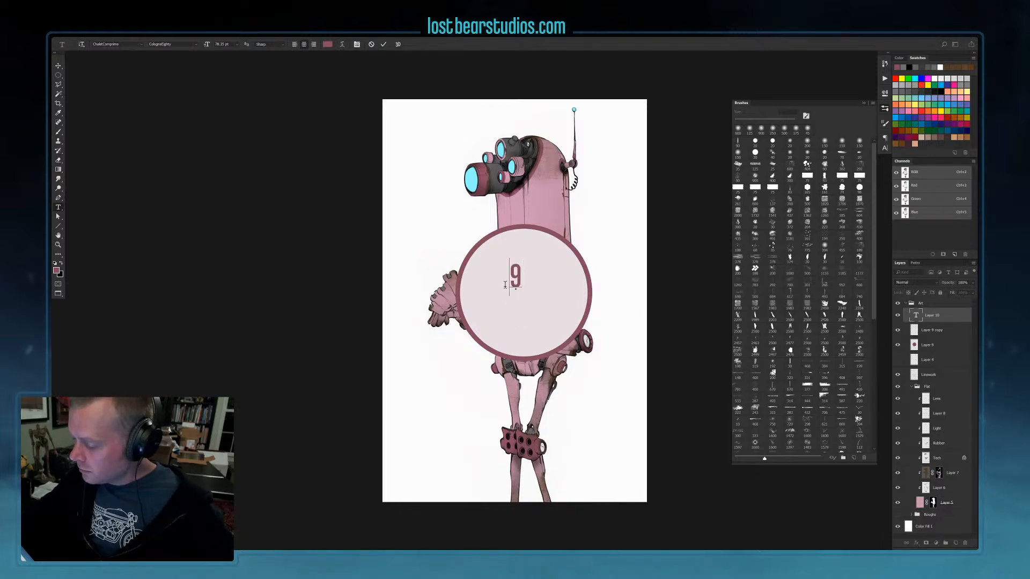
click(58, 65)
Search the fonts for "cream" and set the number 9 in Creampuff Regular
click(885, 149)
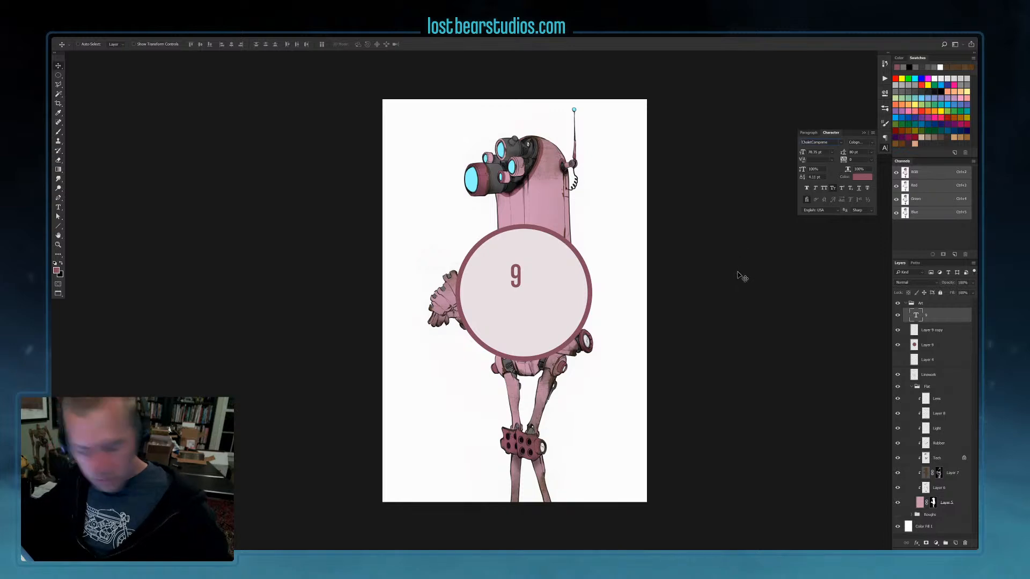
click(840, 143)
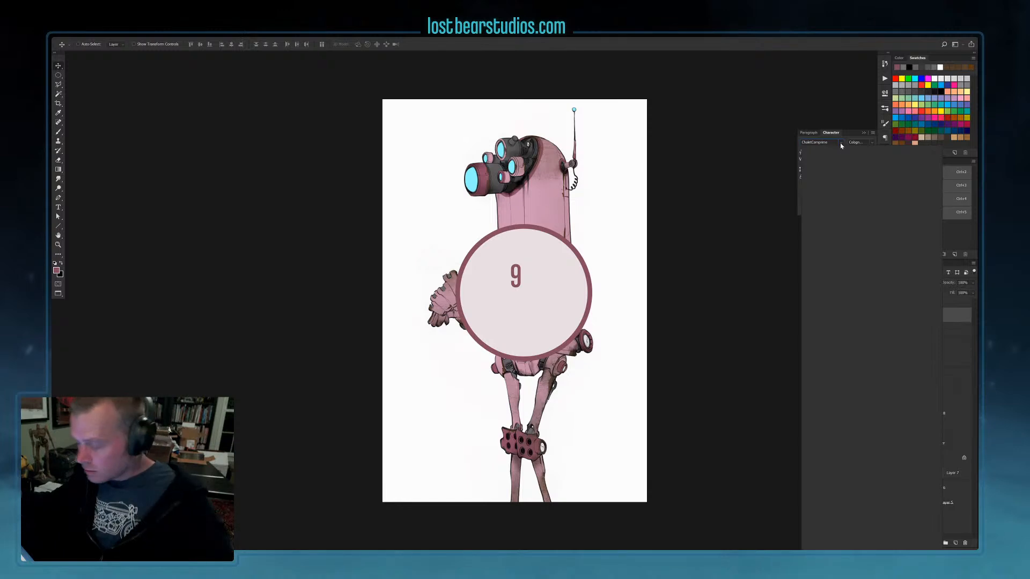
drag(823, 143, 796, 146)
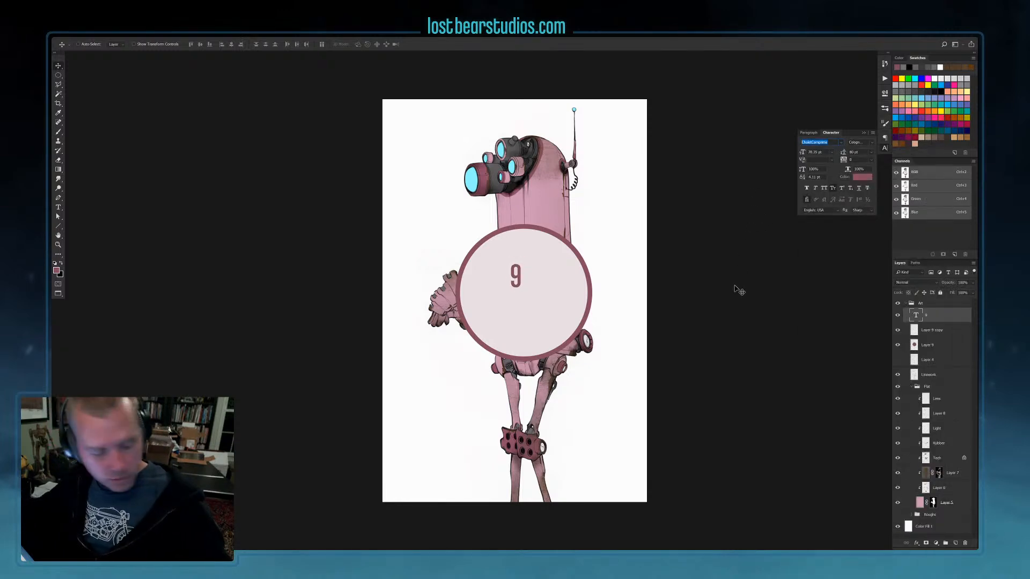
text(cream)
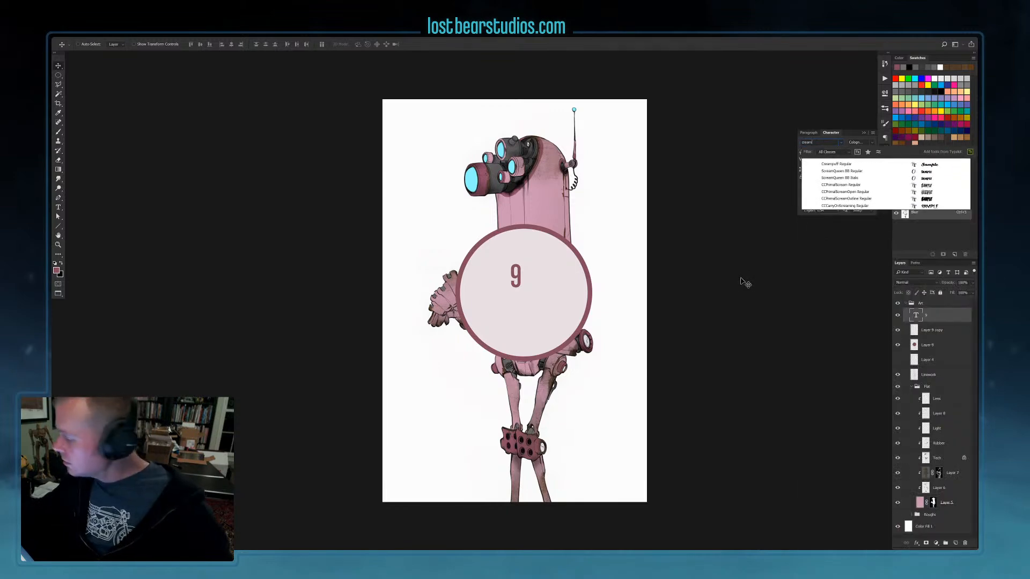
click(848, 165)
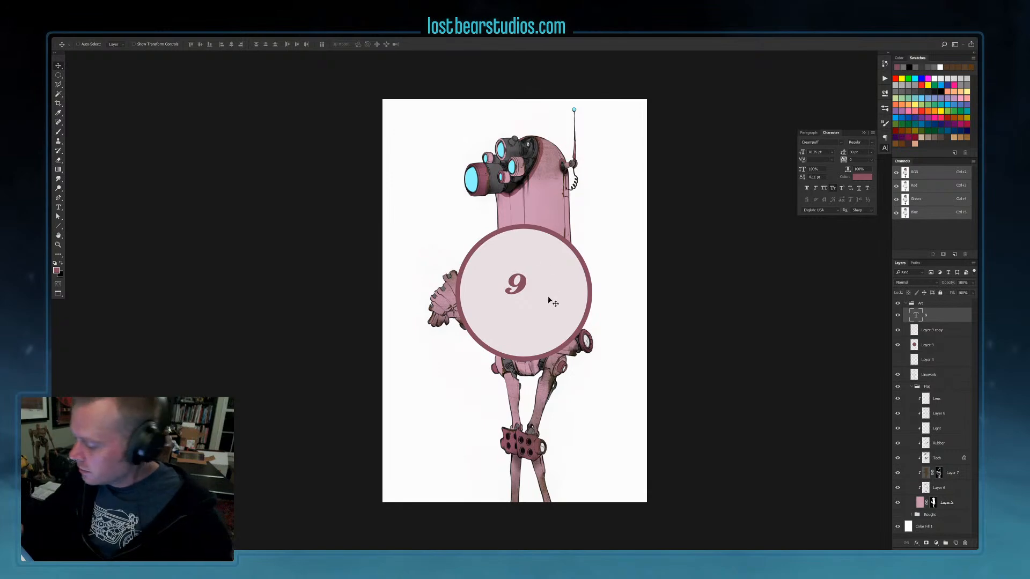
Enlarge the number 9 to nearly fill the pale circle and center it inside the ring
drag(552, 292, 574, 268)
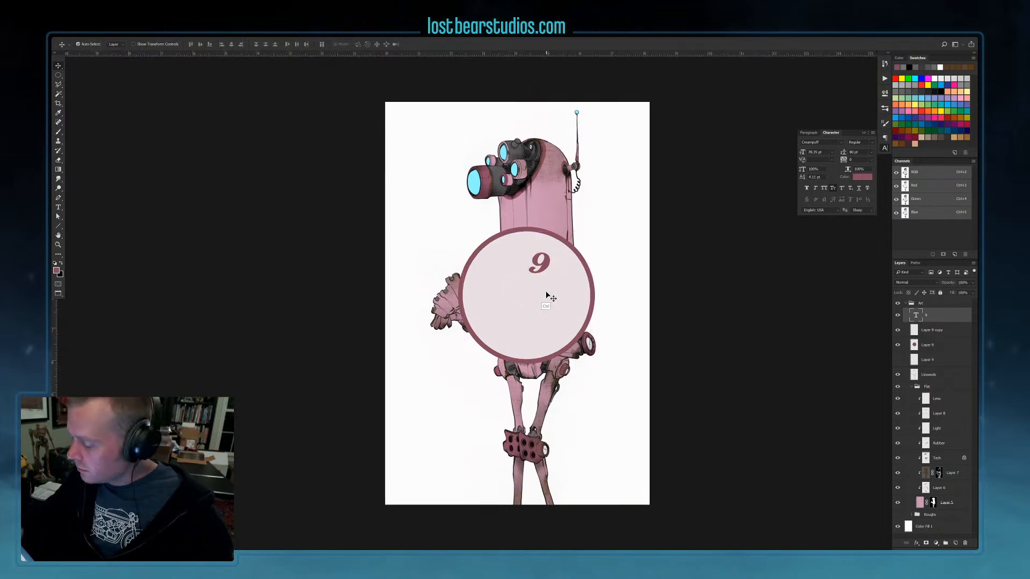
key(ctrl+t)
drag(524, 261, 474, 338)
drag(547, 235, 587, 183)
drag(480, 342, 474, 348)
drag(676, 340, 702, 315)
key(Return)
drag(561, 298, 550, 321)
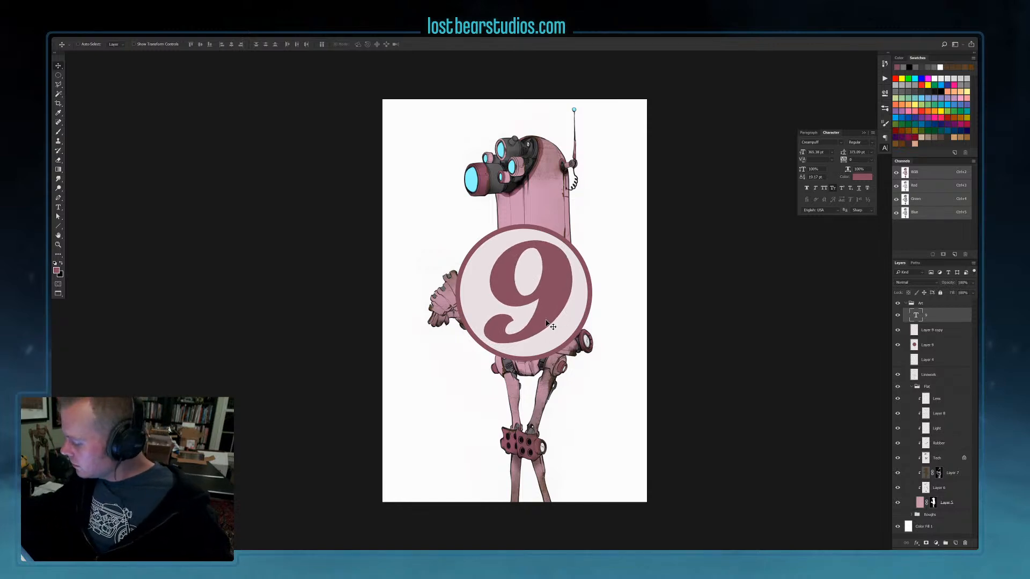
On a new layer between the number 9 and the pale circle, outline a lightning-bolt selection running diagonally across the emblem with the Polygonal Lasso
click(931, 330)
key(ctrl+shift+alt+n)
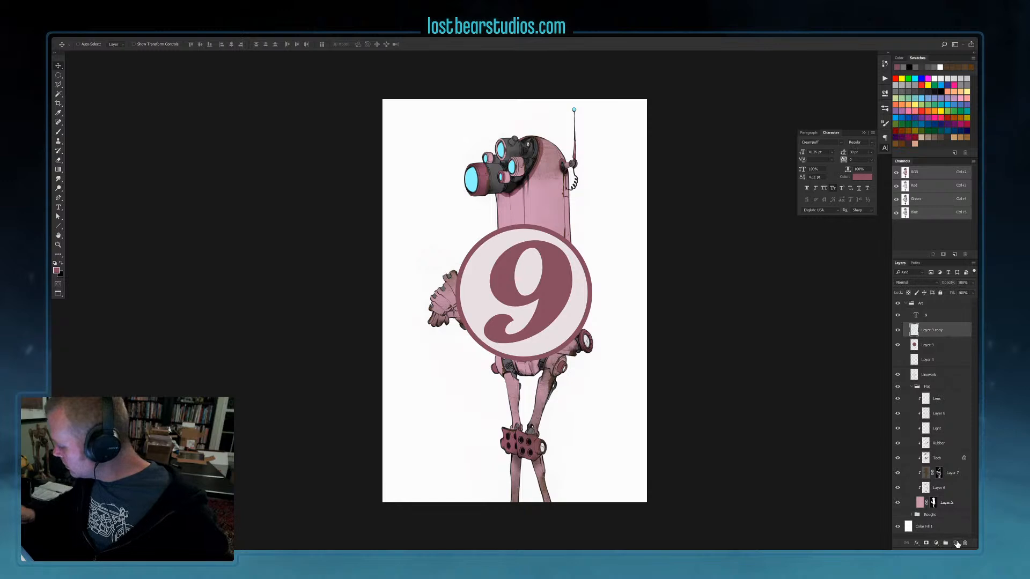
key(l)
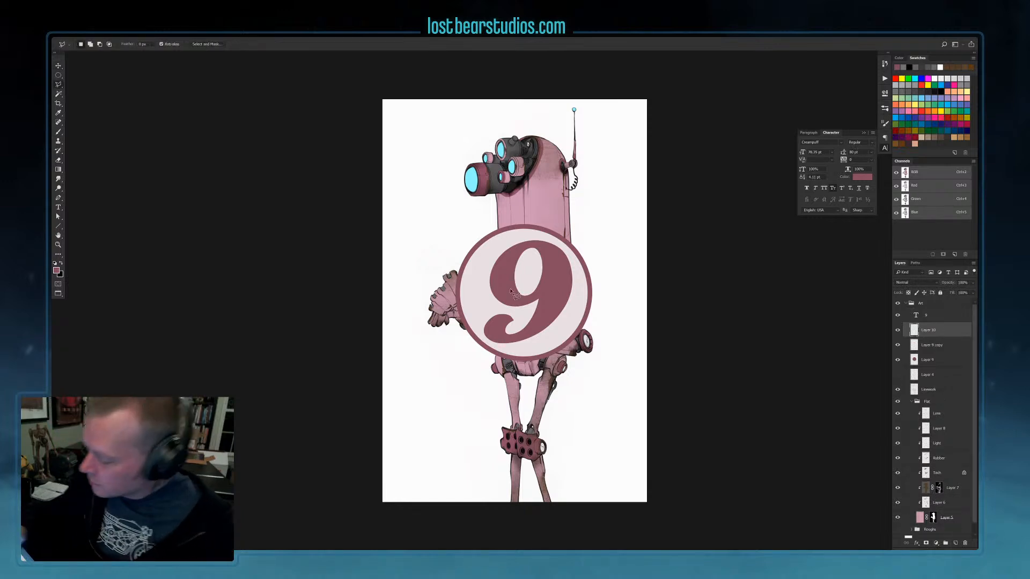
click(427, 341)
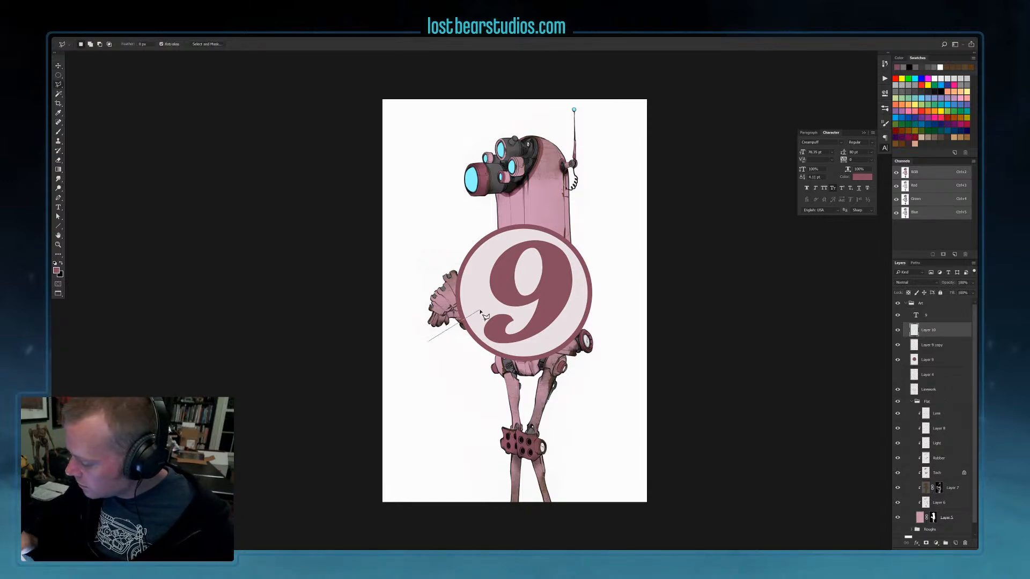
click(479, 311)
click(470, 302)
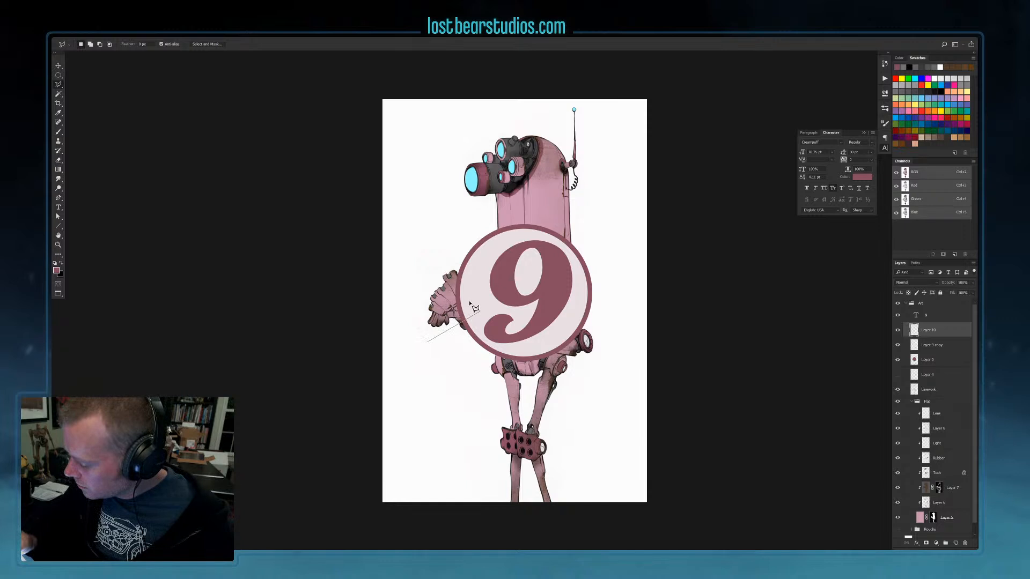
click(547, 263)
click(539, 255)
click(608, 224)
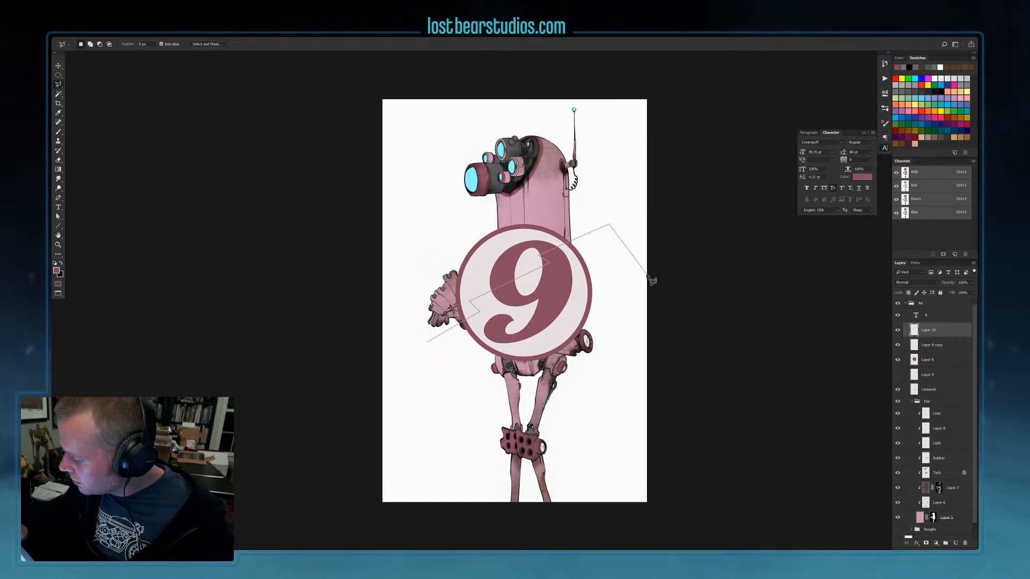
click(641, 264)
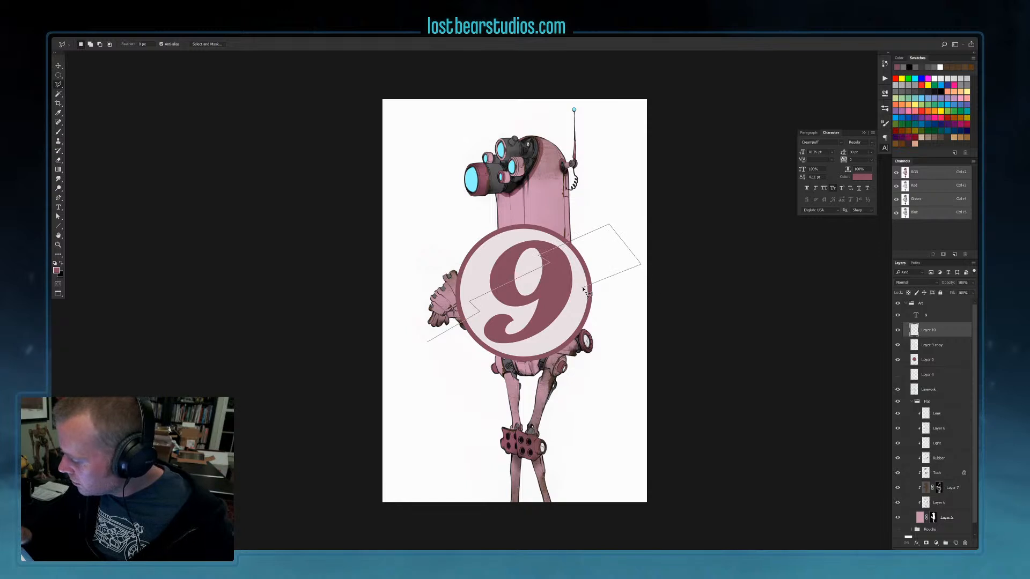
click(609, 292)
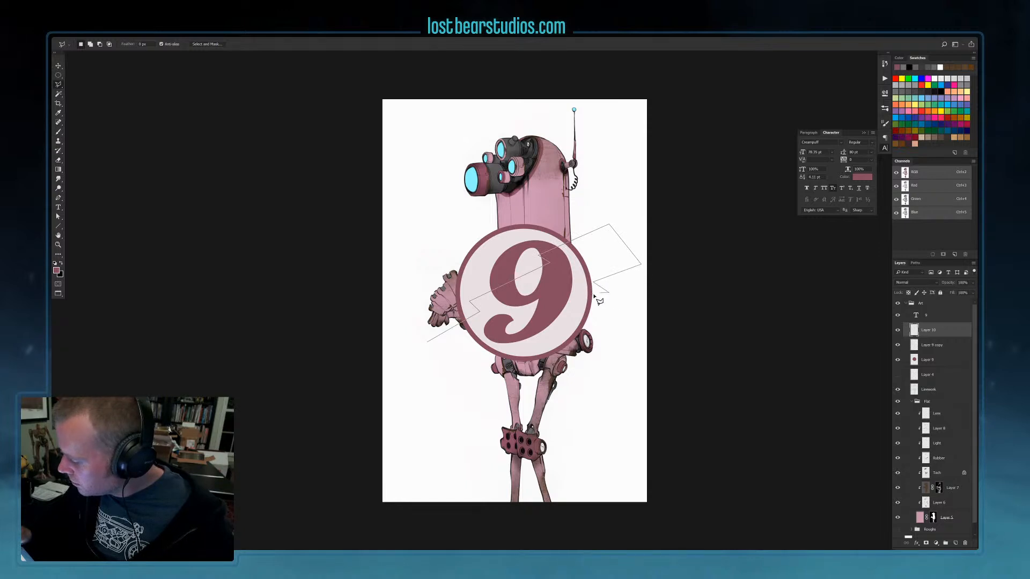
click(511, 324)
click(428, 342)
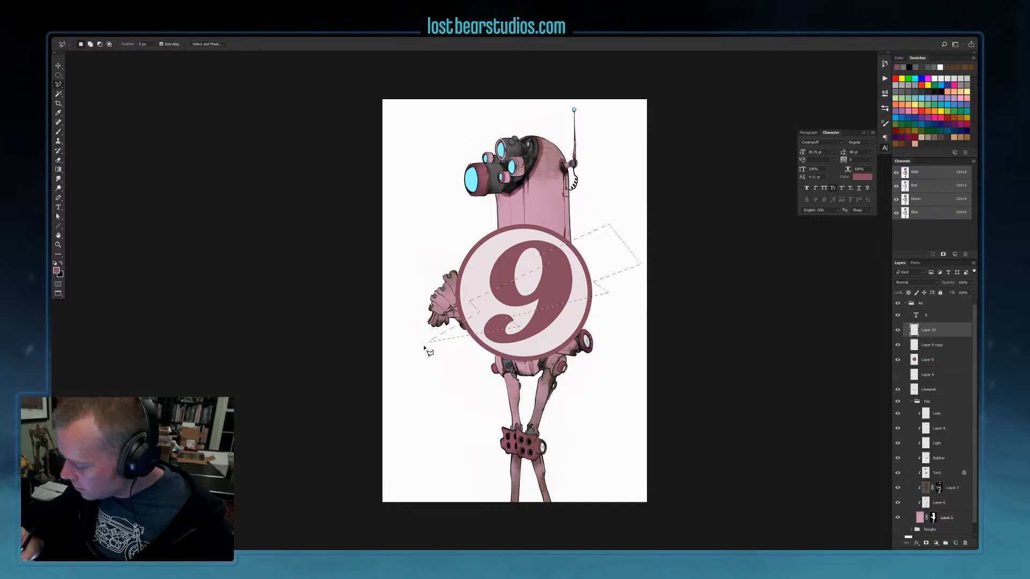
Fill the lightning-bolt selection with orange and deselect it
click(938, 106)
key(alt+BackSpace)
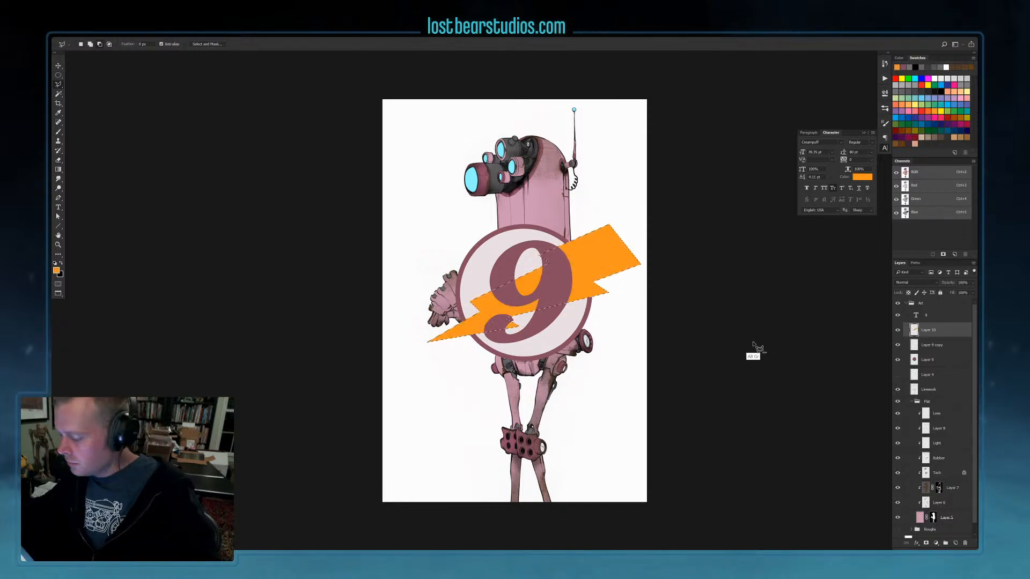
key(ctrl+d)
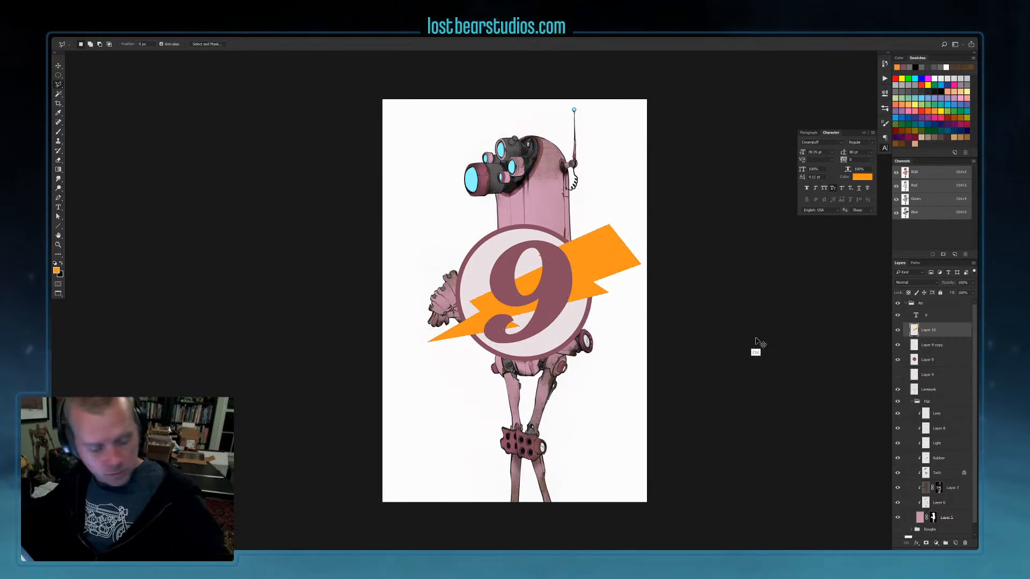
Scale the orange bolt down slightly, rotate it a little counterclockwise, and reposition it diagonally behind the number 9
key(ctrl+t)
drag(634, 227, 619, 235)
drag(427, 342, 432, 339)
drag(633, 221, 635, 202)
key(Return)
key(l)
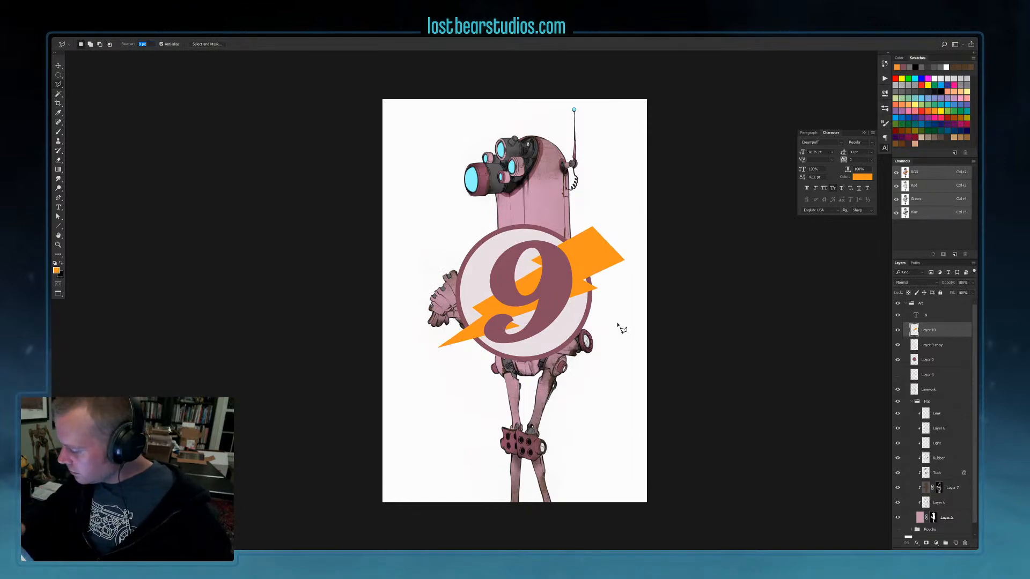
key(Return)
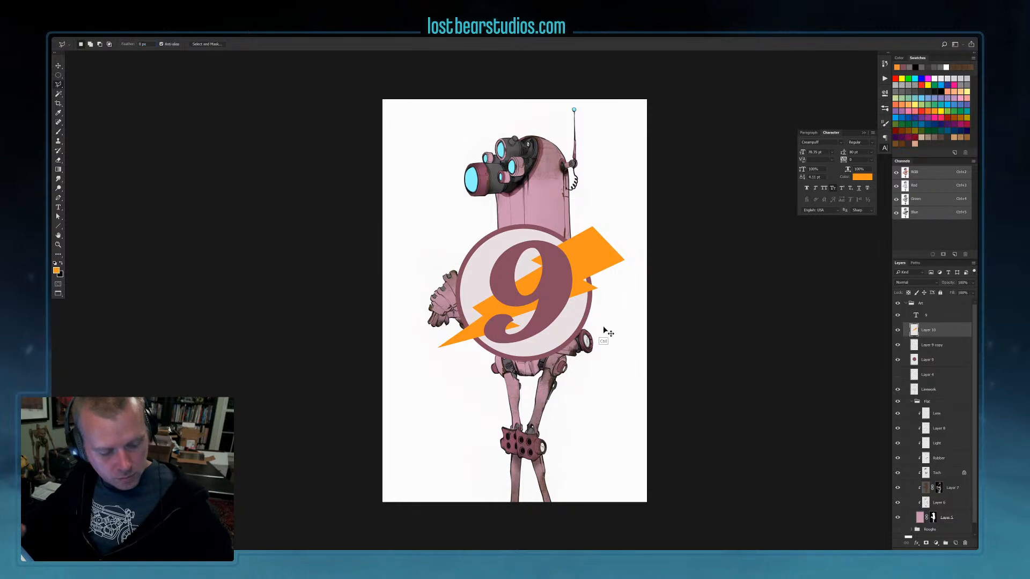
key(v)
mouse_move(615, 337)
mouse_down()
mouse_move(598, 343)
mouse_move(613, 337)
mouse_up()
Mask the bolt layer with a selection of the circle's inner area so the bolt stays inside the ring
ctrl+click(913, 360)
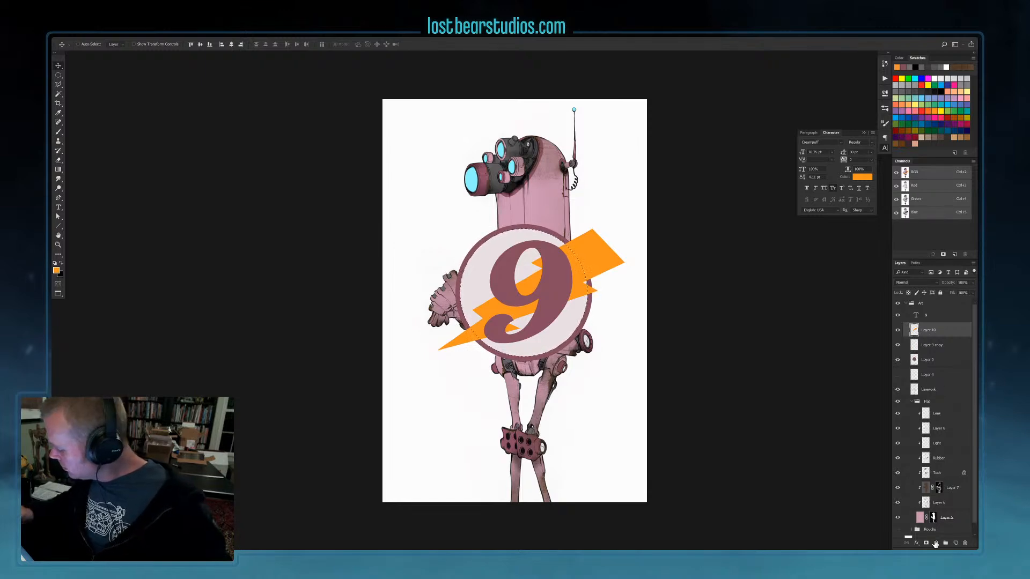
click(936, 543)
click(943, 333)
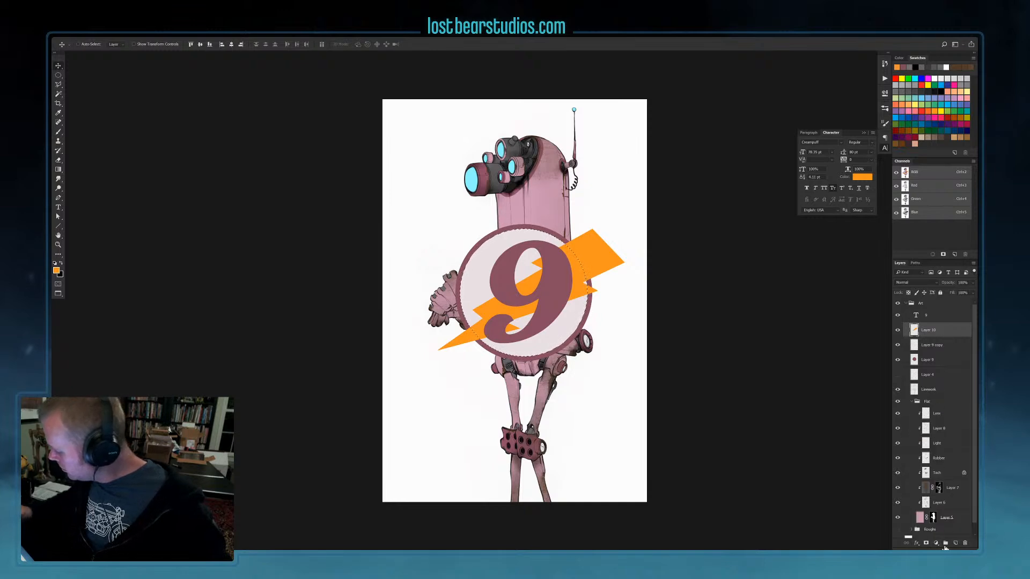
click(926, 542)
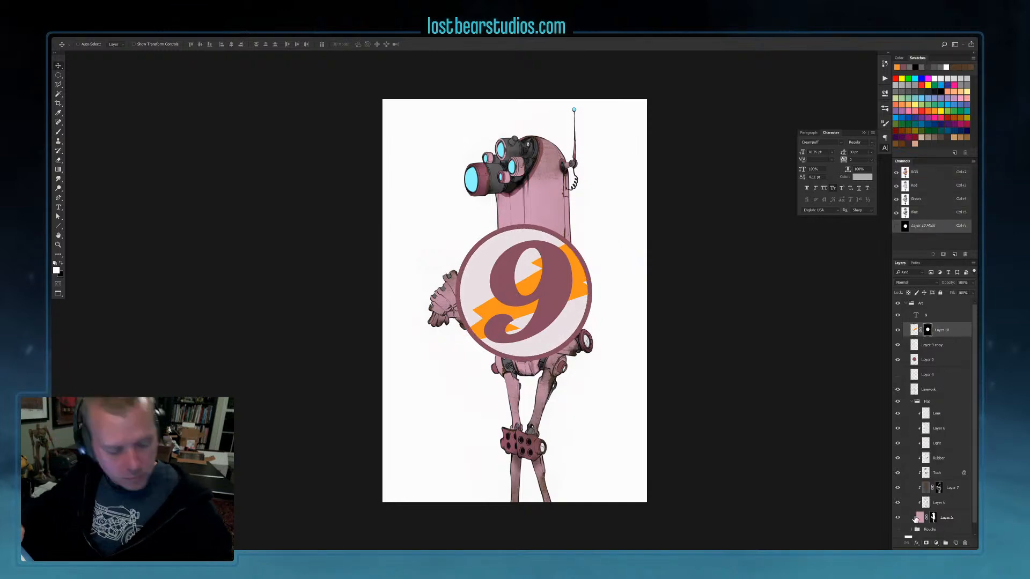
Paint white on the bolt's layer mask to reveal its pointed lower-left tip over and beyond the ring
key(b)
key(bracketright)
mouse_move(467, 331)
mouse_down()
mouse_move(466, 345)
mouse_move(457, 334)
mouse_move(441, 356)
mouse_up()
click(202, 44)
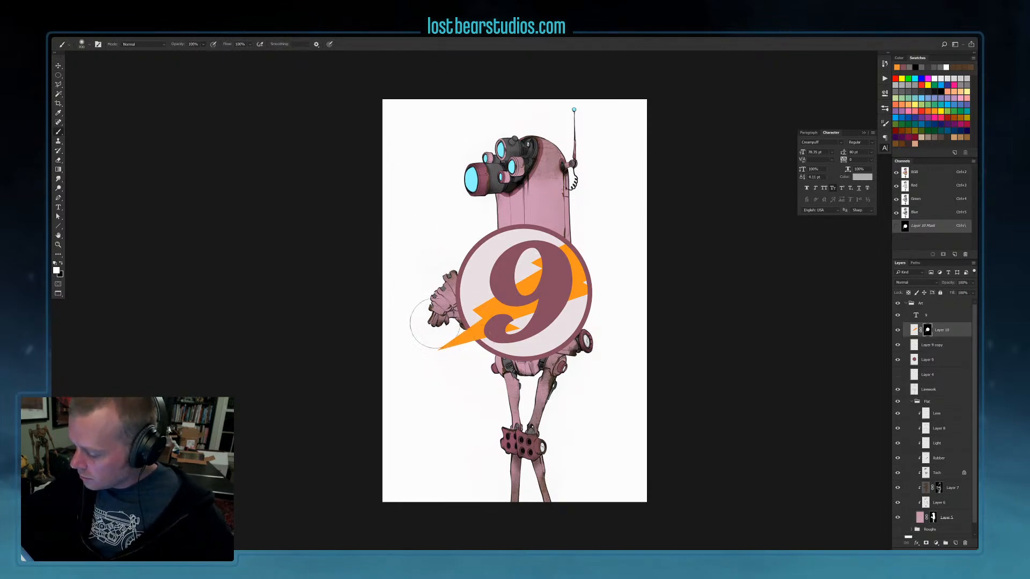
key(ctrl+2)
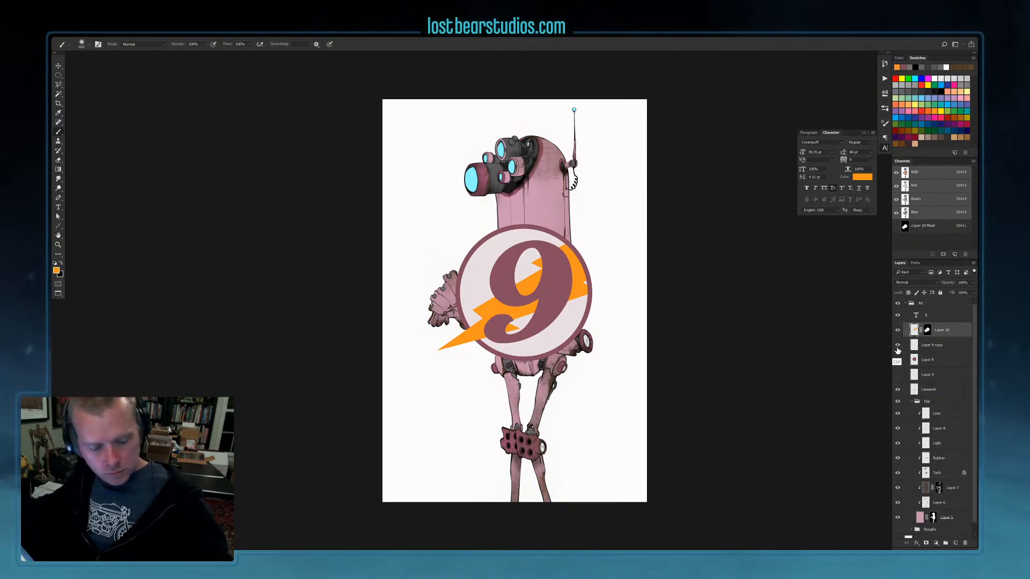
Shift the bolt's hue from orange to teal with a Hue/Saturation adjustment
key(ctrl+u)
mouse_move(777, 402)
mouse_down()
mouse_move(765, 406)
mouse_move(787, 408)
mouse_up()
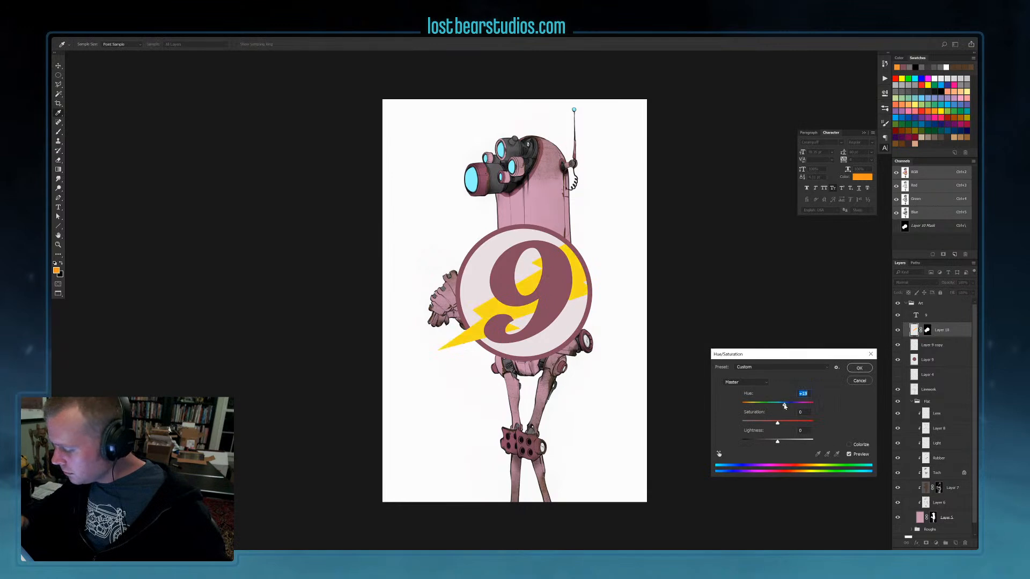
drag(774, 430, 807, 406)
click(859, 368)
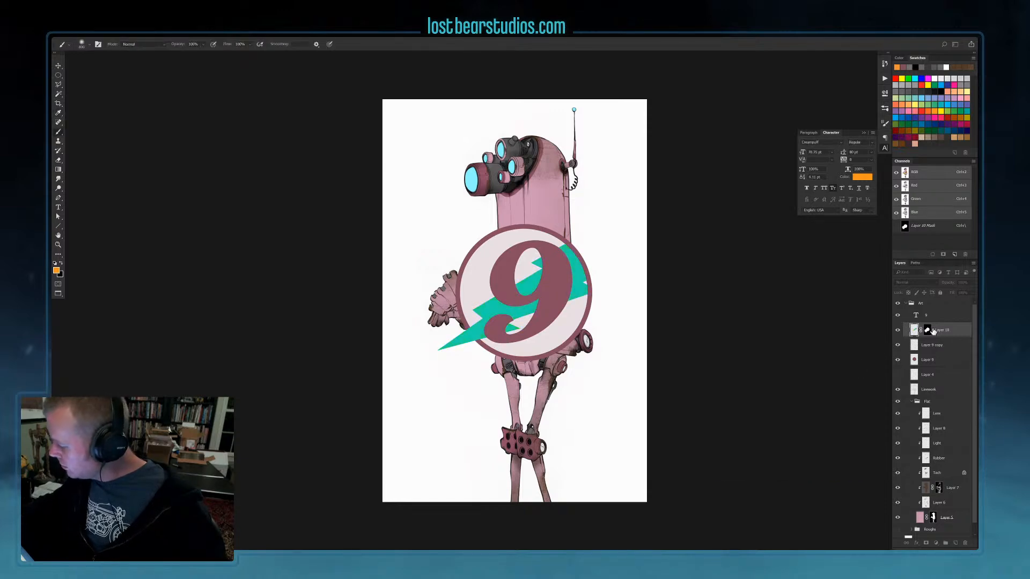
Group the number 9, lightning bolt, and both circle layers together, leaving Layer 4 out
shift+click(942, 372)
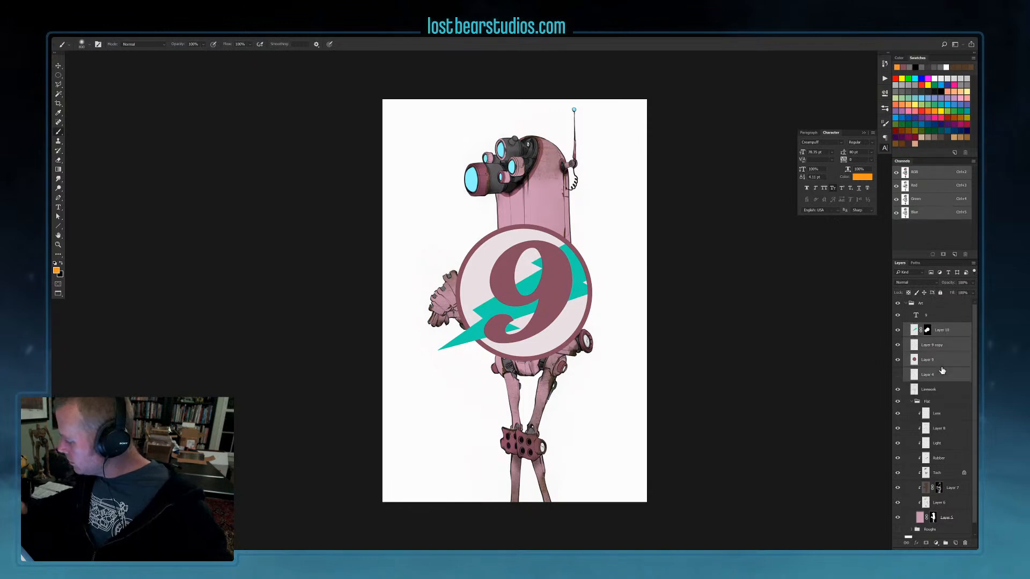
click(944, 362)
shift+click(946, 330)
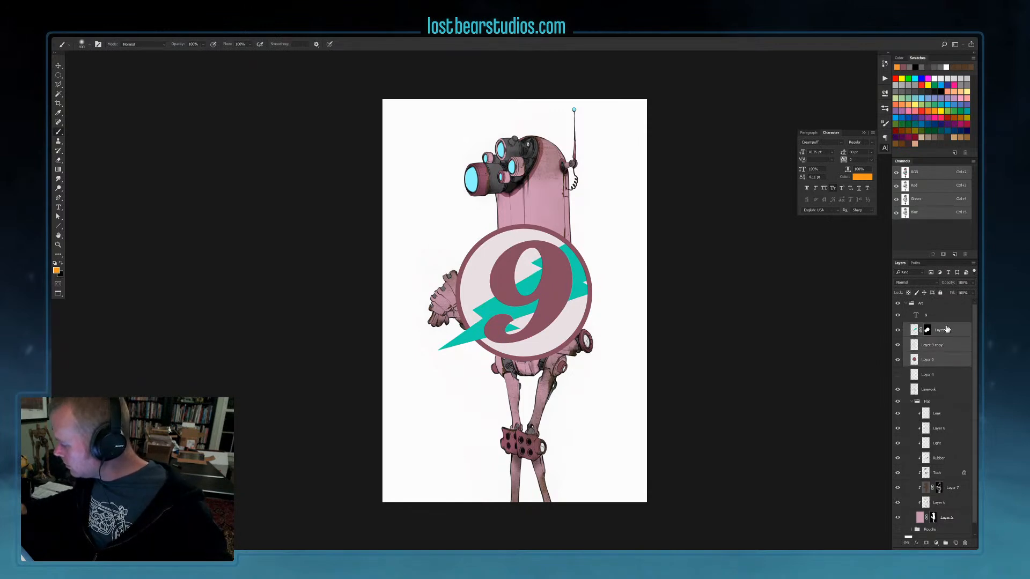
shift+click(959, 316)
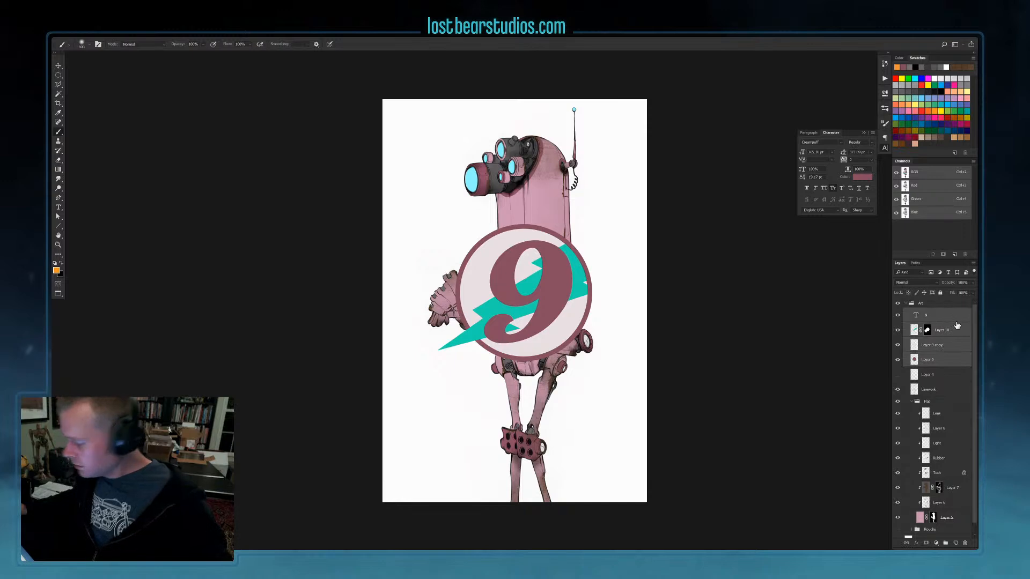
key(ctrl+g)
Duplicate the emblem group, hide the original, and merge the copy into a single layer
drag(932, 313, 927, 318)
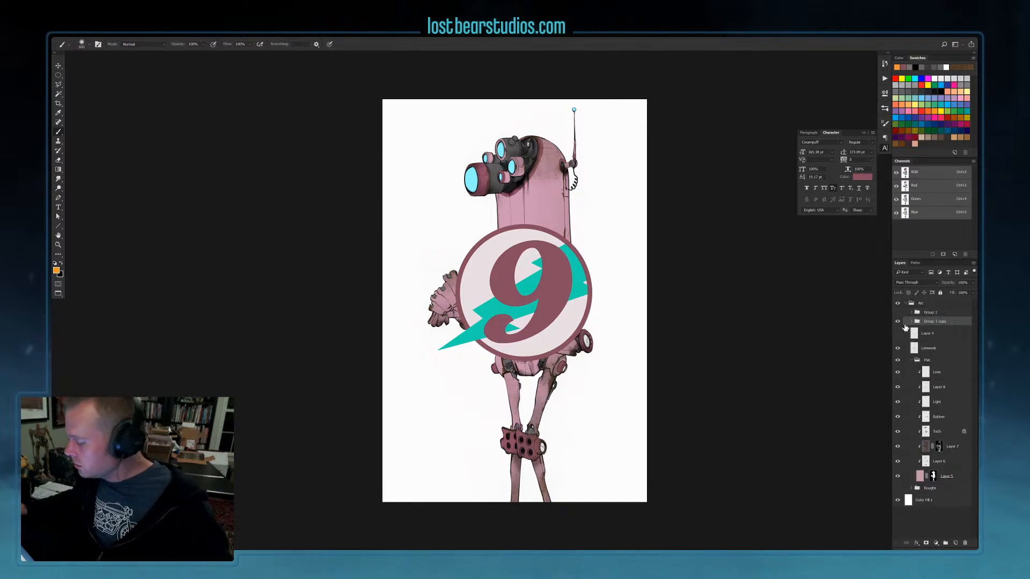
right_click(926, 328)
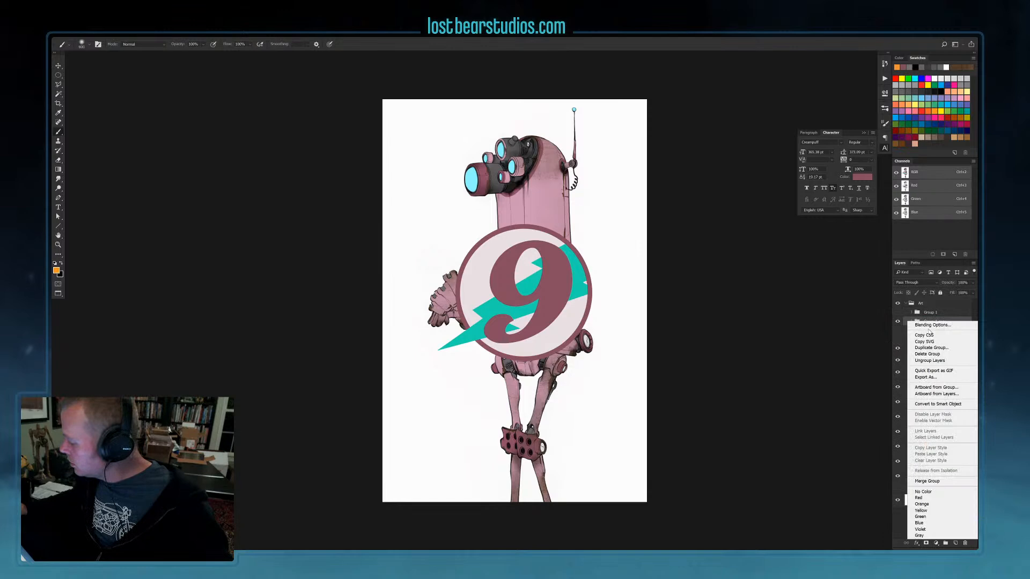
click(925, 481)
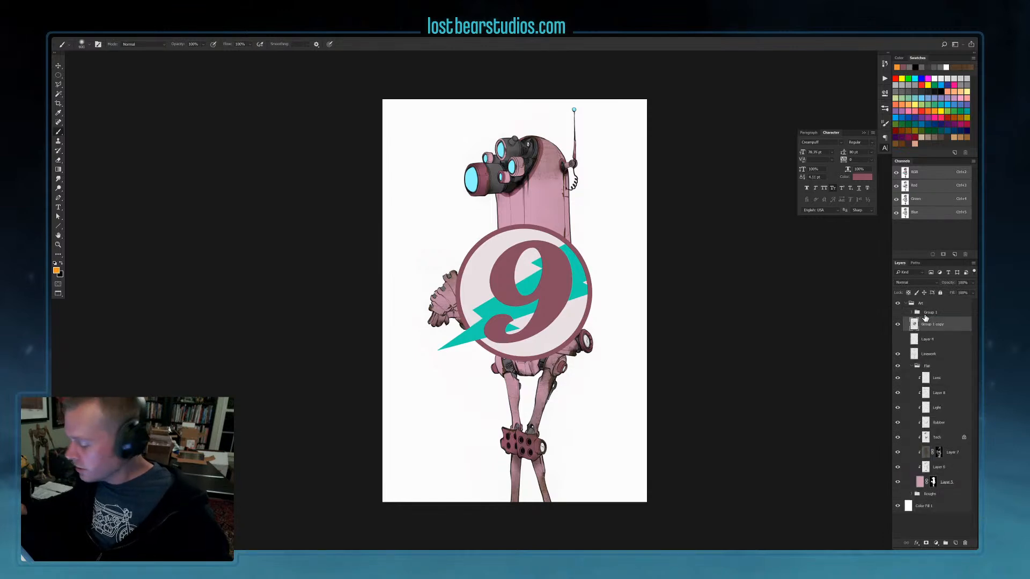
Scale the merged emblem to about 52%, rotate it about 11 degrees counterclockwise, and place it over the rear side of the robot's upper body
key(ctrl+t)
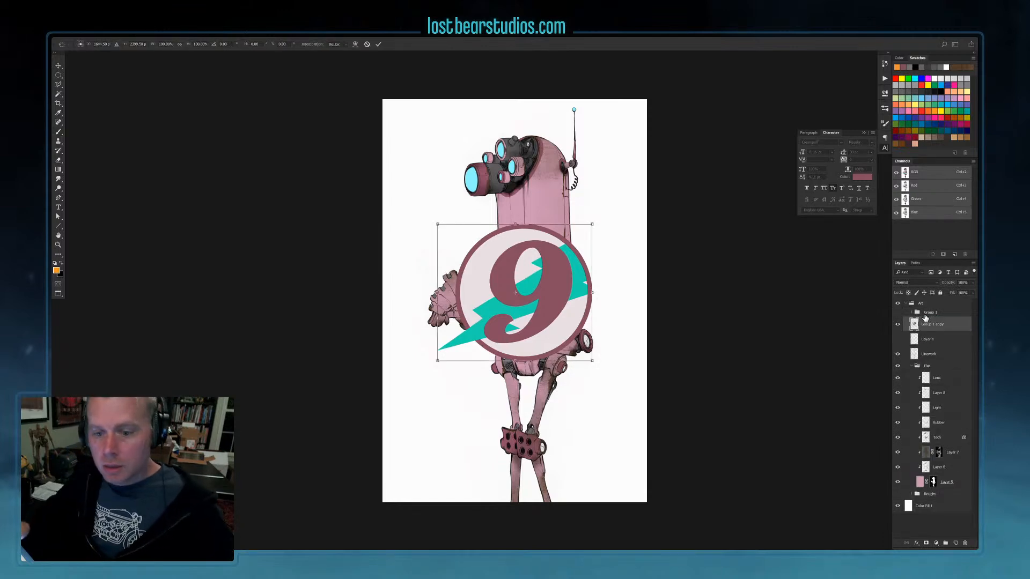
drag(438, 360, 496, 309)
drag(622, 276, 639, 248)
drag(568, 272, 576, 210)
drag(512, 269, 525, 252)
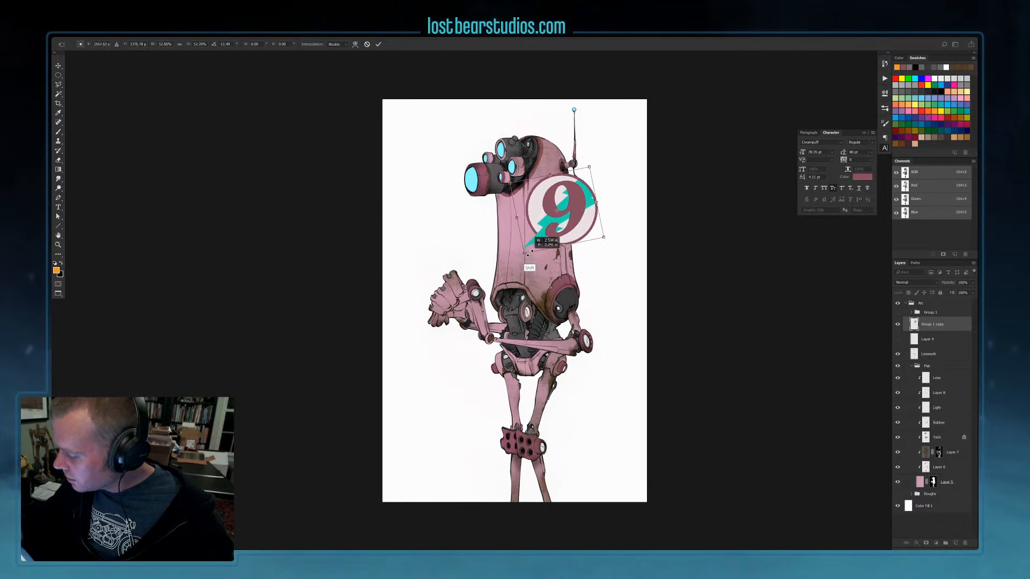
drag(580, 234, 575, 243)
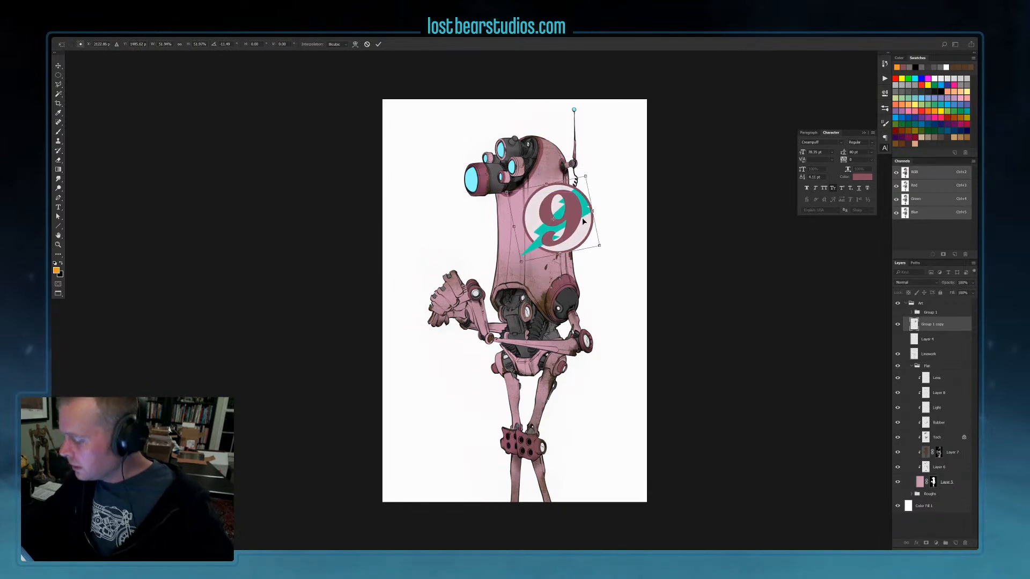
key(Return)
Warp the emblem to wrap around the cylindrical body, narrowing it and pulling its right side in to the body's rear edge
key(b)
key(alt+e)
mouse_move(134, 182)
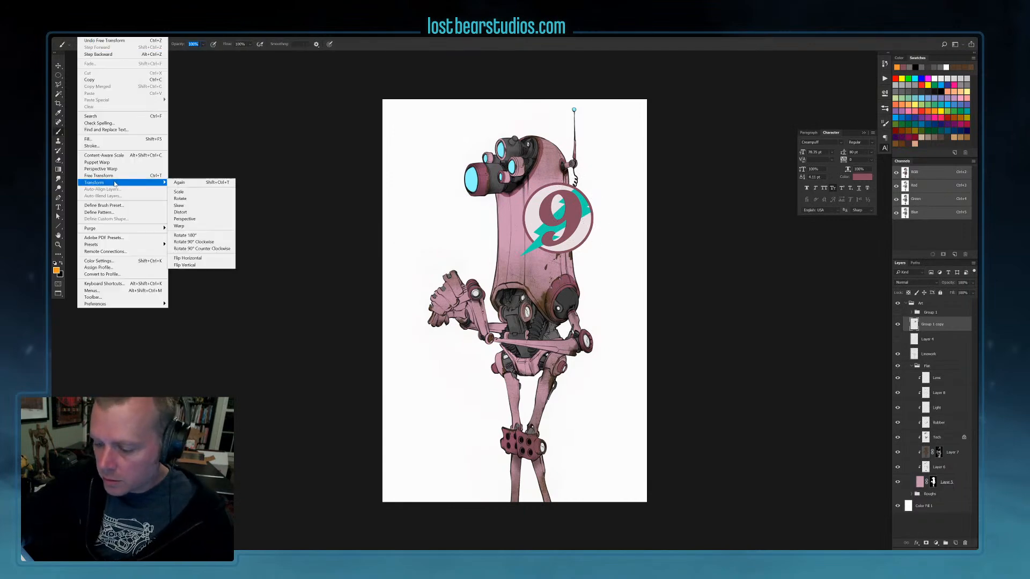
click(203, 227)
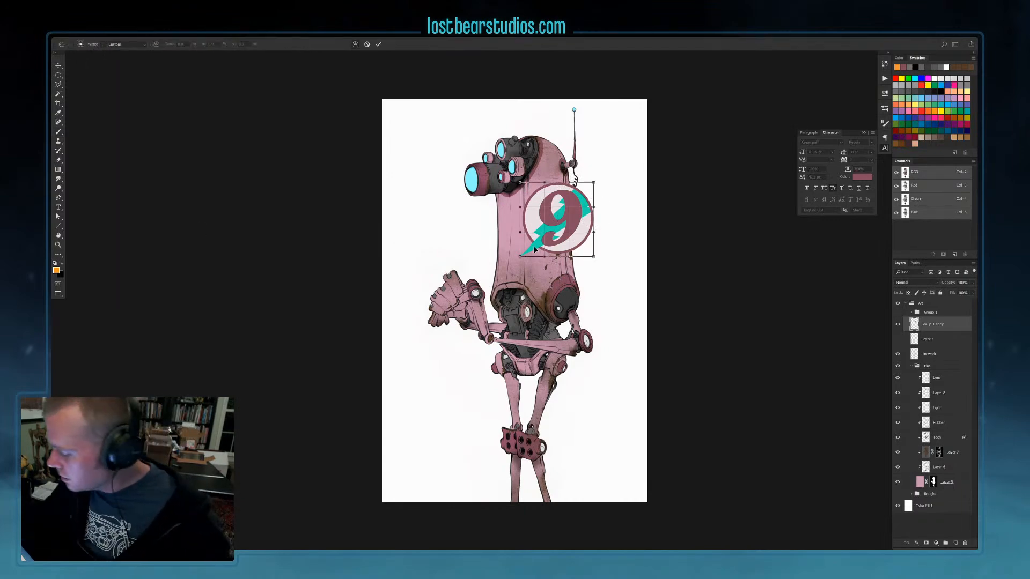
drag(521, 257, 531, 185)
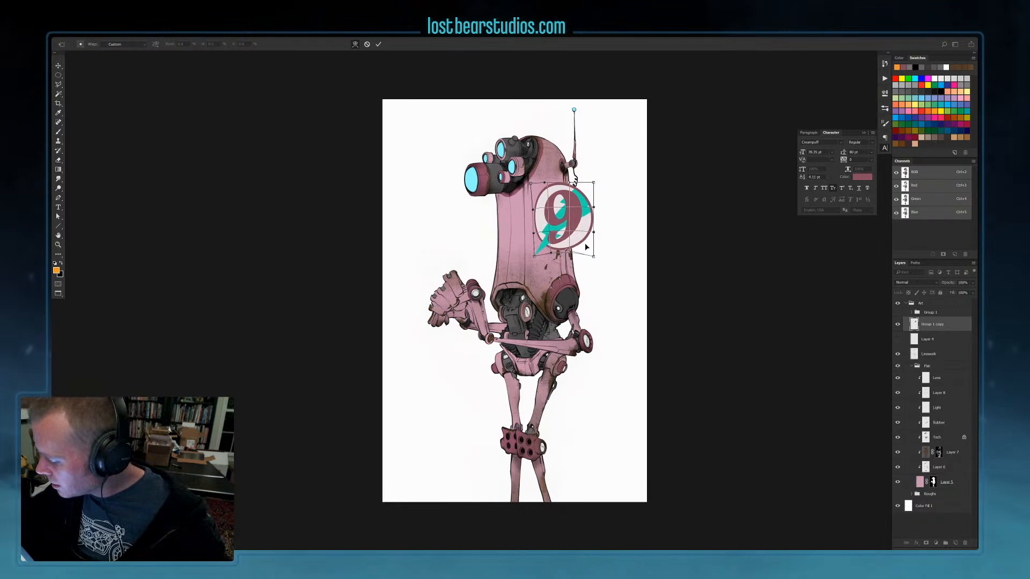
drag(584, 257, 567, 216)
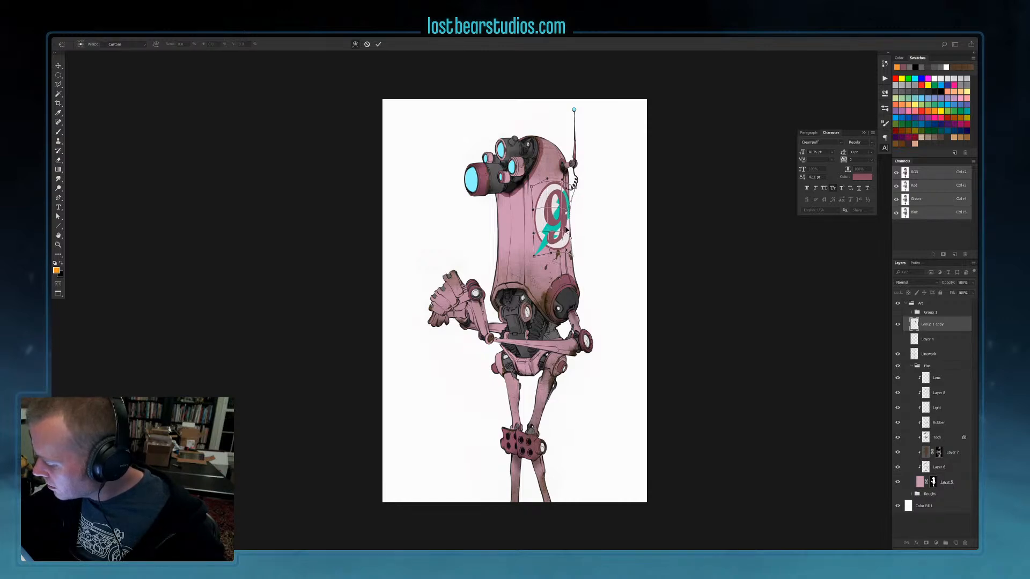
drag(557, 220, 557, 215)
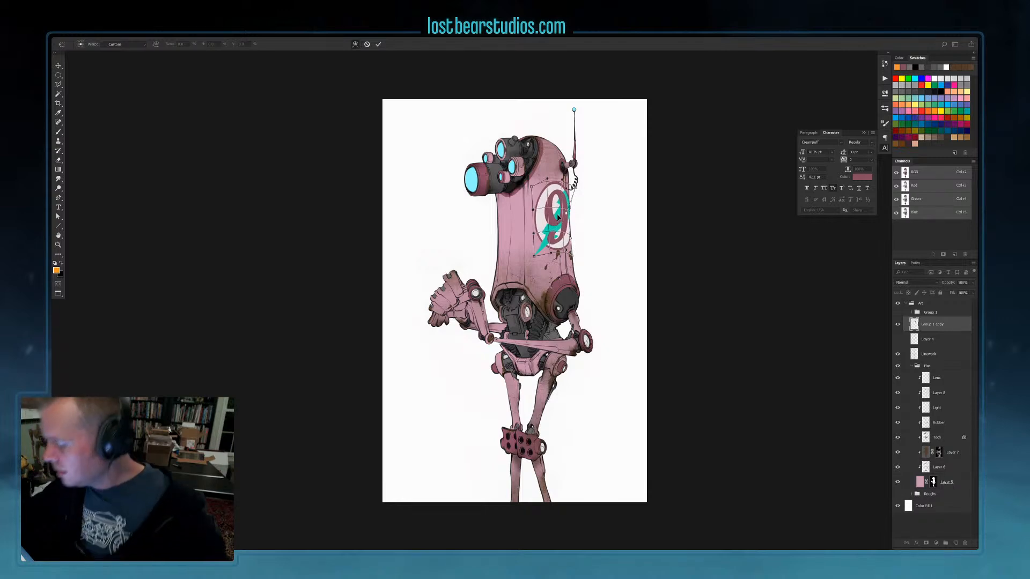
key(Return)
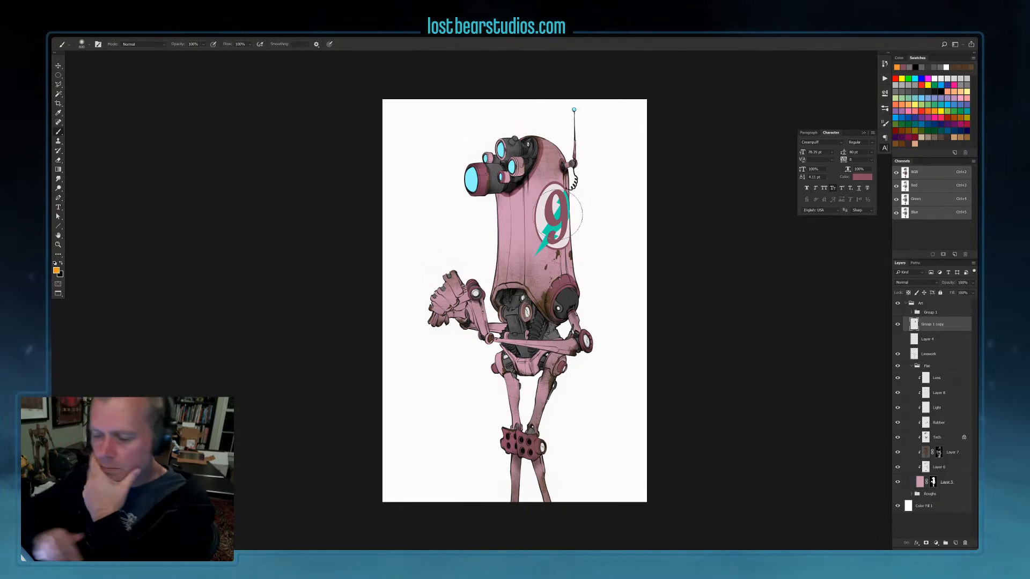
click(61, 67)
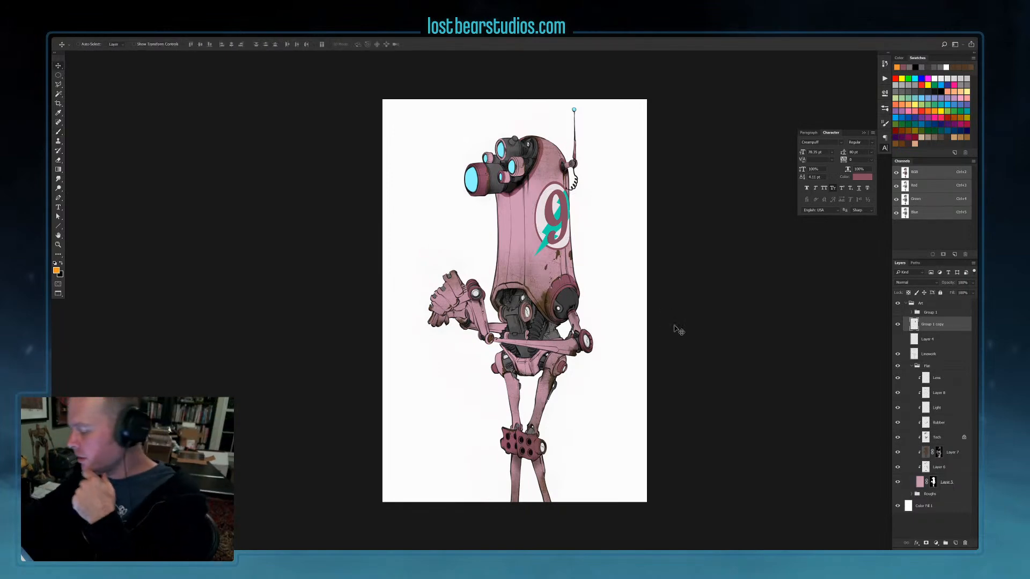
Move the merged emblem layer into the clipped color stack, directly beneath the Layer 7 weathering
drag(675, 331, 674, 327)
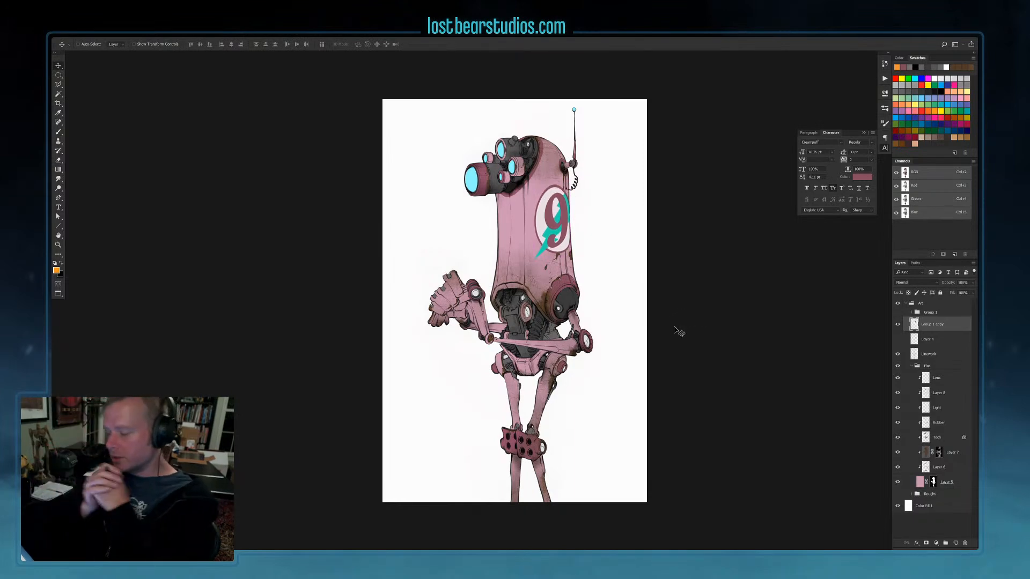
drag(937, 325, 931, 465)
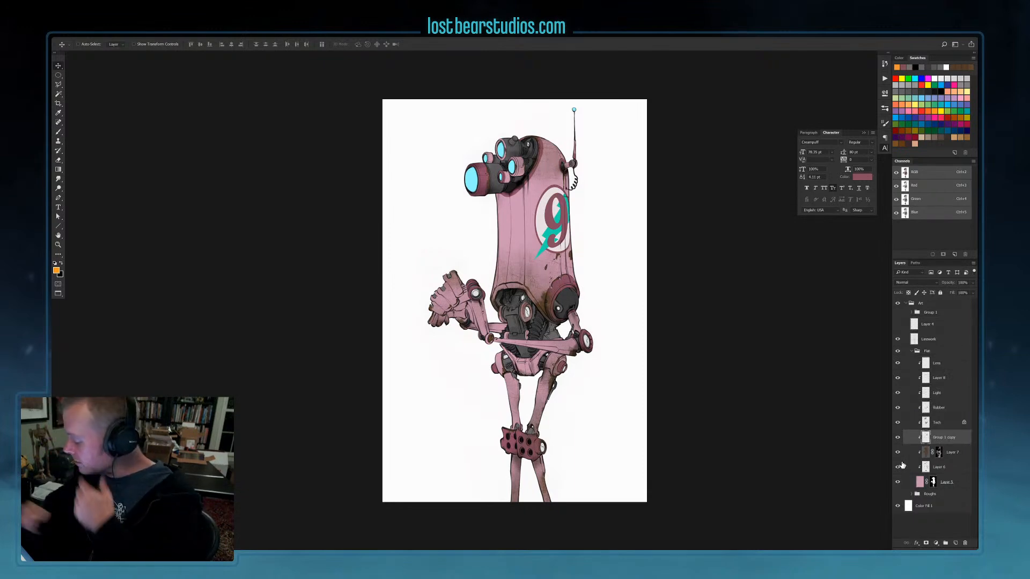
drag(949, 442, 933, 456)
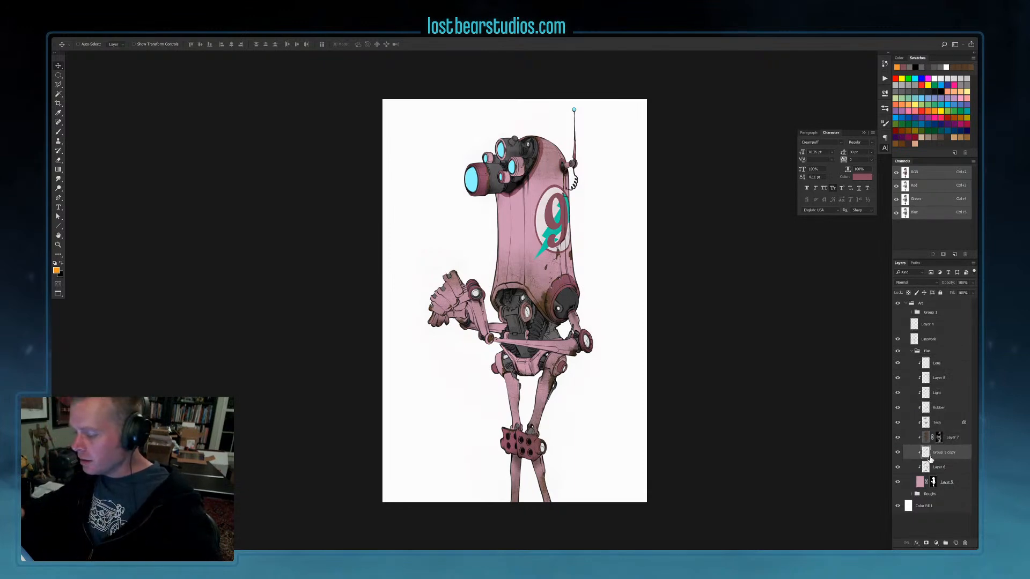
Add a layer mask to the emblem and scuff its paint away in black with a large textured brush
click(925, 543)
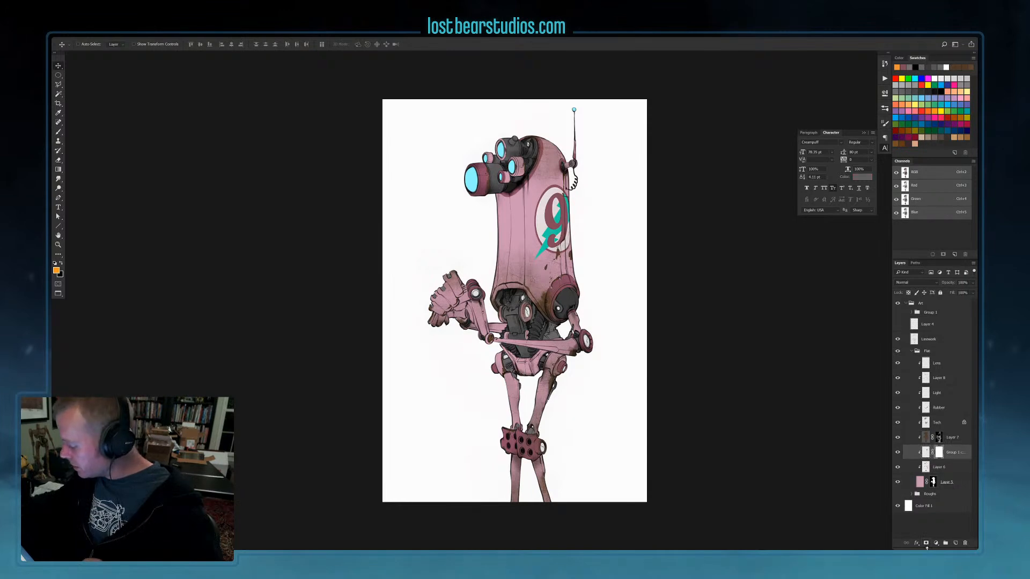
key(b)
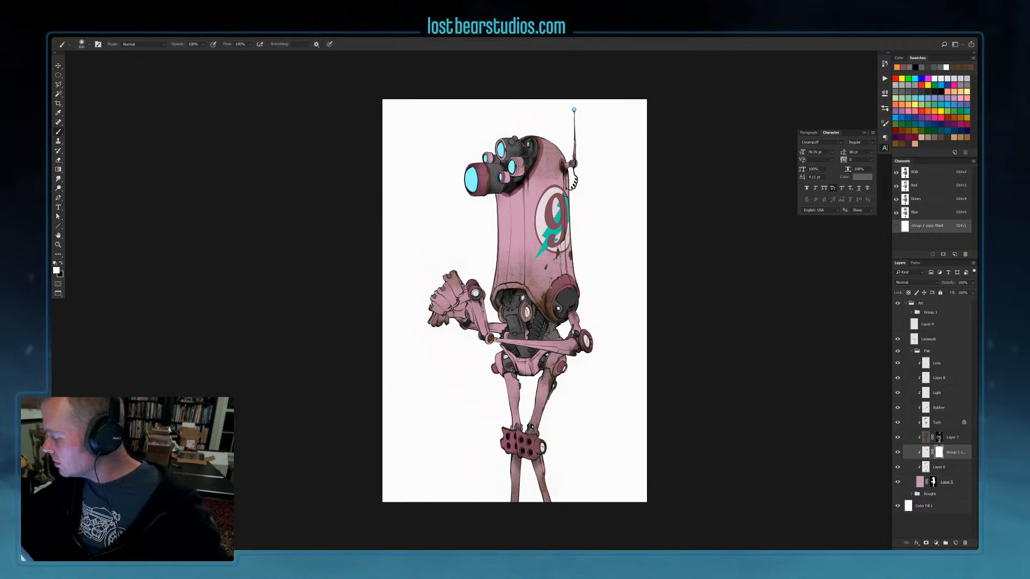
click(885, 120)
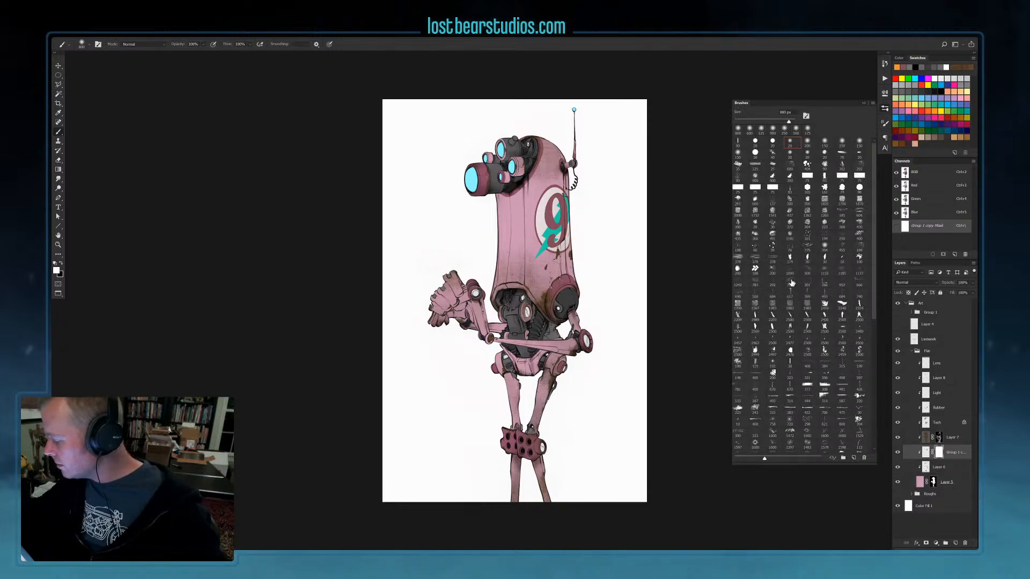
click(789, 285)
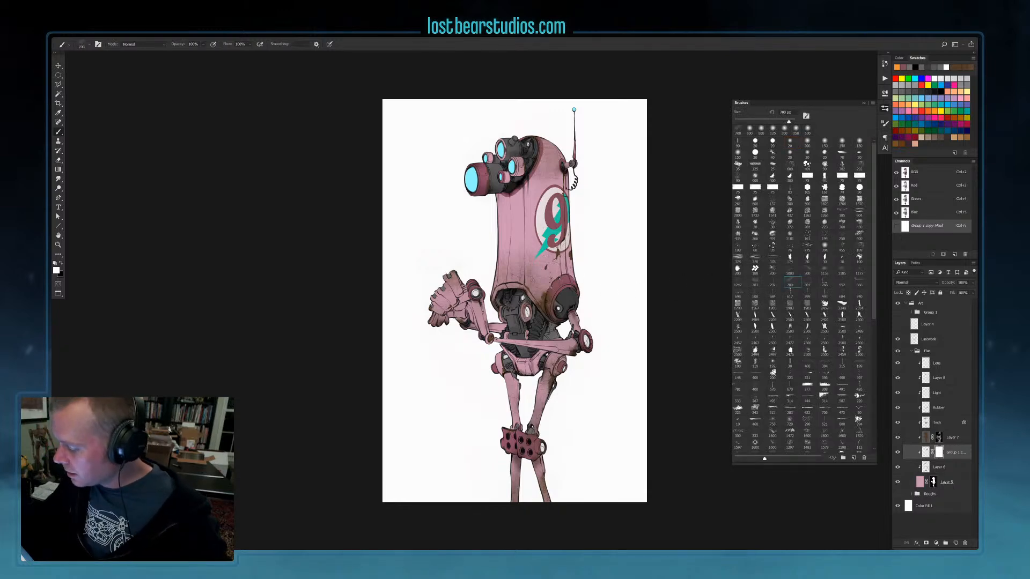
click(757, 281)
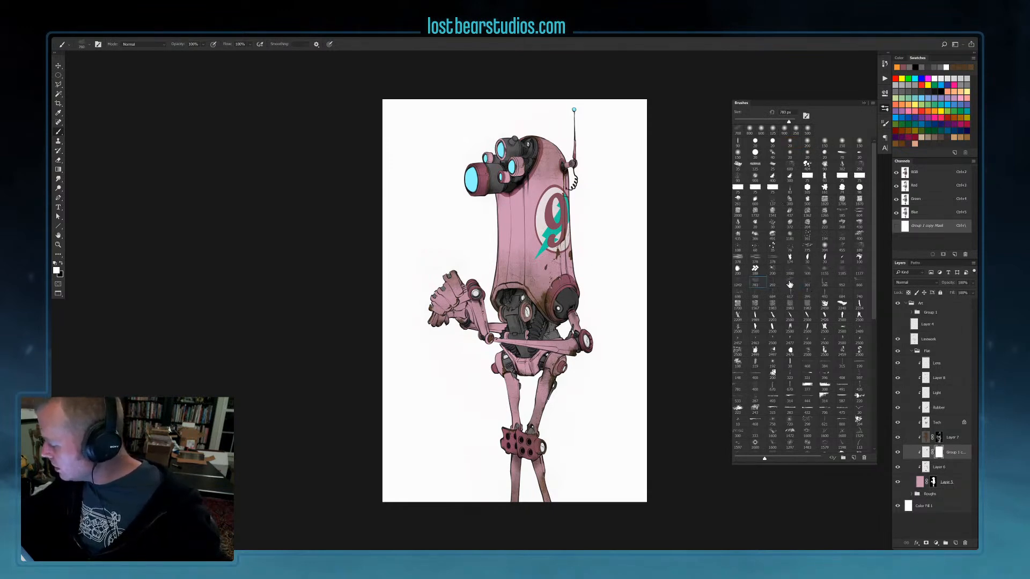
click(741, 282)
click(841, 273)
click(863, 104)
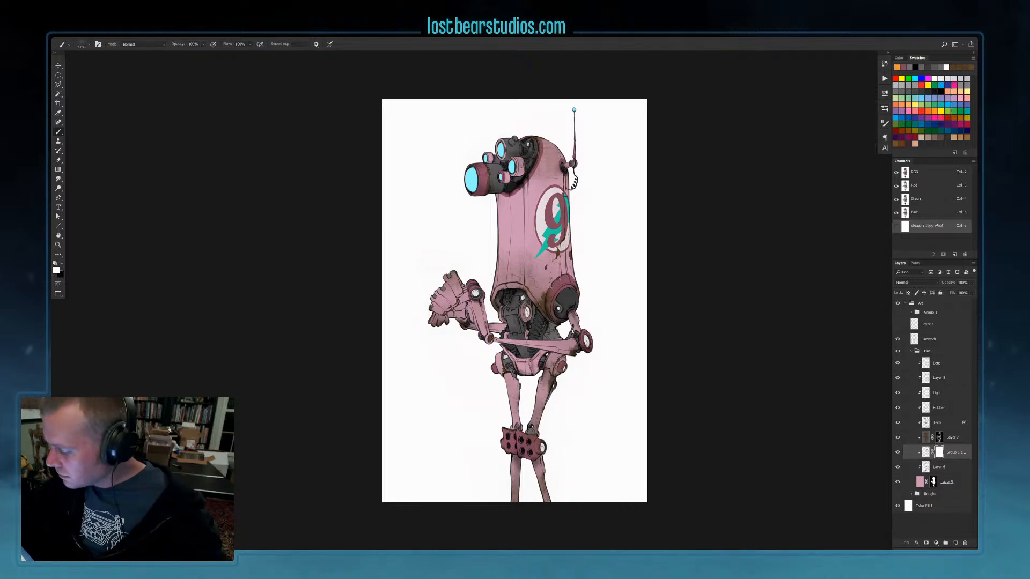
key(x)
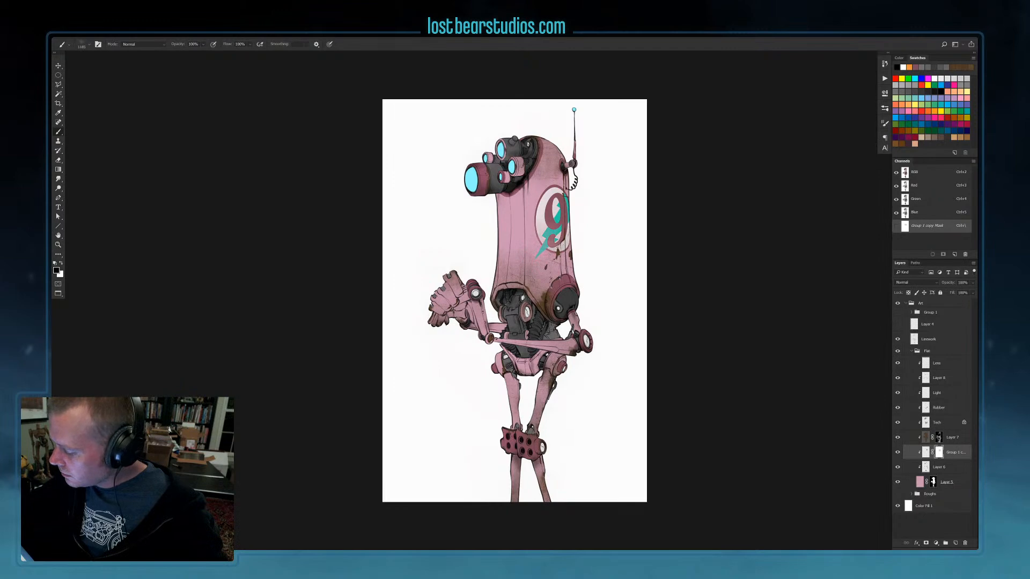
Wear the emblem down further on its mask using the 1000 px texture brush
click(886, 110)
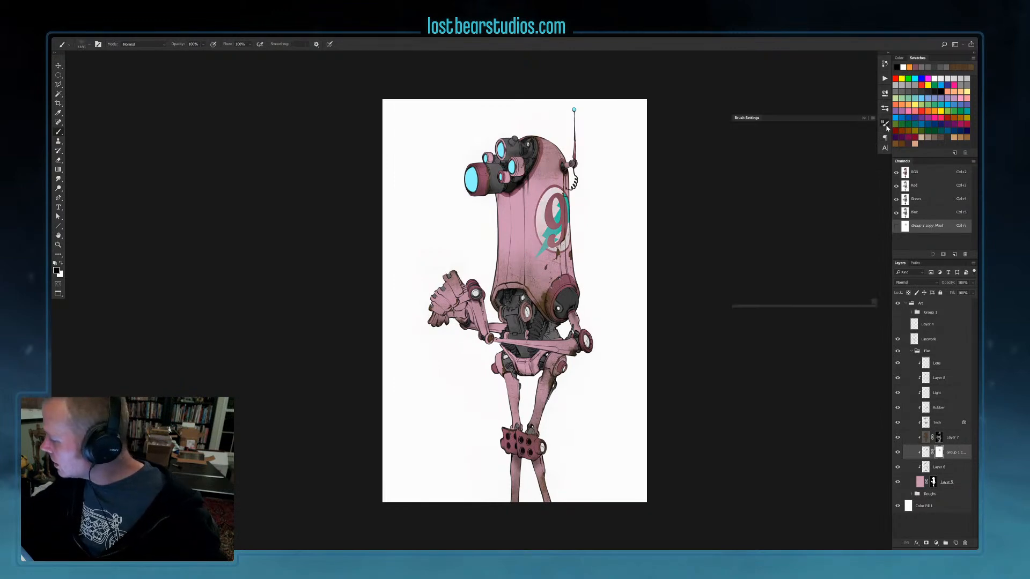
click(887, 111)
click(885, 110)
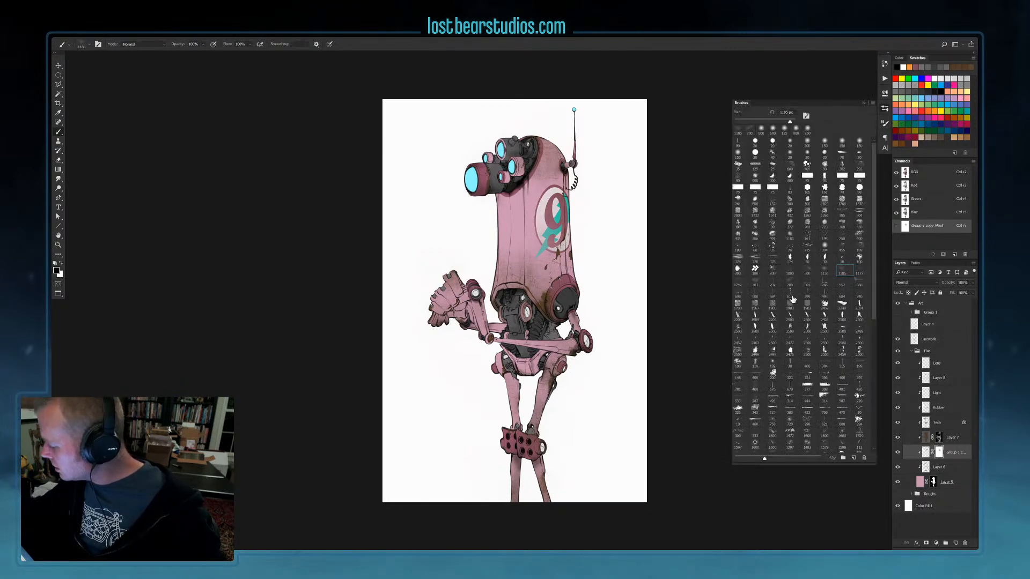
click(789, 268)
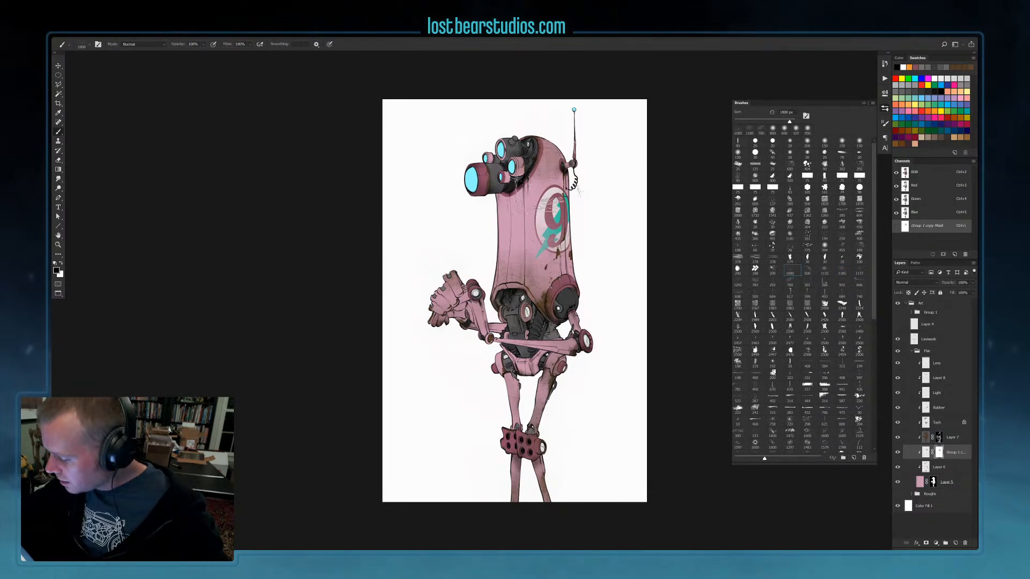
click(577, 155)
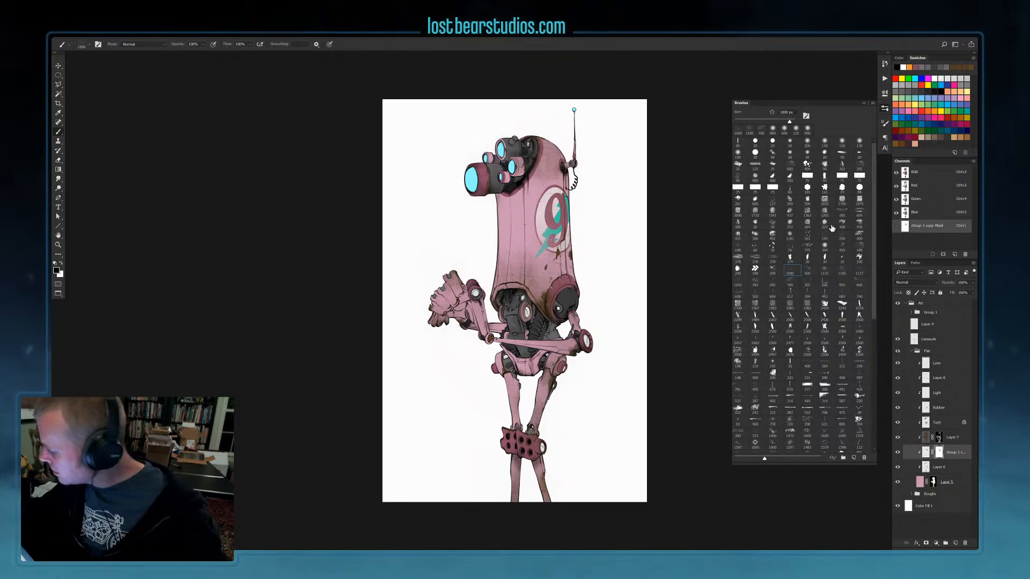
On a new layer above Layer 7, outline a small triangle below the emblem with the Polygonal Lasso and fill it with orange
click(754, 141)
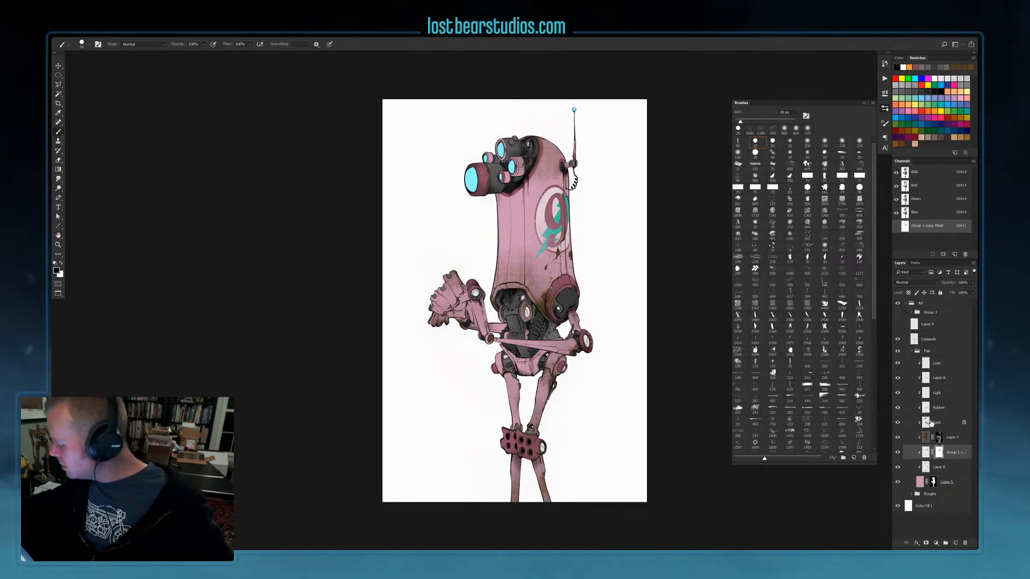
click(952, 438)
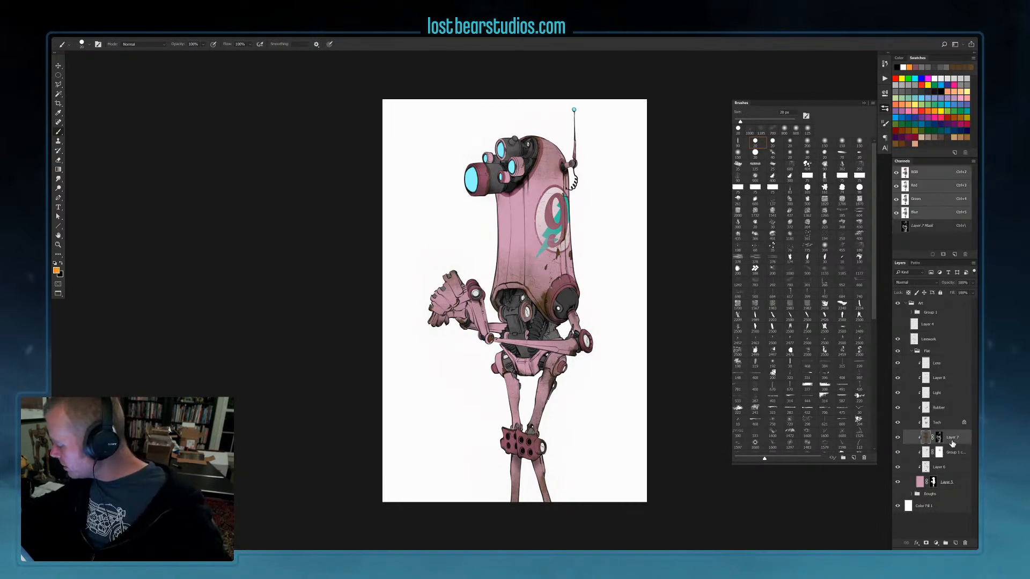
click(956, 543)
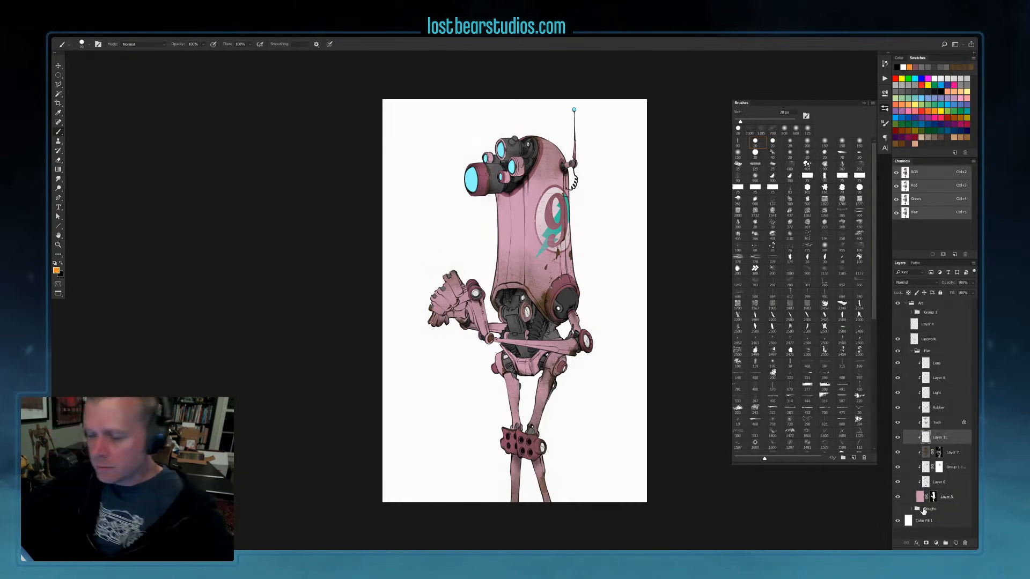
click(58, 84)
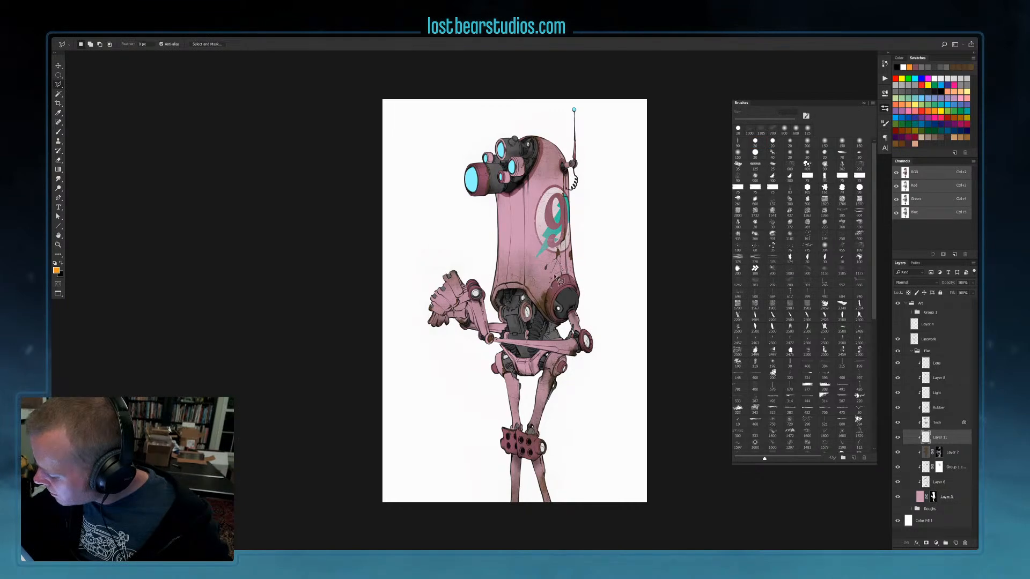
click(909, 67)
key(alt+BackSpace)
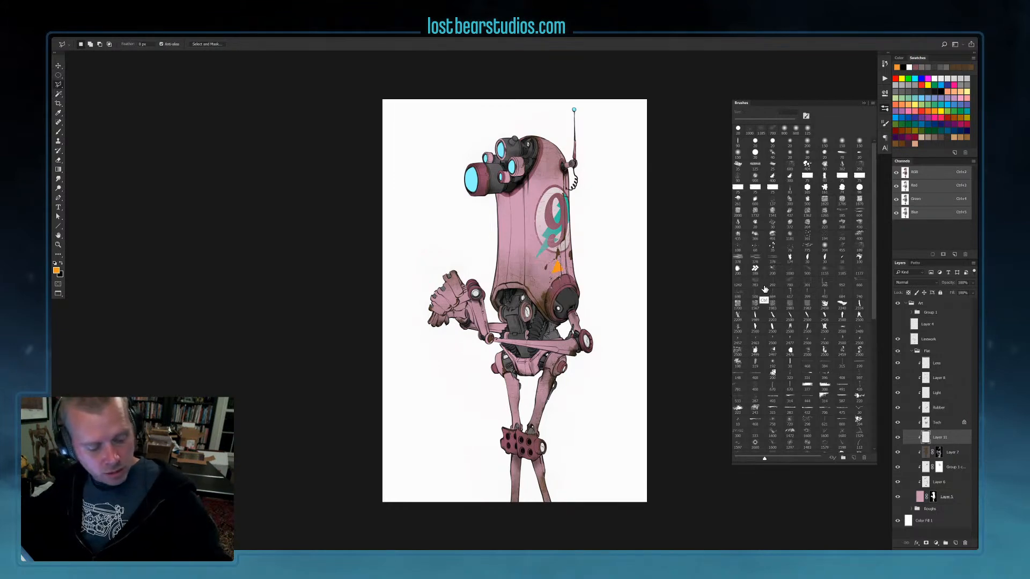
Shift the triangle's hue slightly from orange toward yellow with Hue/Saturation
key(ctrl+u)
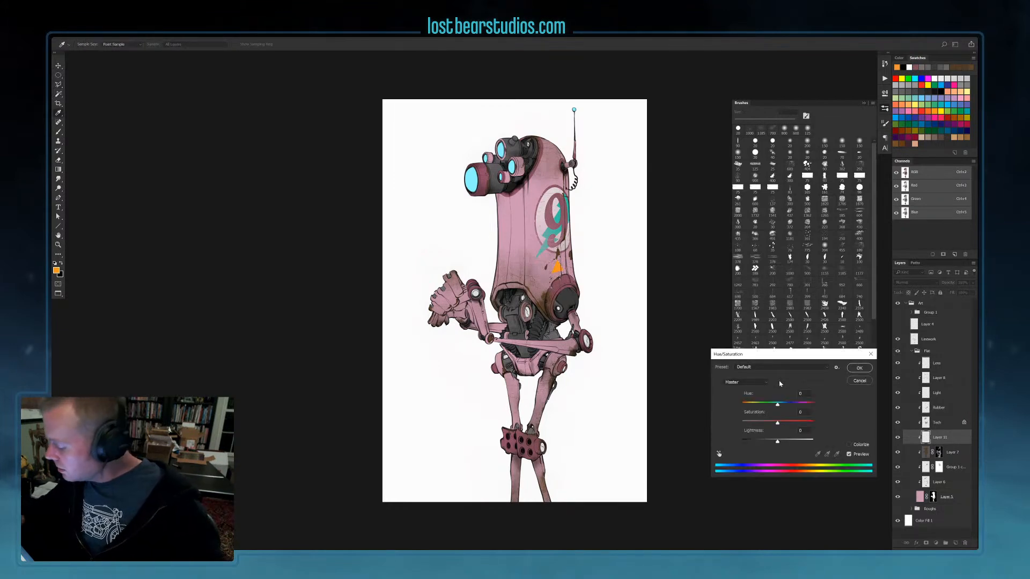
drag(771, 407, 782, 406)
key(Return)
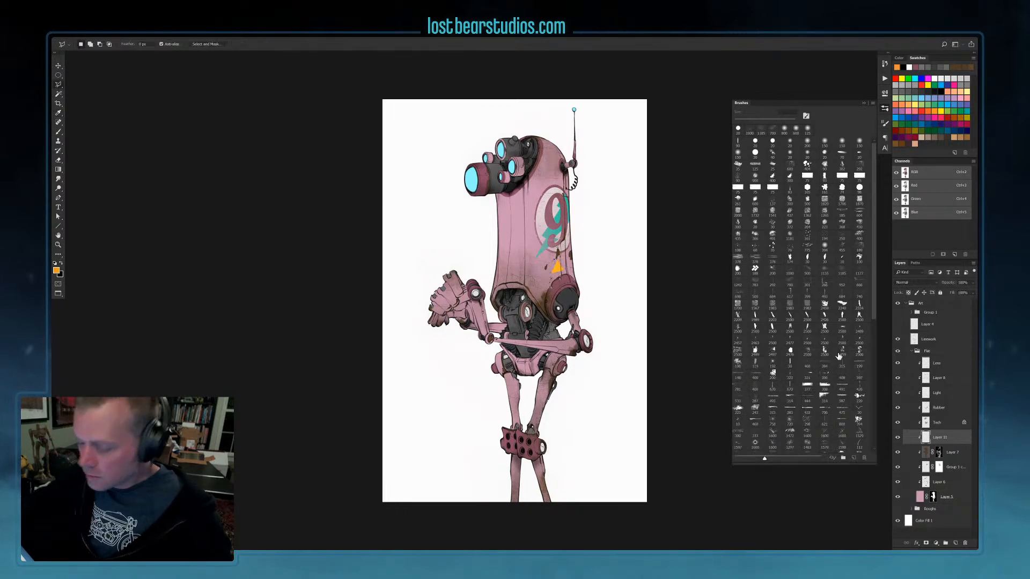
On another new layer, paint a small beige mark on top of the robot's head with an enlarged hard round brush
click(955, 543)
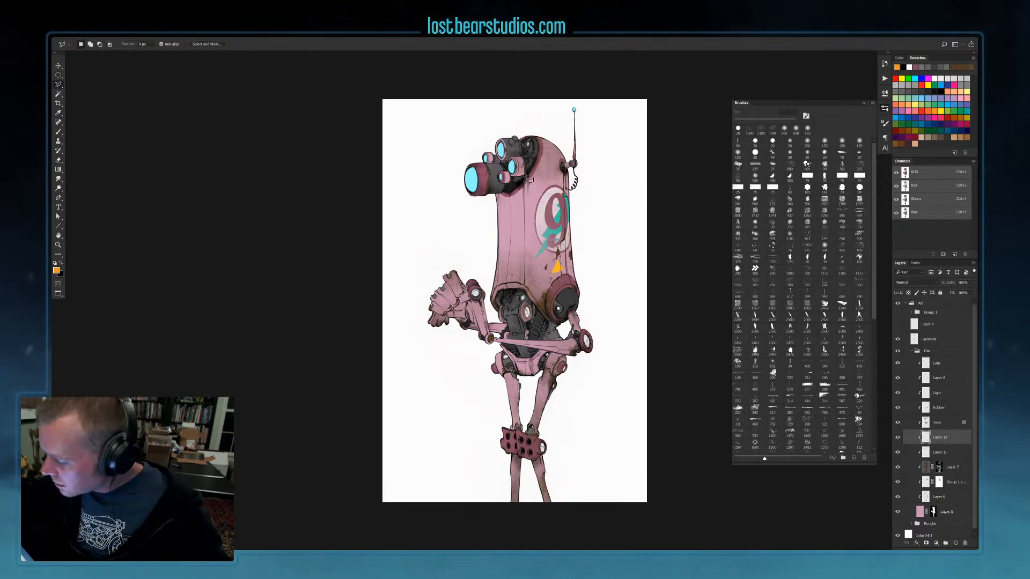
key(b)
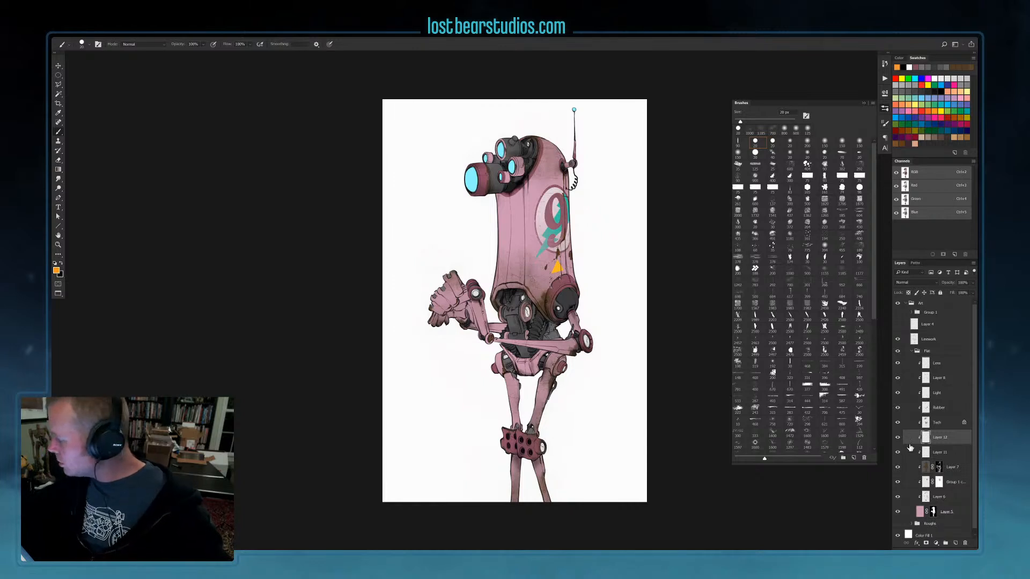
click(922, 138)
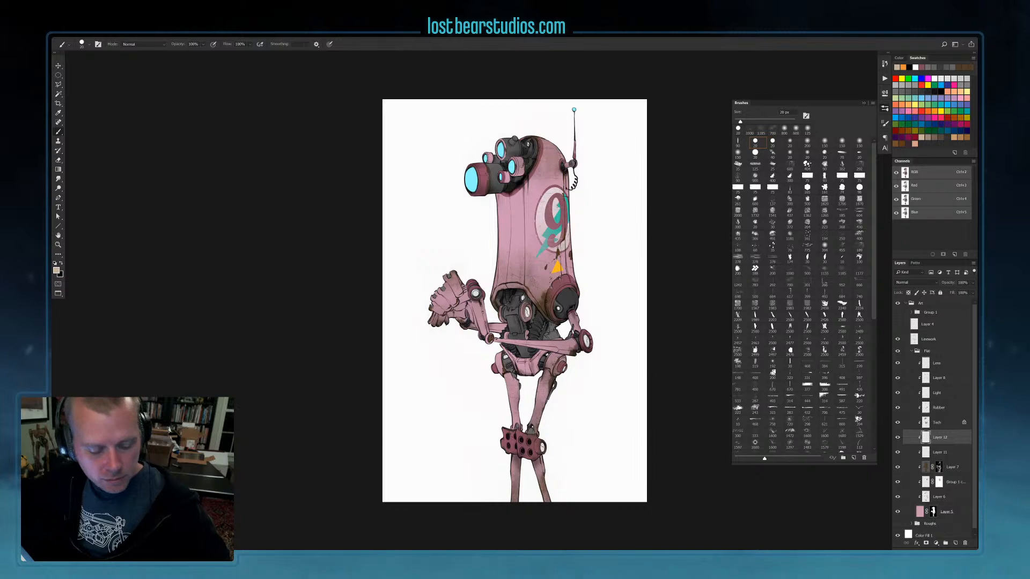
key(])
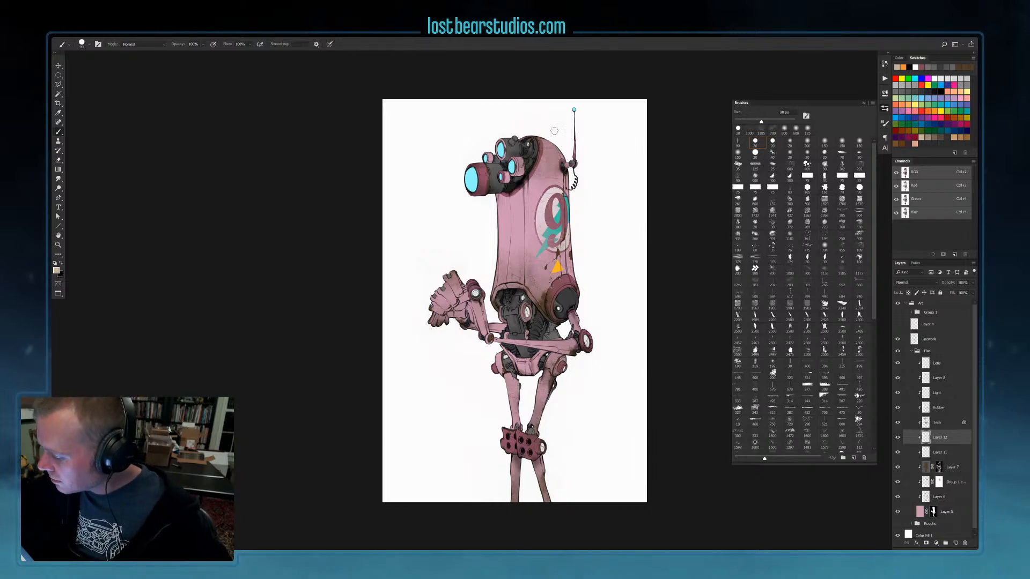
drag(554, 141, 556, 150)
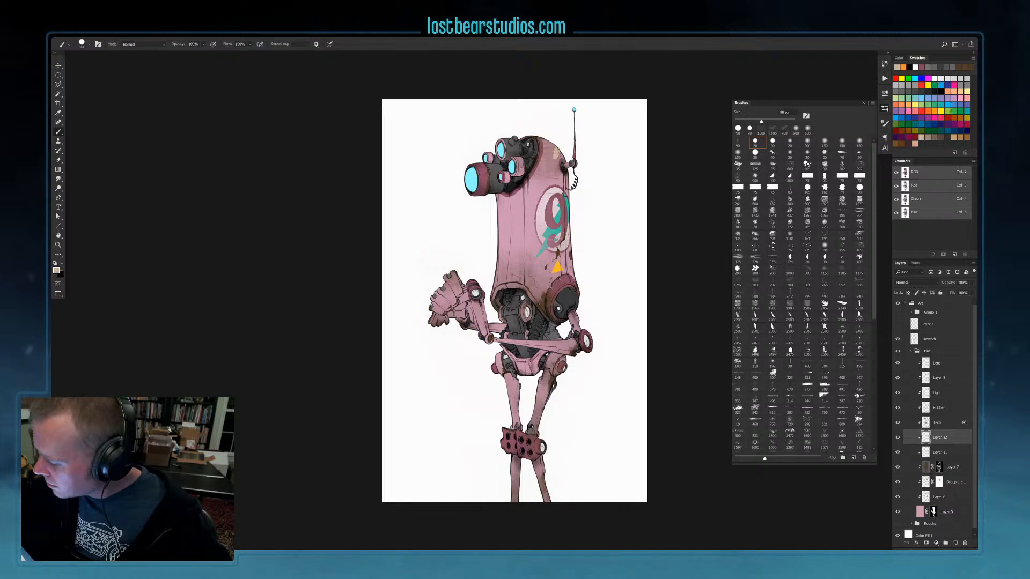
Switch the eraser to a small hard round tip and trim the beige mark on the head into shape
key(e)
key([)
key([)
key([)
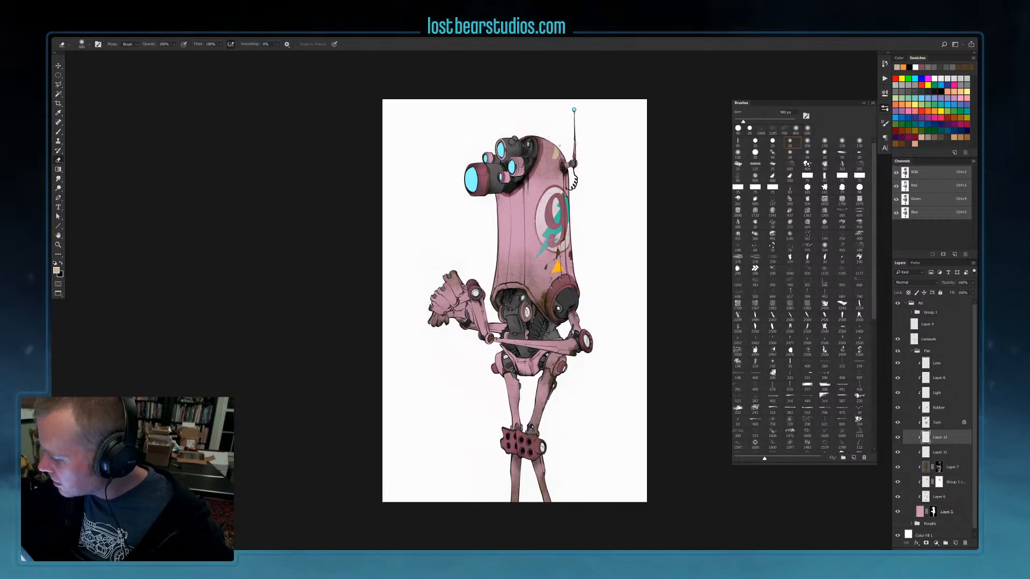
key(b)
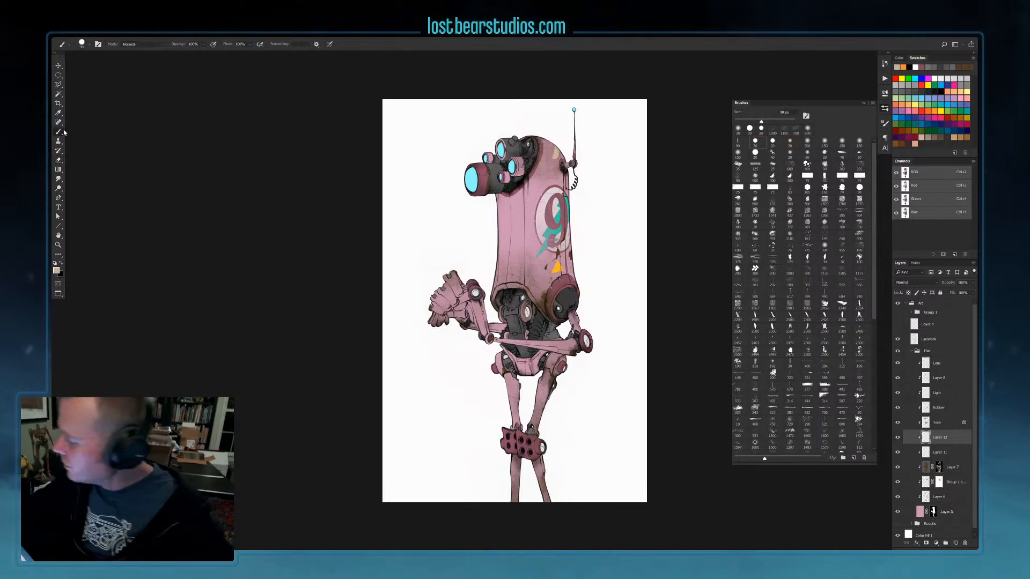
click(755, 142)
click(863, 103)
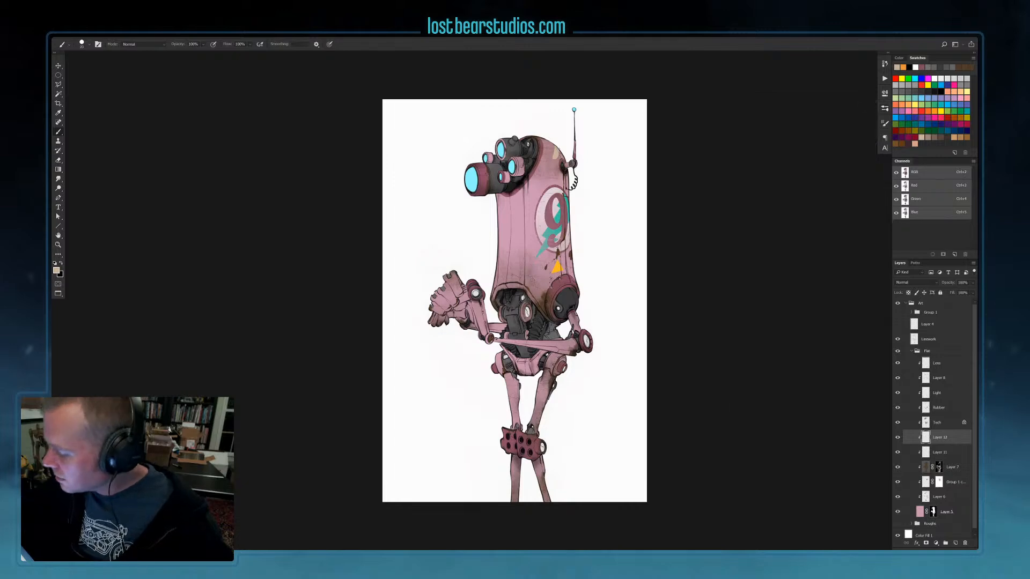
key(e)
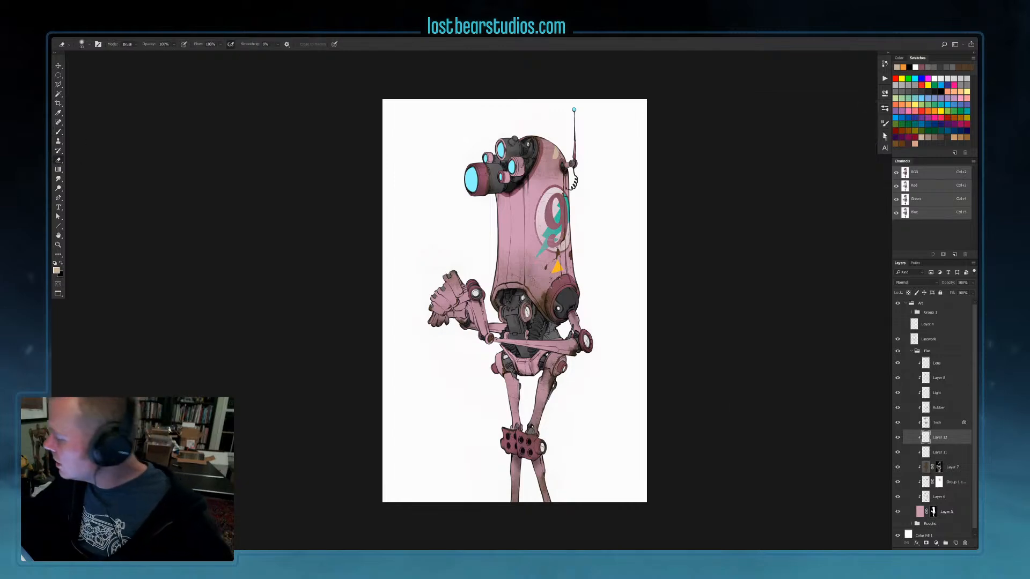
click(885, 125)
click(885, 108)
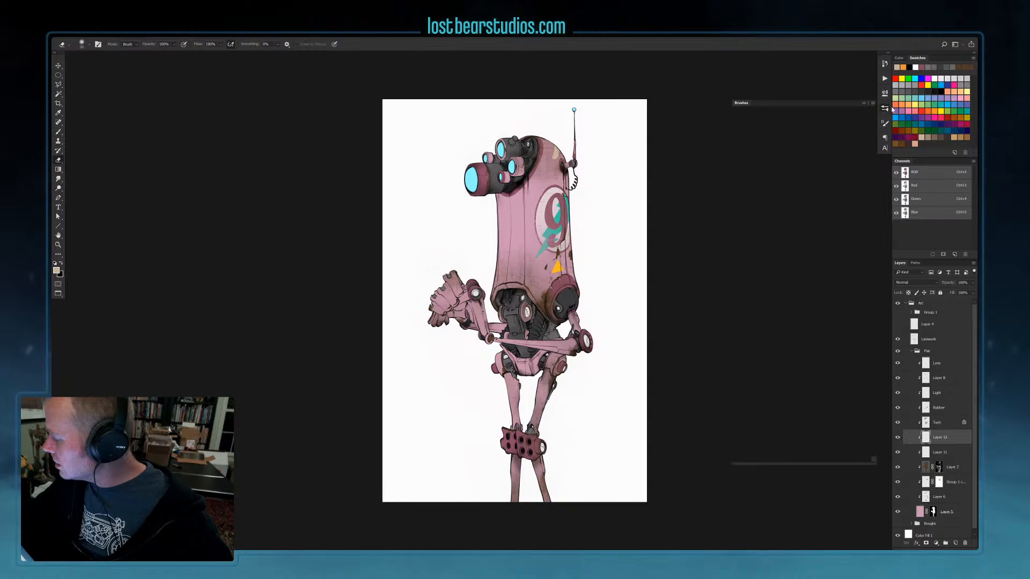
click(864, 104)
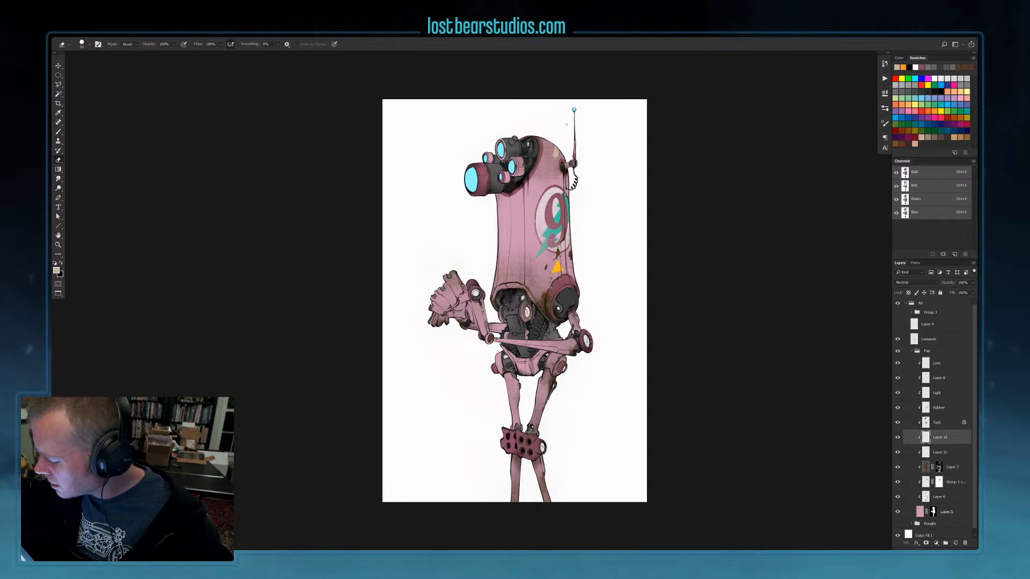
Paint a beige cross on the lower body beside the triangle and a beige mark on the rear thigh, cleaning up their edges with the eraser
key(b)
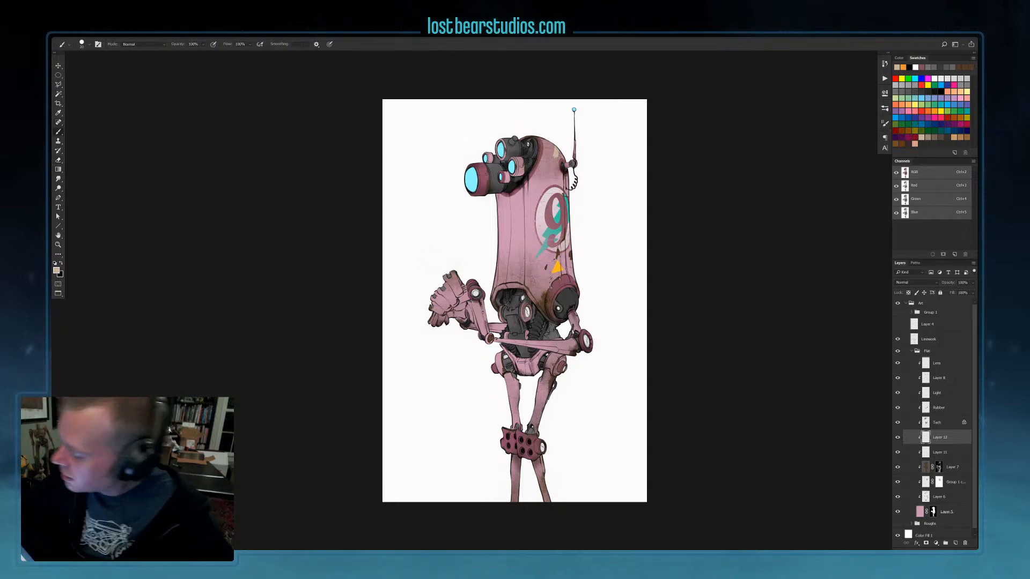
key(bracketright)
key(bracketright)
key(bracketright)
key(bracketright)
key(bracketright)
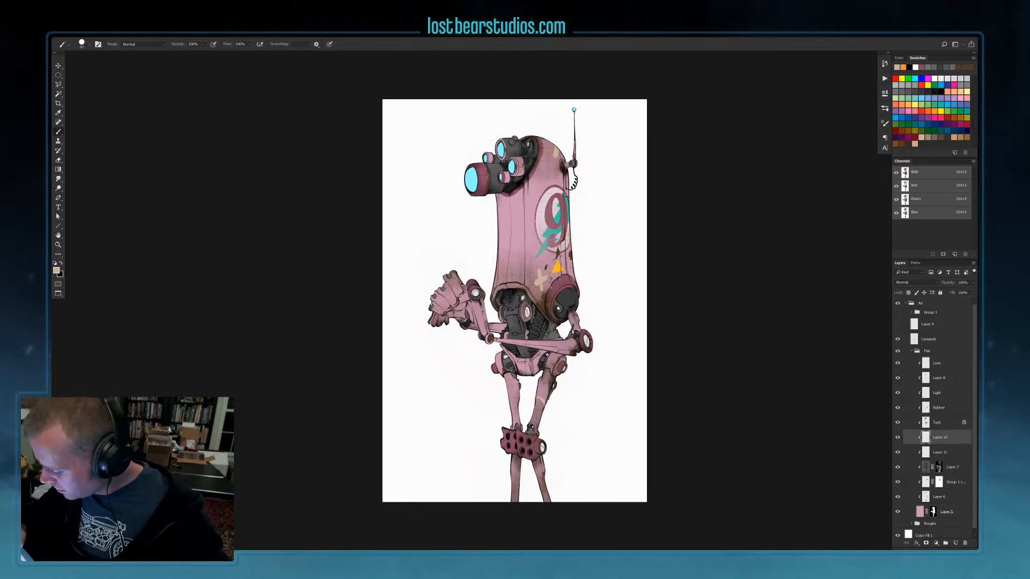
click(60, 158)
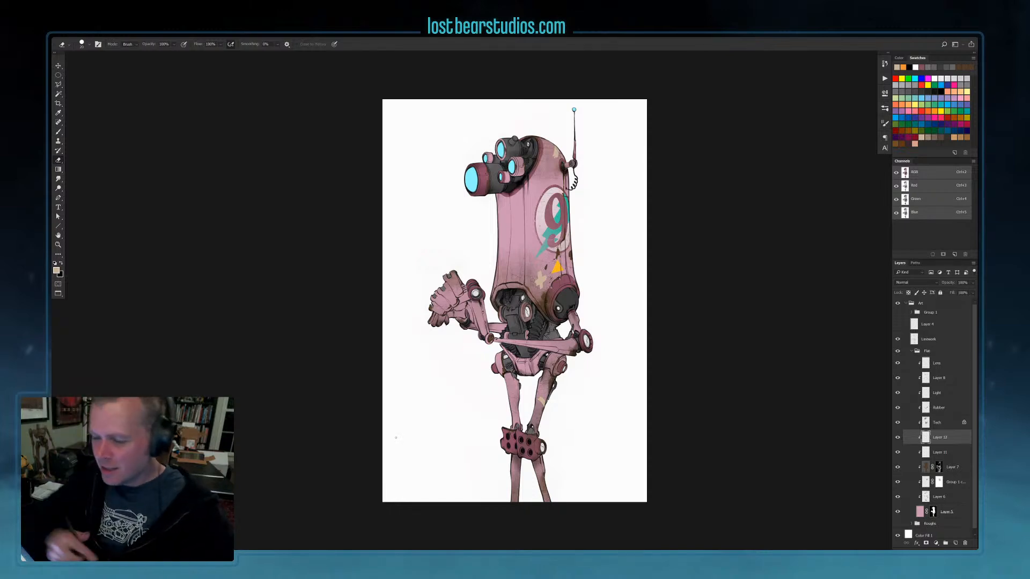
Pick up the beige cross from the lower body and move it above the number 9 emblem
click(60, 76)
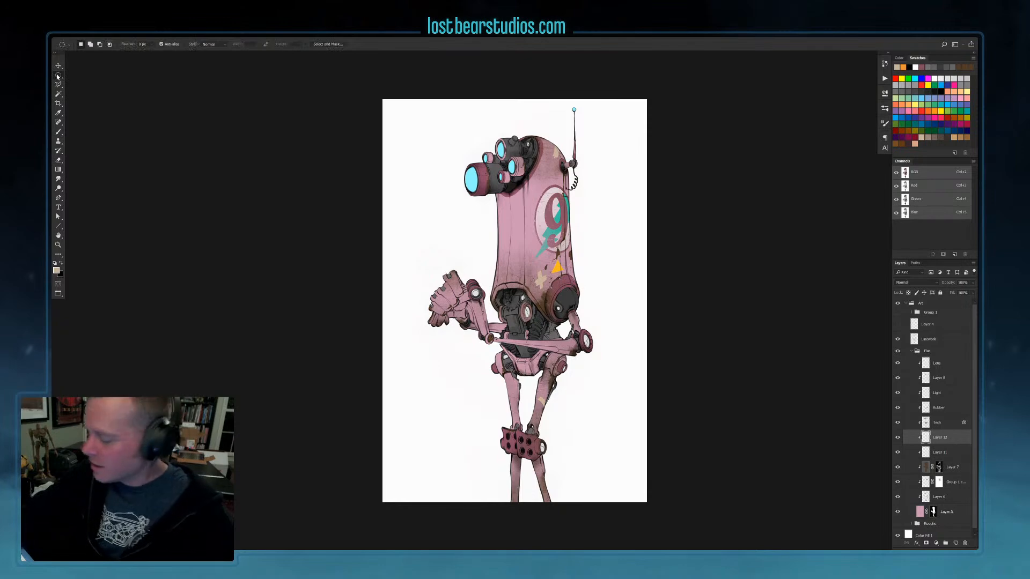
drag(58, 86, 86, 87)
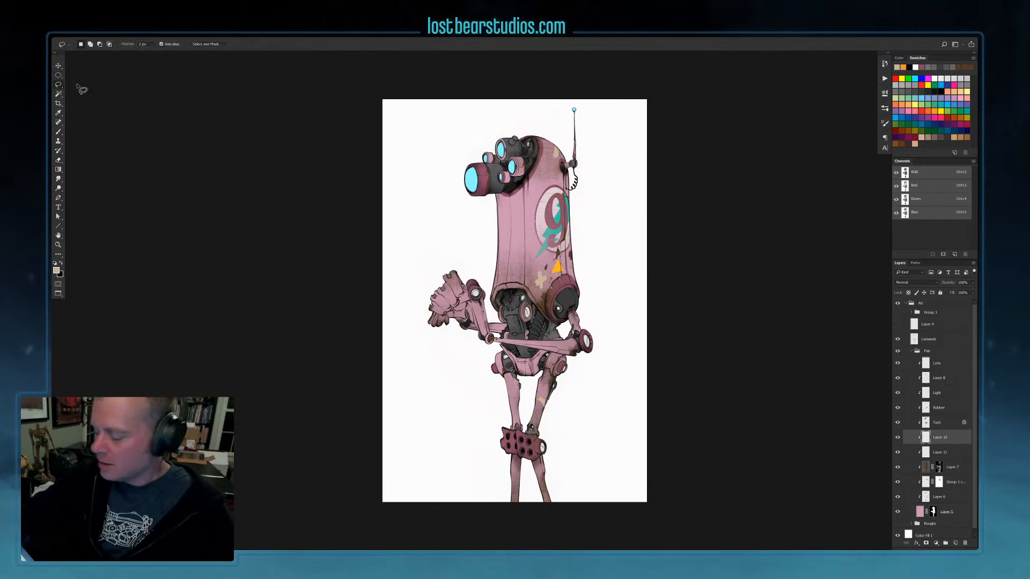
key(v)
drag(557, 267, 562, 173)
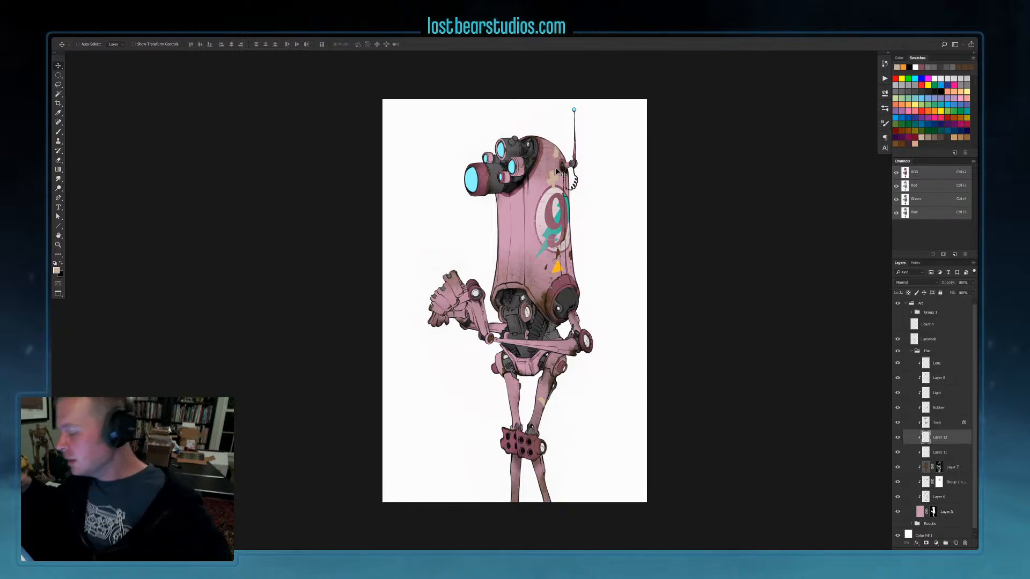
Collapse the Flat group, check its visibility, and add a new layer inside its own group directly above it
click(911, 351)
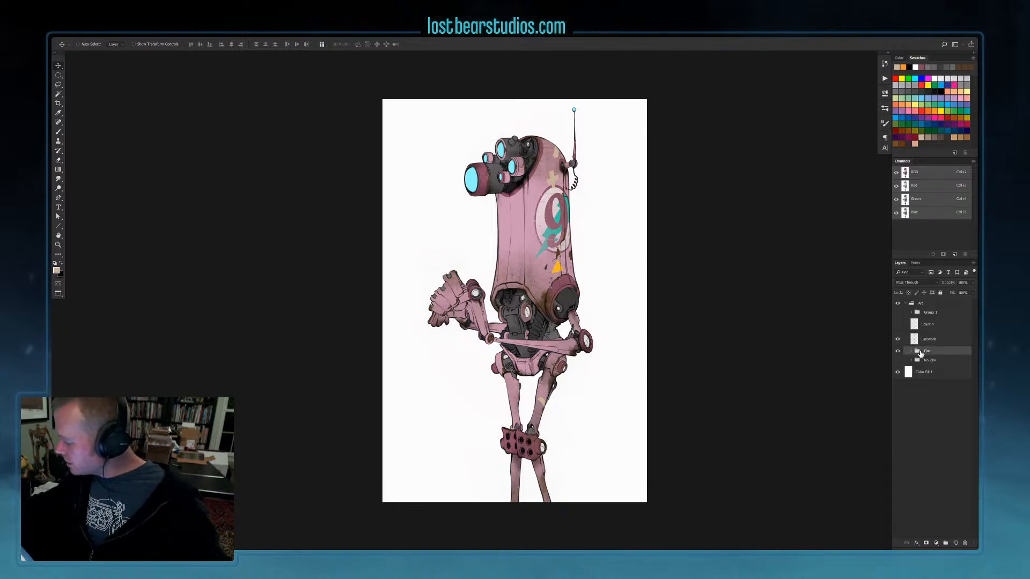
click(897, 351)
click(898, 351)
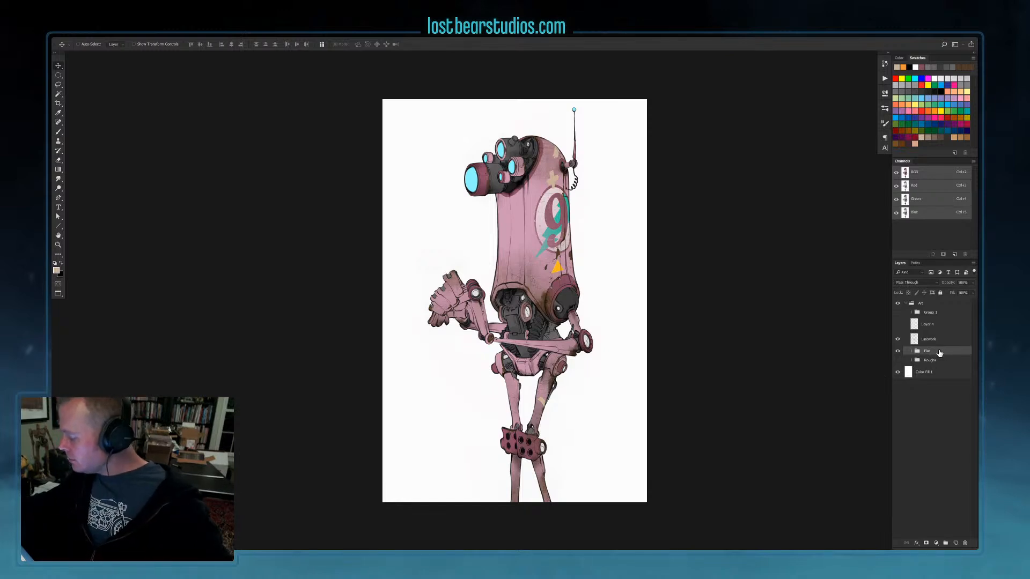
click(955, 542)
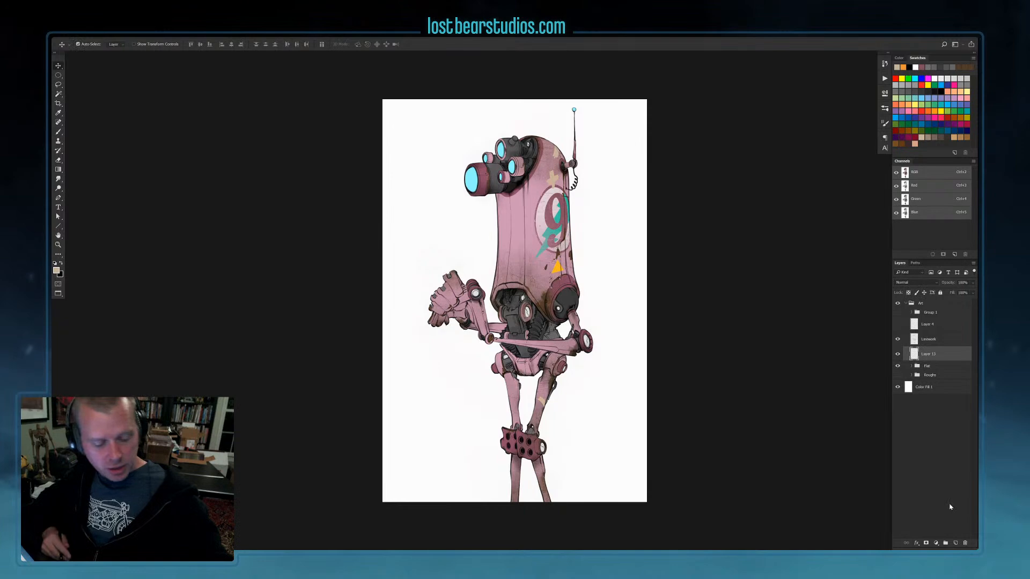
key(ctrl+g)
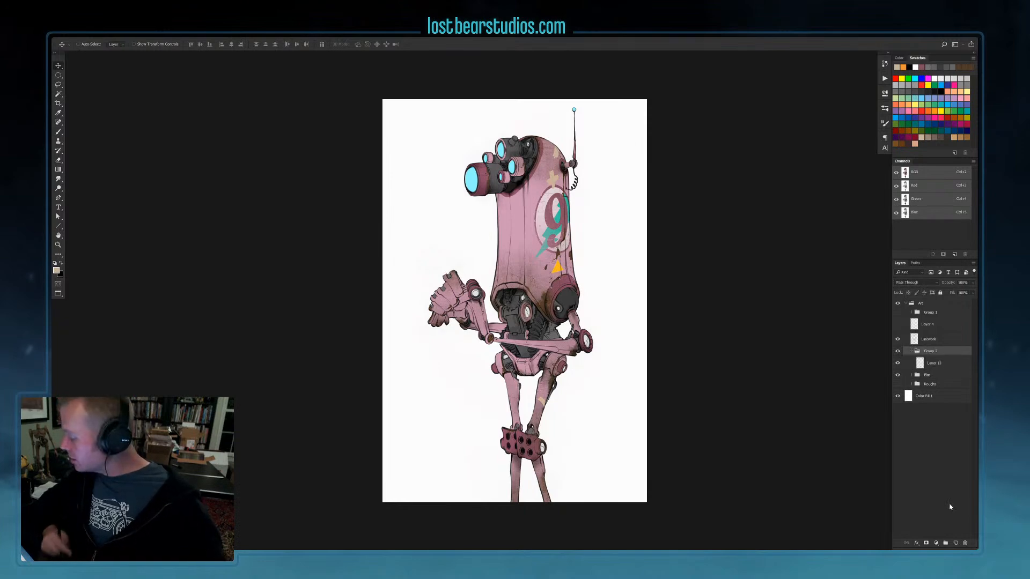
Load the robot silhouette from the pink base layer's mask and copy that mask onto the new group
click(913, 374)
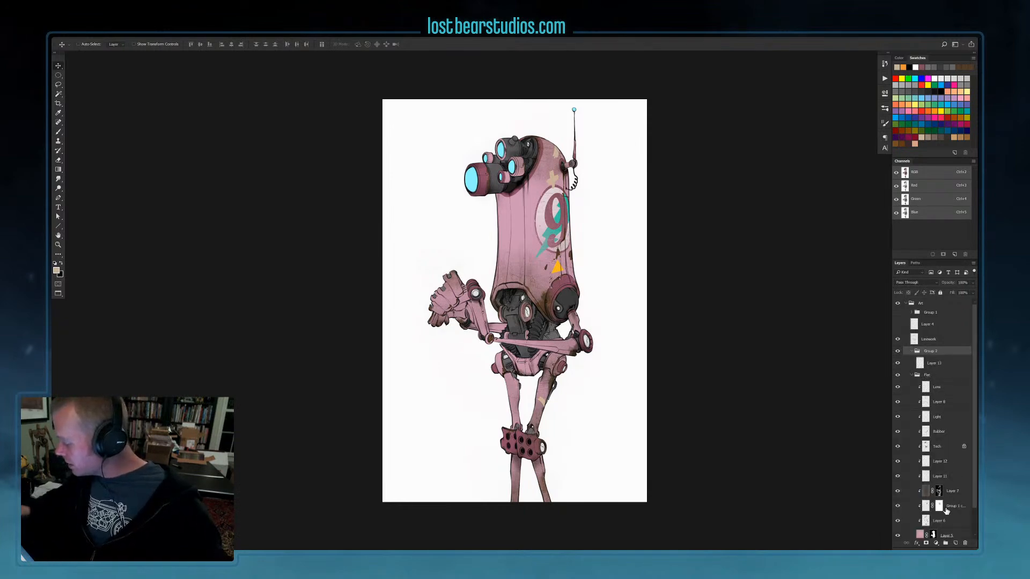
ctrl+click(933, 535)
scroll(932, 512, down, 2)
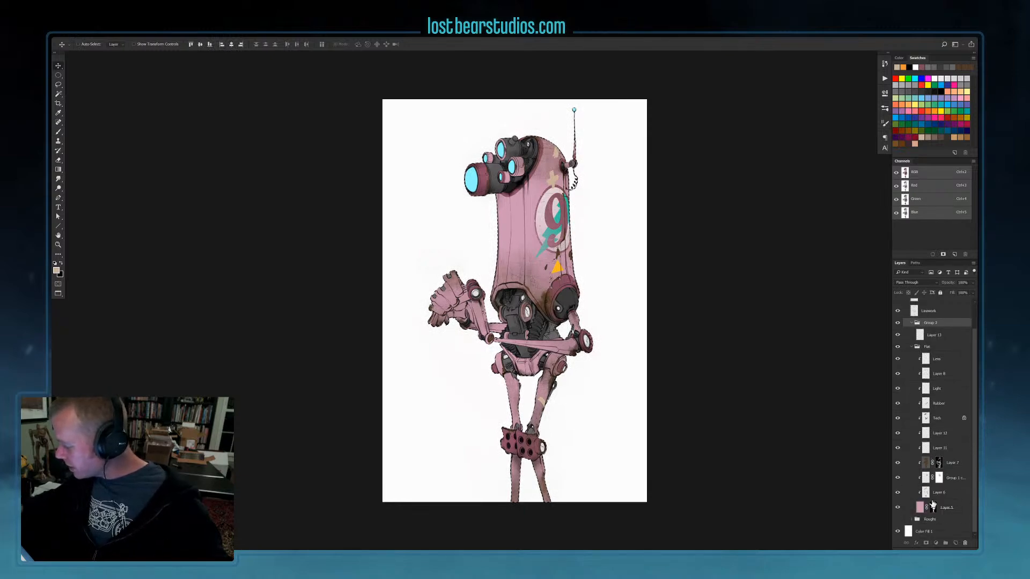
click(933, 507)
drag(933, 507, 936, 326)
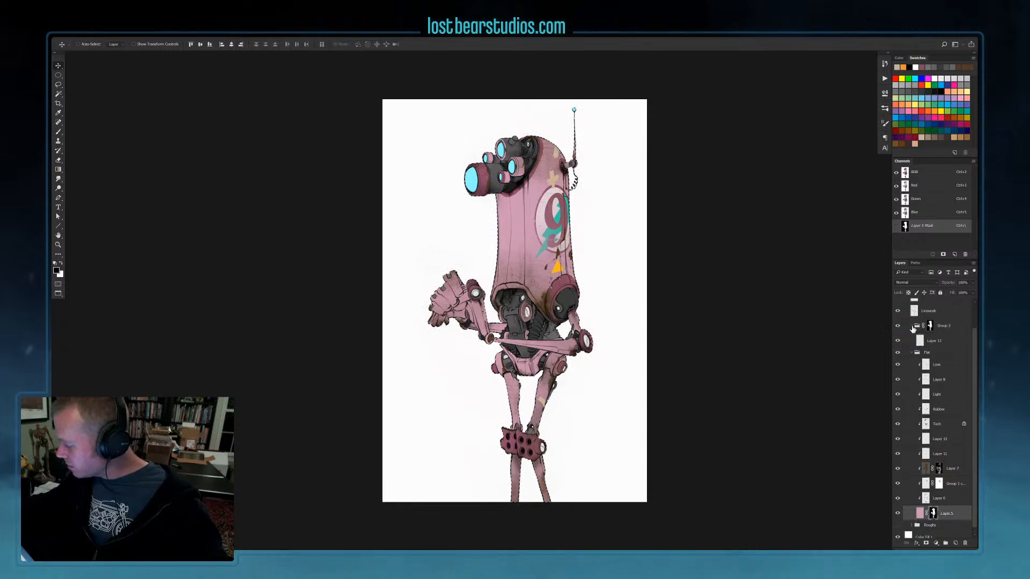
click(913, 354)
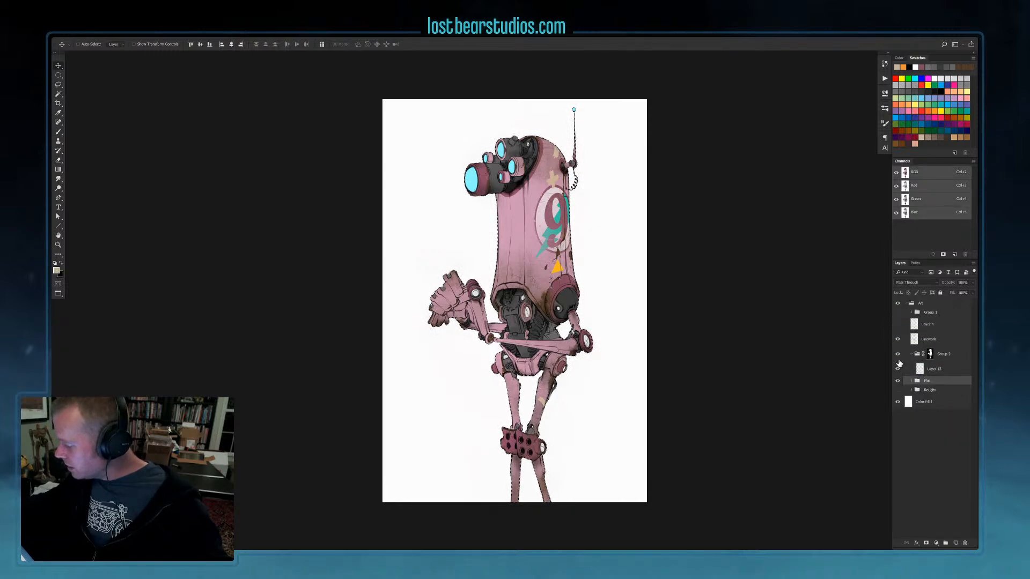
Clear the selection and add a Solid Color fill at the empty layer inside the masked group
click(919, 370)
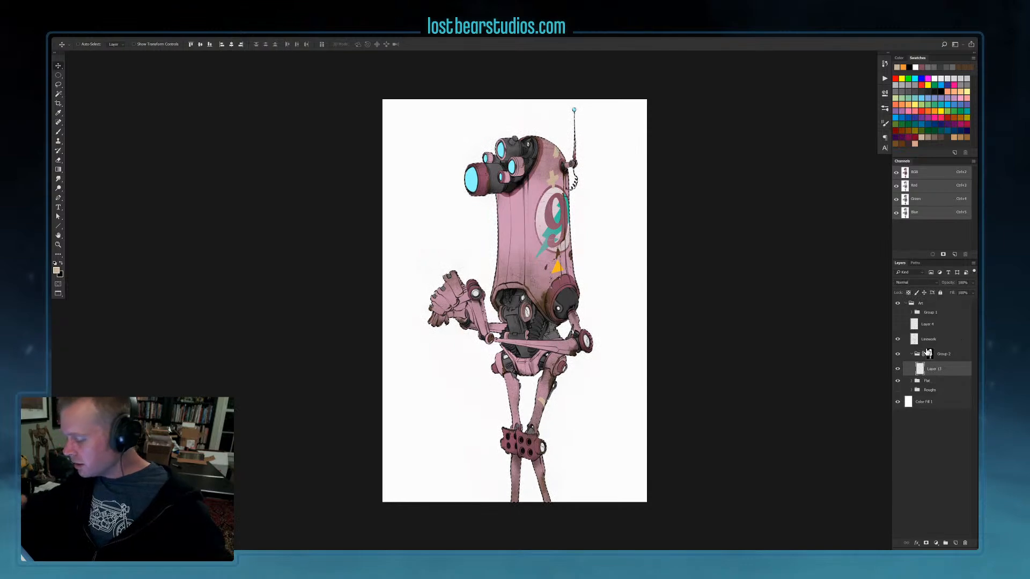
key(ctrl+d)
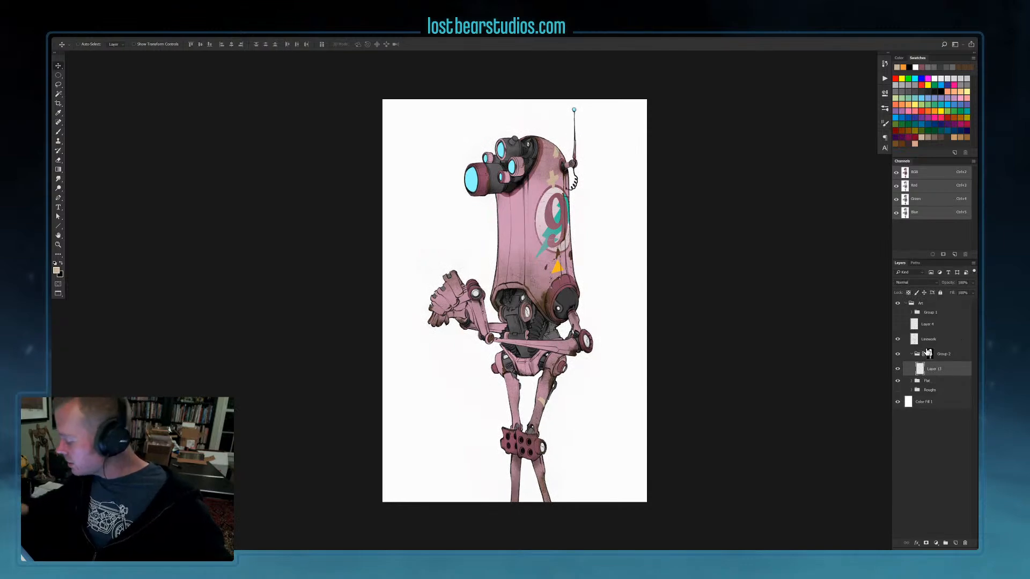
click(917, 544)
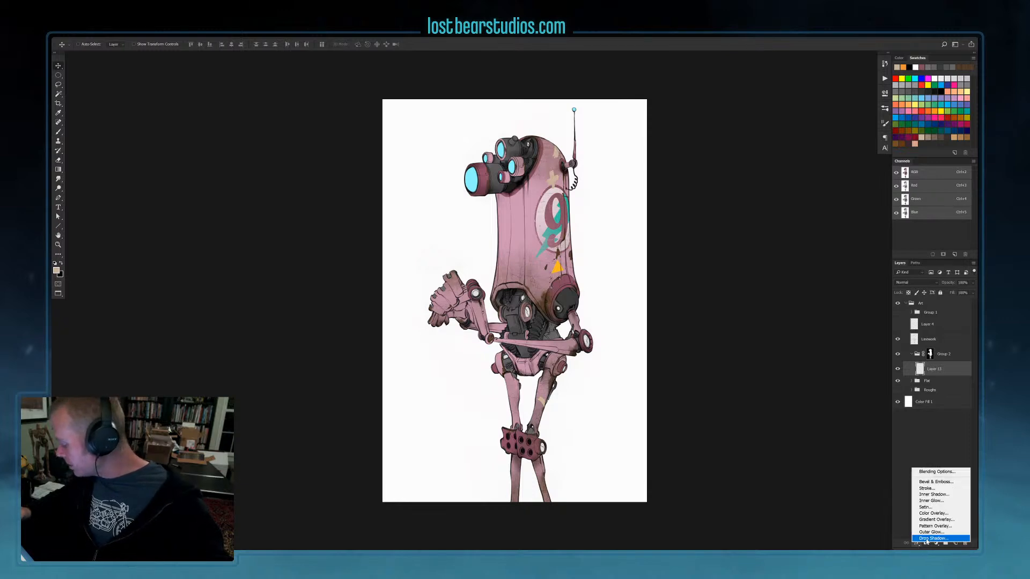
click(945, 513)
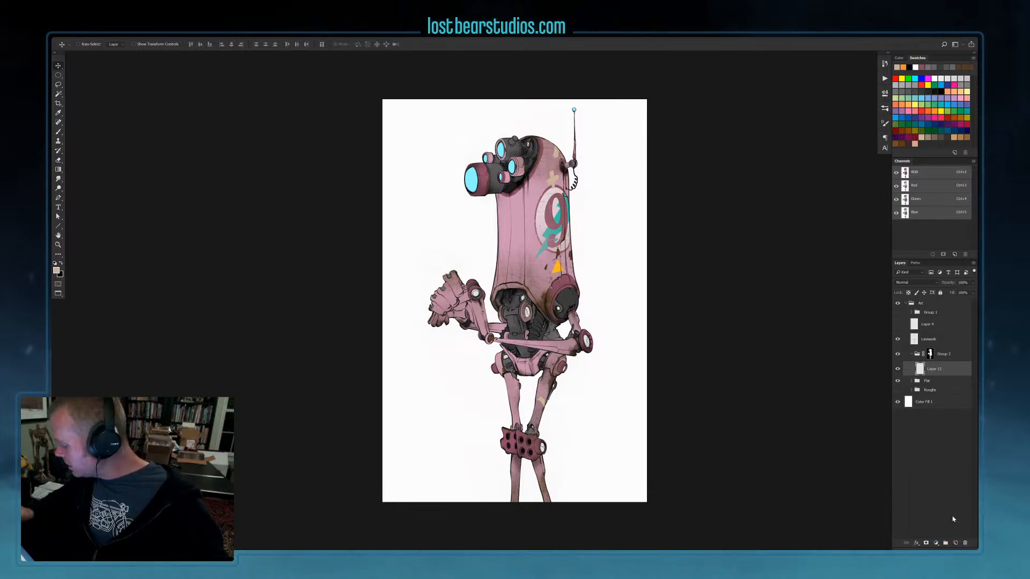
click(936, 543)
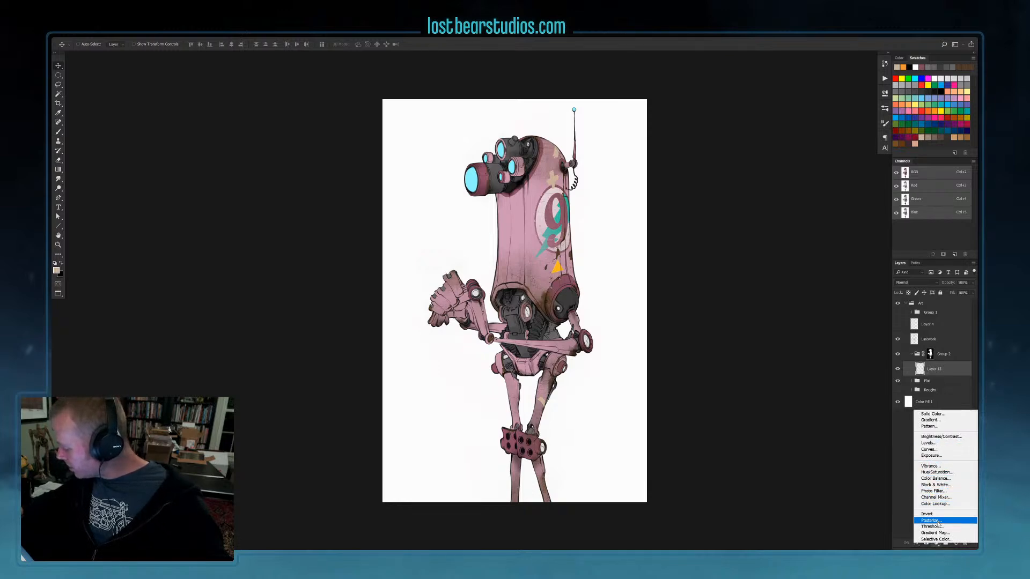
click(950, 414)
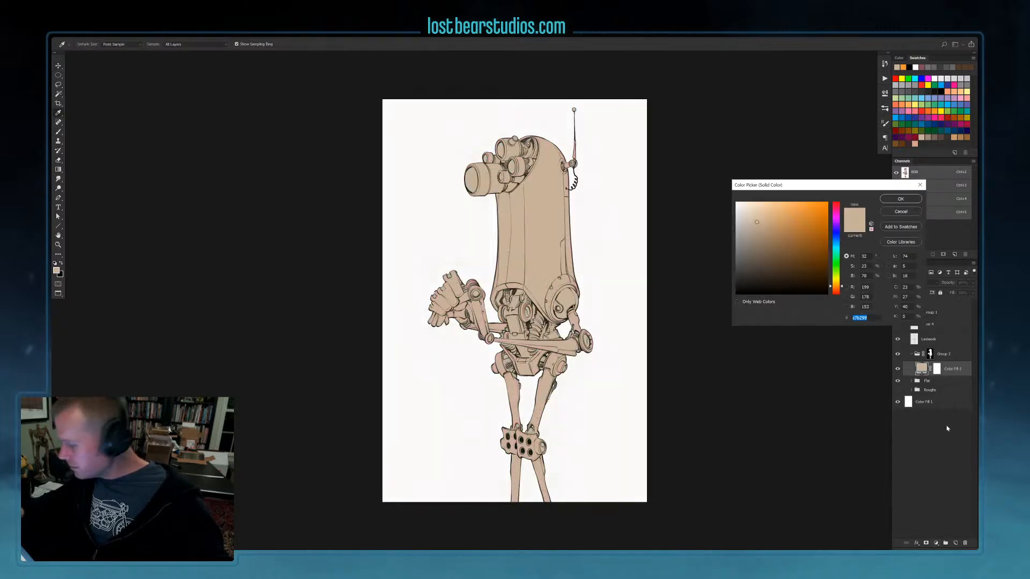
Set the solid fill's color to the muted purple-grey 544d56
click(838, 223)
drag(837, 223, 838, 220)
mouse_move(768, 236)
mouse_down()
mouse_move(786, 229)
mouse_move(767, 249)
mouse_up()
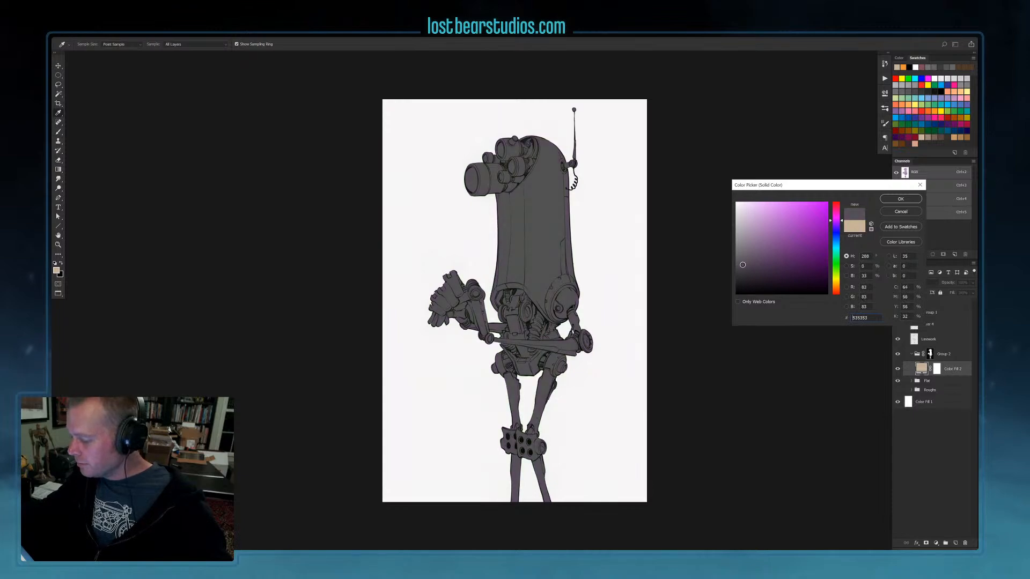
drag(745, 261, 745, 261)
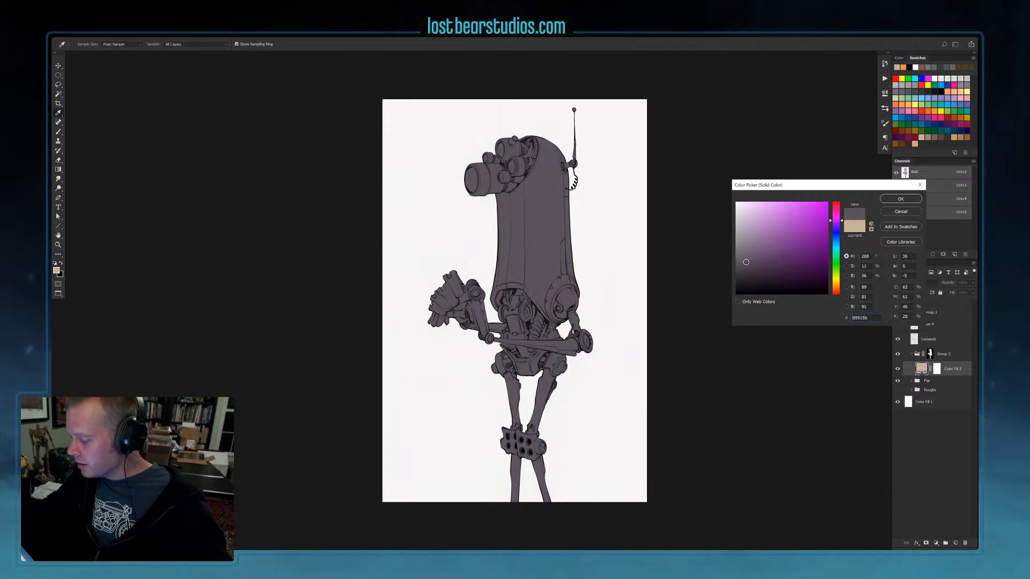
click(899, 200)
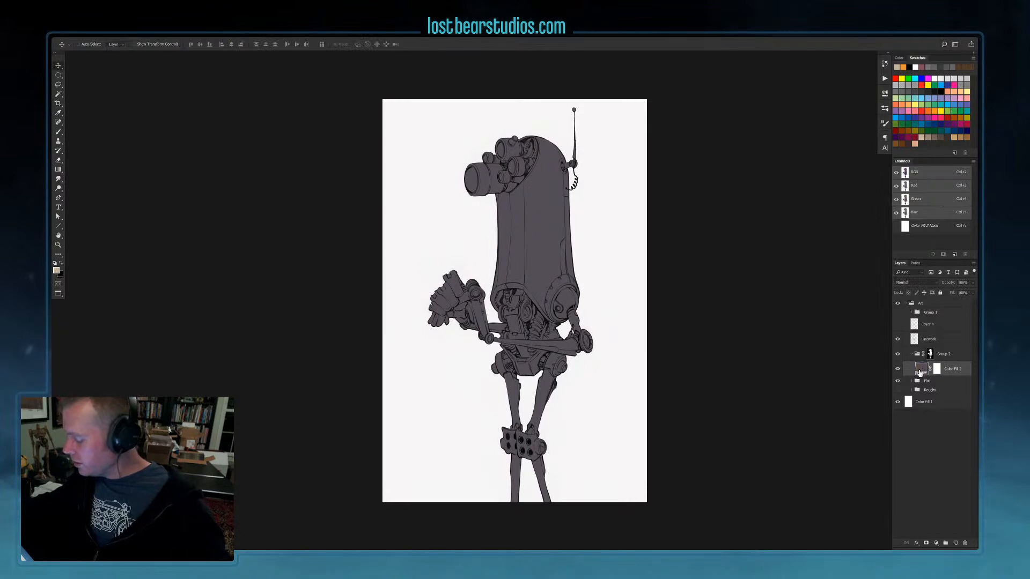
double_click(922, 370)
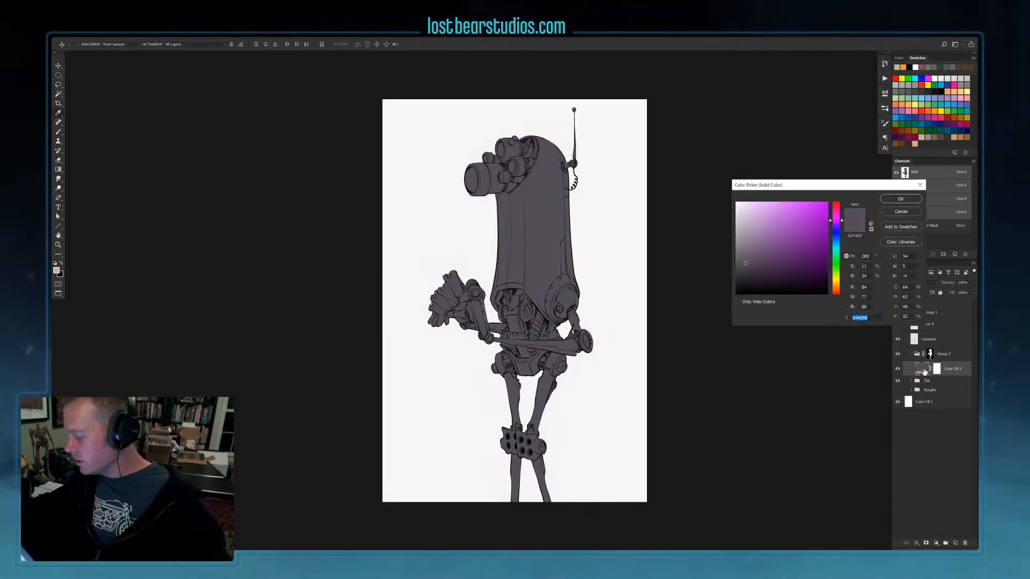
click(893, 201)
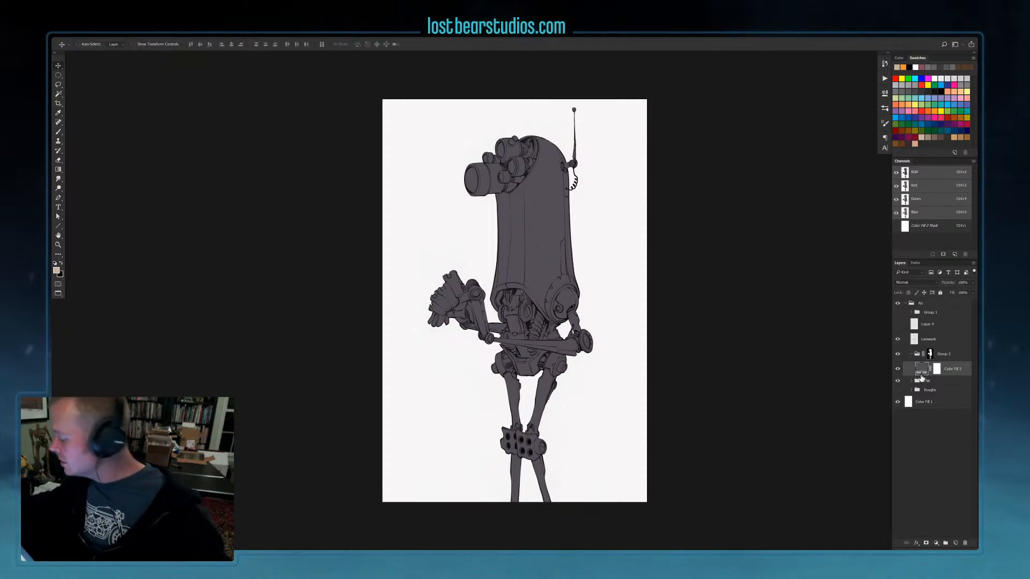
Set the purple-grey fill layer's blend mode to Multiply
click(936, 369)
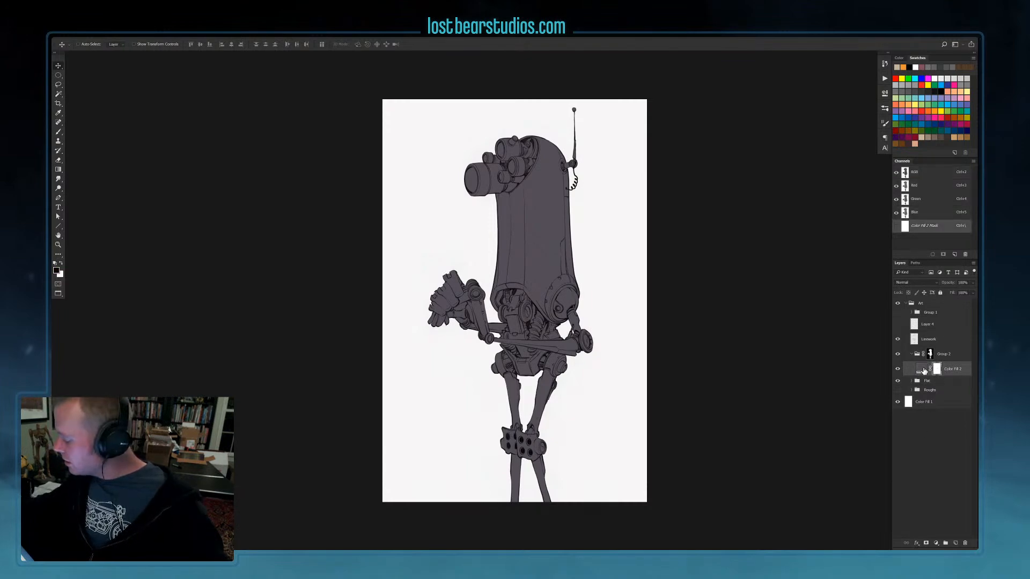
click(922, 371)
click(908, 283)
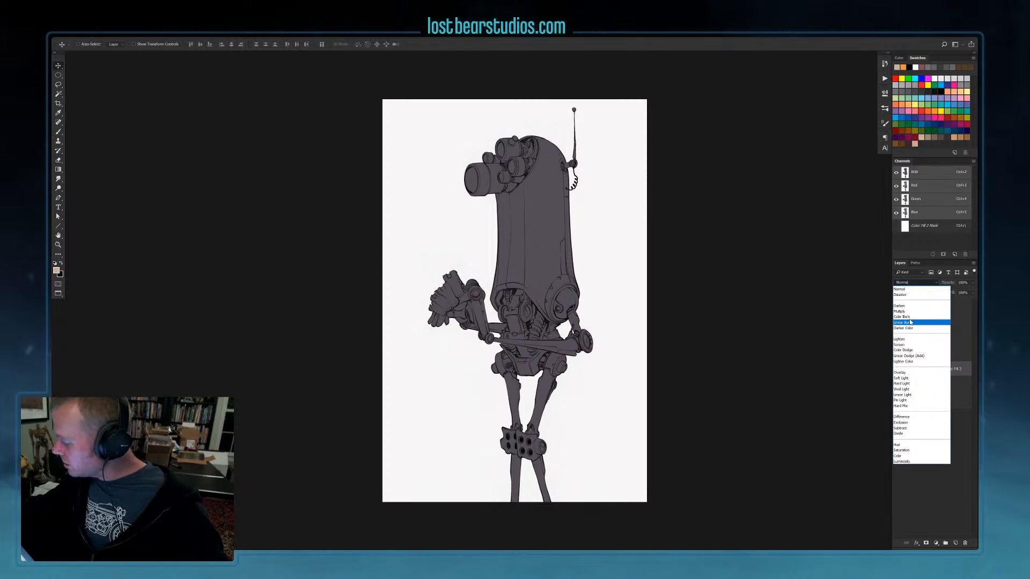
click(912, 316)
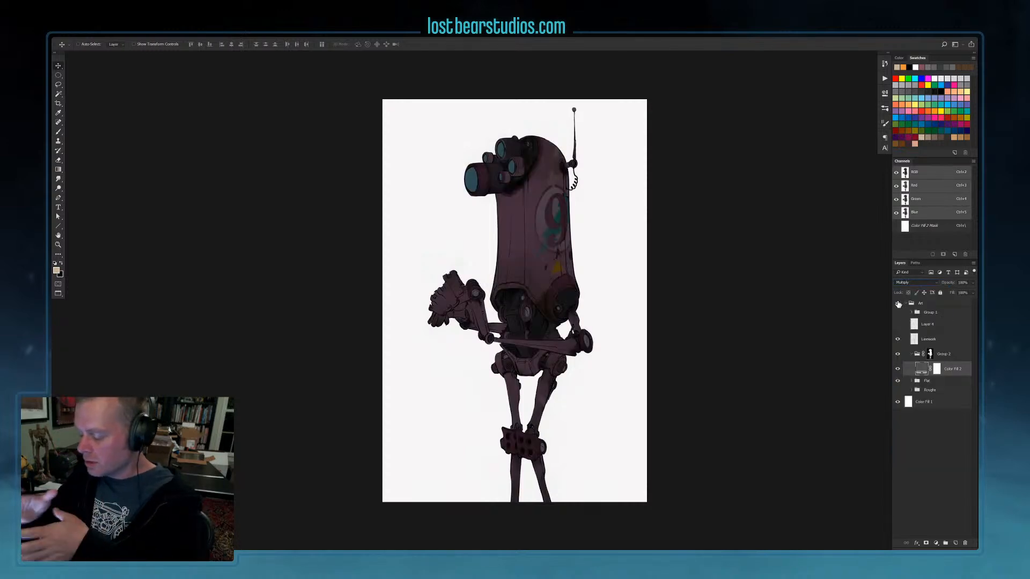
Add a white Solid Color fill directly above the Flat group and lower its opacity to 77%
click(945, 381)
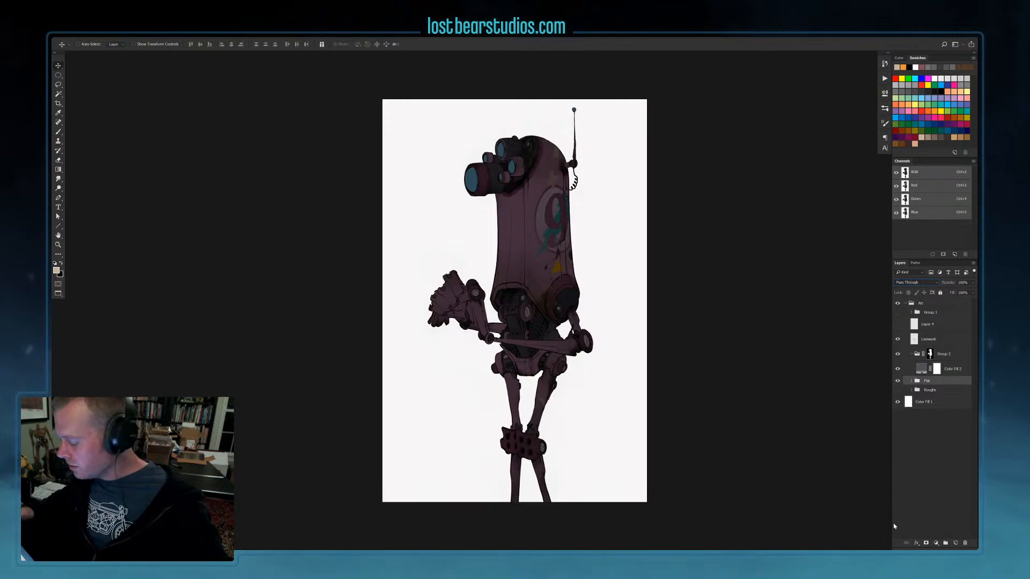
click(936, 543)
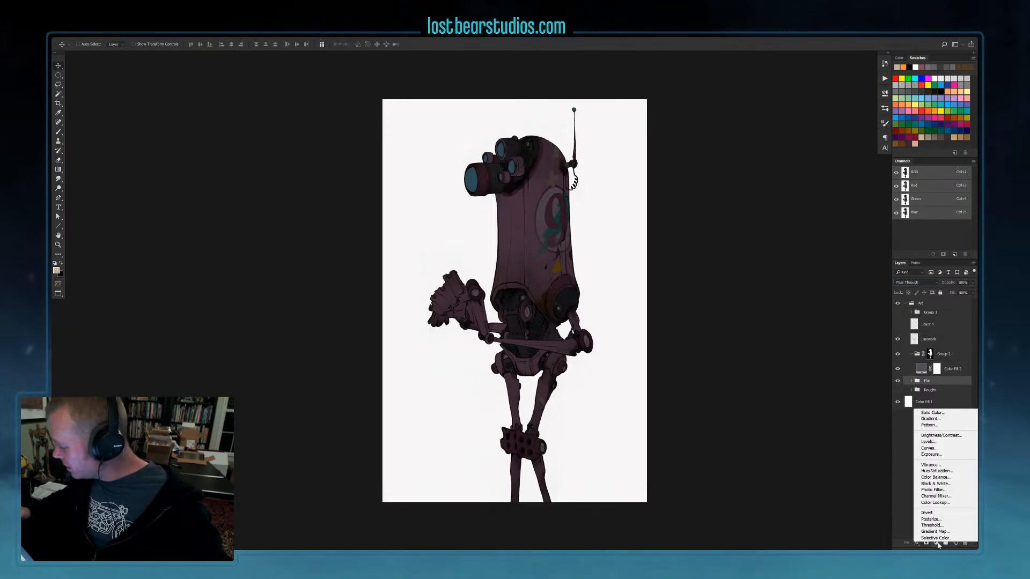
click(934, 413)
drag(763, 248, 736, 203)
click(901, 198)
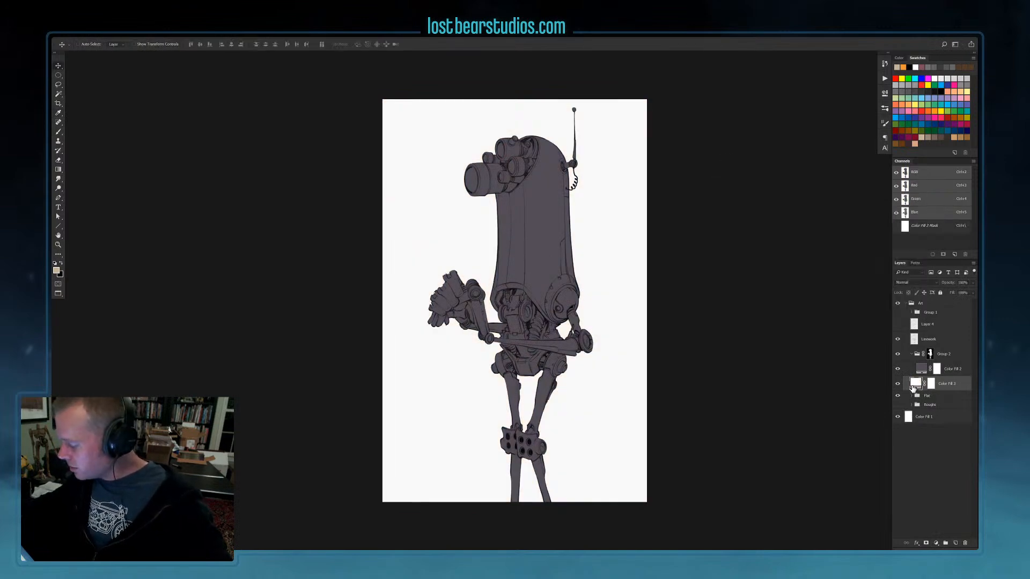
click(972, 283)
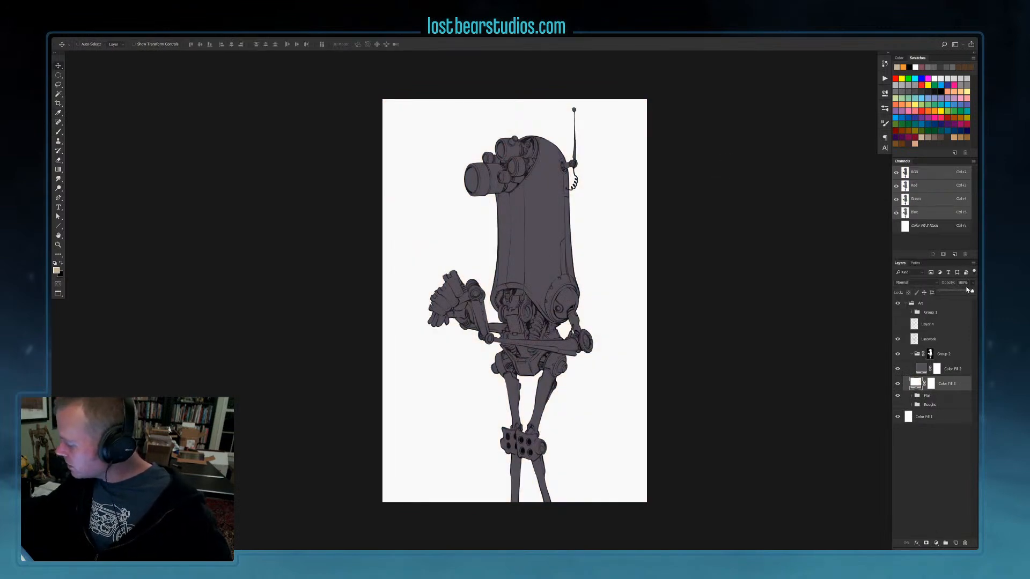
drag(966, 291, 965, 292)
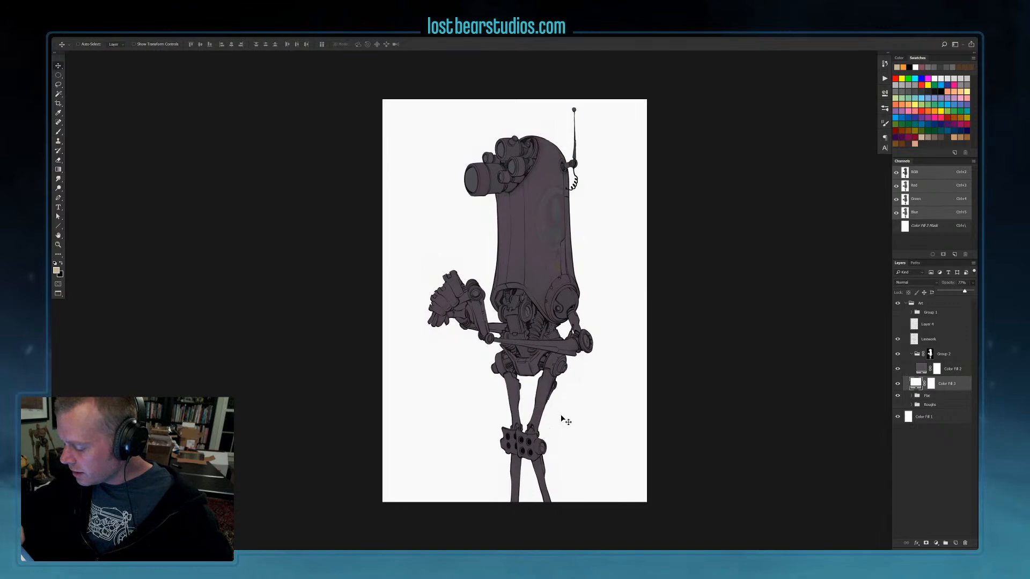
Compare the artwork with the shadow group hidden and shown, and invert the purple-grey fill's mask to black
click(897, 355)
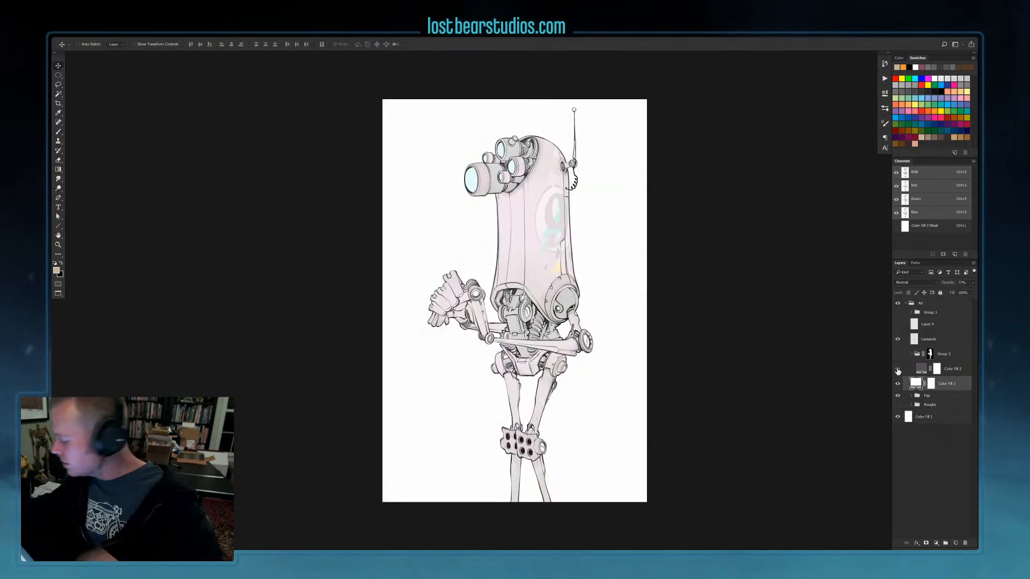
click(898, 369)
click(937, 371)
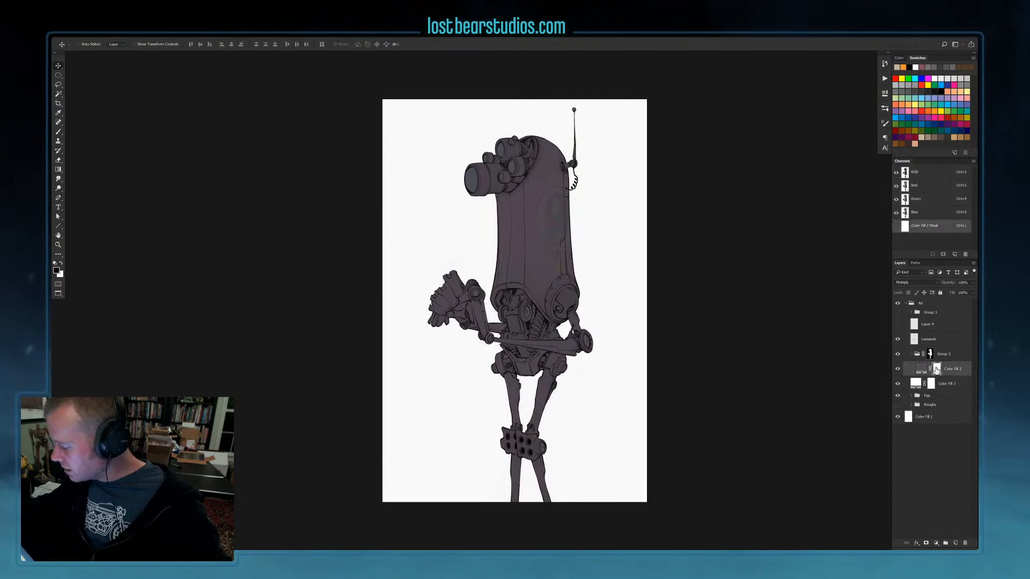
key(ctrl+i)
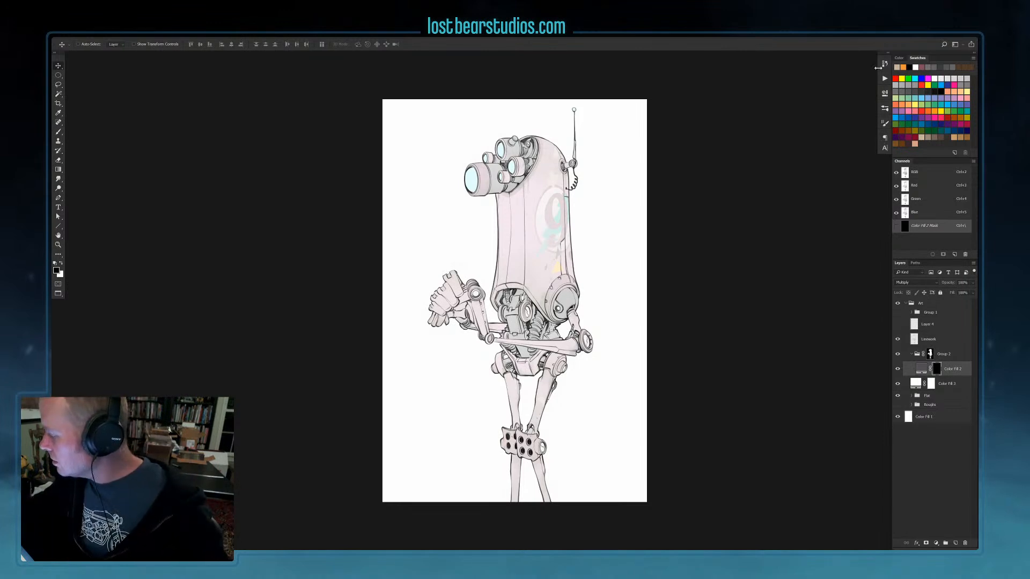
Switch to the Brush tool and choose a brush preset for painting on the shadow mask
click(58, 132)
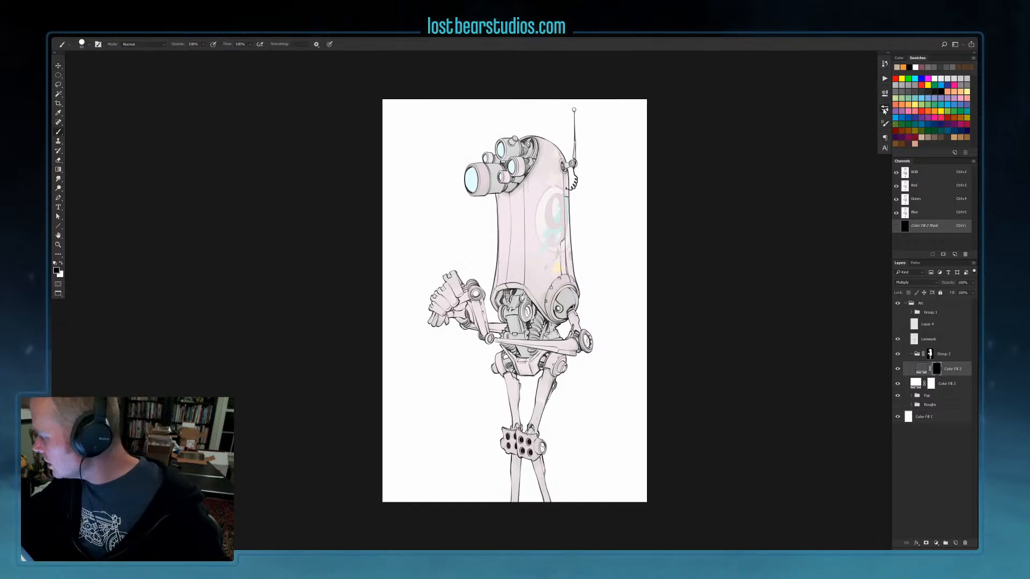
click(885, 111)
click(789, 143)
click(864, 103)
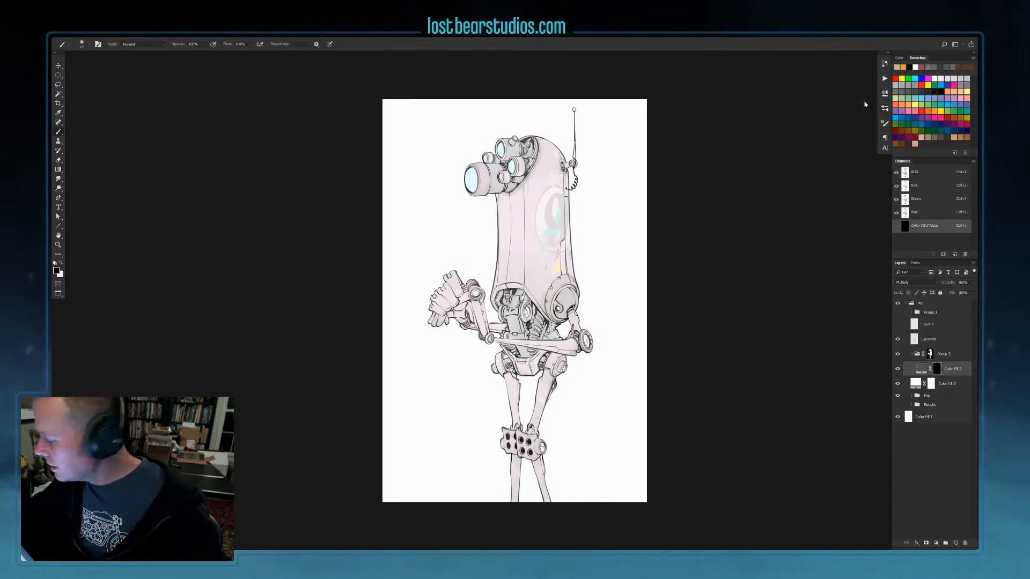
Paint white on the shadow mask with a large soft brush to shade the robot's lens cluster and the lens-side half of its body
key(bracketright)
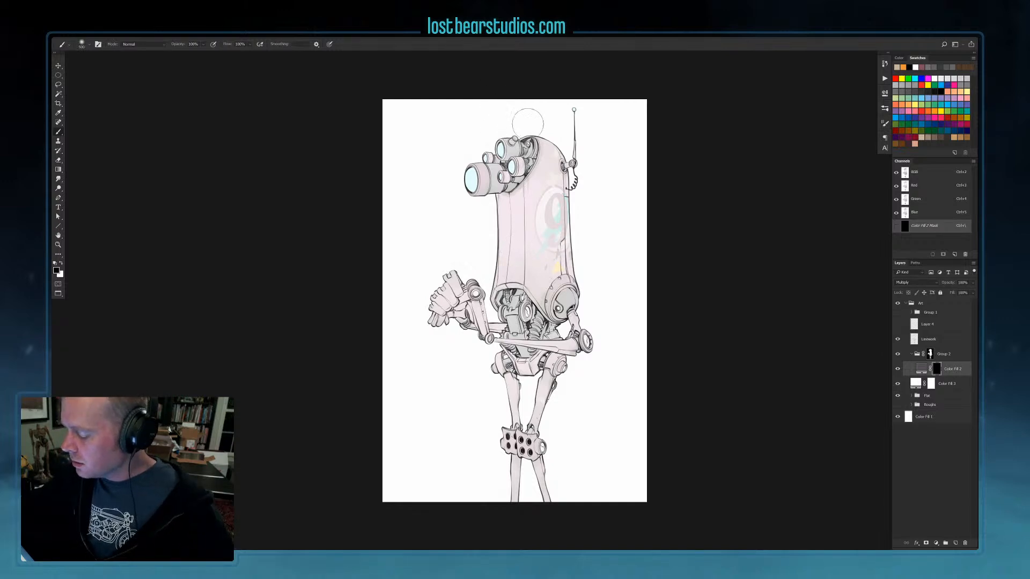
key(x)
key(bracketright)
key(bracketright)
mouse_move(509, 115)
mouse_down()
mouse_move(512, 300)
mouse_move(523, 225)
mouse_move(525, 300)
mouse_up()
drag(504, 142, 502, 316)
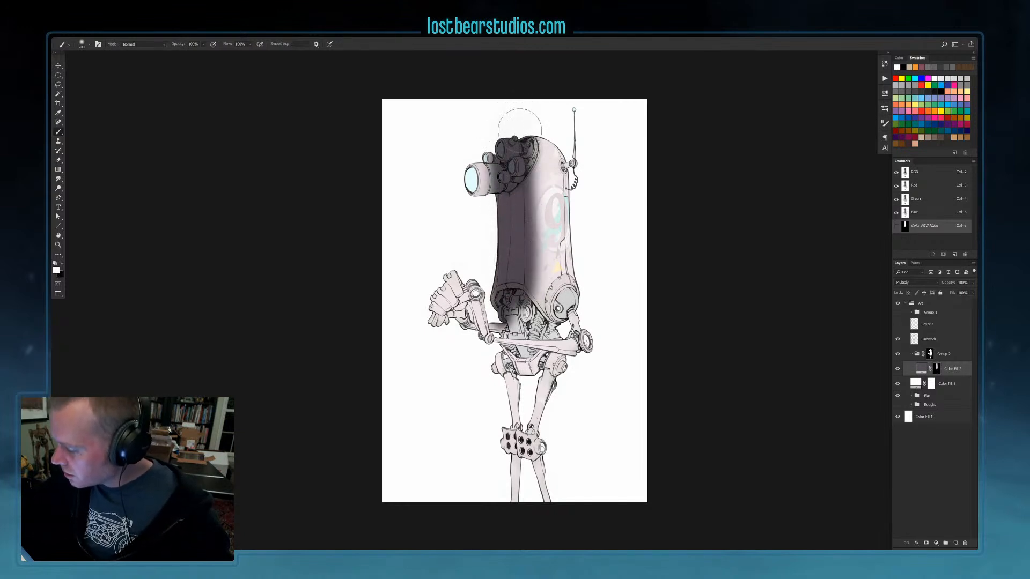
mouse_move(524, 143)
mouse_down()
mouse_move(532, 236)
mouse_move(519, 271)
mouse_up()
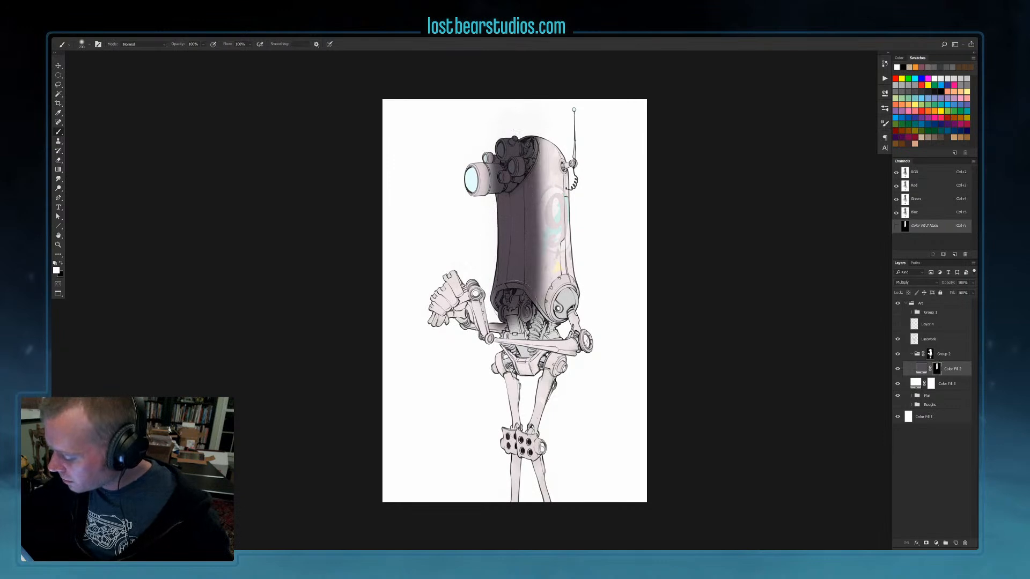
drag(472, 139, 483, 215)
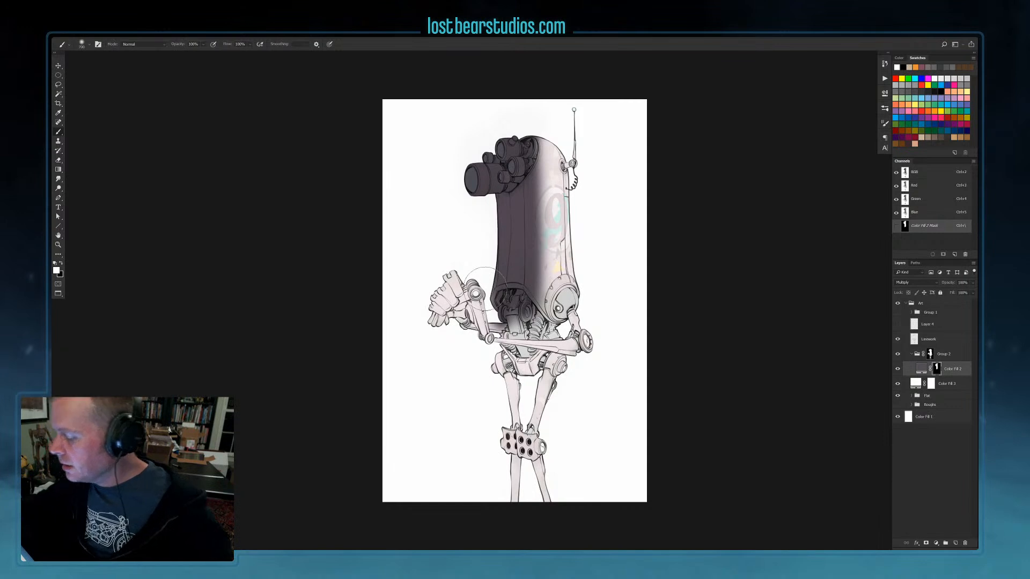
Paint a thinner soft shadow along the body's antenna-side edge with a smaller brush, cleaning it up with black
key(bracketleft)
key(bracketleft)
key(bracketleft)
key(bracketleft)
key(bracketleft)
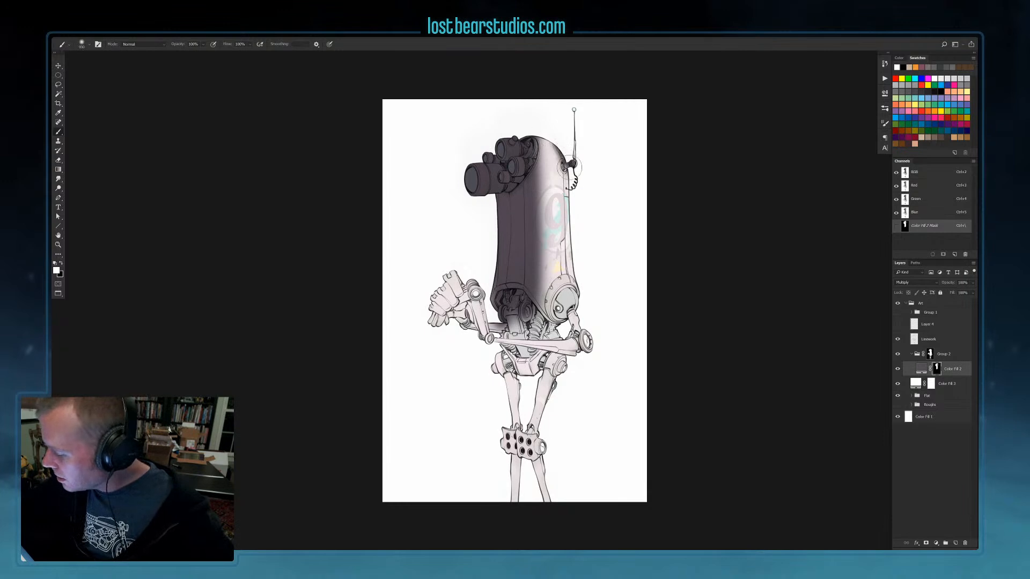
key(x)
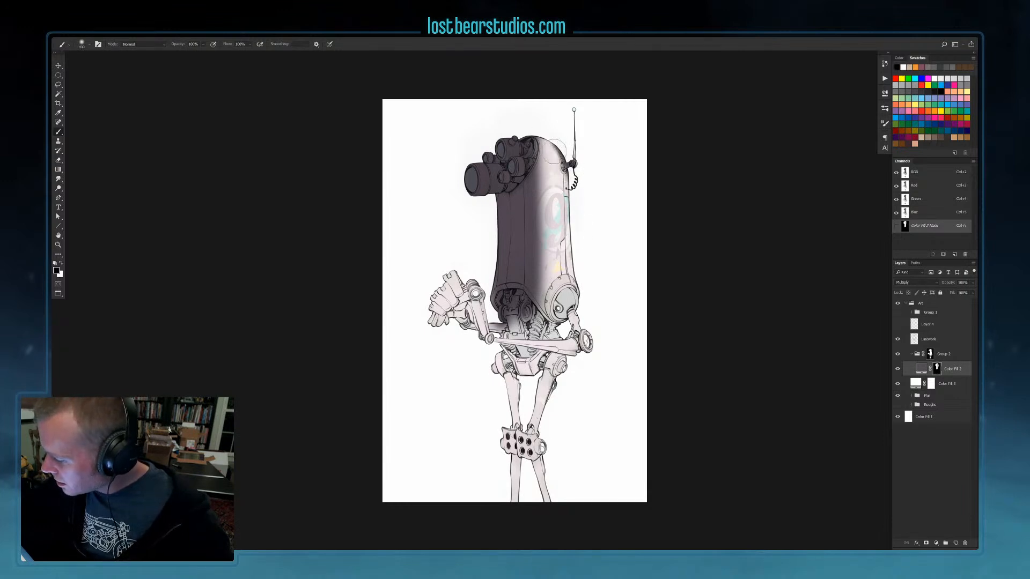
key(x)
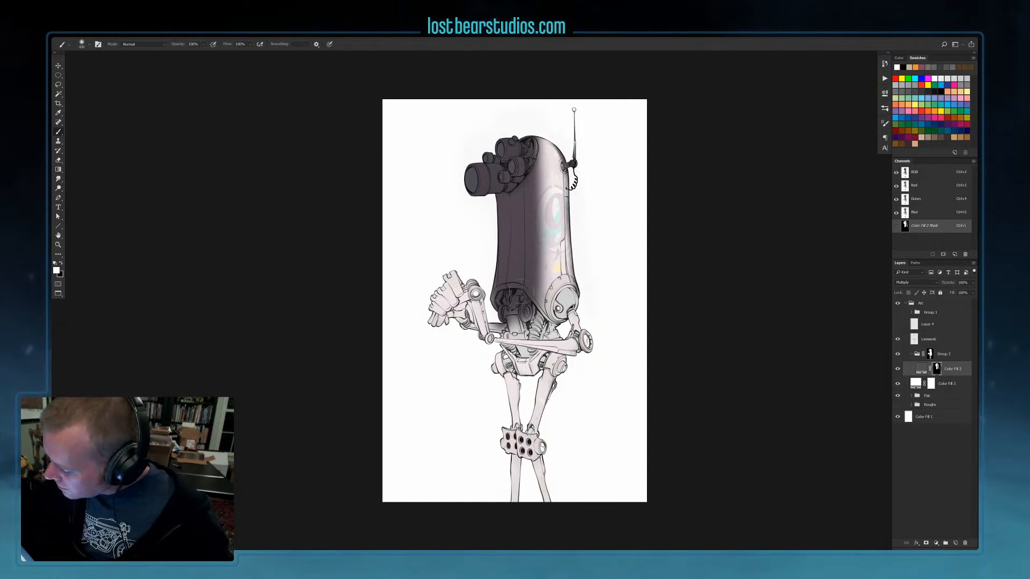
Lasso the round shoulder housing at the body's lower corner and paint soft shadow around it on the mask
key(bracketleft)
key(bracketleft)
key(bracketleft)
key(bracketleft)
key(bracketleft)
key(bracketleft)
key(bracketleft)
key(bracketleft)
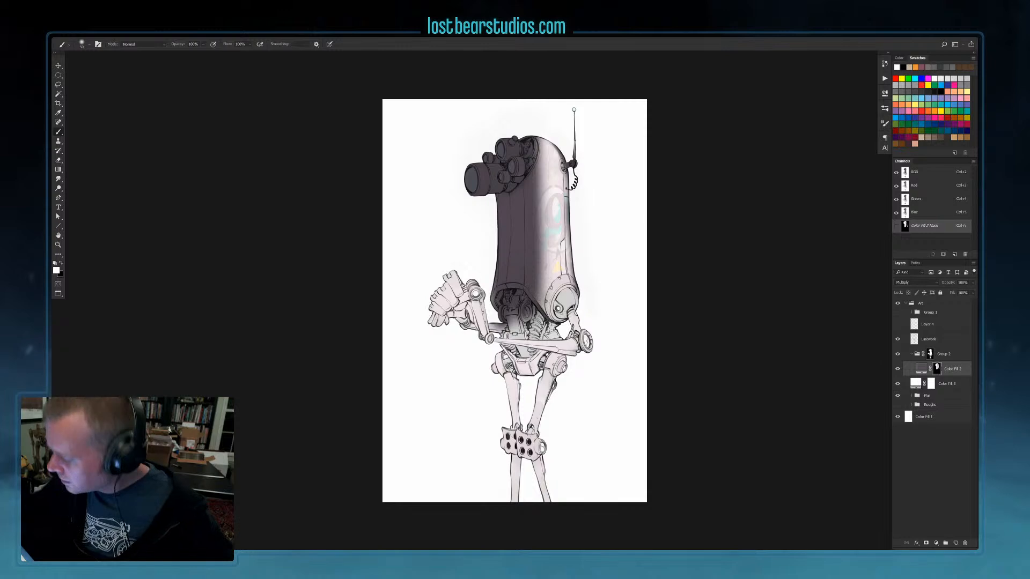
click(60, 80)
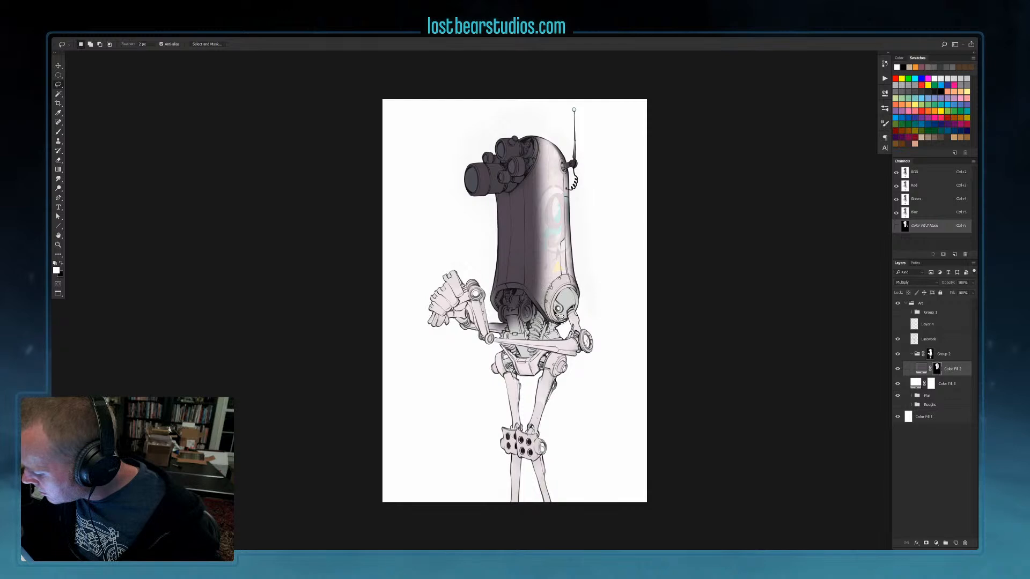
mouse_move(577, 297)
mouse_down()
mouse_move(577, 281)
mouse_move(555, 307)
mouse_move(562, 318)
mouse_move(559, 279)
mouse_up()
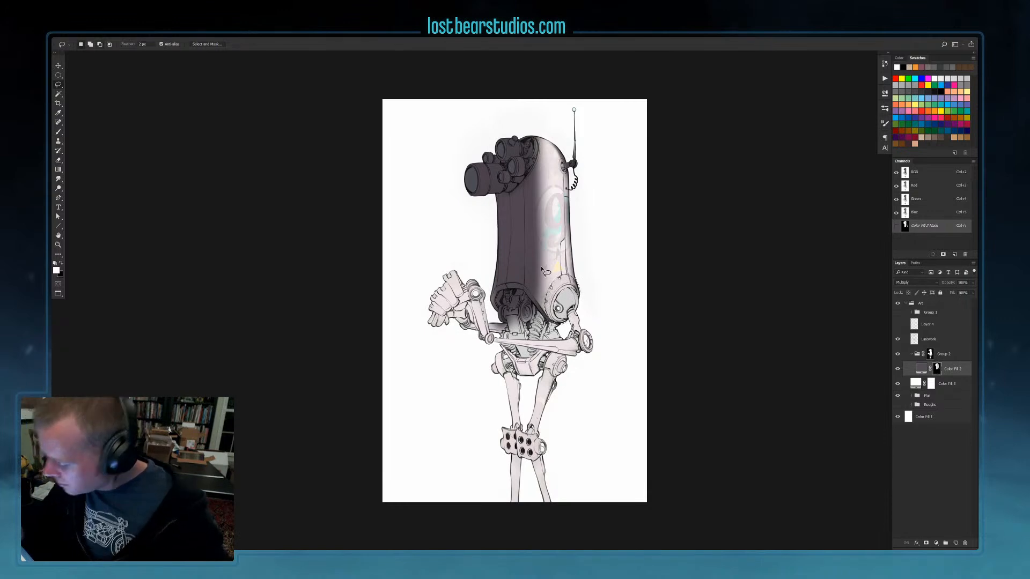
key(b)
key(bracketright)
key(bracketright)
key(bracketright)
key(bracketright)
key(bracketright)
key(bracketright)
key(bracketright)
key(bracketright)
key(bracketright)
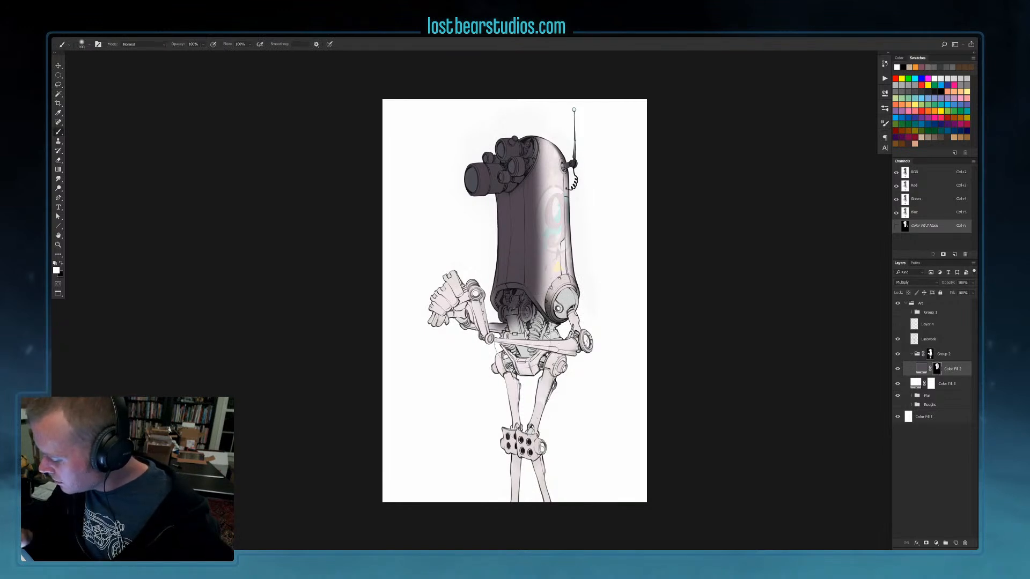
Refine the shadow around the shoulder housing with a much smaller brush
key(bracketleft)
key(bracketleft)
key(bracketleft)
key(bracketleft)
key(bracketleft)
key(bracketleft)
key(bracketleft)
key(bracketleft)
key(bracketleft)
key(bracketleft)
key(bracketleft)
key(bracketleft)
key(bracketleft)
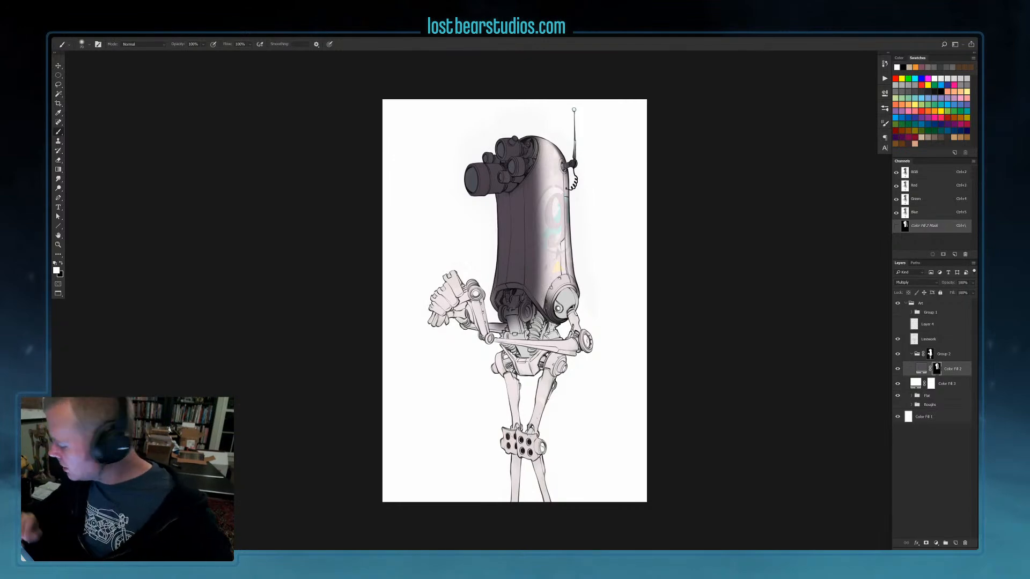
Lasso the shoulder dome, paint shadow around its rim, and restore its highlight with black
key(l)
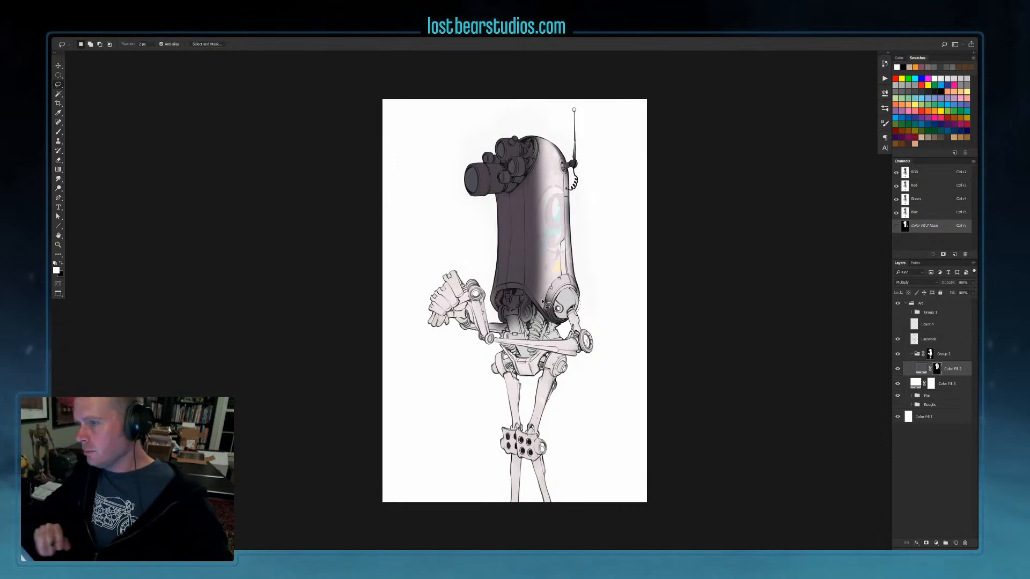
key(b)
mouse_move(566, 298)
mouse_down()
mouse_move(577, 295)
mouse_move(567, 295)
mouse_up()
key(x)
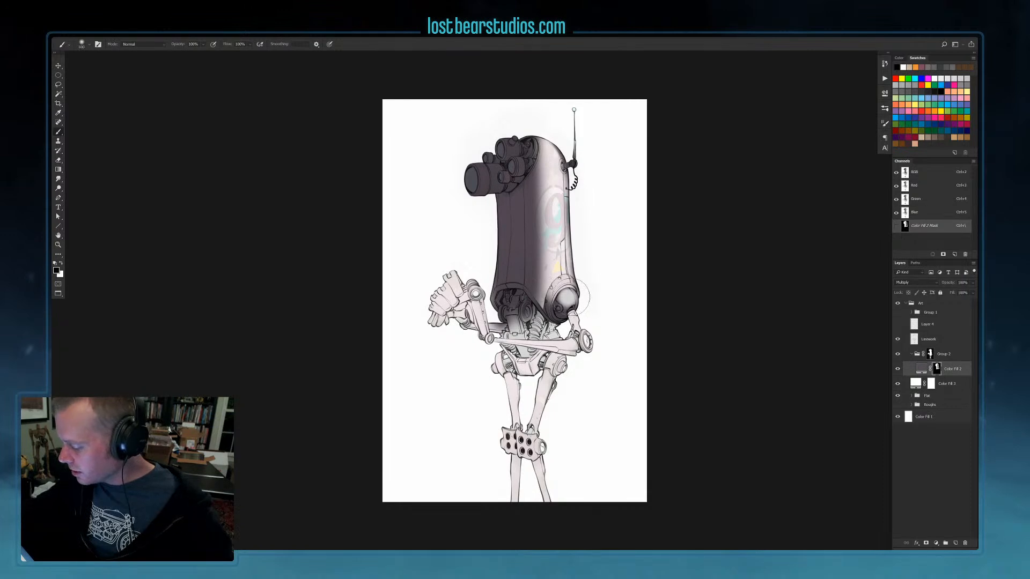
key(x)
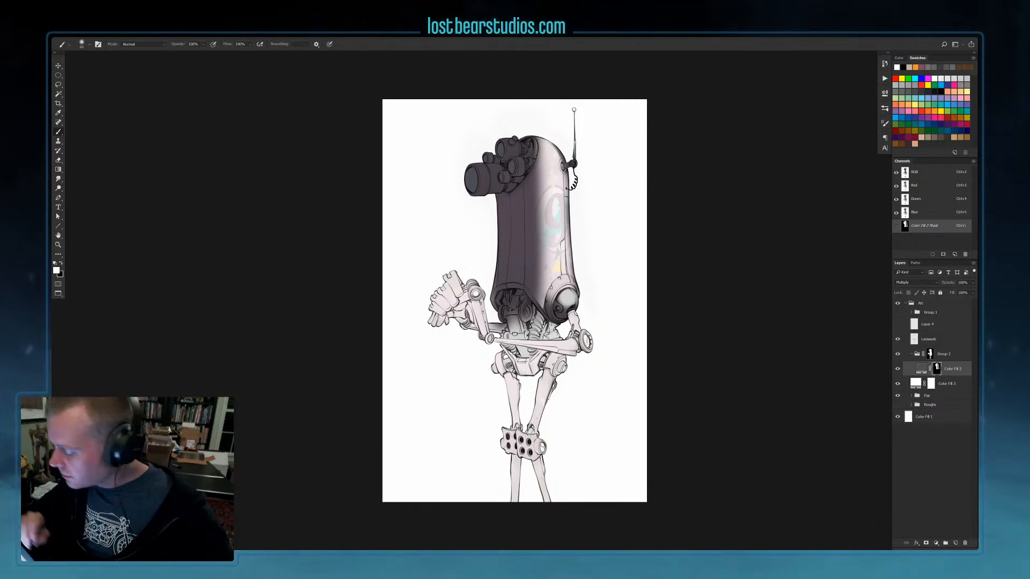
Lasso the area around the small bolt on the shoulder dome and deepen its shadow with a large soft brush
key(ctrl+plus)
drag(747, 289, 660, 328)
key(ctrl+plus)
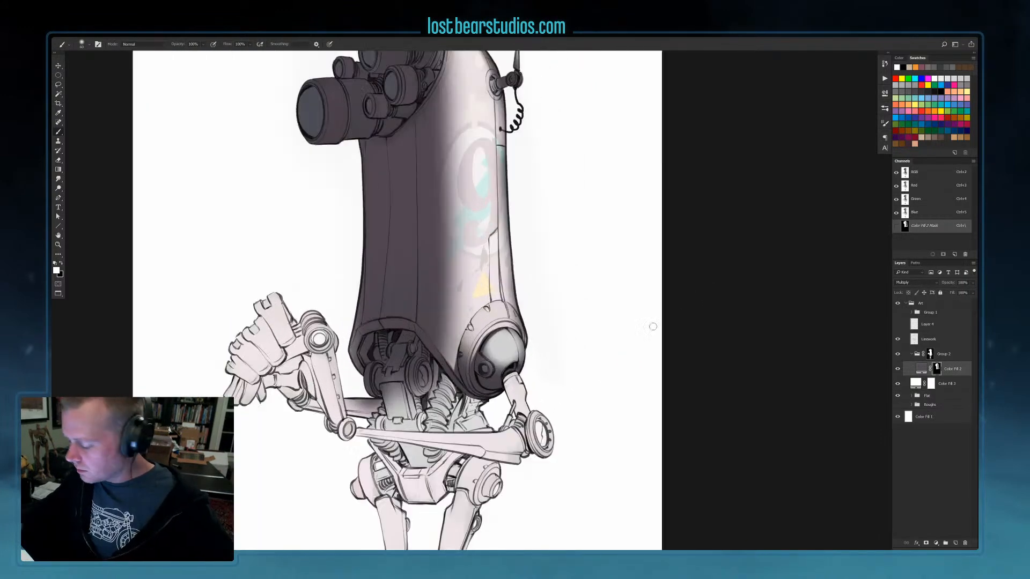
drag(594, 384, 602, 359)
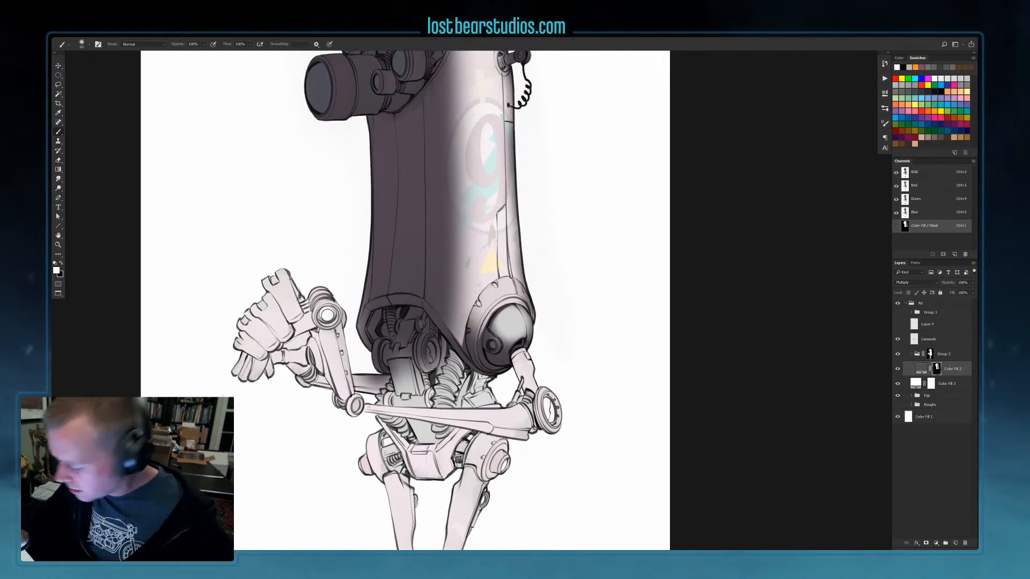
key(l)
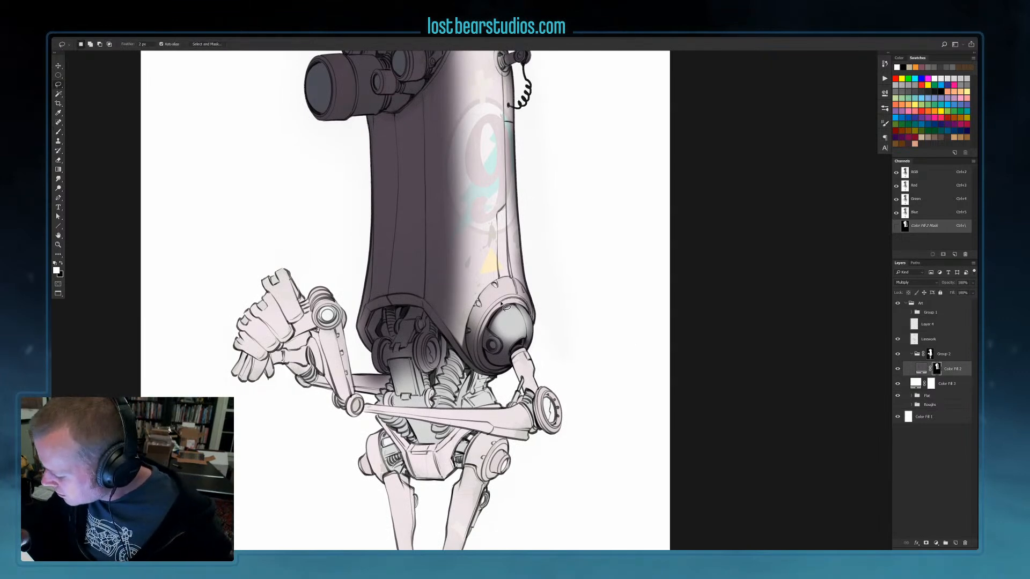
mouse_move(482, 355)
mouse_down()
mouse_move(496, 314)
mouse_move(507, 307)
mouse_move(531, 319)
mouse_move(516, 305)
mouse_move(501, 327)
mouse_up()
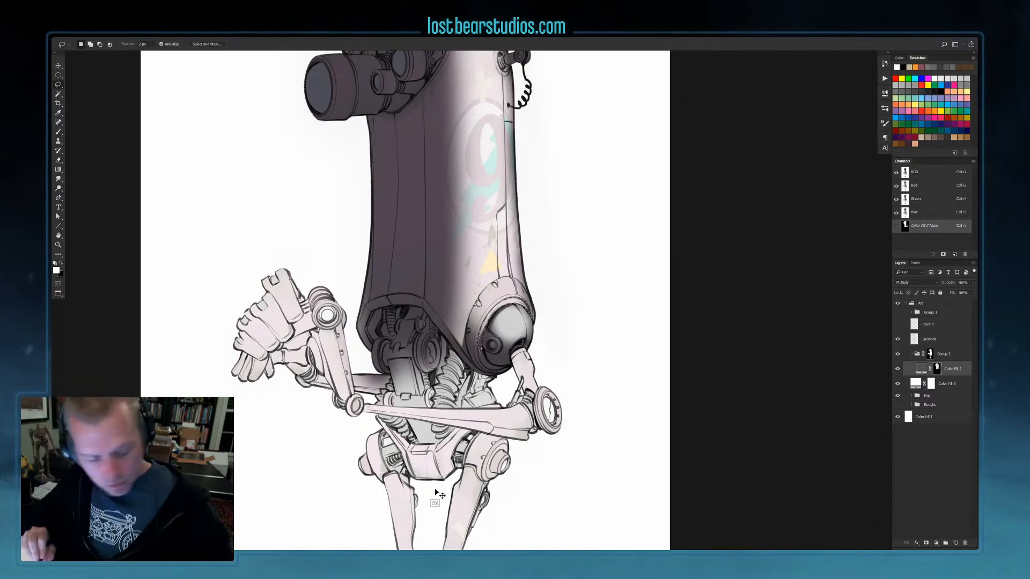
key(b)
key(bracketright)
key(bracketright)
key(bracketright)
key(bracketright)
key(bracketright)
key(bracketright)
key(bracketright)
mouse_move(509, 241)
mouse_down()
mouse_move(473, 267)
mouse_move(459, 238)
mouse_move(458, 287)
mouse_up()
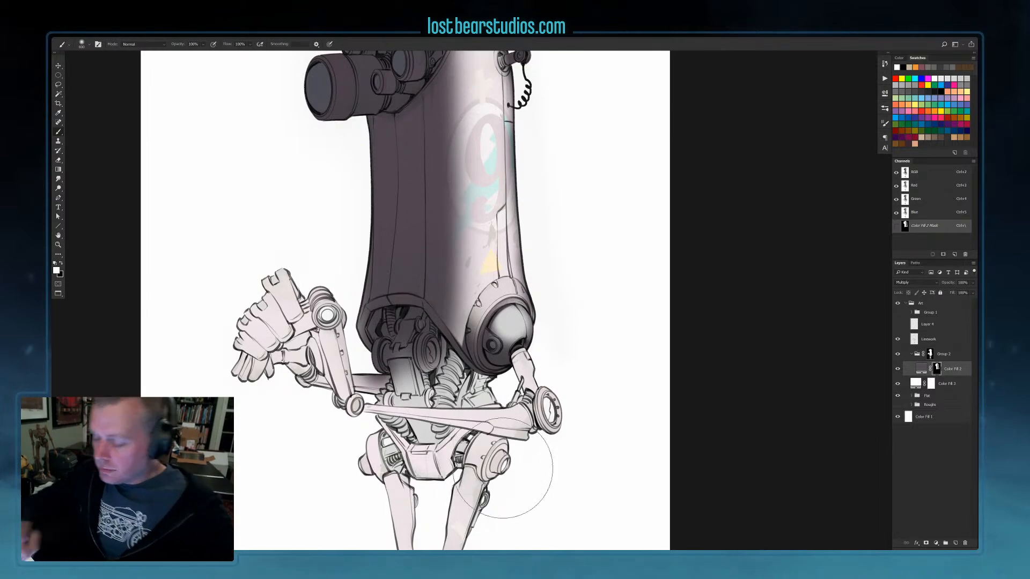
Lasso the small round bolt on the shoulder dome and model it with white shadow strokes and black highlight strokes
key(bracketleft)
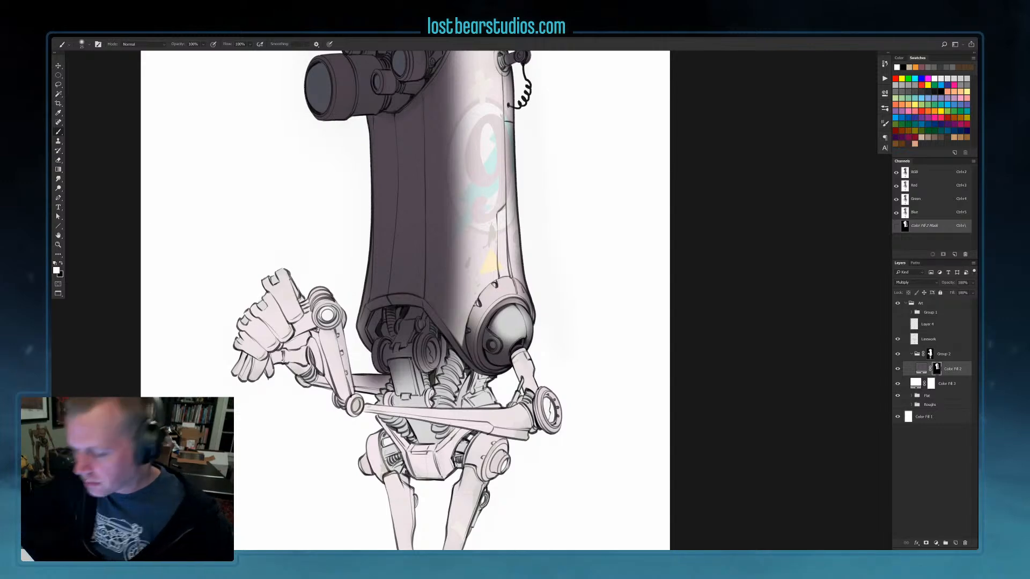
key(l)
mouse_move(488, 342)
mouse_down()
mouse_move(501, 350)
mouse_move(493, 356)
mouse_move(488, 342)
mouse_up()
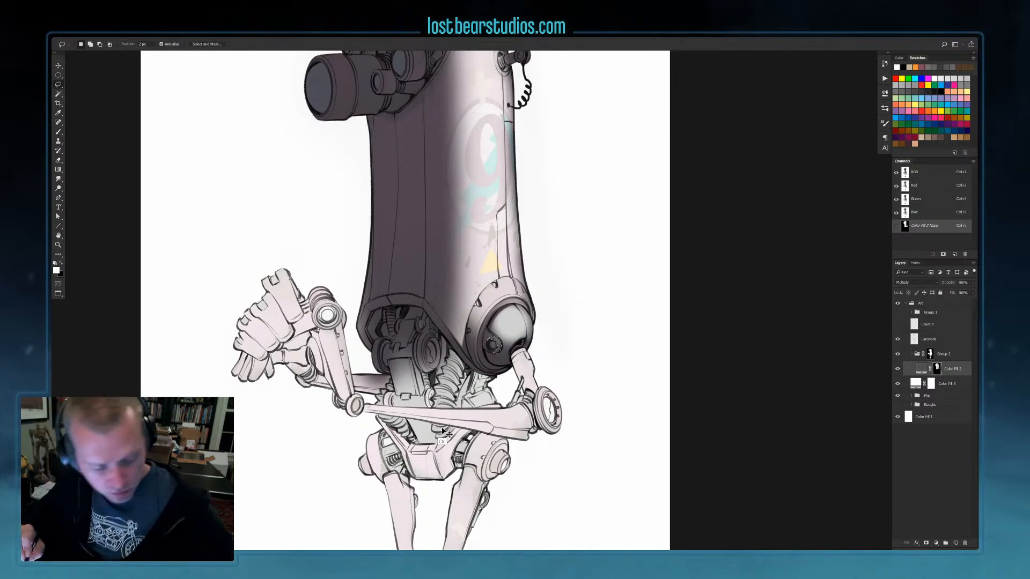
key(b)
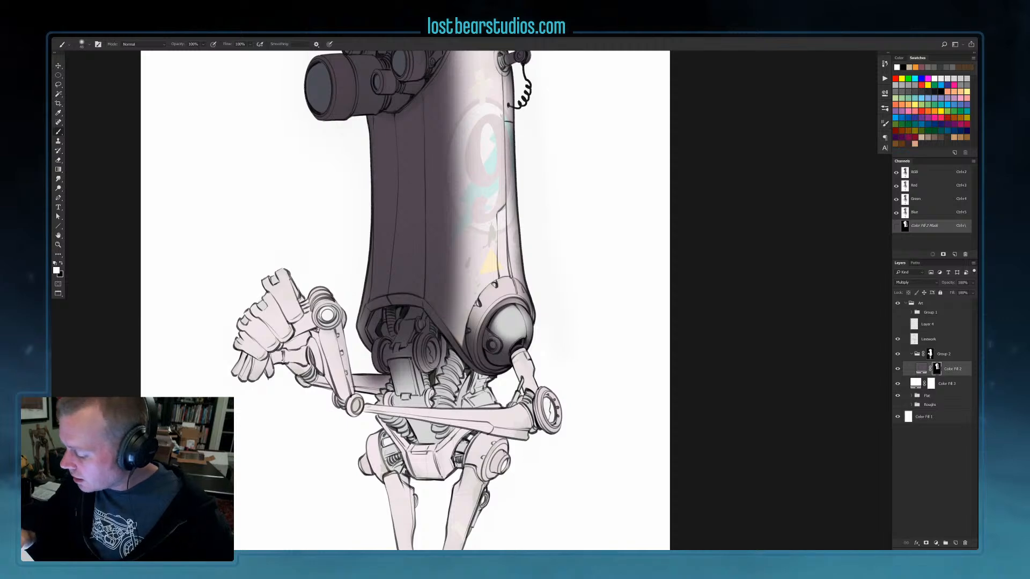
key(x)
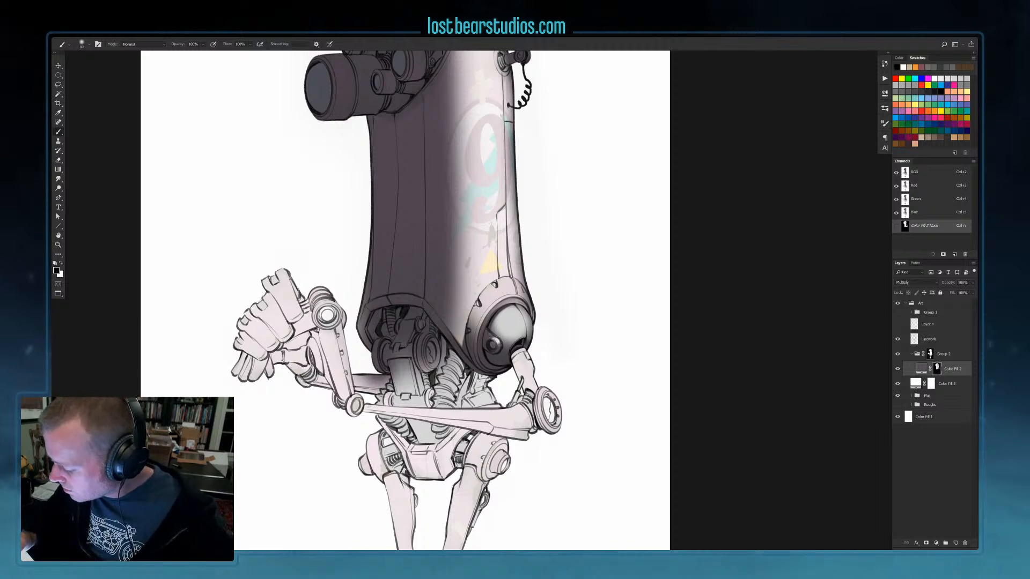
key(bracketright)
key(bracketright)
key(bracketright)
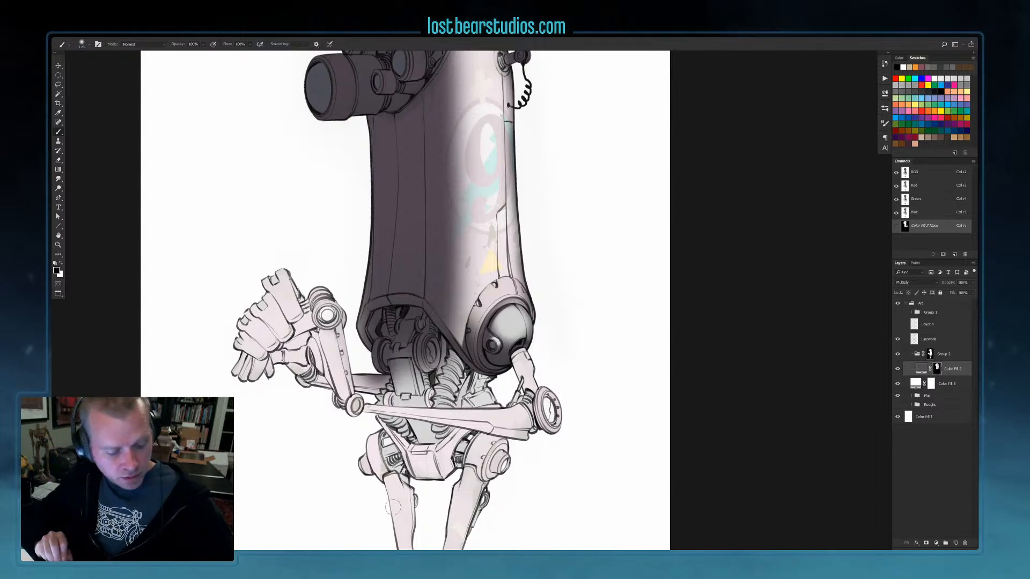
key(bracketleft)
key(bracketleft)
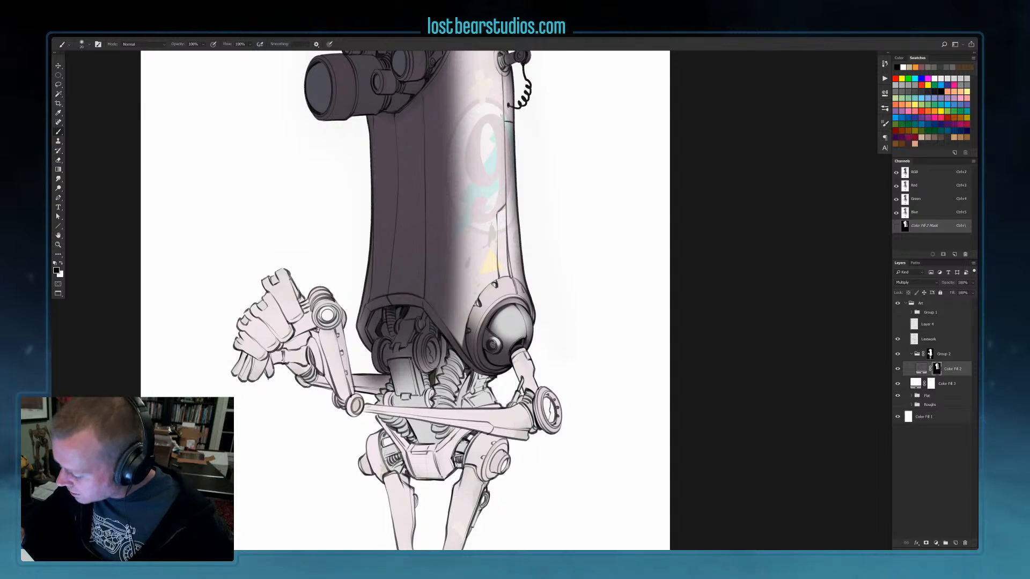
key(x)
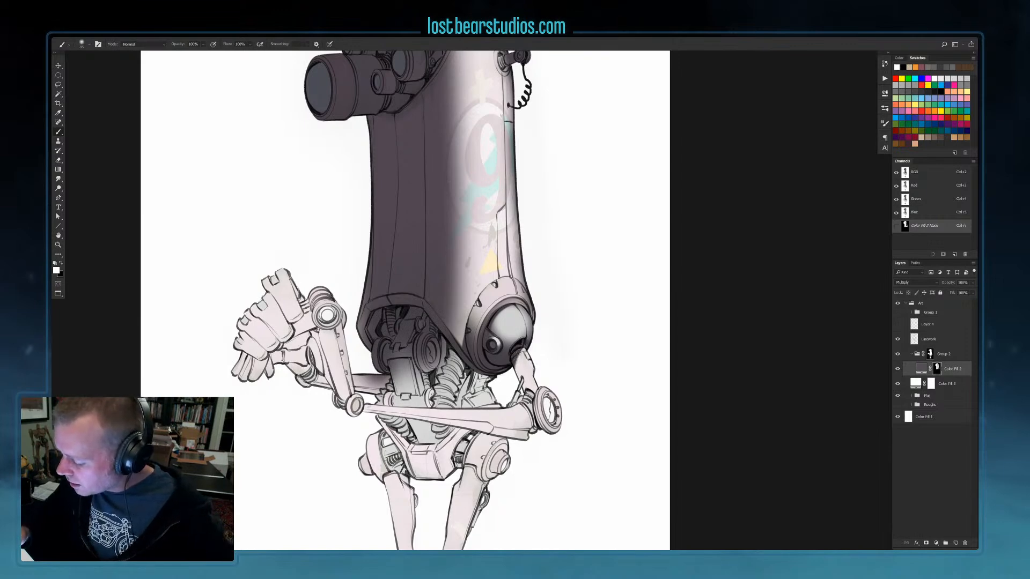
Lasso the upper arm link just below the shoulder dome and paint soft shadow on it with an enlarged brush
click(59, 85)
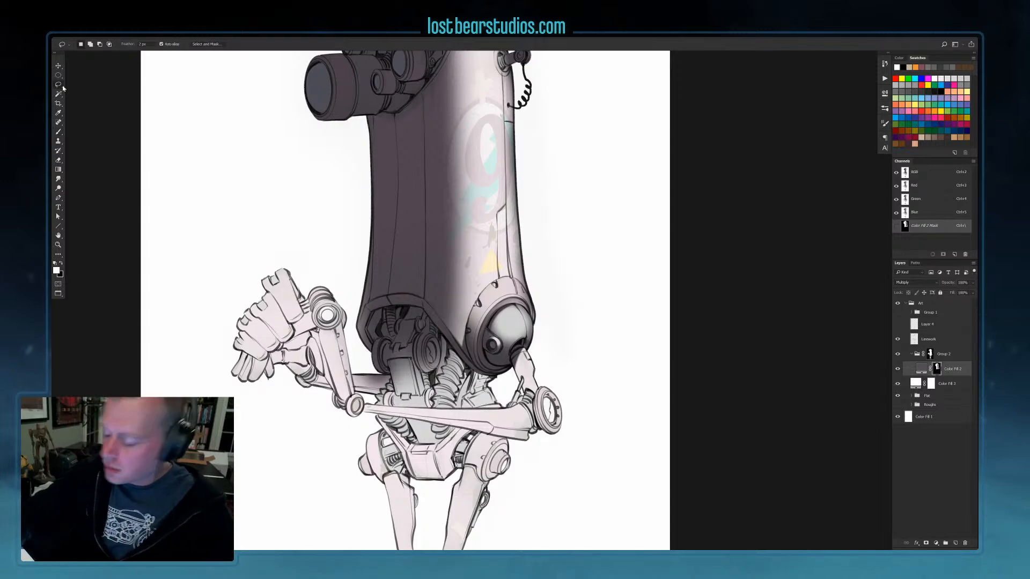
mouse_move(513, 372)
mouse_down()
mouse_move(529, 400)
mouse_move(541, 399)
mouse_move(533, 350)
mouse_up()
key(ctrl+d)
key(b)
key(bracketright)
key(bracketright)
key(bracketright)
key(bracketright)
key(bracketright)
drag(516, 358, 527, 393)
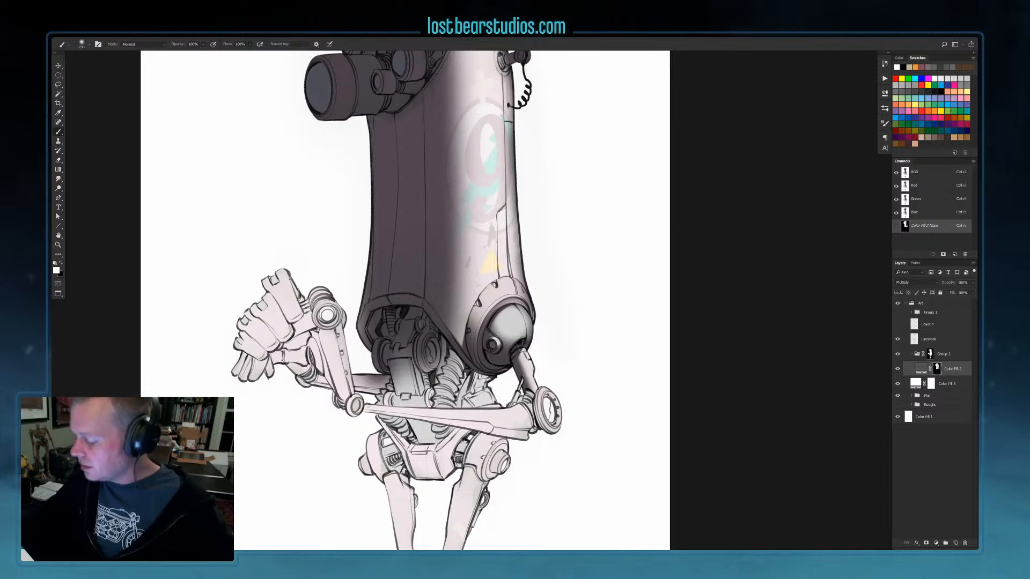
key(bracketleft)
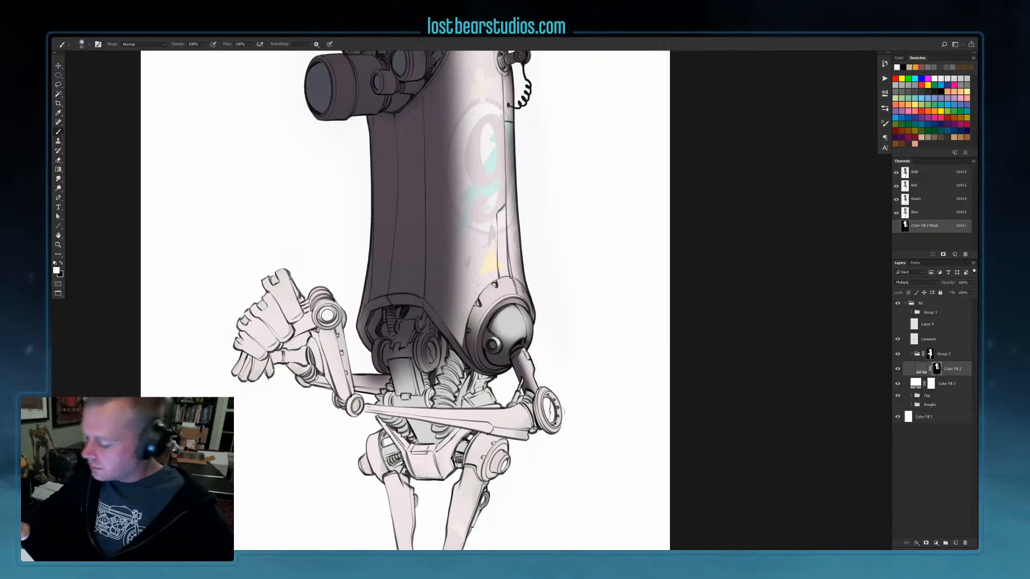
Lasso the upper lens barrel with its small knob on the robot's head and paint black highlights over its upper surfaces
scroll(583, 219, up, 5)
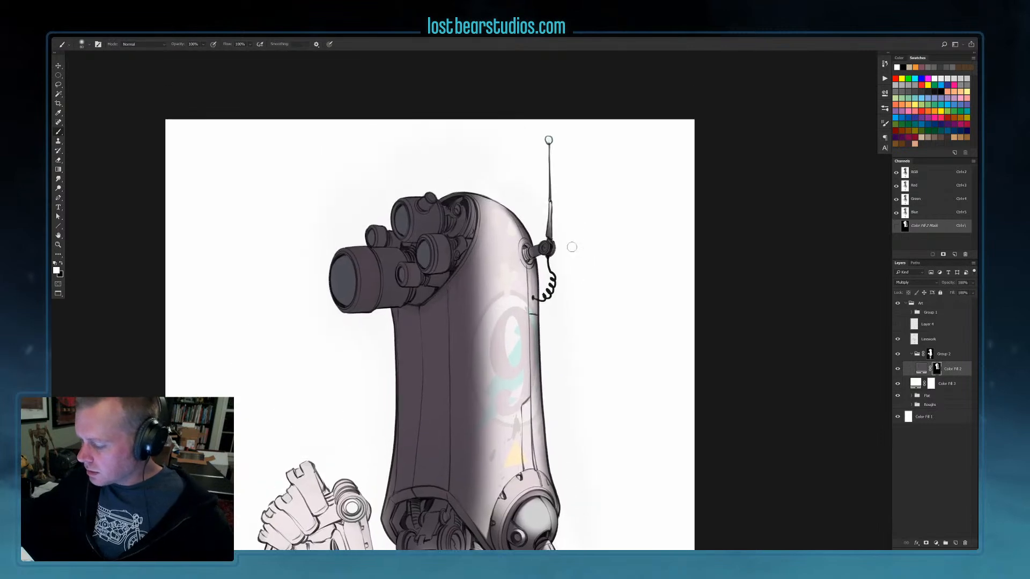
key(l)
drag(504, 242, 546, 314)
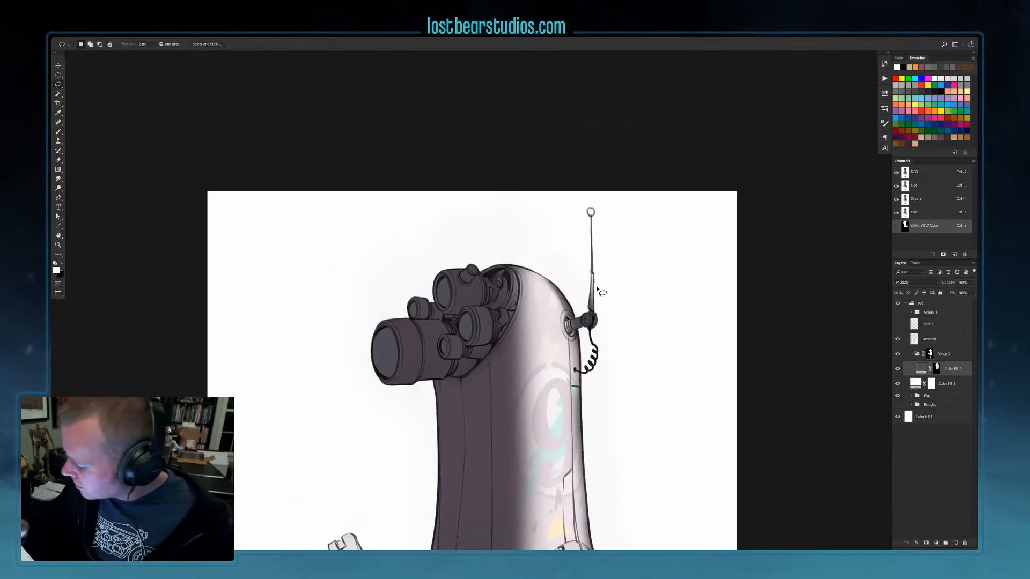
drag(610, 312, 604, 301)
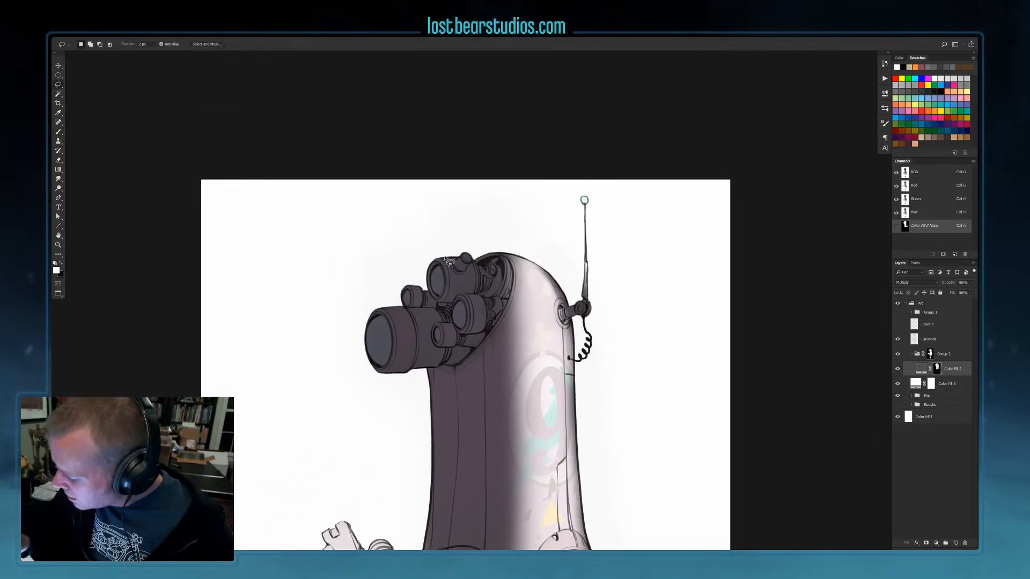
mouse_move(435, 262)
mouse_down()
mouse_move(448, 280)
mouse_move(442, 305)
mouse_move(484, 298)
mouse_move(470, 254)
mouse_move(434, 261)
mouse_up()
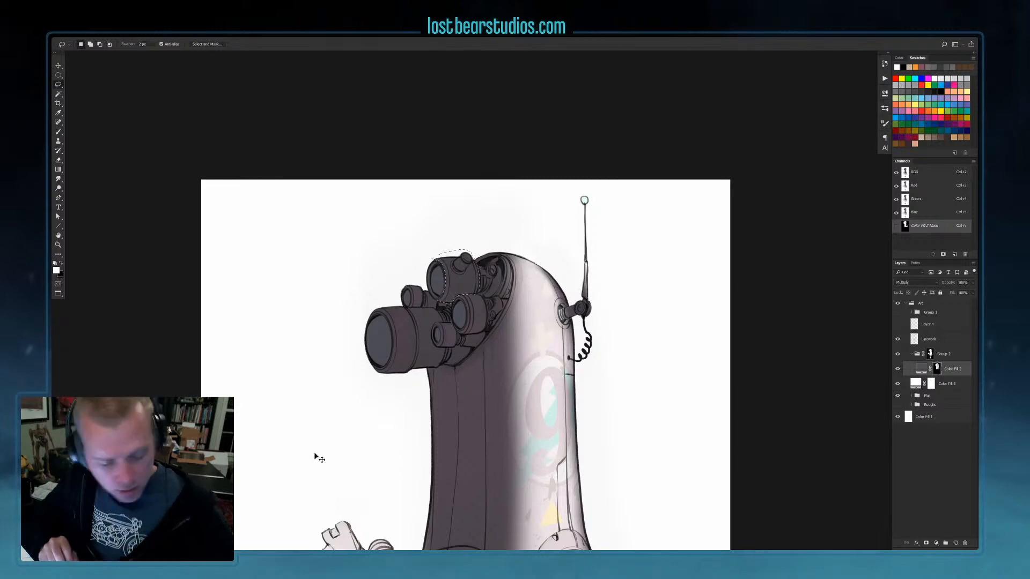
key(b)
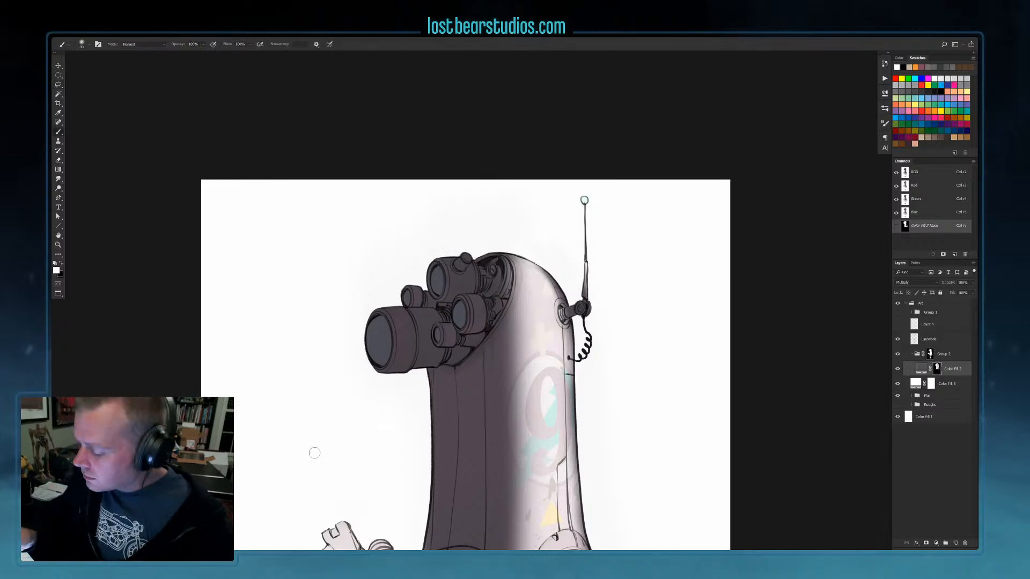
key(x)
drag(429, 253, 549, 233)
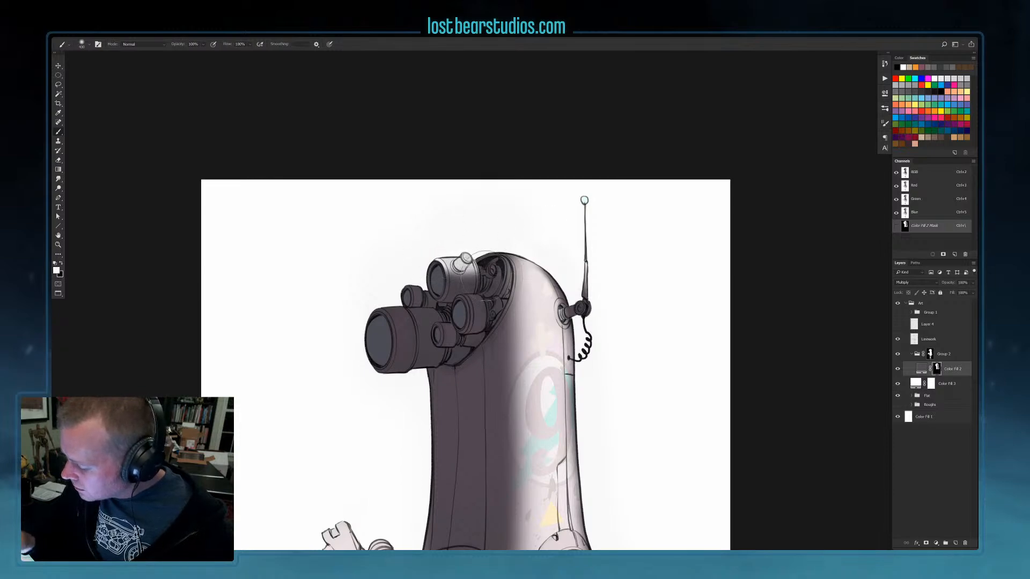
key(x)
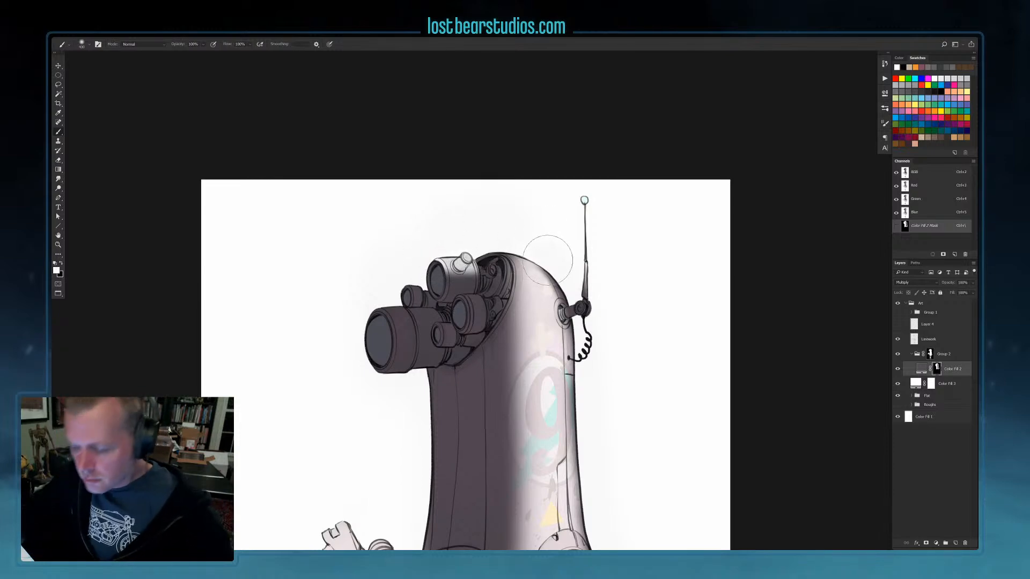
Lasso around the small knob on the upper lens barrel and add white shadow strokes there with a smaller brush
click(59, 84)
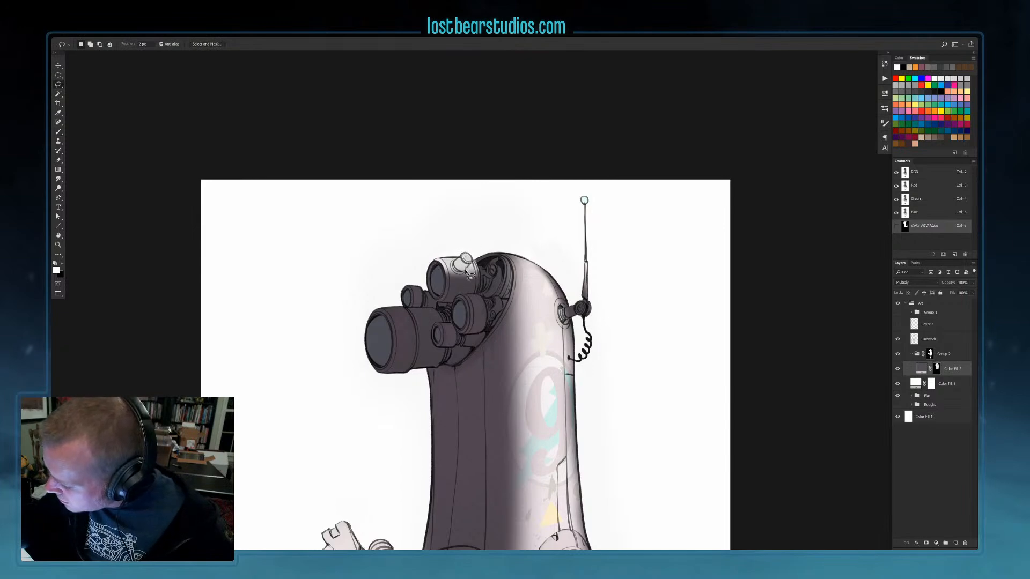
key(b)
key([)
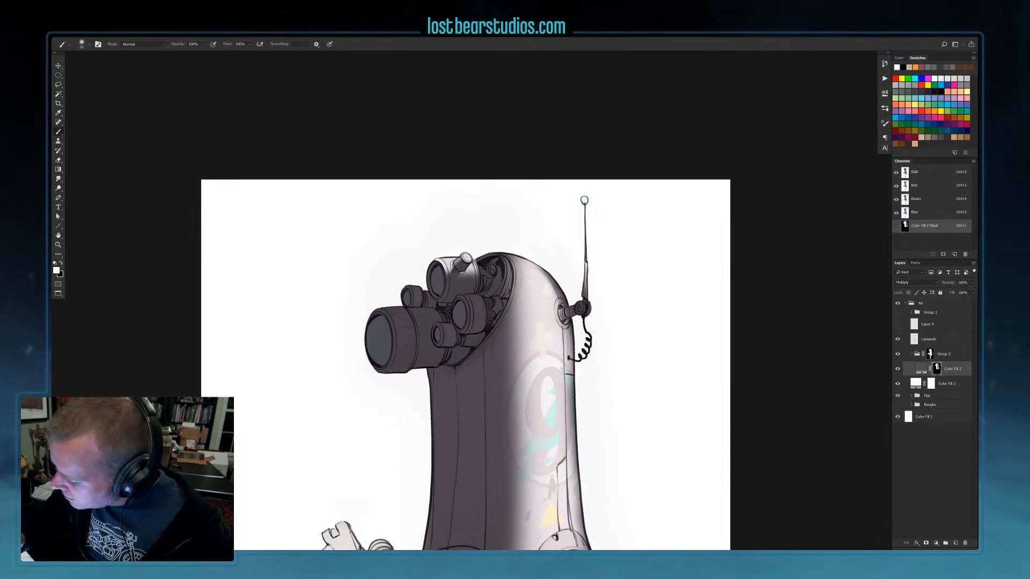
Lasso the middle lens barrel below the upper one and brush a soft black highlight across its top
key(l)
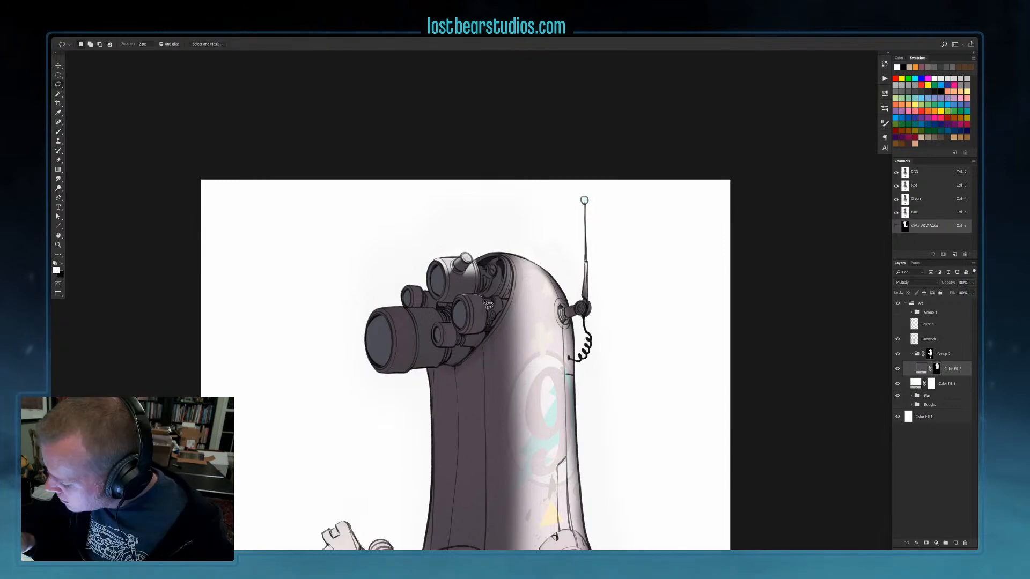
mouse_move(478, 334)
mouse_down()
mouse_move(463, 341)
mouse_move(473, 301)
mouse_move(475, 310)
mouse_up()
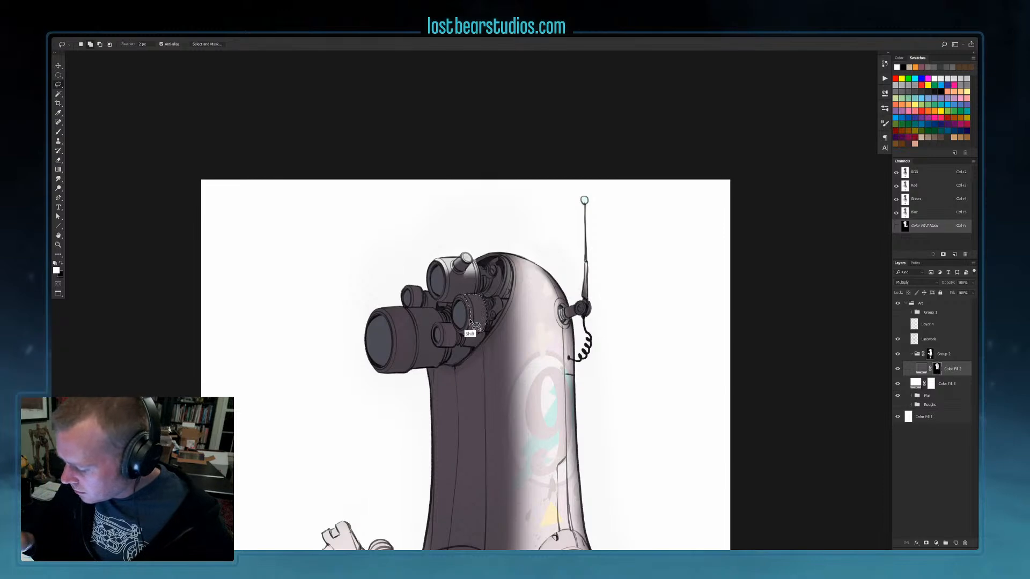
key(b)
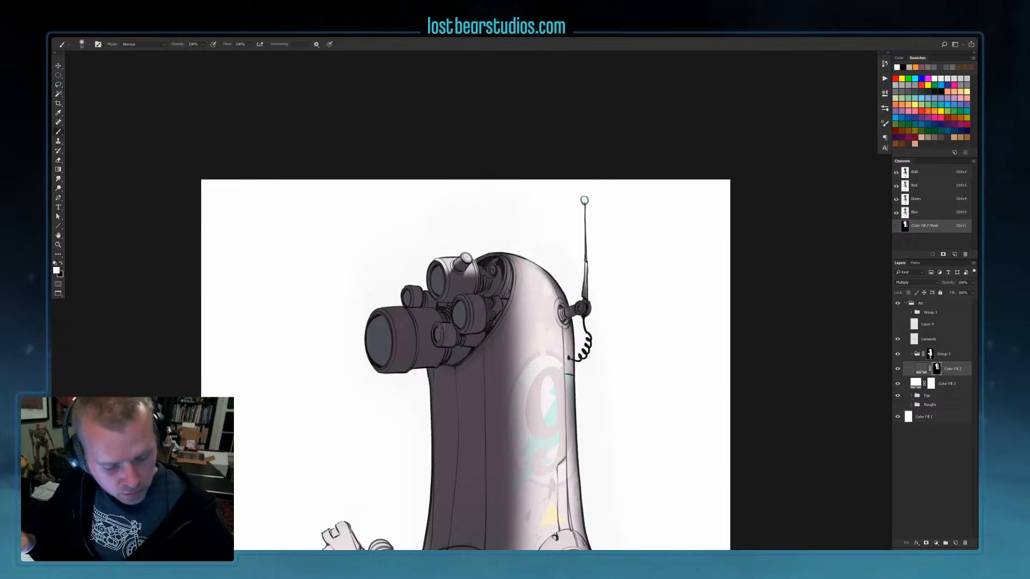
key(x)
key(bracketright)
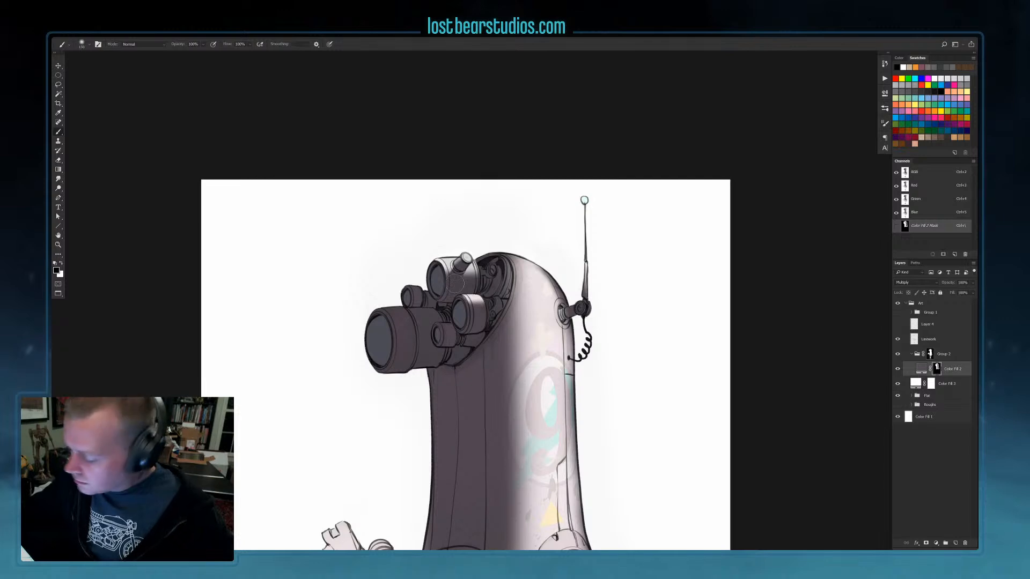
key(x)
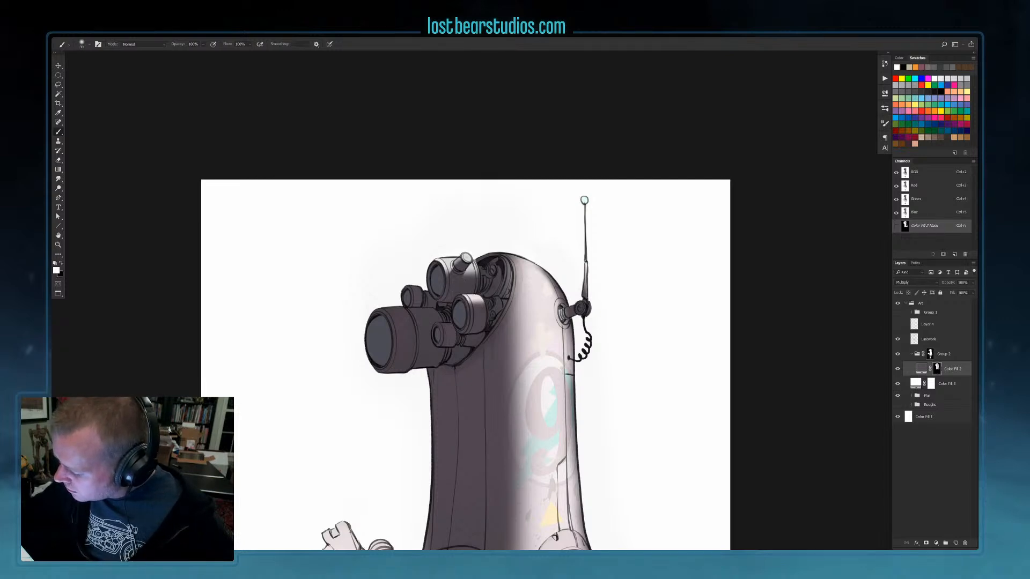
Lasso the small connector behind the middle lens barrel and lighten it with an enlarged soft black brush
key(l)
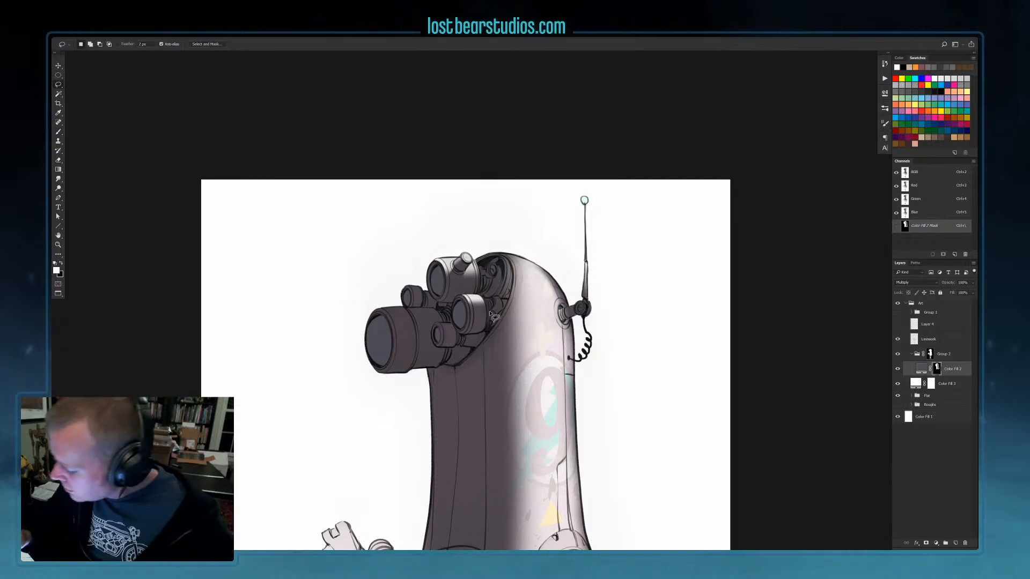
mouse_move(493, 306)
mouse_down()
mouse_move(500, 297)
mouse_move(493, 318)
mouse_move(494, 304)
mouse_up()
key(b)
key(bracketright)
key(bracketright)
key(bracketright)
key(bracketright)
key(bracketright)
key(bracketright)
key(bracketright)
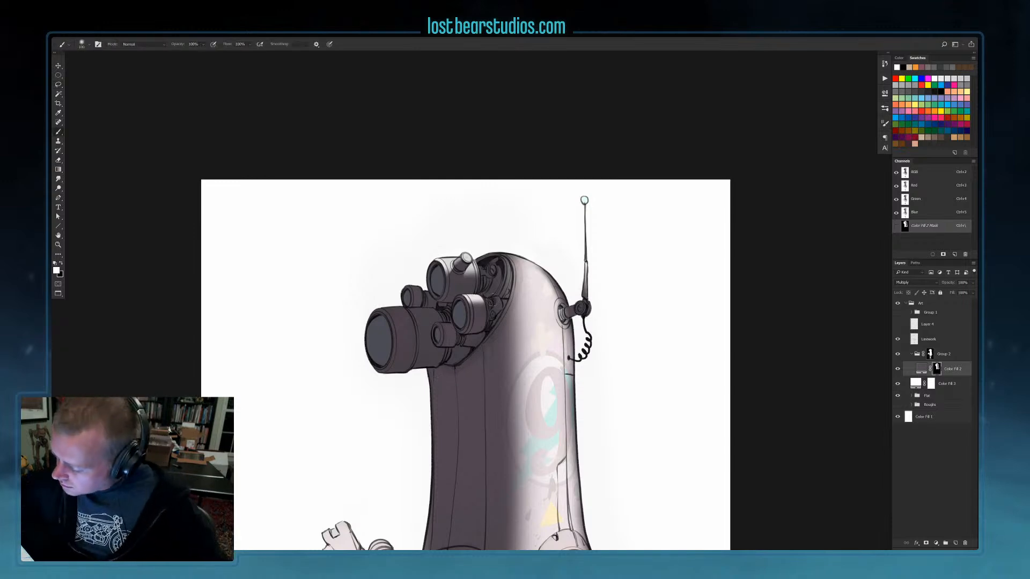
key(x)
click(497, 301)
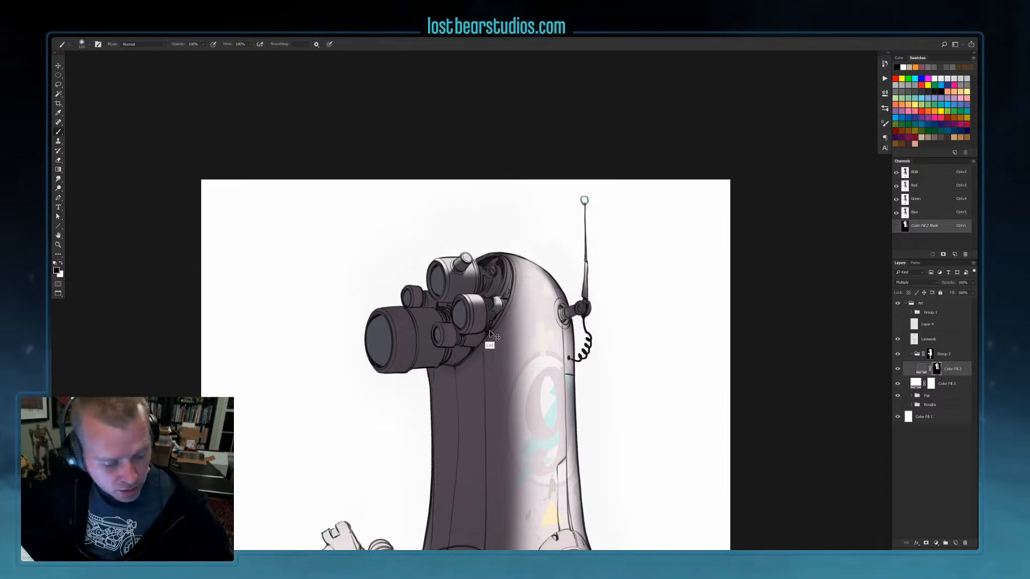
key(x)
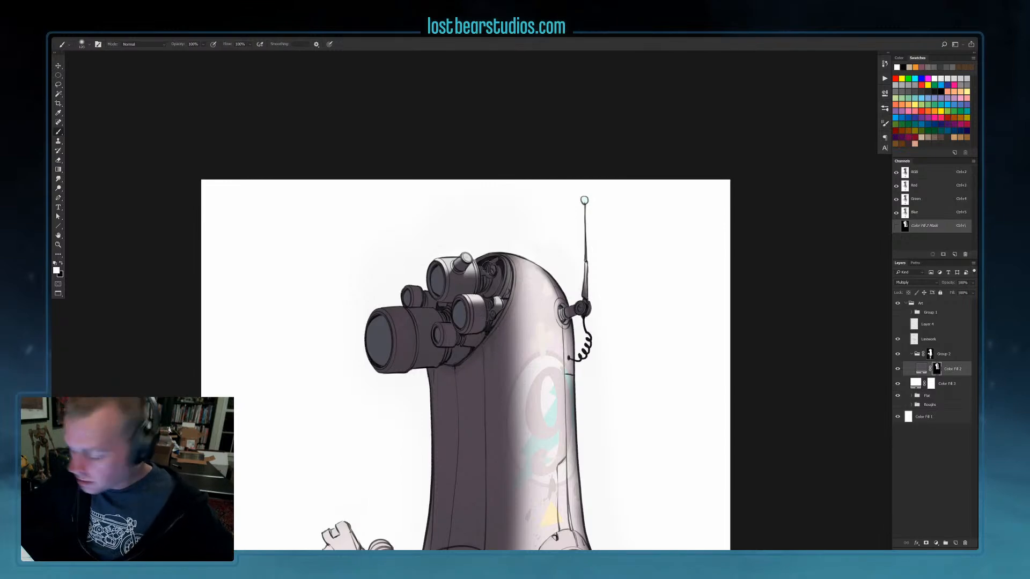
Lasso the small fittings between the middle lens barrel and the head opening and model them with black highlights and white shadows
click(59, 178)
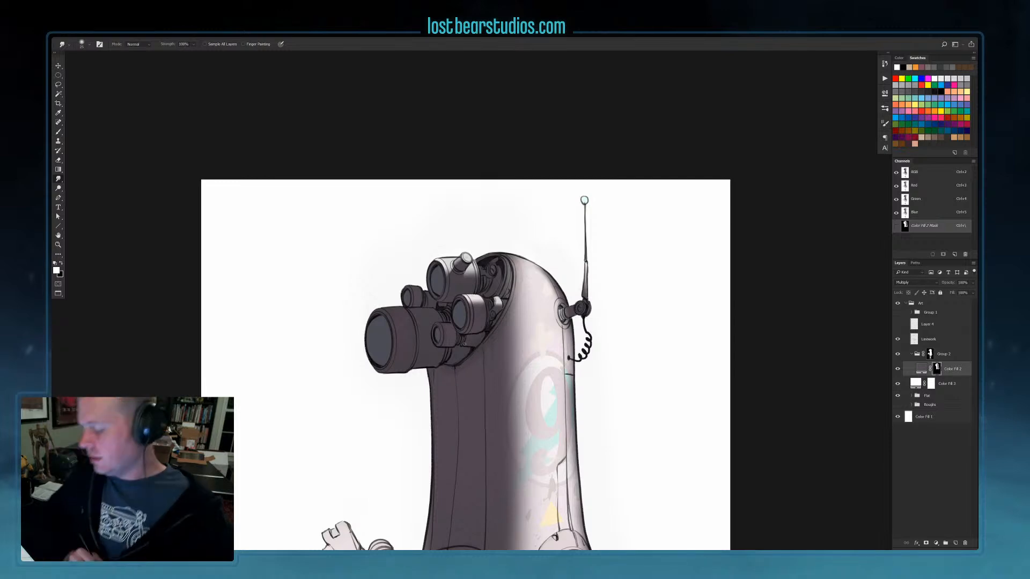
click(59, 85)
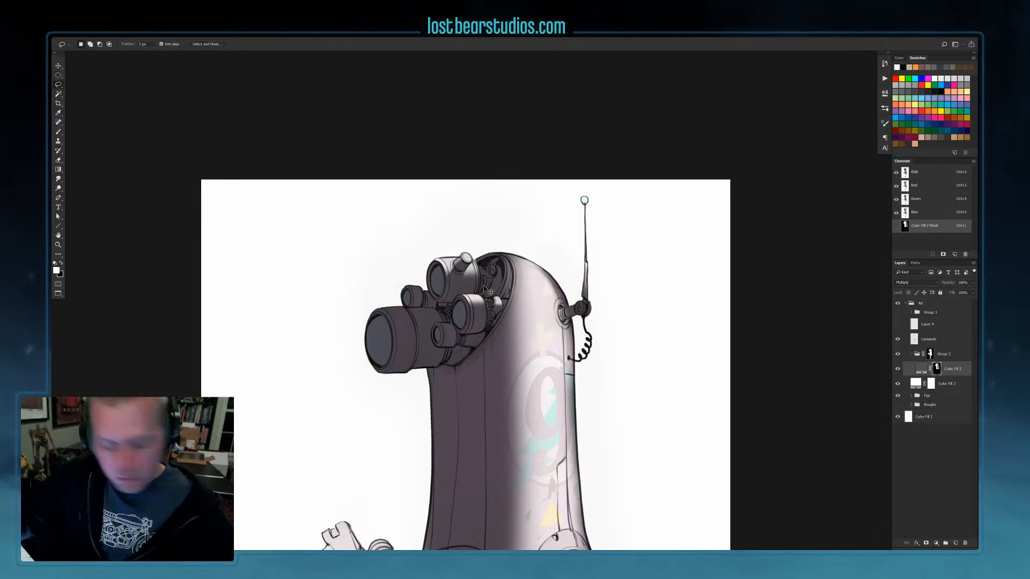
key(b)
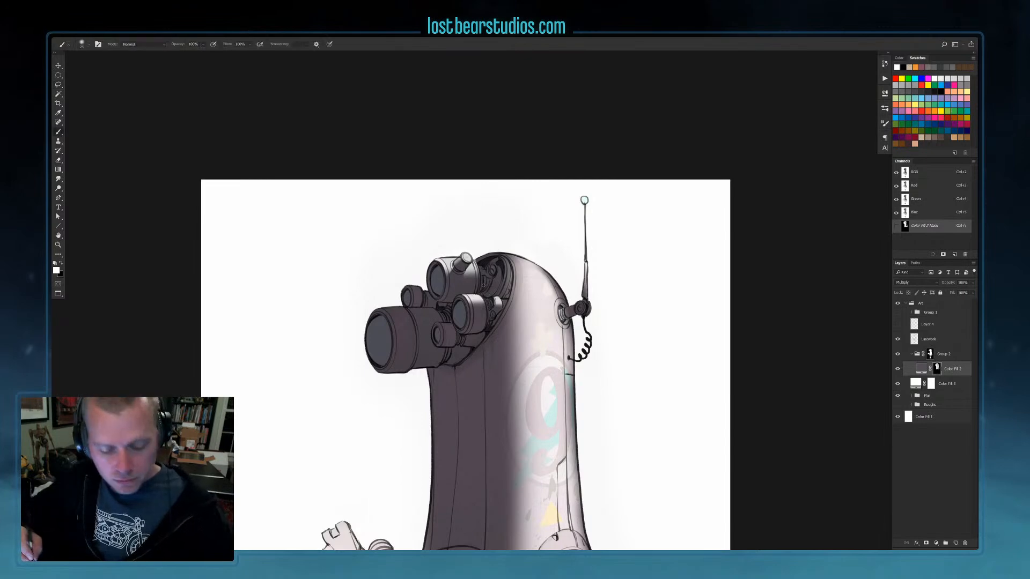
key(x)
key(l)
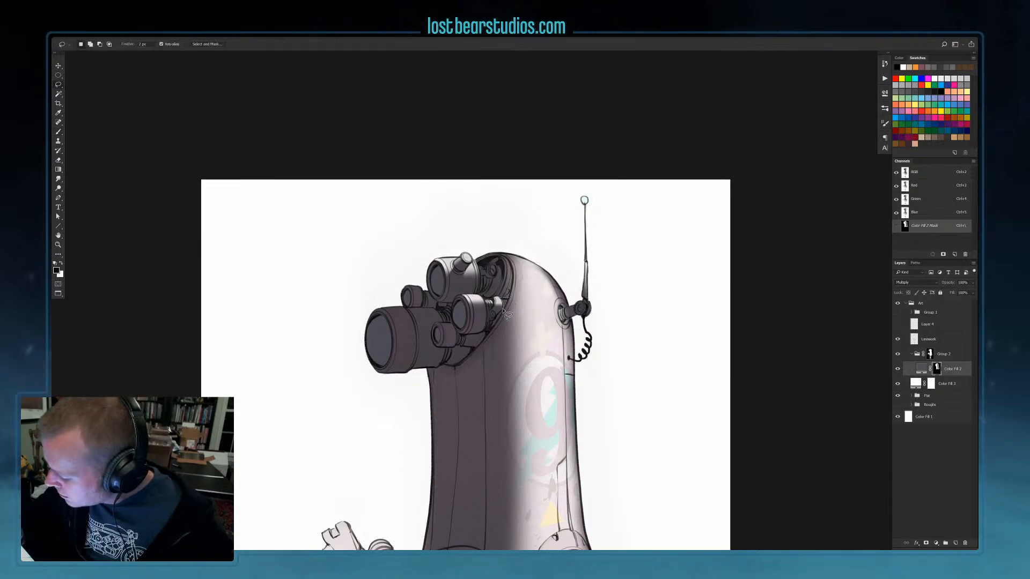
key(b)
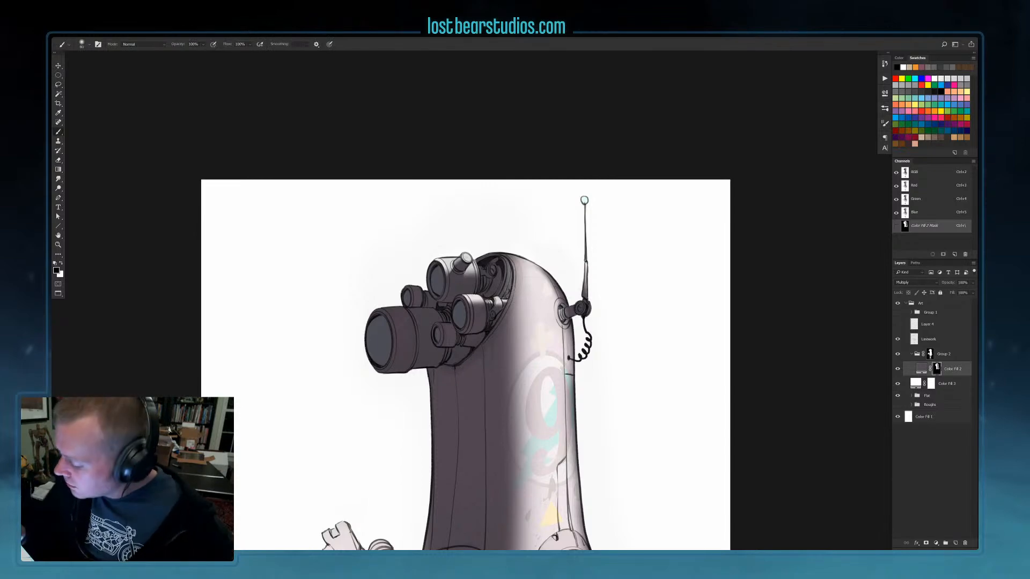
key(x)
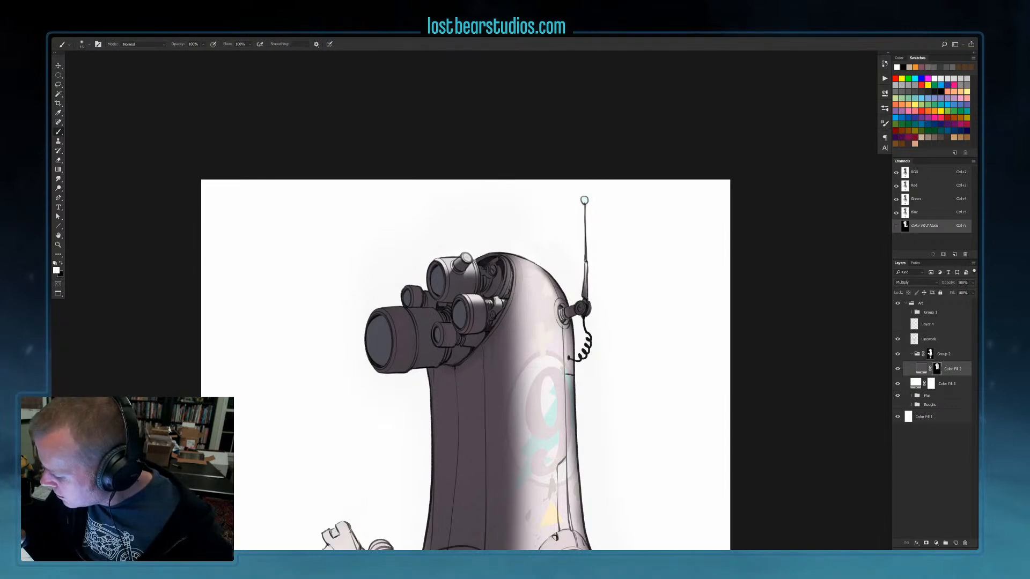
key(])
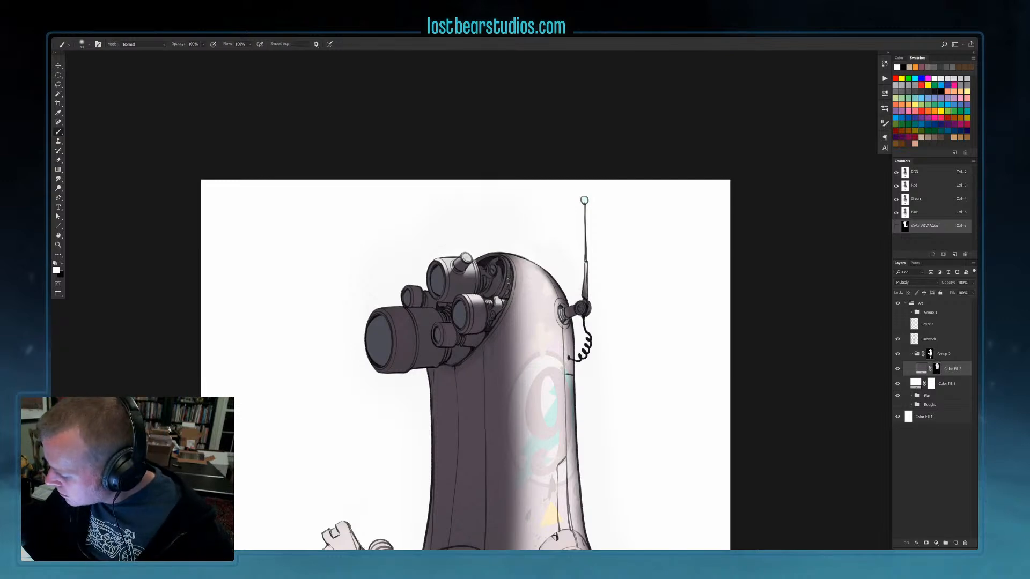
Lasso the small round fitting inside the top of the head opening and brush a black highlight onto it
key(l)
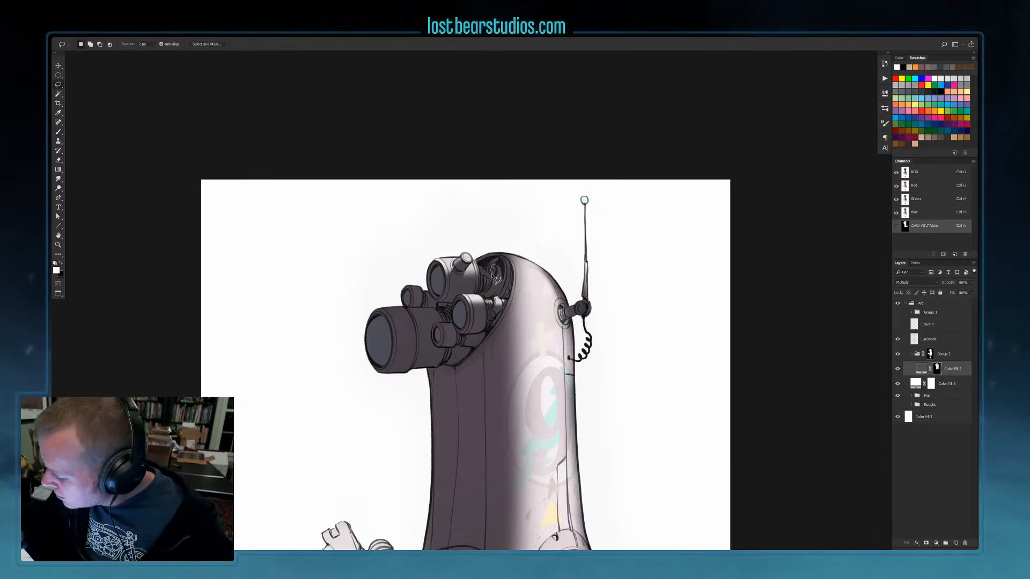
key(b)
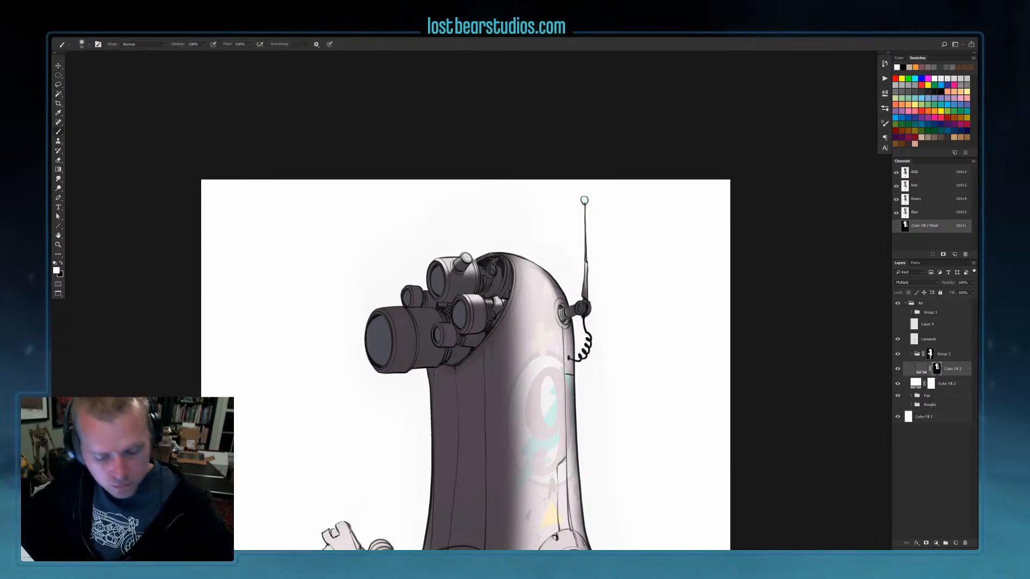
key(x)
key(x)
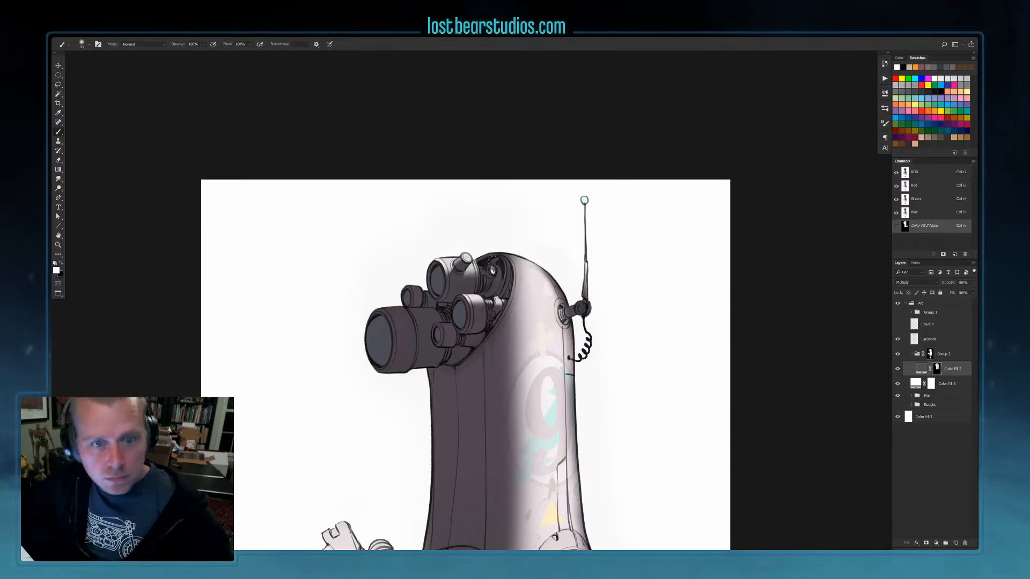
Lasso the parts around the round fitting in the head opening and refine their highlights and shadows, reducing the brush size
key(l)
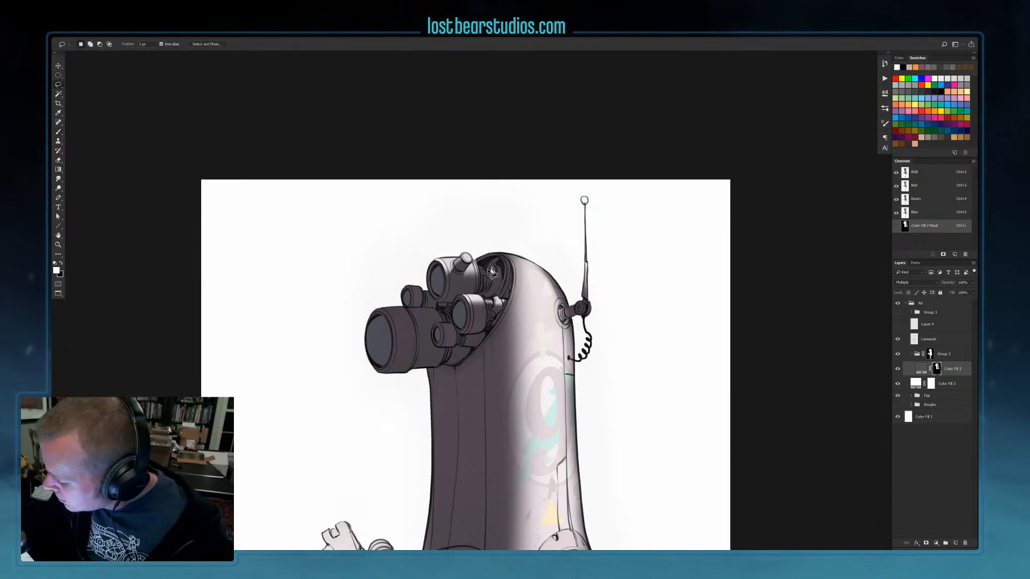
mouse_move(488, 270)
mouse_down()
mouse_move(479, 267)
mouse_move(487, 265)
mouse_up()
key(b)
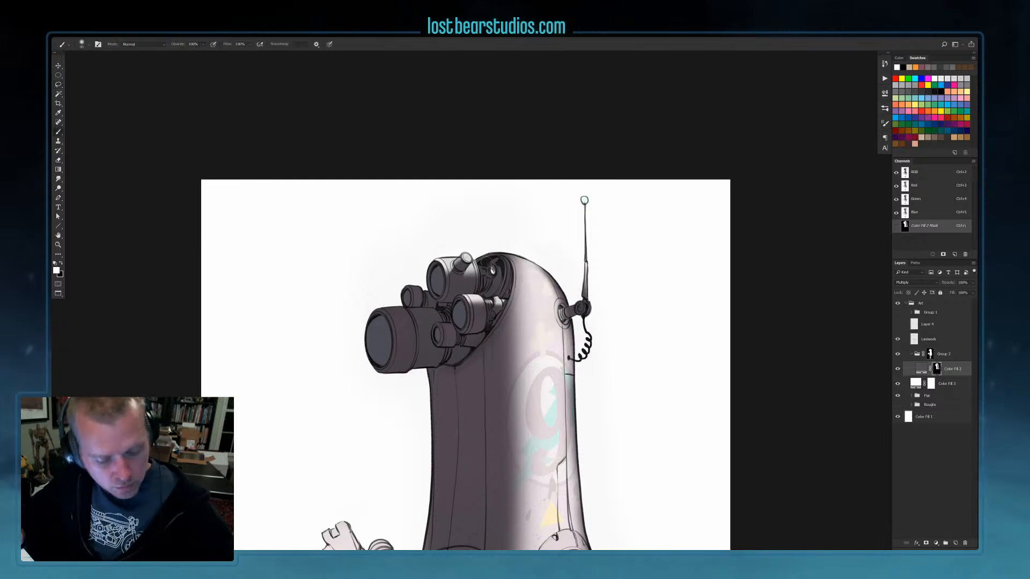
key(x)
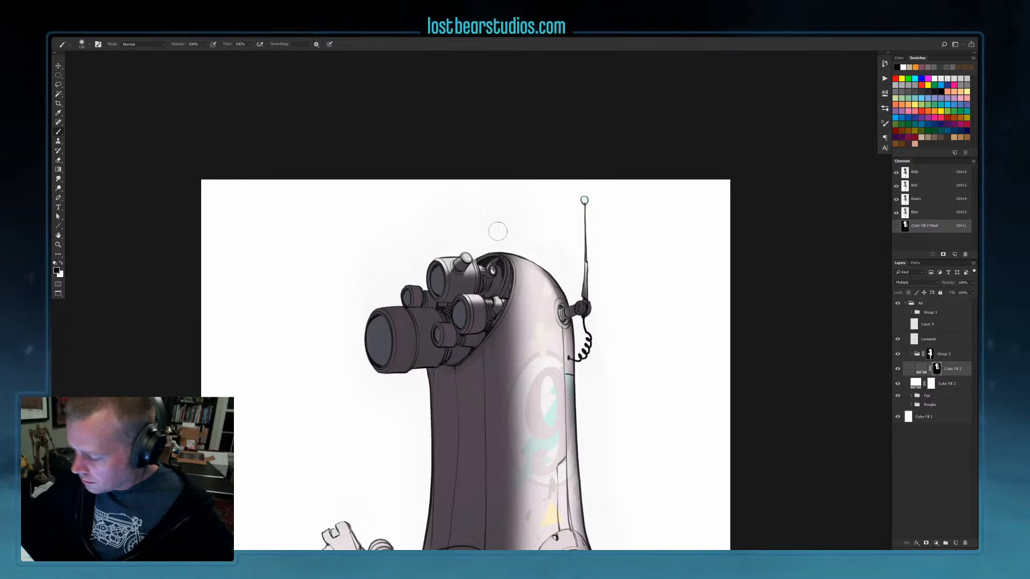
key(bracketleft)
key(bracketleft)
key(bracketleft)
key(bracketleft)
key(bracketleft)
key(bracketleft)
key(bracketleft)
key(bracketleft)
key(bracketleft)
key(bracketleft)
key(bracketleft)
key(bracketleft)
key(bracketleft)
key(x)
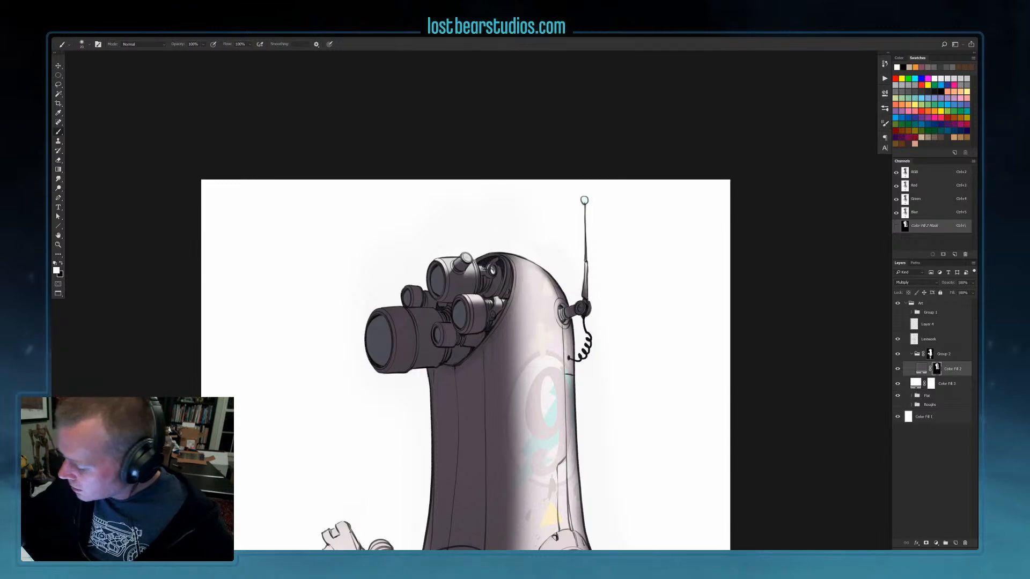
Lasso the small lens above the large front barrel, model it with a soft black highlight, and return to a smaller white brush
key(l)
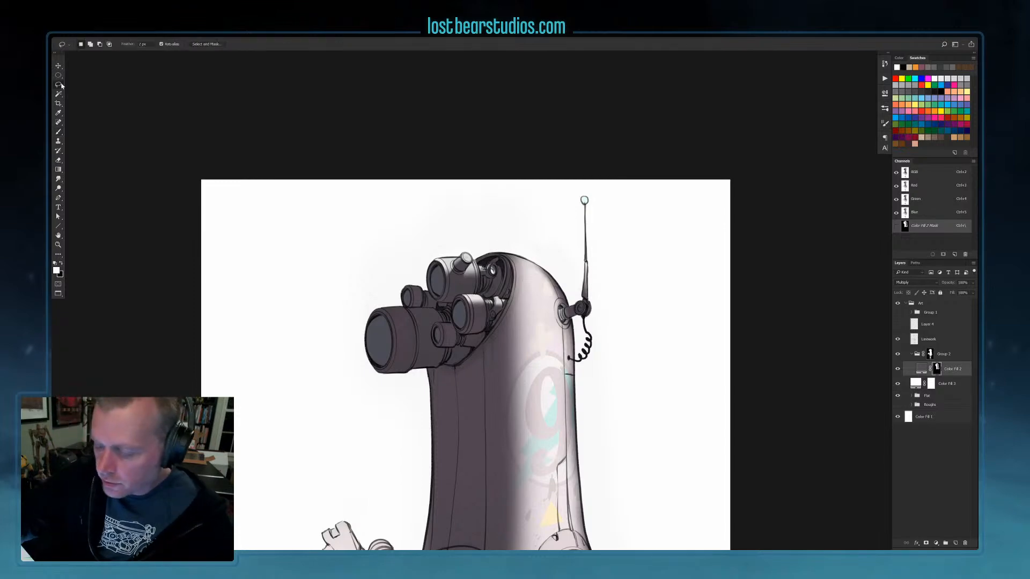
mouse_move(424, 291)
mouse_down()
mouse_move(412, 308)
mouse_move(421, 257)
mouse_move(412, 305)
mouse_move(399, 314)
mouse_up()
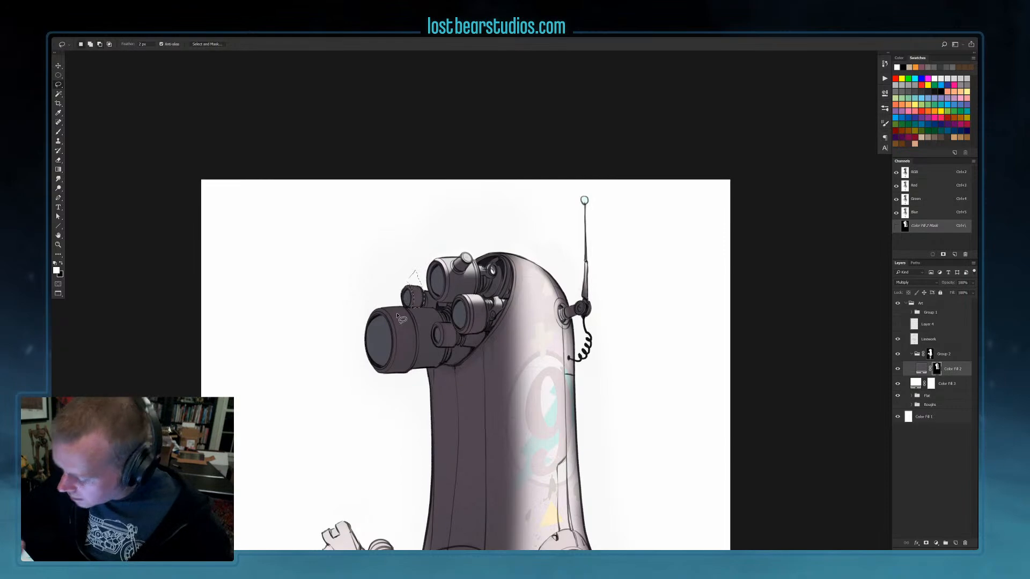
key(b)
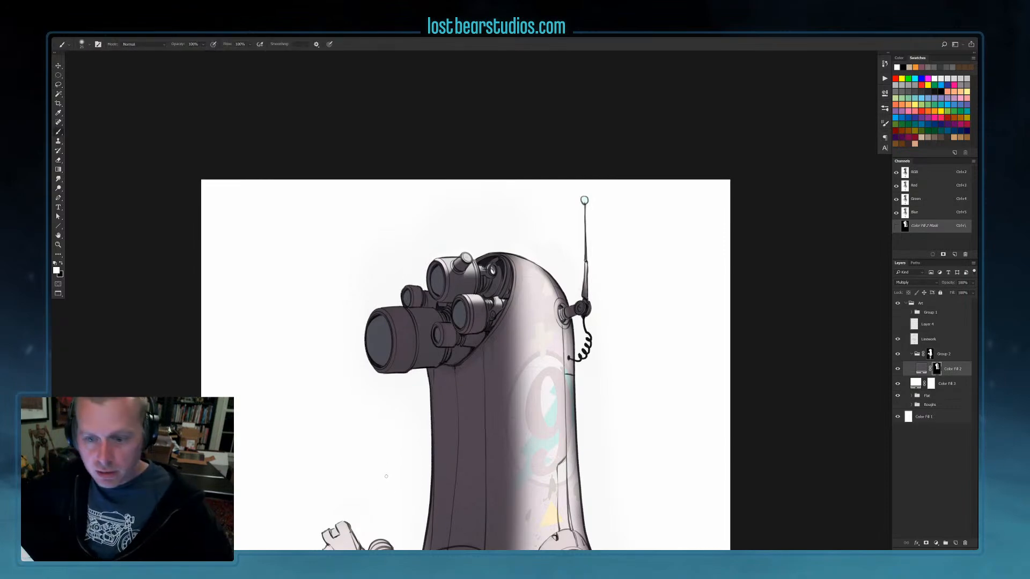
key(x)
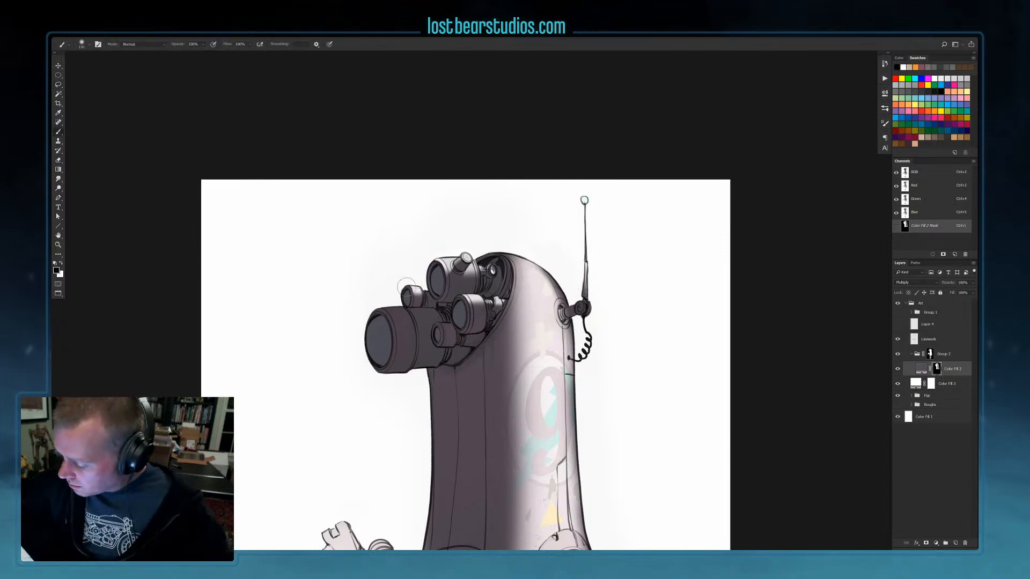
key(x)
key(bracketleft)
key(bracketleft)
key(bracketleft)
key(bracketleft)
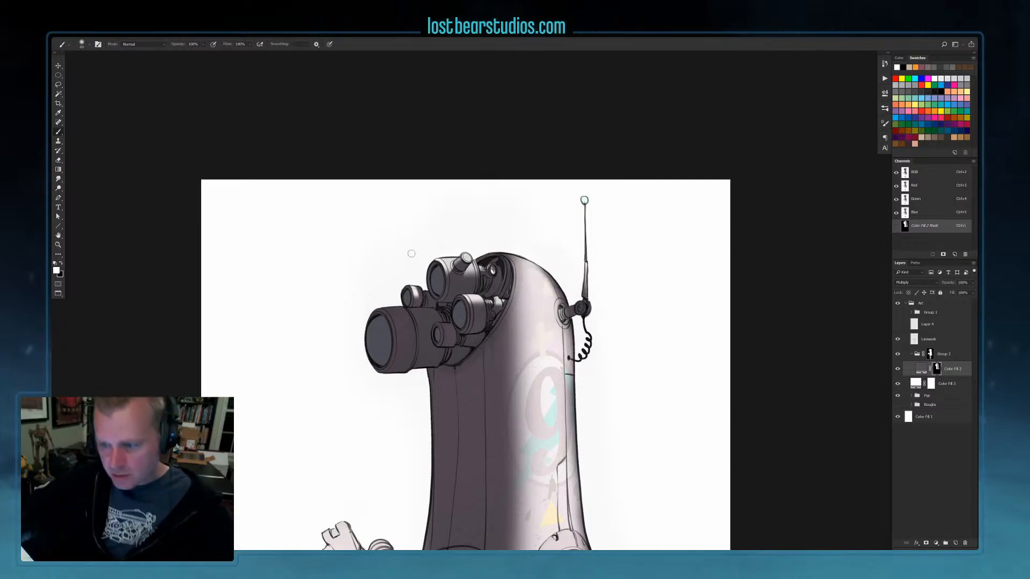
Lasso the small lens between the middle and large barrels and brush a black highlight onto its top
key(l)
mouse_move(439, 323)
mouse_down()
mouse_move(454, 346)
mouse_move(441, 347)
mouse_move(443, 319)
mouse_up()
key(b)
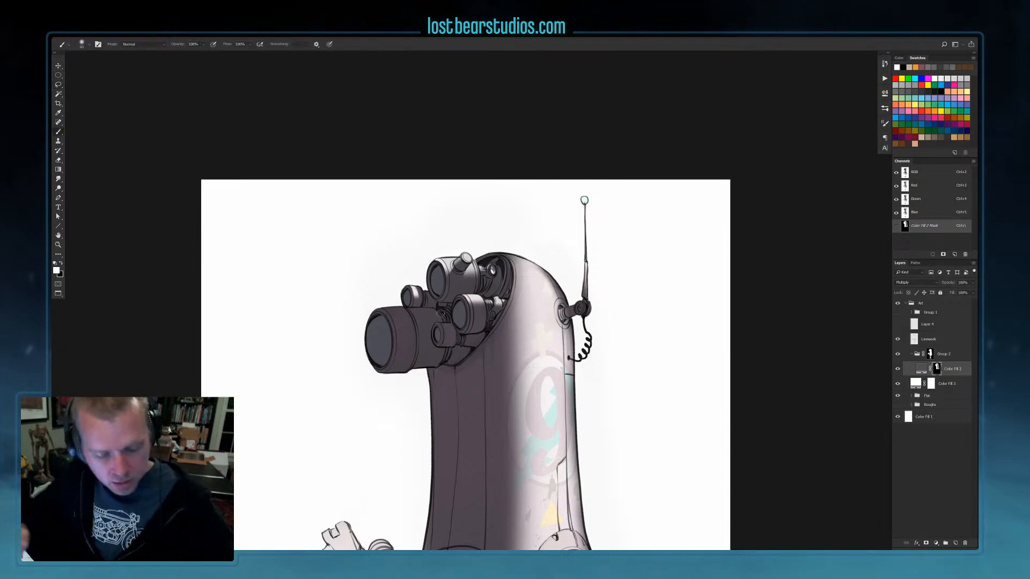
key(x)
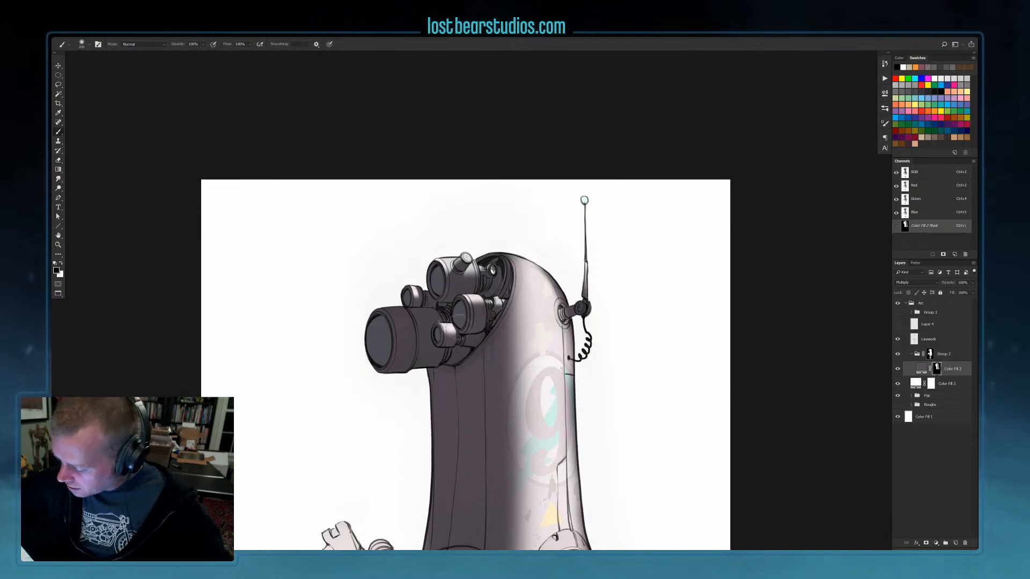
key(x)
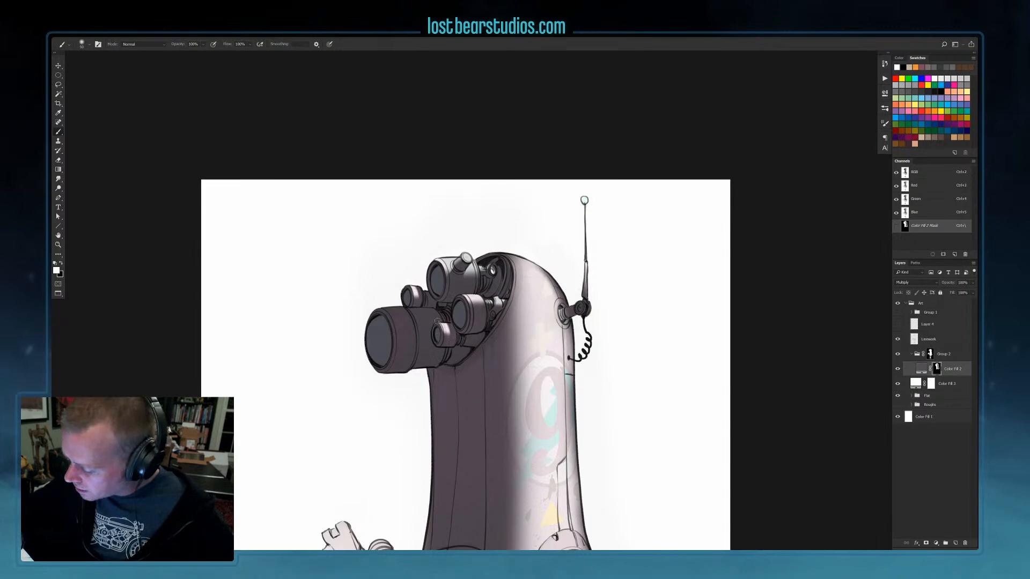
Lasso the entire large front lens and try a broad black highlight across barrel and glass with a greatly enlarged soft brush
click(58, 85)
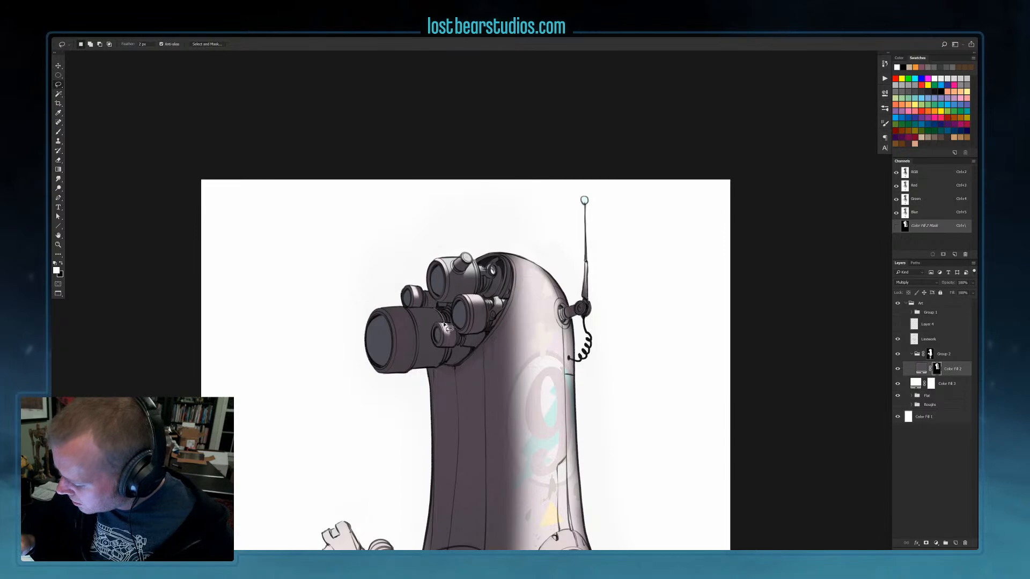
mouse_move(437, 347)
mouse_down()
mouse_move(444, 369)
mouse_move(429, 375)
mouse_move(355, 366)
mouse_move(386, 275)
mouse_move(410, 311)
mouse_move(438, 316)
mouse_up()
click(59, 131)
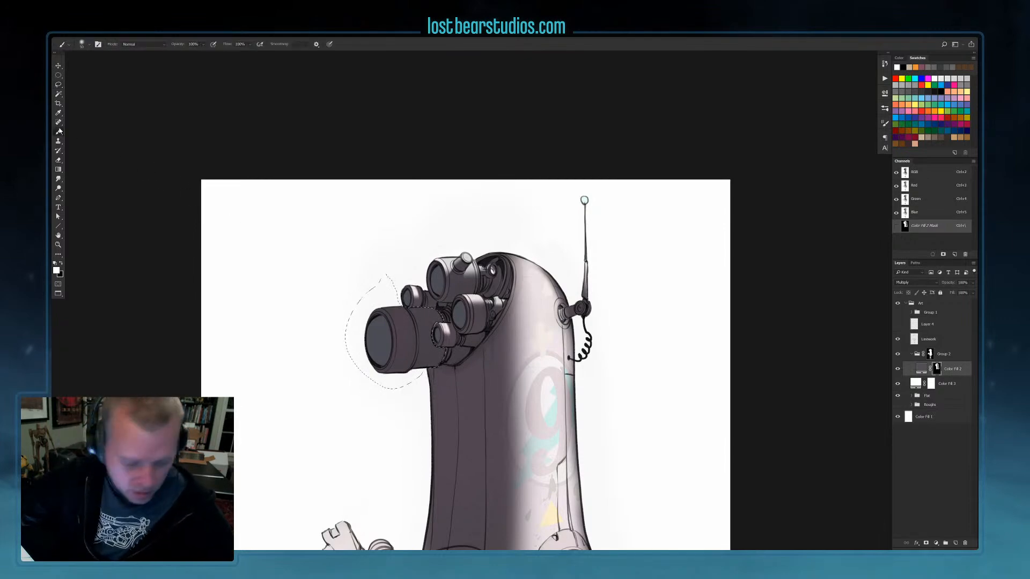
key(ctrl+h)
key(bracketright)
key(bracketright)
key(bracketright)
key(bracketright)
key(bracketright)
key(bracketright)
key(bracketright)
key(bracketright)
key(bracketright)
key(bracketright)
key(bracketright)
key(bracketright)
key(bracketright)
key(bracketright)
key(bracketright)
key(bracketright)
key(bracketright)
key(bracketright)
key(bracketright)
key(bracketright)
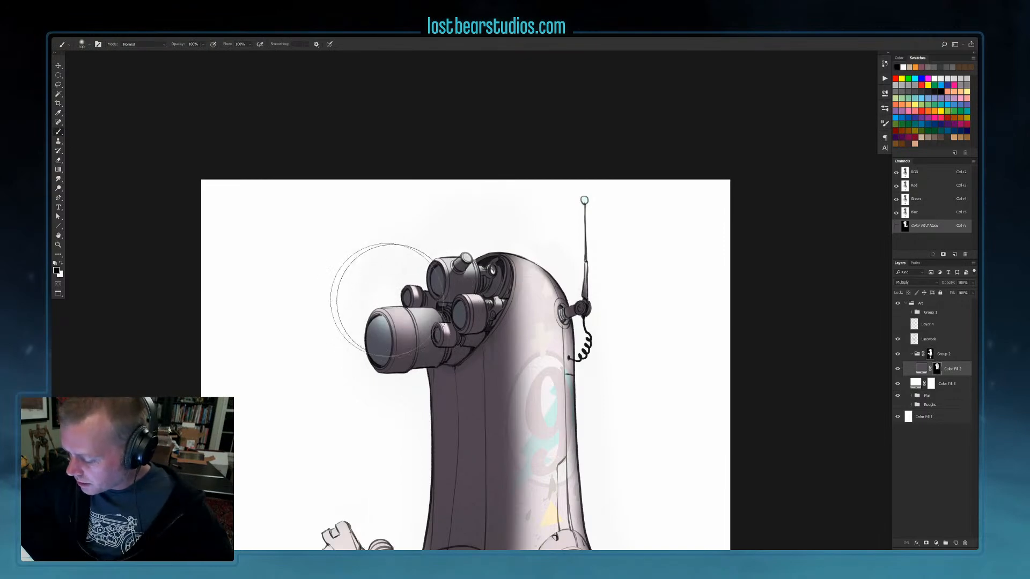
key(x)
Lasso the large lens barrel without its front glass and brush a black highlight along its upper side with a smaller soft brush
key(l)
mouse_move(375, 306)
mouse_down()
mouse_move(396, 323)
mouse_move(387, 374)
mouse_move(349, 273)
mouse_move(362, 268)
mouse_up()
key(ctrl+h)
key(b)
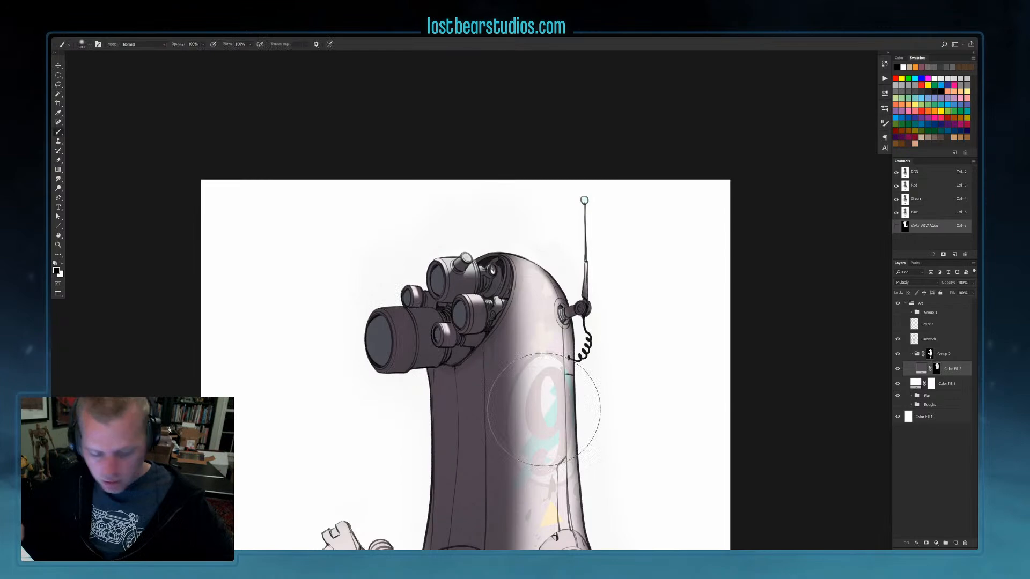
key(bracketleft)
key(bracketleft)
key(bracketleft)
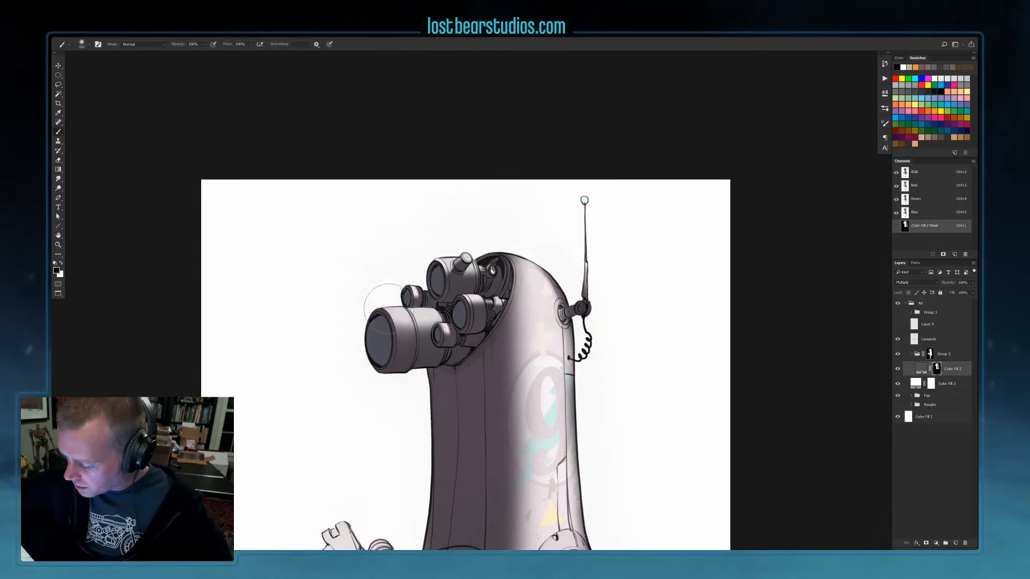
key(bracketleft)
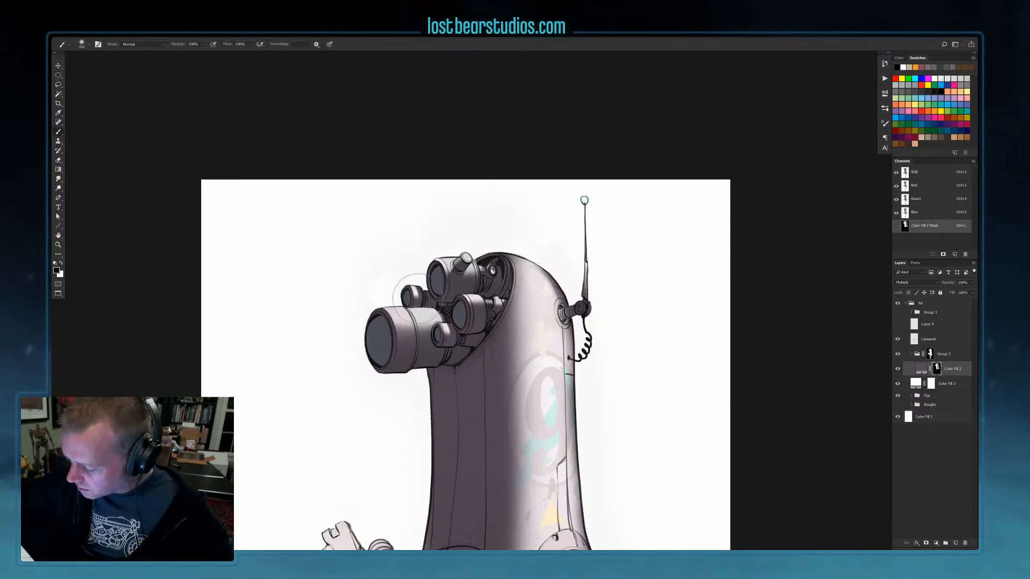
Reduce the brush and paint white shadow onto the top of the large barrel beside the smaller lenses
key(bracketleft)
key(bracketleft)
key(bracketleft)
key(bracketleft)
key(bracketleft)
key(bracketleft)
key(bracketleft)
key(bracketleft)
key(bracketleft)
key(bracketleft)
key(bracketleft)
key(x)
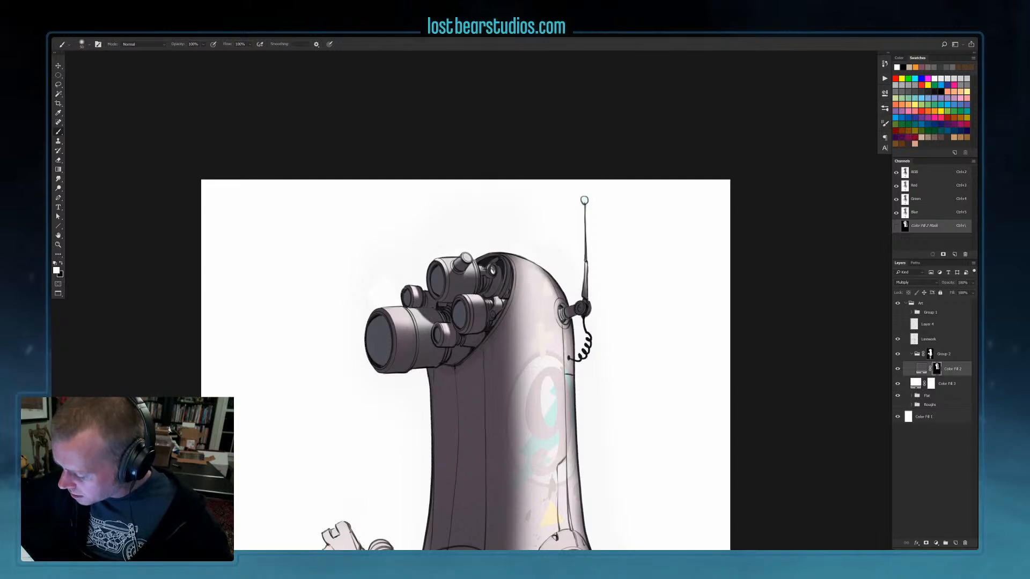
drag(409, 310, 418, 328)
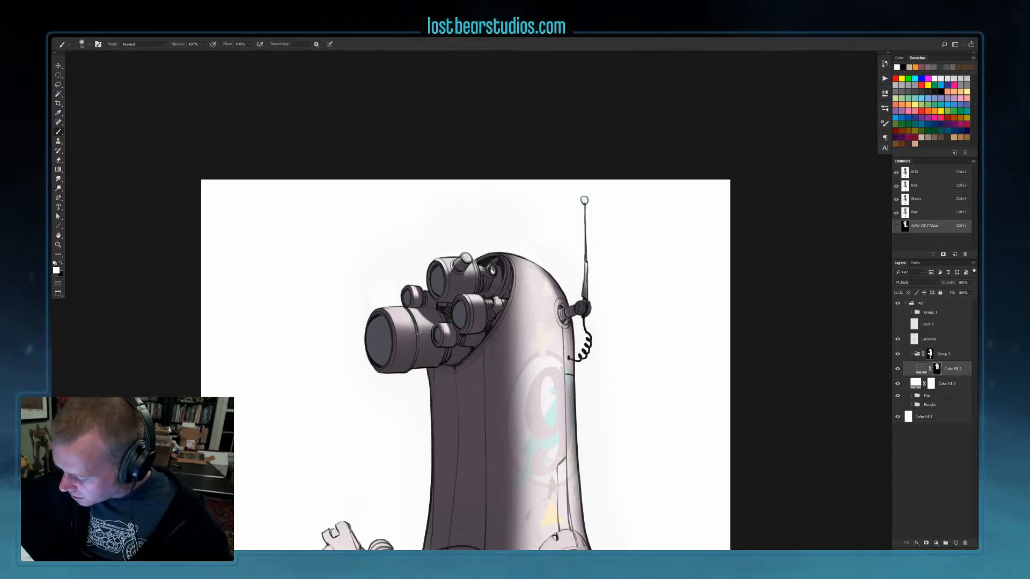
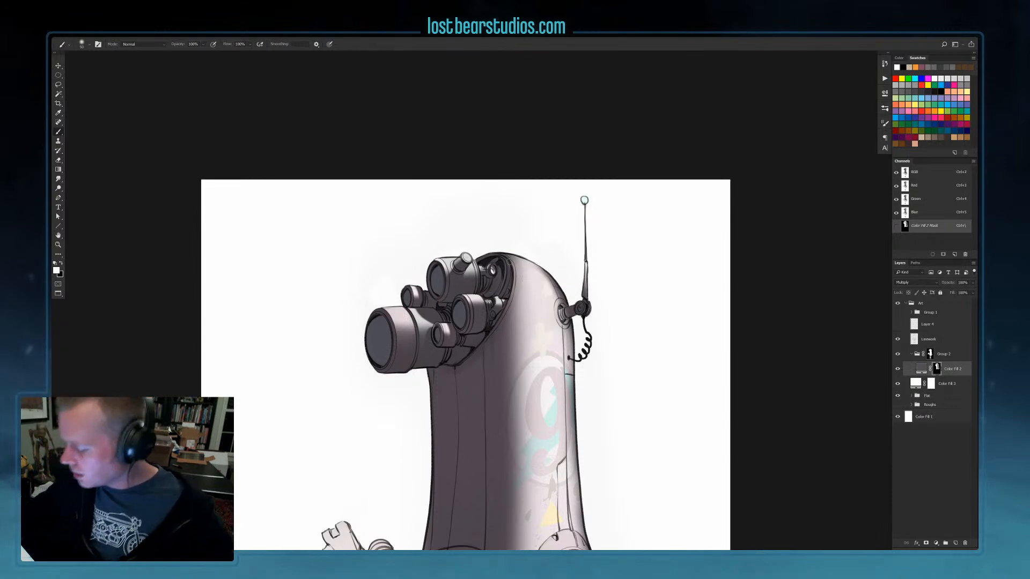
Model the antenna's joint and mounting arm on the back of the head, alternating black highlights and white shadows
key(x)
mouse_move(584, 297)
mouse_down()
mouse_move(584, 257)
mouse_move(580, 309)
mouse_move(561, 310)
mouse_up()
key(x)
key(x)
key(x)
key(x)
key(x)
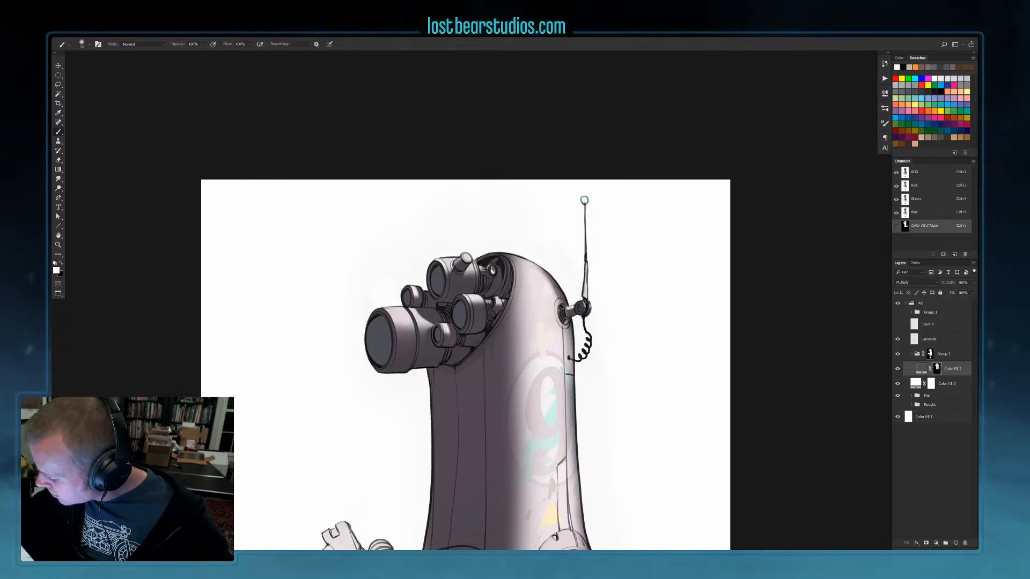
key(x)
key(x)
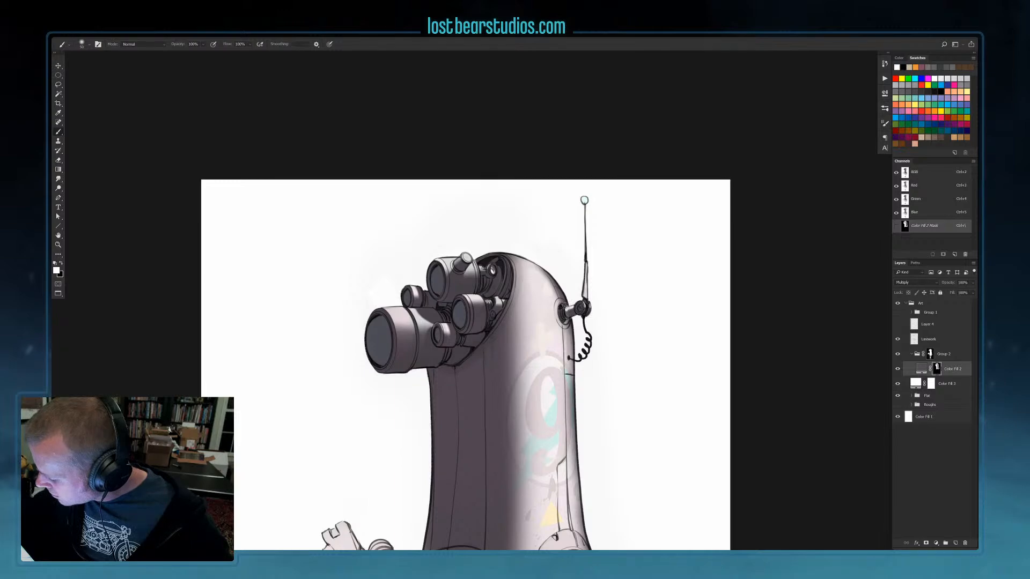
Refine the light on the antenna's mounting arm and paint white cast shadow onto the body around and below its socket
key(x)
drag(565, 312, 574, 310)
key(x)
key(x)
key(x)
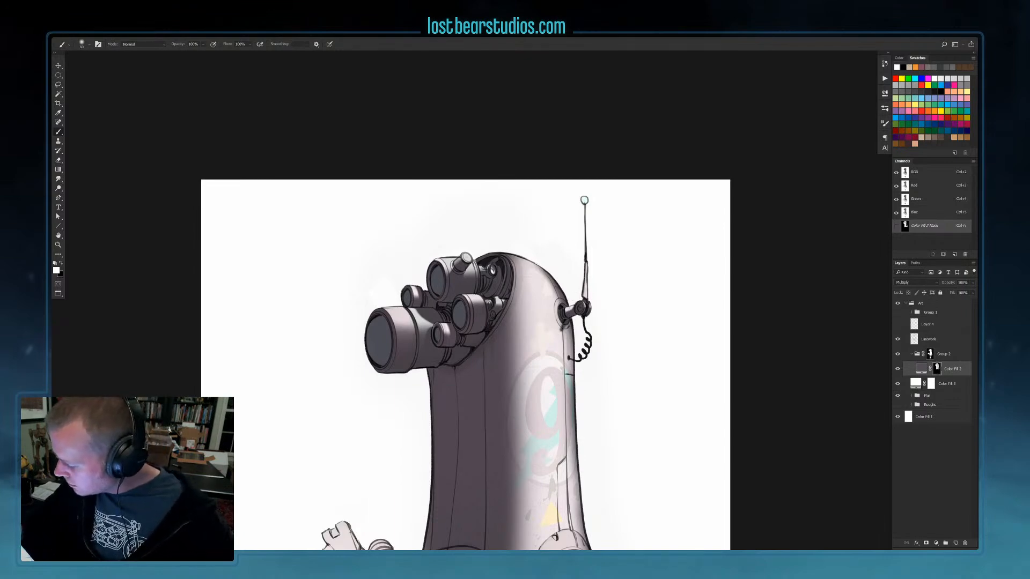
drag(561, 330, 559, 336)
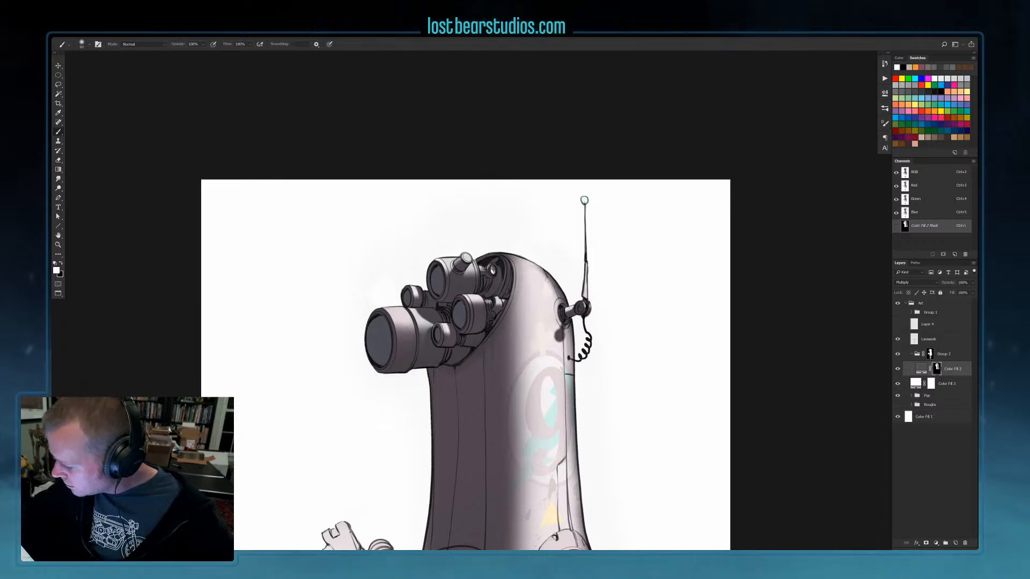
drag(554, 306, 558, 332)
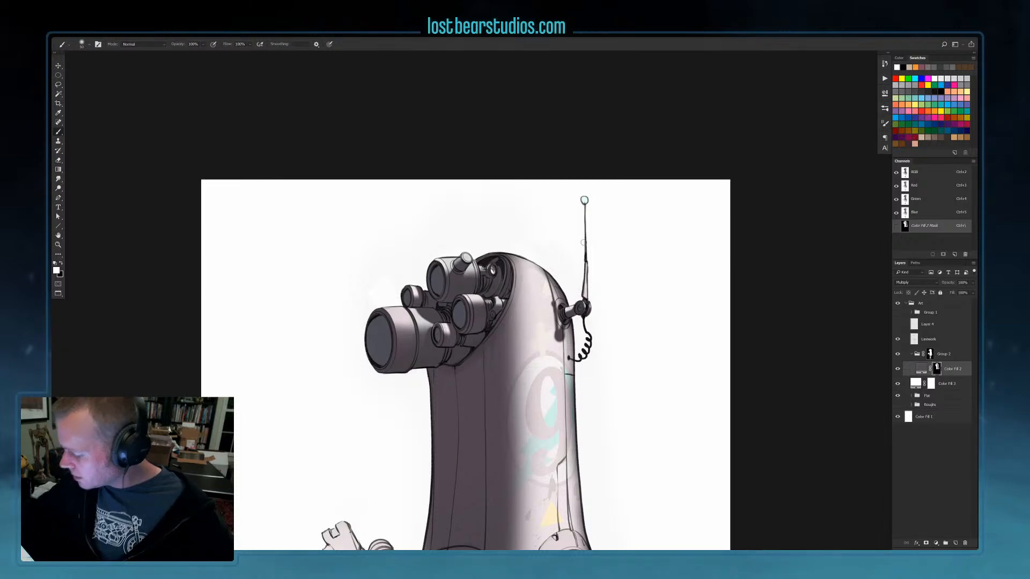
Lasso the underside of the long arm bar crossing the waist and paint white shadow along it with an enlarged brush
key(ctrl+minus)
scroll(699, 314, down, 3)
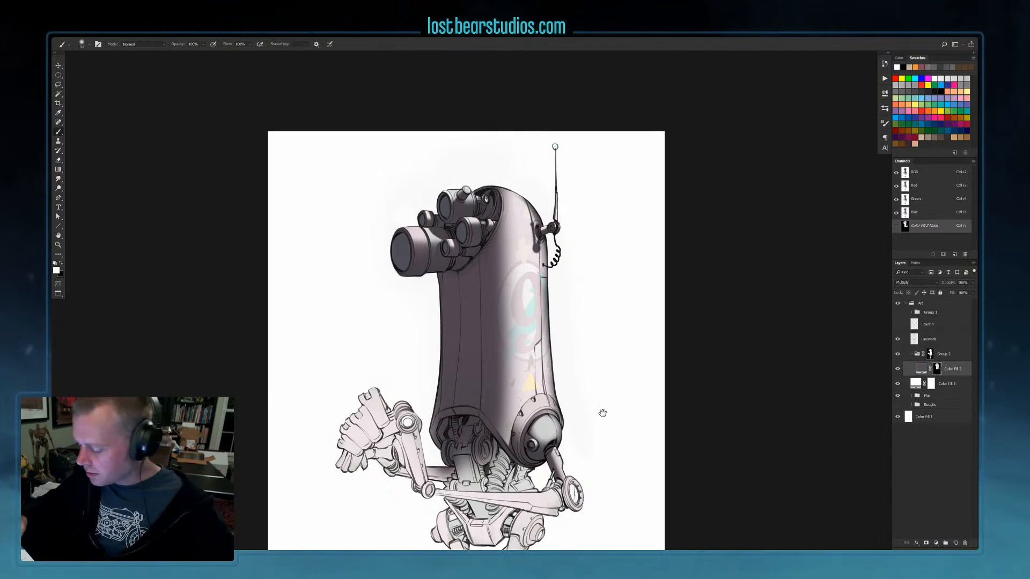
scroll(486, 173, down, 2)
key(ctrl+plus)
drag(580, 399, 563, 332)
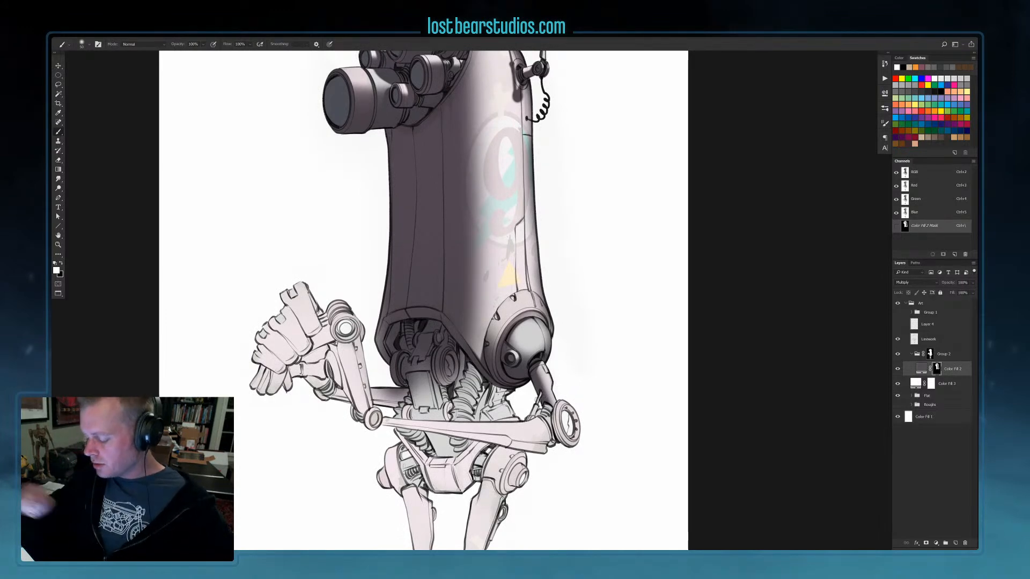
drag(599, 403, 578, 361)
drag(429, 354, 397, 326)
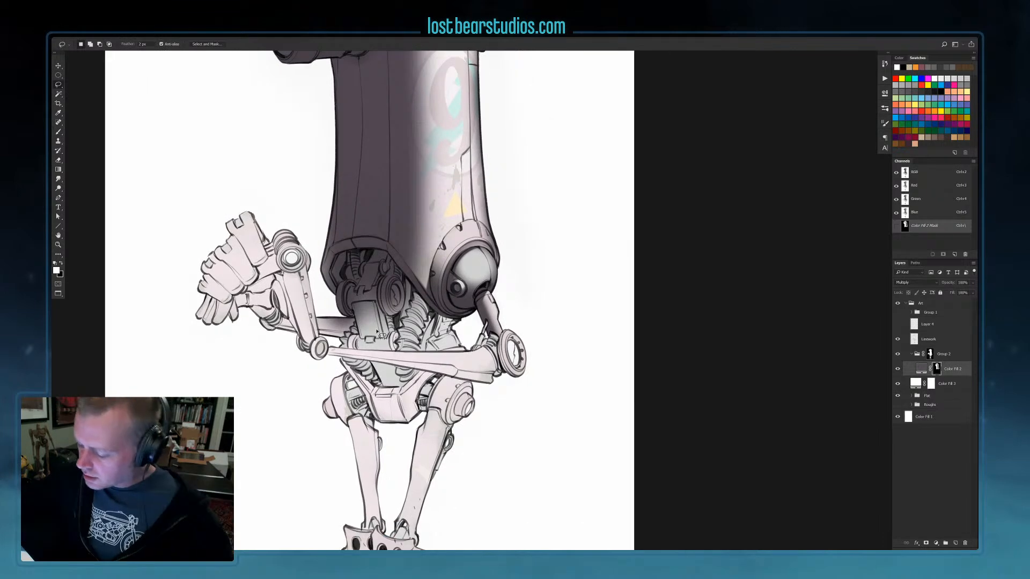
mouse_move(328, 347)
mouse_down()
mouse_move(334, 358)
mouse_move(499, 387)
mouse_move(498, 357)
mouse_move(485, 351)
mouse_move(326, 349)
mouse_up()
key(b)
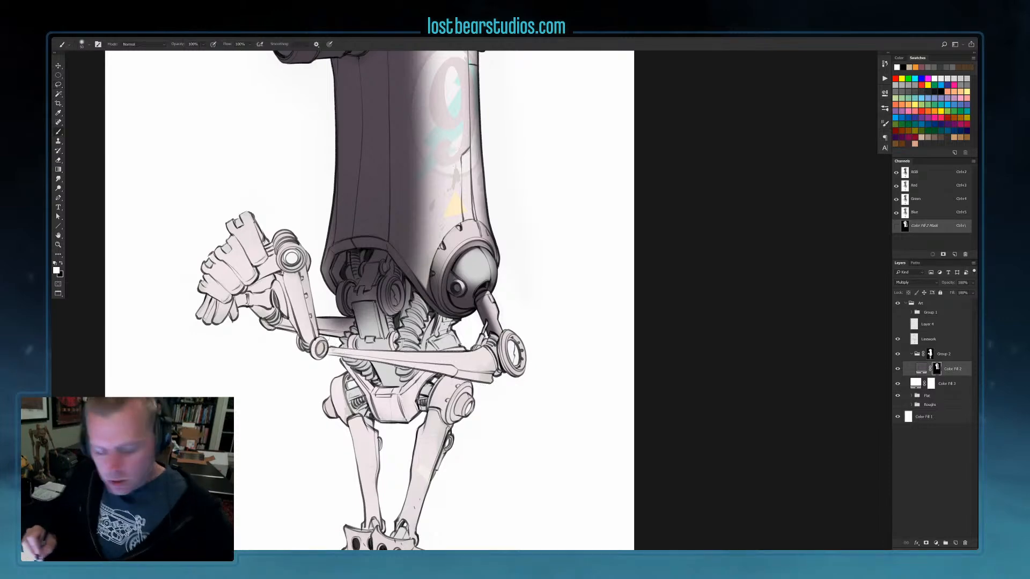
key(bracketright)
key(bracketright)
key(bracketright)
key(bracketright)
key(bracketright)
key(bracketright)
mouse_move(325, 361)
mouse_down()
mouse_move(500, 378)
mouse_move(456, 370)
mouse_move(492, 375)
mouse_up()
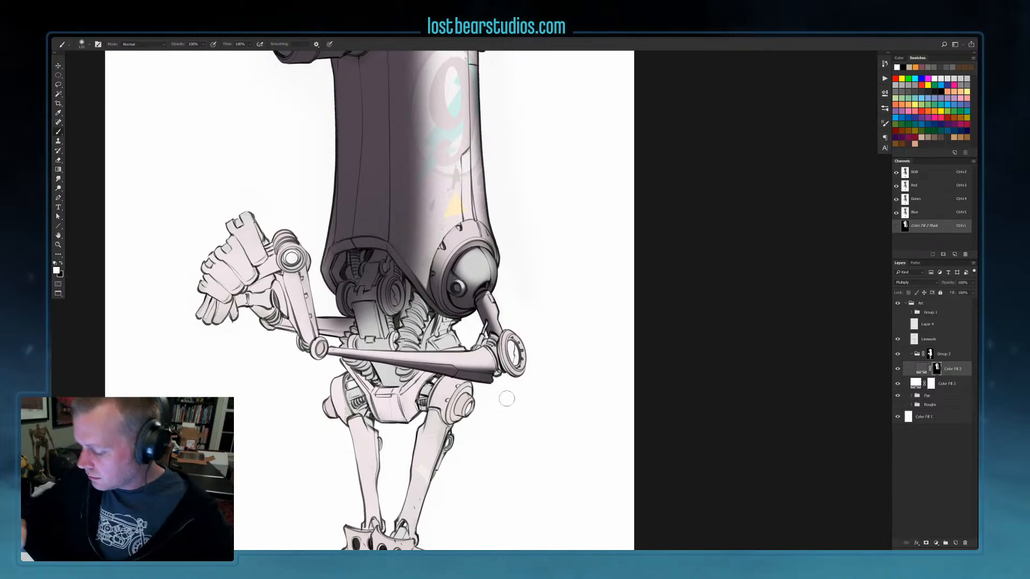
Paint white shadow over the rear arm where it passes behind the waist, using a larger brush first and a smaller one for the edge
key(bracketright)
key(bracketright)
key(bracketright)
key(bracketright)
drag(329, 323, 338, 326)
key(bracketleft)
key(bracketleft)
key(bracketleft)
key(bracketleft)
key(bracketleft)
key(bracketleft)
key(bracketleft)
key(bracketleft)
key(bracketleft)
key(bracketleft)
key(bracketleft)
key(bracketleft)
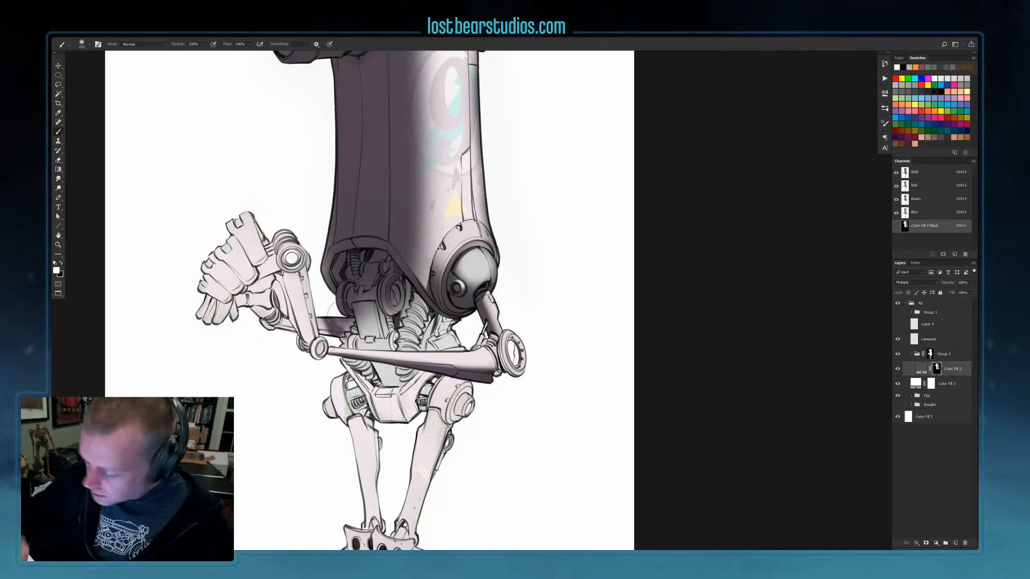
drag(340, 322, 348, 329)
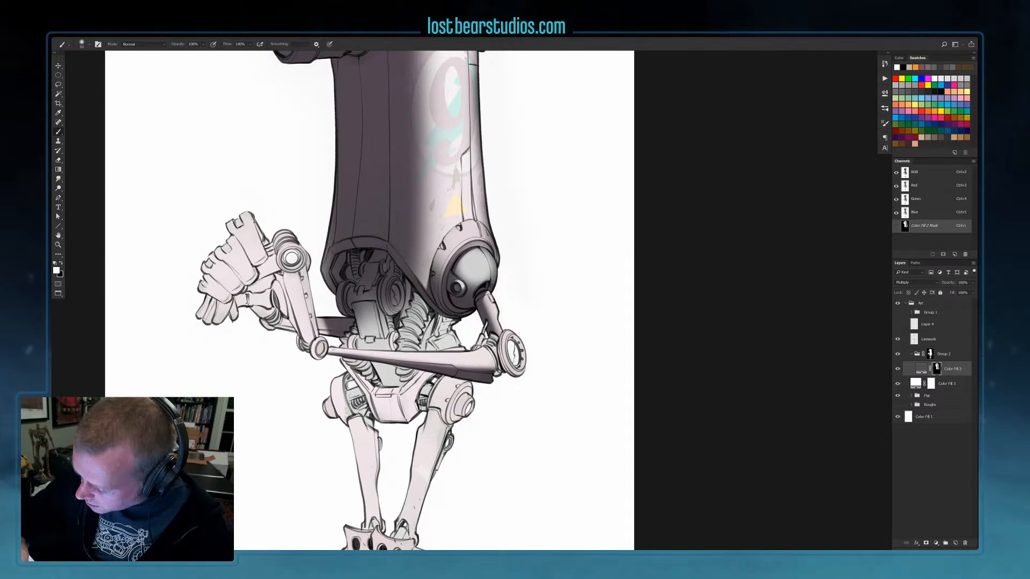
mouse_move(326, 252)
mouse_down()
mouse_move(329, 278)
mouse_move(329, 216)
mouse_up()
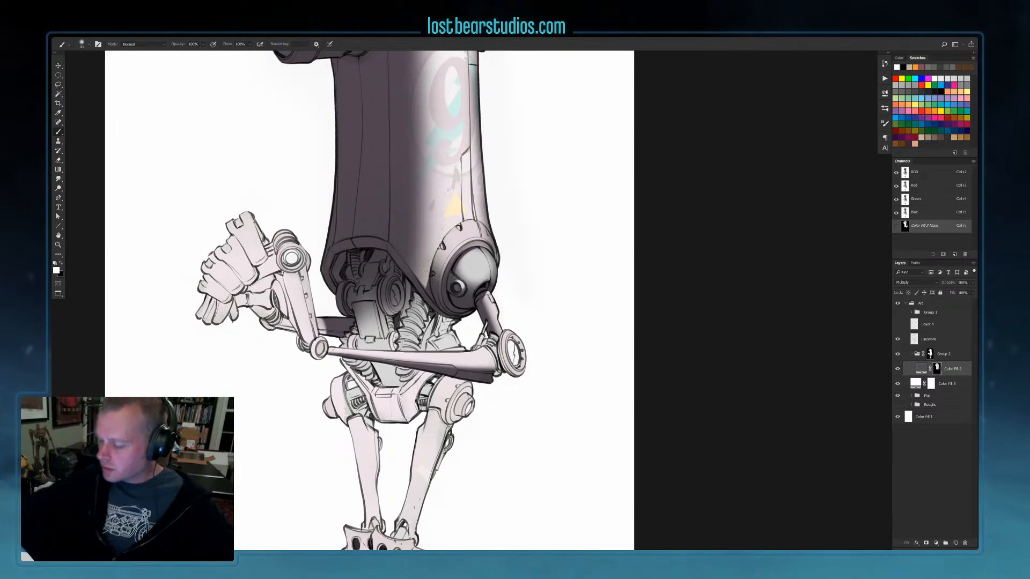
key(x)
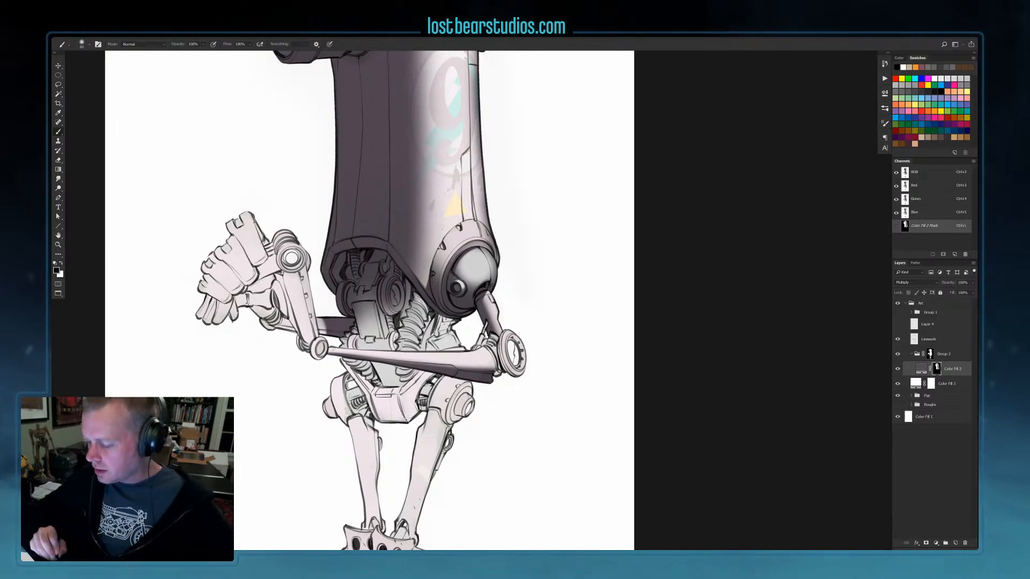
key(x)
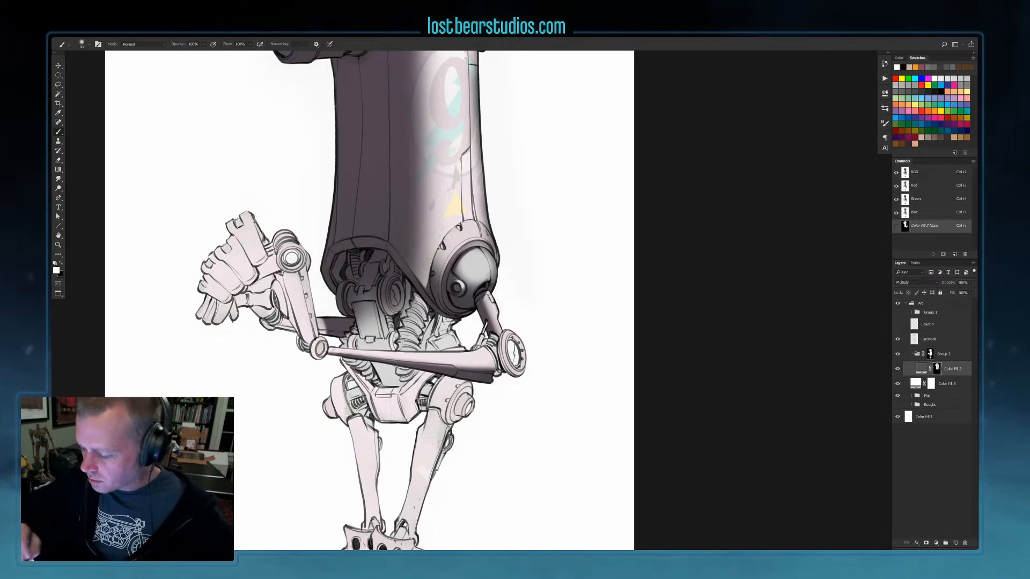
Paint white on the Color Fill 2 mask to cover the robot's far forearm and lower fingers in dark shadow
mouse_move(283, 276)
mouse_down()
mouse_move(310, 351)
mouse_move(284, 317)
mouse_move(279, 275)
mouse_move(246, 291)
mouse_move(279, 328)
mouse_up()
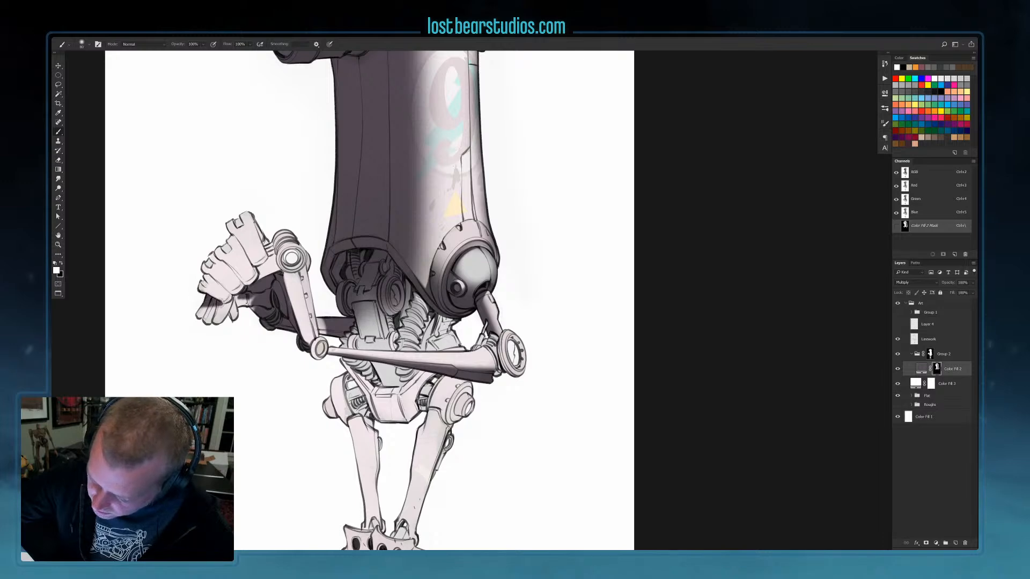
mouse_move(219, 304)
mouse_down()
mouse_move(214, 318)
mouse_move(217, 310)
mouse_move(202, 313)
mouse_move(199, 301)
mouse_move(217, 295)
mouse_move(237, 299)
mouse_move(231, 309)
mouse_move(254, 301)
mouse_up()
key(x)
key(x)
key(x)
key(x)
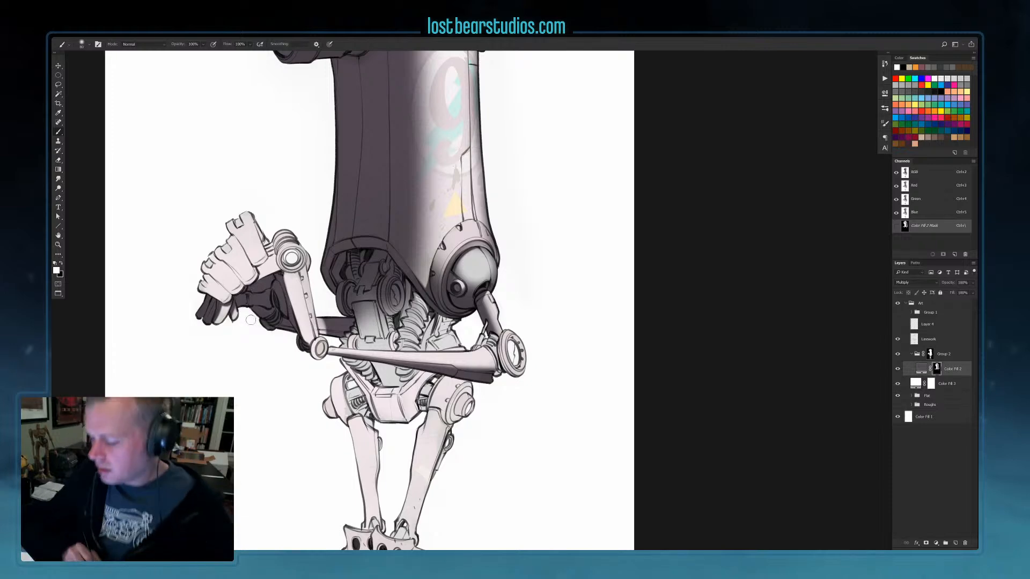
Mask off the near upright forearm with the Lasso and shade it using a larger soft brush
key(l)
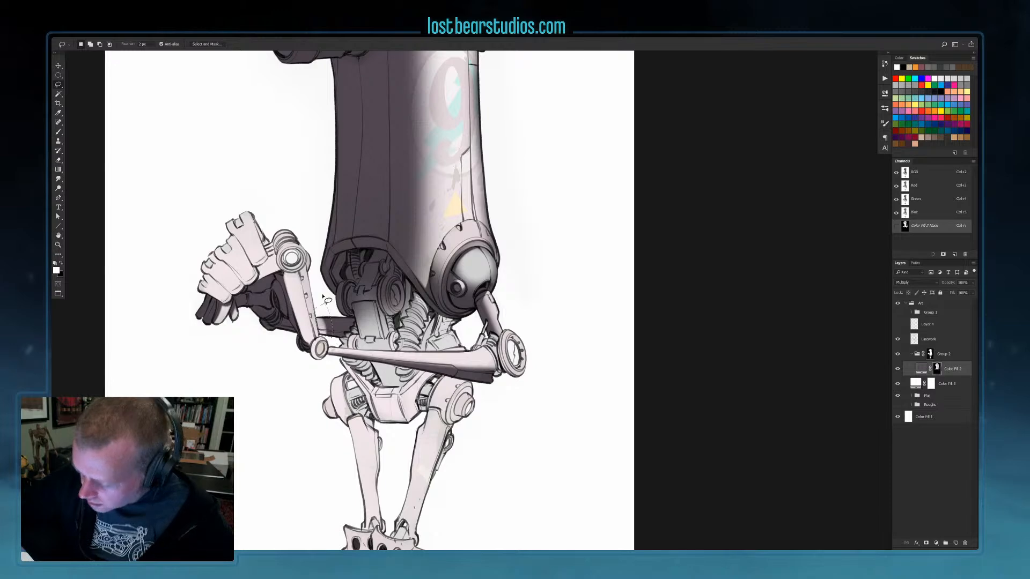
key(b)
key(bracketright)
key(bracketright)
key(bracketright)
key(bracketright)
key(bracketright)
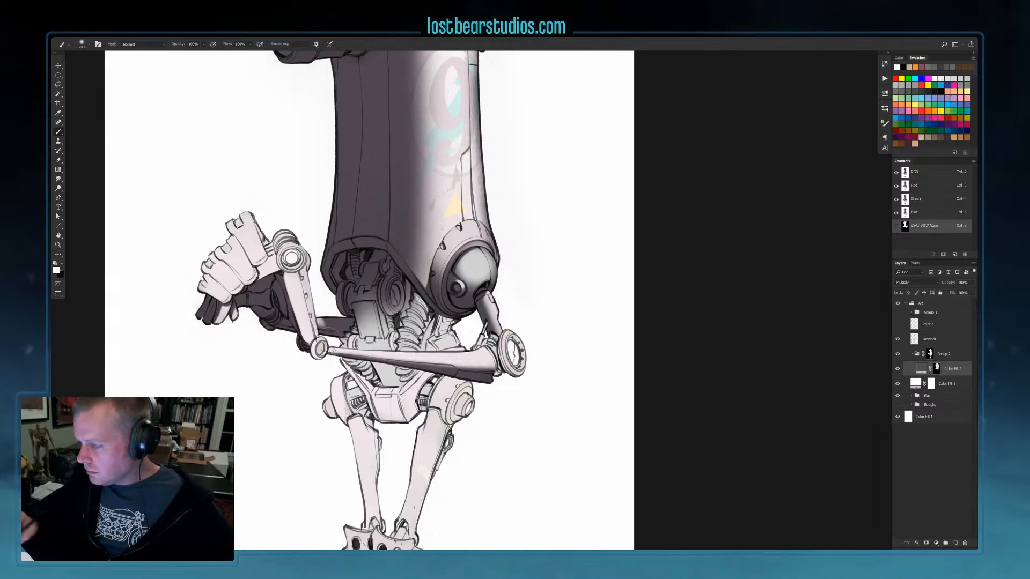
Lasso the round elbow joint at the end of the long forearm and brush soft shading over its edge
click(58, 84)
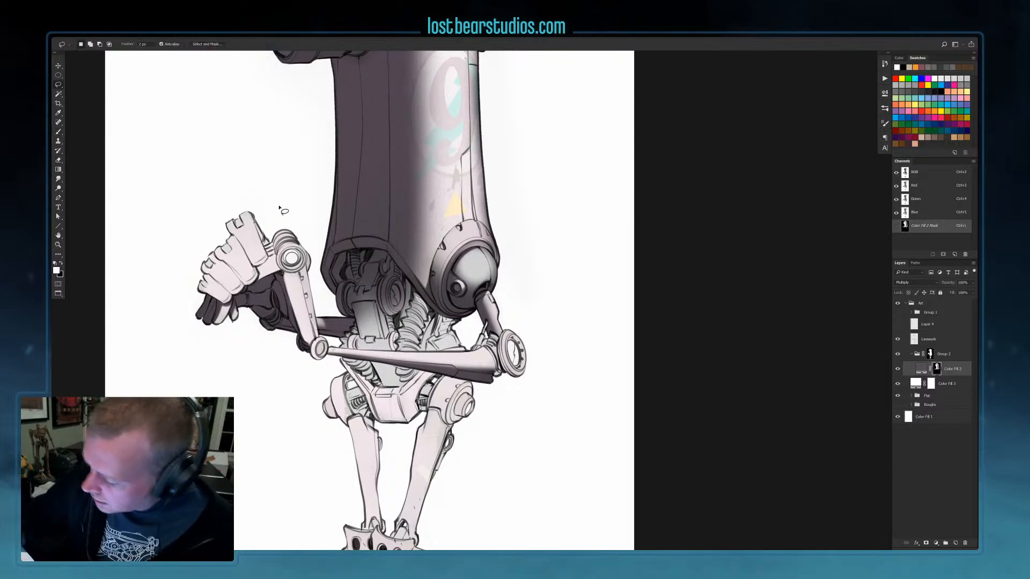
mouse_move(559, 352)
mouse_down()
mouse_move(549, 325)
mouse_move(497, 325)
mouse_move(496, 347)
mouse_move(512, 367)
mouse_move(522, 351)
mouse_move(510, 352)
mouse_move(510, 316)
mouse_up()
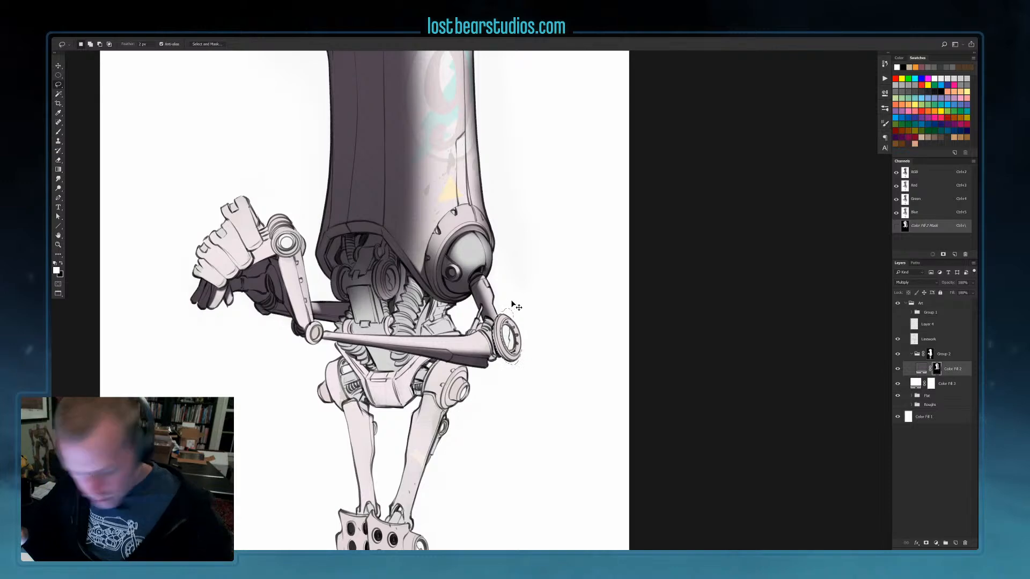
key(b)
key(bracketright)
key(bracketright)
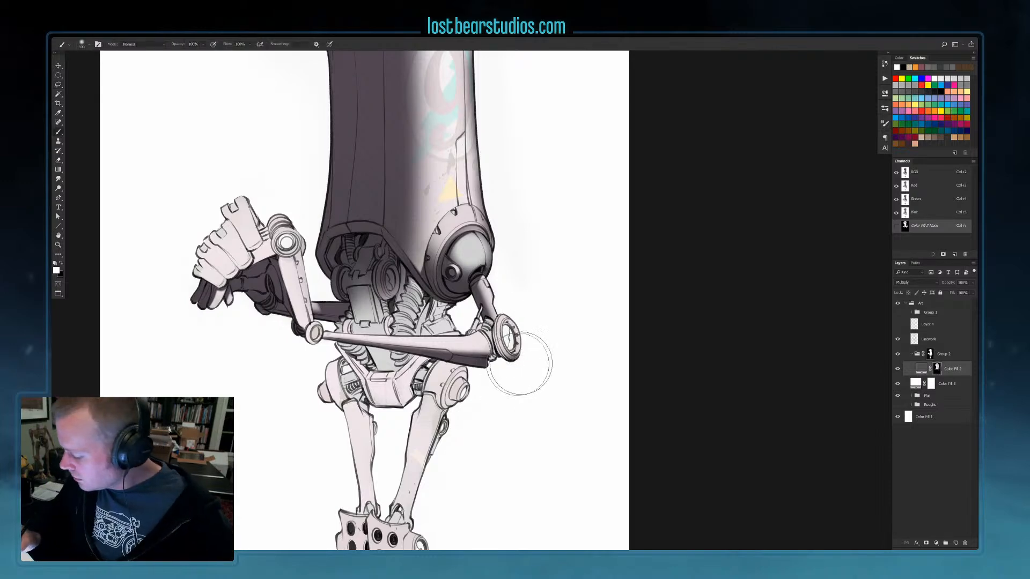
key(bracketleft)
key(bracketleft)
key(bracketleft)
key(bracketleft)
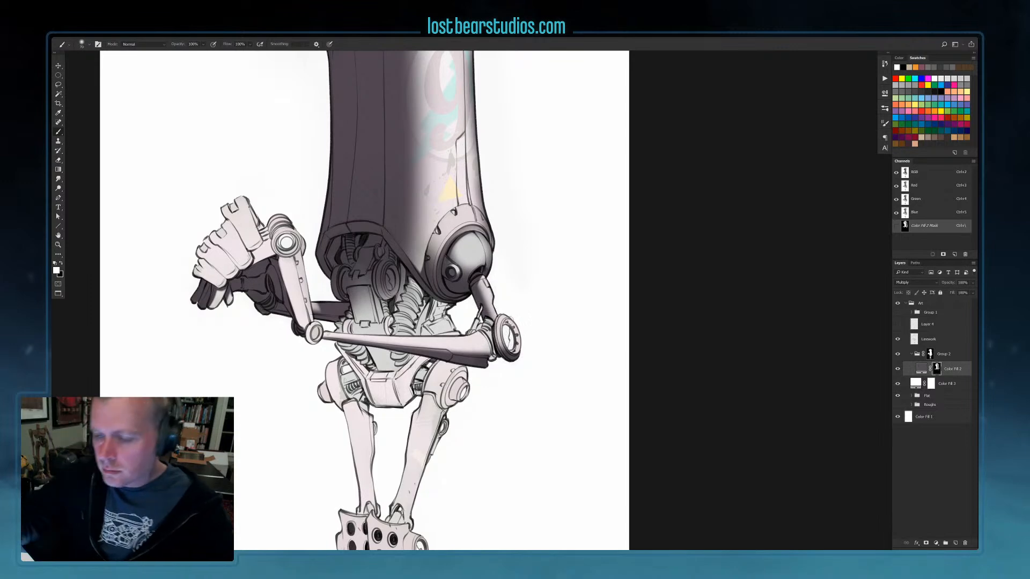
Lasso the inner face of the elbow joint and darken its ring with shadow strokes
key(l)
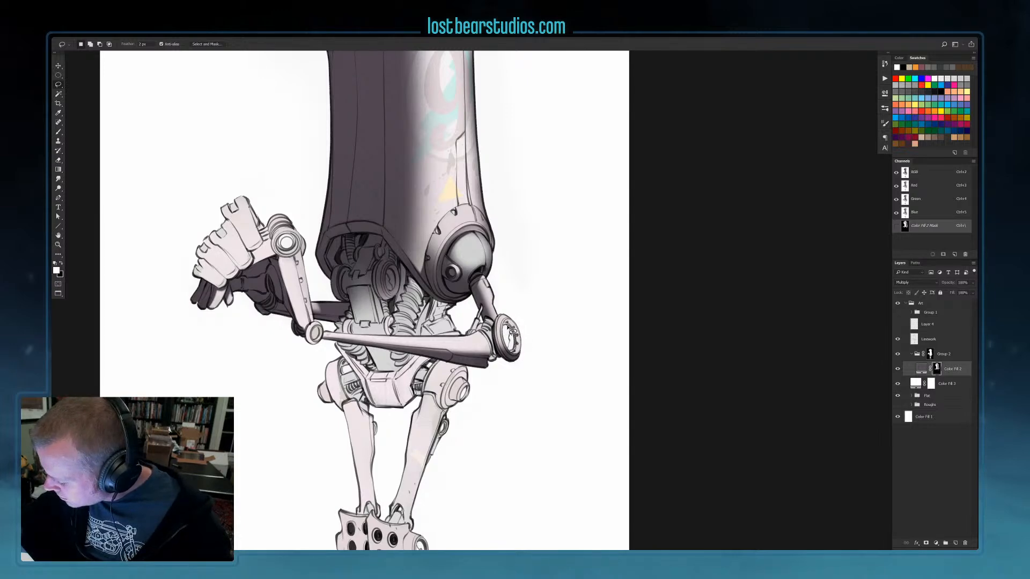
key(b)
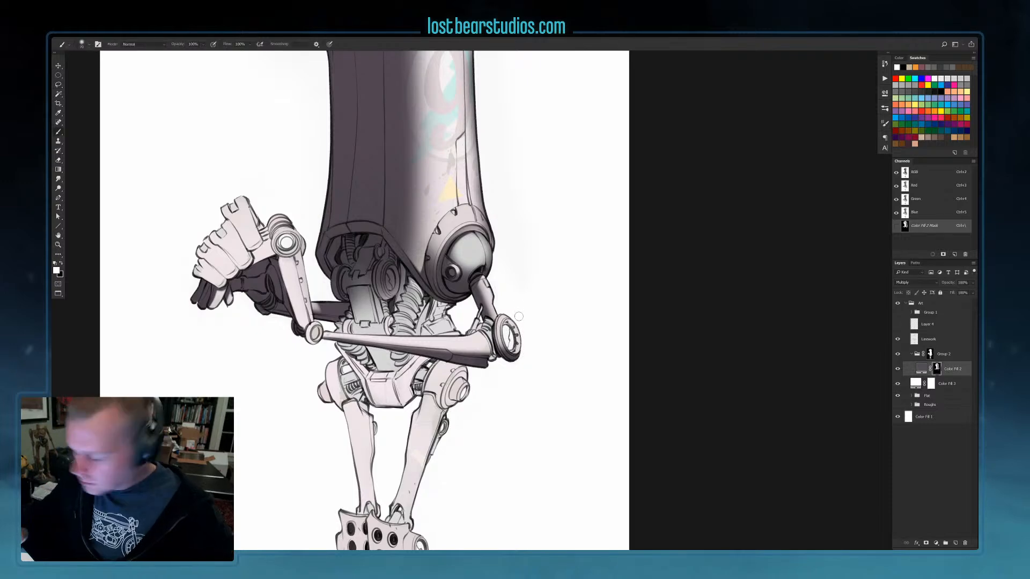
key(bracketright)
key(bracketright)
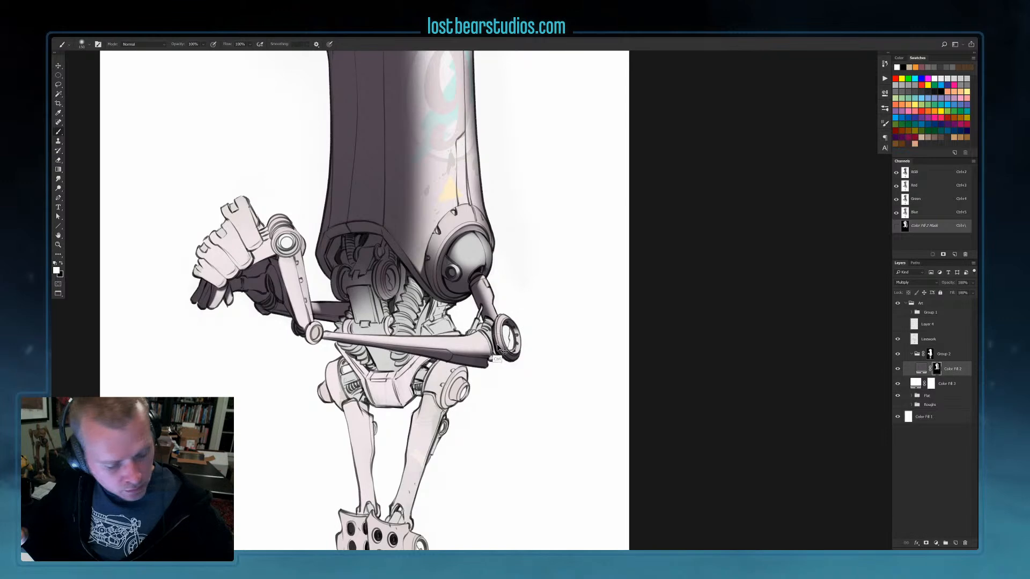
key(bracketleft)
key(bracketleft)
key(bracketleft)
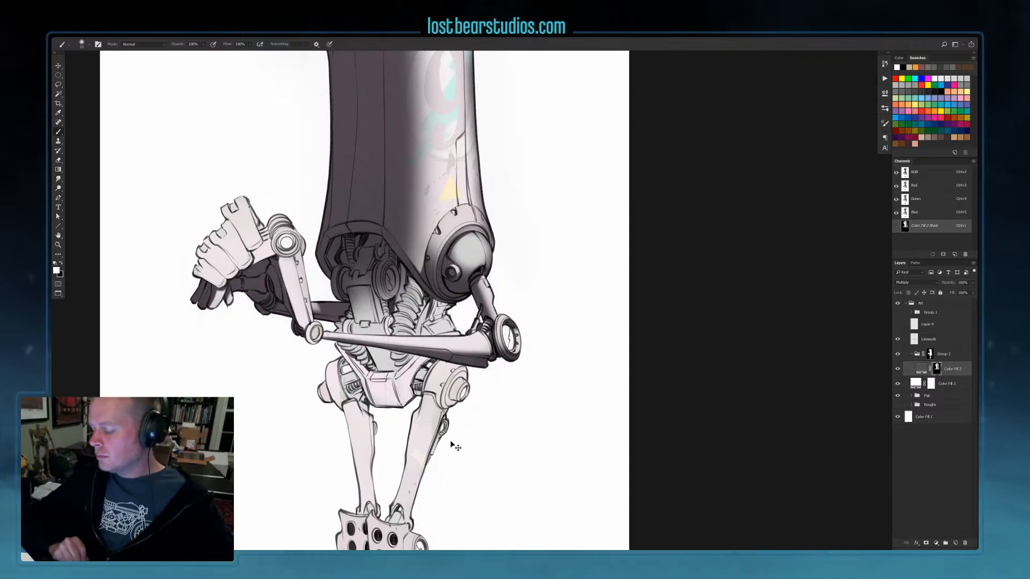
Lasso the round disc beneath the torso and paint black on the mask to leave a bright highlight in its centre
scroll(449, 440, down, 2)
scroll(450, 441, up, 1)
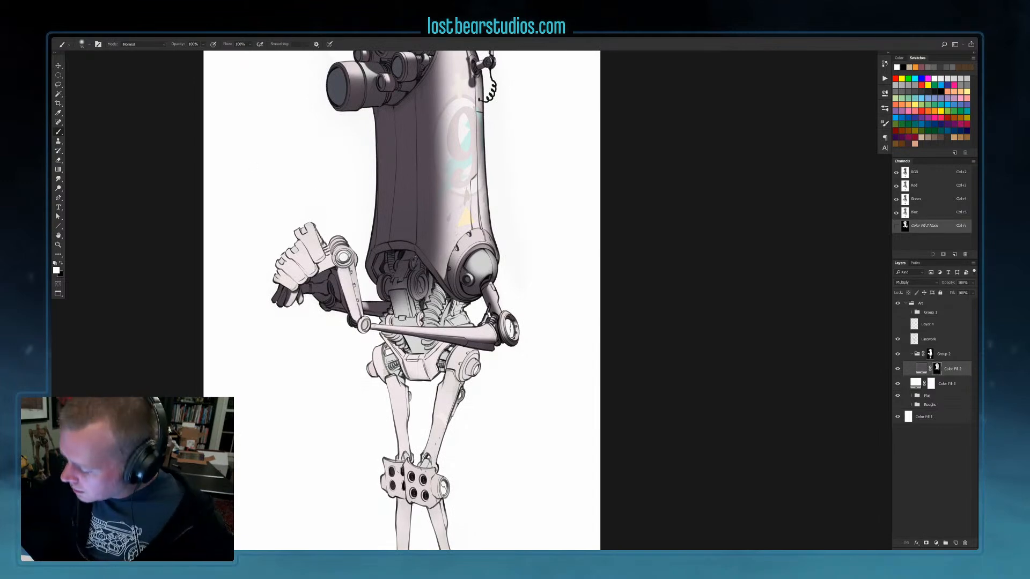
key(l)
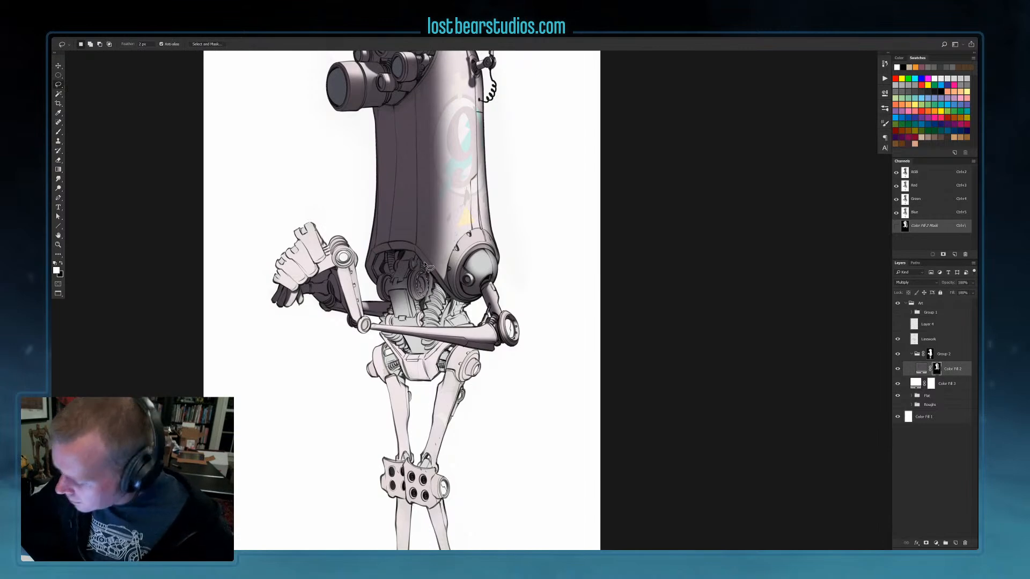
key(b)
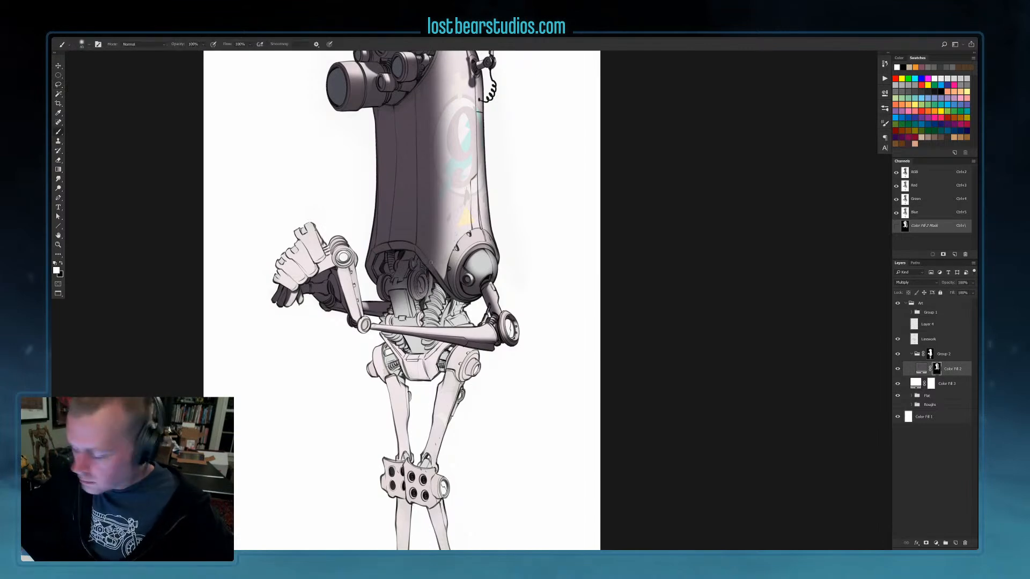
key(x)
drag(422, 285, 424, 281)
key(x)
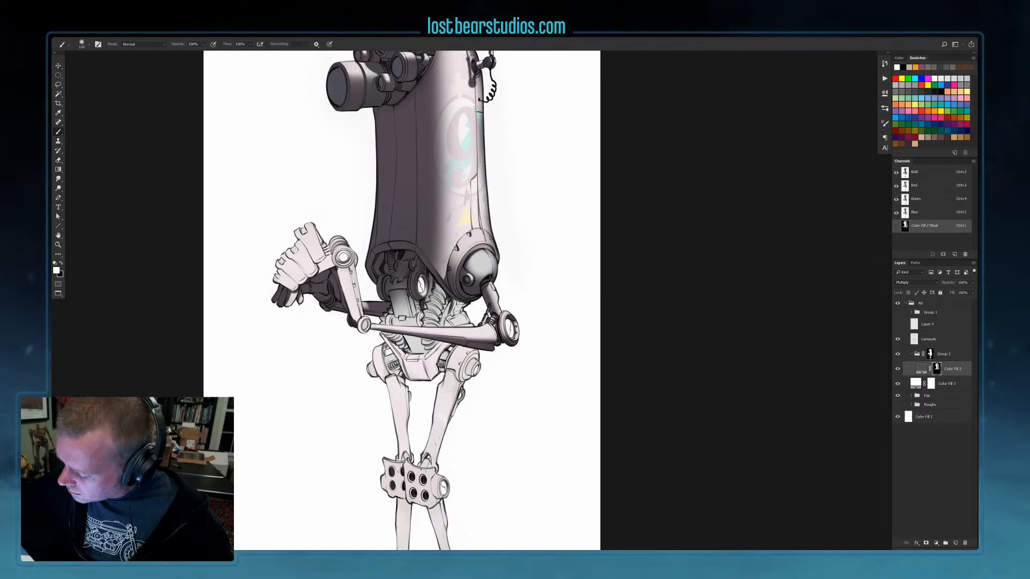
Paint dark shadow over the central waist column, its base and the adjoining coiled spring
mouse_move(409, 315)
mouse_down()
mouse_move(402, 294)
mouse_move(398, 315)
mouse_move(398, 290)
mouse_up()
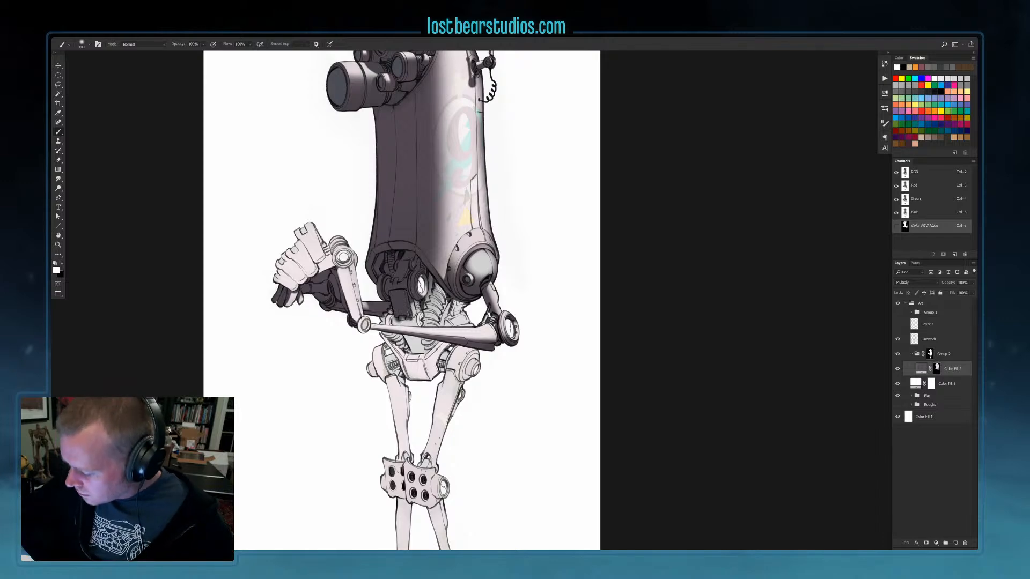
mouse_move(394, 320)
mouse_down()
mouse_move(384, 321)
mouse_move(414, 317)
mouse_move(409, 326)
mouse_up()
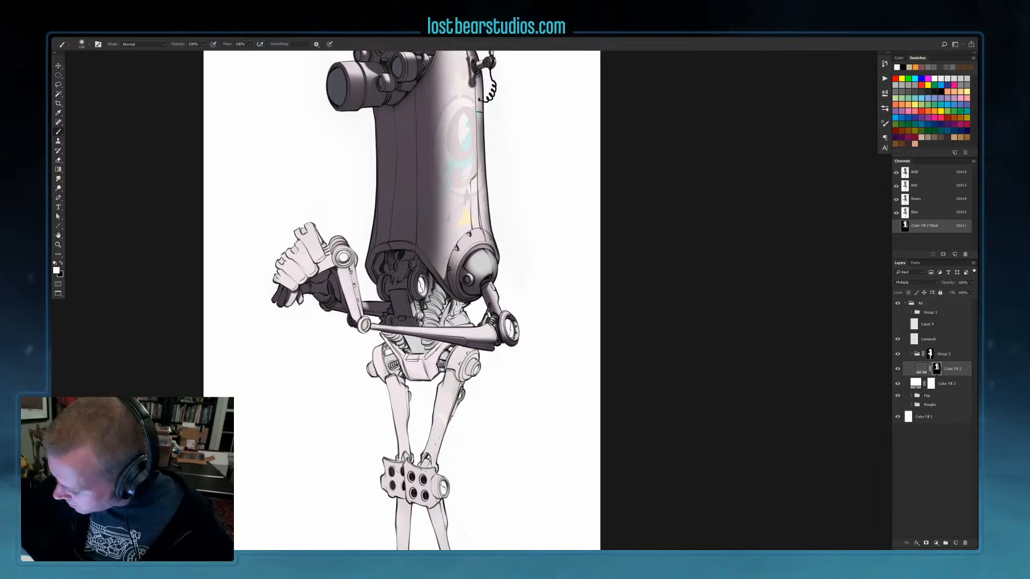
drag(418, 313, 423, 320)
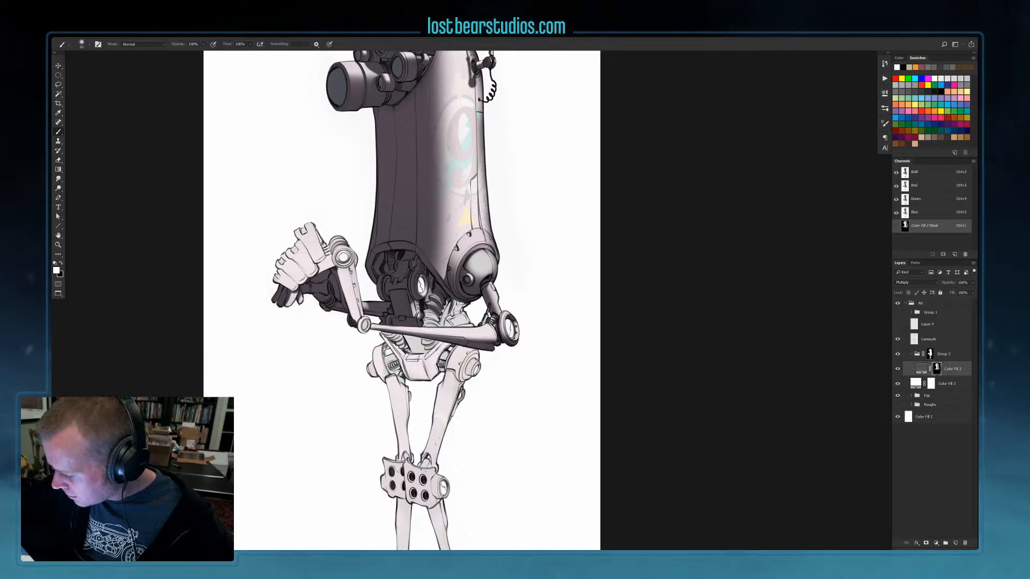
drag(431, 298, 428, 292)
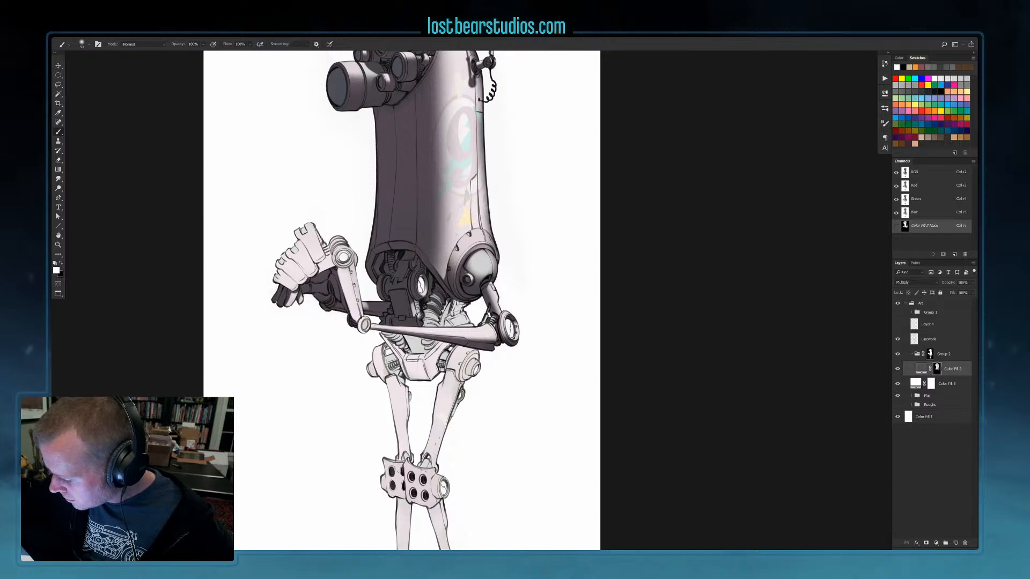
key([)
drag(422, 312, 438, 318)
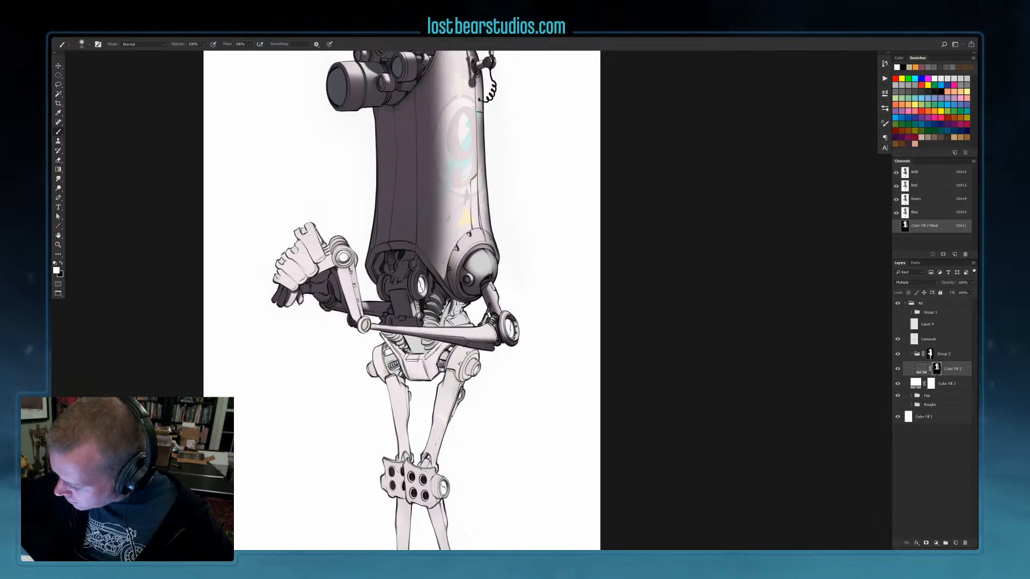
drag(421, 319, 439, 323)
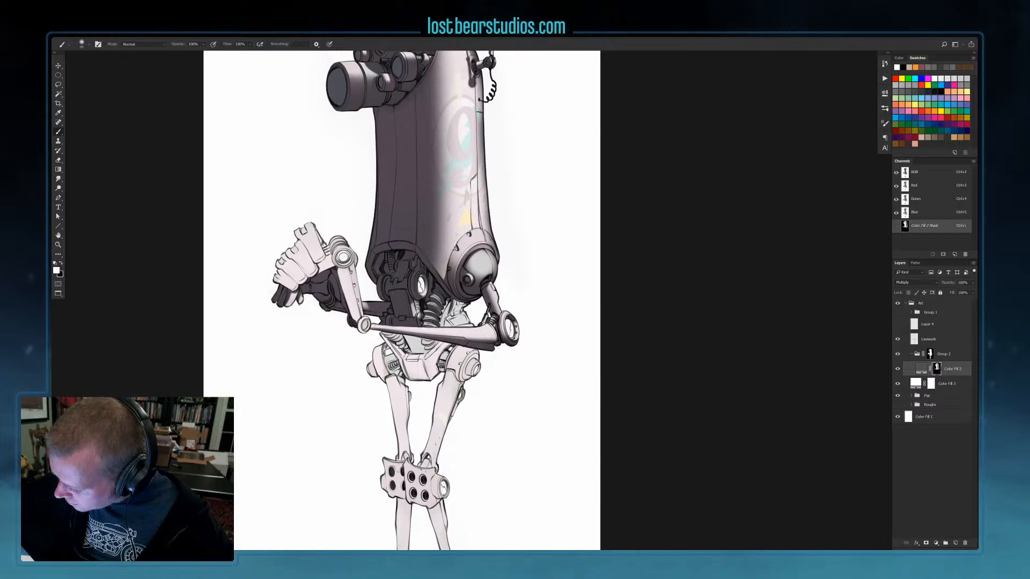
Darken the mechanical parts behind and just below the long forearm, down to the top of the pelvis
key(])
drag(420, 339, 432, 355)
drag(382, 331, 395, 339)
mouse_move(388, 335)
mouse_down()
mouse_move(423, 338)
mouse_move(409, 346)
mouse_move(423, 355)
mouse_move(374, 332)
mouse_up()
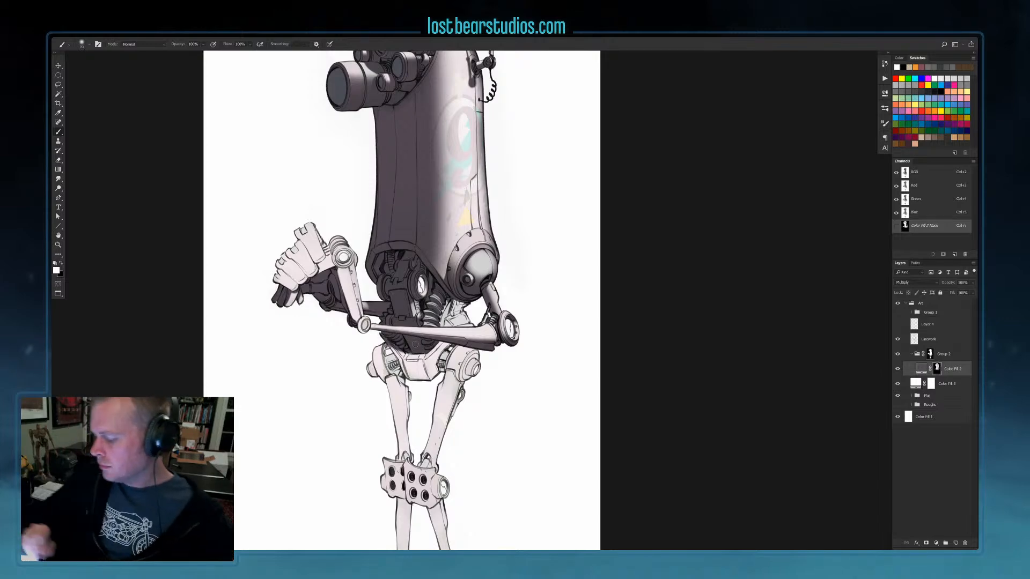
mouse_move(414, 299)
mouse_down()
mouse_move(422, 312)
mouse_move(410, 290)
mouse_up()
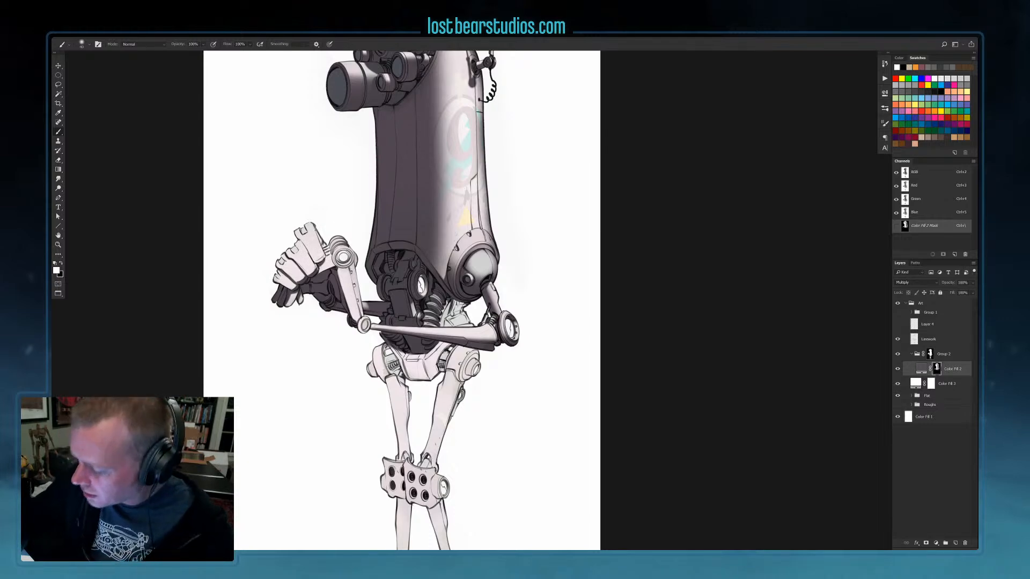
Mask off the near wrist joint with the Lasso and shade its coiled rings using a larger brush
click(59, 85)
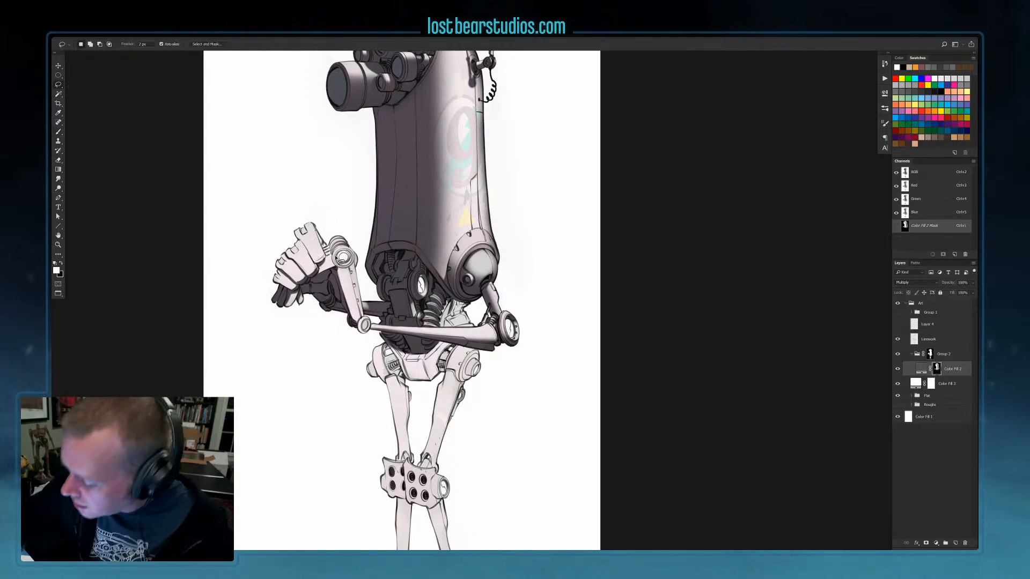
mouse_move(338, 264)
mouse_down()
mouse_move(347, 230)
mouse_move(331, 235)
mouse_move(347, 272)
mouse_up()
key(ctrl+d)
key(b)
key(bracketright)
key(bracketright)
key(bracketright)
key(bracketright)
key(bracketright)
key(bracketright)
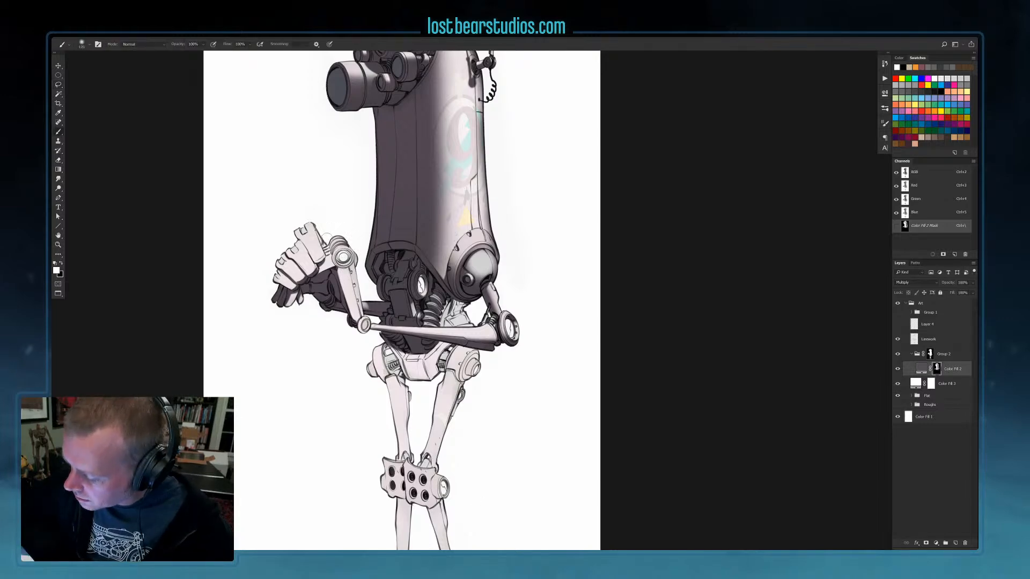
drag(326, 232, 335, 248)
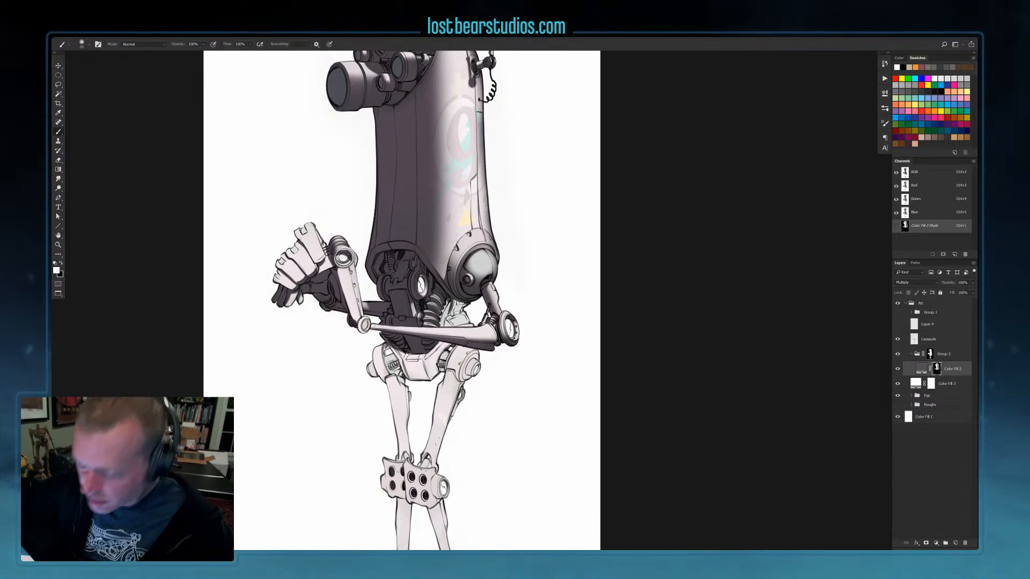
Refine the wrist joint's shadows and highlights on the mask, alternating between black and white
key(x)
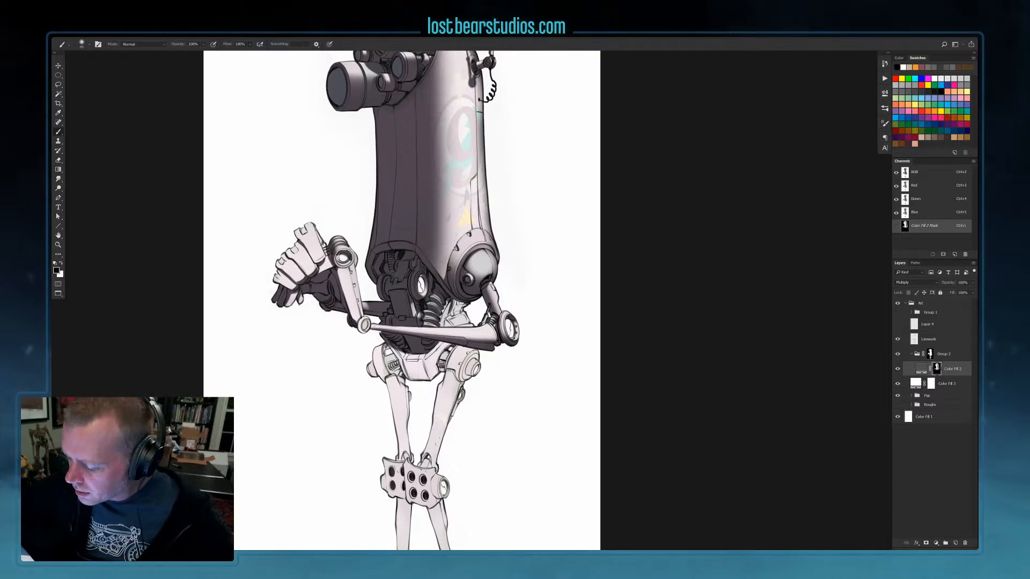
key(x)
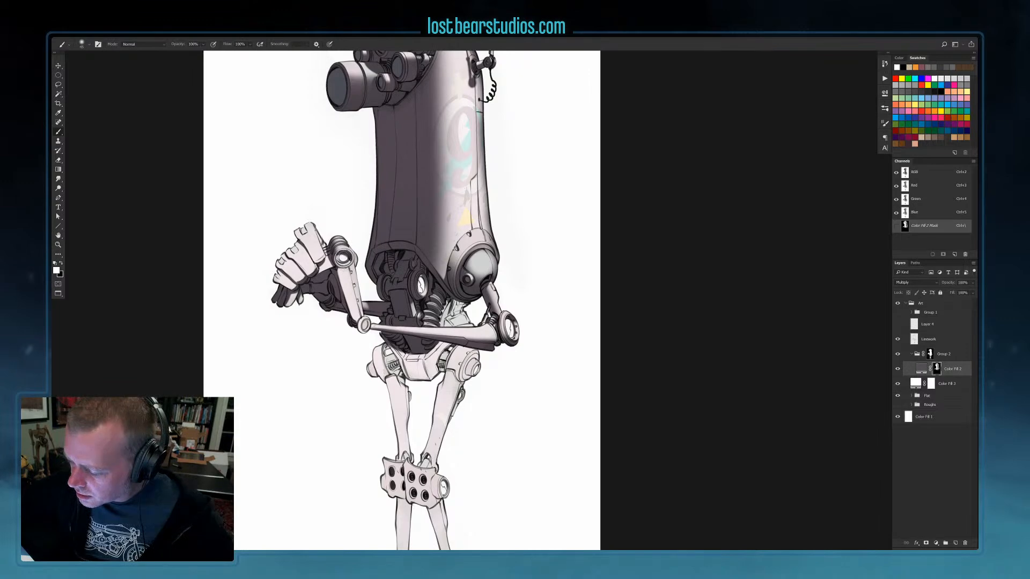
key(x)
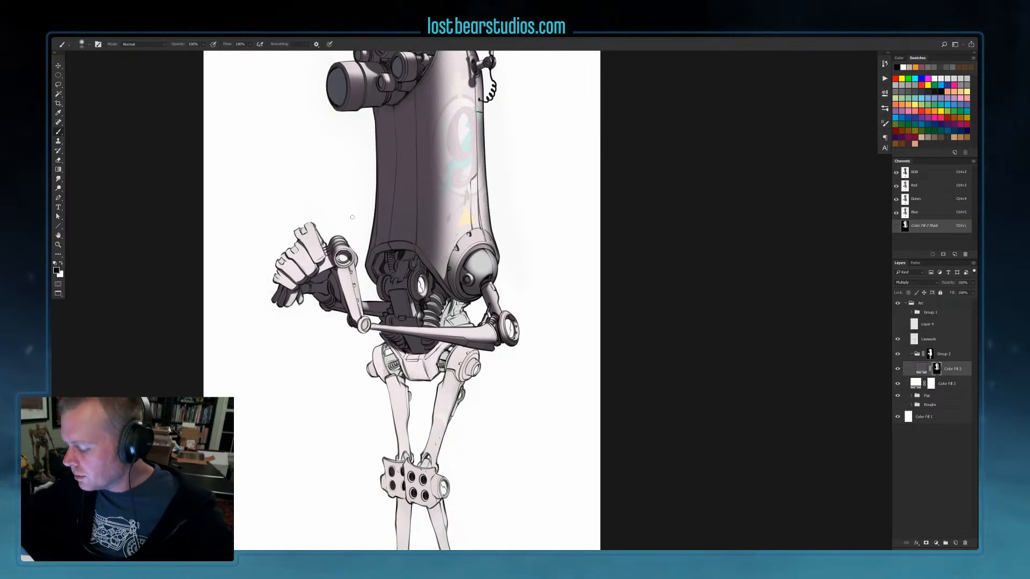
key(x)
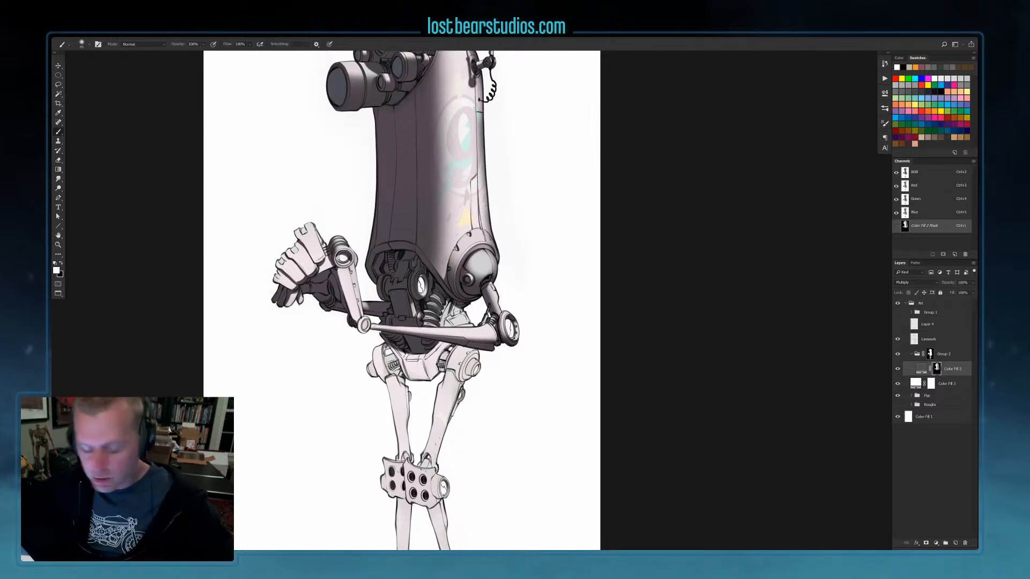
Paint dark shadow over the small mechanical parts between the waist spring and the elbow, behind the forearm
mouse_move(455, 302)
mouse_down()
mouse_move(439, 325)
mouse_move(446, 318)
mouse_up()
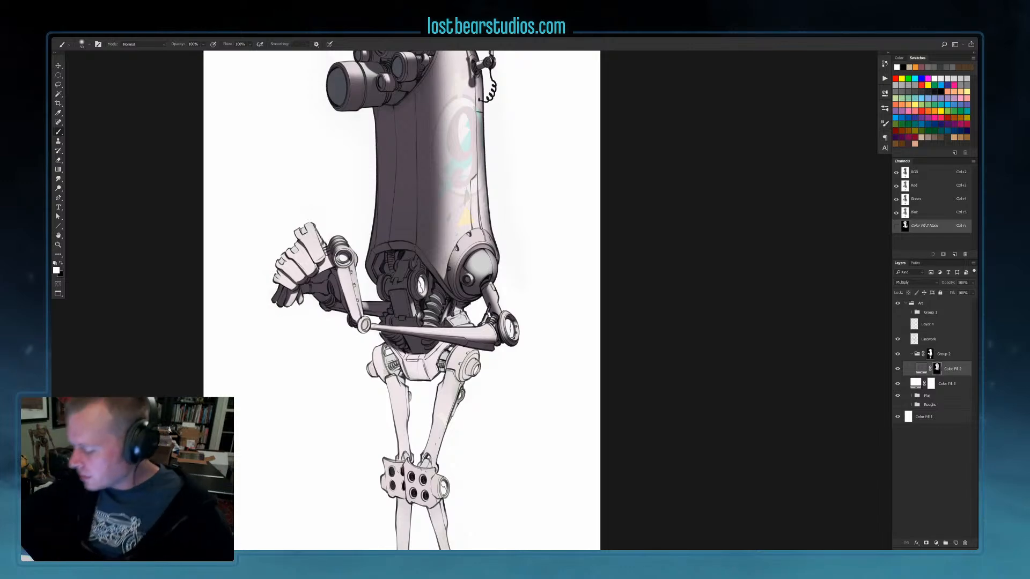
drag(463, 310, 468, 321)
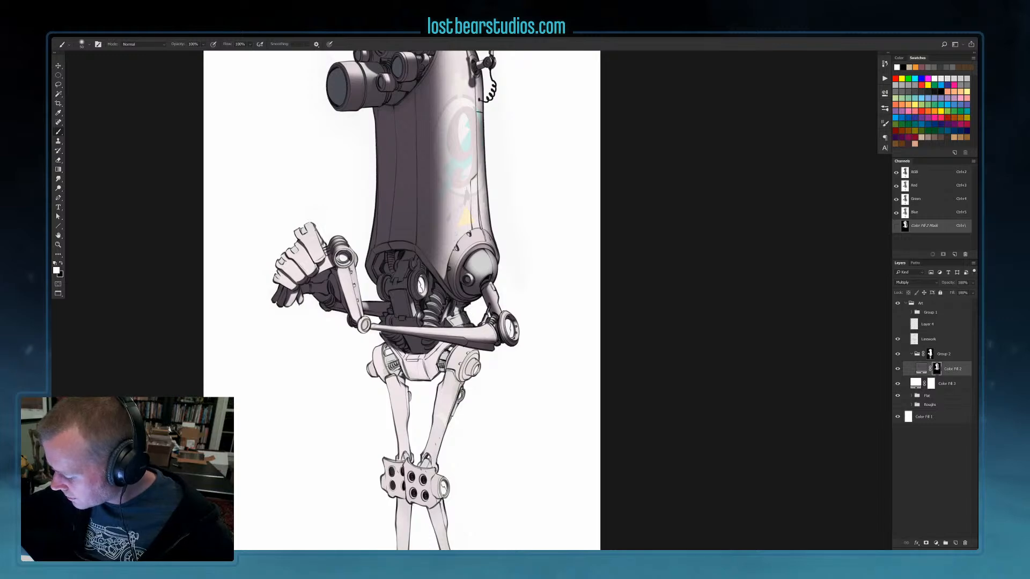
mouse_move(460, 315)
mouse_down()
mouse_move(464, 325)
mouse_move(461, 316)
mouse_up()
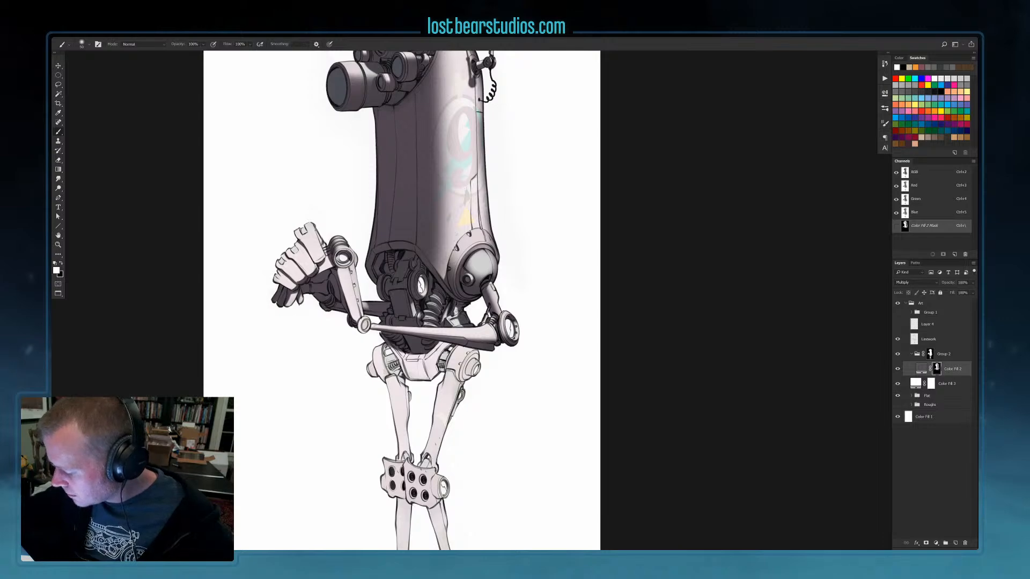
drag(454, 315, 462, 311)
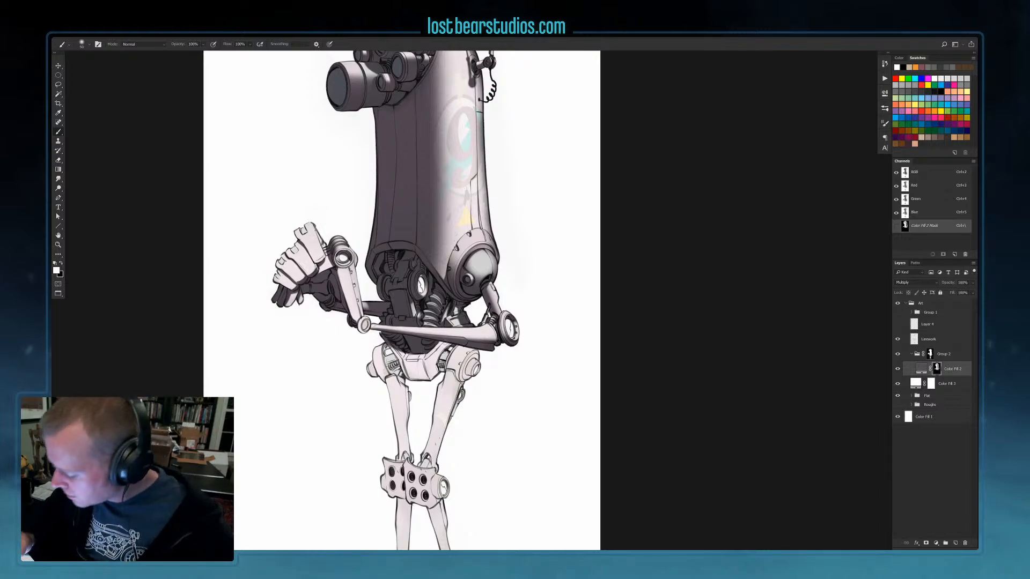
Paint dark shadow over the pelvis block between the two hip joints on the Color Fill 2 mask
mouse_move(446, 344)
mouse_down()
mouse_move(434, 358)
mouse_move(443, 359)
mouse_move(439, 369)
mouse_up()
mouse_move(447, 357)
mouse_down()
mouse_move(442, 371)
mouse_move(434, 366)
mouse_up()
drag(433, 354, 419, 360)
drag(421, 363, 389, 364)
mouse_move(415, 347)
mouse_down()
mouse_move(398, 379)
mouse_move(405, 368)
mouse_up()
mouse_move(423, 369)
mouse_down()
mouse_move(416, 381)
mouse_move(409, 365)
mouse_up()
mouse_move(427, 363)
mouse_down()
mouse_move(420, 380)
mouse_move(396, 377)
mouse_move(427, 381)
mouse_up()
Shade the far hip joint and upper thigh with a larger soft brush, fading the shadow toward the knee
key(bracketright)
key(bracketright)
key(bracketright)
key(bracketright)
key(bracketright)
key(bracketright)
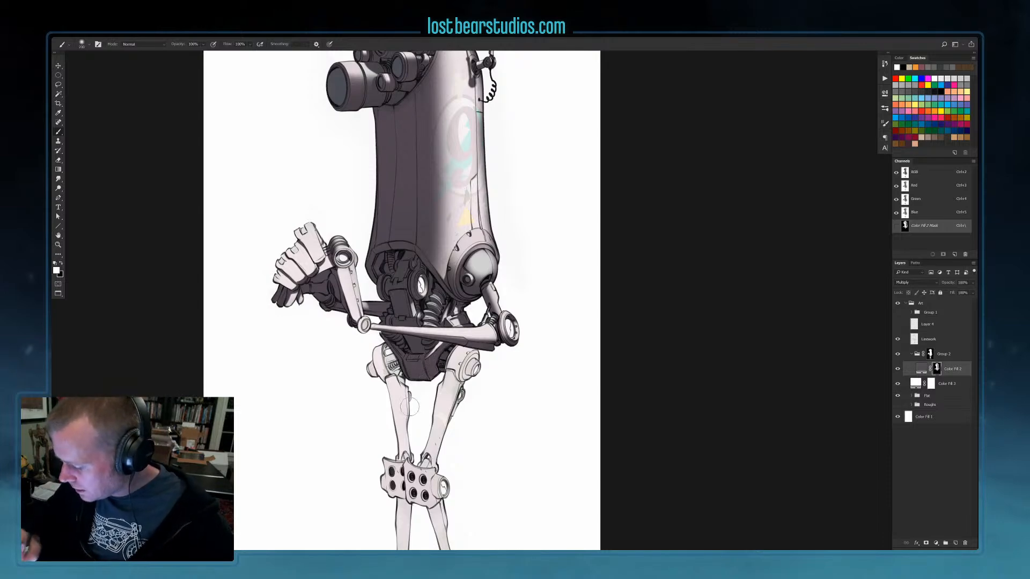
key(ctrl+minus)
key(ctrl+plus)
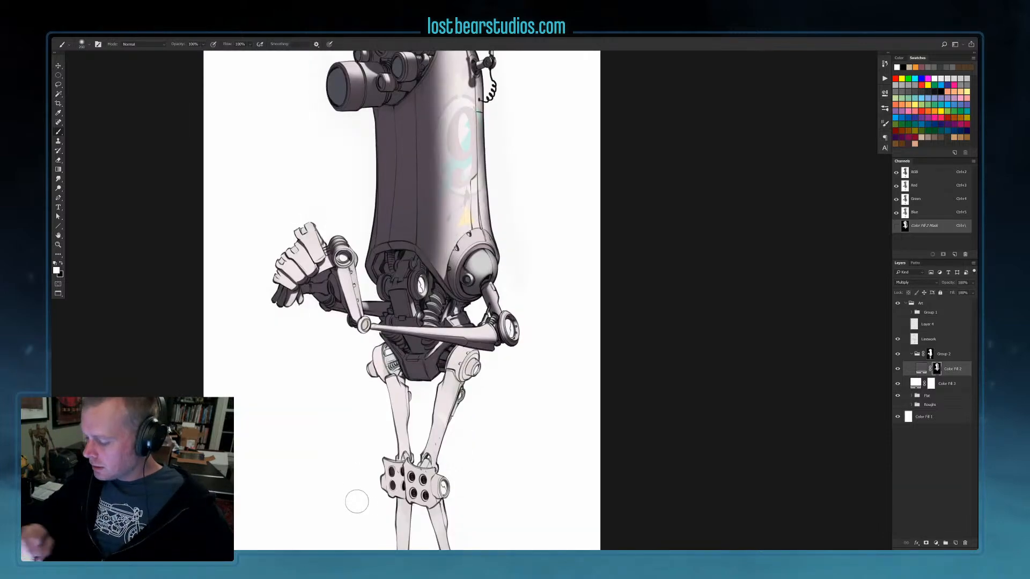
drag(376, 343, 394, 427)
drag(472, 375, 458, 413)
Isolate the near hip joint's cylinder with the Lasso, excluding its end cap, and brush soft shadow along its inner side
key(l)
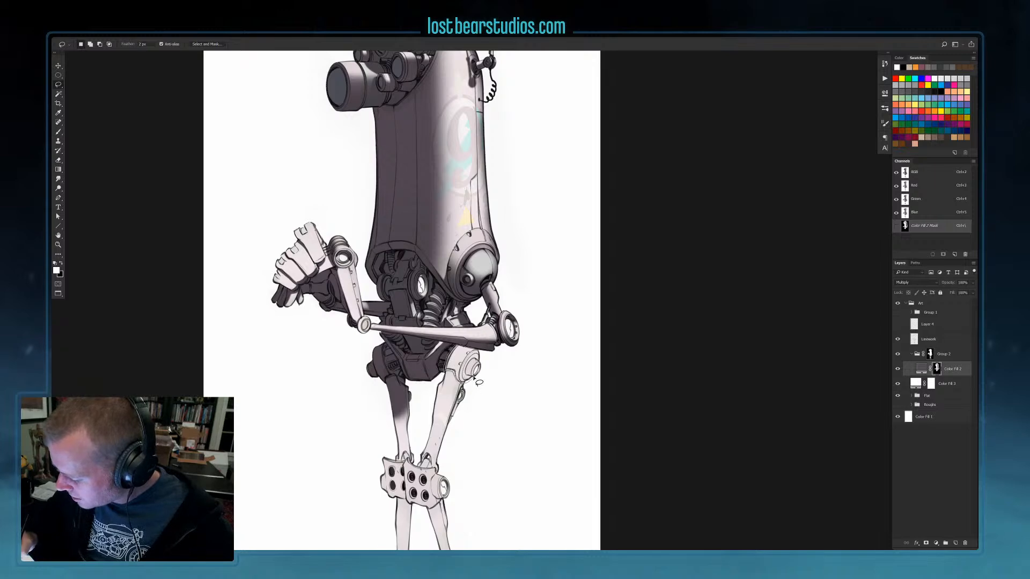
mouse_move(478, 363)
mouse_down()
mouse_move(443, 398)
mouse_move(475, 355)
mouse_up()
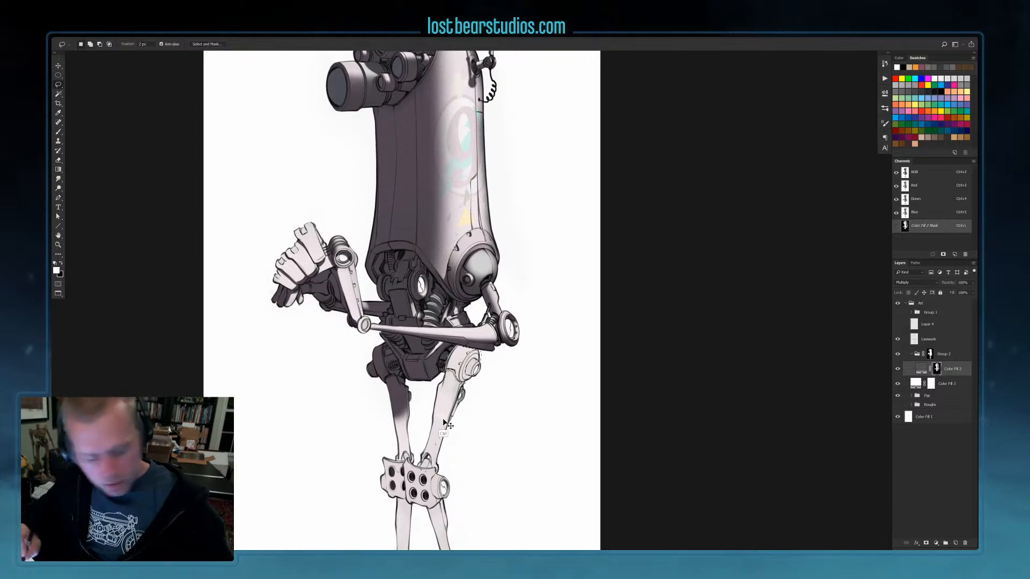
key(alt)
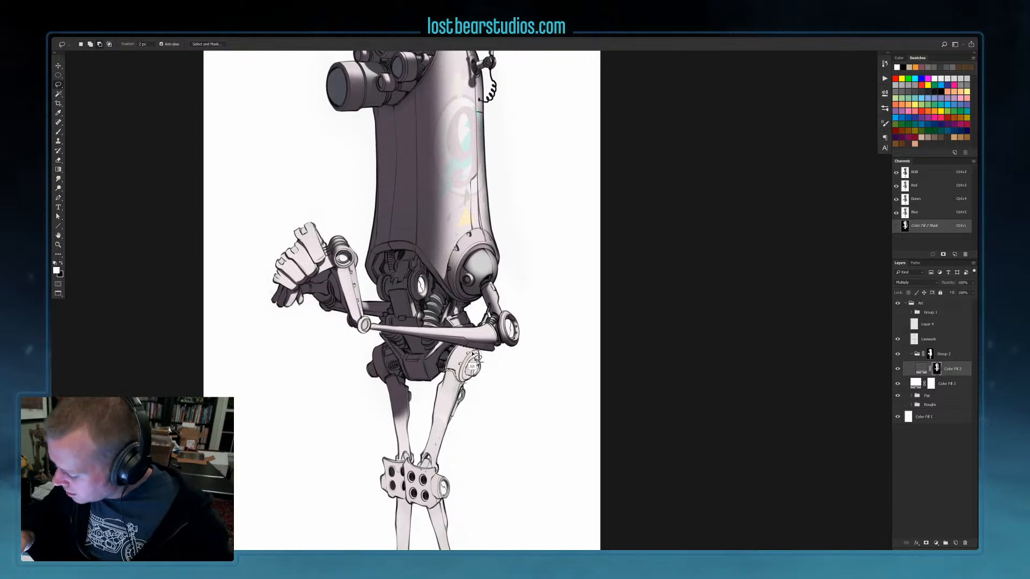
mouse_move(466, 360)
mouse_down()
mouse_move(465, 383)
mouse_move(477, 375)
mouse_move(462, 362)
mouse_up()
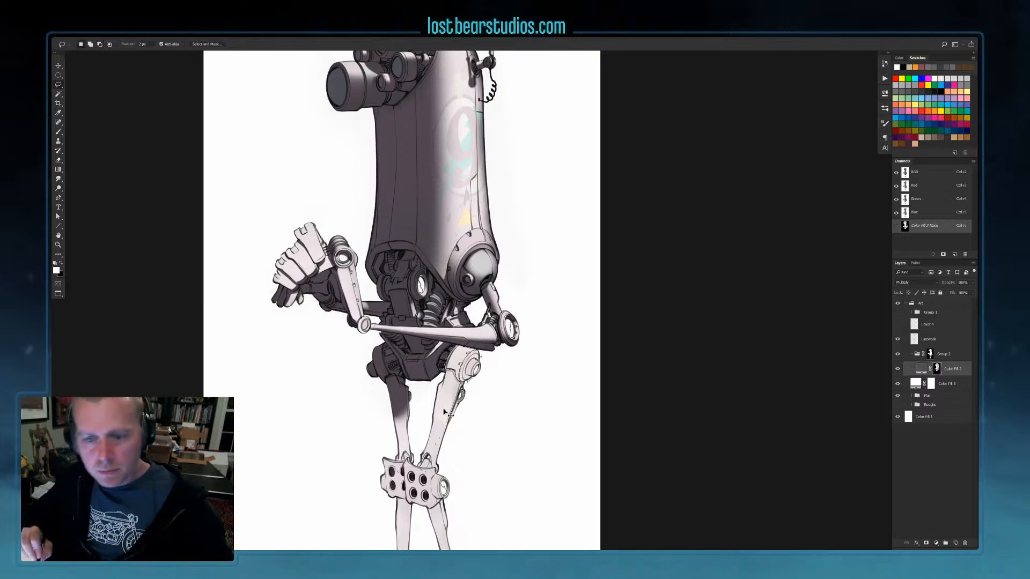
key(b)
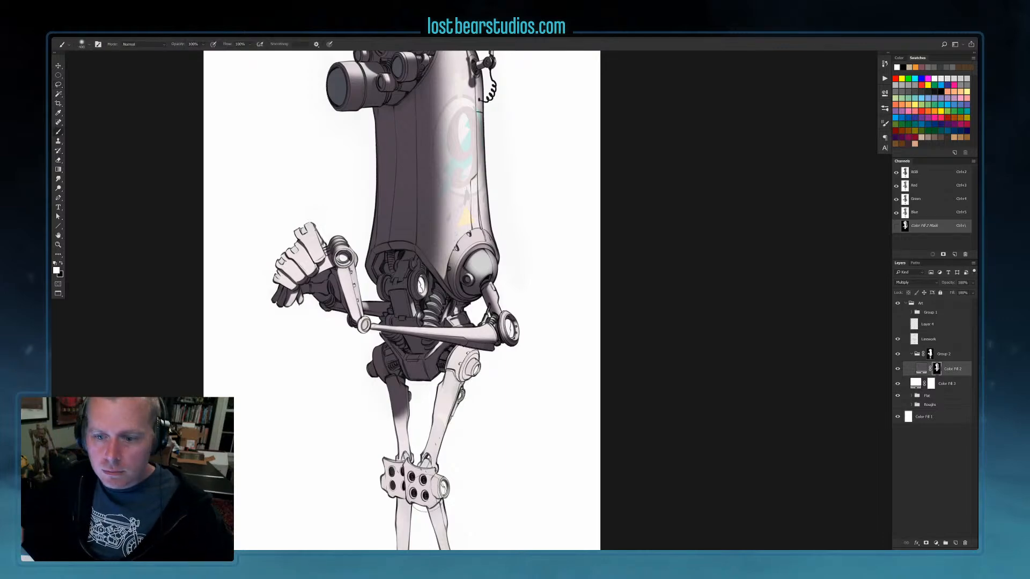
key(bracketright)
key(bracketright)
key(bracketright)
key(bracketright)
key(bracketright)
key(bracketright)
key(bracketright)
key(bracketright)
key(bracketright)
key(bracketleft)
key(bracketleft)
key(bracketleft)
key(bracketleft)
key(bracketleft)
drag(436, 360, 464, 391)
key(bracketleft)
key(bracketleft)
key(bracketleft)
key(bracketleft)
key(bracketleft)
key(bracketleft)
key(bracketleft)
key(bracketleft)
key(bracketleft)
key(bracketleft)
key(bracketleft)
key(bracketleft)
key(bracketleft)
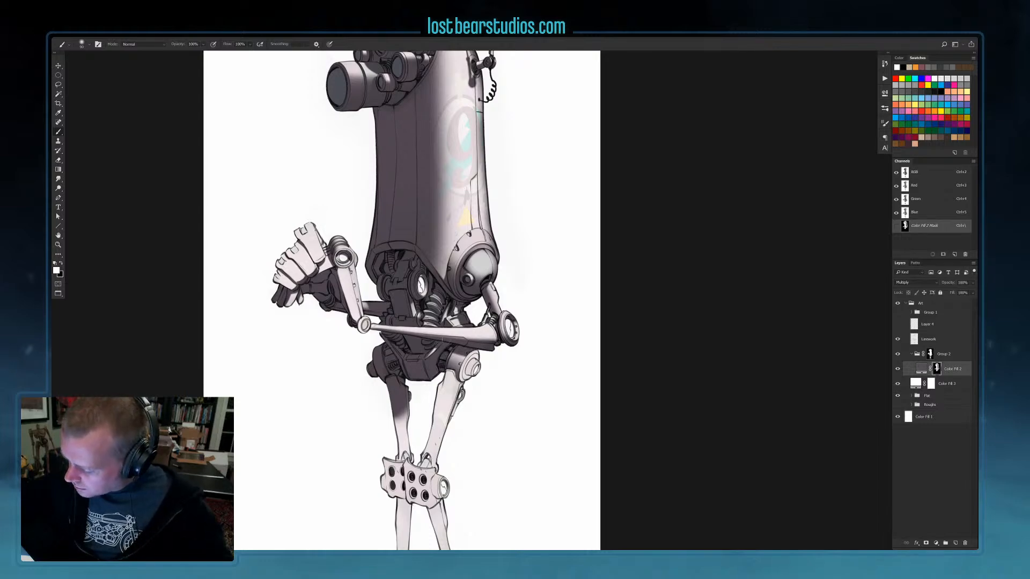
Outline the near hip joint's round end cap with the Lasso and paint its shading
click(59, 85)
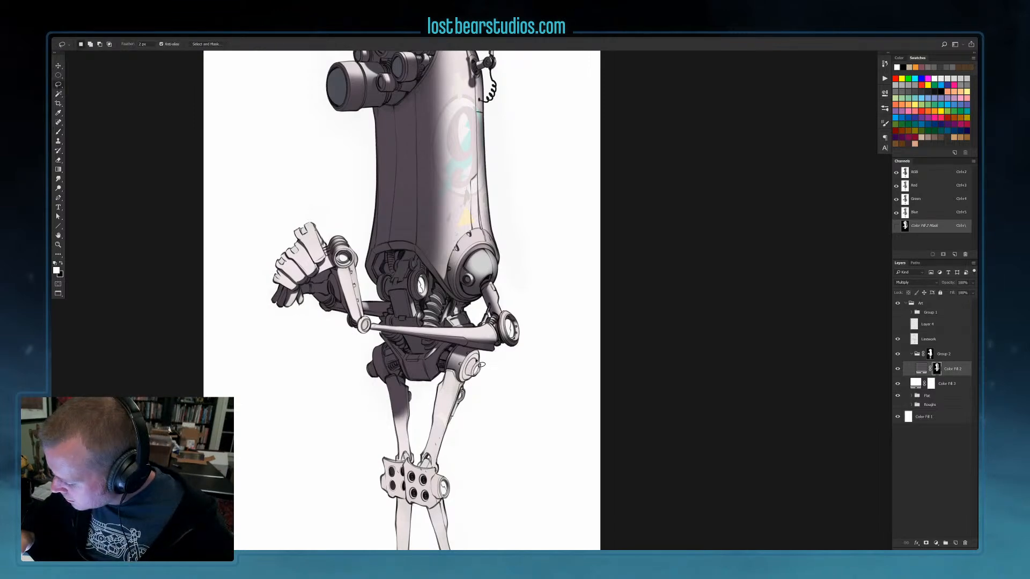
key(alt)
drag(481, 366, 477, 376)
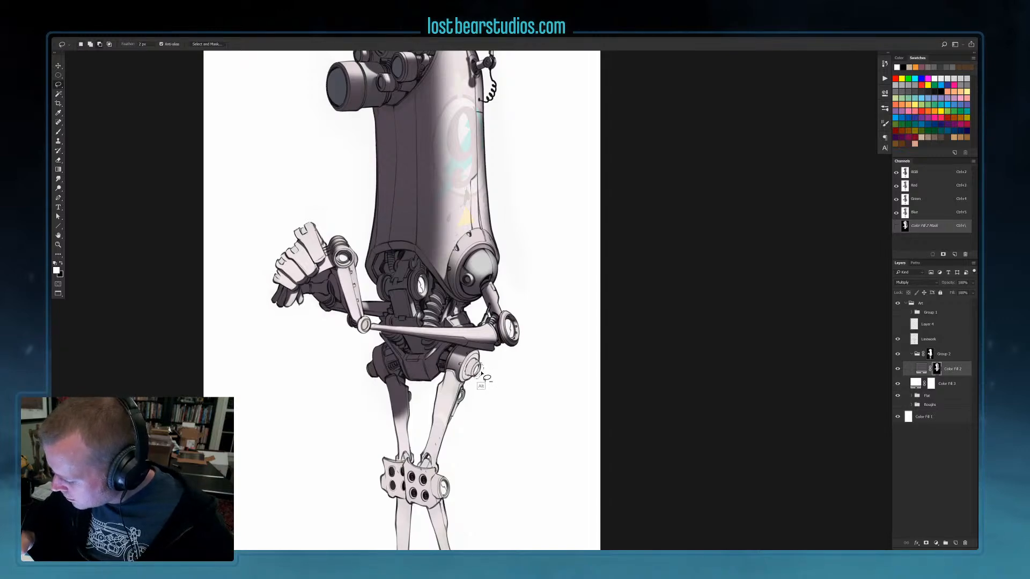
key(b)
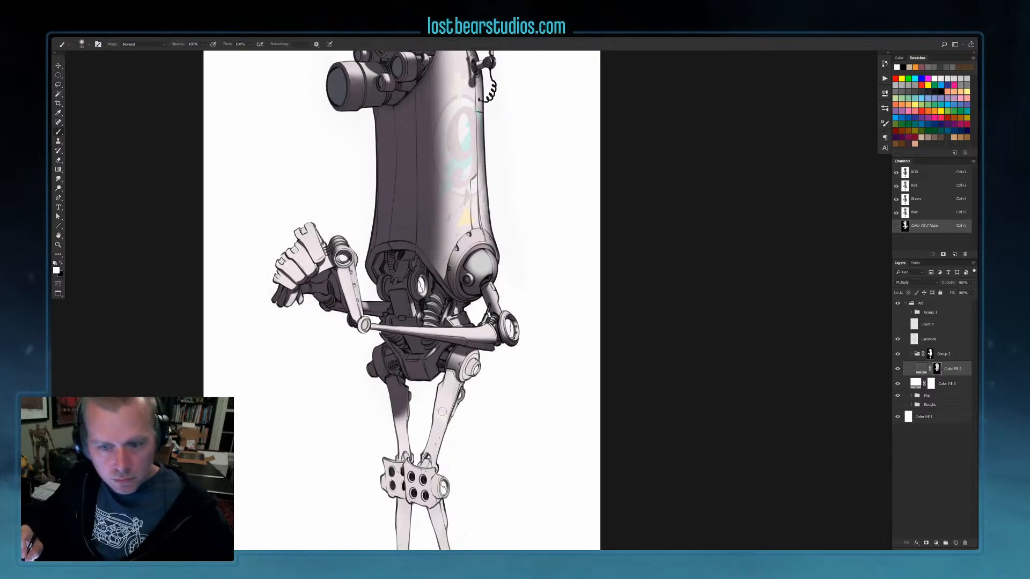
key(bracketright)
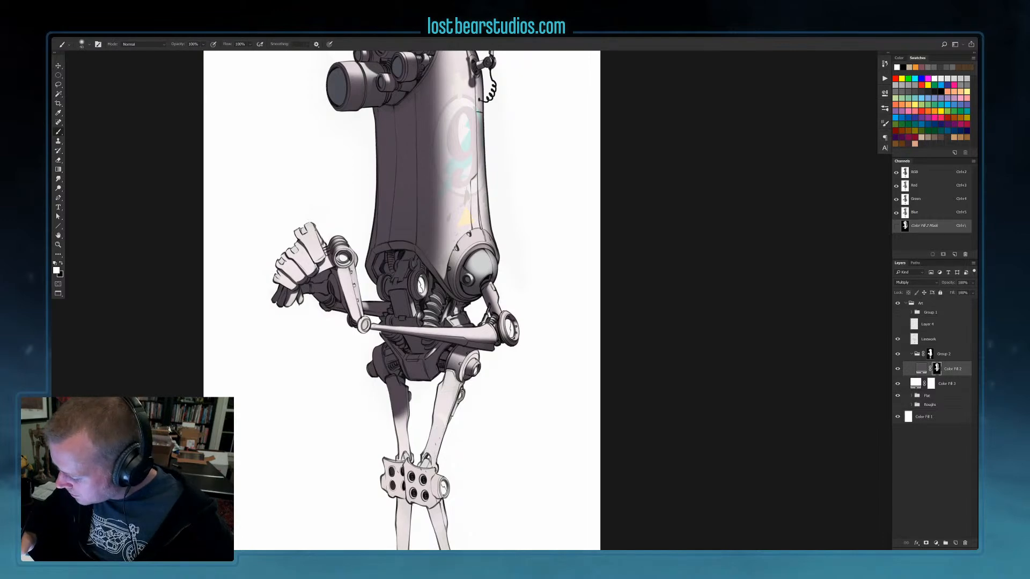
Extend the dark shadow down the far thigh, including its outer edges, using a larger brush
click(59, 85)
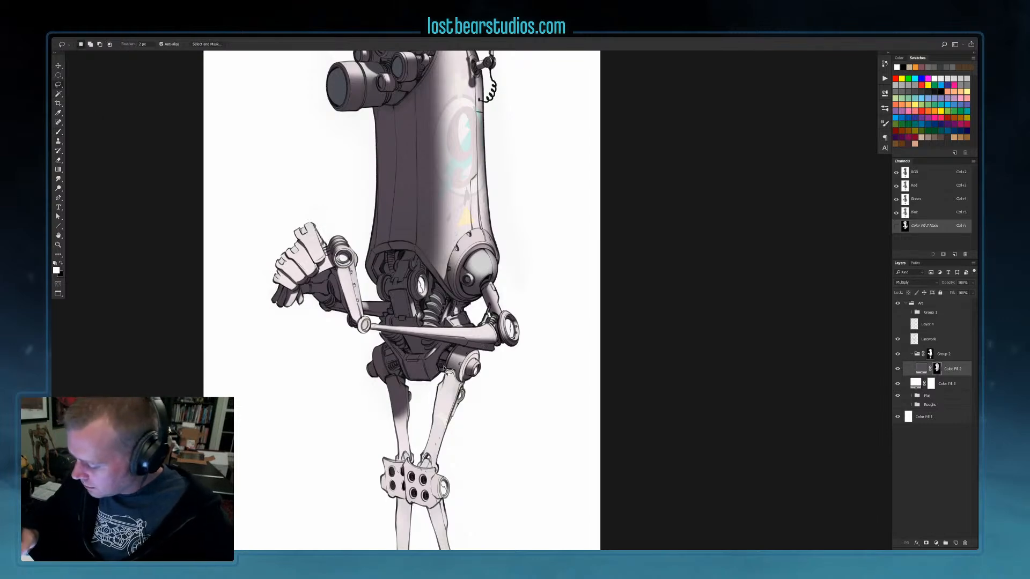
key(b)
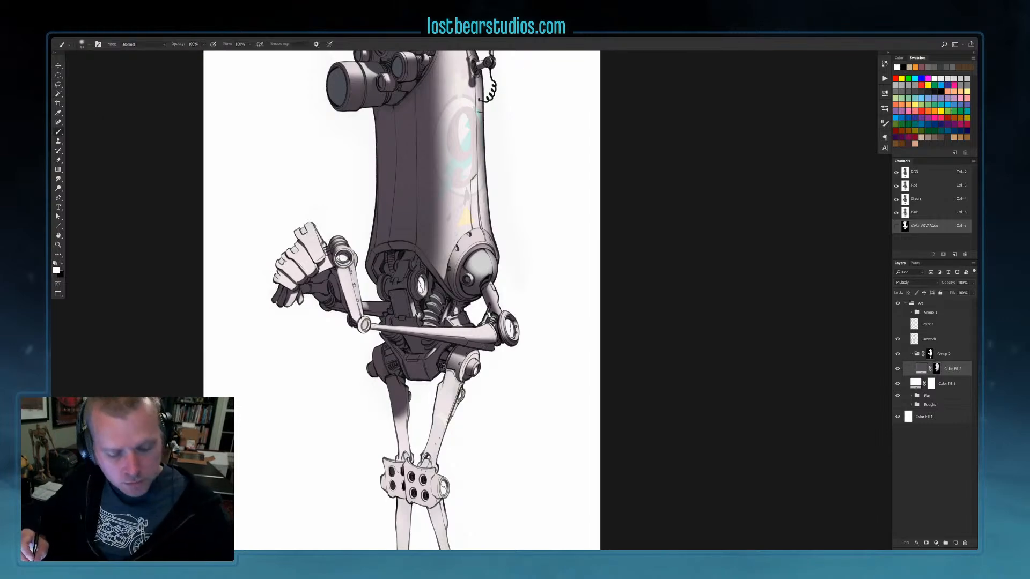
key(])
mouse_move(387, 426)
mouse_down()
mouse_move(418, 409)
mouse_move(410, 397)
mouse_up()
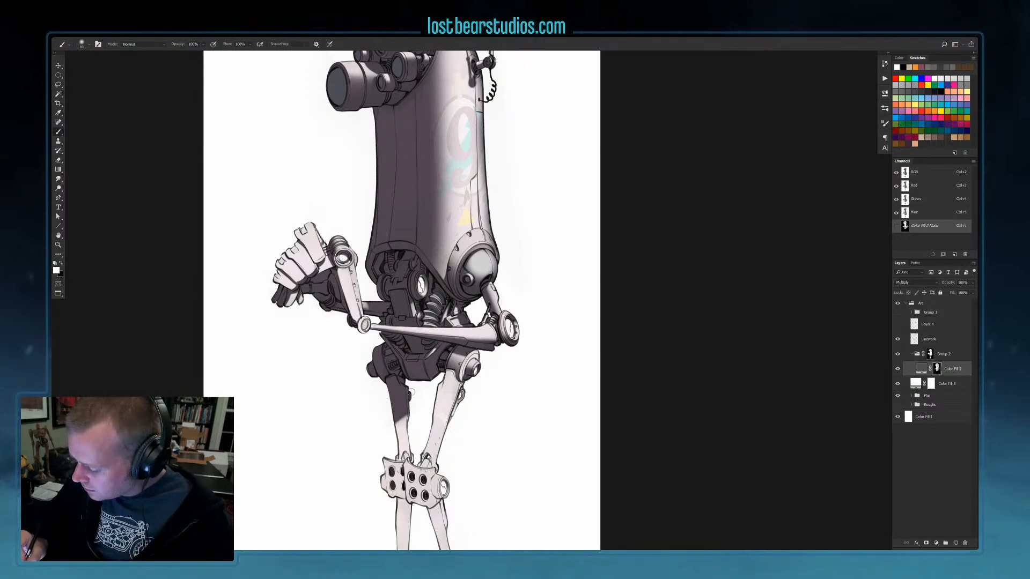
Shade the lower part of the far thigh and both shins below the knee plates with a large soft brush
key(ctrl+minus)
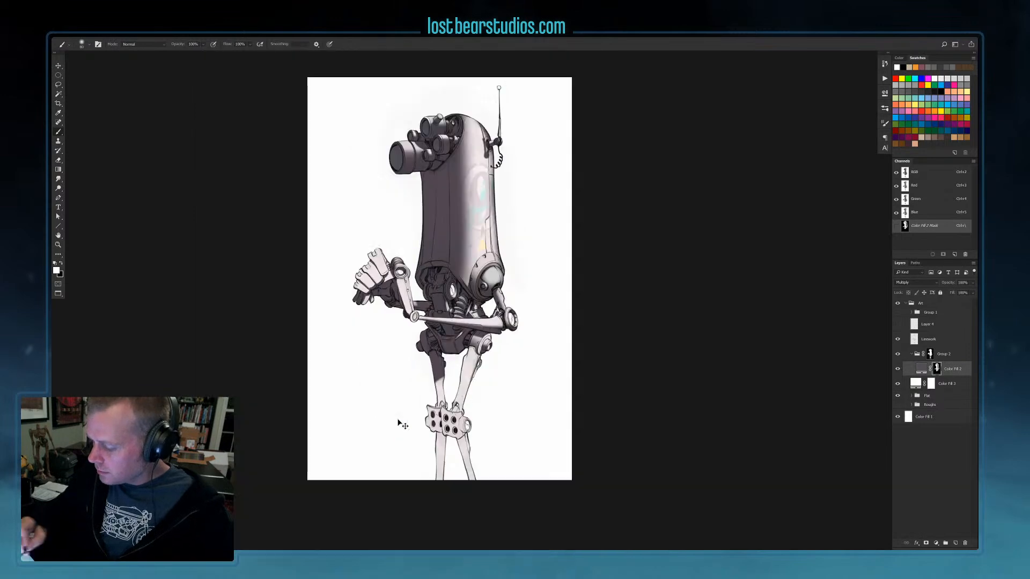
key(bracketright)
key(bracketright)
drag(435, 375, 437, 482)
key(bracketright)
key(bracketright)
drag(456, 436, 468, 480)
drag(457, 429, 470, 485)
mouse_move(439, 422)
mouse_down()
mouse_move(437, 486)
mouse_move(444, 446)
mouse_up()
key(bracketleft)
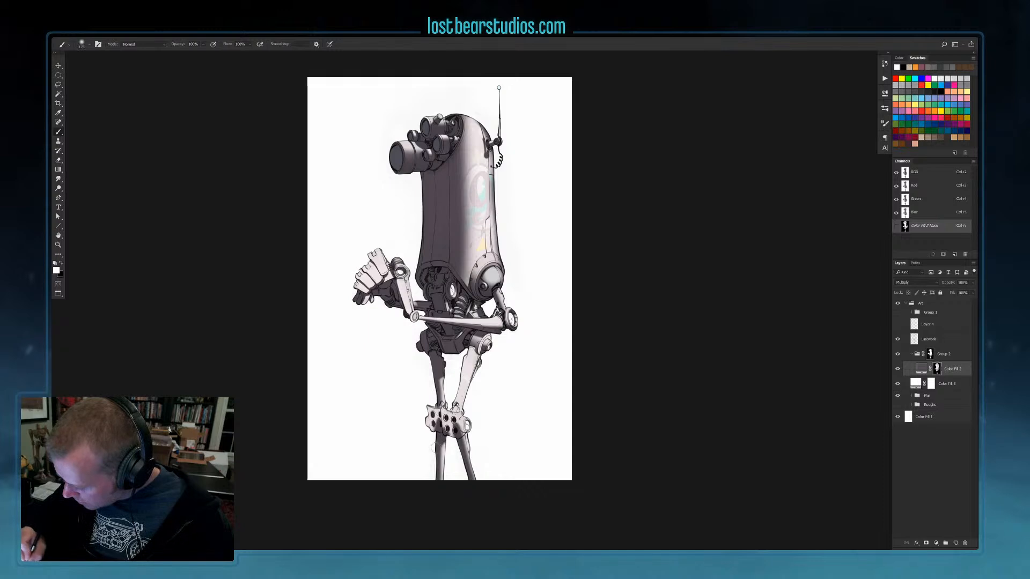
Brush soft shadow along both edges of the near thigh from the hip to the knee
key(bracketright)
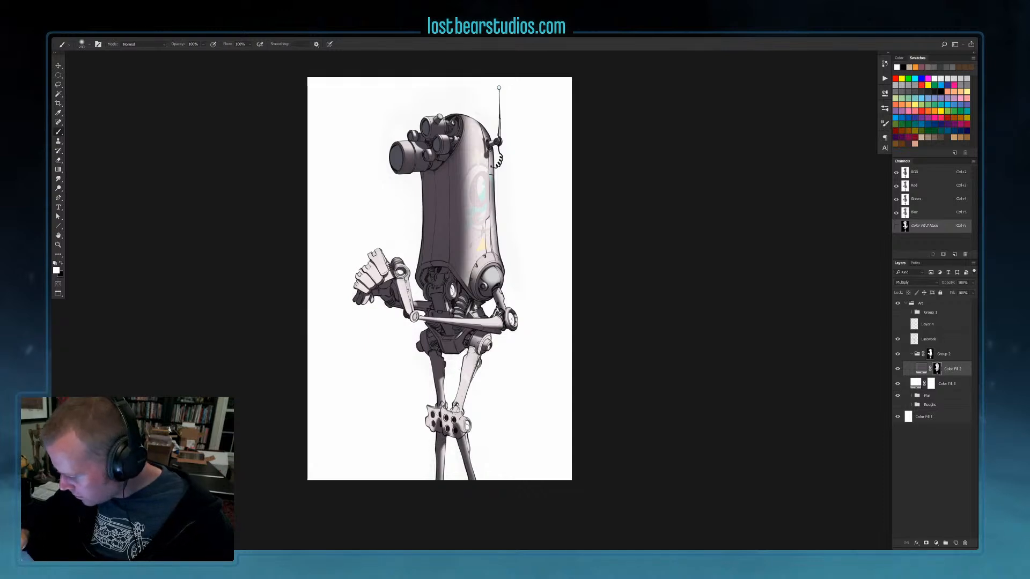
drag(468, 349, 454, 403)
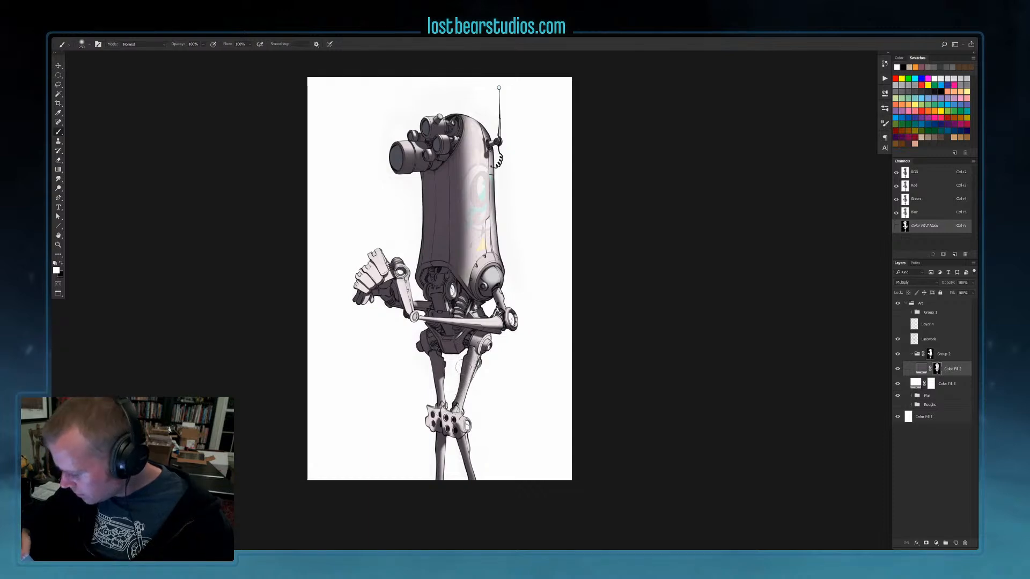
drag(482, 364, 468, 403)
Shade the near knee plate around its holes and lower edge with a smaller brush
key(ctrl+plus)
drag(563, 425, 560, 347)
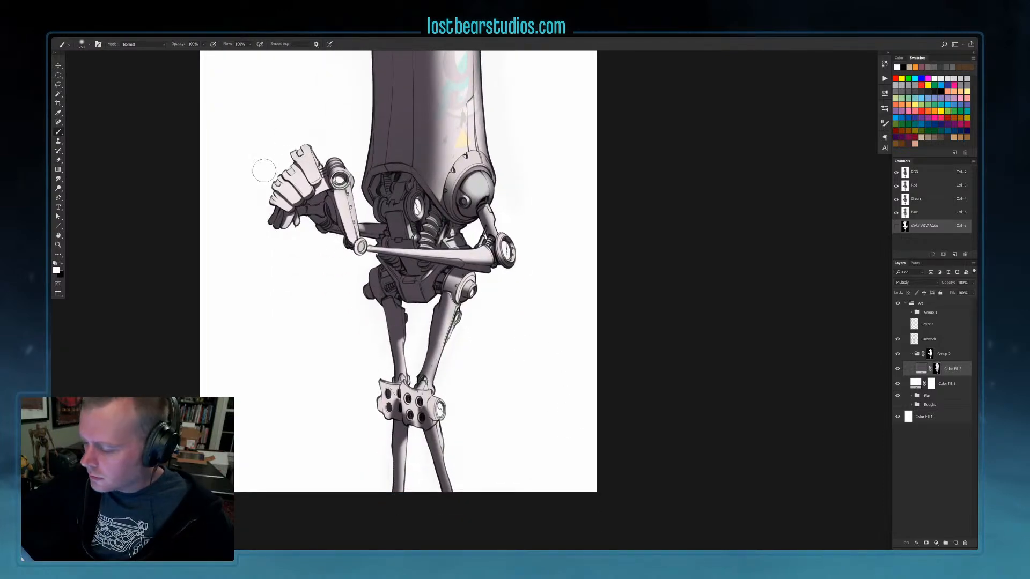
key(bracketleft)
key(bracketleft)
key(bracketleft)
key(bracketleft)
key(bracketleft)
key(bracketleft)
key(bracketleft)
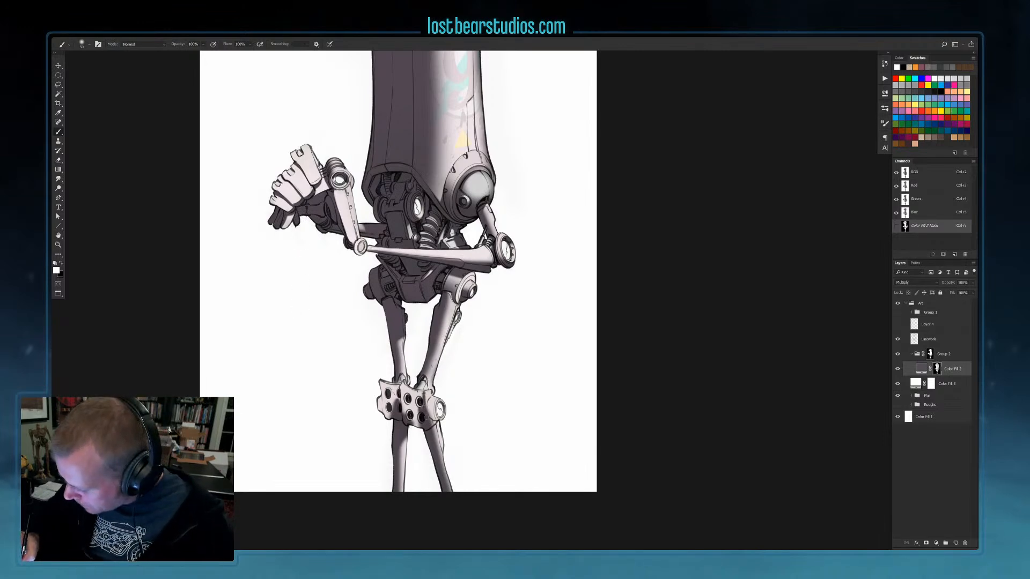
drag(428, 410, 438, 428)
key(bracketright)
key(bracketright)
key(bracketright)
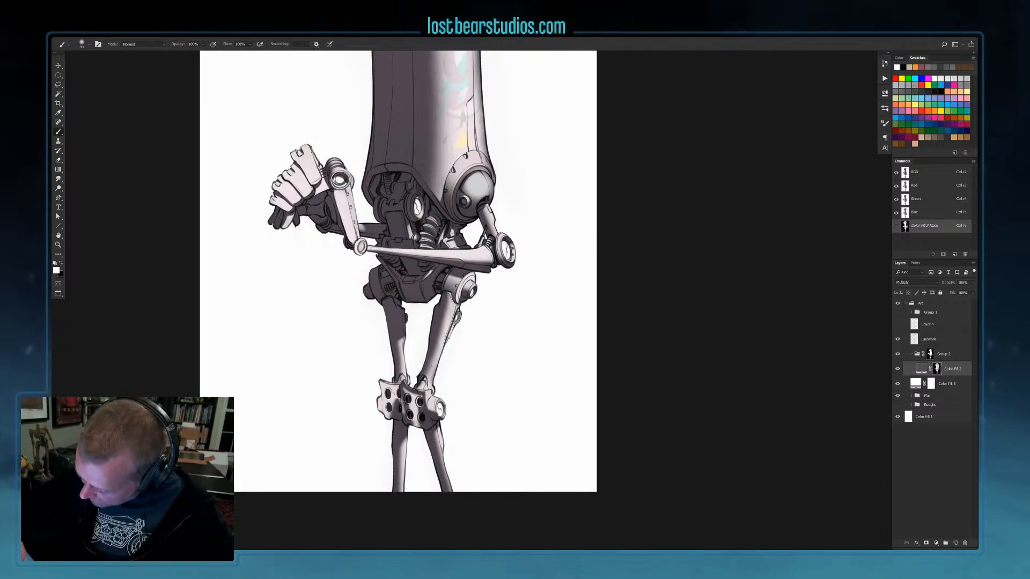
Cover both perforated knee plates in dark shadow and refine the small connectors above them, alternating between white and black
mouse_move(409, 412)
mouse_down()
mouse_move(415, 395)
mouse_move(416, 423)
mouse_up()
drag(400, 388, 375, 378)
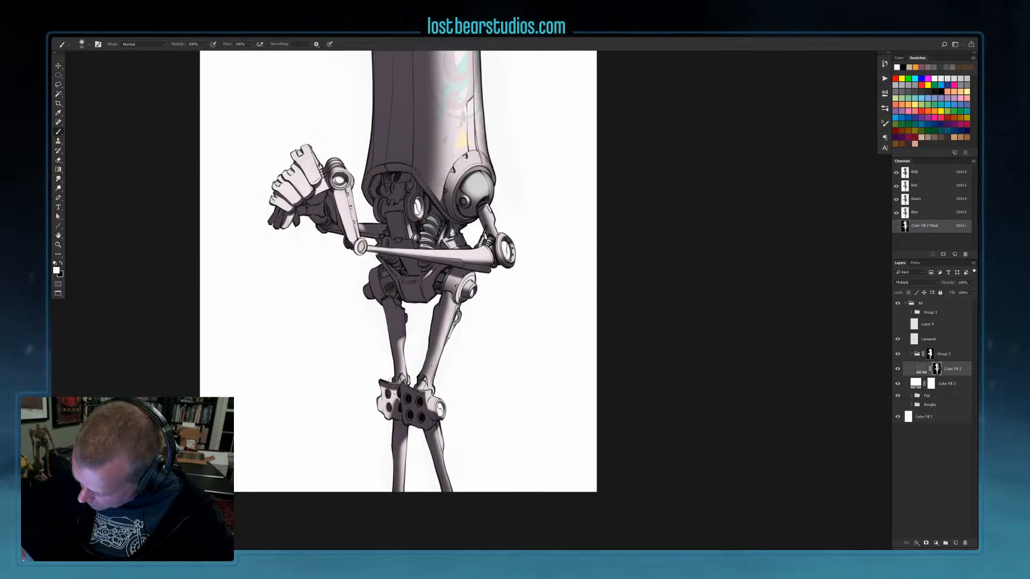
key(bracketright)
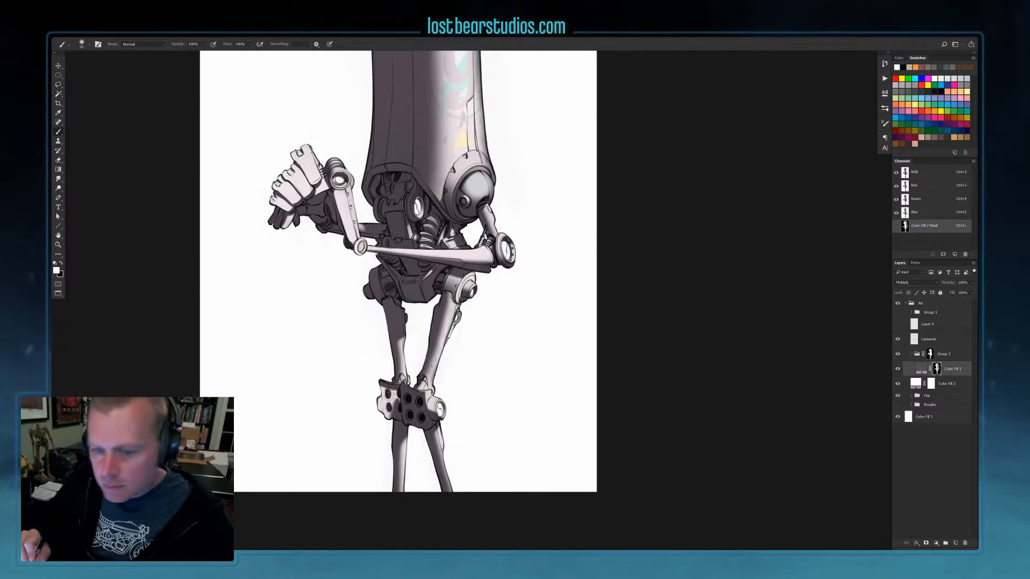
mouse_move(382, 383)
mouse_down()
mouse_move(380, 416)
mouse_move(398, 397)
mouse_up()
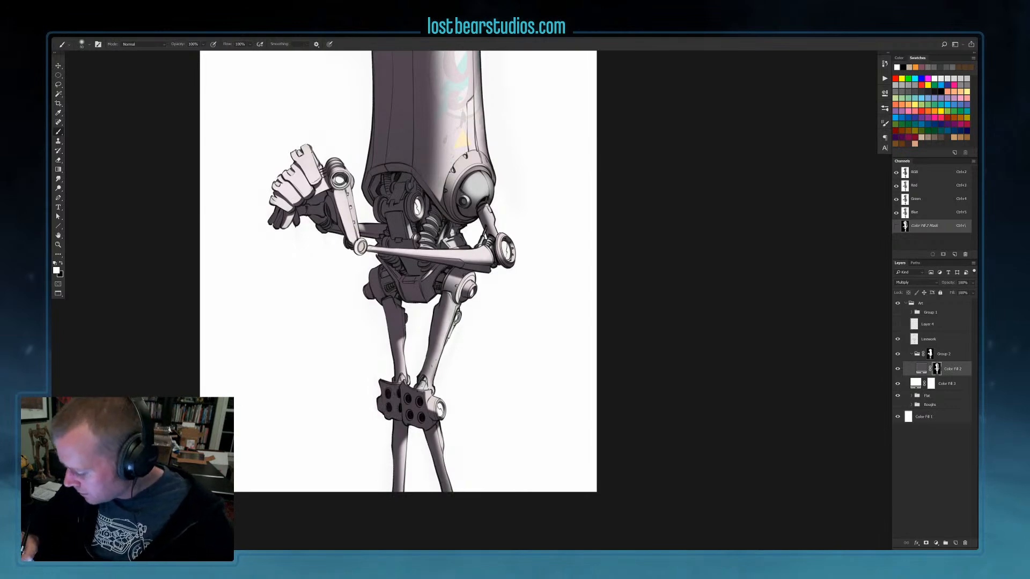
key(x)
key(x)
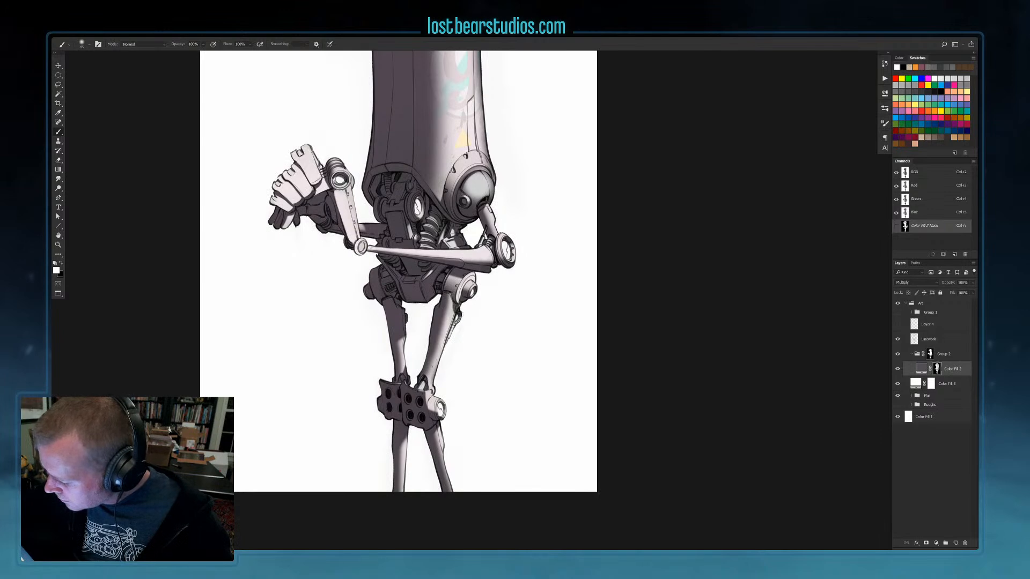
Mask off the near hip joint's end cap with the Lasso and deepen its shading with a much larger brush
key(l)
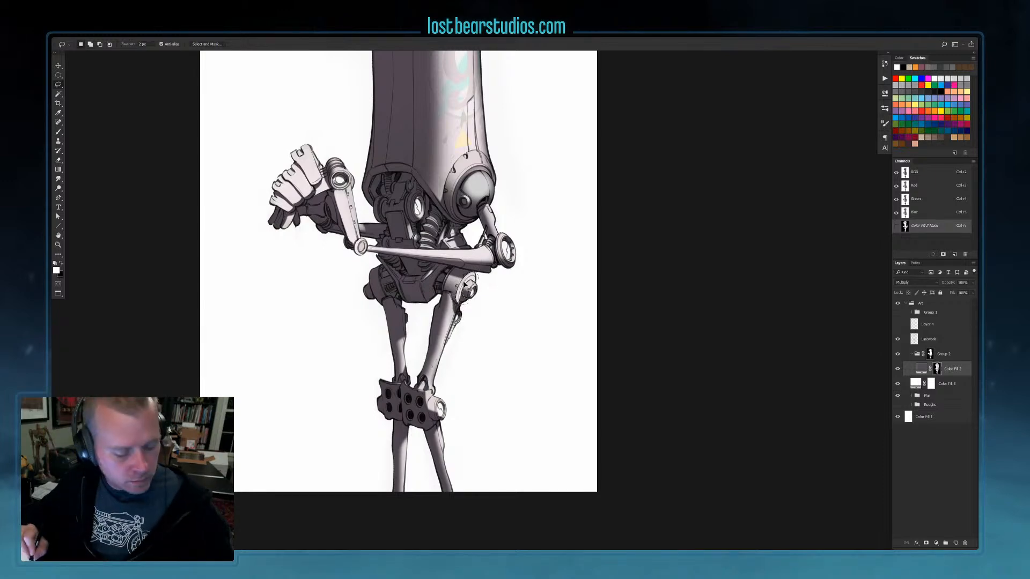
key(b)
key(bracketright)
key(bracketright)
key(bracketright)
key(bracketright)
key(bracketright)
key(bracketright)
key(bracketright)
key(bracketright)
key(bracketright)
key(bracketright)
key(bracketright)
key(bracketright)
key(bracketright)
key(bracketright)
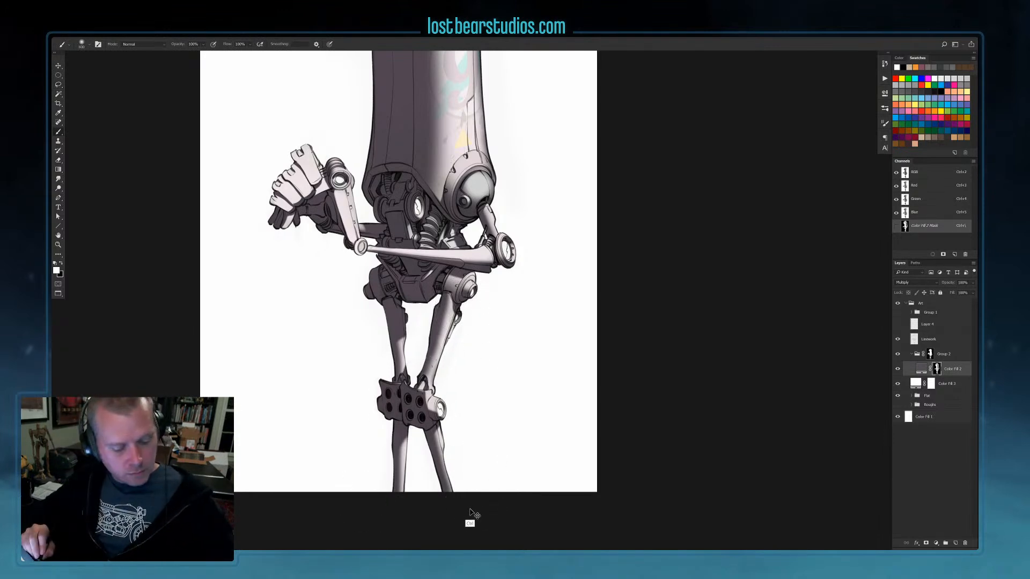
Hide the white Color Fill 3 layer to reveal the robot's flat colours beneath the shading
key(ctrl+minus)
drag(631, 281, 627, 315)
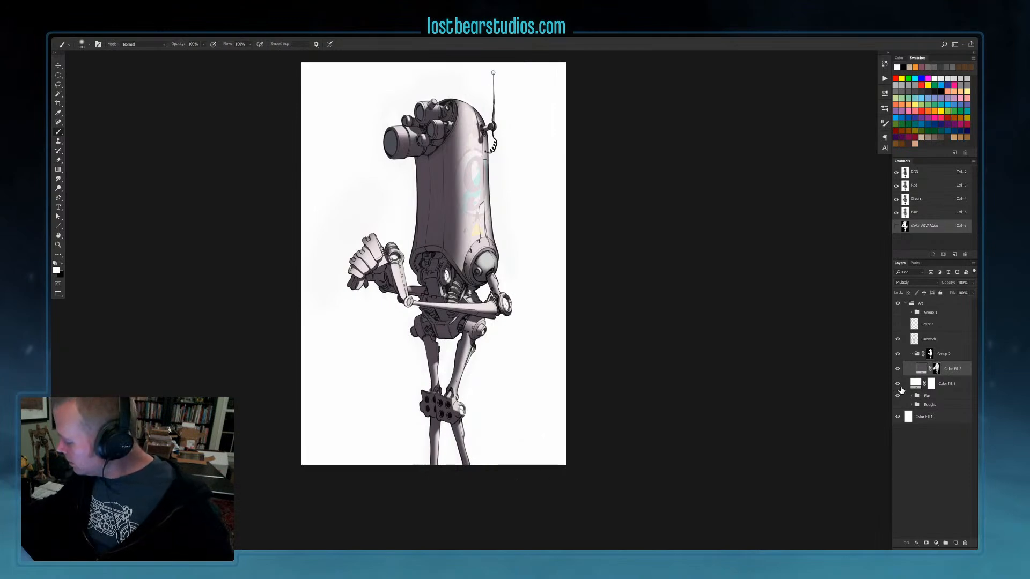
click(898, 384)
key(ctrl+plus)
key(ctrl+minus)
drag(645, 331, 665, 371)
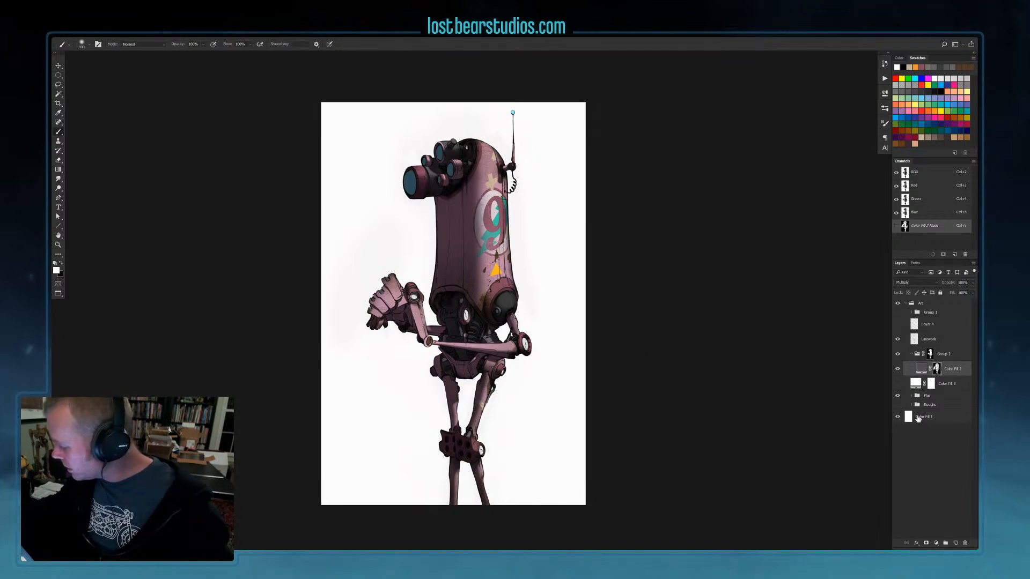
Add a Solid Color fill layer in black (000000) directly above the Color Fill 2 shadow layer
click(932, 545)
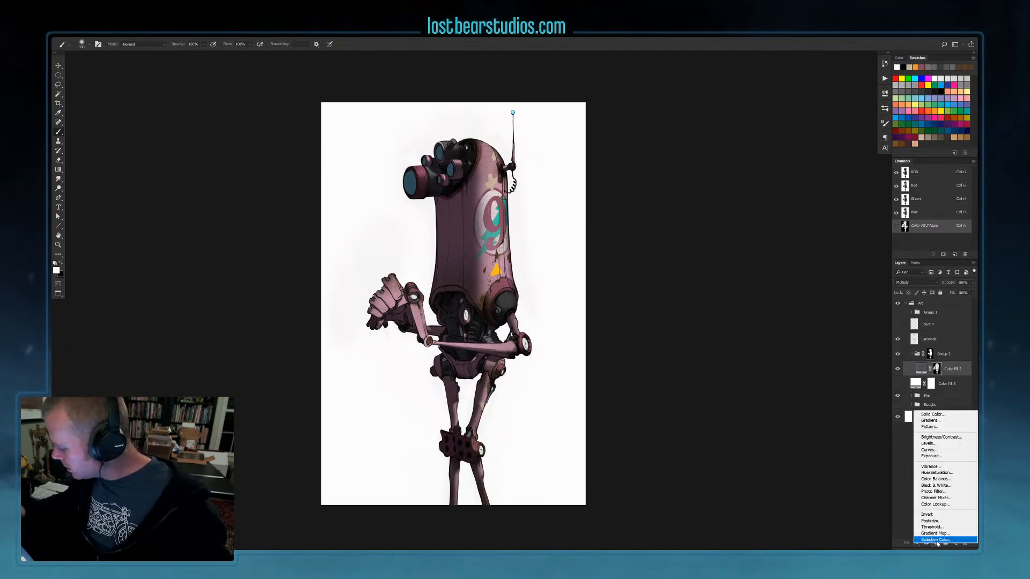
click(932, 419)
text(000000)
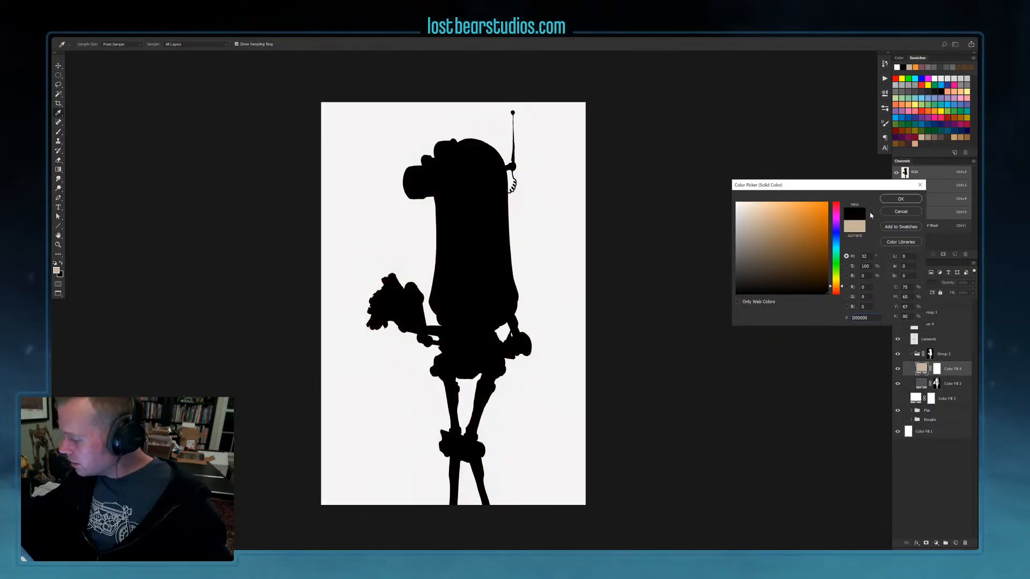
key(Return)
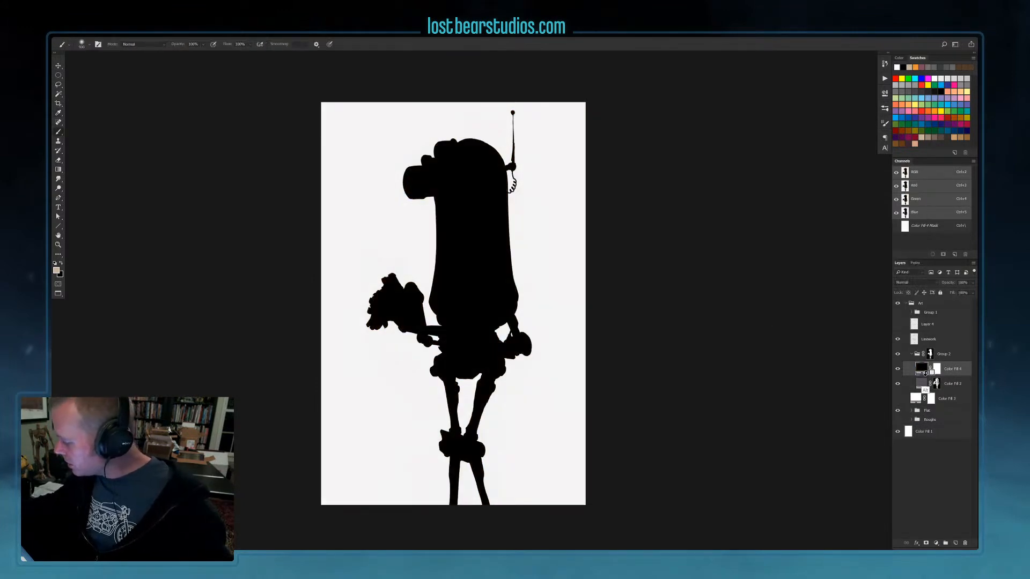
Clip the black fill layer to Color Fill 2 and invert its mask to black
alt+click(922, 375)
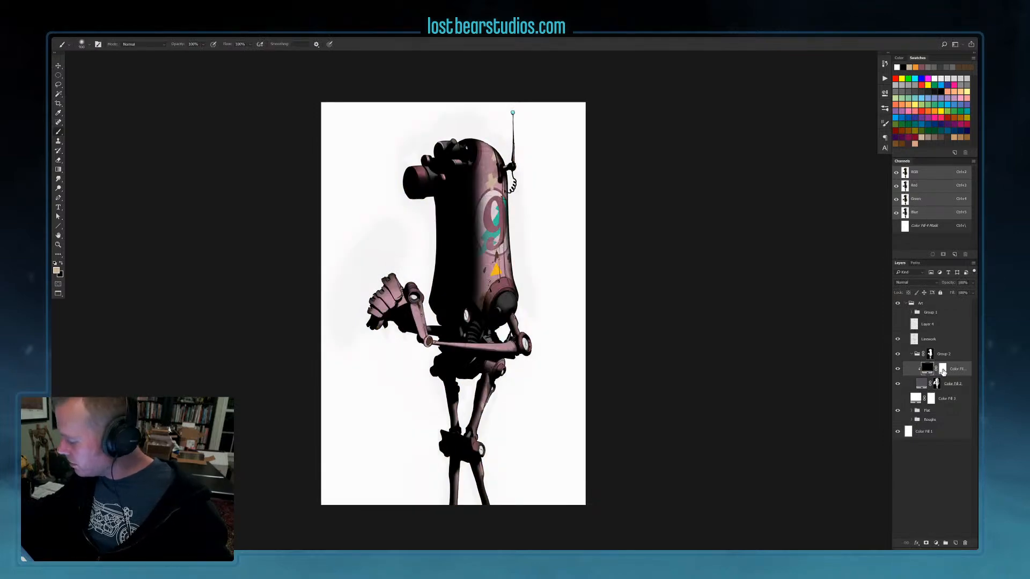
click(943, 370)
key(ctrl+i)
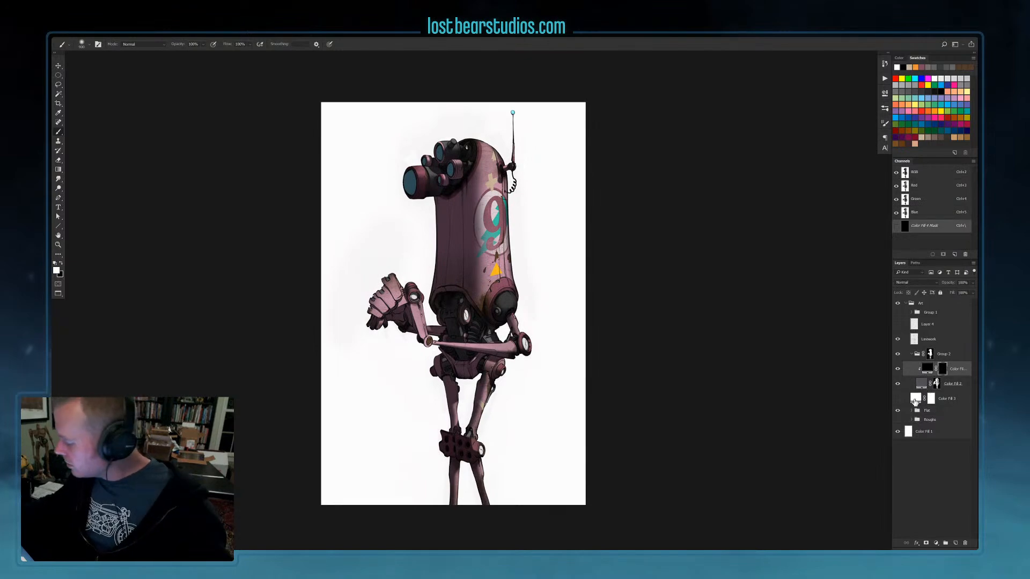
Show the white Color Fill 3 layer, lower the brush opacity, and paint a dark core shadow down the robot's cylindrical body
click(897, 400)
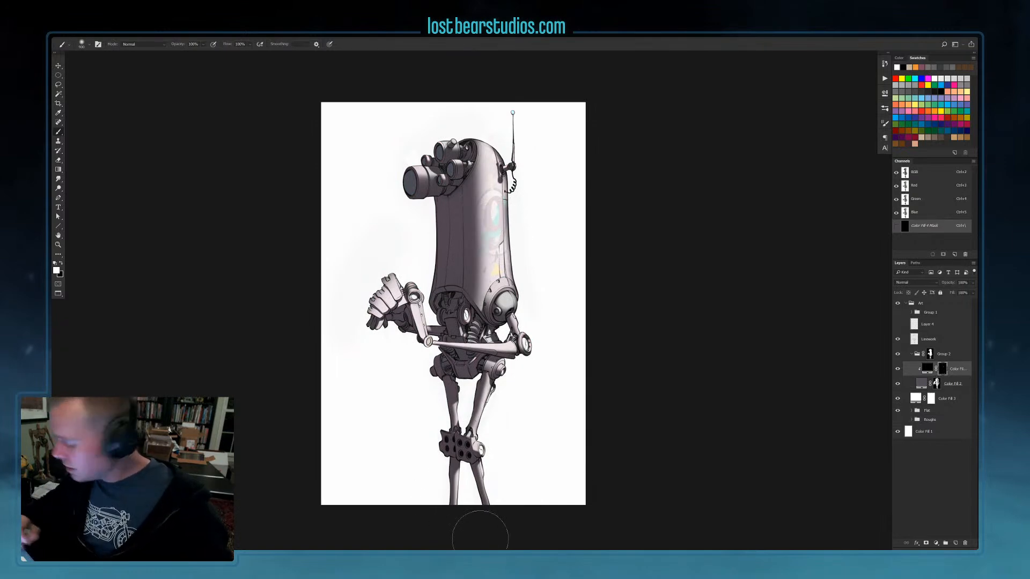
click(203, 45)
drag(202, 53, 197, 54)
click(469, 156)
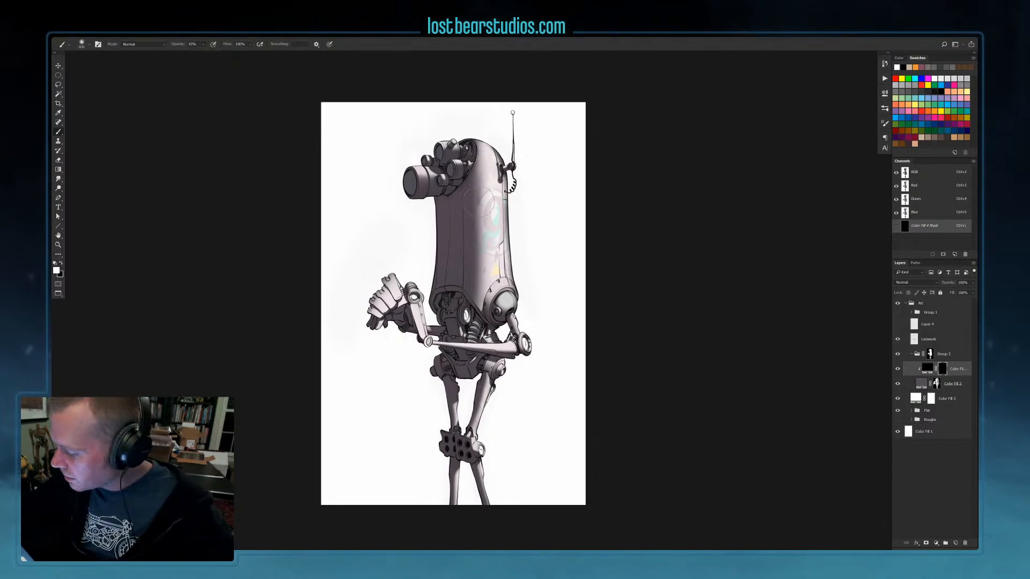
mouse_move(483, 175)
mouse_down()
mouse_move(479, 282)
mouse_move(487, 109)
mouse_up()
drag(482, 146, 474, 298)
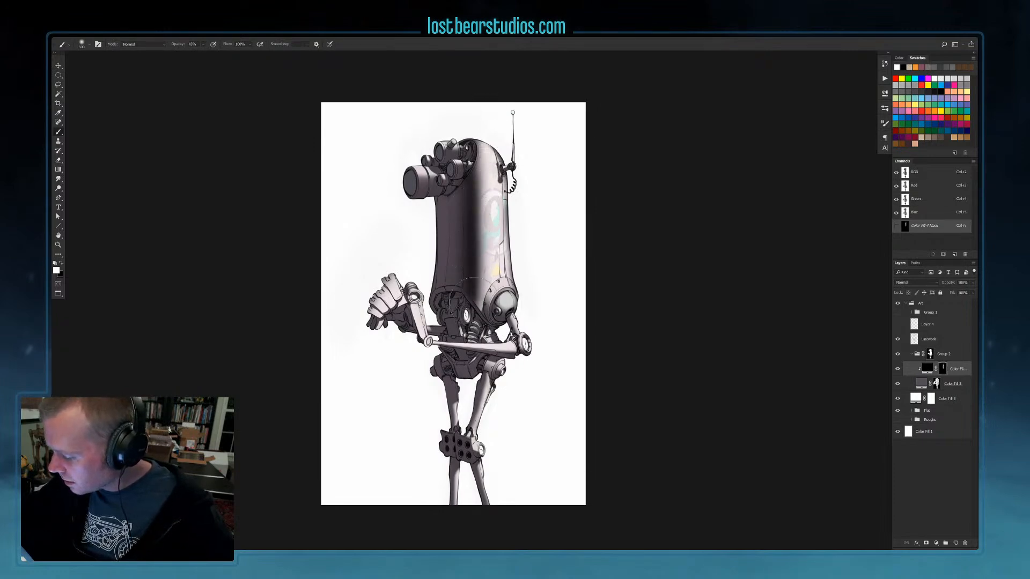
Paint deeper shadows on the large camera lens barrel and the upper lens with a much smaller brush
key([)
key([)
key([)
key([)
key([)
key([)
key([)
key([)
key([)
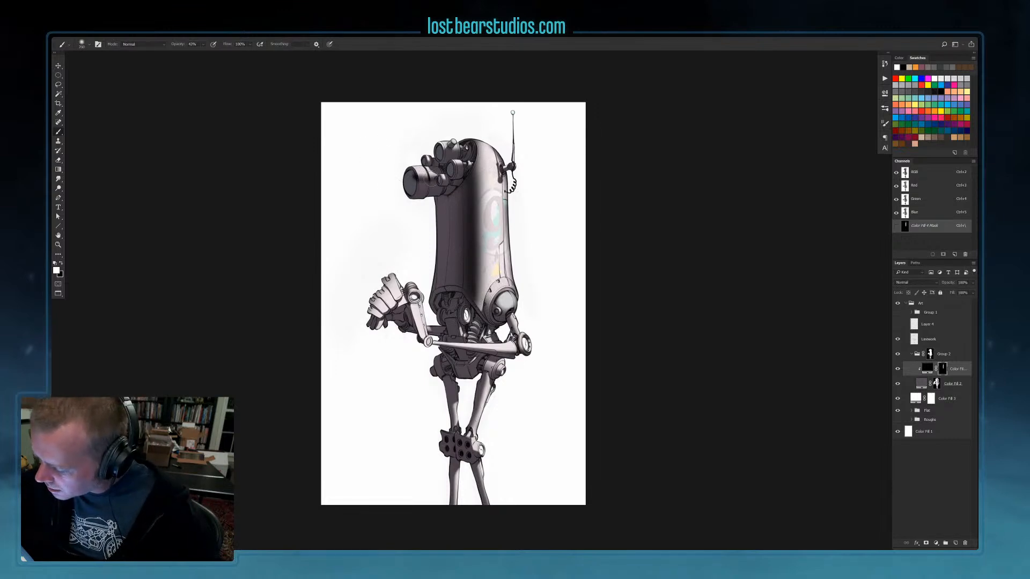
drag(428, 179, 418, 181)
key([)
key([)
drag(451, 140, 452, 143)
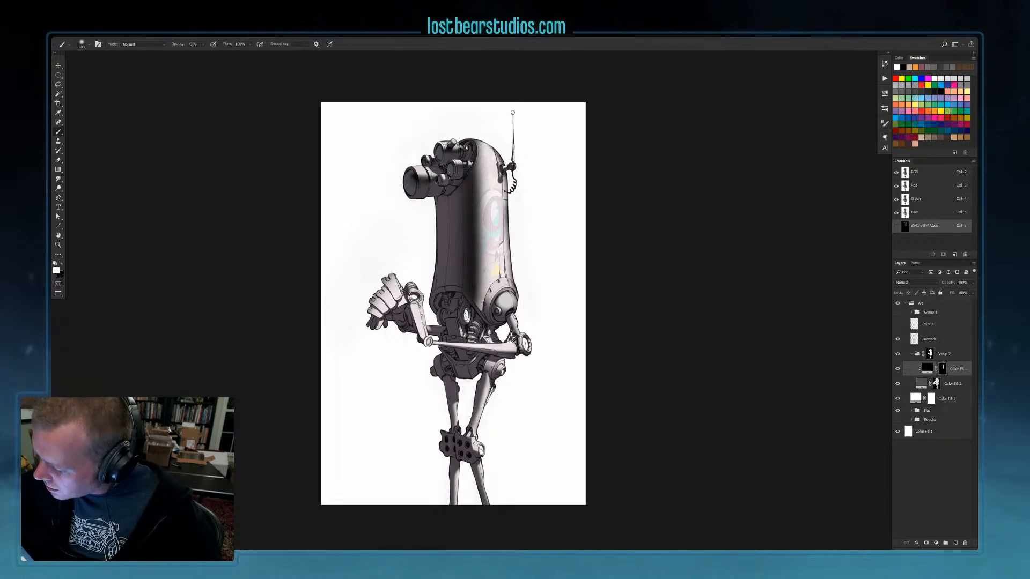
drag(408, 181, 412, 185)
key(x)
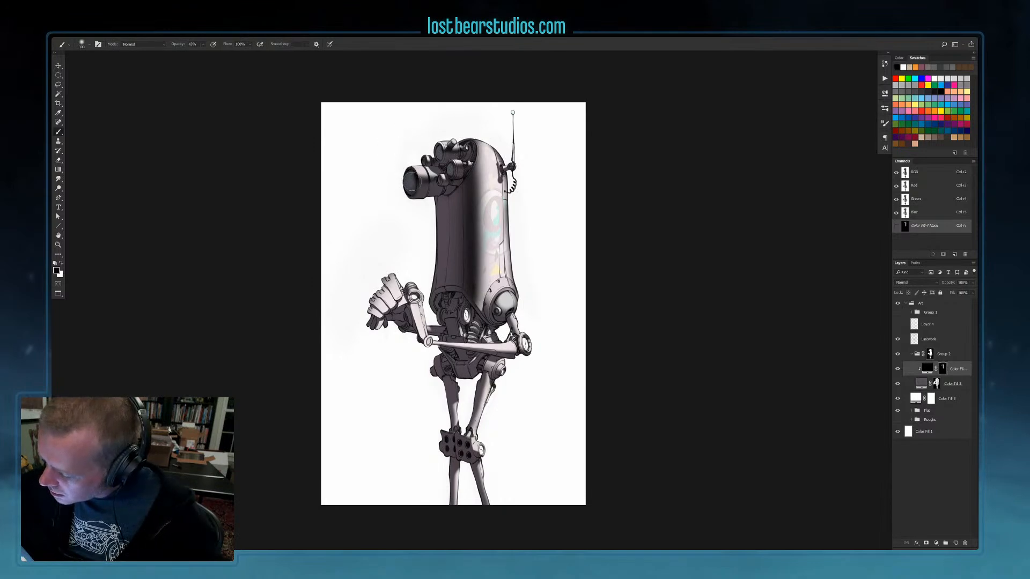
Refine the dark accents on the small upper lenses and beside the head's lens mount, alternating white and black on the mask
key(x)
drag(438, 150, 438, 150)
key(x)
key(x)
key(x)
key(x)
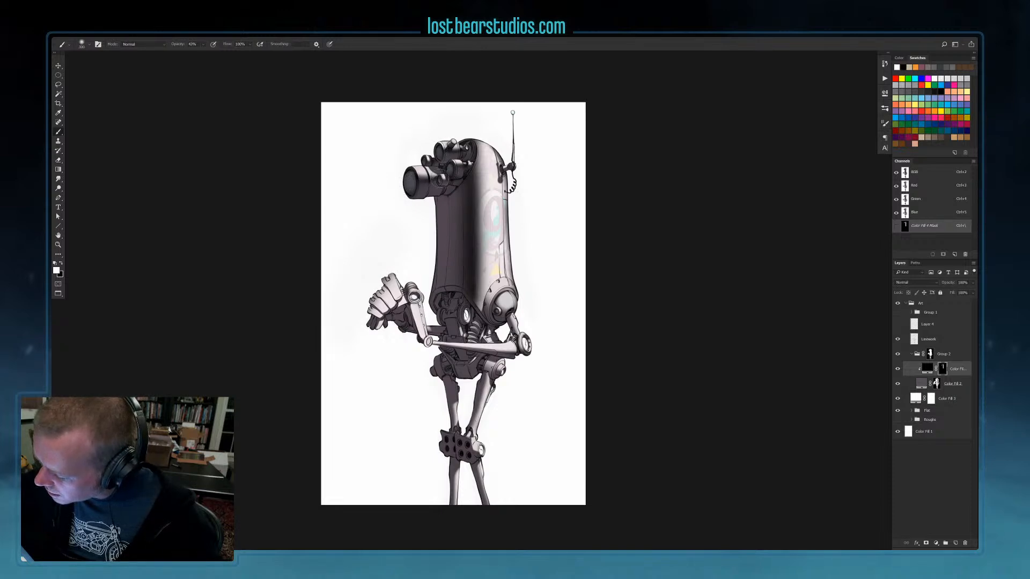
key(x)
drag(451, 183, 465, 185)
key(x)
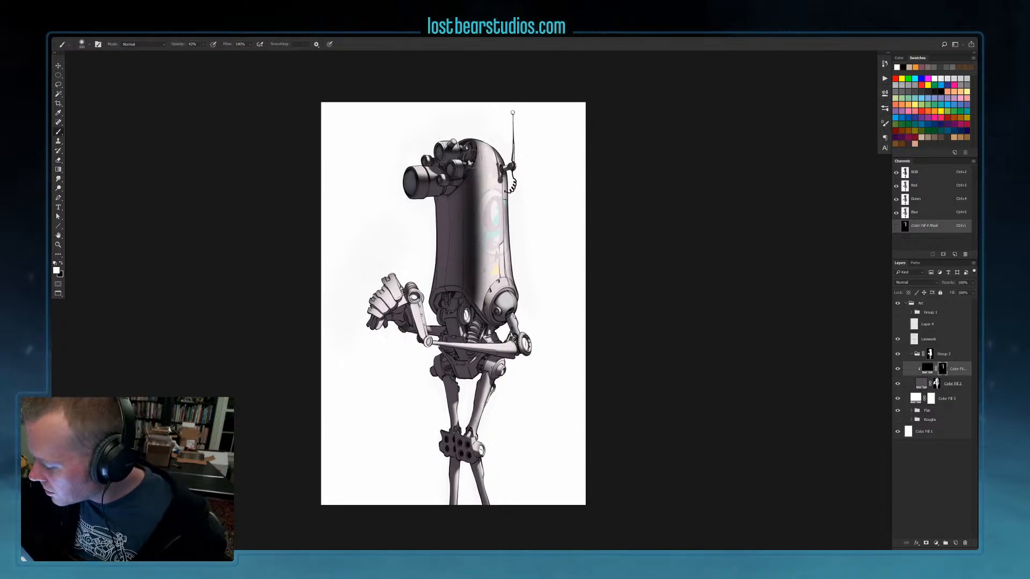
Refine the deep shadows around the opening at the body's lower edge, alternating black and white on the mask
key(x)
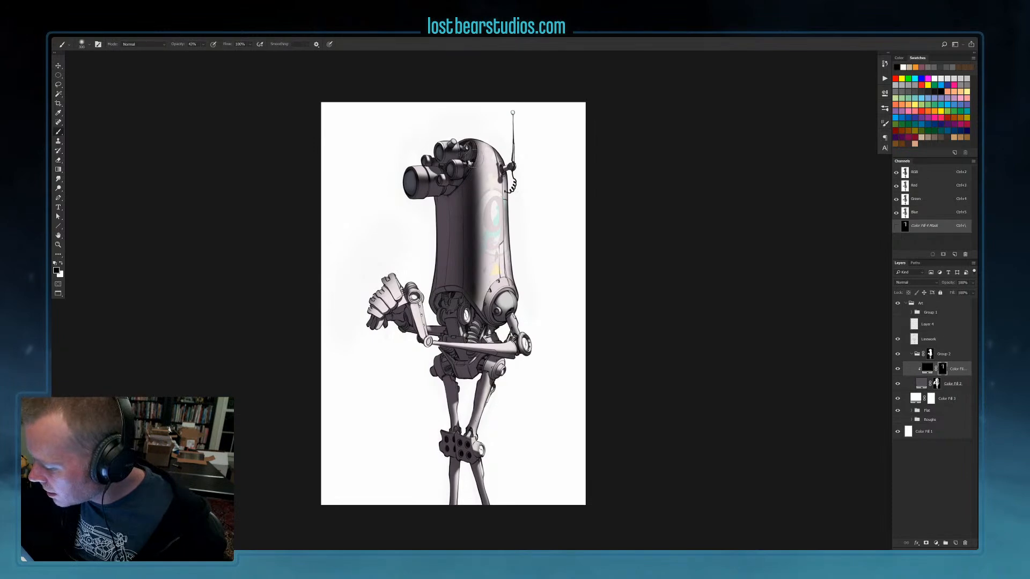
key(x)
key(x)
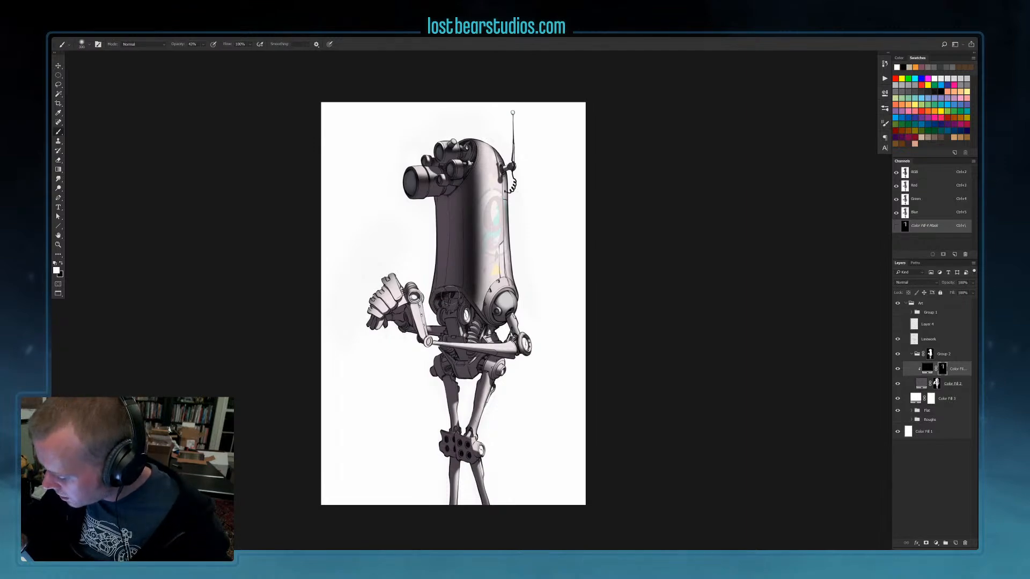
key(x)
drag(454, 294, 444, 298)
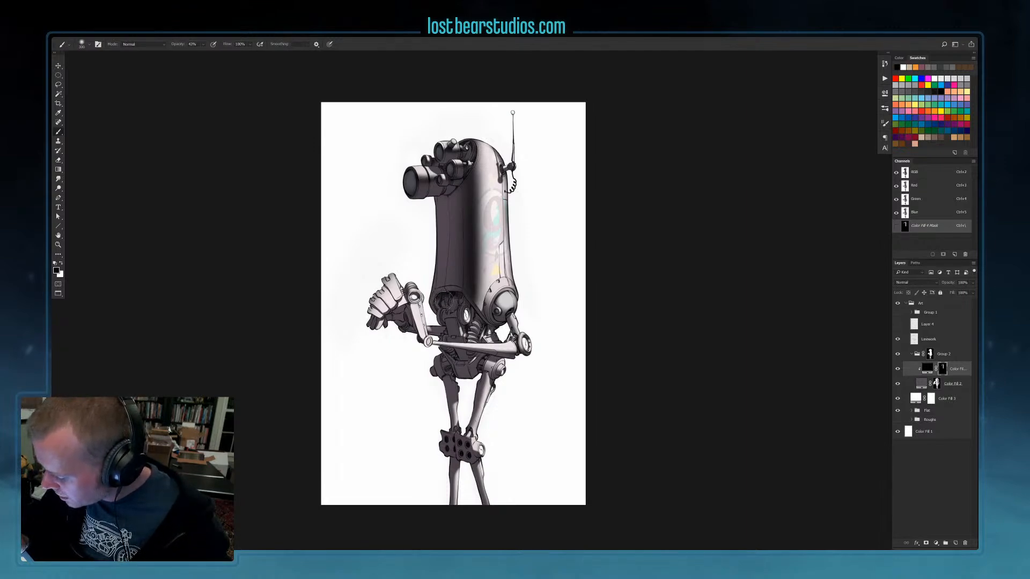
key(x)
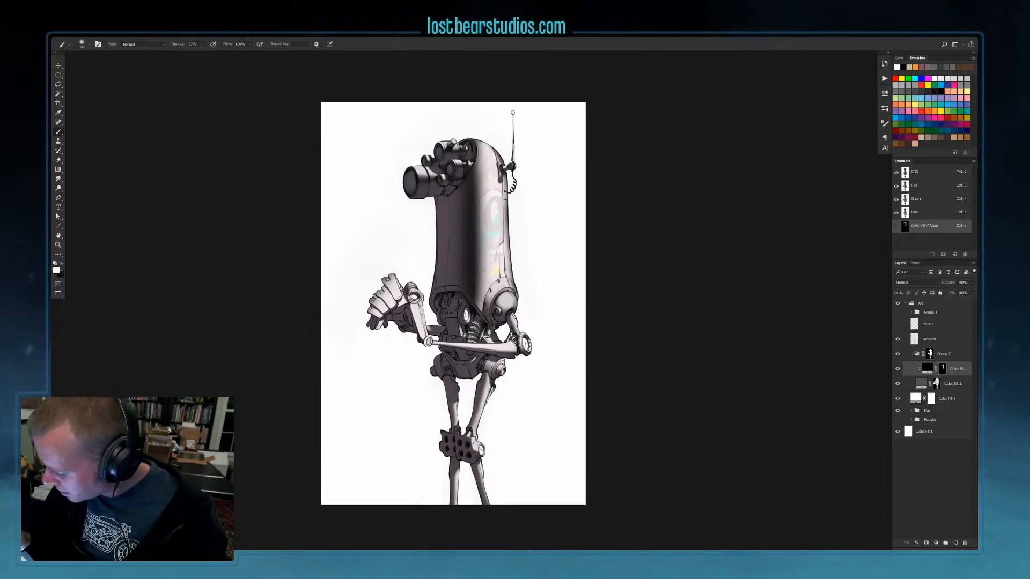
key(x)
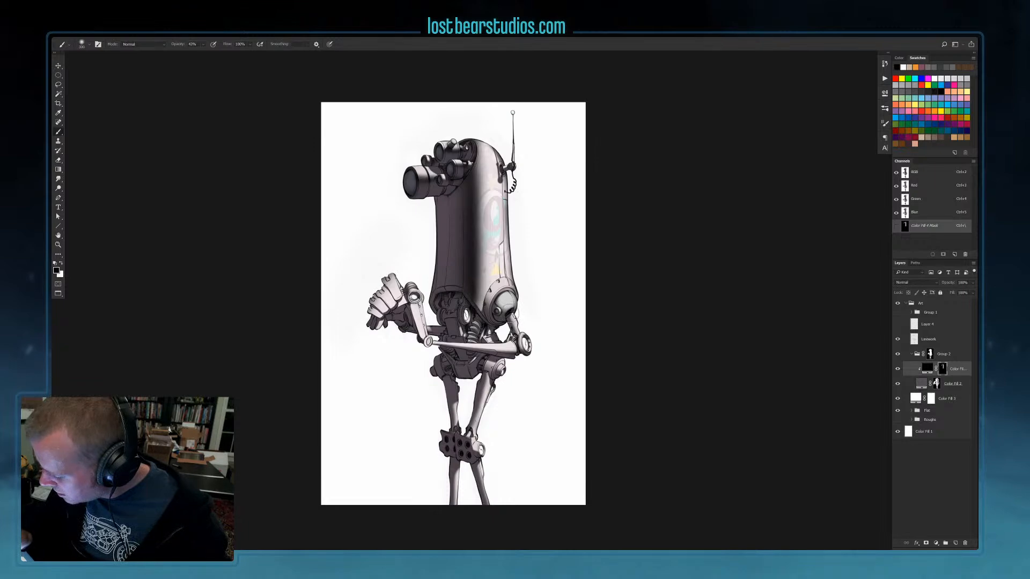
key(x)
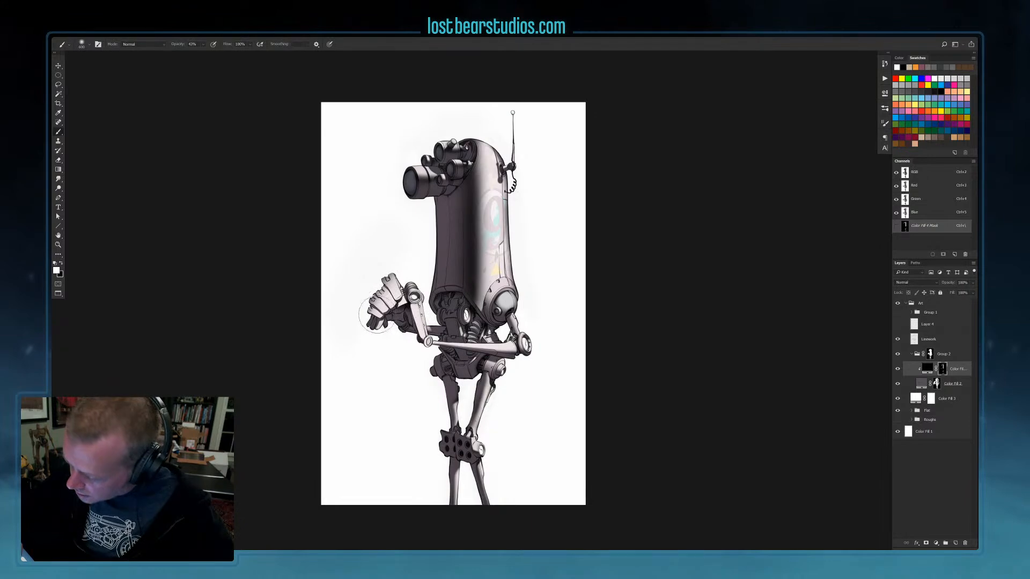
Deepen the shading around the round joint cap at the body's lower corner
key(x)
key(x)
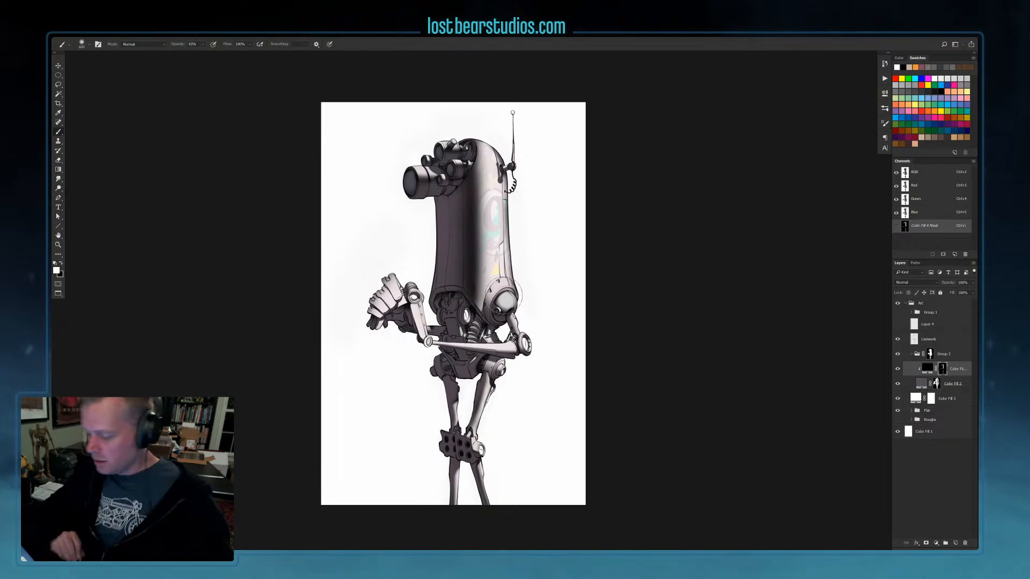
mouse_move(503, 296)
mouse_down()
mouse_move(486, 242)
mouse_move(488, 265)
mouse_move(490, 193)
mouse_move(486, 271)
mouse_move(484, 185)
mouse_move(487, 271)
mouse_move(498, 160)
mouse_move(485, 206)
mouse_move(482, 282)
mouse_up()
key(x)
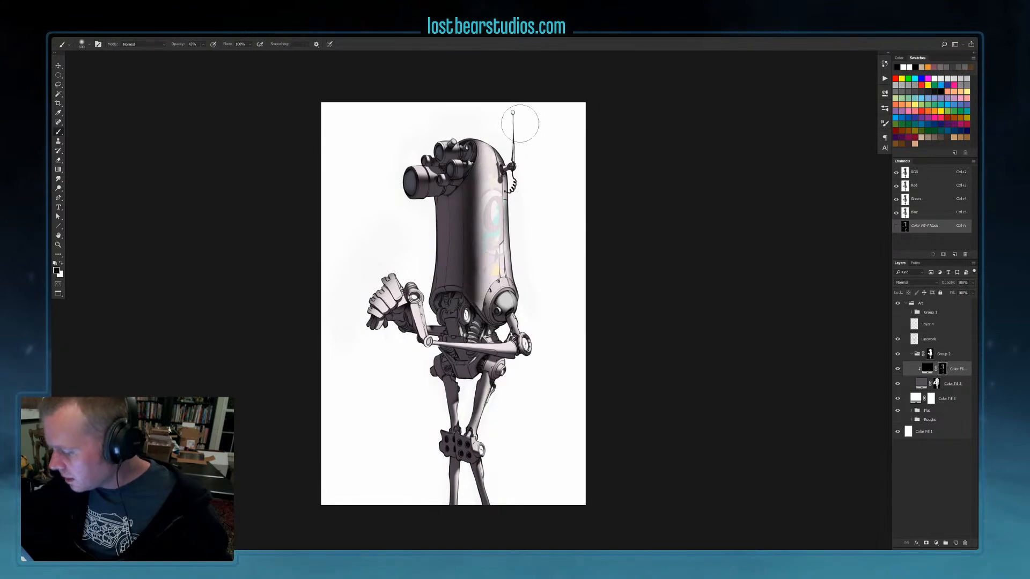
Lower the black fill layer's opacity and hide the white Color Fill 3 layer to bring back the flat colours
click(973, 284)
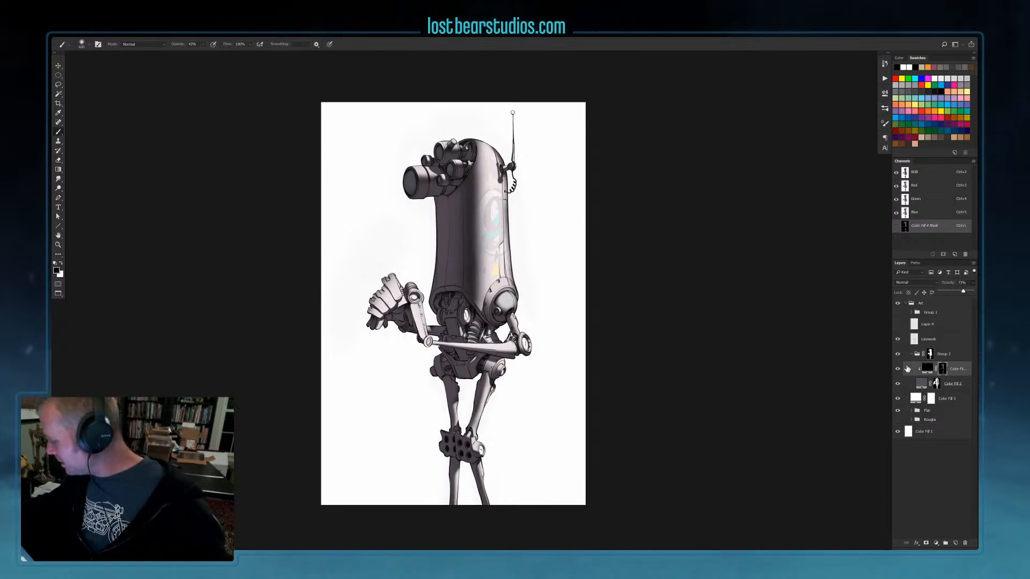
click(897, 399)
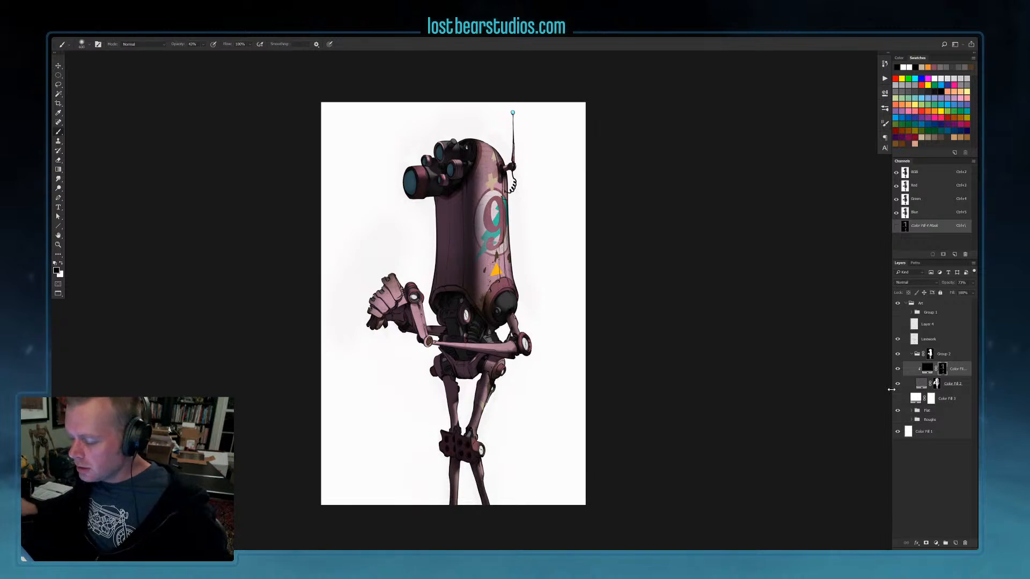
Duplicate the Flat group to just above the black fill inside Group 2 and merge the copy into one layer
click(942, 413)
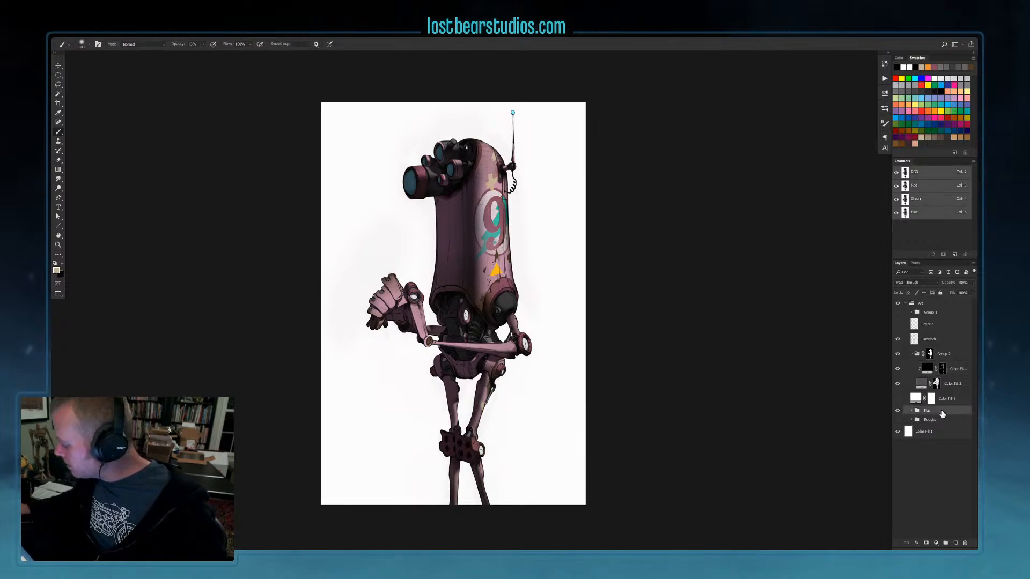
drag(942, 414, 954, 365)
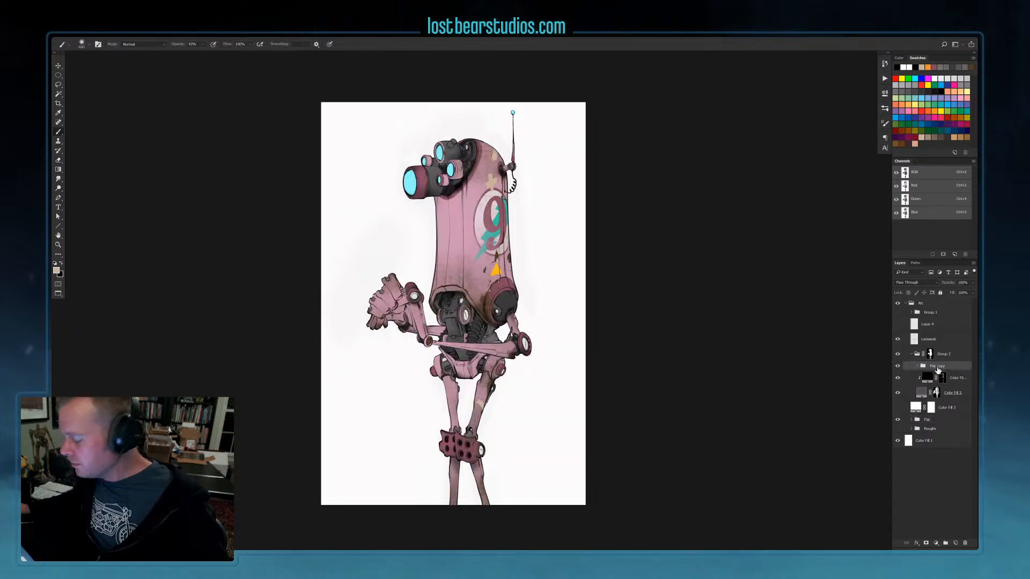
right_click(937, 369)
click(938, 314)
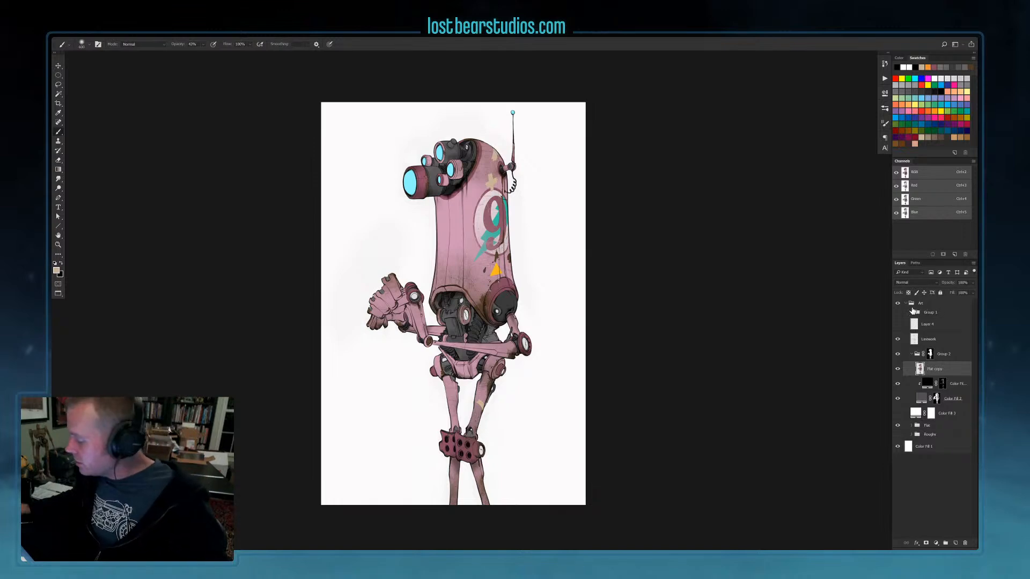
Put the Flat copy layer in its own group, copy Color Fill 2's mask onto that group, and invert the copied mask
key(ctrl+g)
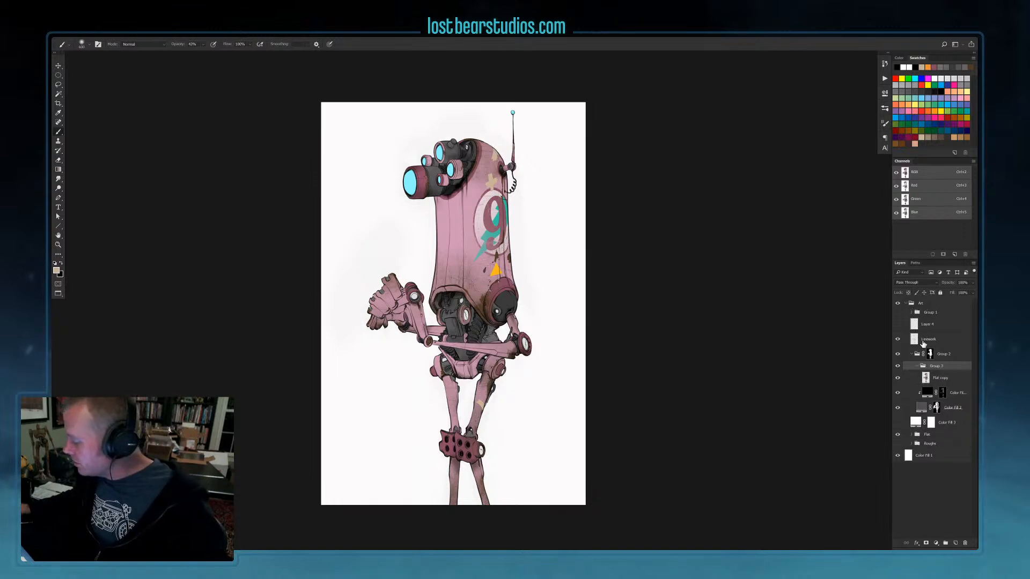
click(936, 408)
drag(936, 410, 939, 369)
click(936, 370)
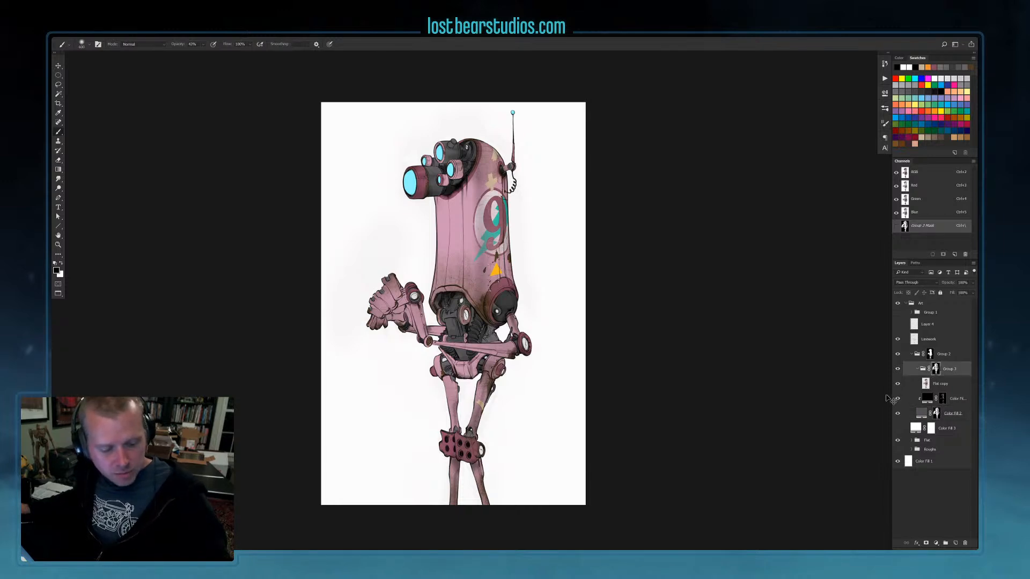
click(895, 398)
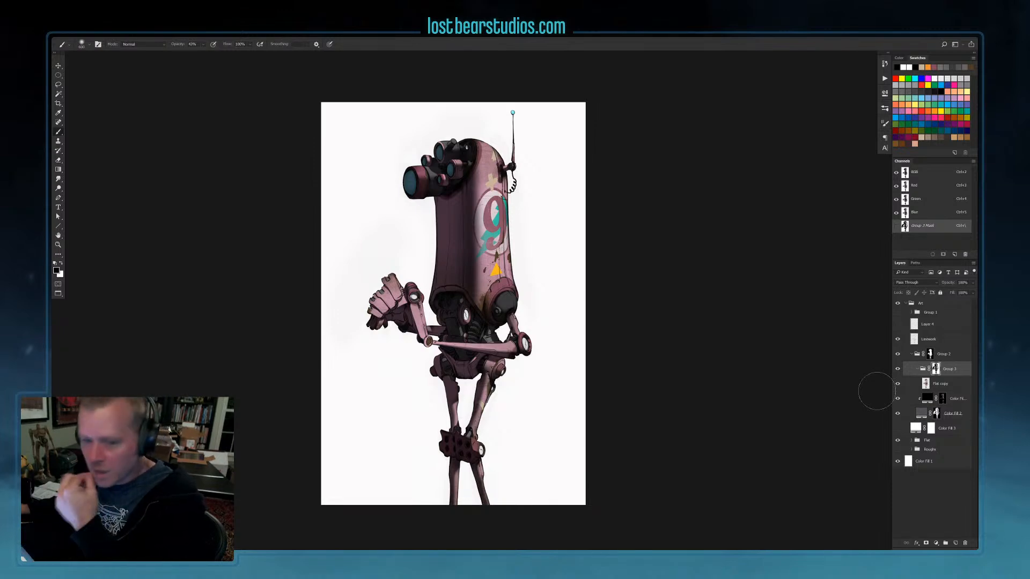
Set the Flat copy layer's blend mode to Linear Dodge (Add)
click(940, 384)
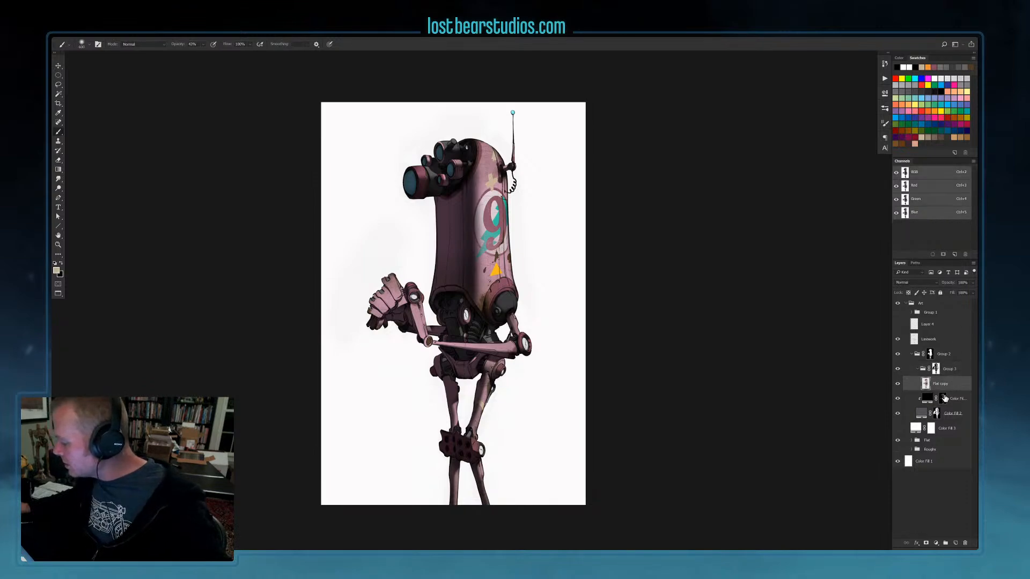
click(907, 283)
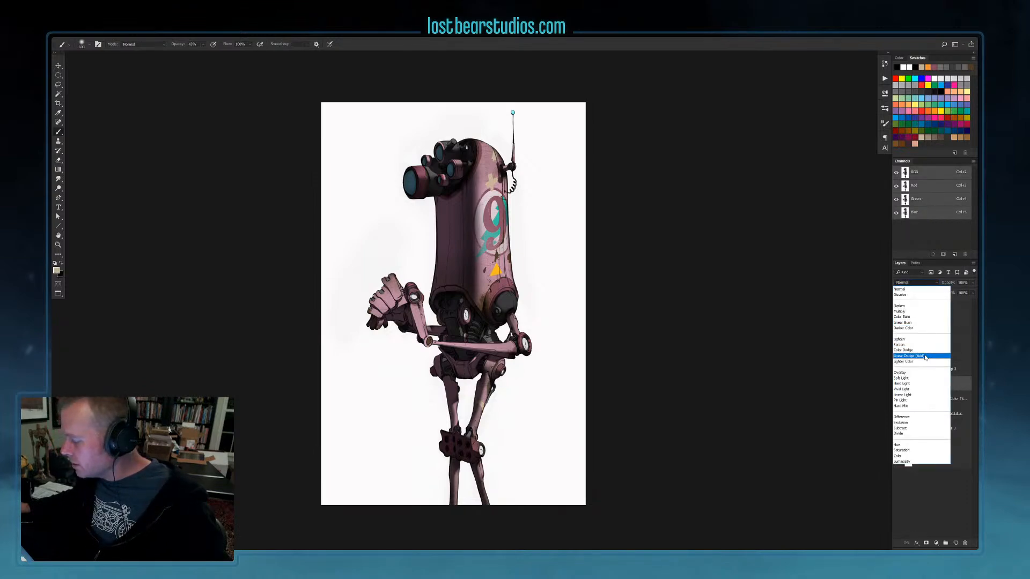
click(924, 358)
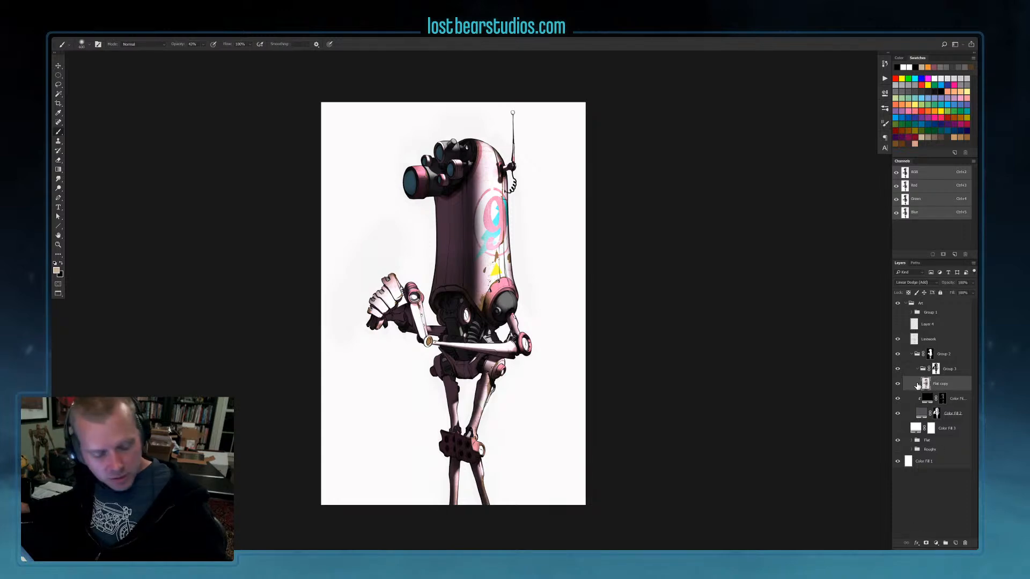
Adjust the Flat copy layer with Hue/Saturation, setting saturation to -29 and lightness to -20 and shifting the hue in the positive direction
key(ctrl+u)
drag(771, 423, 772, 442)
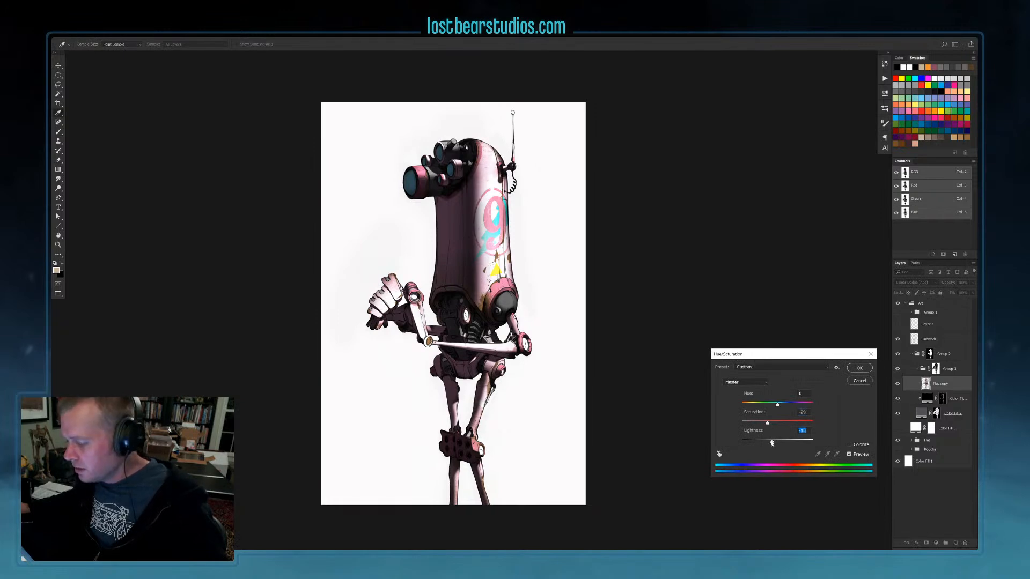
click(785, 406)
click(774, 406)
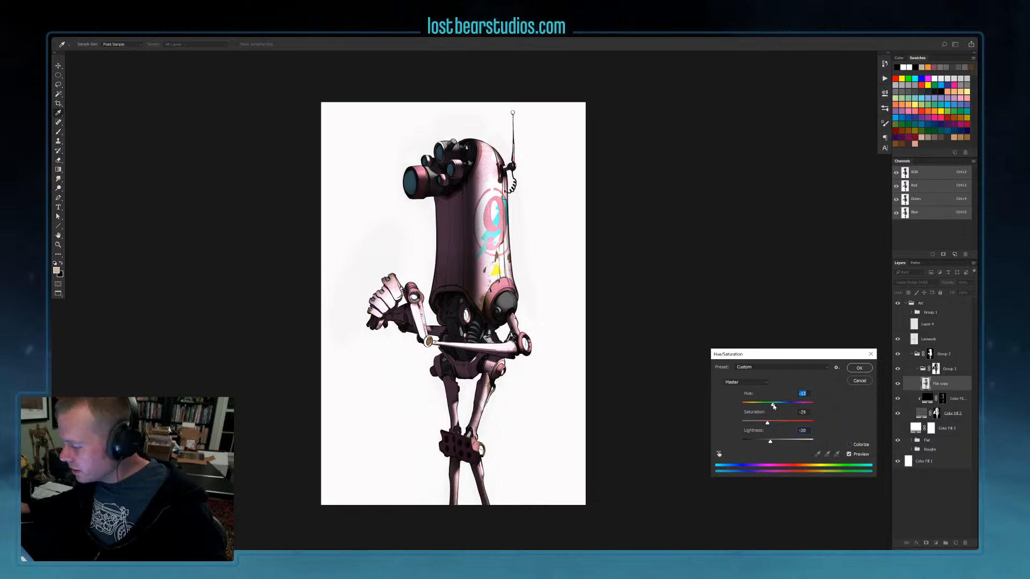
click(795, 407)
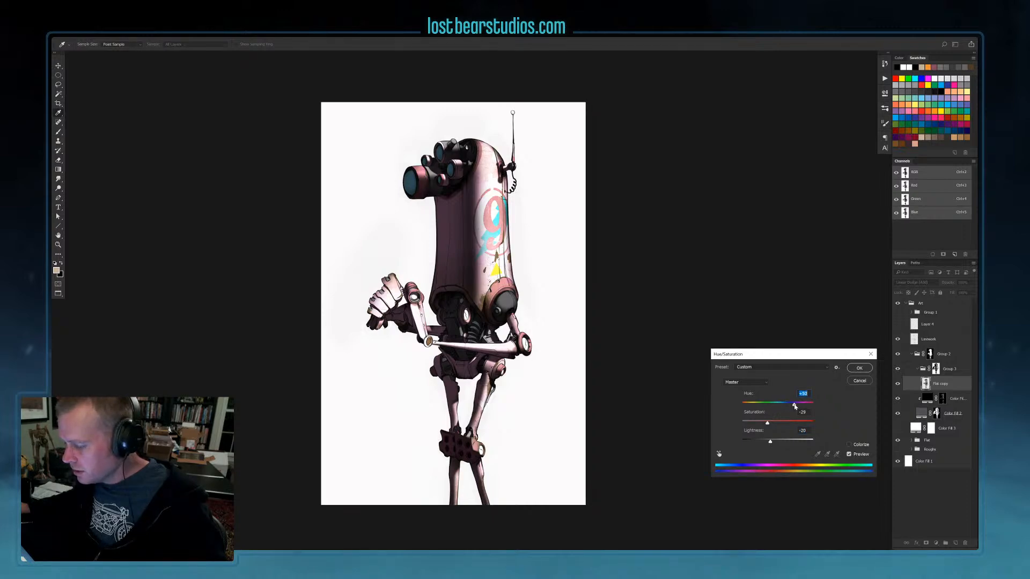
click(792, 406)
click(796, 409)
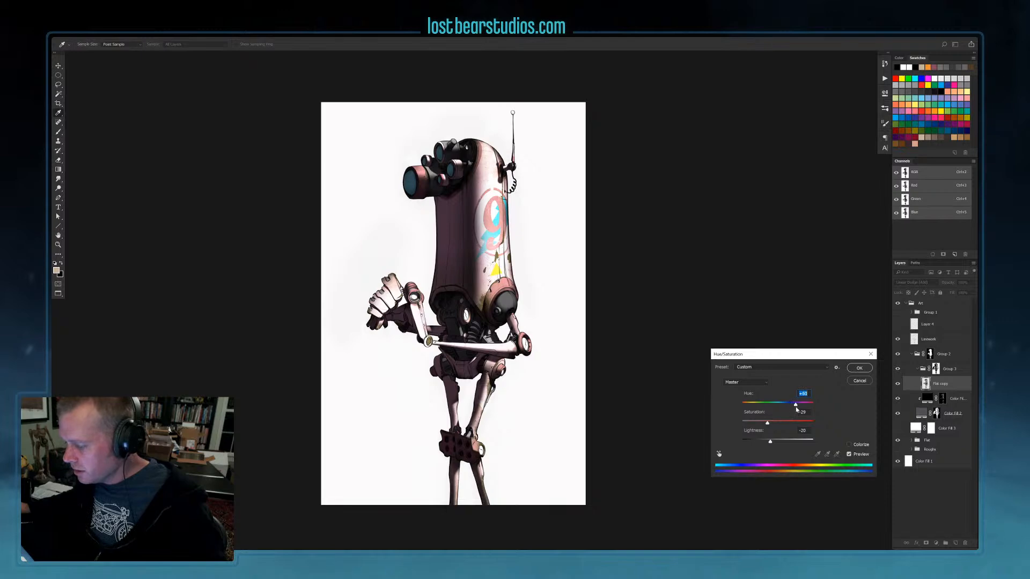
click(859, 368)
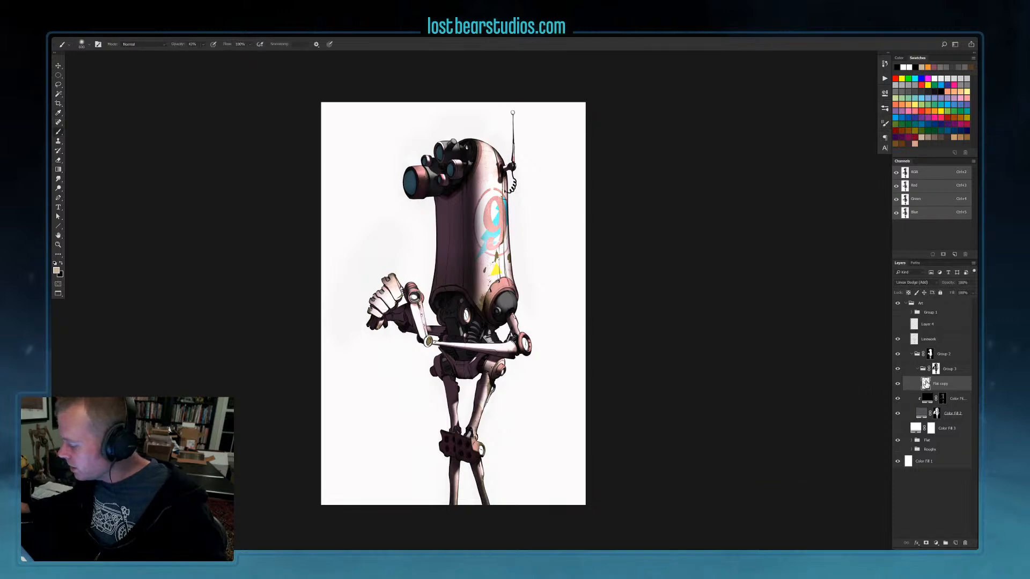
Add a layer mask to Flat copy, invert it to black, and adjust the brush opacity
click(925, 543)
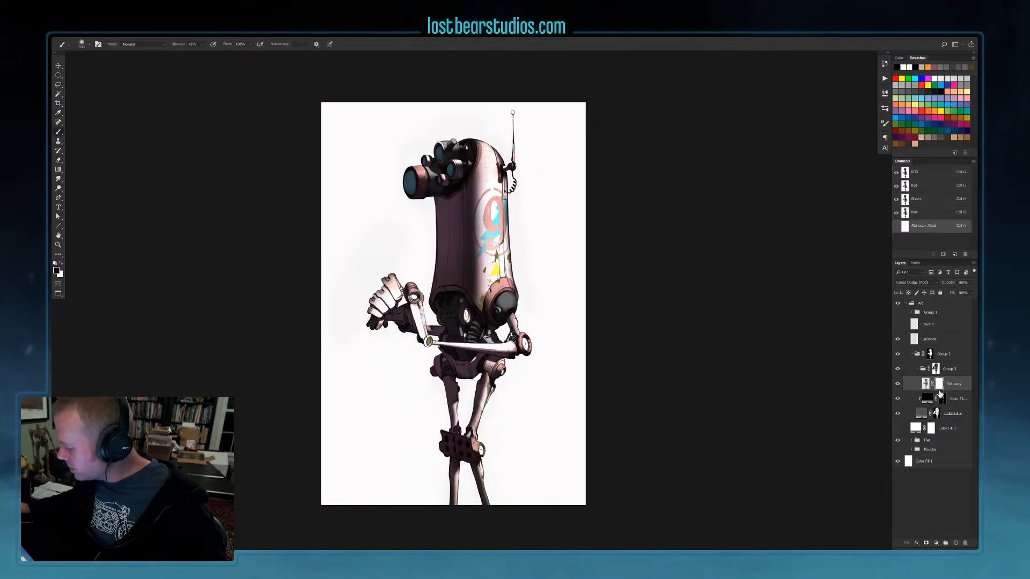
key(ctrl+i)
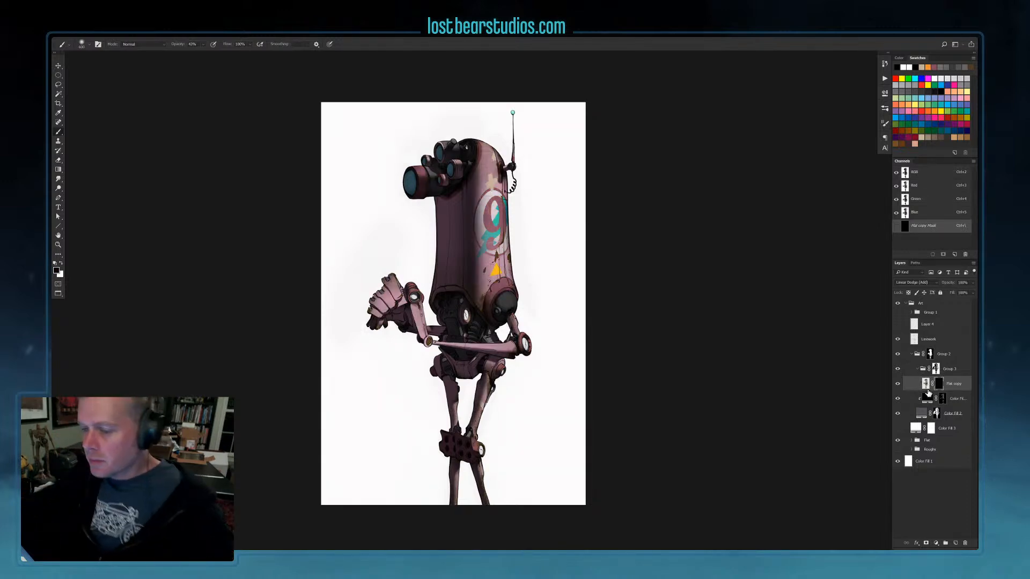
drag(204, 45, 223, 53)
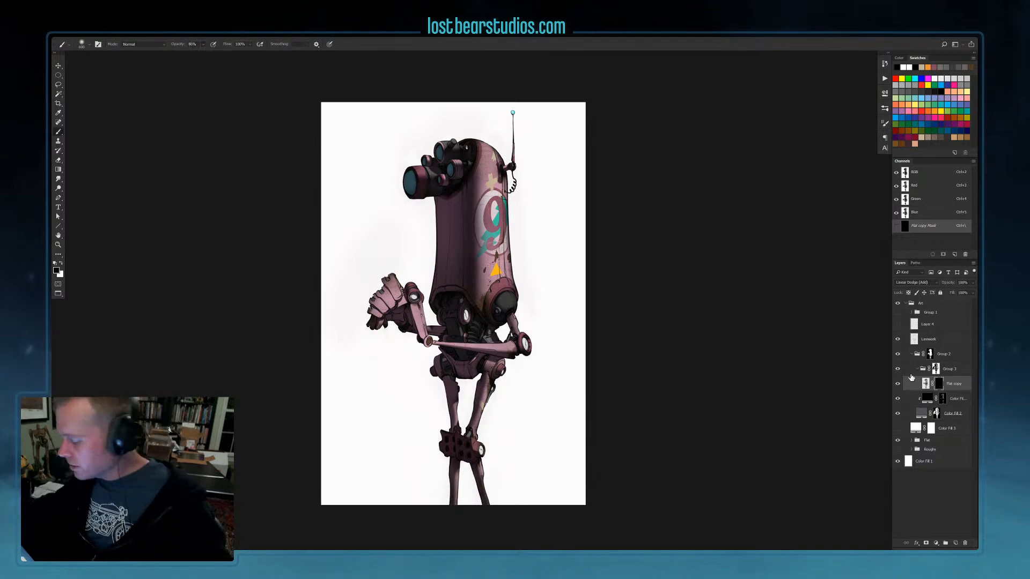
Paint a soft white highlight on the Flat copy mask across the top of the robot's domed body
key(x)
drag(475, 156, 487, 150)
key(x)
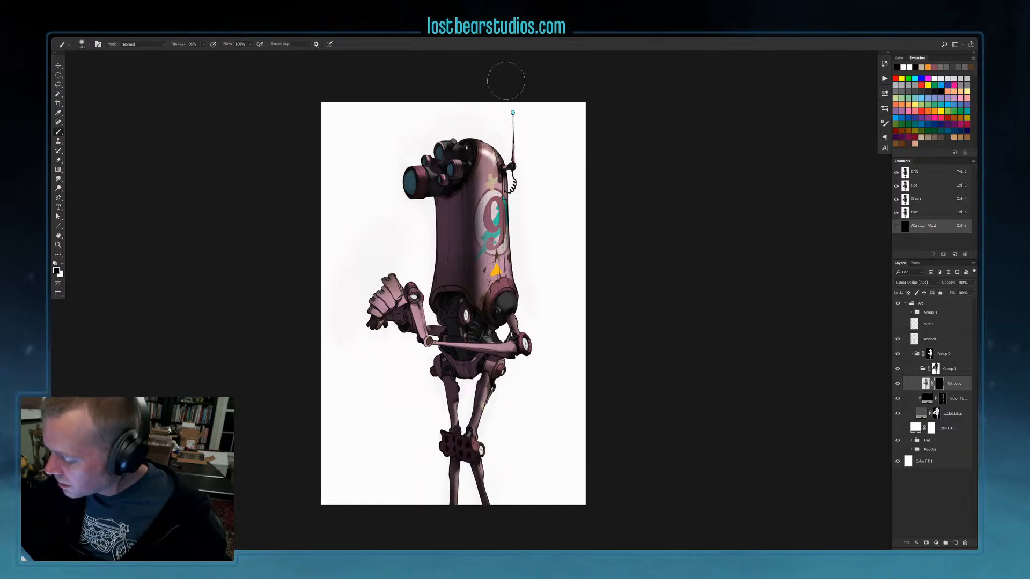
Compare the domed body with the Flat copy mask disabled and enabled
key(ctrl+plus)
drag(588, 127, 552, 343)
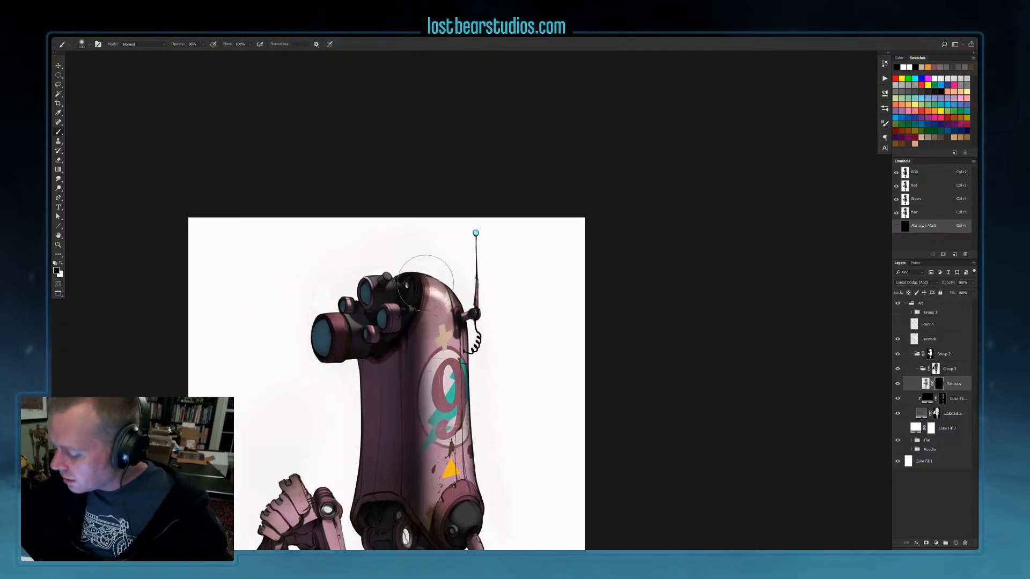
key(ctrl+plus)
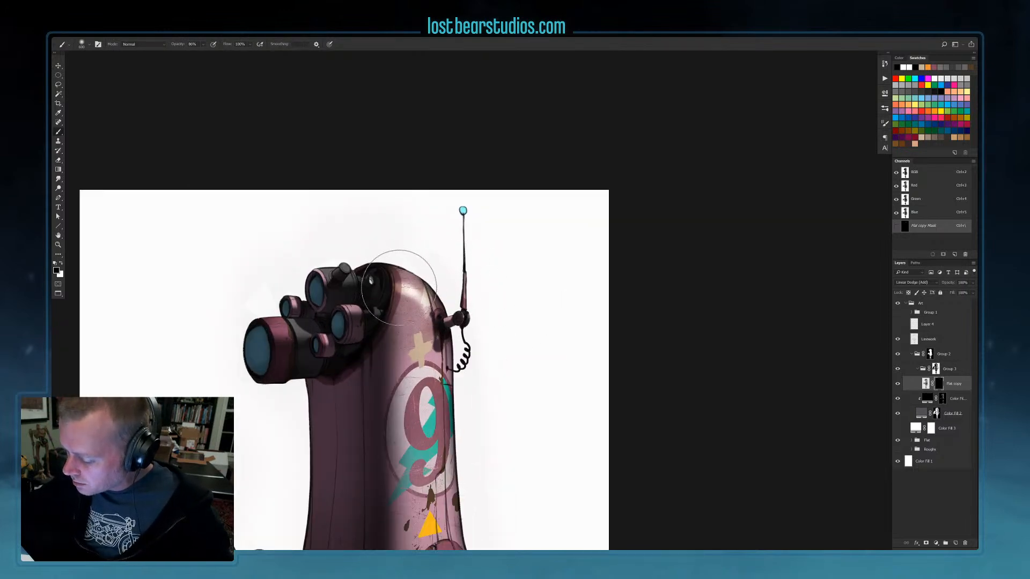
shift+click(938, 383)
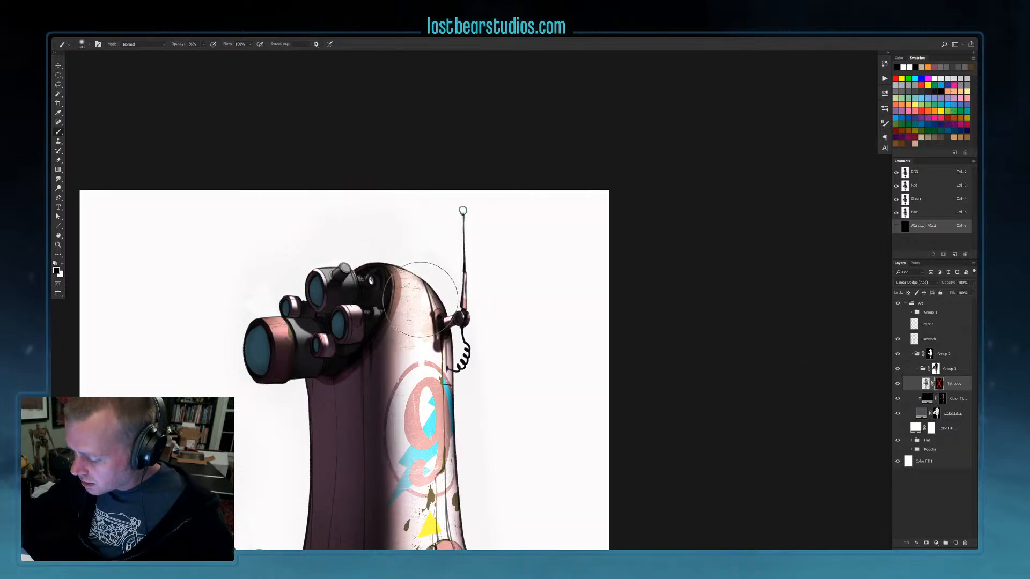
shift+click(938, 383)
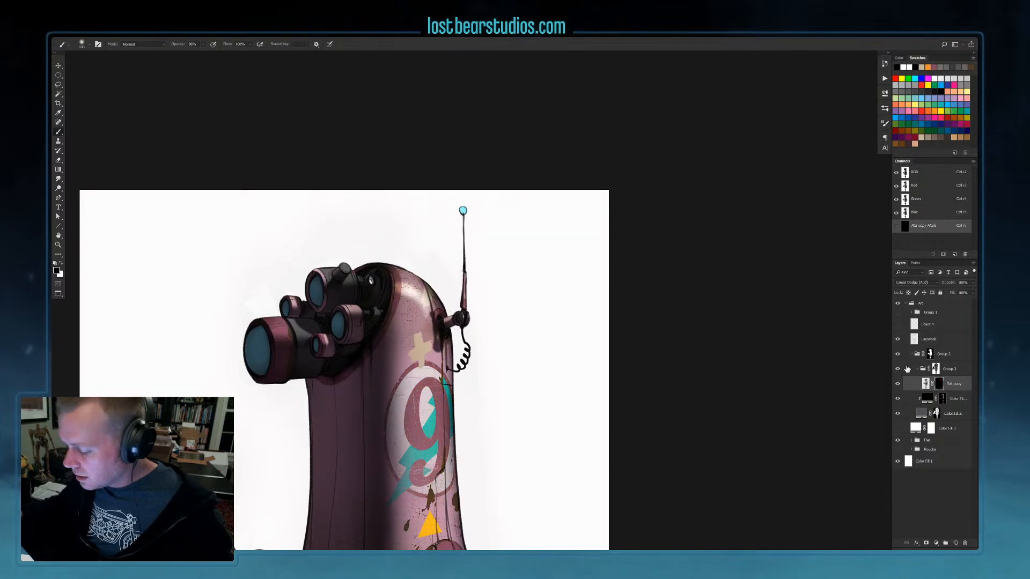
Paint a white highlight with a smaller brush down the front of the body, from the dome past the number 9 emblem
key(x)
key(bracketleft)
key(bracketleft)
key(bracketleft)
key(bracketleft)
drag(472, 387, 495, 243)
drag(454, 163, 459, 376)
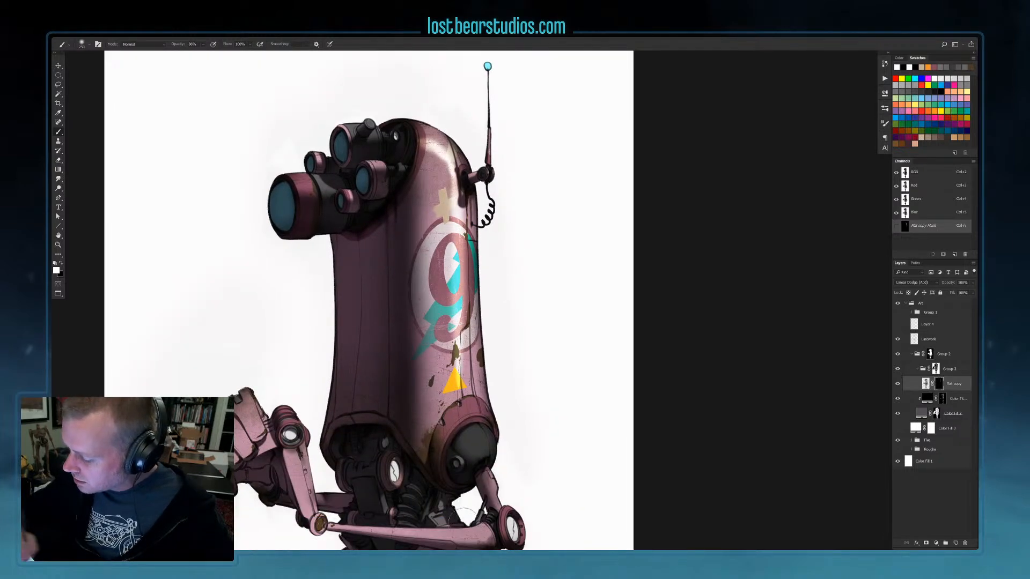
Paint highlights on the camera lens housings and the ring around the lower ball joint, reducing the brush size for the smaller parts
key(ctrl+minus)
key(bracketright)
key(bracketright)
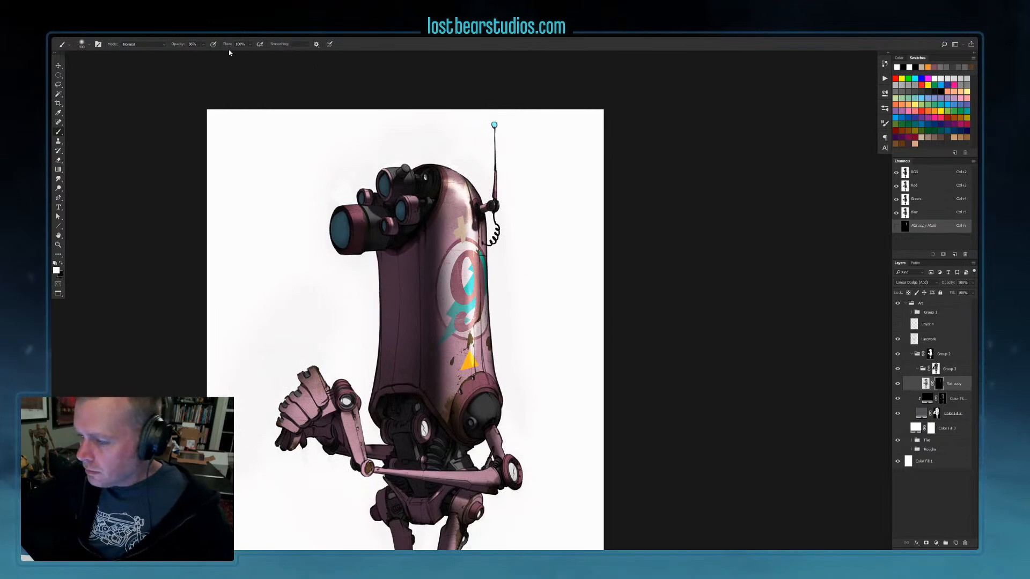
key(bracketleft)
key(bracketleft)
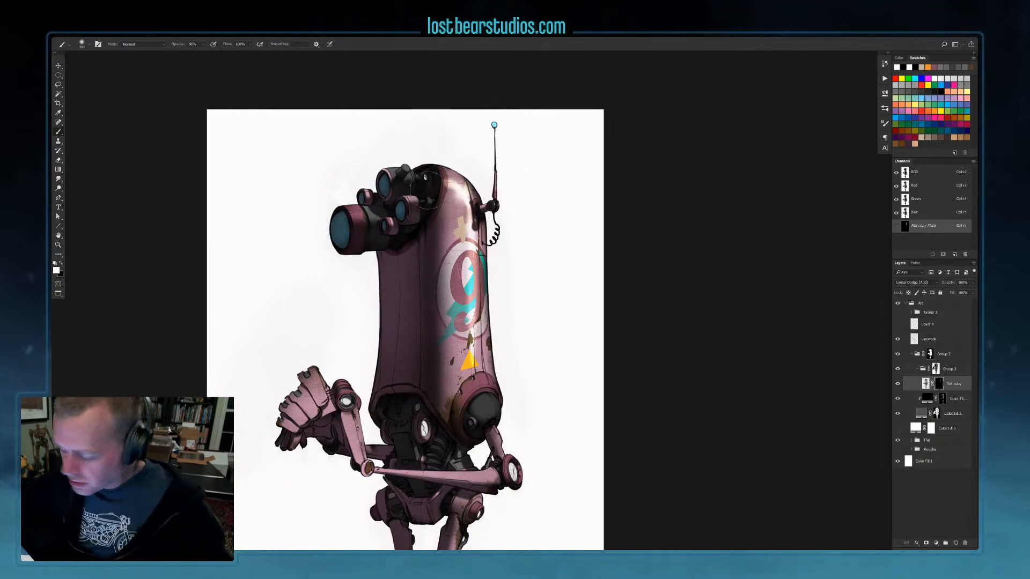
drag(348, 217, 387, 211)
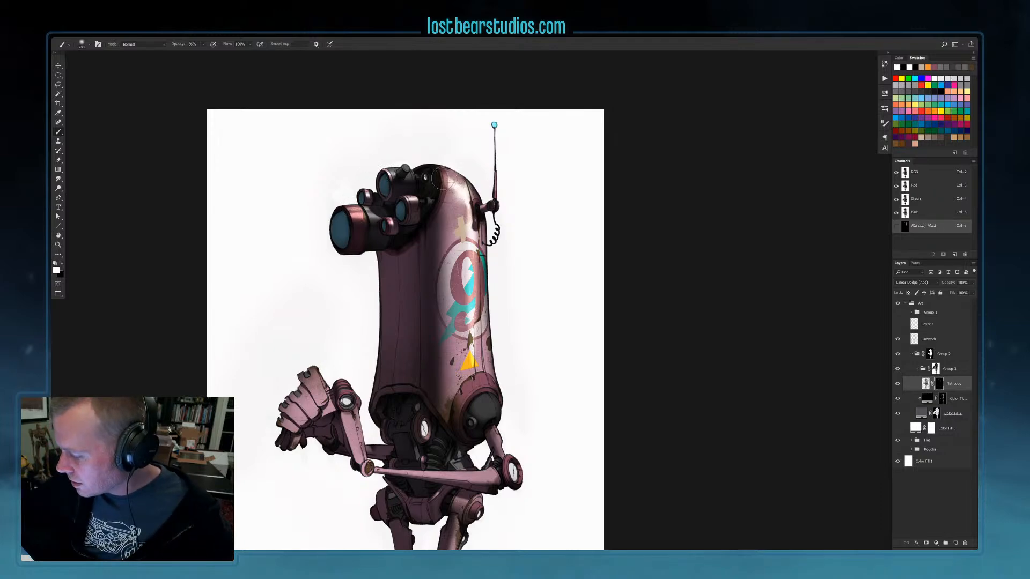
key(bracketleft)
key(bracketleft)
key(bracketleft)
key(bracketleft)
key(bracketleft)
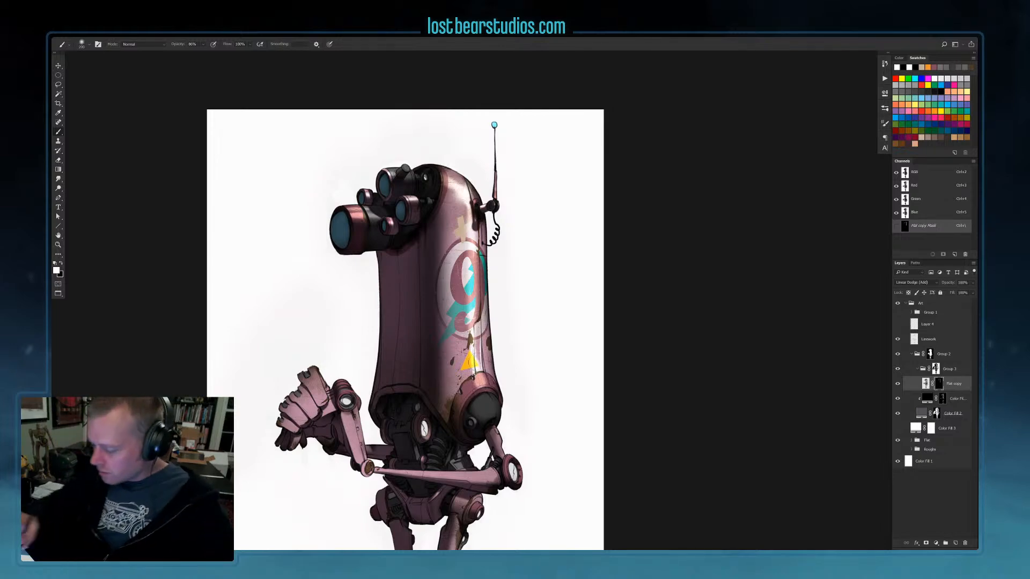
Lower the brush opacity and build up soft highlights on the lower body above the ball joint and on the dome
click(201, 44)
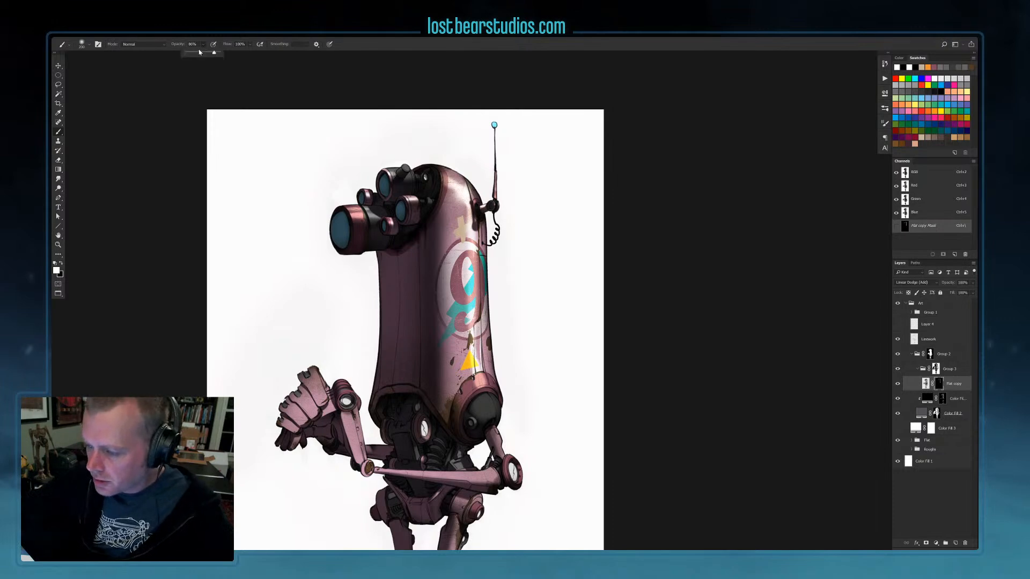
click(464, 393)
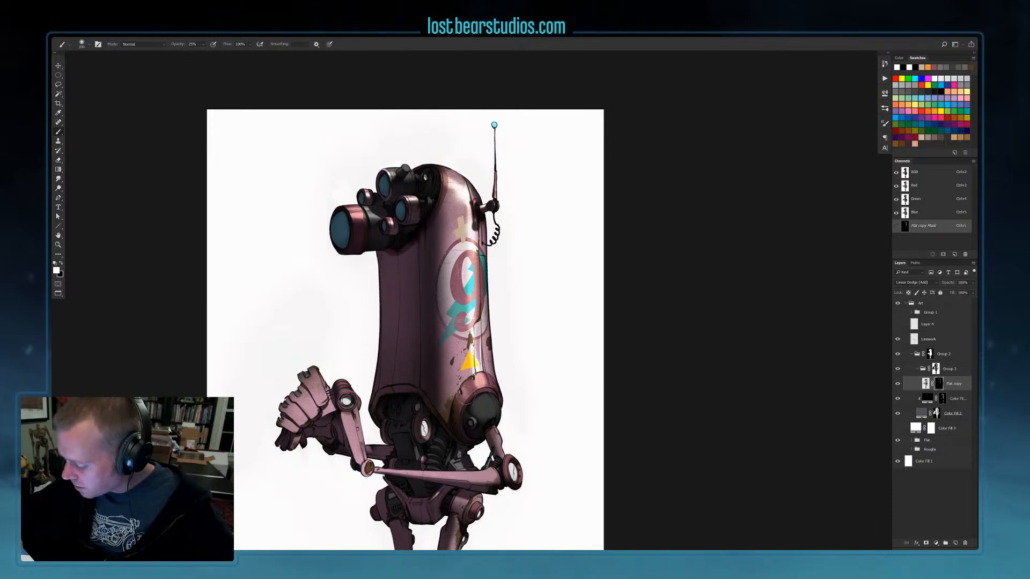
drag(467, 396, 465, 378)
drag(456, 335, 466, 392)
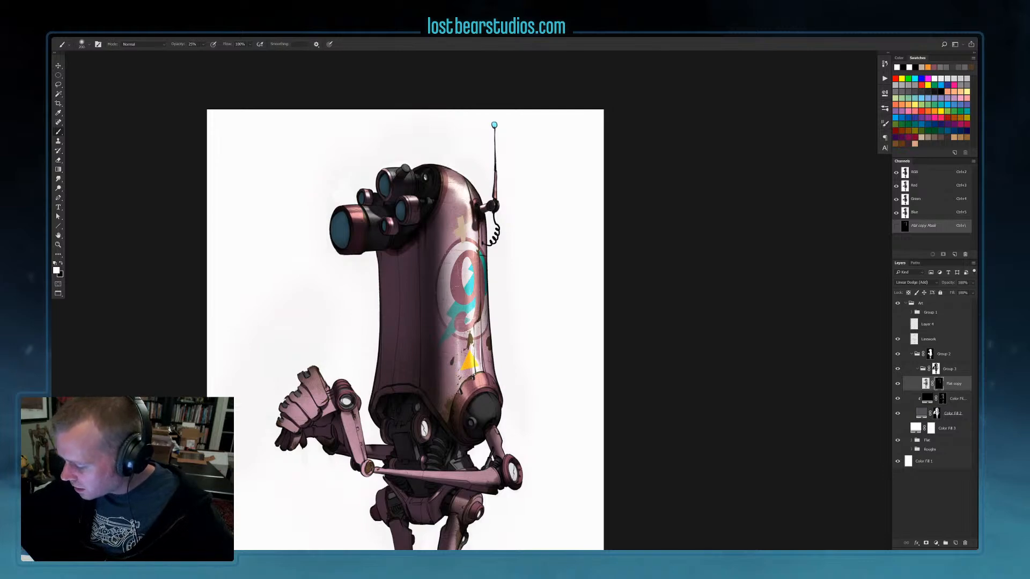
drag(453, 192, 445, 189)
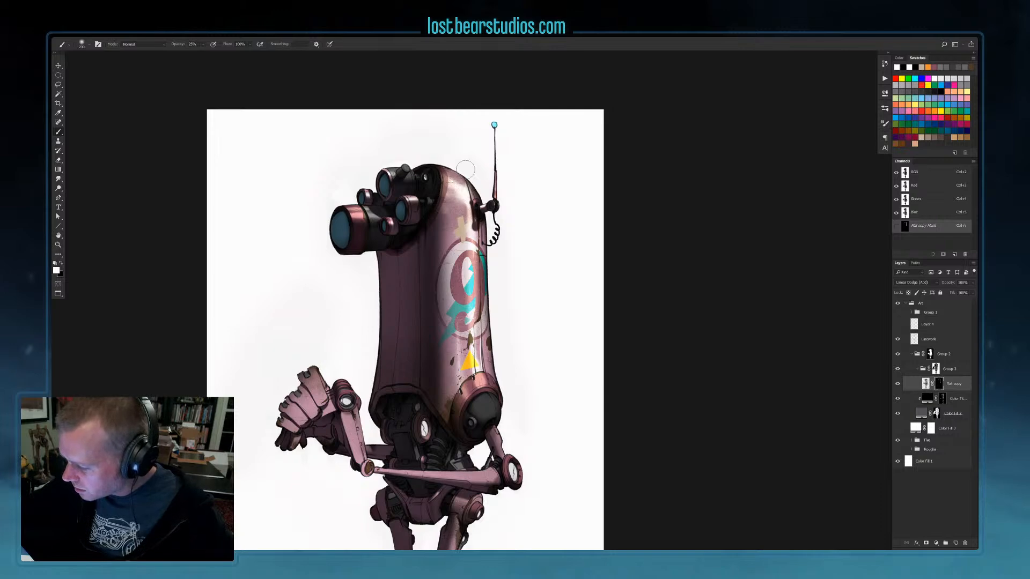
Refine the body and ball joint highlights on the Flat copy mask, alternating between black and white paint
key(x)
key(x)
key(x)
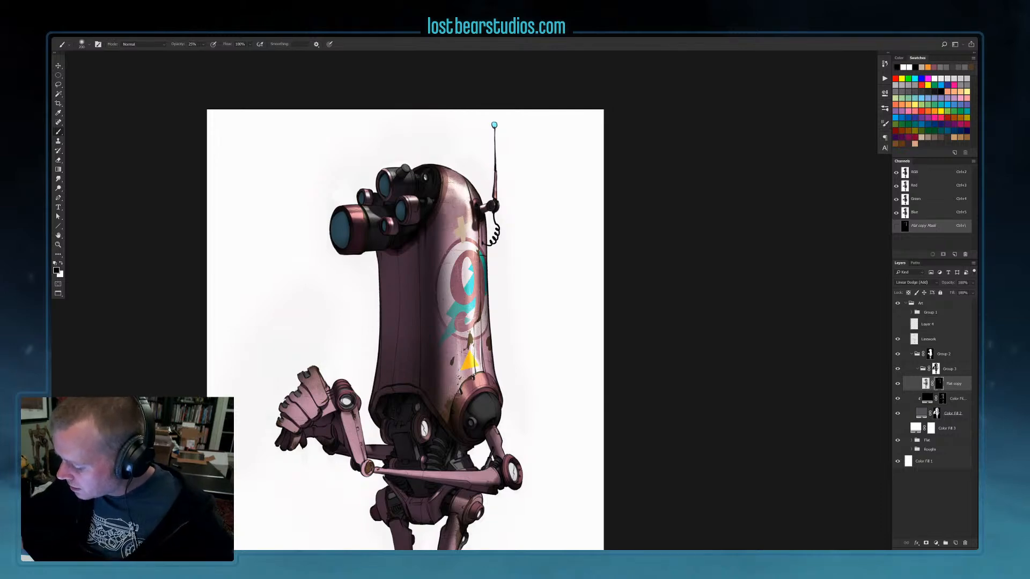
key(x)
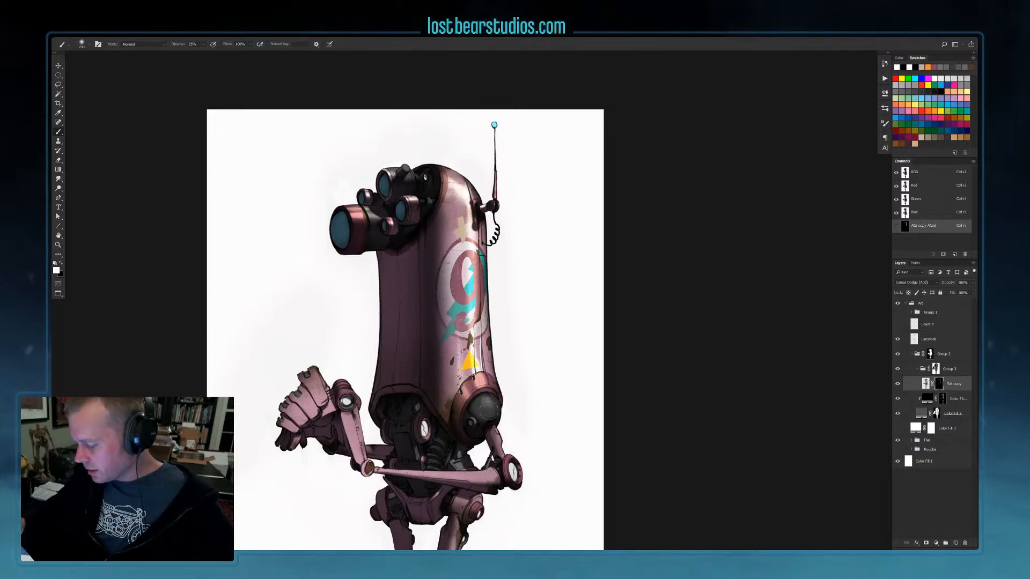
key(x)
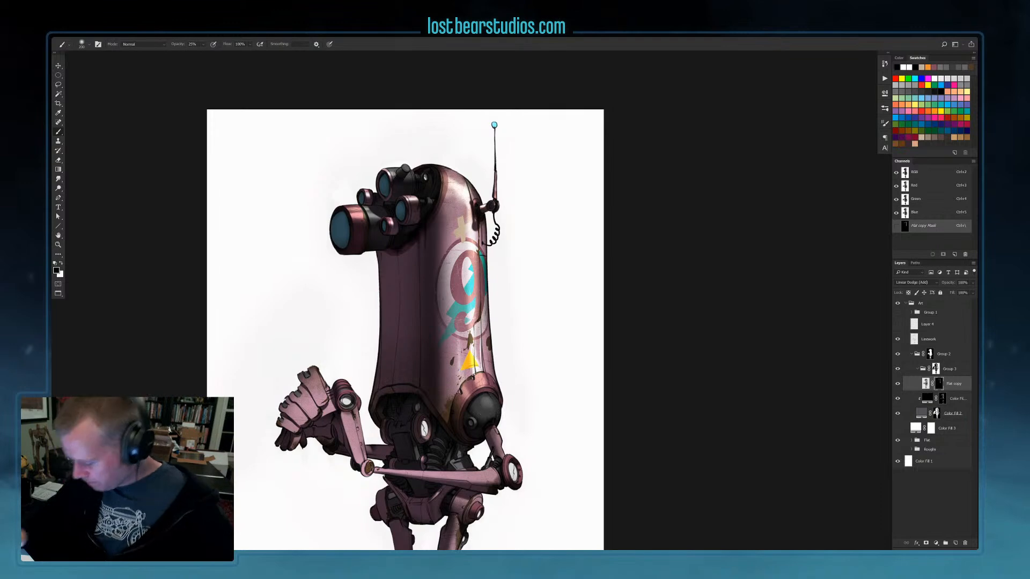
key(x)
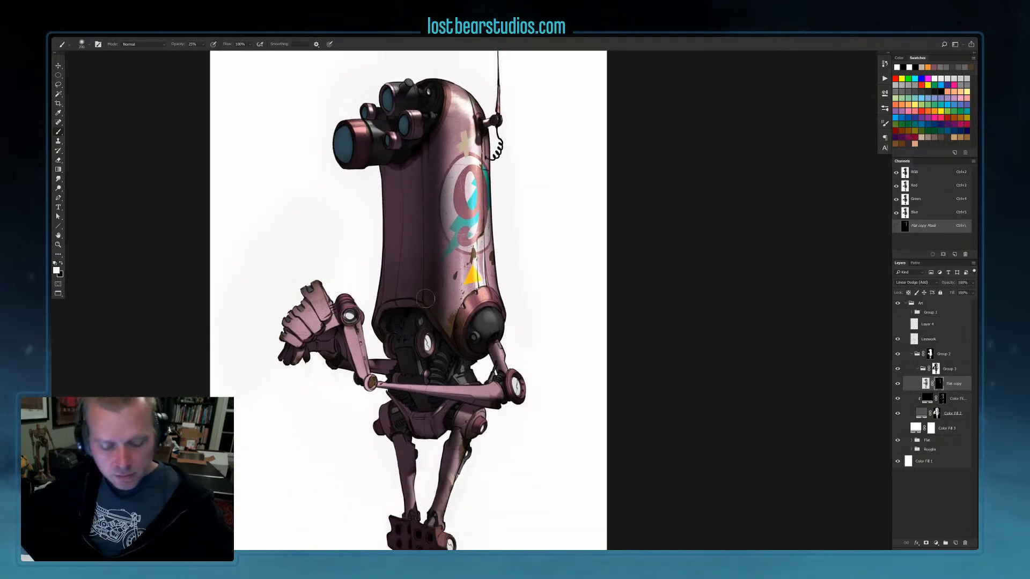
Raise the brush opacity and paint highlights along the front arm's upper segment and long forearm with a smaller brush, refining with black and white
click(203, 43)
drag(206, 53, 225, 54)
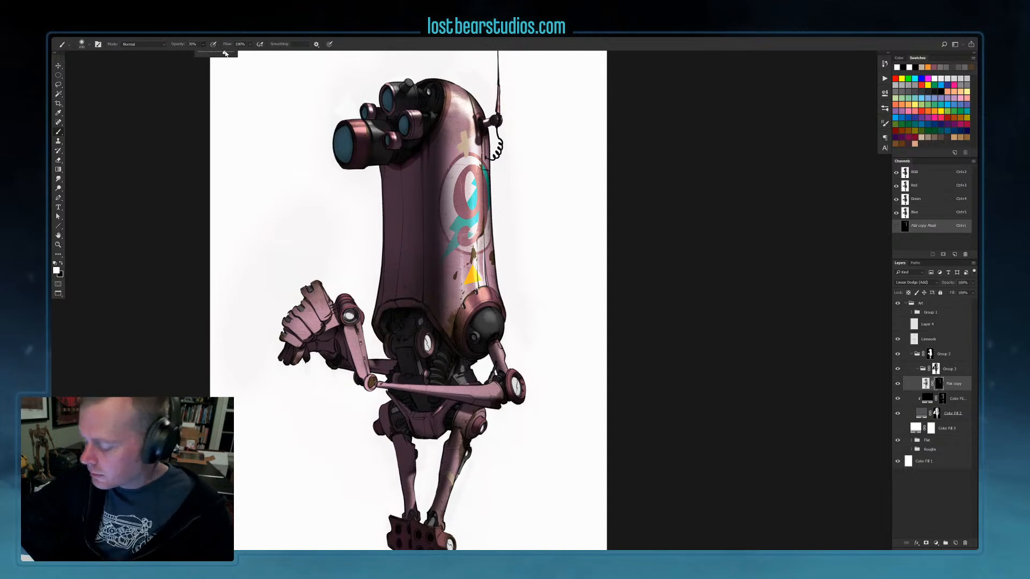
key(bracketleft)
key(bracketleft)
drag(496, 348, 499, 360)
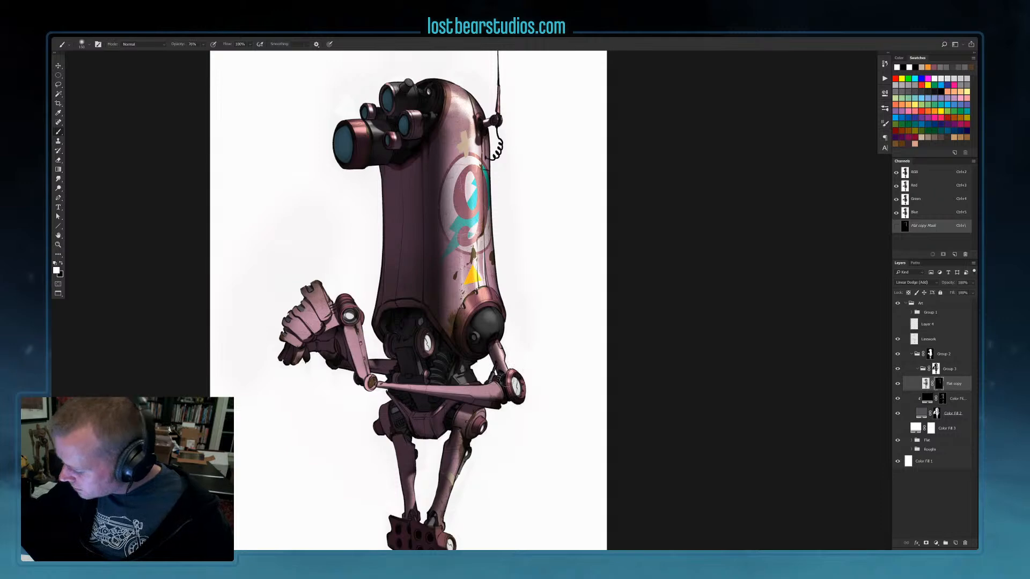
key(bracketleft)
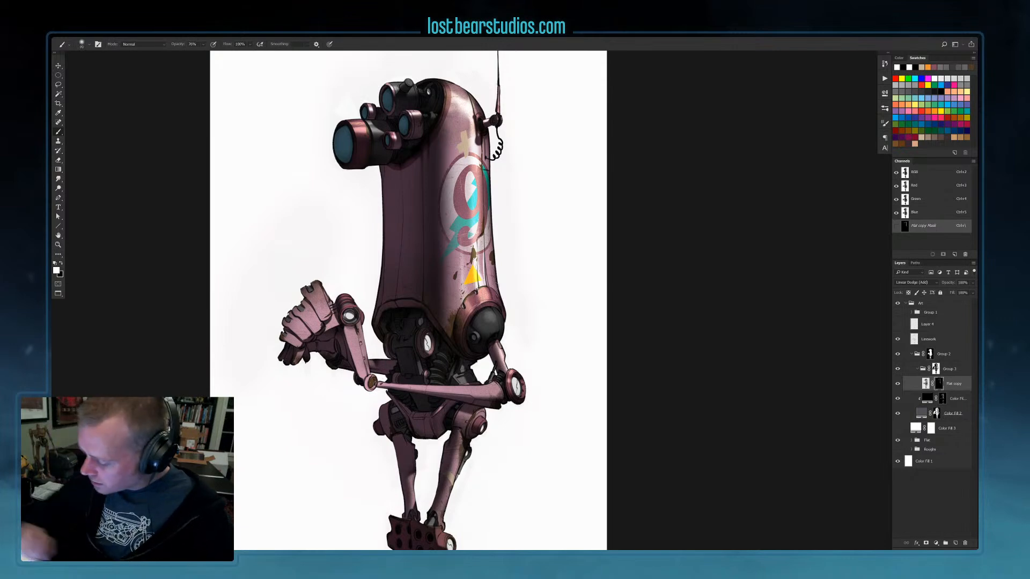
drag(403, 387, 499, 389)
key(x)
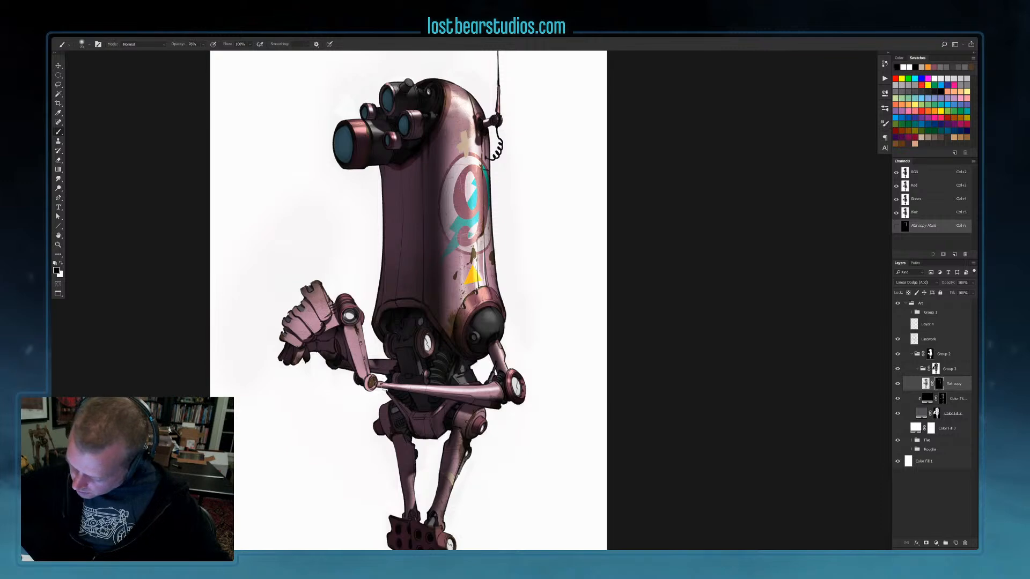
key(x)
key(x)
key(x)
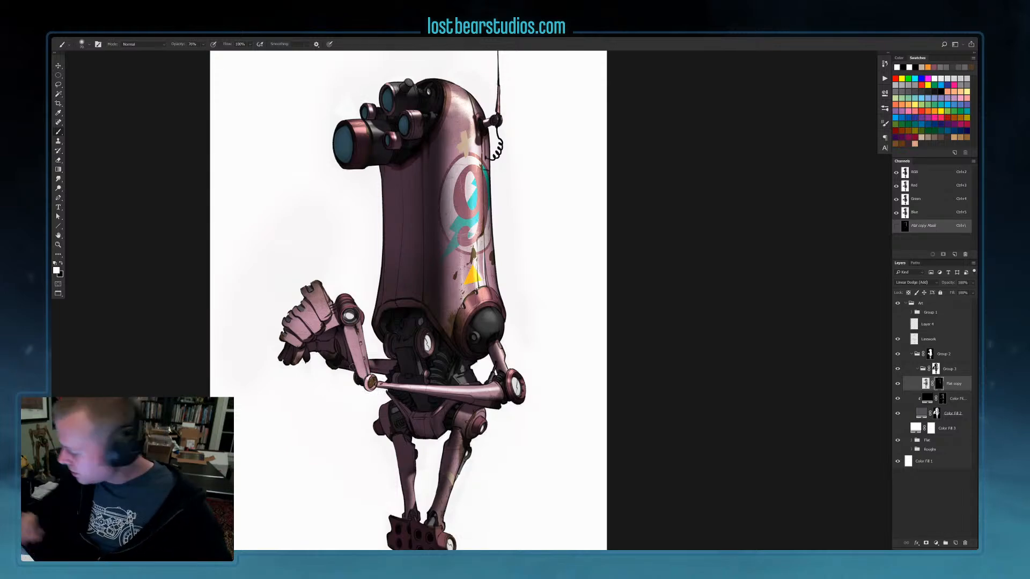
Rework the highlights on the raised arm and hand in the Flat copy mask, alternating between black and white paint
click(936, 413)
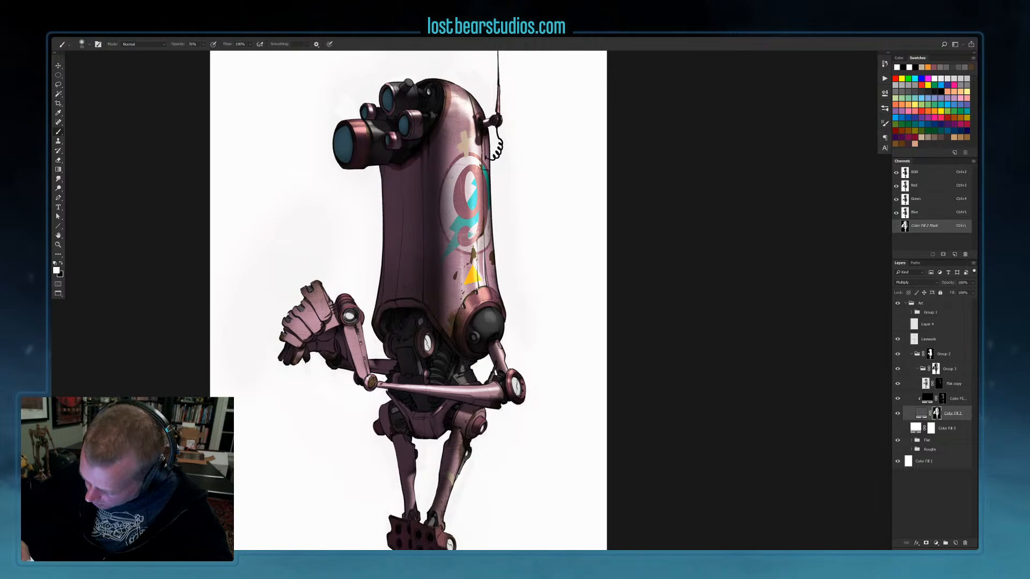
click(939, 384)
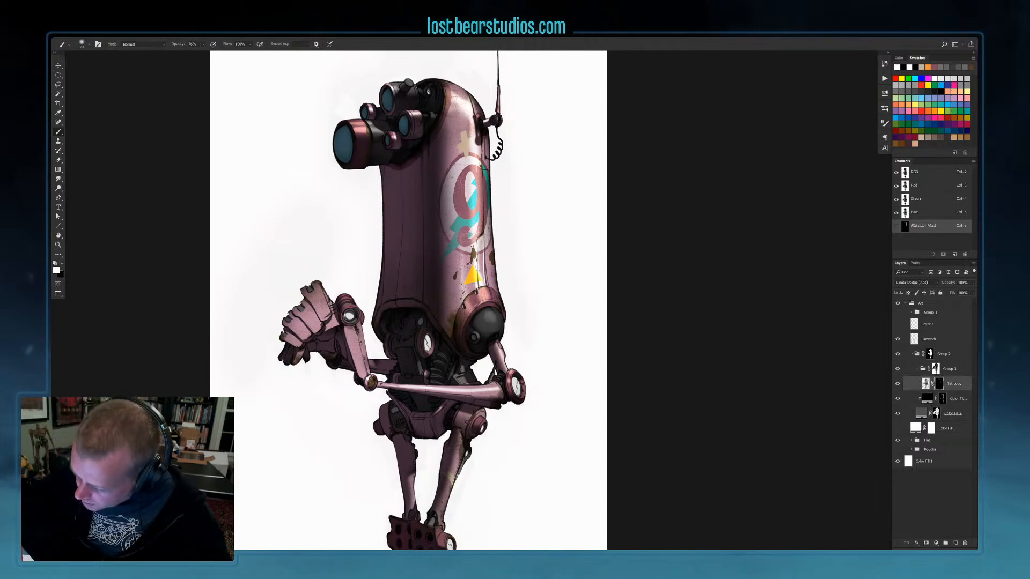
key(x)
drag(362, 355, 365, 372)
drag(359, 337, 365, 373)
key(x)
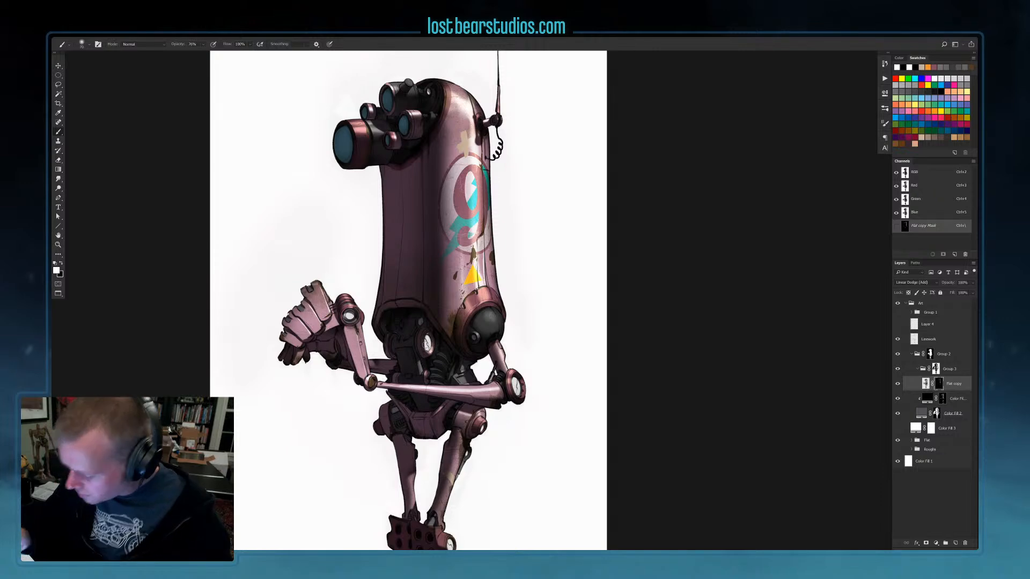
Paint narrow highlights along the upper and lower segments of the robot's legs
scroll(531, 361, down, 5)
drag(441, 369, 464, 307)
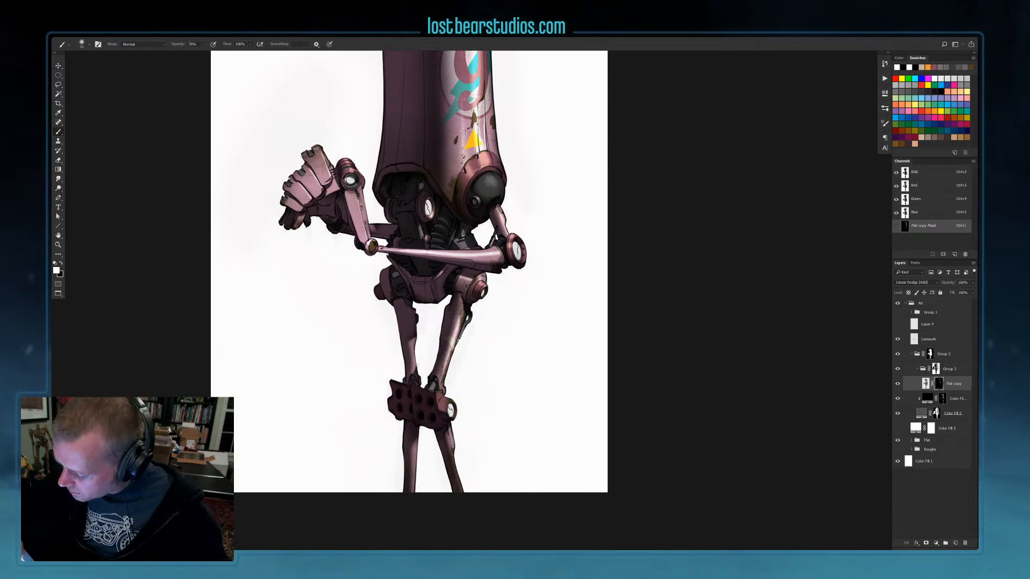
drag(413, 331, 410, 356)
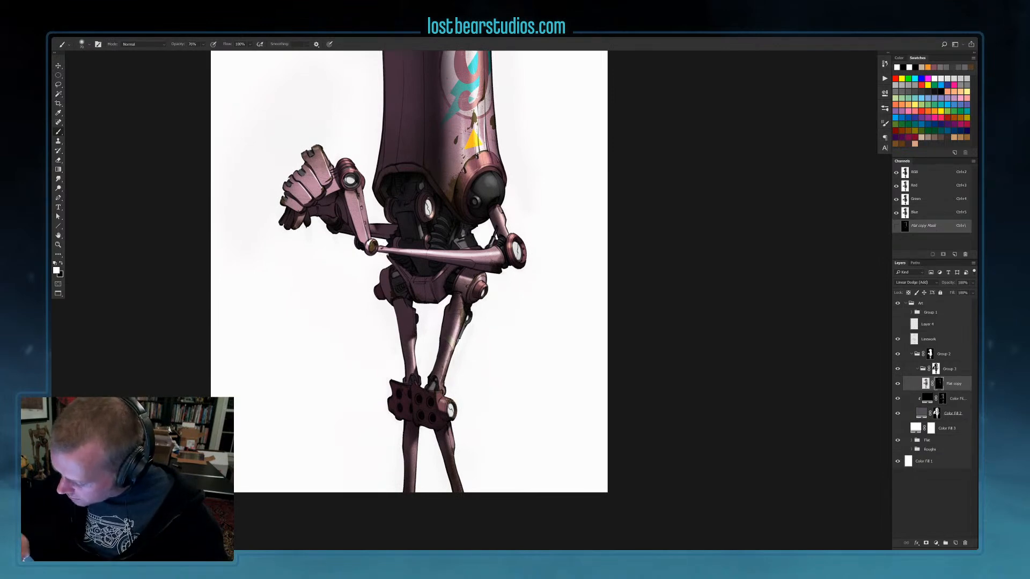
drag(414, 444, 410, 489)
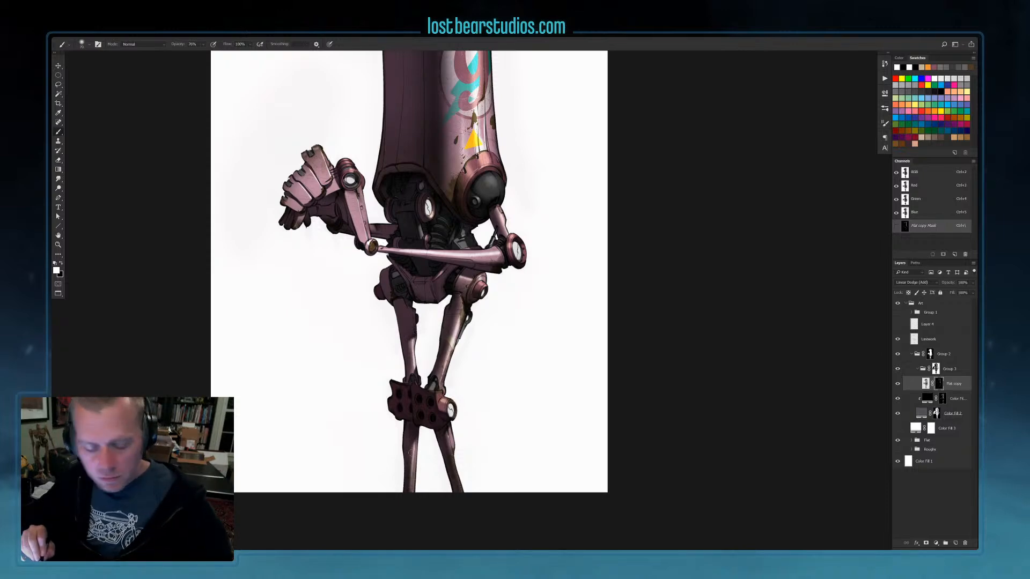
Add highlights to the body, joints and hip mechanics, varying the brush from broad to fine
key(ctrl+minus)
drag(600, 343, 590, 402)
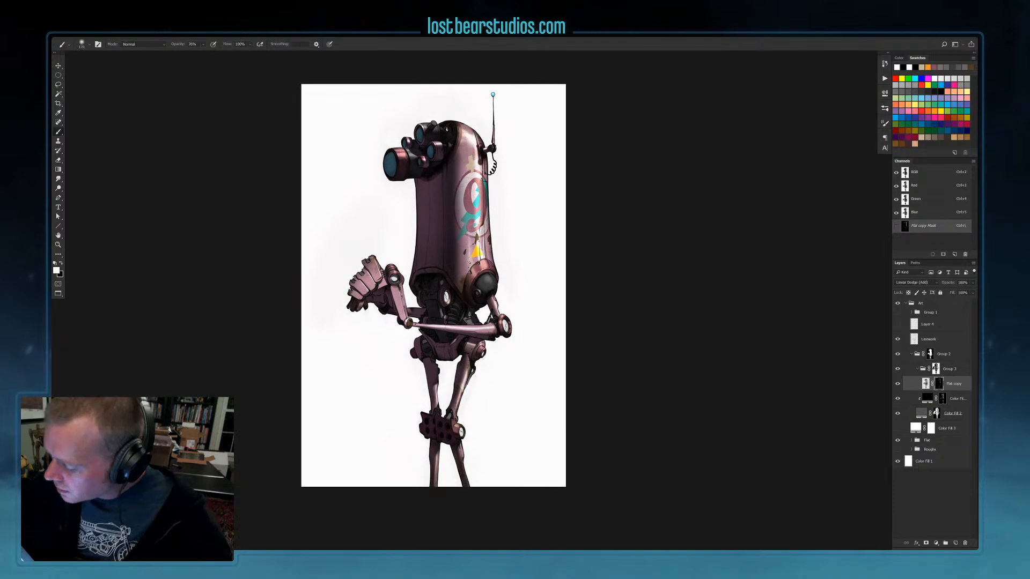
key(bracketright)
key(bracketright)
key(bracketright)
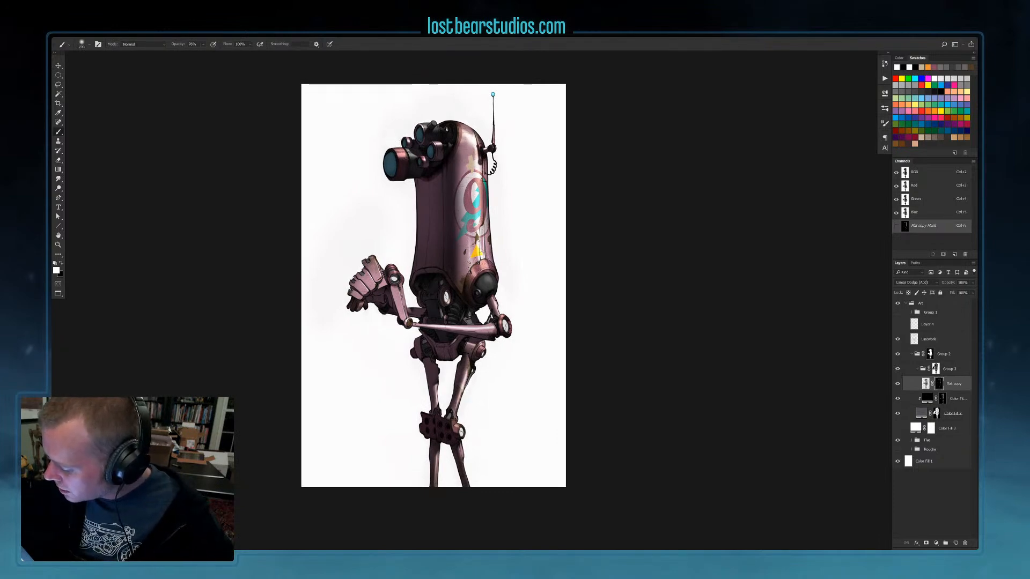
key(ctrl+plus)
key(bracketleft)
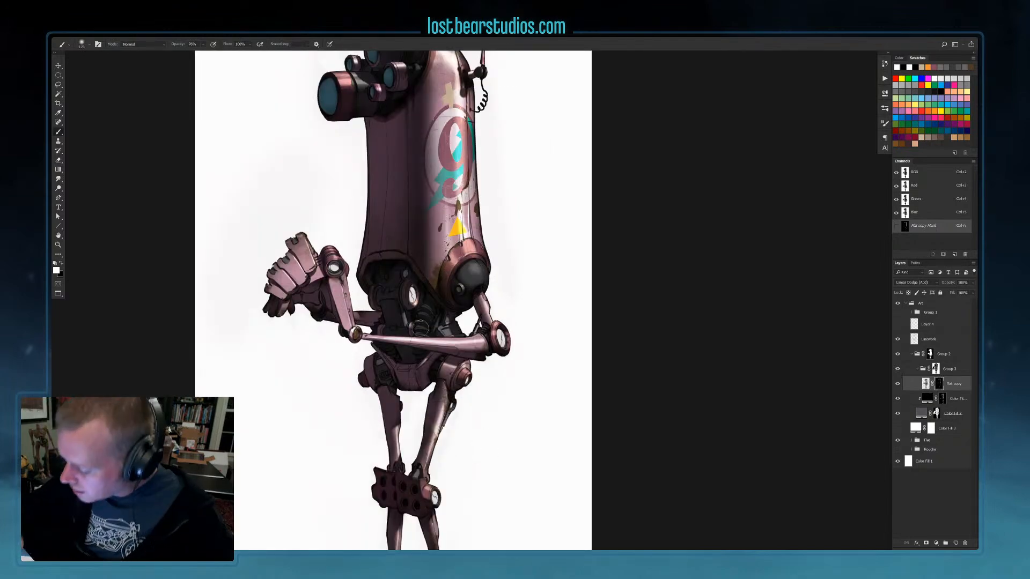
key(bracketleft)
key(bracketleft)
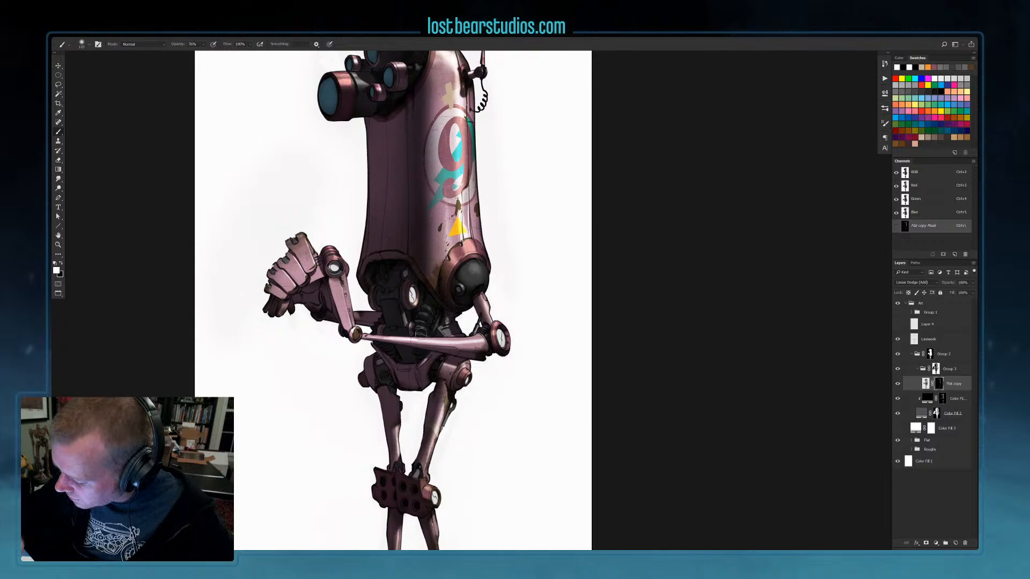
key(bracketleft)
key(bracketleft)
key(bracketleft)
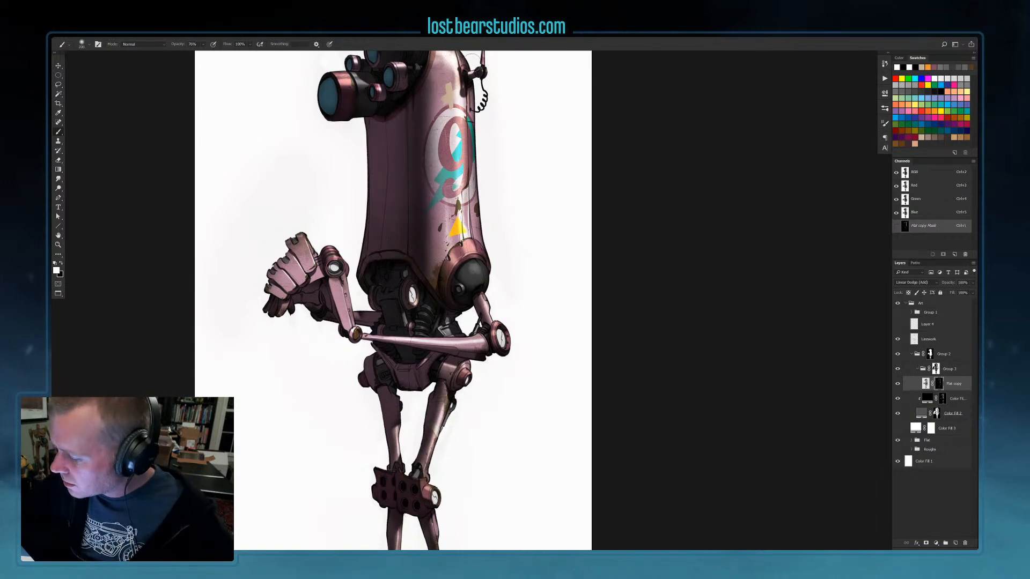
Paint a small highlight on the upper part of the camera lens cluster with a resized brush
key(bracketright)
drag(532, 182, 542, 244)
key(bracketleft)
drag(403, 99, 404, 94)
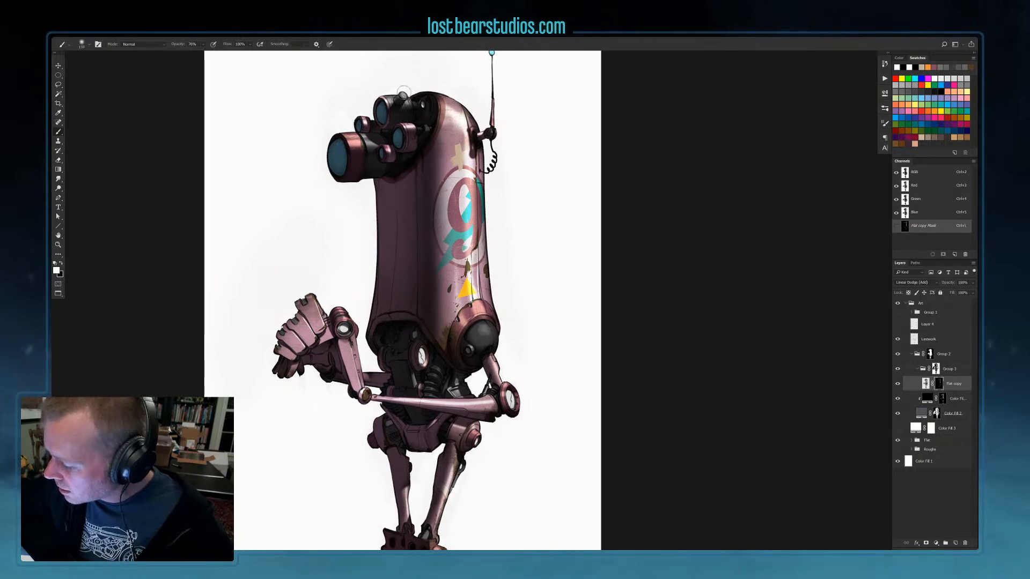
Refine the small highlights around the robot's camera lenses and upper body in the Flat copy mask, alternating black and white paint
key(x)
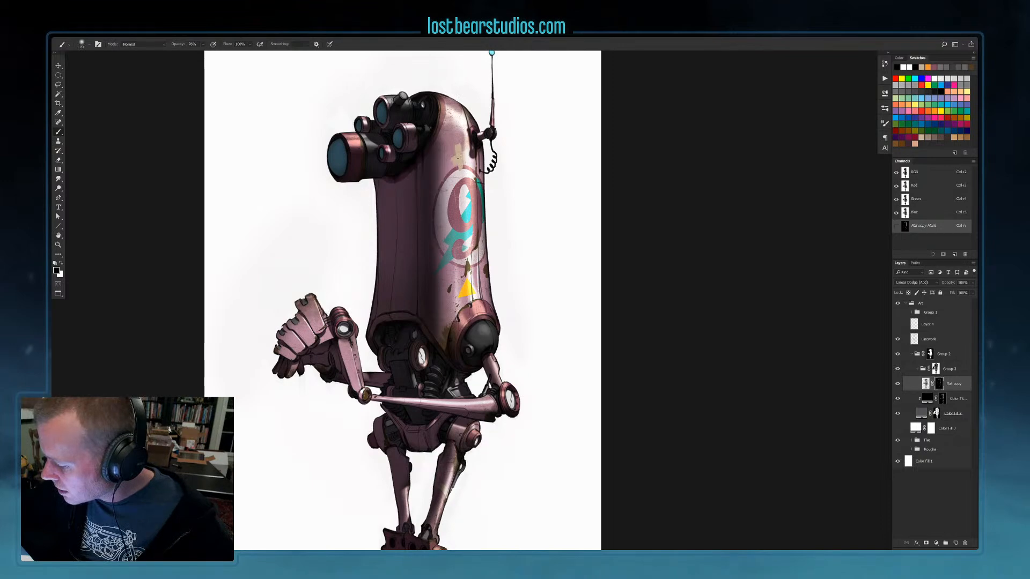
key(x)
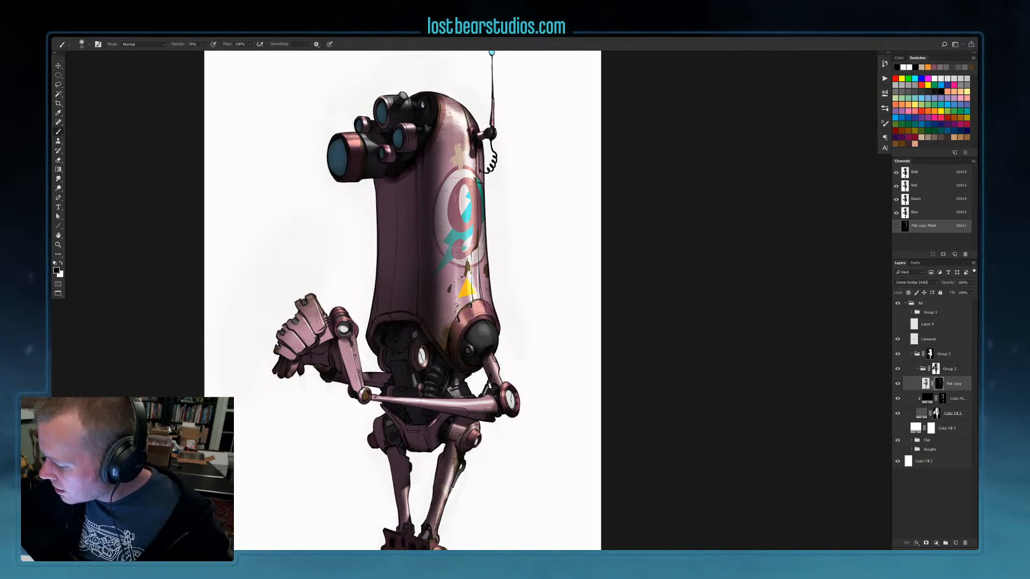
key(x)
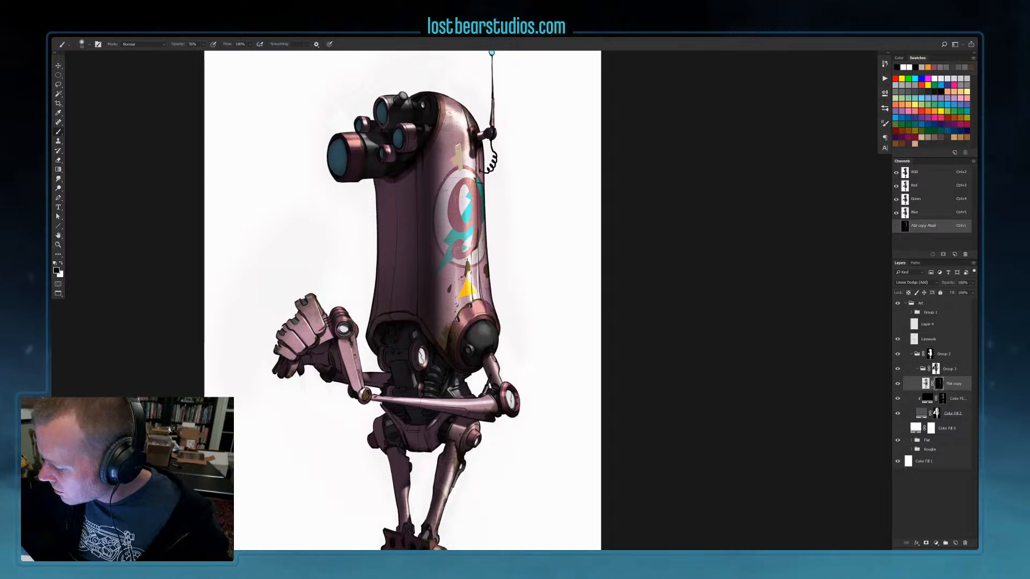
key(x)
key(x)
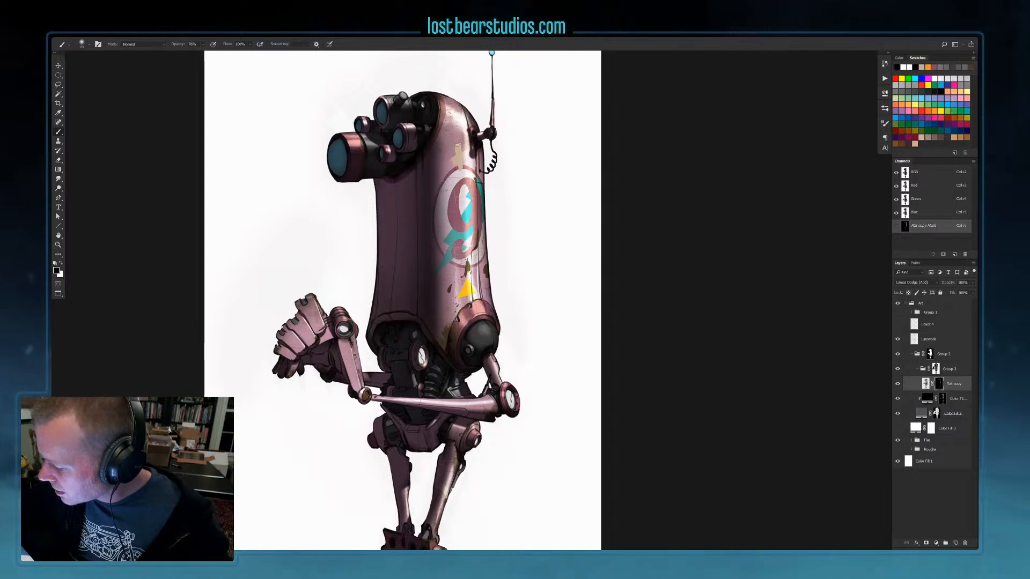
key(x)
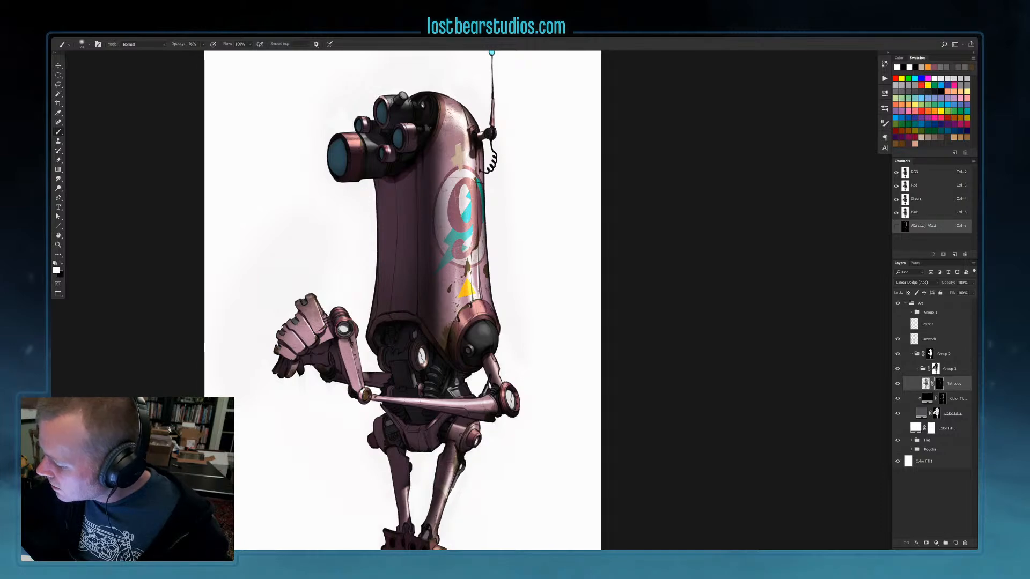
key(x)
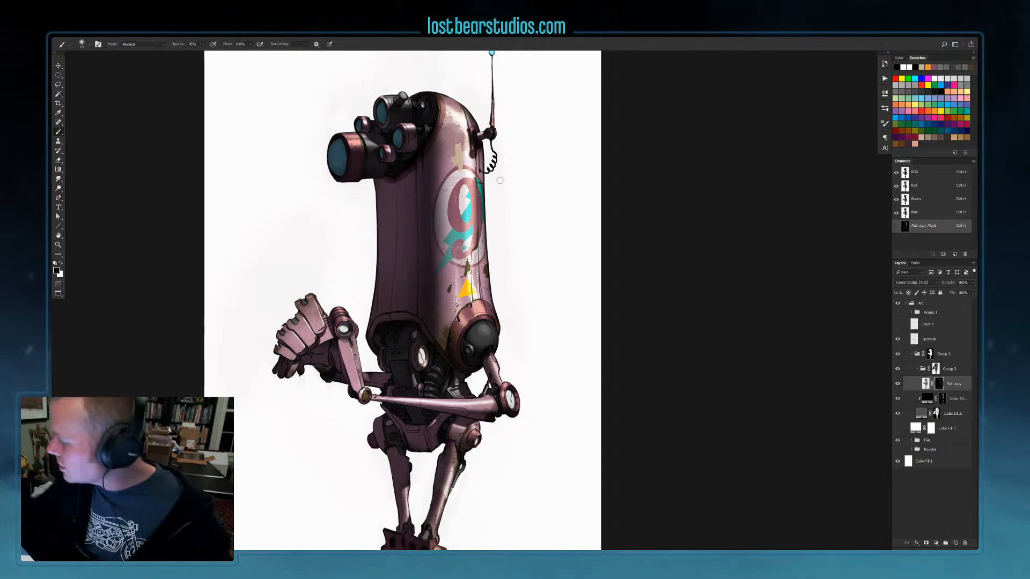
Try a 1000 px scratch-texture brush for the highlight mask
click(884, 128)
click(883, 121)
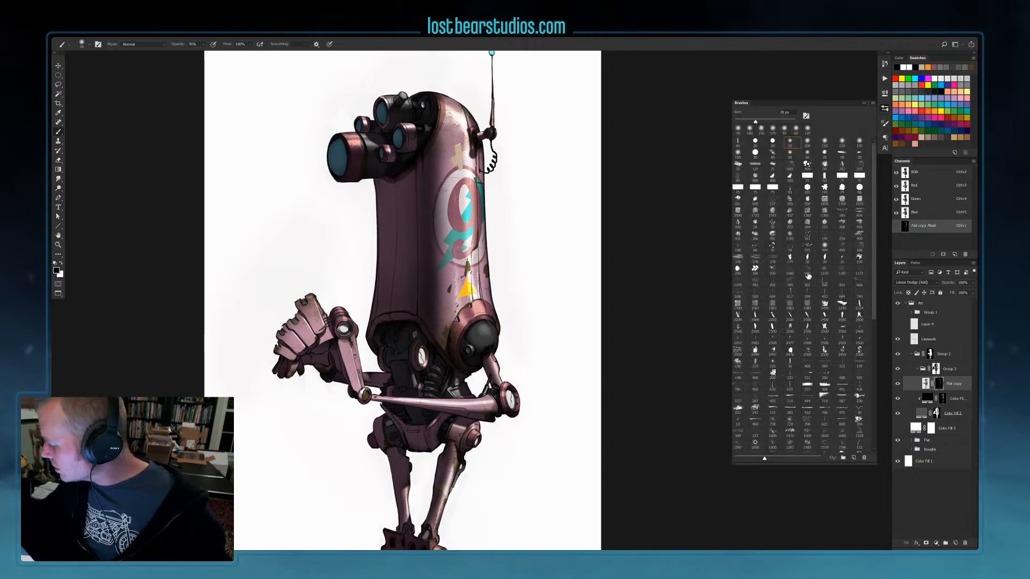
click(791, 271)
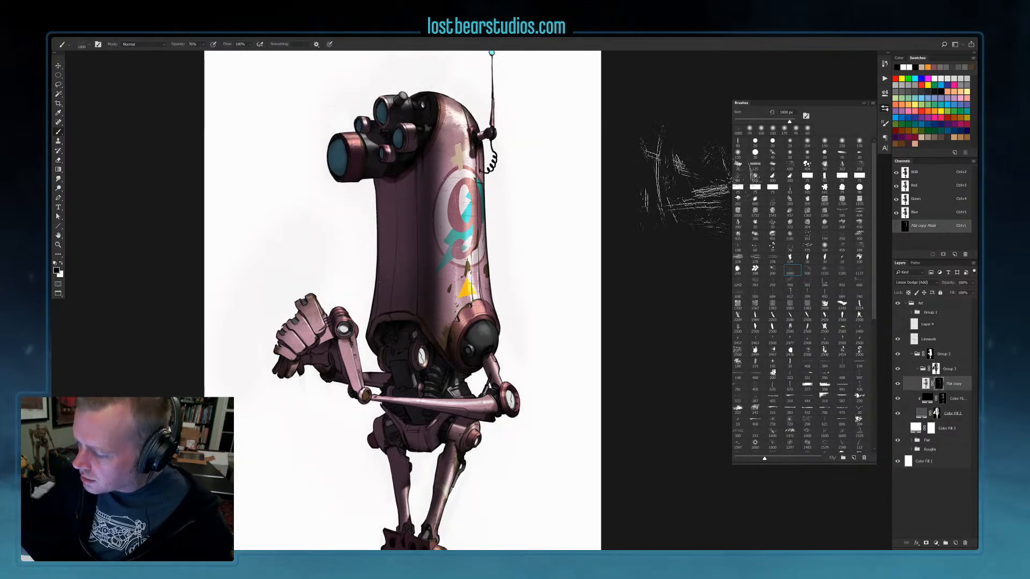
drag(530, 460, 518, 397)
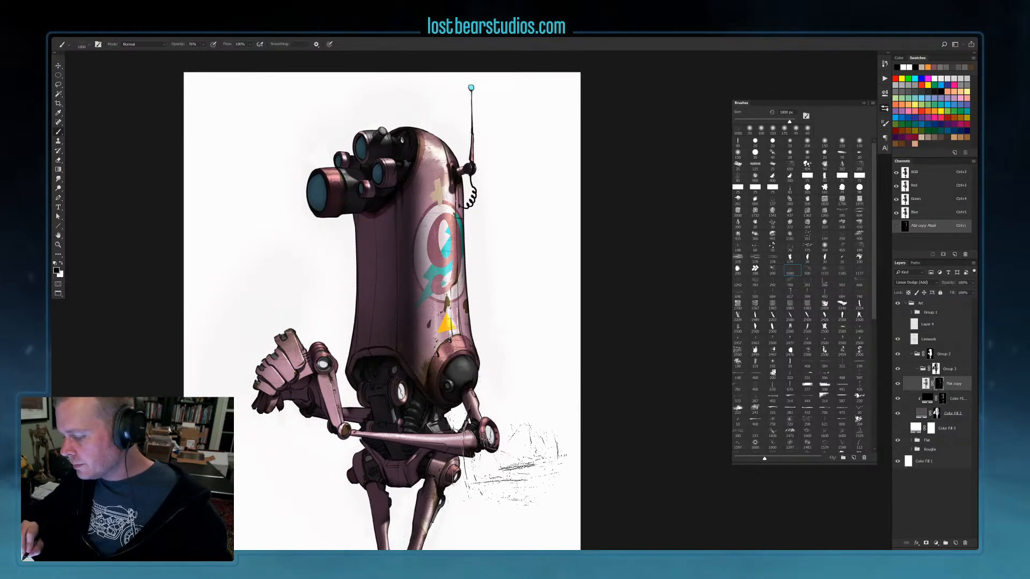
Touch up the fine highlights on the robot's body, arms and legs with a small soft round brush, alternating black and white paint
click(789, 141)
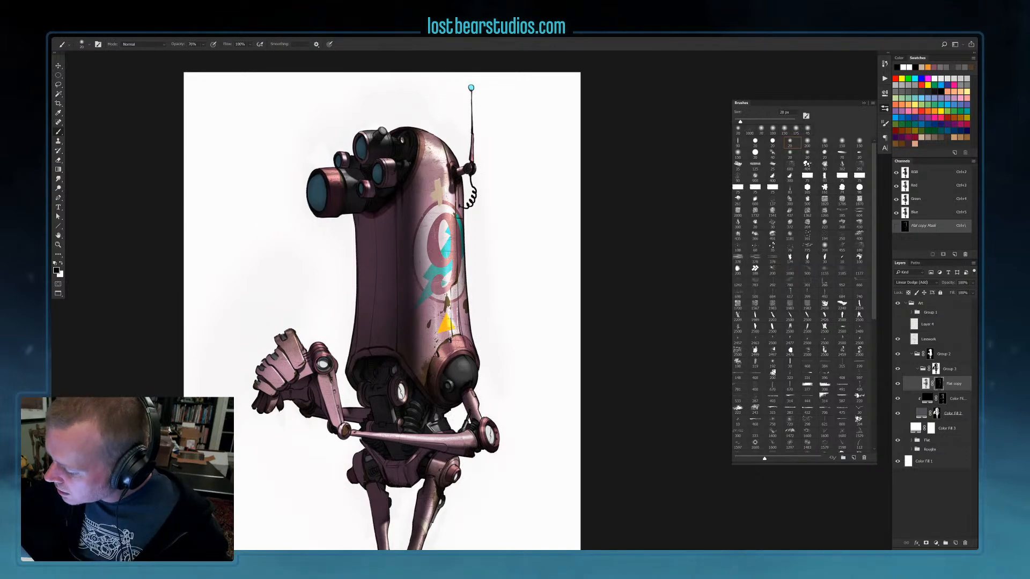
key(x)
key(x)
key(x)
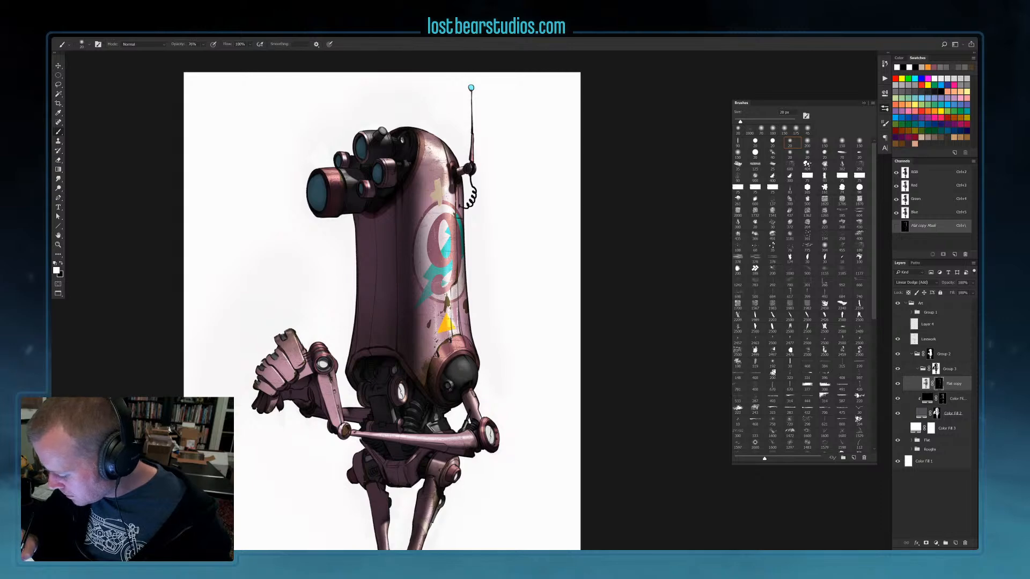
drag(481, 420, 486, 361)
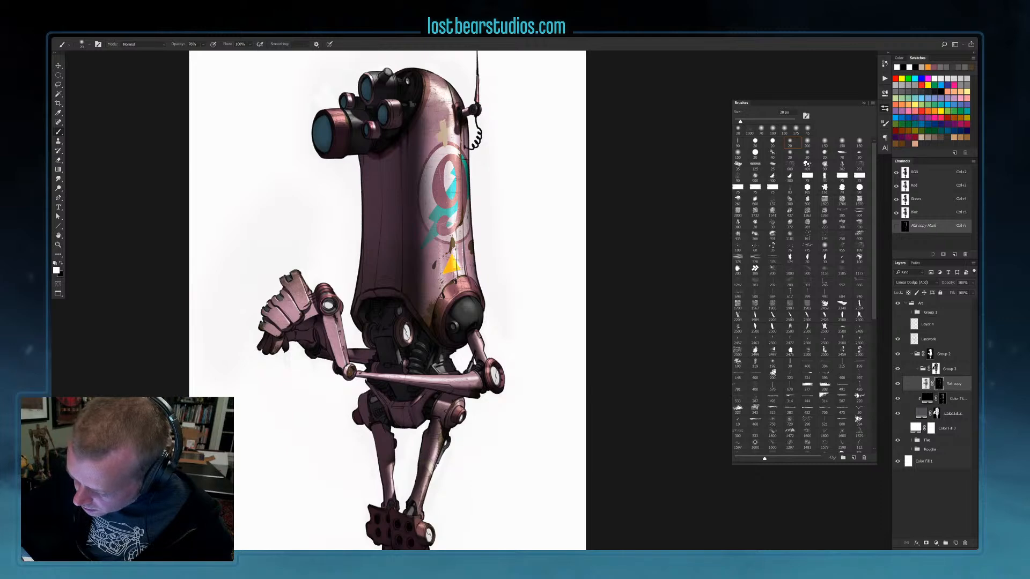
drag(478, 471, 480, 425)
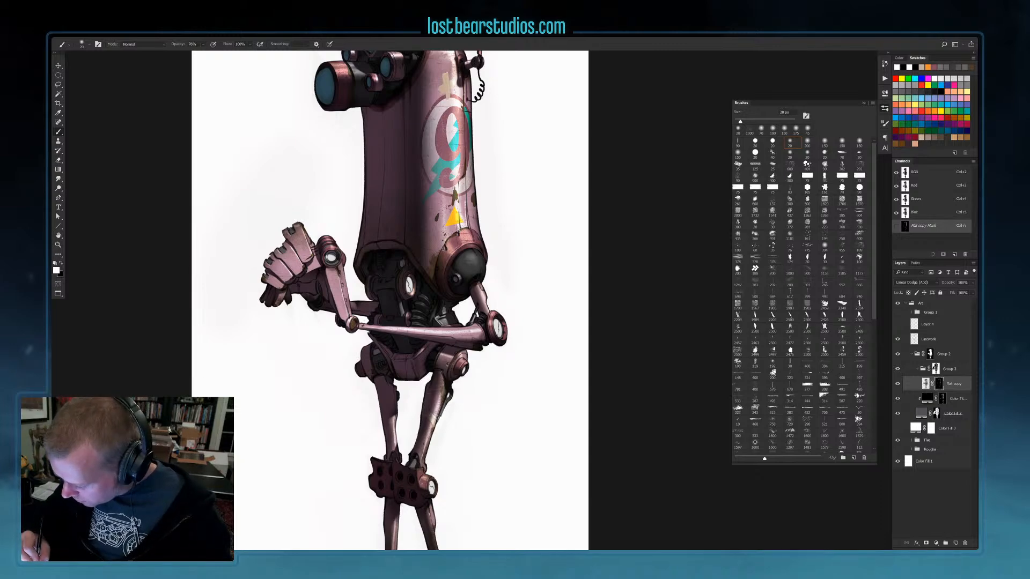
drag(430, 469, 436, 394)
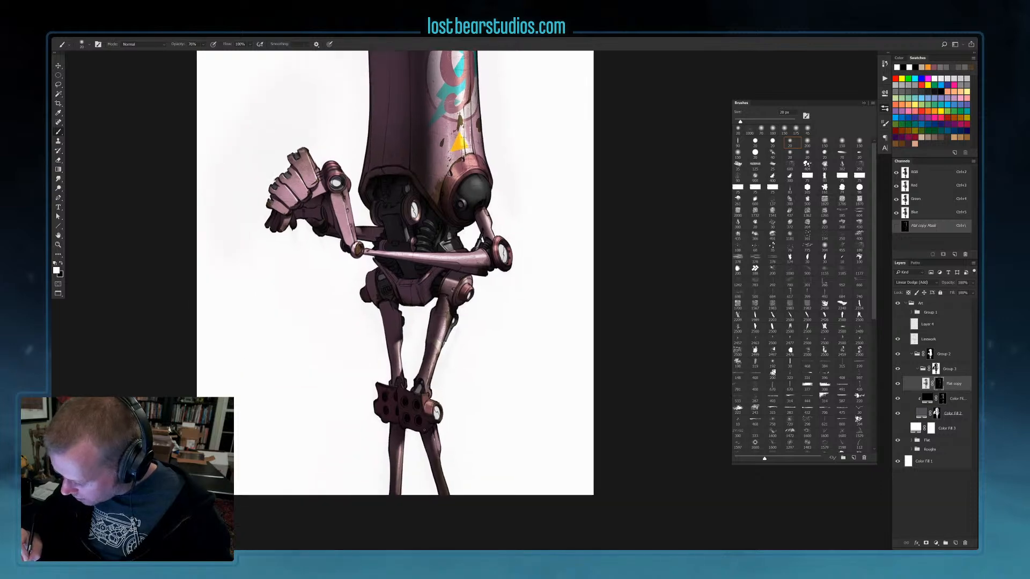
drag(521, 200, 506, 333)
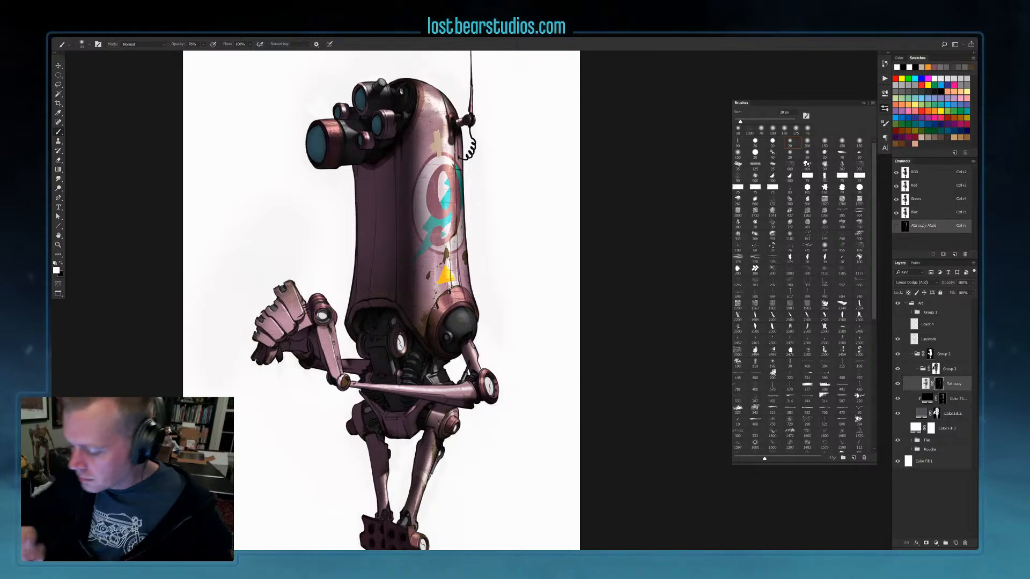
drag(535, 393, 549, 336)
key(ctrl+minus)
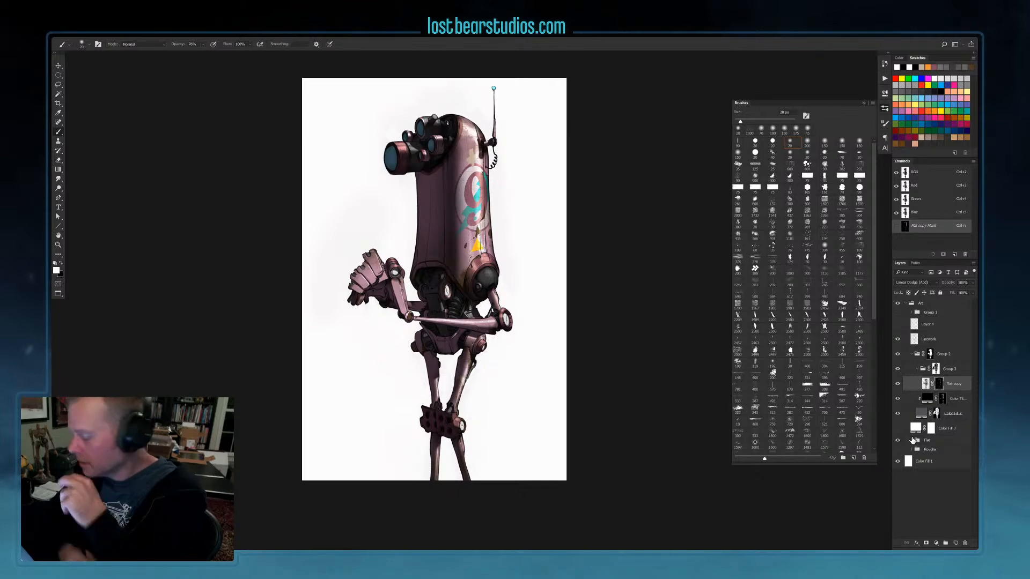
Draw a large rectangular selection behind the robot, from the lens level down to the lower legs, and adjust its position
click(939, 454)
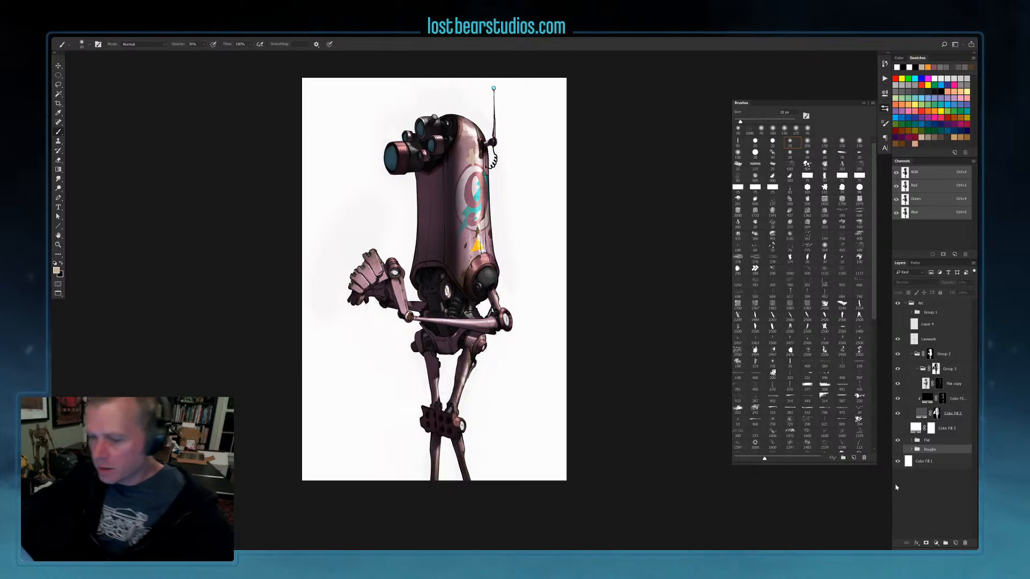
click(59, 75)
click(80, 74)
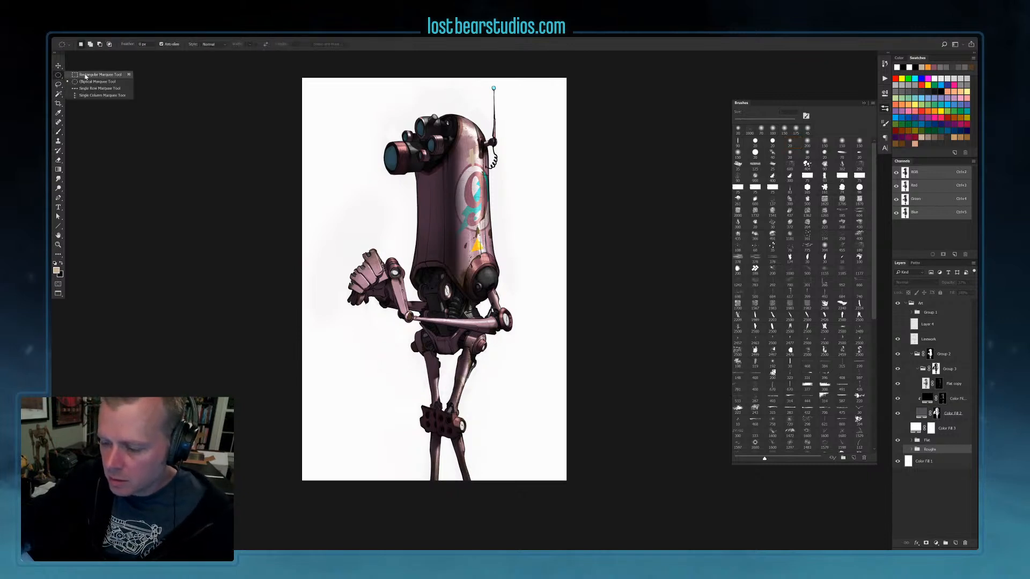
drag(321, 144, 551, 438)
drag(531, 398, 532, 411)
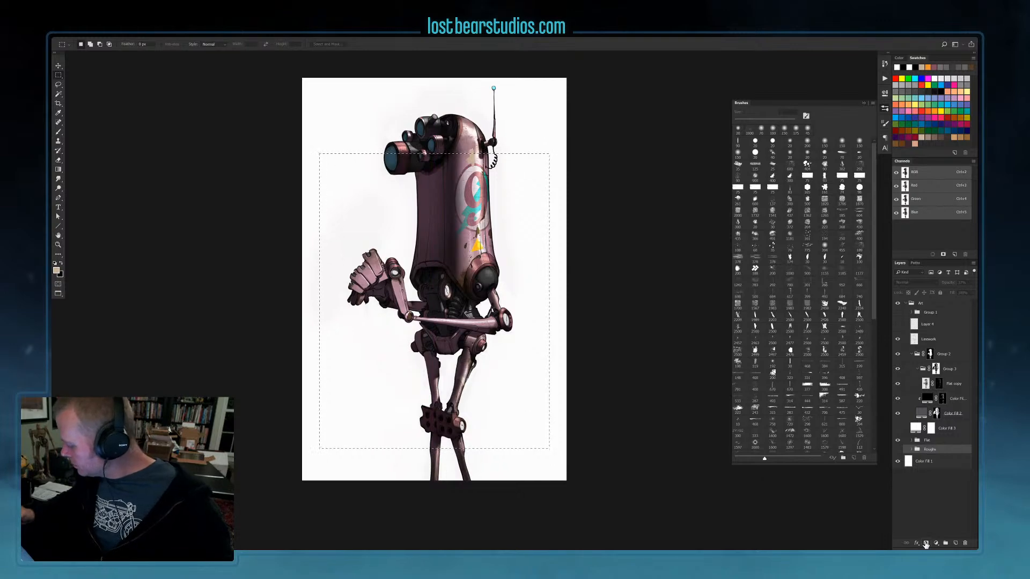
Add a new layer directly above Color Fill 1 and mask it with the rectangular selection
click(943, 461)
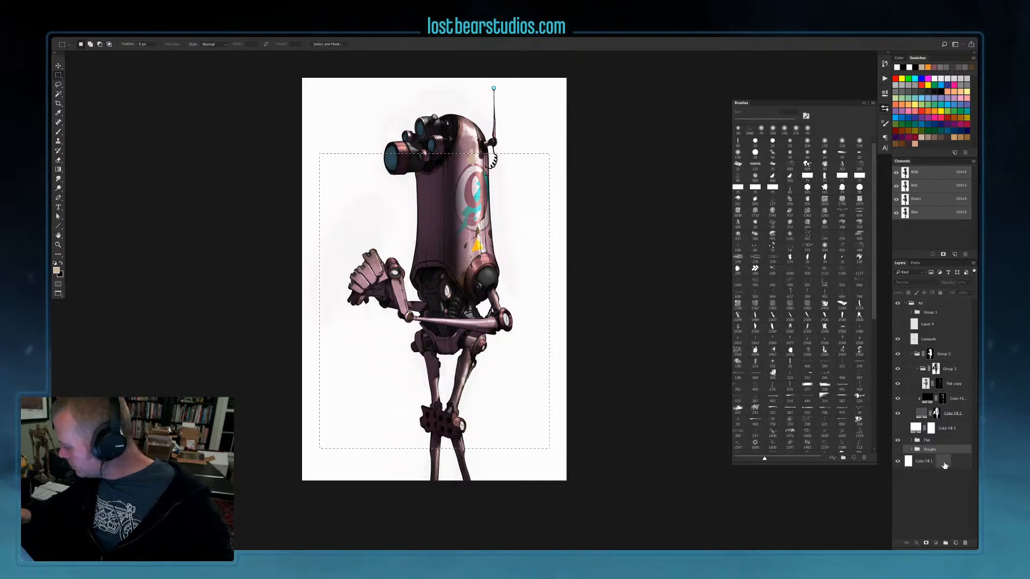
click(956, 543)
click(926, 543)
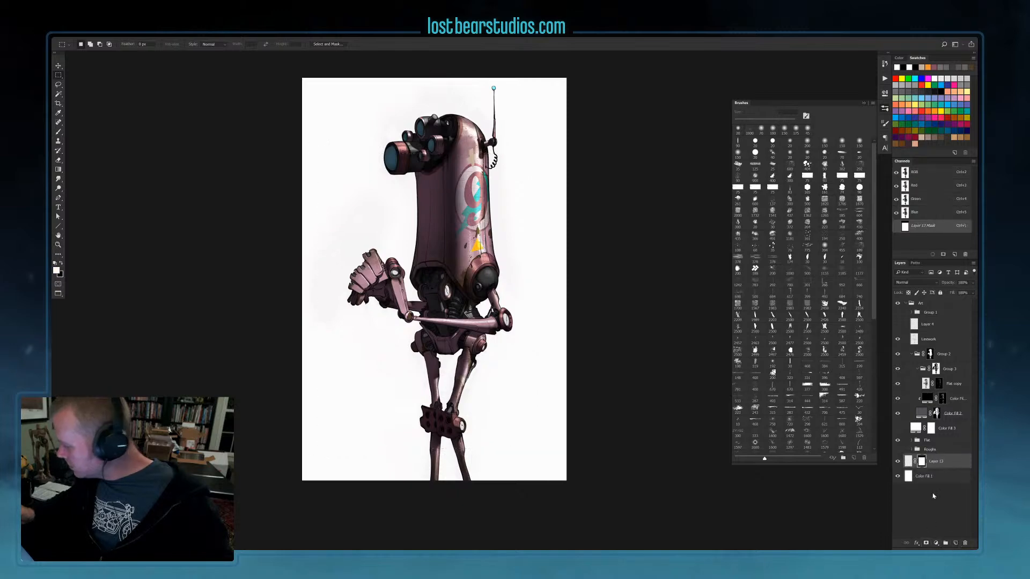
click(924, 105)
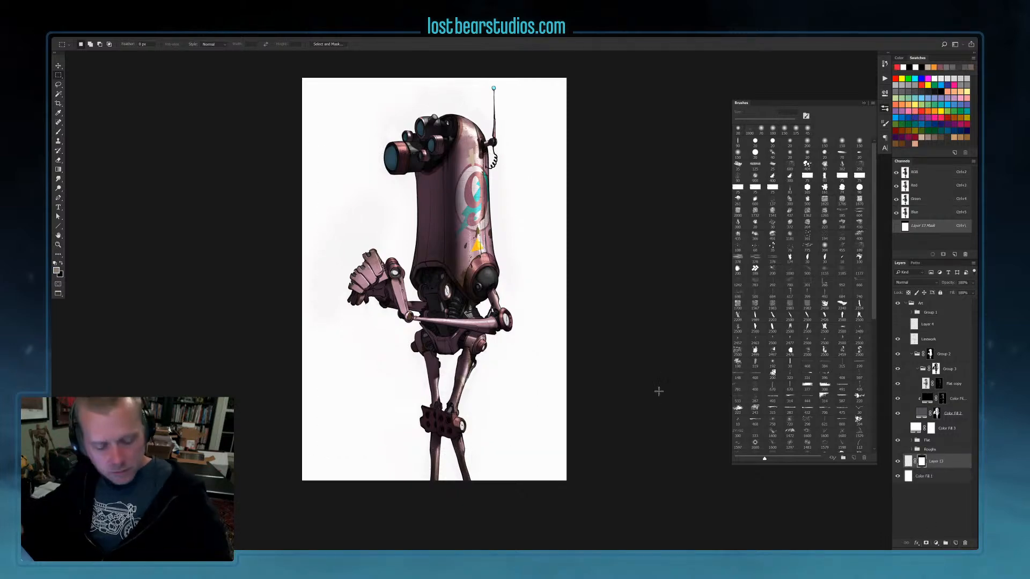
key(alt+BackSpace)
key(ctrl+z)
Fill the masked background layer itself with a light teal swatch colour
click(908, 466)
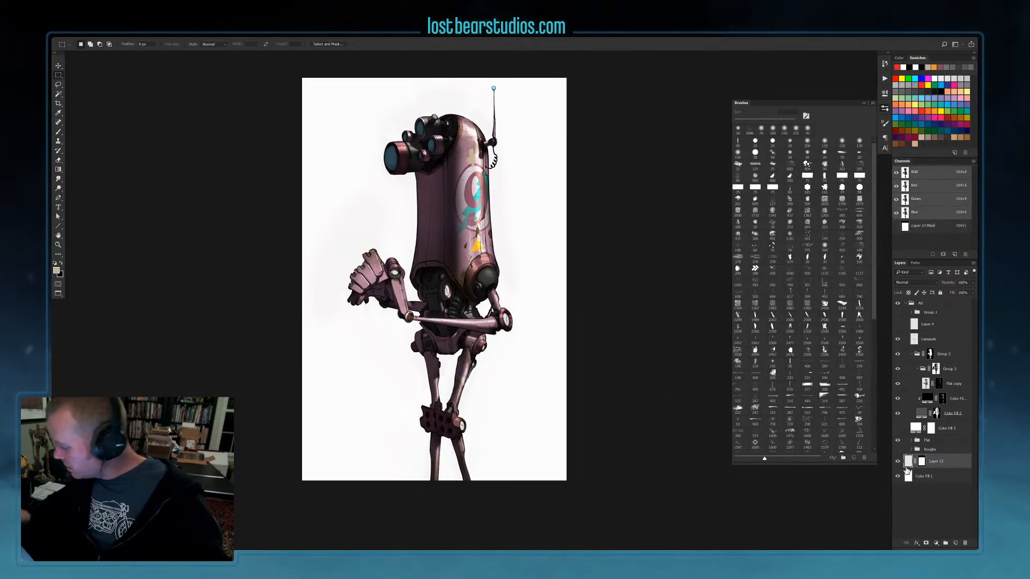
click(916, 96)
key(alt+BackSpace)
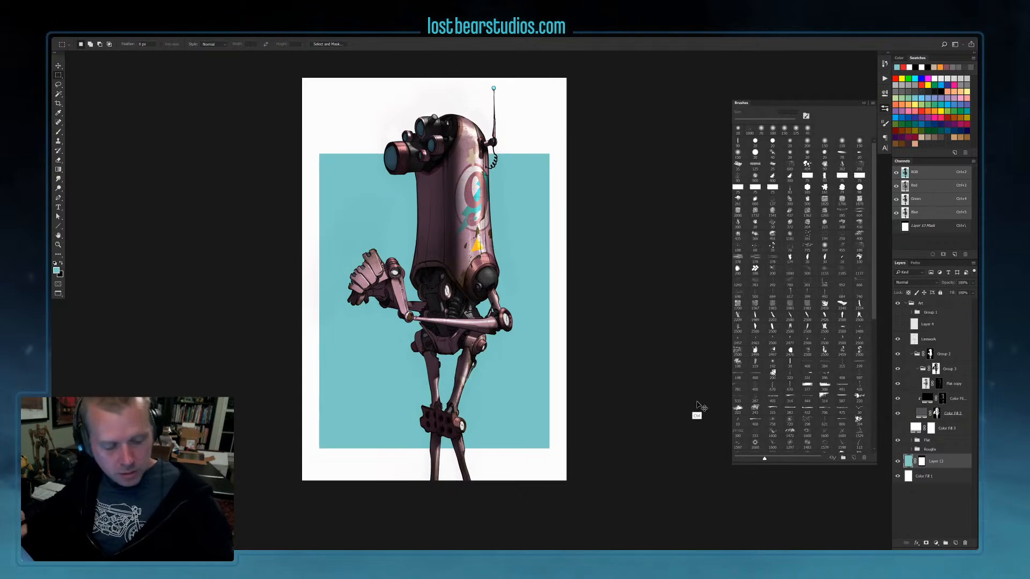
Mute the teal rectangle to a dark grey-green with Hue/Saturation, lowering the saturation, setting lightness to -37 and shifting the hue
key(ctrl+u)
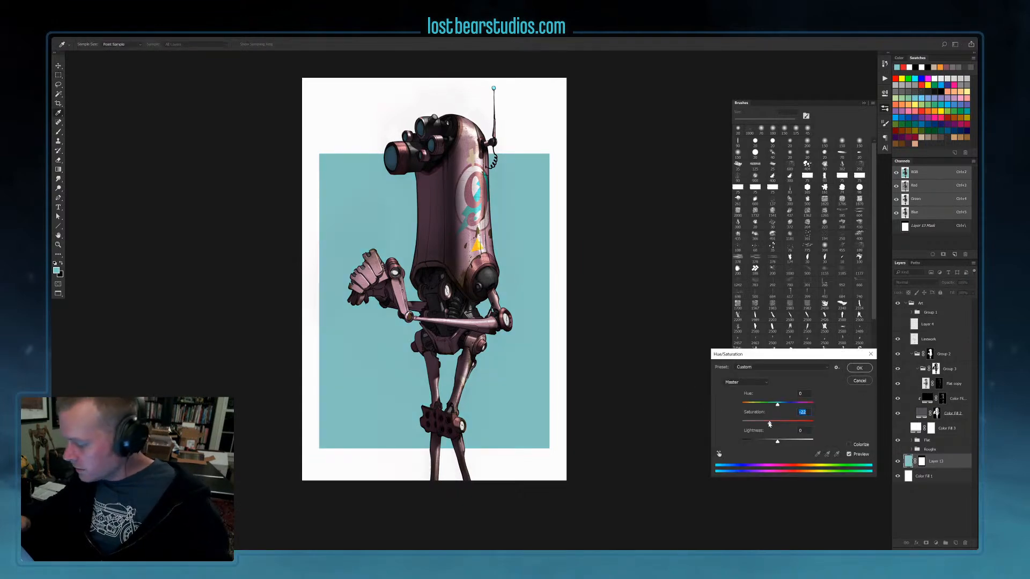
drag(766, 445, 765, 442)
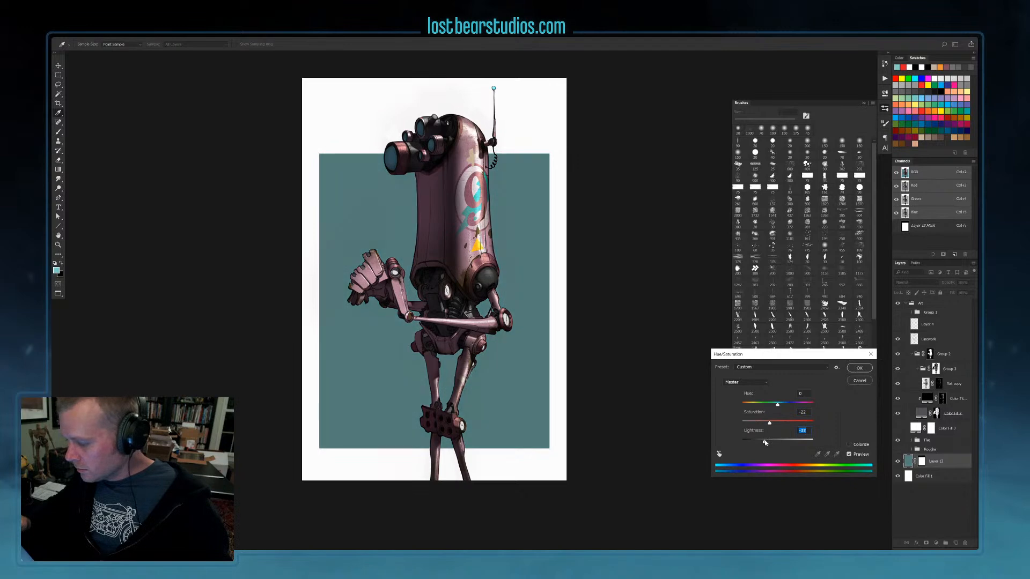
drag(774, 406, 754, 424)
click(859, 368)
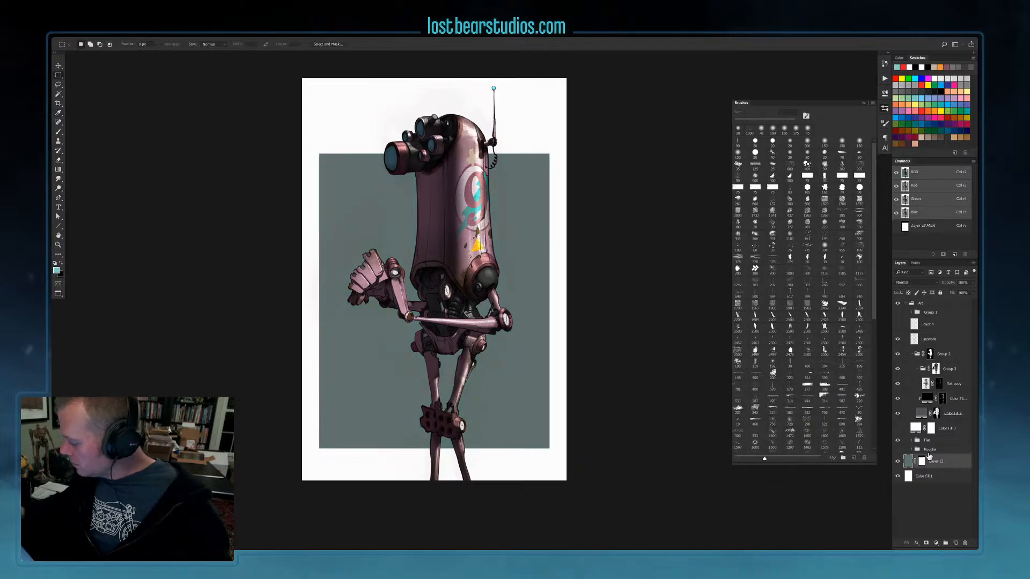
Add a layer above the background rectangle and paint white clouds over its lower part with an enlarged cloud brush
click(957, 543)
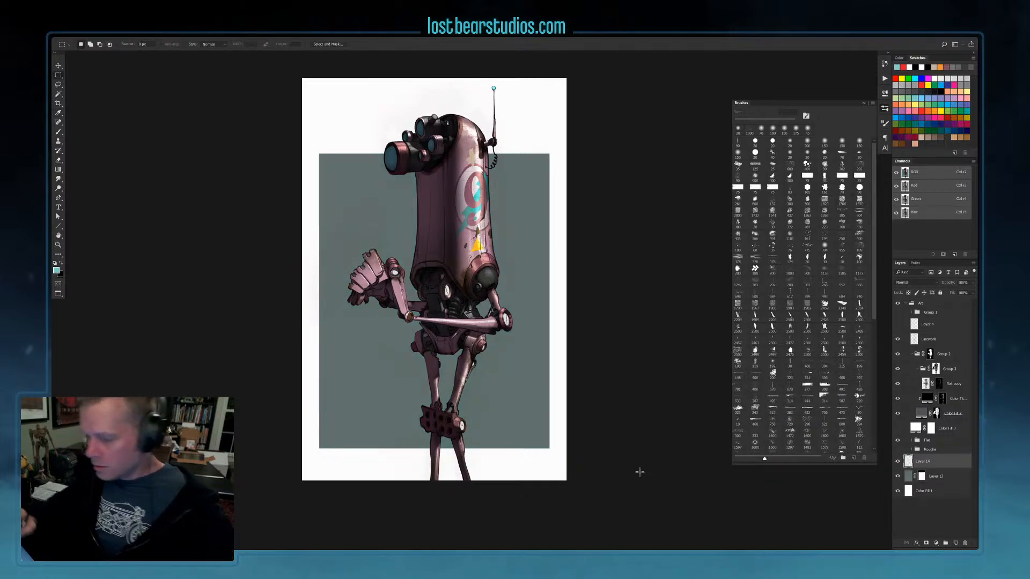
click(59, 133)
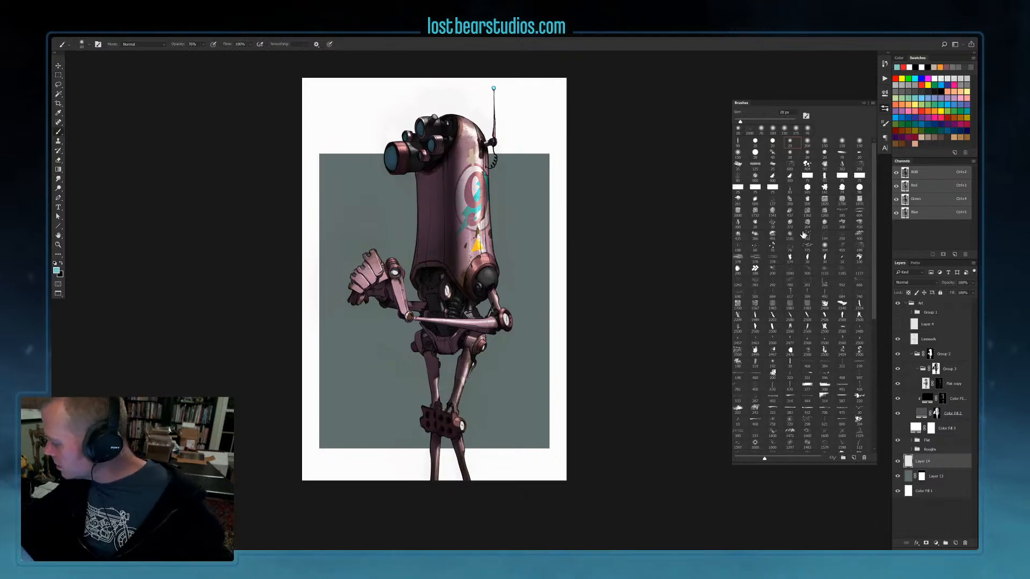
click(842, 223)
mouse_move(340, 450)
mouse_down()
mouse_move(332, 461)
mouse_move(351, 476)
mouse_move(333, 455)
mouse_move(346, 437)
mouse_move(421, 429)
mouse_move(443, 397)
mouse_move(475, 412)
mouse_move(541, 408)
mouse_move(520, 445)
mouse_move(488, 454)
mouse_up()
key(ctrl+z)
alt+click(360, 457)
key(bracketright)
key(bracketright)
key(bracketright)
mouse_move(396, 475)
mouse_down()
mouse_move(296, 465)
mouse_move(400, 471)
mouse_move(529, 450)
mouse_move(544, 417)
mouse_move(525, 391)
mouse_move(489, 375)
mouse_move(377, 413)
mouse_move(370, 376)
mouse_move(491, 440)
mouse_up()
key(bracketright)
key(bracketright)
Whiten the lower edge of the rectangle beneath the clouds with a very large soft round brush at 100% opacity
click(807, 142)
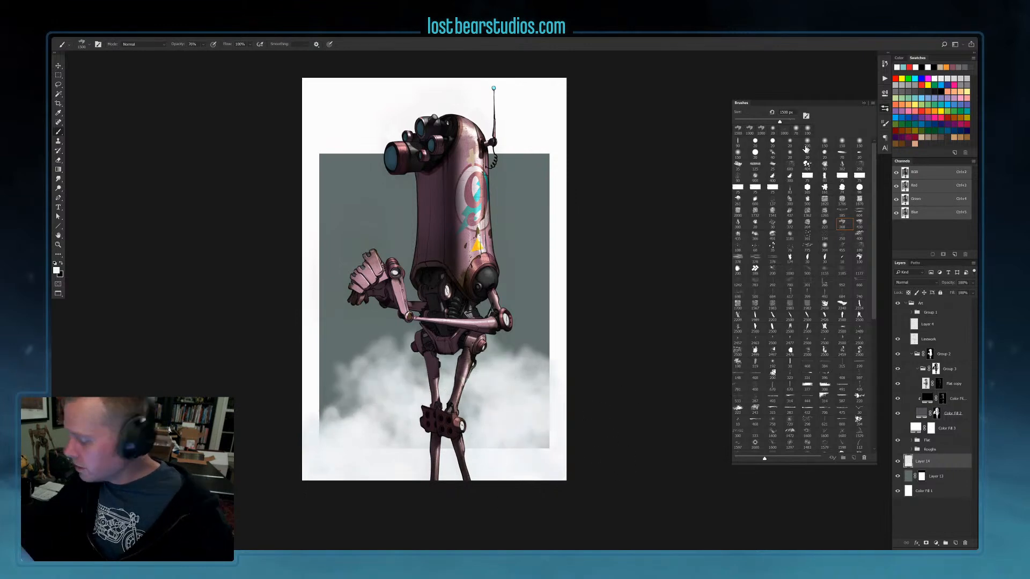
key(bracketleft)
key(bracketleft)
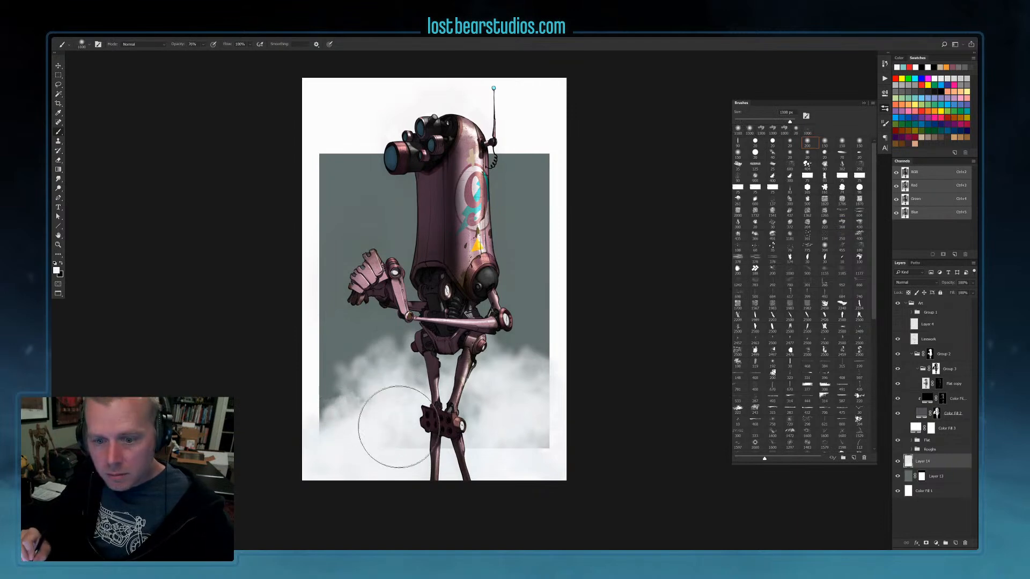
key(bracketright)
key(bracketright)
key(bracketright)
key(bracketright)
key(bracketright)
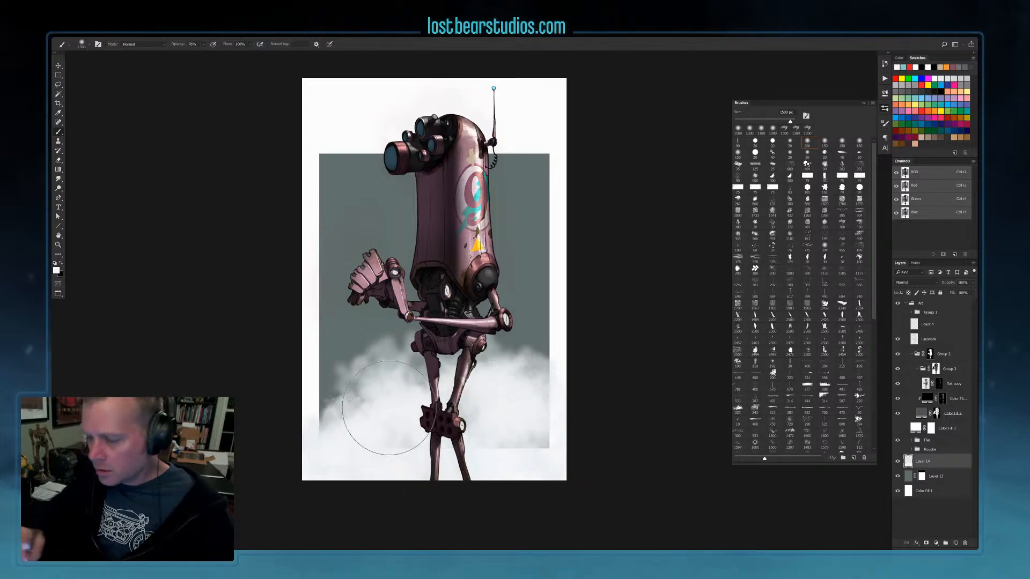
key(0)
mouse_move(406, 438)
mouse_down()
mouse_move(398, 450)
mouse_move(471, 436)
mouse_move(542, 444)
mouse_up()
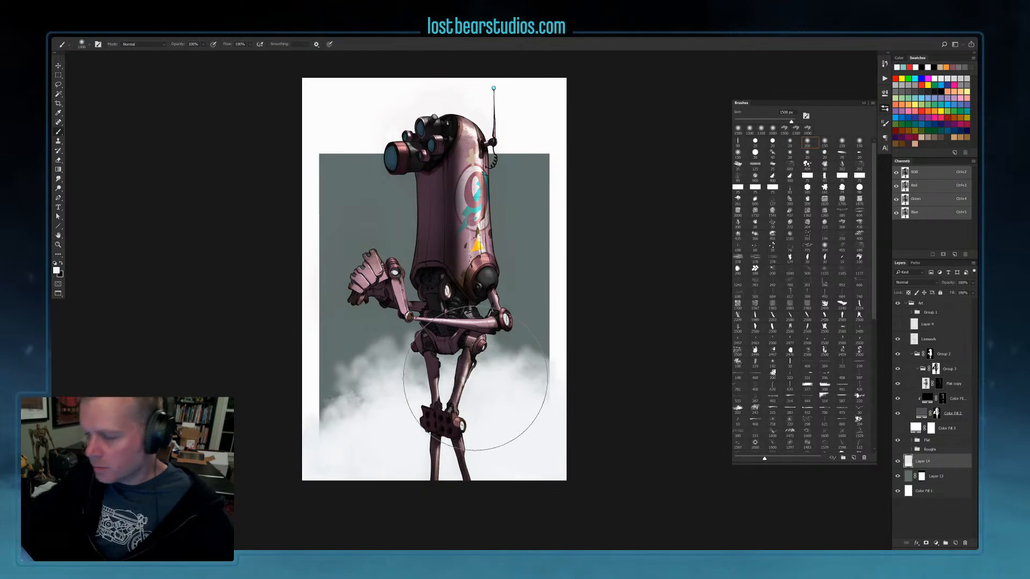
Lower the brush opacity and extend the white mist higher along both sides of the robot's legs and hips
drag(203, 44, 196, 52)
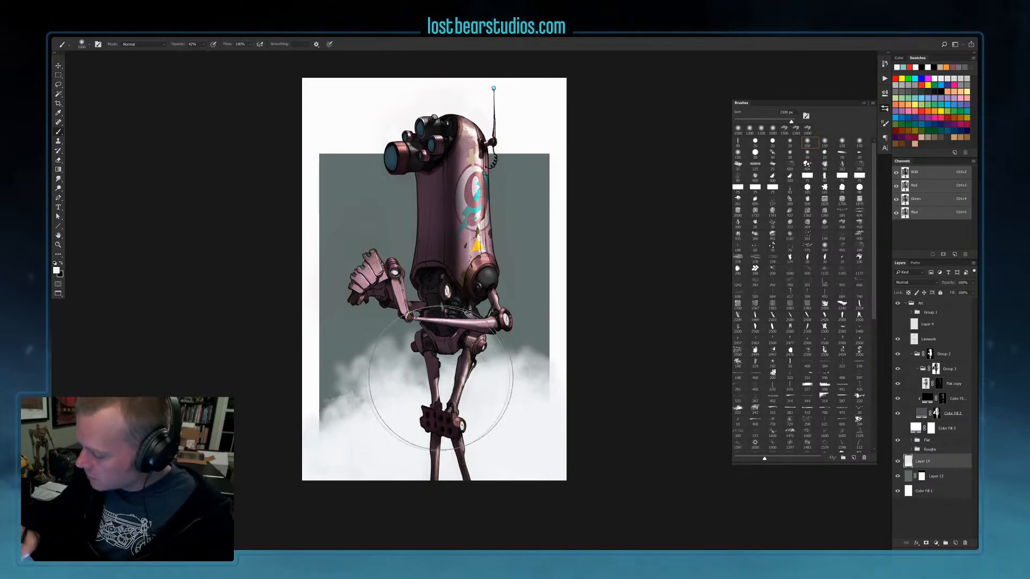
mouse_move(528, 345)
mouse_down()
mouse_move(552, 312)
mouse_move(534, 330)
mouse_move(531, 298)
mouse_move(559, 336)
mouse_move(527, 402)
mouse_up()
drag(405, 362, 391, 368)
mouse_move(340, 433)
mouse_down()
mouse_move(318, 443)
mouse_move(486, 419)
mouse_move(434, 421)
mouse_move(332, 397)
mouse_move(319, 445)
mouse_up()
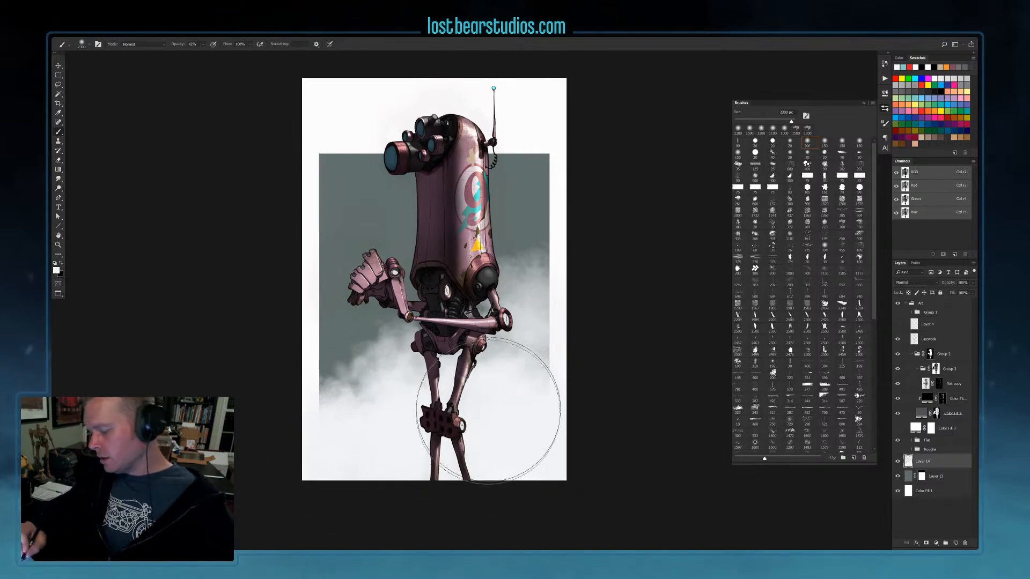
Finish the white mist beside the robot's legs and tint the rectangle's upper part blue on a new clipped layer directly above it
mouse_move(543, 384)
mouse_down()
mouse_move(555, 397)
mouse_move(539, 391)
mouse_up()
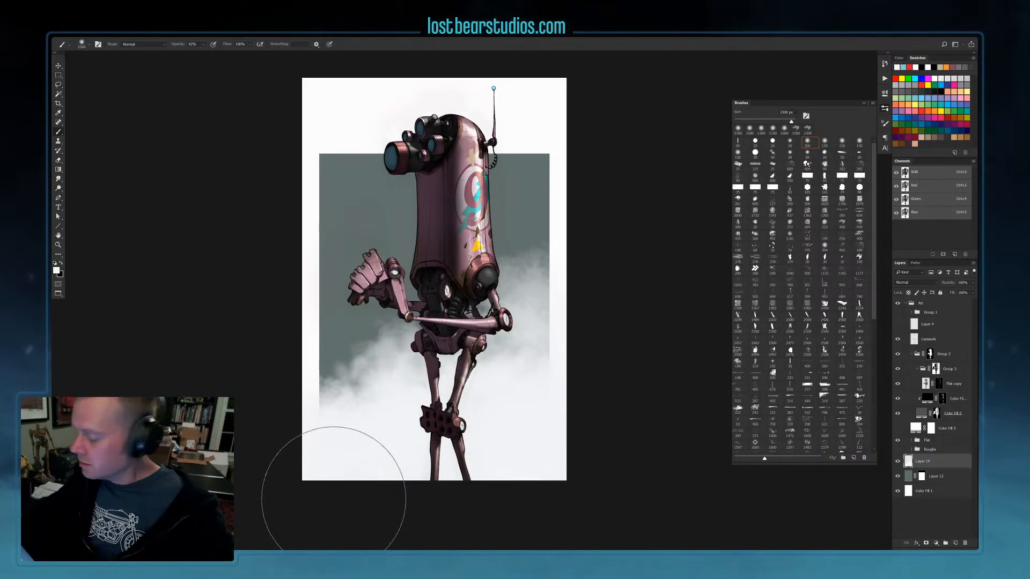
click(951, 477)
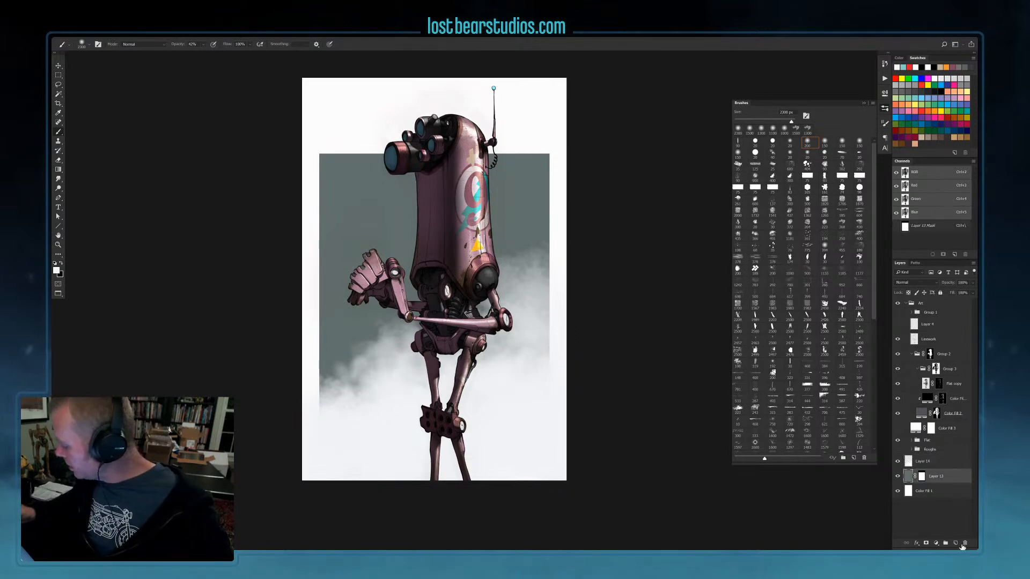
click(955, 542)
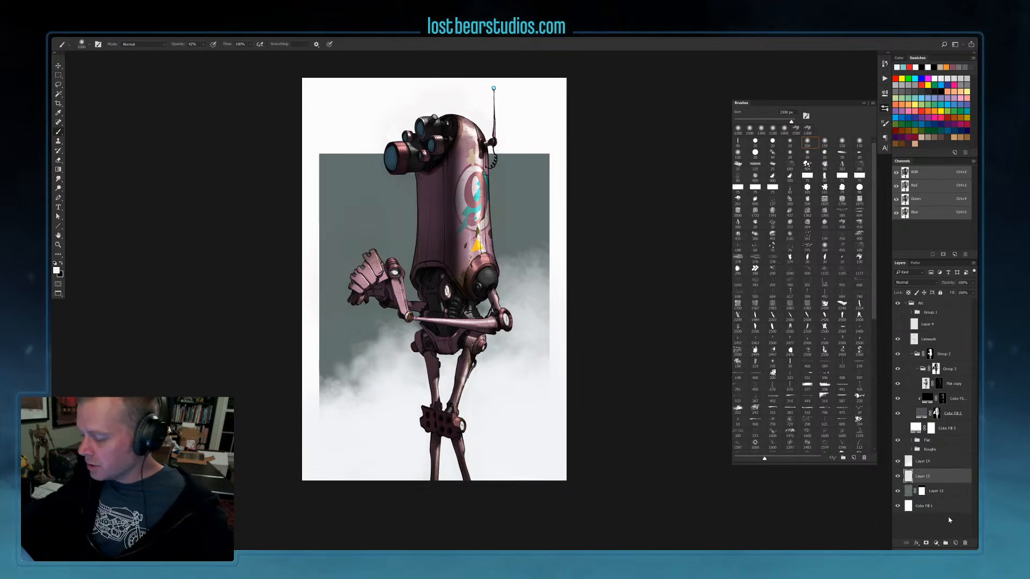
alt+click(534, 204)
click(937, 91)
drag(332, 172, 370, 115)
key(ctrl+z)
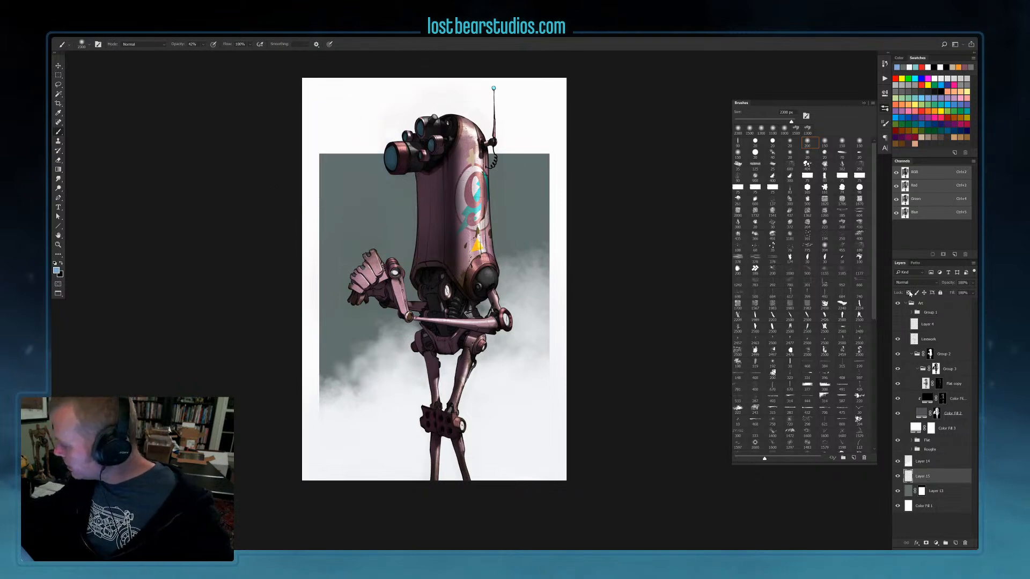
alt+click(919, 482)
mouse_move(337, 152)
mouse_down()
mouse_move(339, 163)
mouse_move(363, 163)
mouse_up()
alt+click(356, 193)
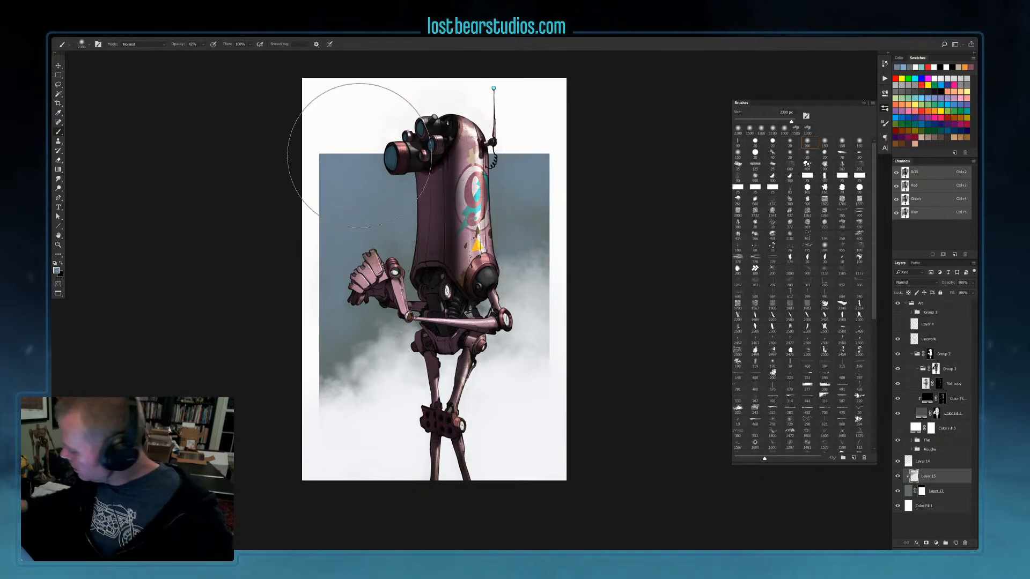
Add another clipped layer in Linear Dodge (Add) mode and brush a faint light-red glow over the background at 11% opacity
click(956, 544)
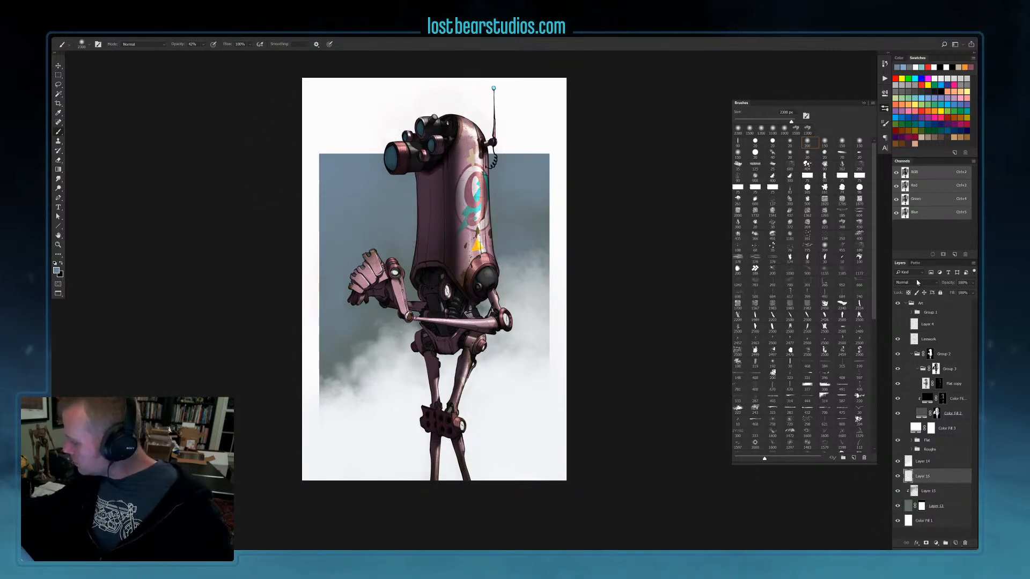
click(918, 283)
click(915, 351)
alt+click(913, 483)
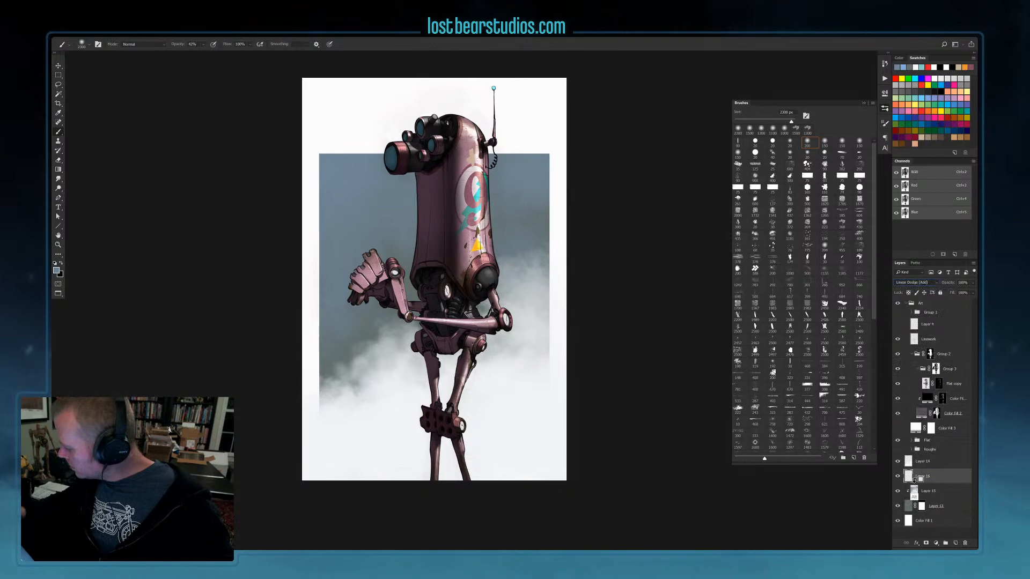
click(925, 107)
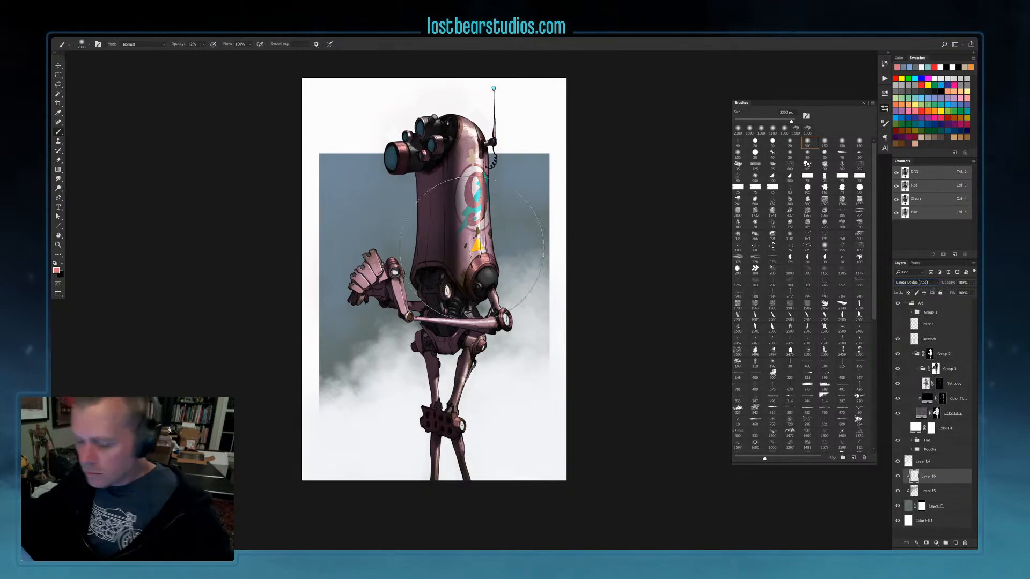
key(1)
key(1)
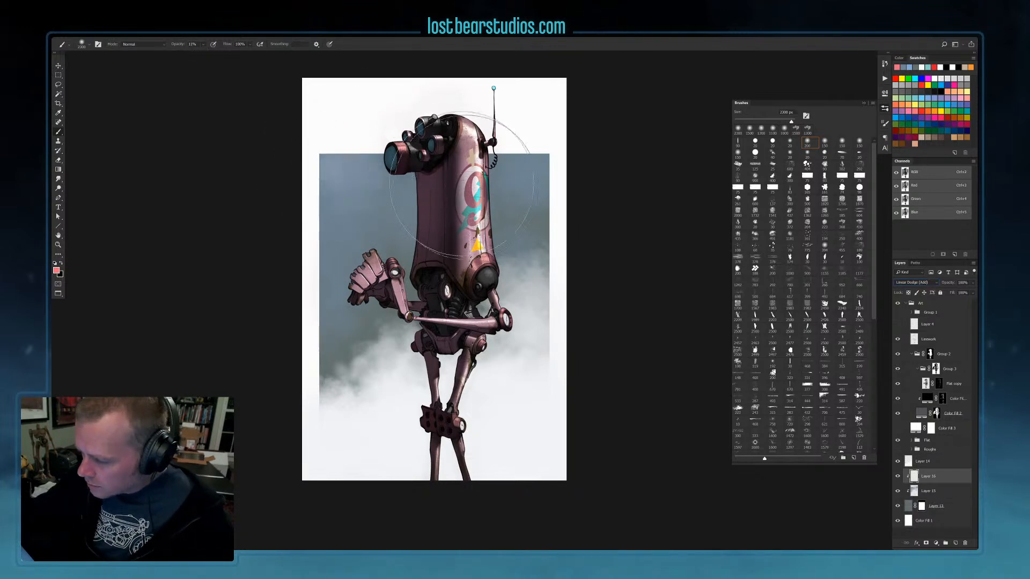
mouse_move(530, 272)
mouse_down()
mouse_move(539, 264)
mouse_move(547, 273)
mouse_up()
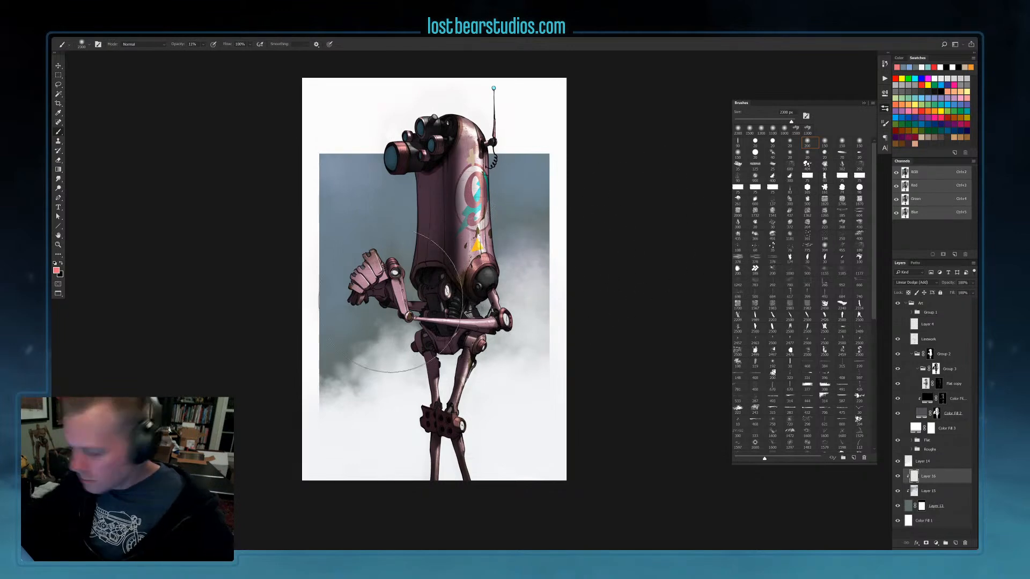
Set the foreground colour to red #d34657 and paint a soft glow over the clouds on both sides of the robot
click(56, 271)
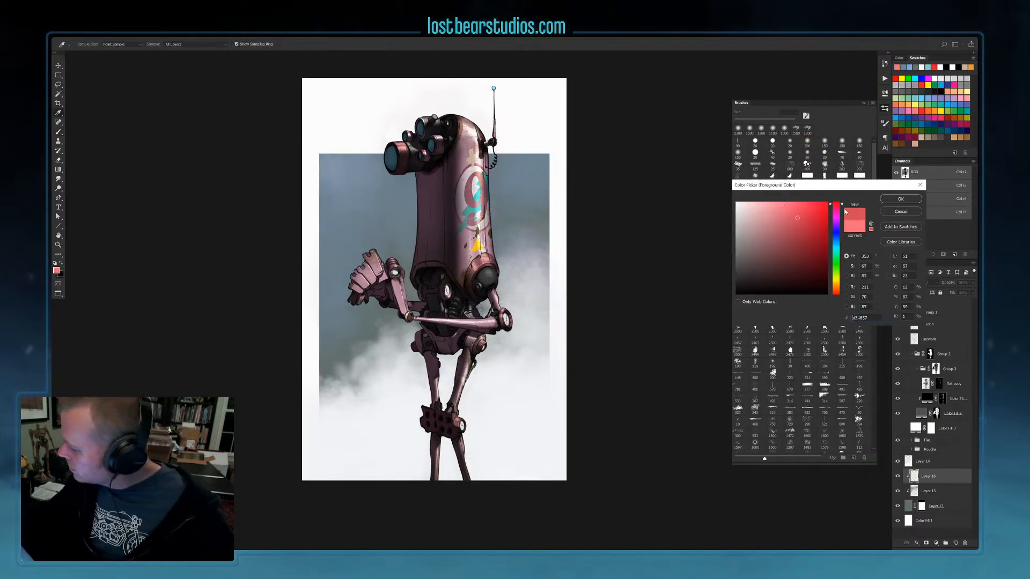
click(901, 199)
mouse_move(548, 267)
mouse_down()
mouse_move(506, 279)
mouse_move(544, 277)
mouse_move(488, 299)
mouse_up()
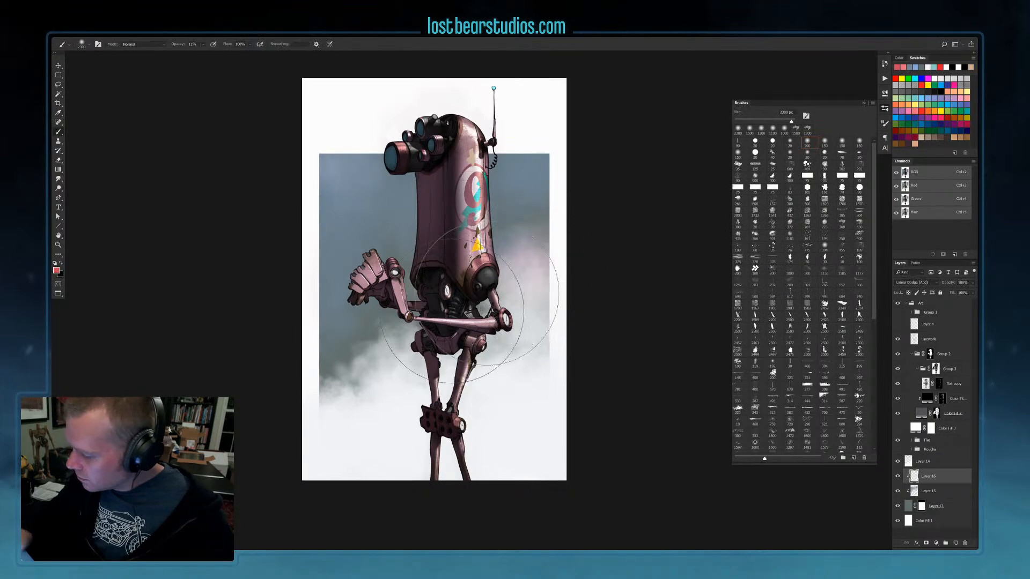
mouse_move(407, 328)
mouse_down()
mouse_move(426, 332)
mouse_move(338, 389)
mouse_up()
mouse_move(539, 298)
mouse_down()
mouse_move(538, 326)
mouse_move(538, 262)
mouse_up()
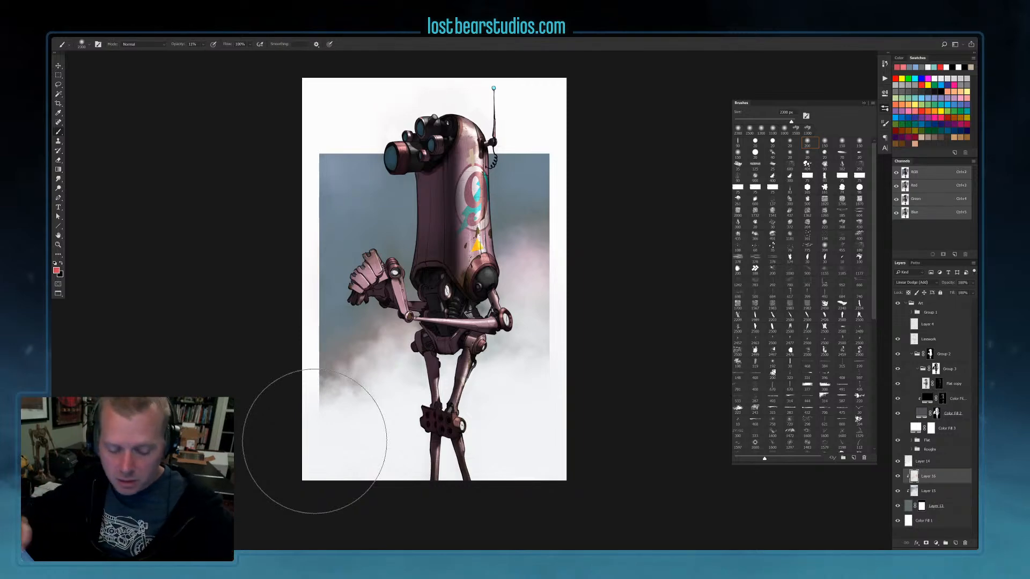
Dot small faint specks over the blue part of the background with a small soft round brush
click(789, 142)
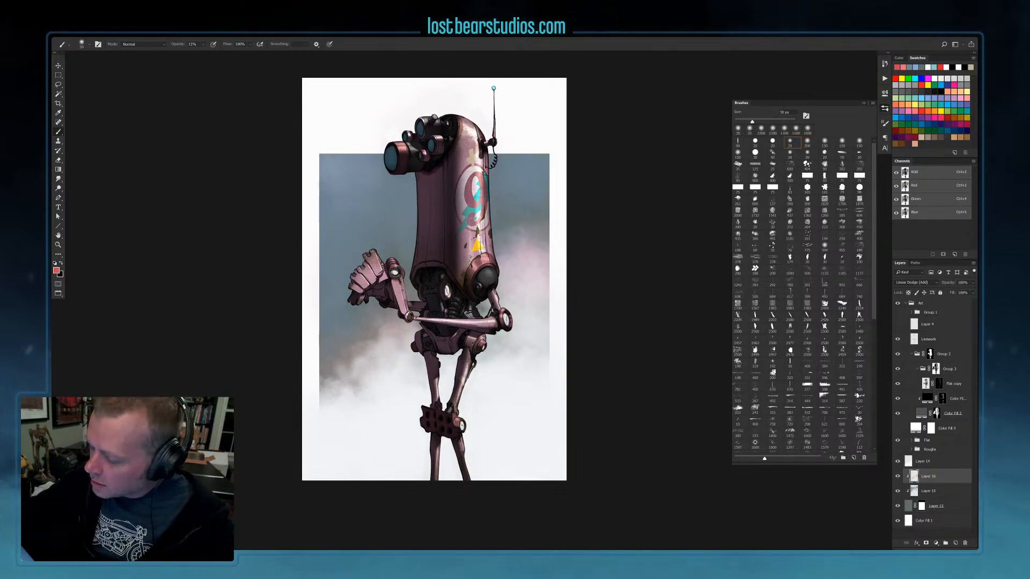
key(bracketright)
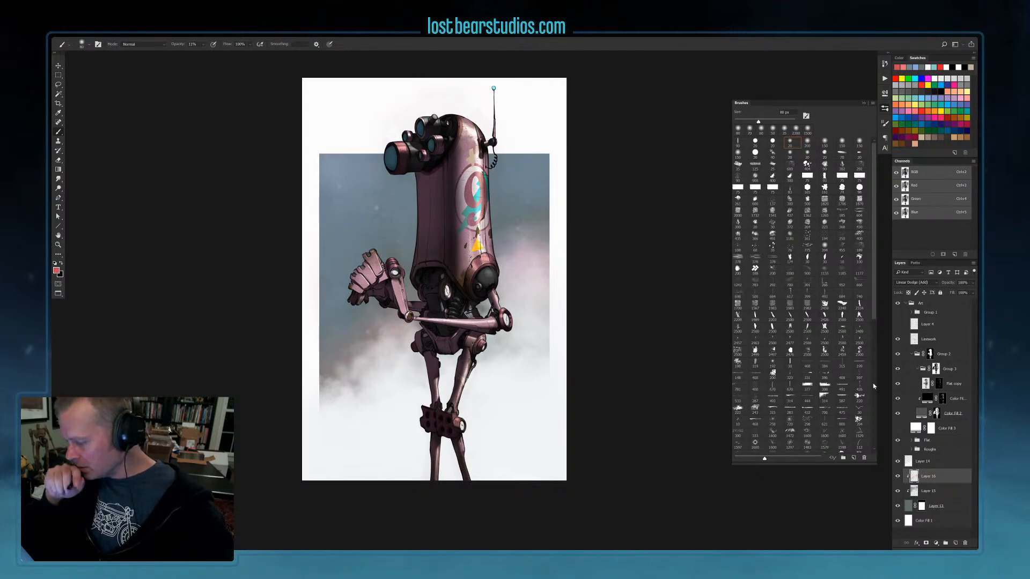
Create a Solid Color fill layer in blue #4d8b9f and place it above the shading group, Group 3, inside Group 2
click(949, 369)
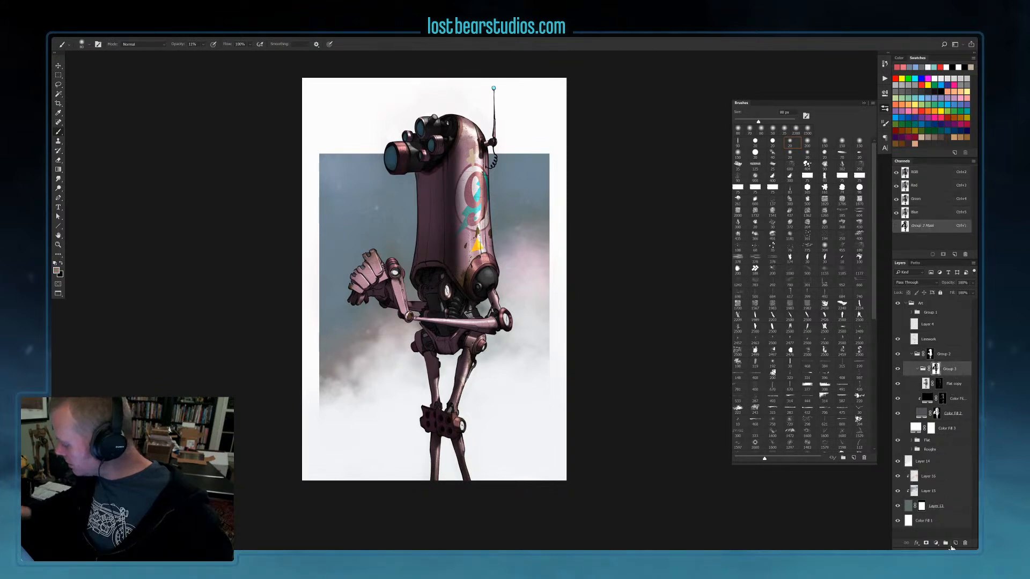
click(936, 543)
click(932, 415)
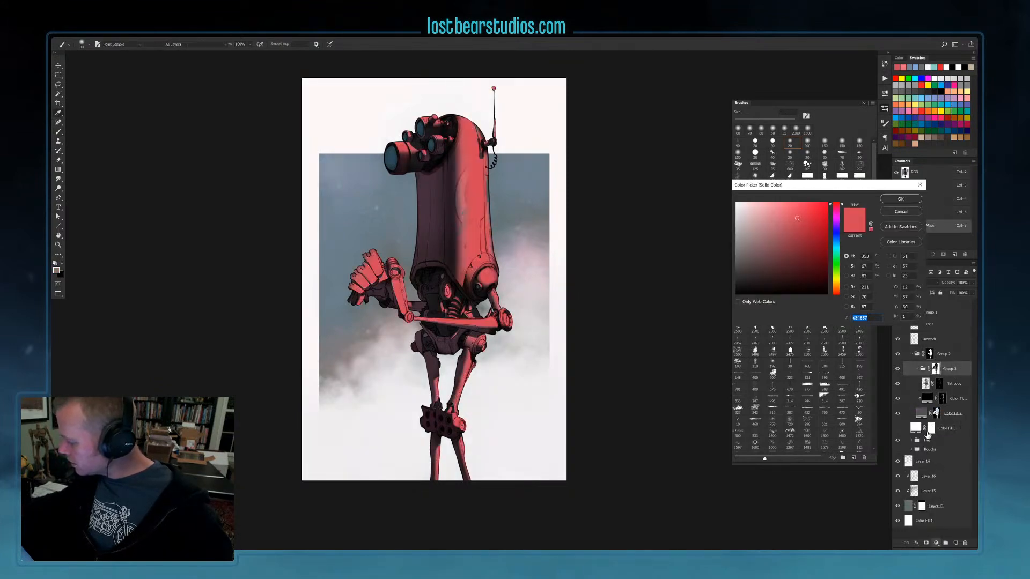
drag(838, 257, 840, 248)
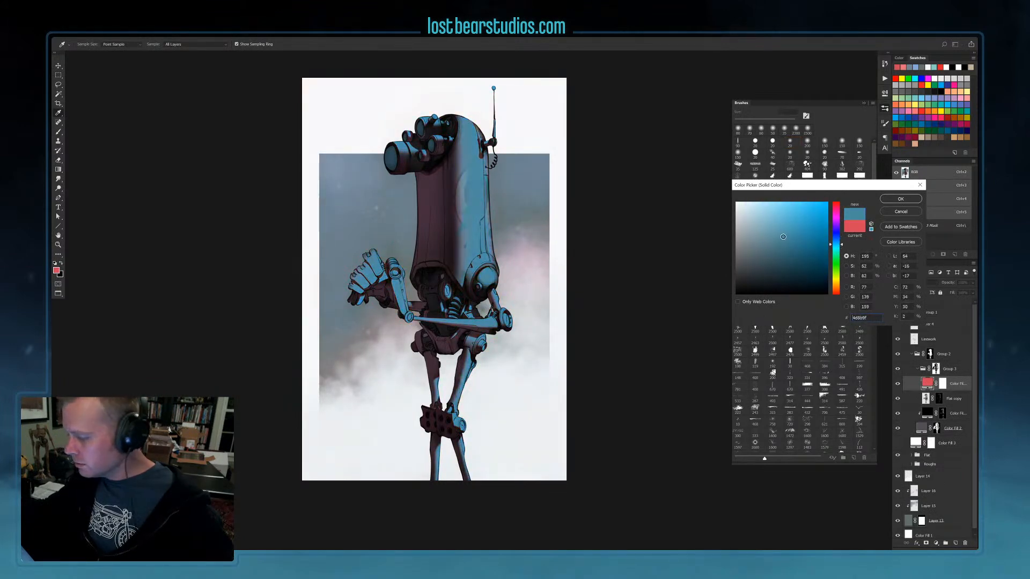
click(900, 198)
drag(953, 385, 949, 362)
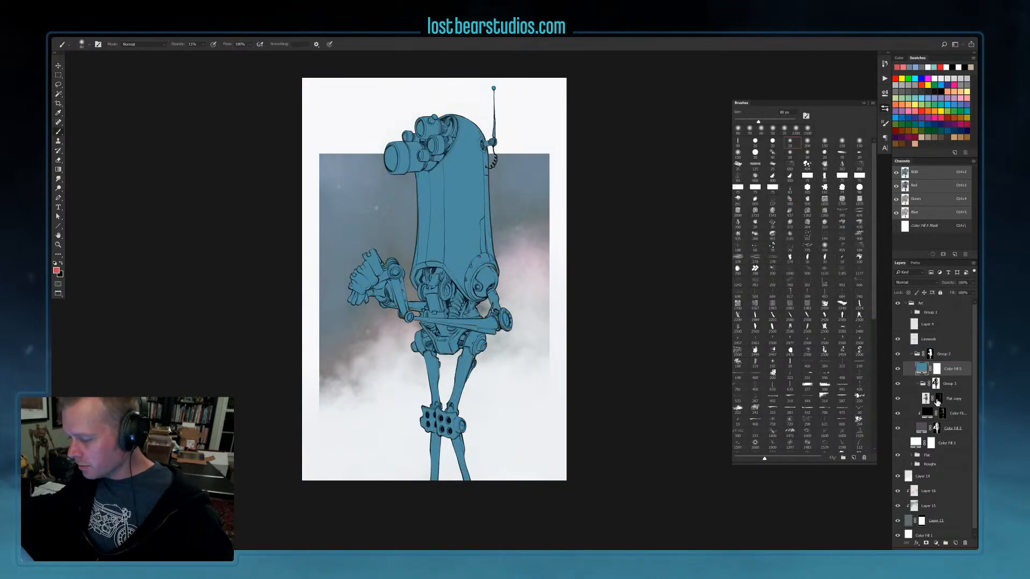
Set the blue fill layer's blend mode to Linear Dodge (Add)
click(936, 369)
click(922, 369)
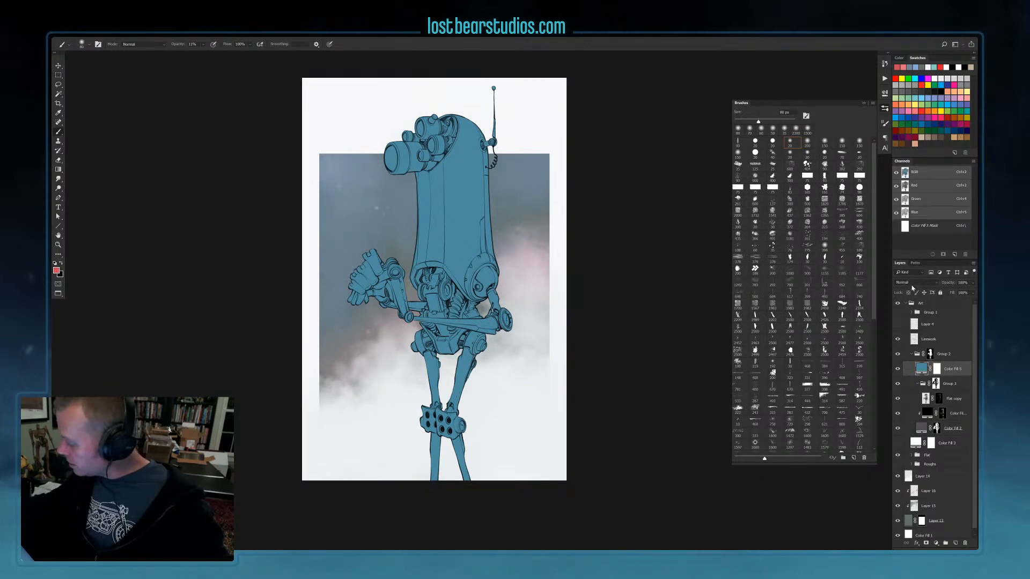
click(914, 283)
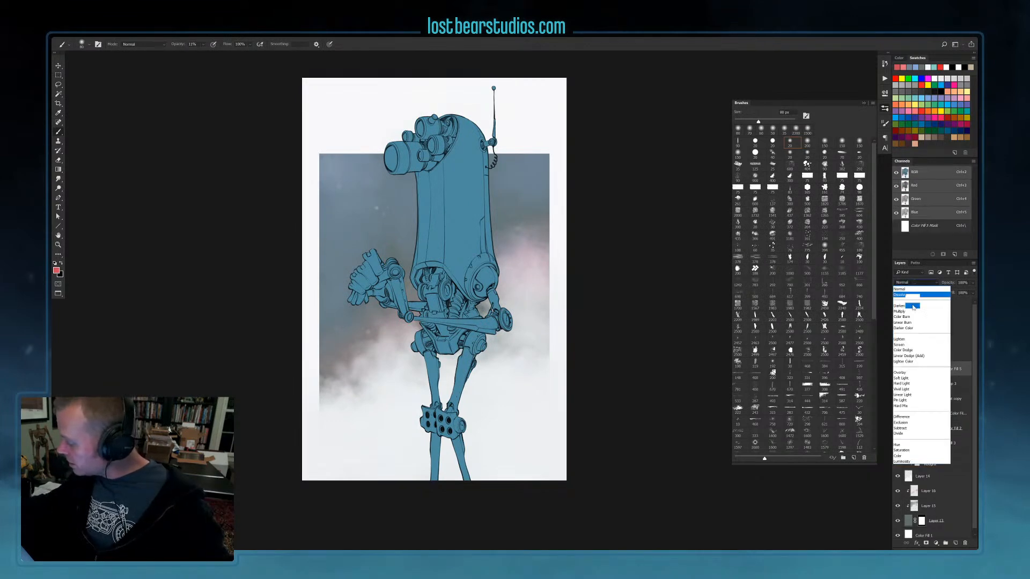
click(912, 357)
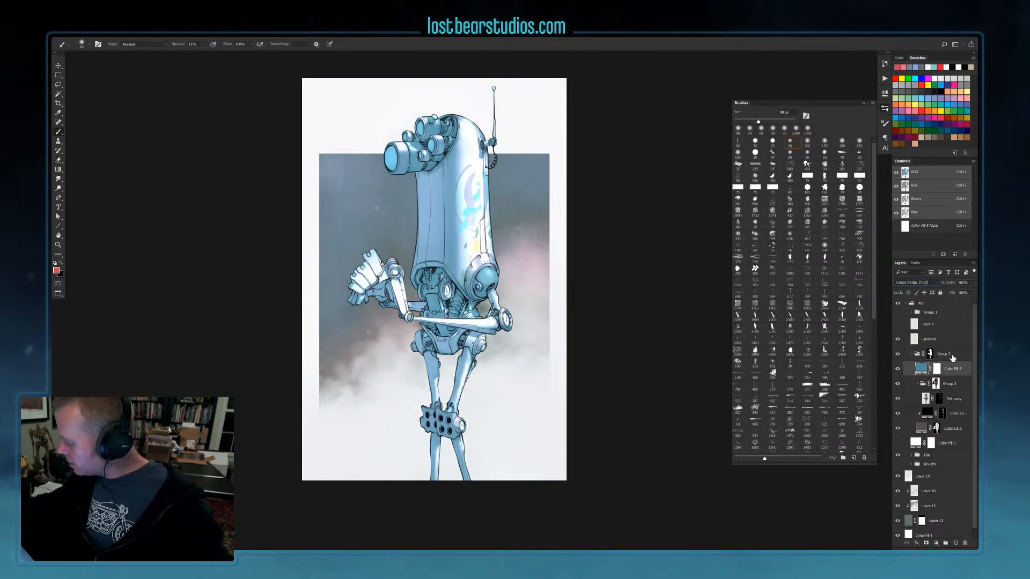
Darken the fill layer's colour to the deep blue #223f48
double_click(920, 369)
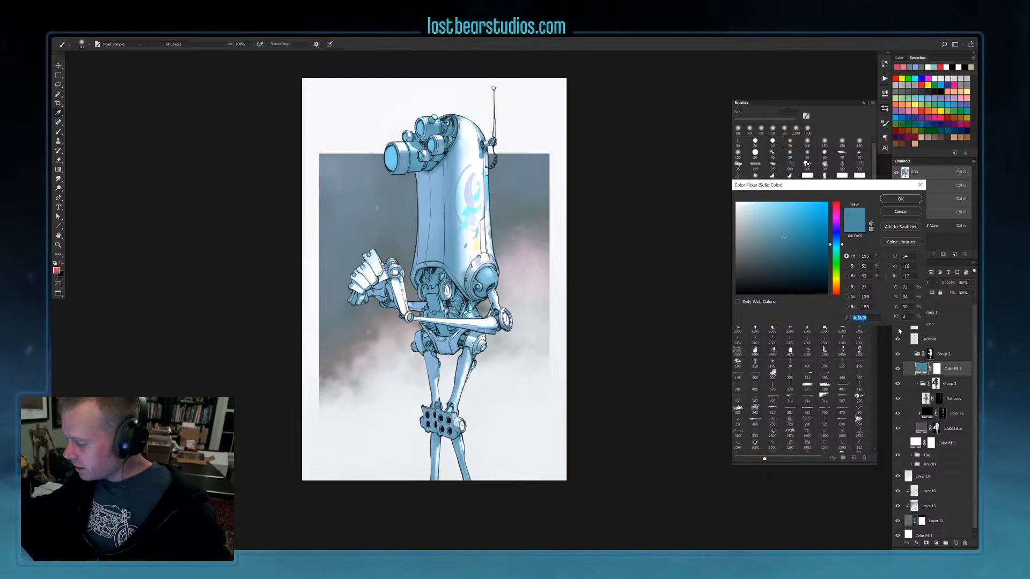
click(785, 263)
click(784, 266)
click(785, 268)
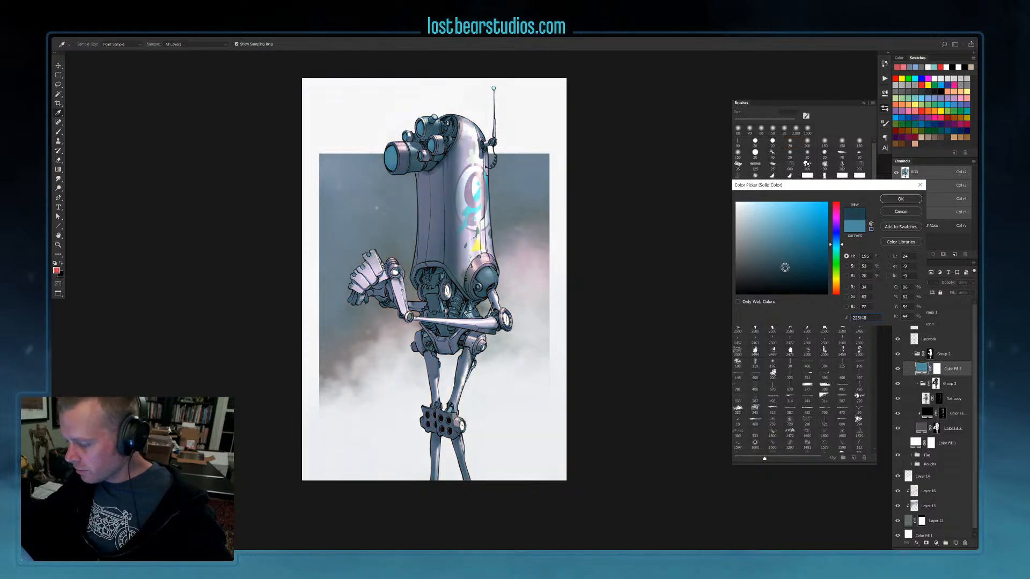
click(901, 198)
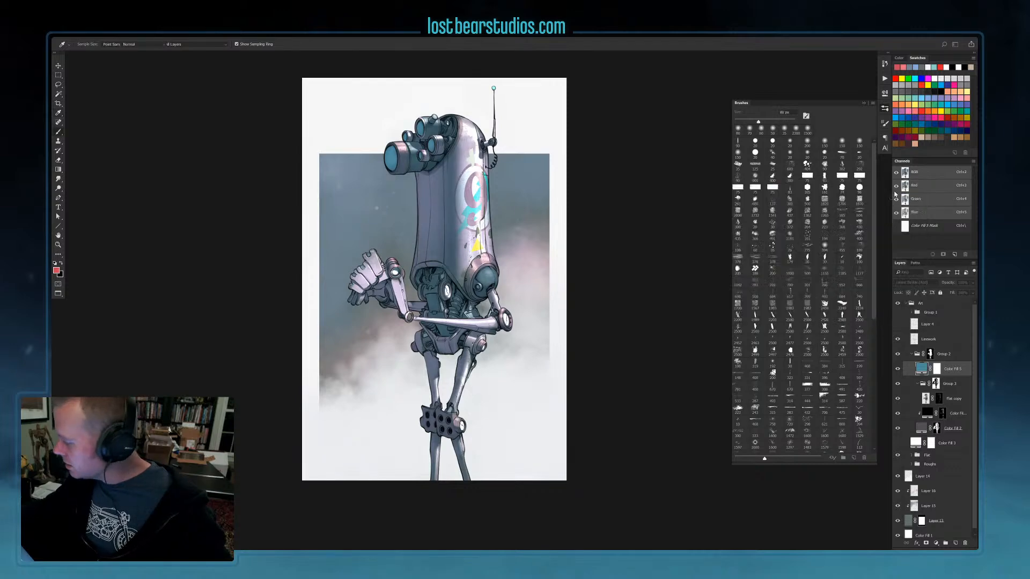
Invert the blue fill layer's mask to black, hiding the tint from the whole robot
double_click(939, 371)
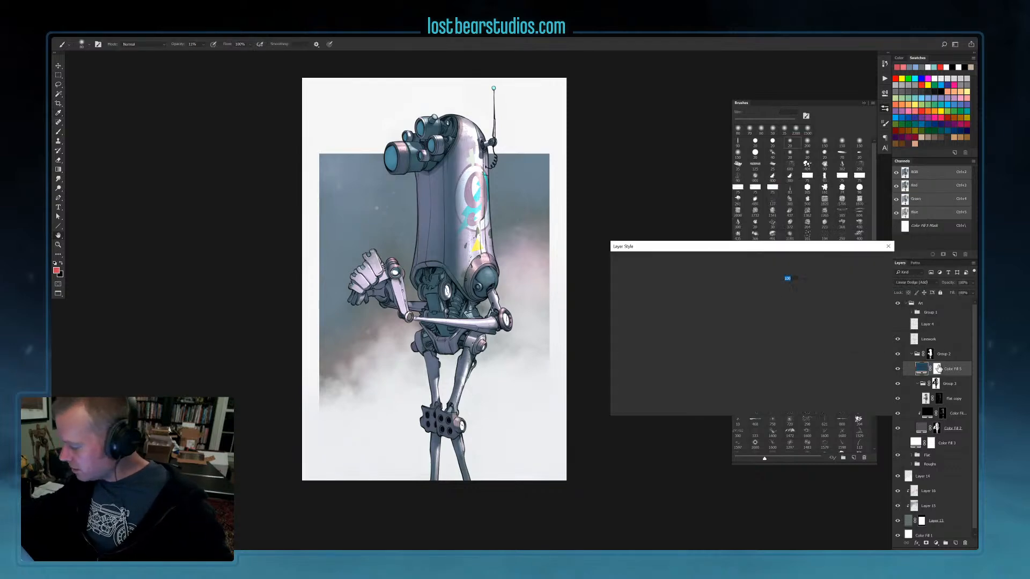
click(875, 277)
key(ctrl+i)
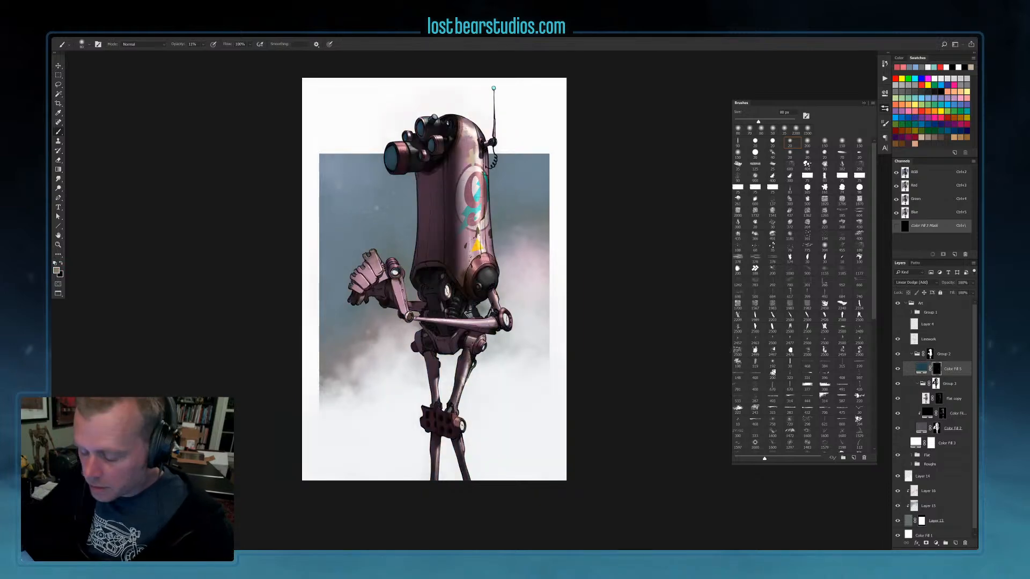
Outline the shaded front panel of the robot's body, beneath the lenses, with a lasso selection
scroll(514, 256, up, 1)
drag(511, 253, 576, 400)
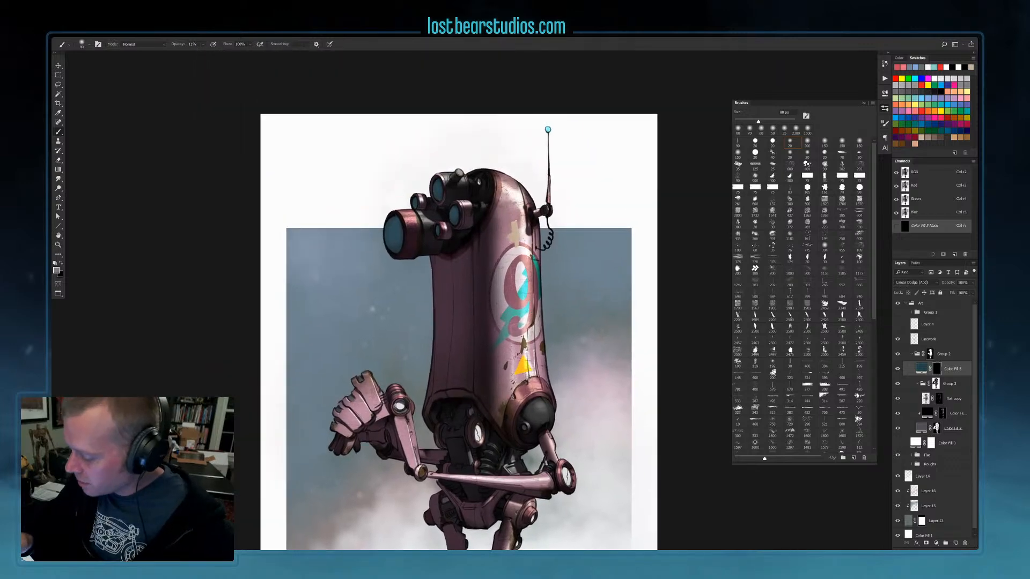
click(58, 85)
mouse_move(440, 268)
mouse_down()
mouse_move(437, 277)
mouse_move(471, 244)
mouse_move(474, 391)
mouse_move(441, 395)
mouse_move(437, 347)
mouse_up()
key(shift)
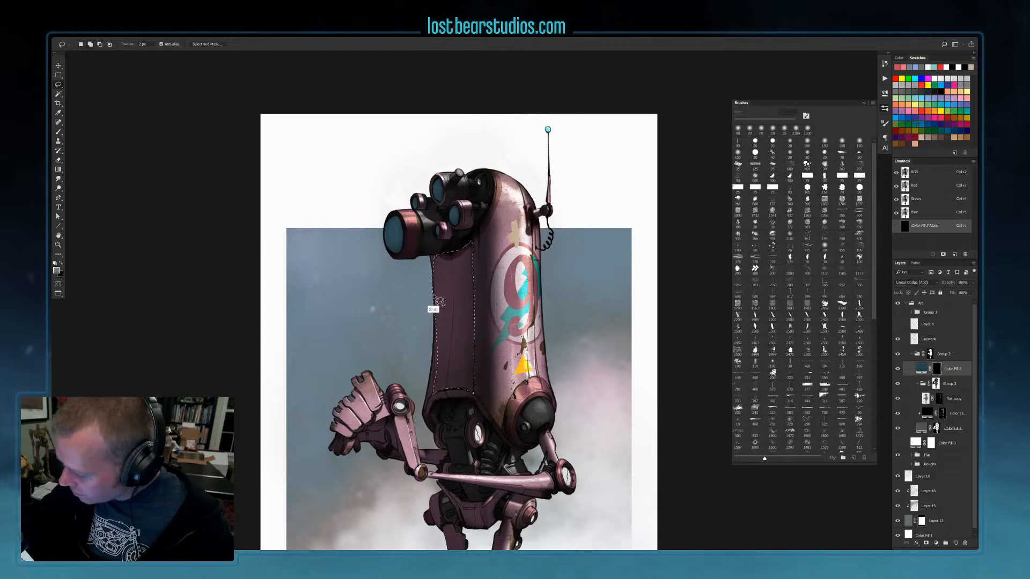
mouse_move(434, 305)
mouse_down()
mouse_move(436, 371)
mouse_move(452, 333)
mouse_up()
Hide the selection edges and reveal soft blue bounce light on the panel by painting its mask white with a very large soft brush
key(ctrl+h)
key(b)
key(bracketright)
key(bracketright)
key(bracketright)
key(bracketright)
key(bracketright)
key(bracketright)
key(bracketright)
key(bracketright)
key(bracketright)
key(bracketright)
key(bracketright)
key(bracketright)
key(bracketright)
key(bracketright)
key(bracketright)
key(bracketright)
key(bracketright)
key(bracketright)
key(bracketright)
key(bracketright)
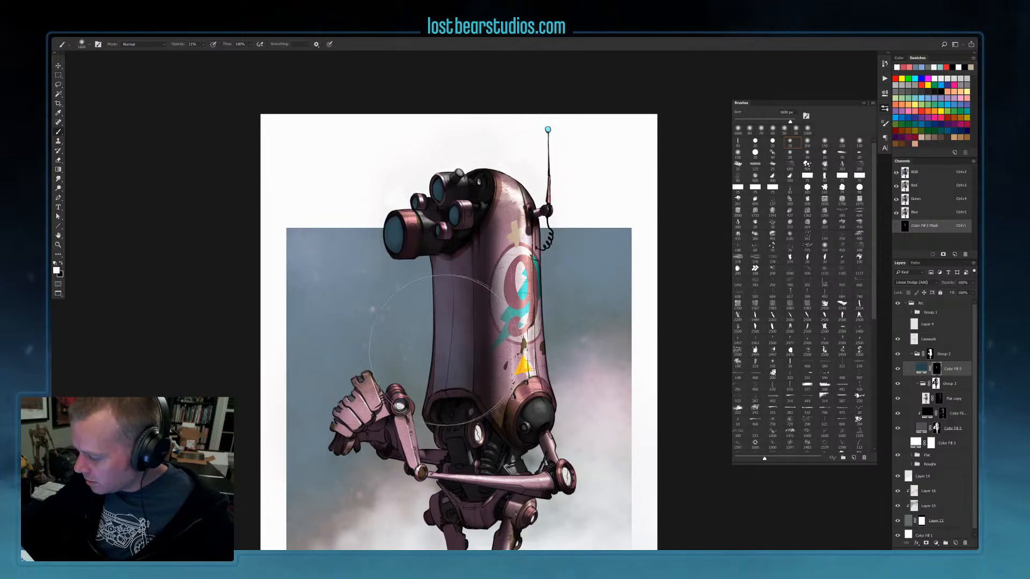
mouse_move(435, 380)
mouse_down()
mouse_move(450, 317)
mouse_move(477, 348)
mouse_move(467, 394)
mouse_up()
key(ctrl+z)
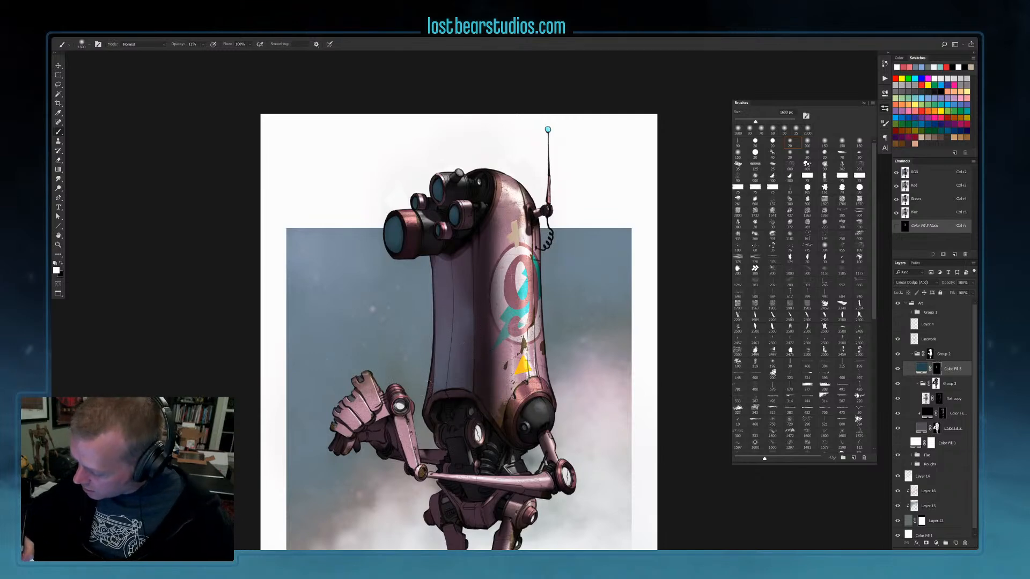
Raise the brush opacity and paint a thin blue rim light along the panel's lower outer edge with a small brush
click(203, 45)
drag(206, 54, 217, 54)
mouse_move(429, 401)
mouse_down()
mouse_move(433, 337)
mouse_move(432, 372)
mouse_up()
key([)
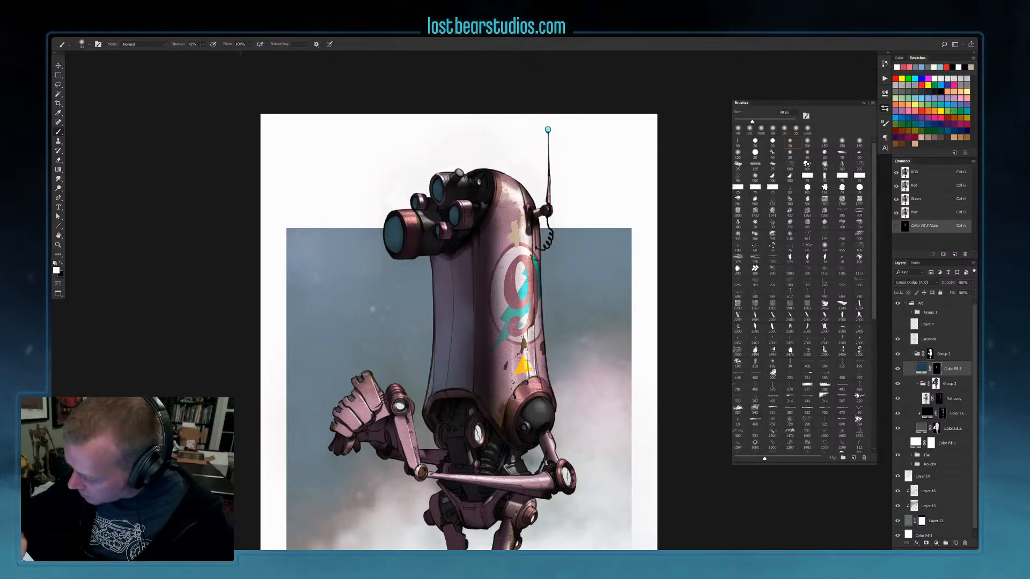
key(x)
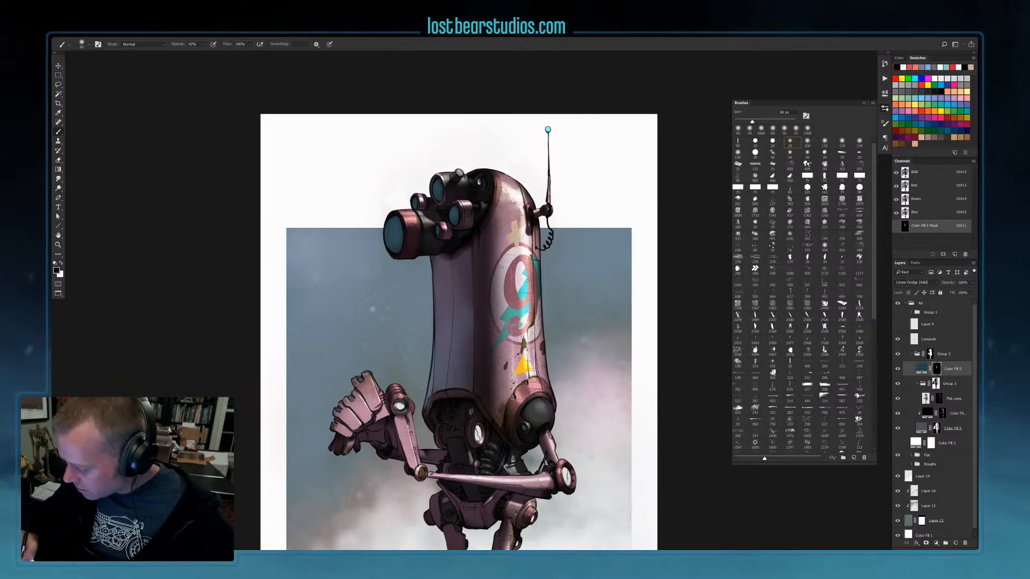
key(x)
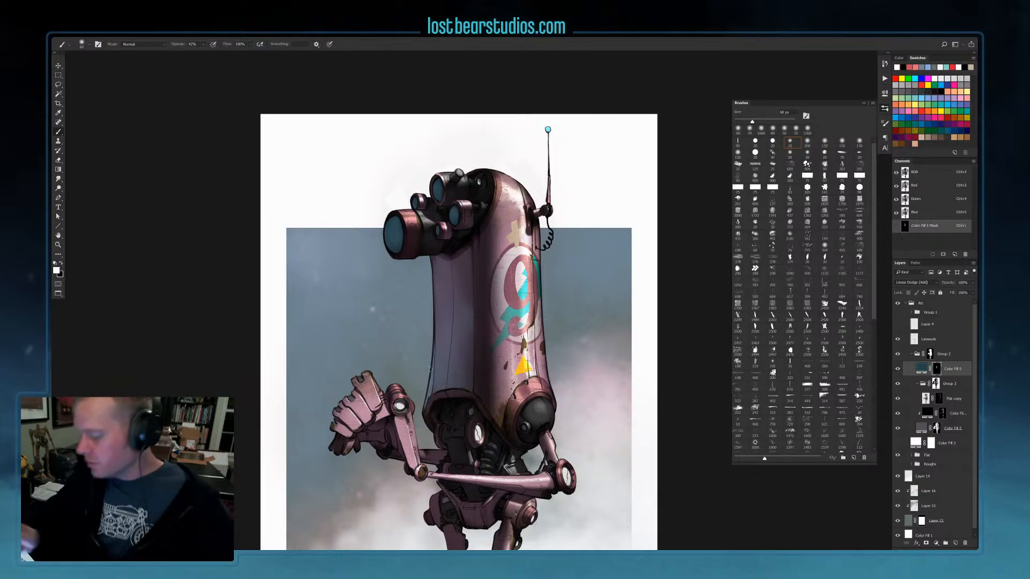
key(ctrl+minus)
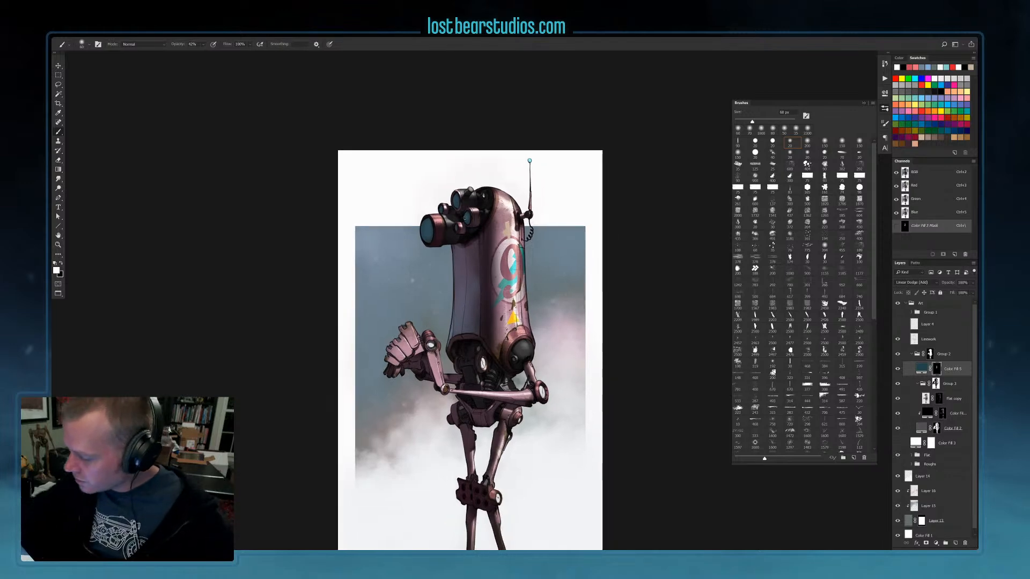
Reveal blue bounce light on the underside of the raised hand and forearm by painting the fill mask white with a soft brush
key(bracketright)
key(bracketright)
key(bracketright)
key(bracketright)
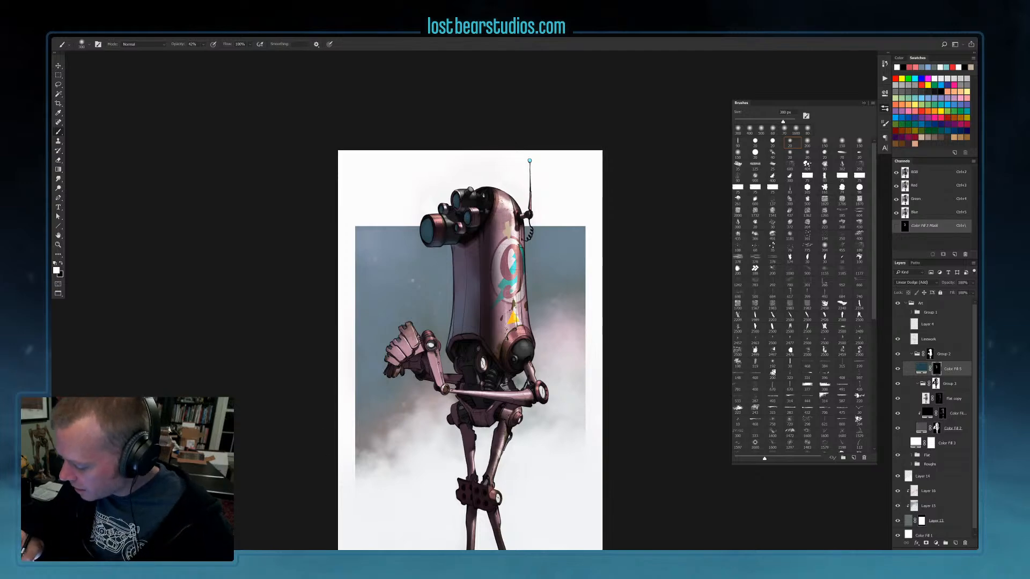
key(bracketright)
key(bracketright)
drag(412, 368, 420, 372)
key(bracketleft)
key(bracketleft)
key(bracketleft)
key(bracketleft)
key(bracketleft)
key(bracketleft)
key(bracketleft)
key(bracketleft)
key(bracketleft)
key(bracketleft)
key(bracketleft)
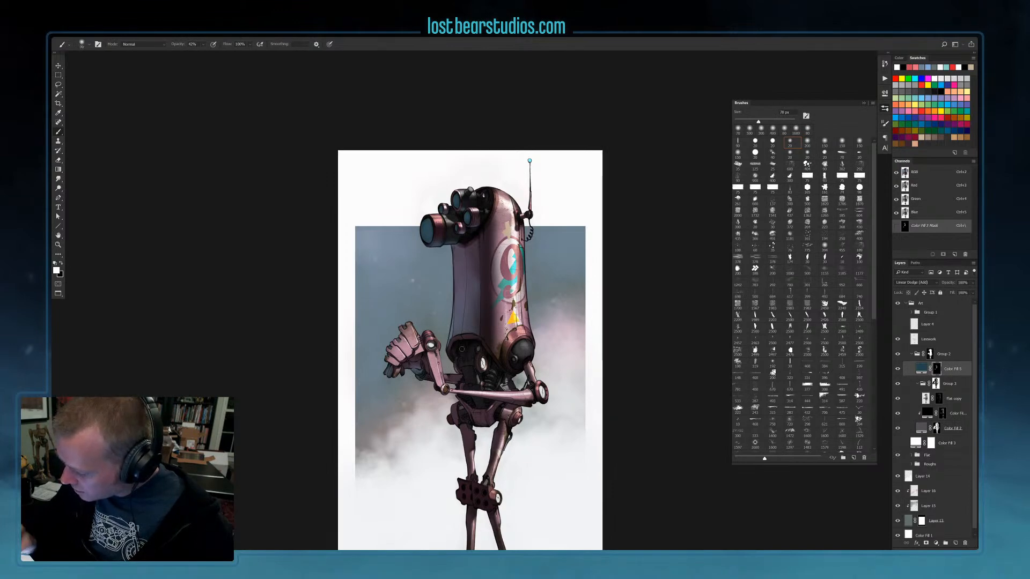
Lower the brush opacity to 12% and blend faint blue light over the pelvis, legs and raised hand with a very large soft brush
key(bracketright)
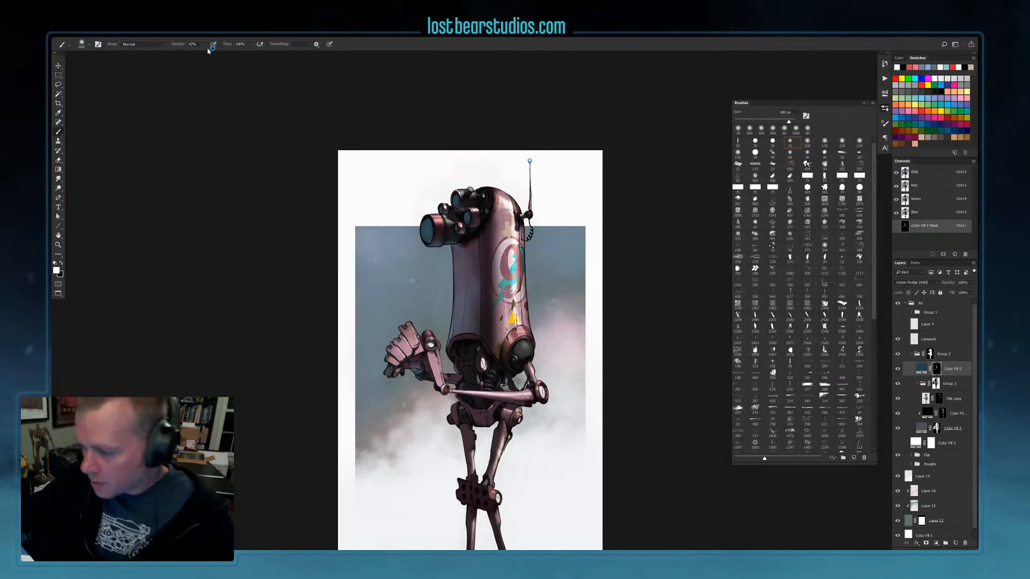
click(203, 44)
drag(209, 52, 200, 53)
mouse_move(463, 365)
mouse_down()
mouse_move(472, 336)
mouse_move(483, 424)
mouse_up()
key(bracketleft)
key(x)
key(x)
key(x)
key(x)
drag(531, 446, 525, 384)
mouse_move(455, 372)
mouse_down()
mouse_move(454, 398)
mouse_move(443, 350)
mouse_move(452, 391)
mouse_move(492, 374)
mouse_move(485, 394)
mouse_up()
mouse_move(458, 448)
mouse_down()
mouse_move(453, 416)
mouse_move(457, 434)
mouse_move(461, 423)
mouse_move(471, 428)
mouse_move(475, 443)
mouse_move(461, 461)
mouse_move(464, 441)
mouse_move(485, 455)
mouse_up()
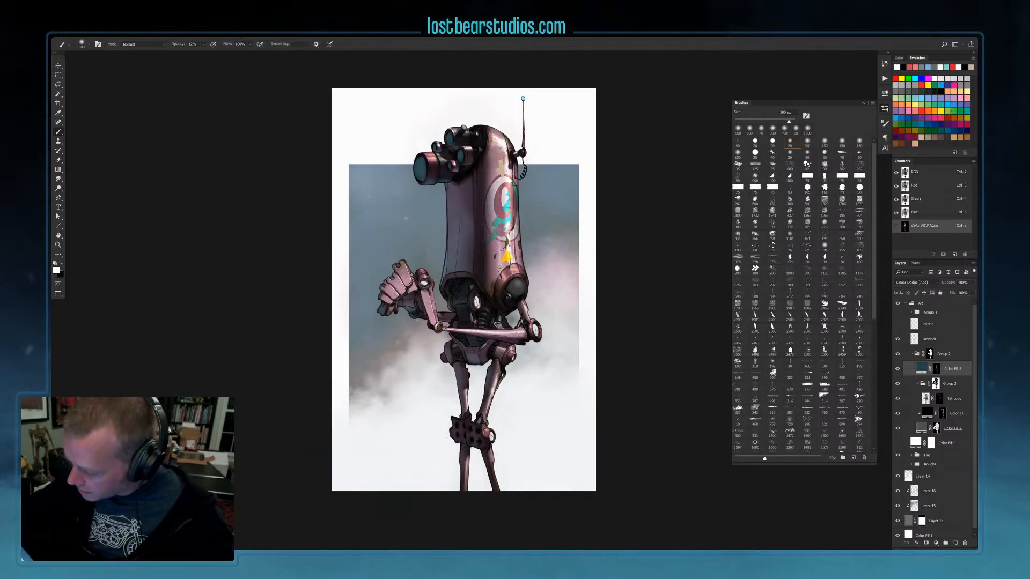
key(x)
drag(409, 307, 402, 304)
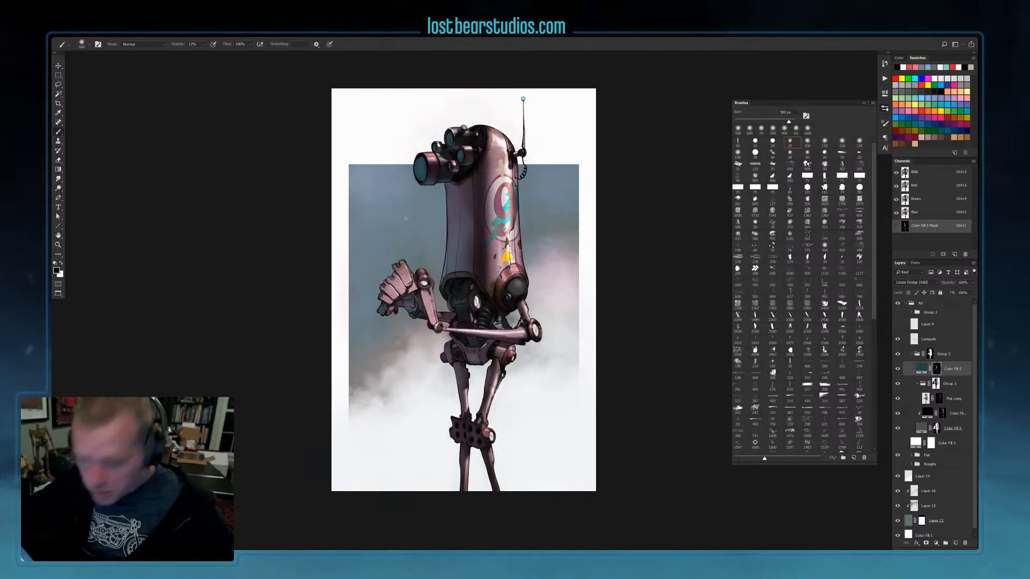
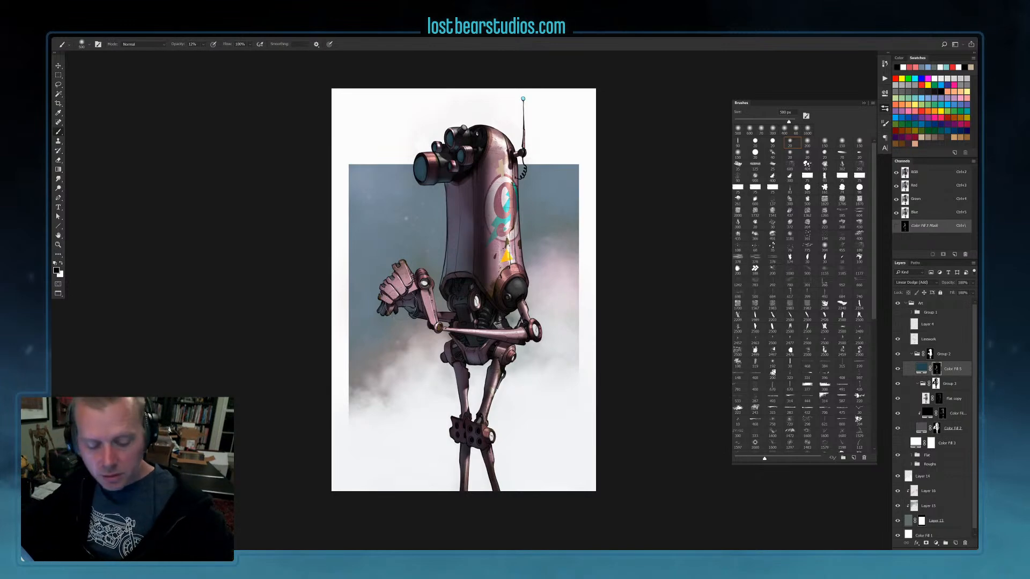
Raise the brush opacity and paint fine blue edge light around the body panel's lower rim with a small 30 px brush
key(ctrl+plus)
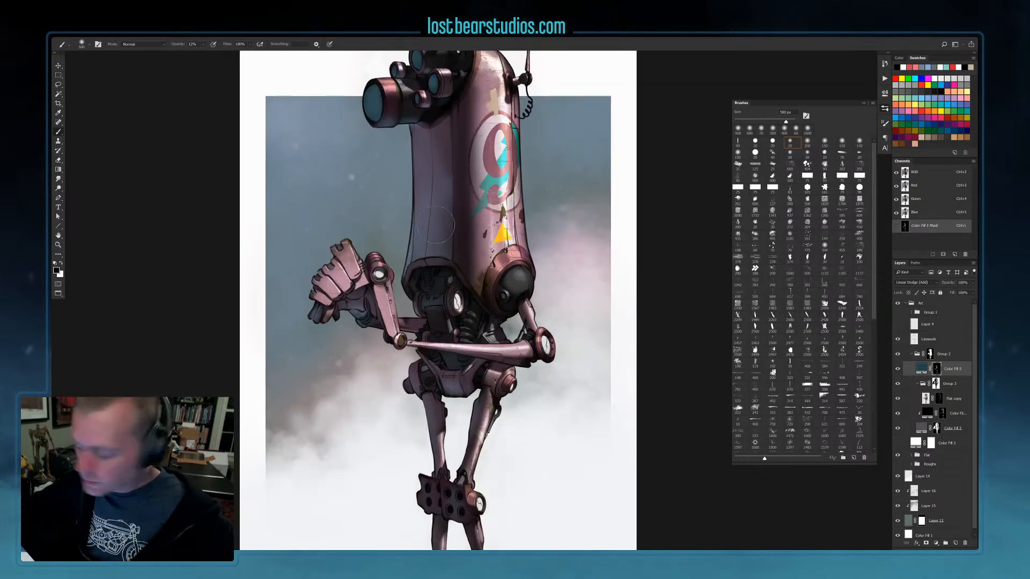
key(bracketleft)
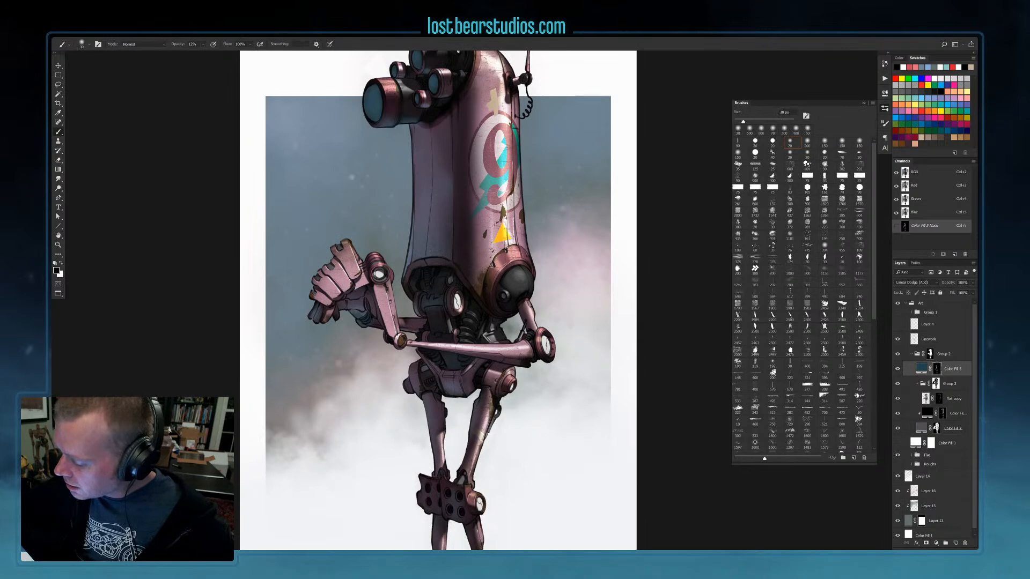
key(x)
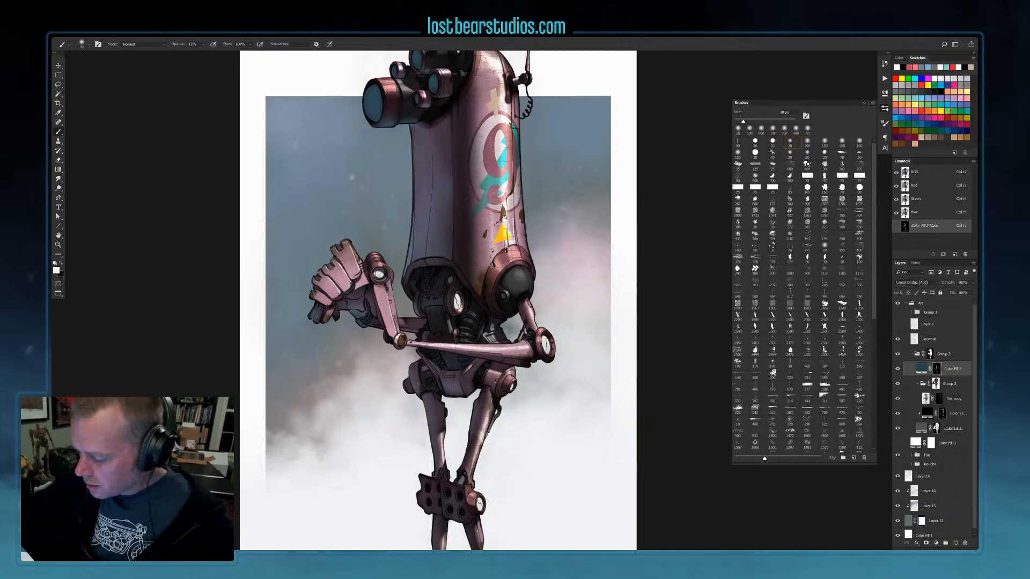
click(203, 44)
drag(207, 54, 214, 55)
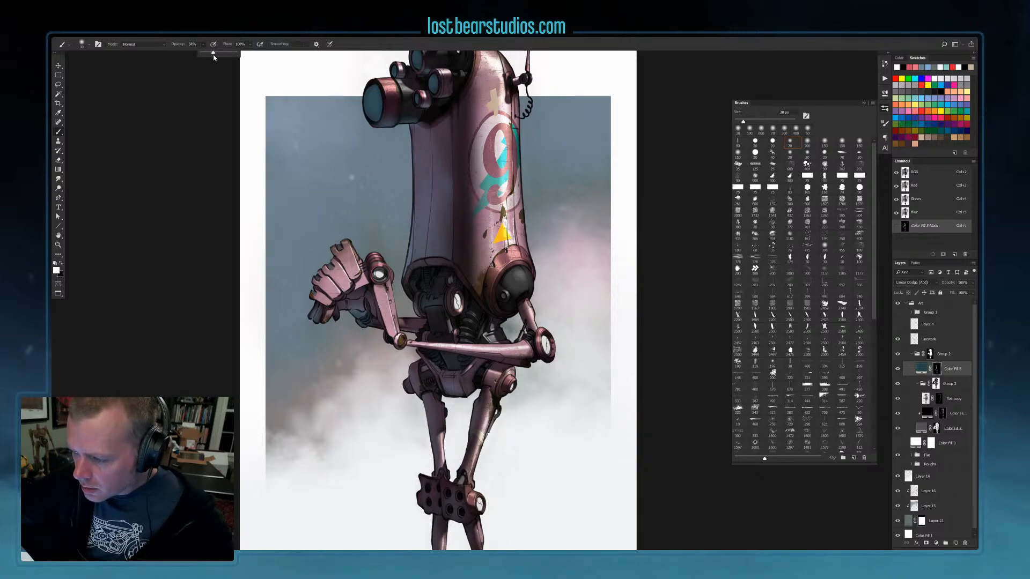
click(426, 257)
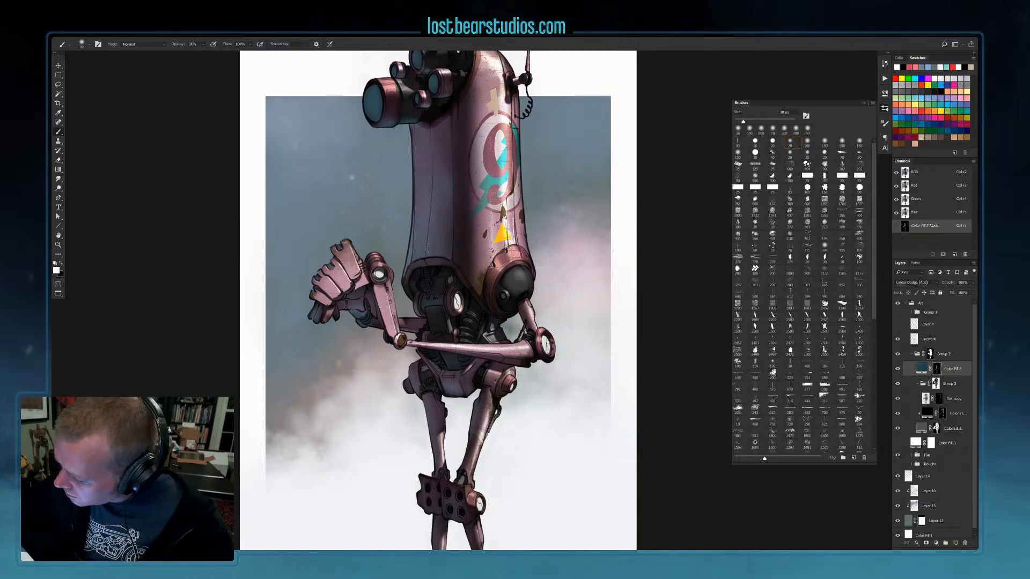
key(x)
key(x)
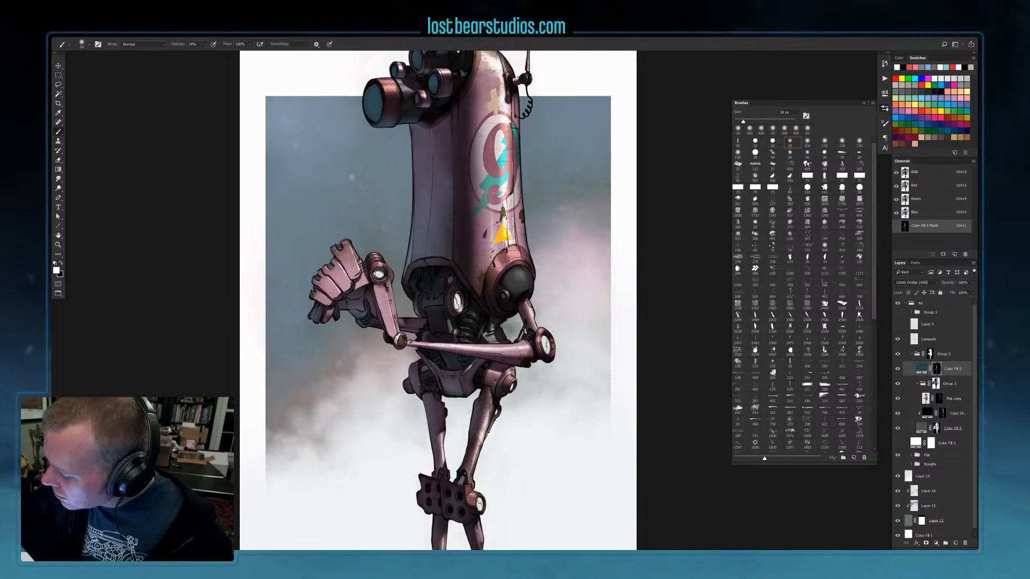
Enlarge the brush to 175 px and balance the blue light around the dark shoulder joint, alternating black and white on the mask
key(])
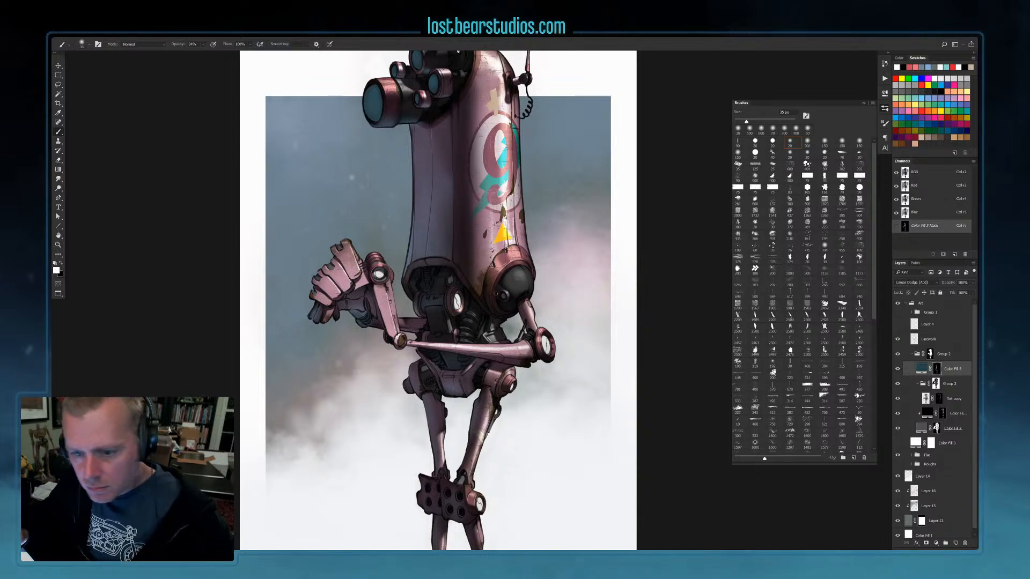
key(])
key(])
key(])
key(])
key(])
key(])
key(])
key(])
key(])
key(])
key(])
key(x)
drag(504, 299, 505, 302)
key(x)
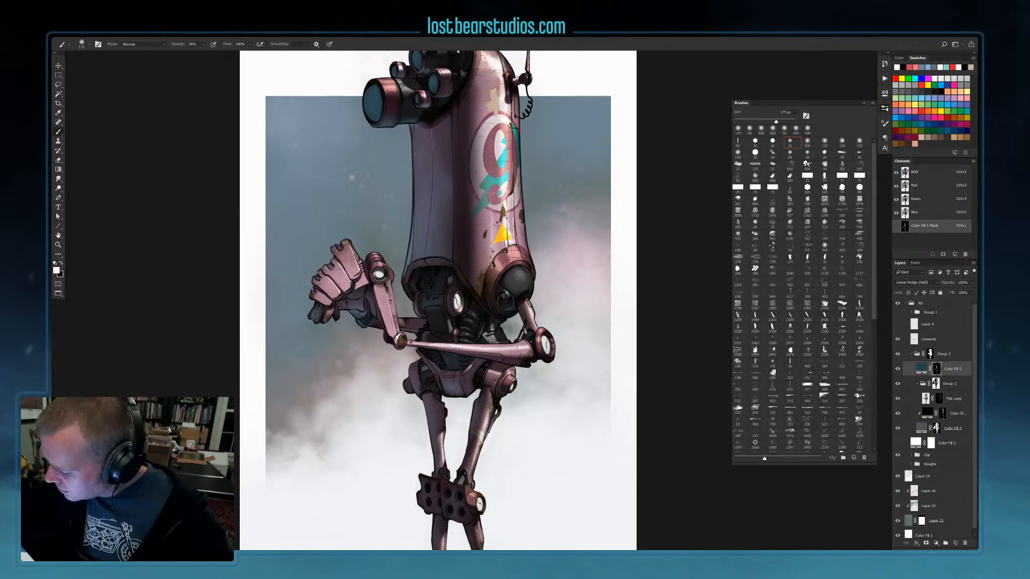
key(x)
key(x)
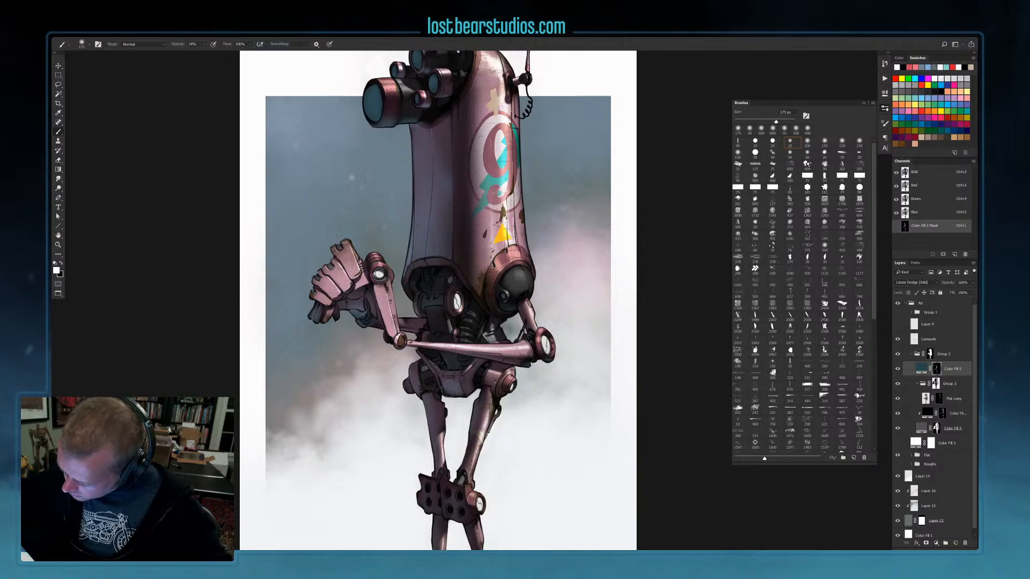
Paint blue bounce light along the undersides of the robot's lens barrels with a small soft brush
key(bracketleft)
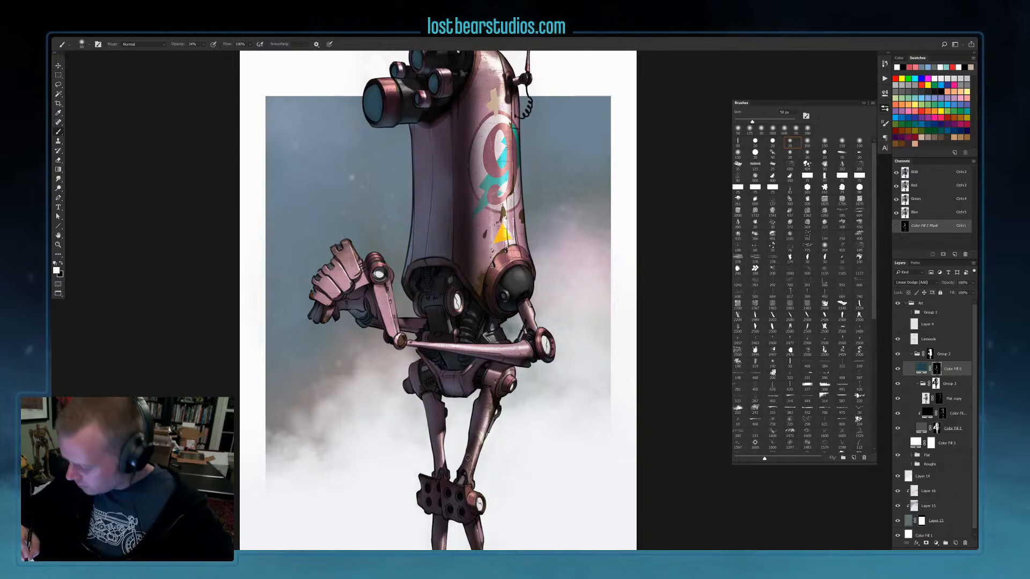
key(bracketright)
key(bracketright)
key(bracketright)
key(ctrl+minus)
key(ctrl+plus)
drag(506, 173, 515, 325)
key(bracketleft)
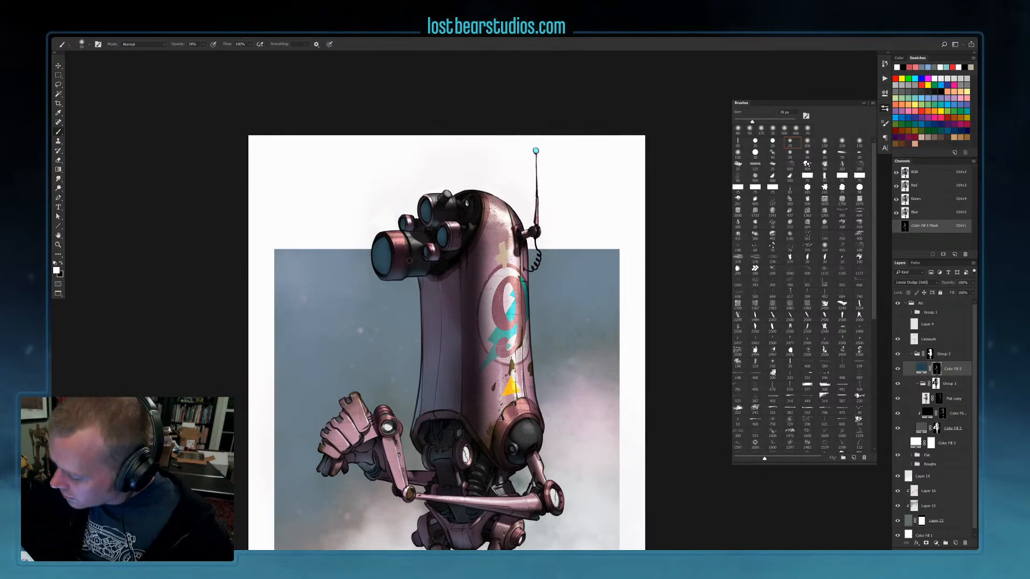
key(x)
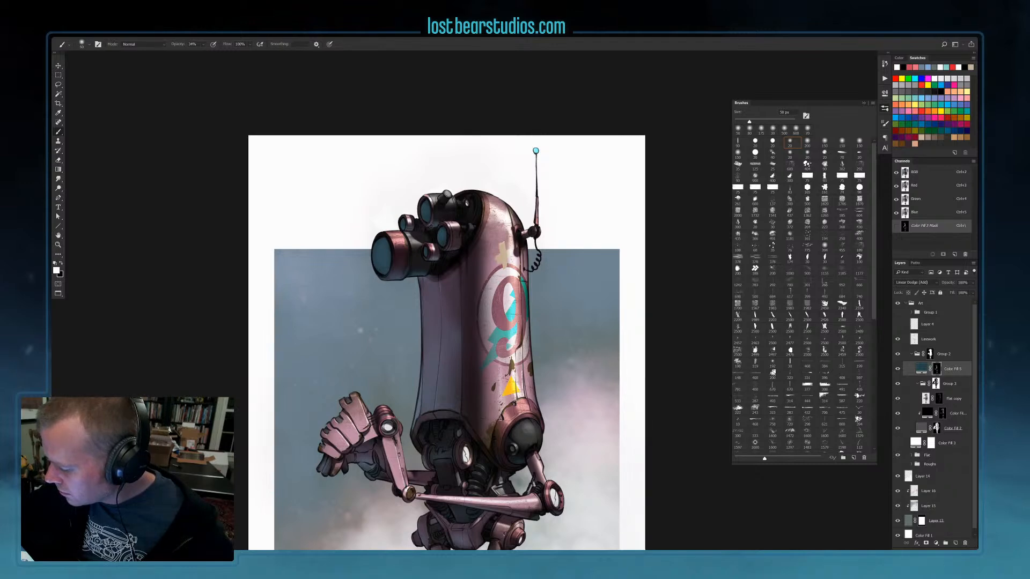
key(x)
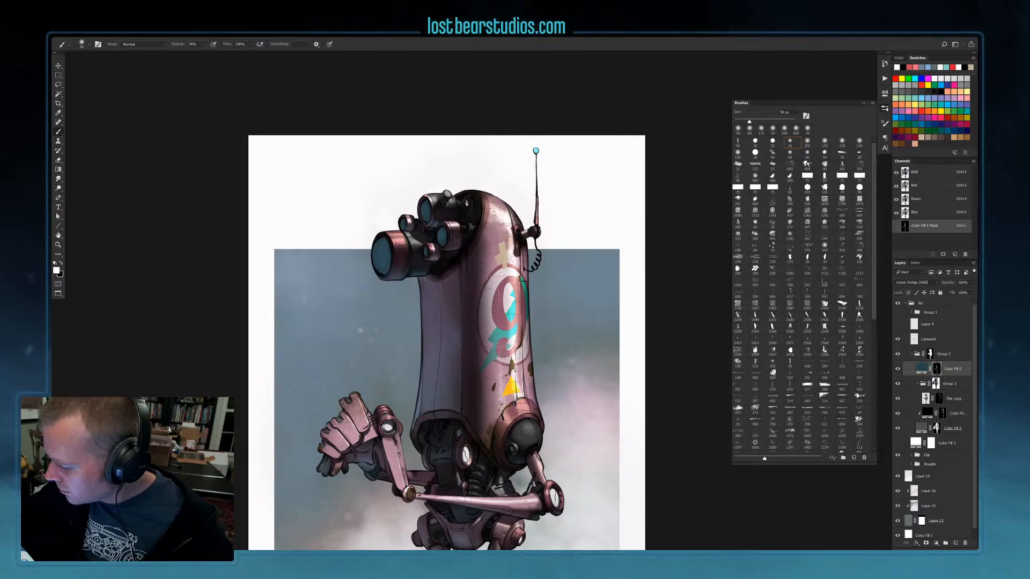
Enlarge the brush and blend the blue light across the lens cluster and upper body, alternating black and white on the mask
key(bracketright)
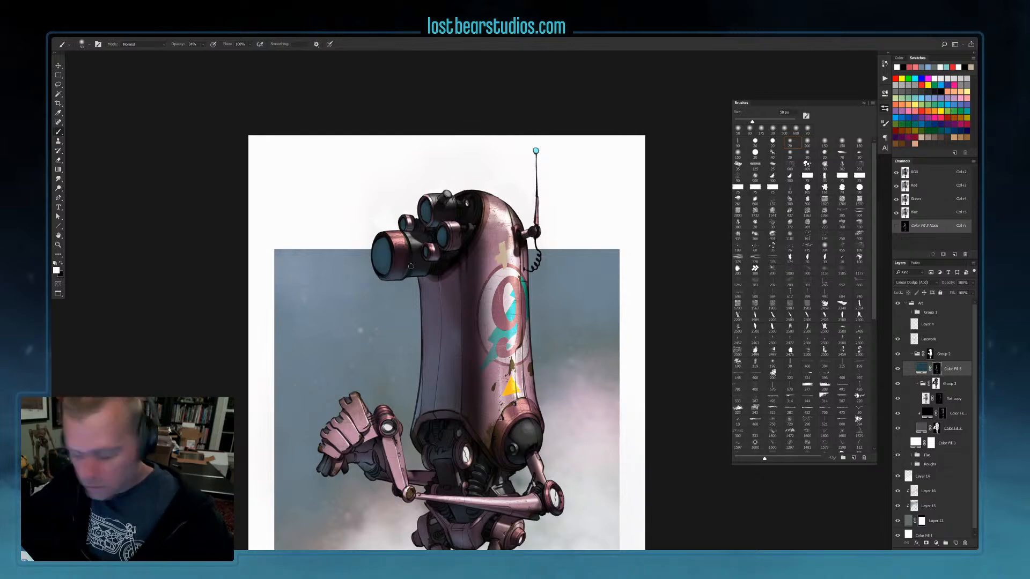
key(bracketright)
key(bracketright)
key(bracketright)
key(bracketright)
key(bracketright)
key(bracketright)
key(bracketright)
key(bracketright)
key(bracketright)
key(bracketright)
key(x)
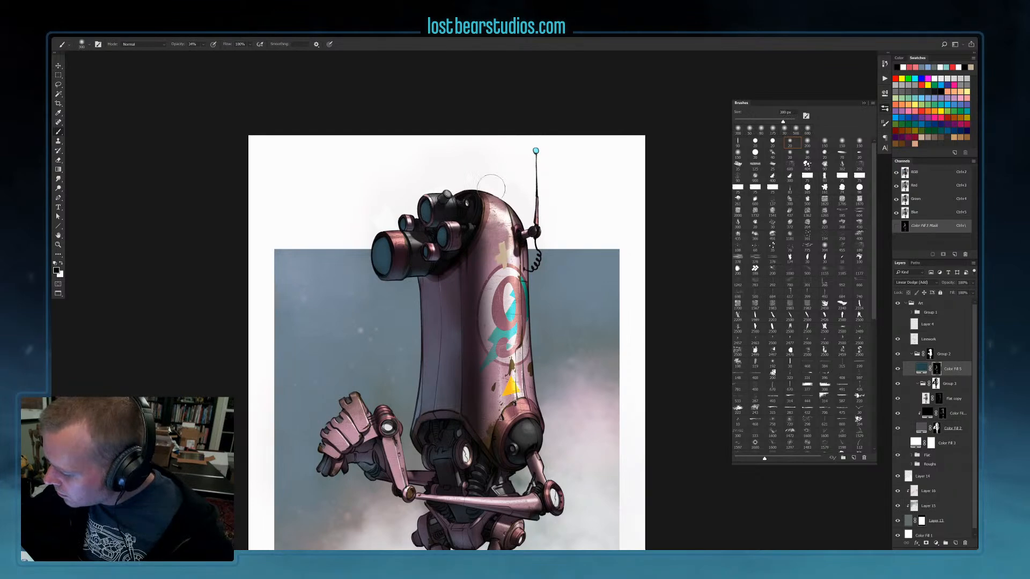
key(x)
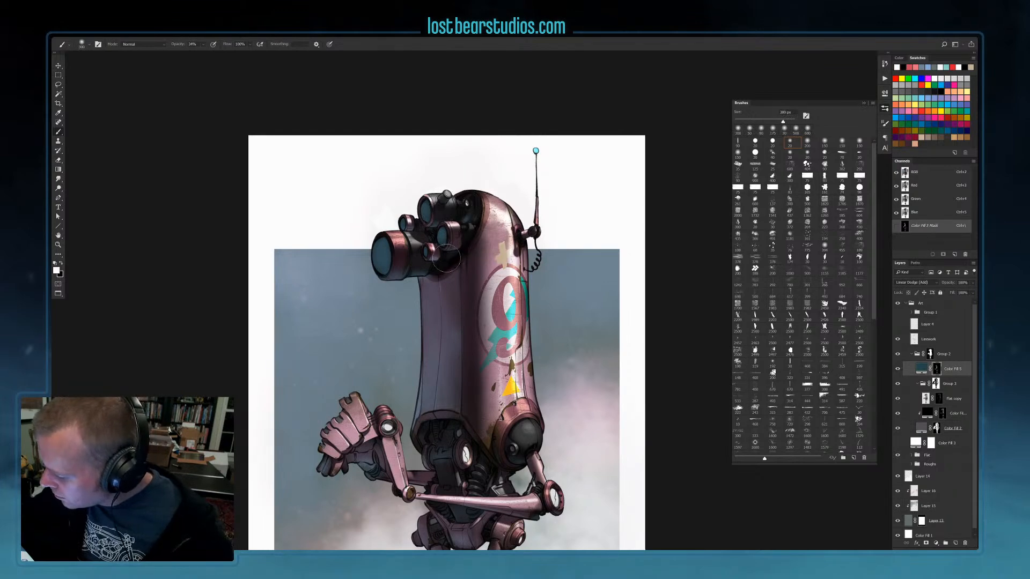
key(x)
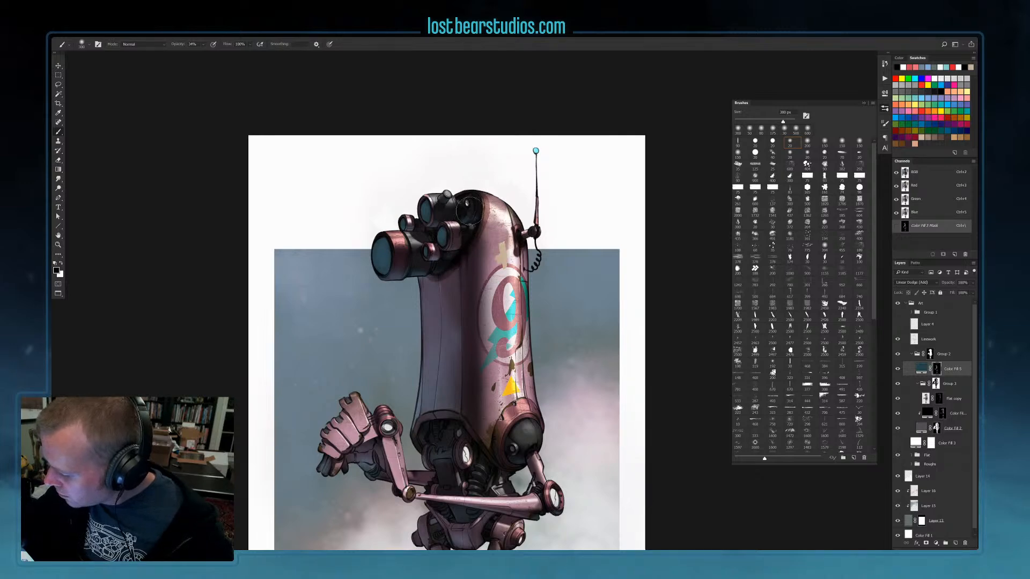
key(x)
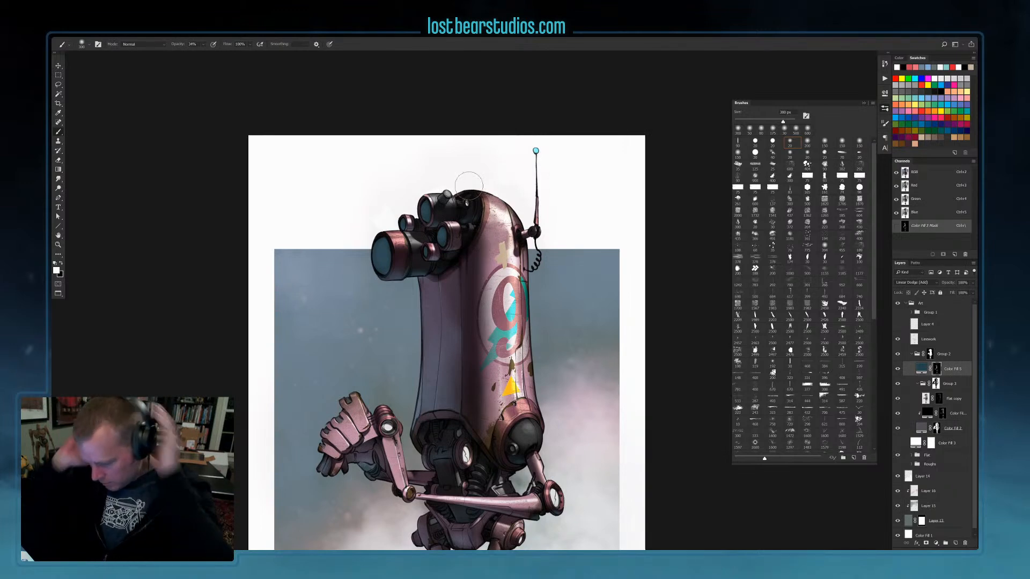
key(x)
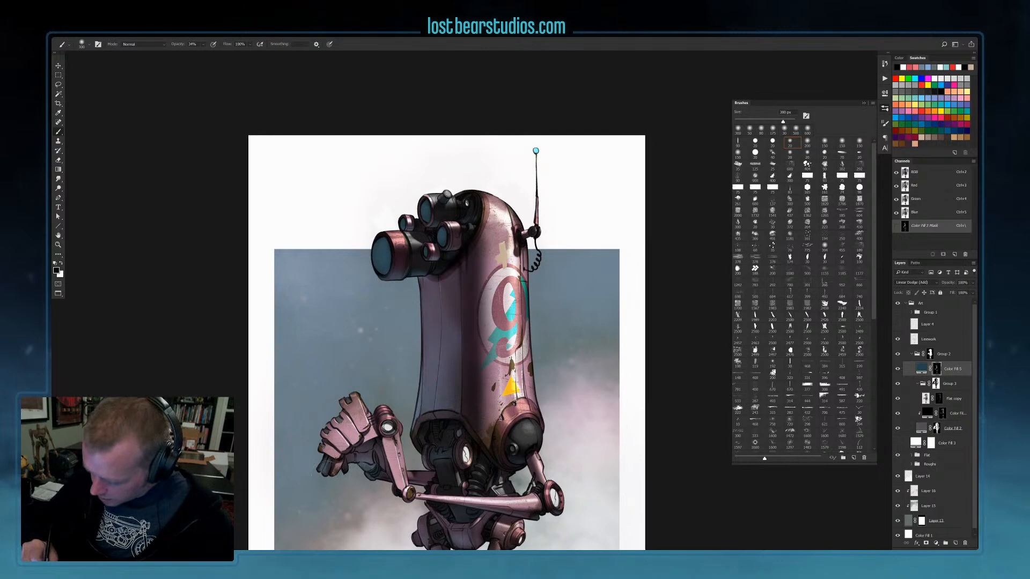
key(x)
key(x)
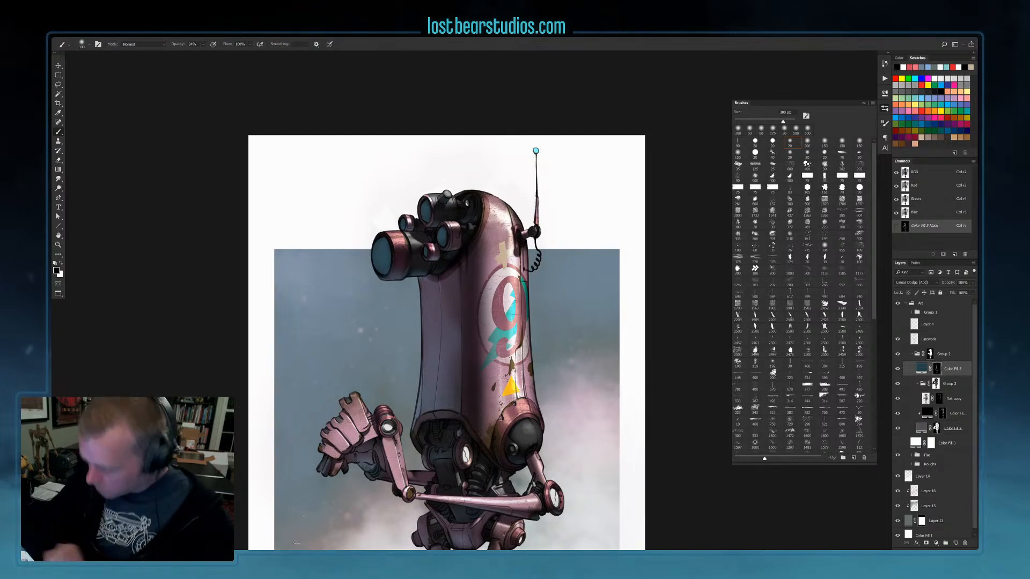
key(x)
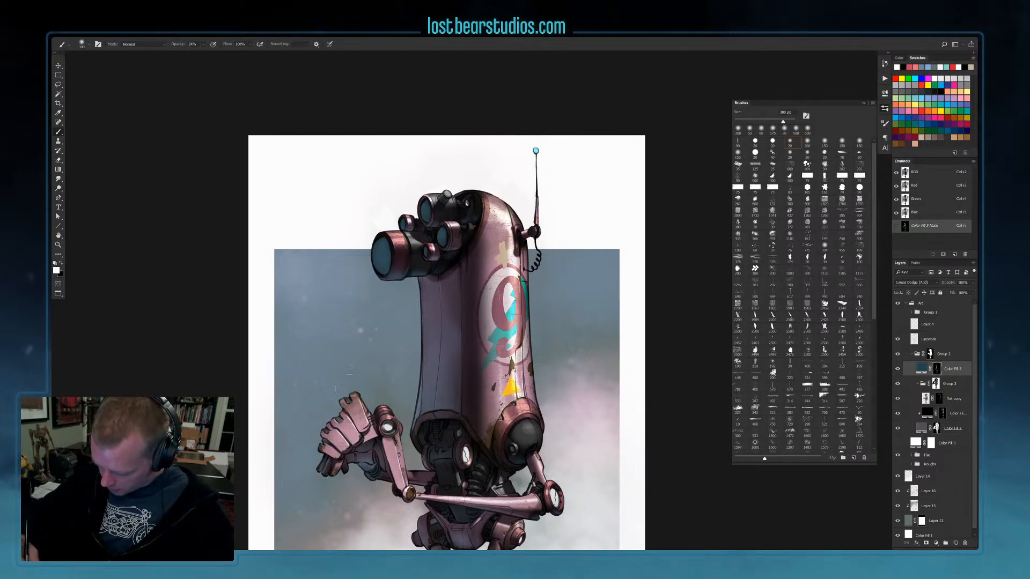
key(x)
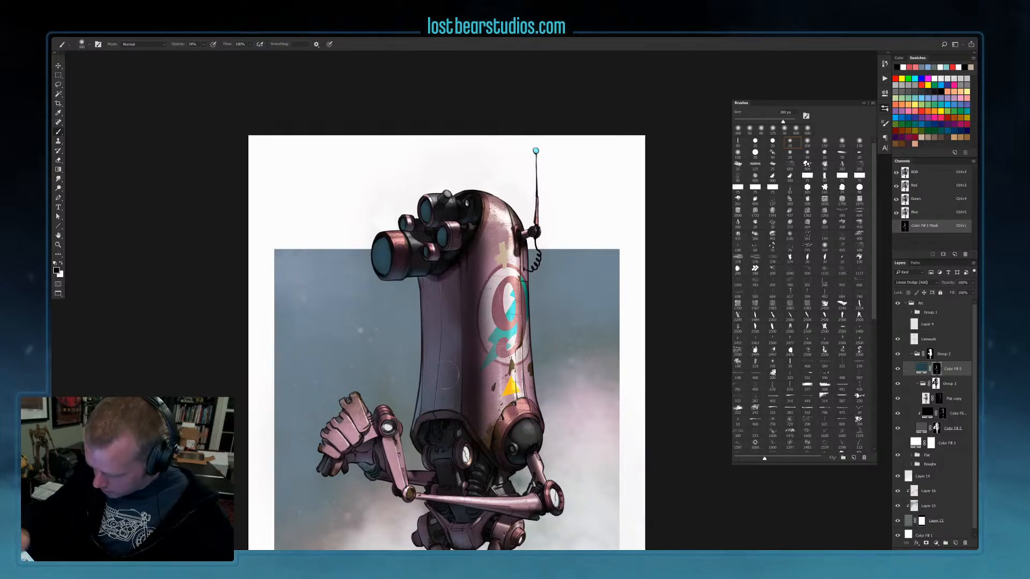
Load the lens shapes from the Flat group as a selection and add a new layer above the blue fill layer
drag(538, 444, 538, 350)
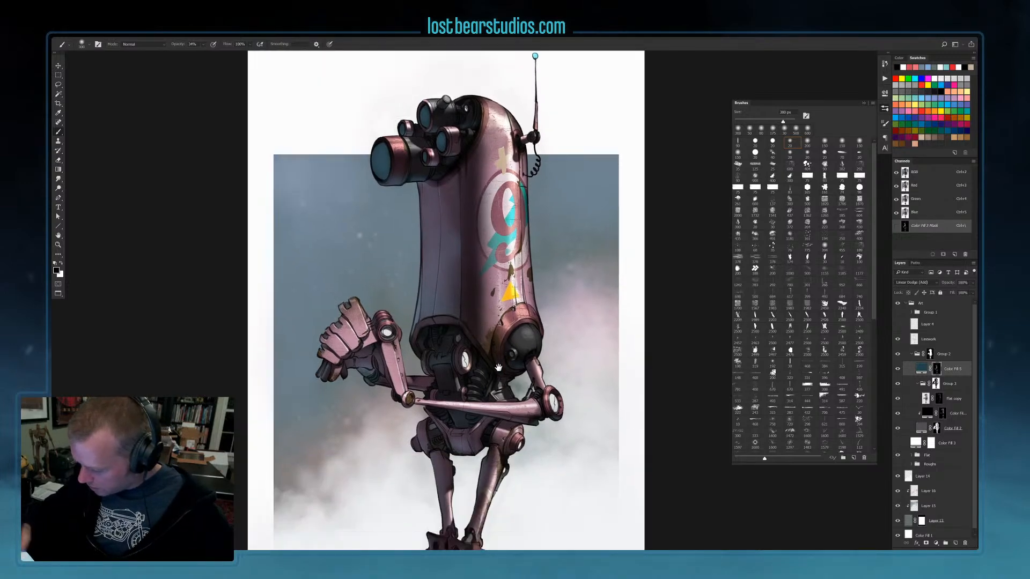
drag(584, 401, 555, 377)
key(ctrl+minus)
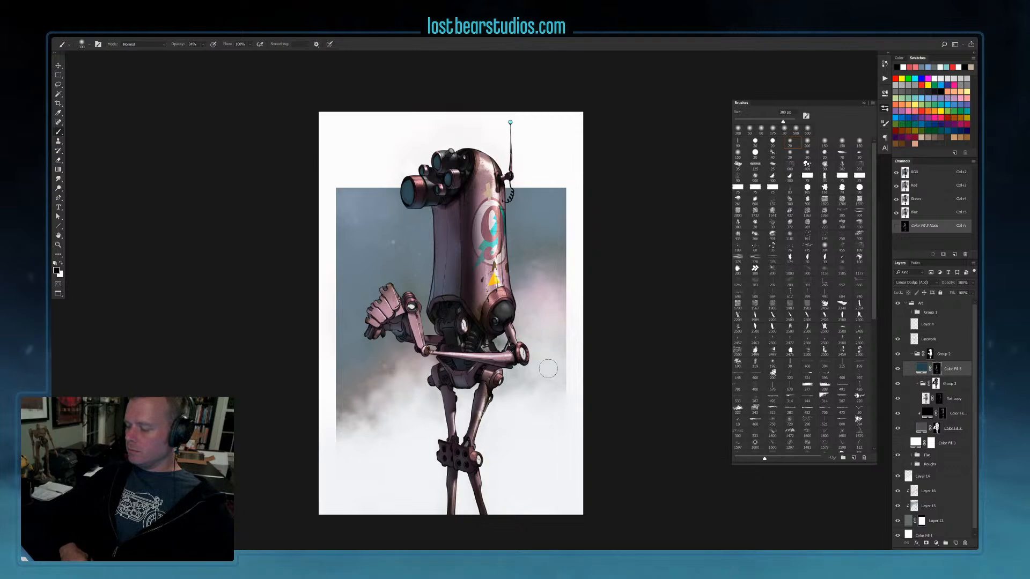
key(ctrl+plus)
drag(479, 178, 524, 339)
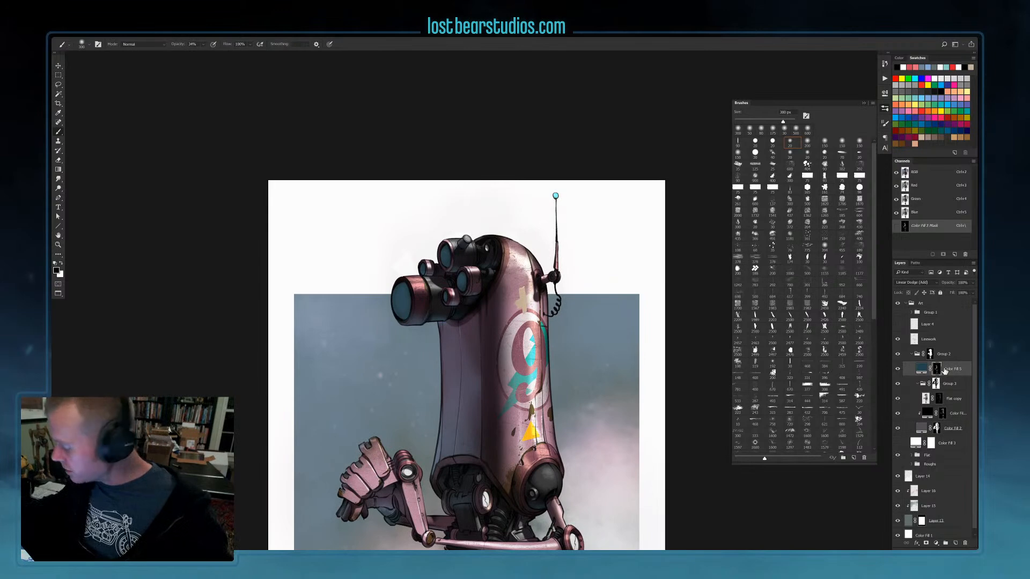
click(921, 370)
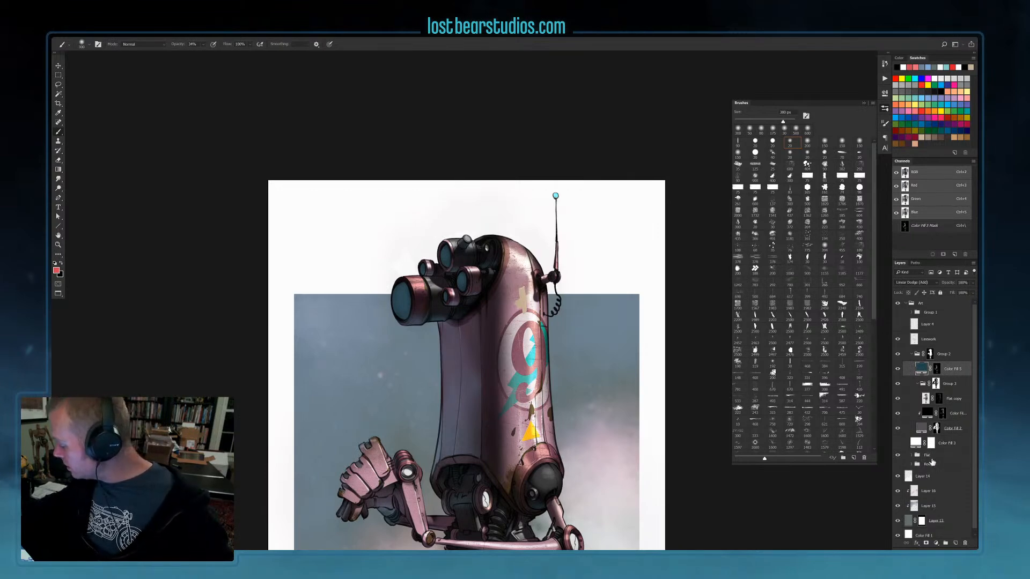
click(912, 456)
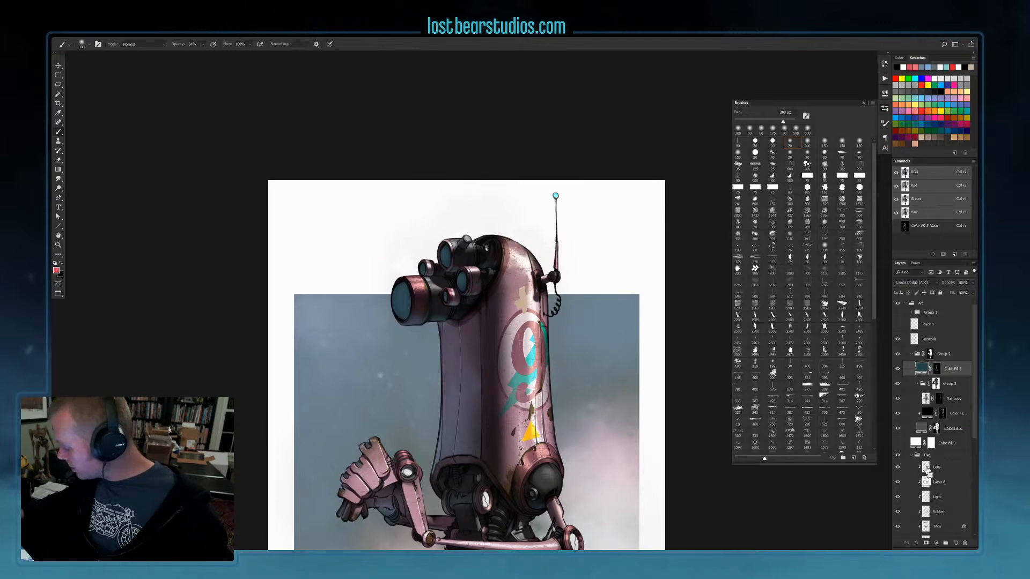
ctrl+click(925, 467)
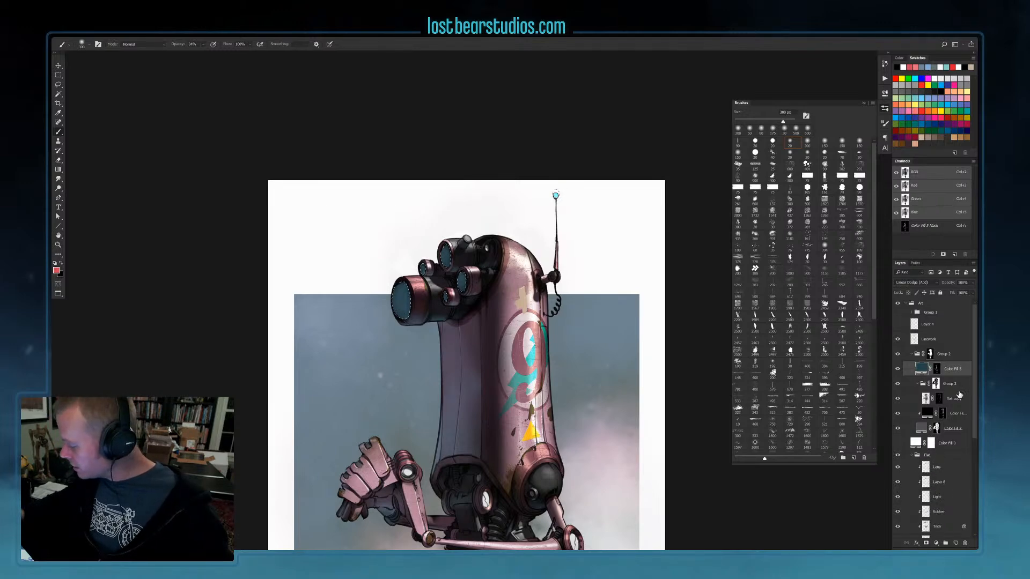
click(956, 542)
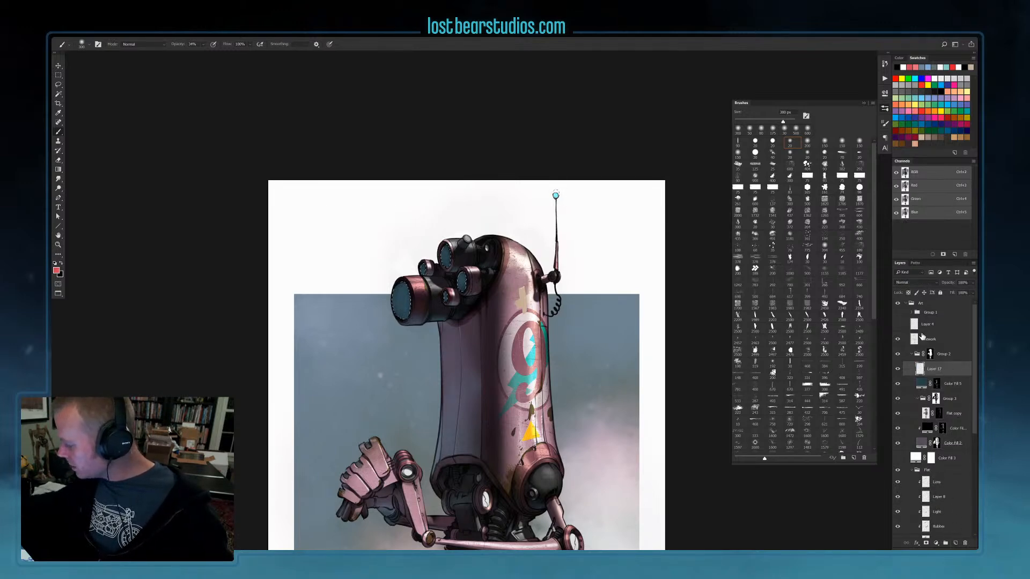
Mask the new layer to the lens selection and set its blend mode to Multiply
click(926, 543)
click(920, 369)
click(916, 282)
click(914, 315)
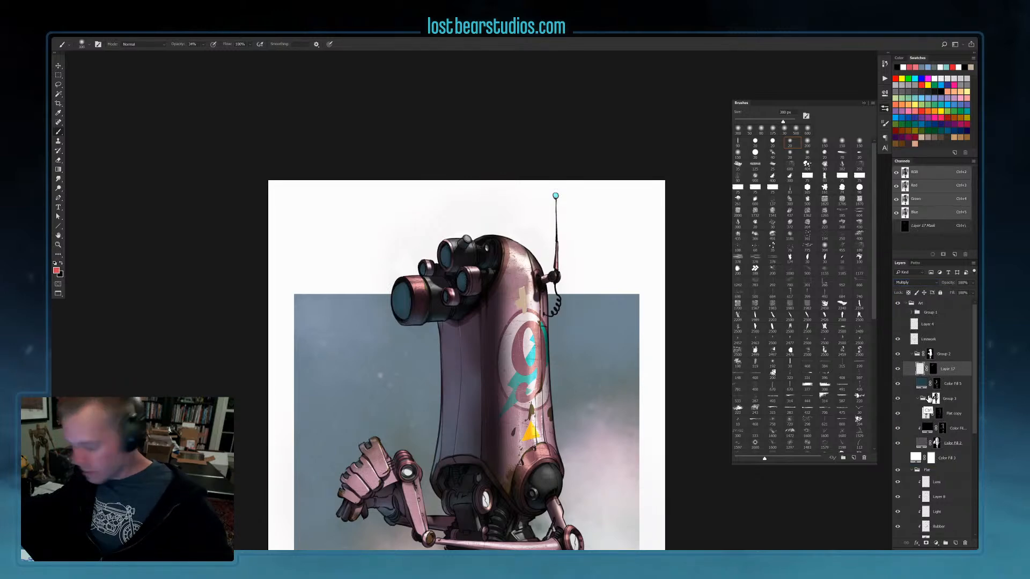
Put the masked lens layer into a new group named Lenses
key(ctrl+g)
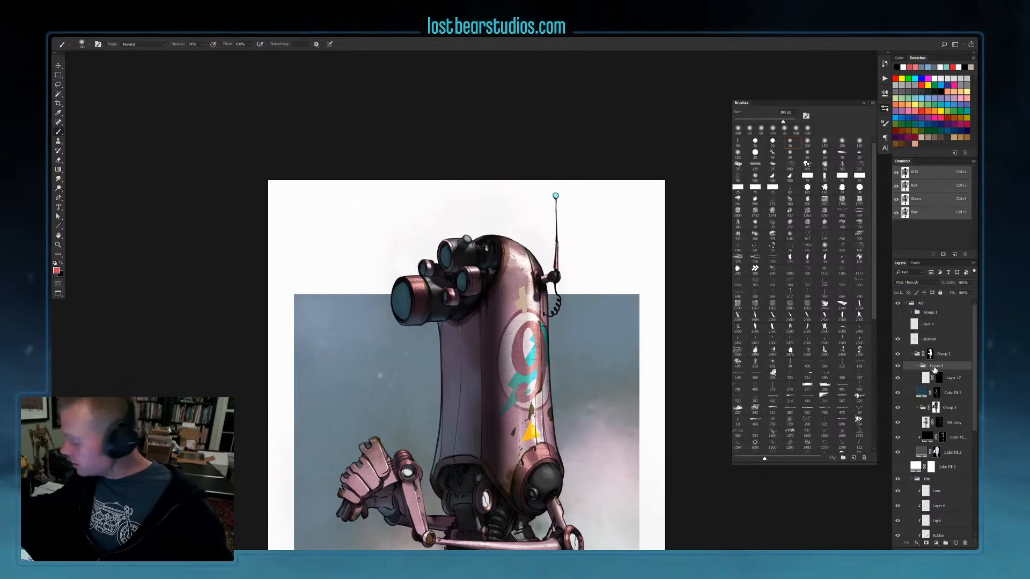
double_click(936, 365)
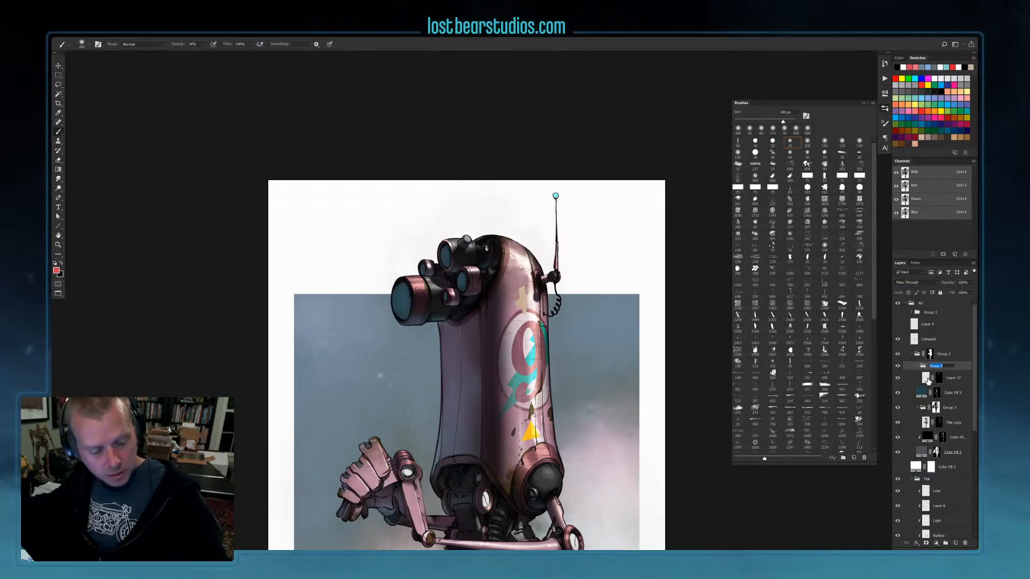
text(L)
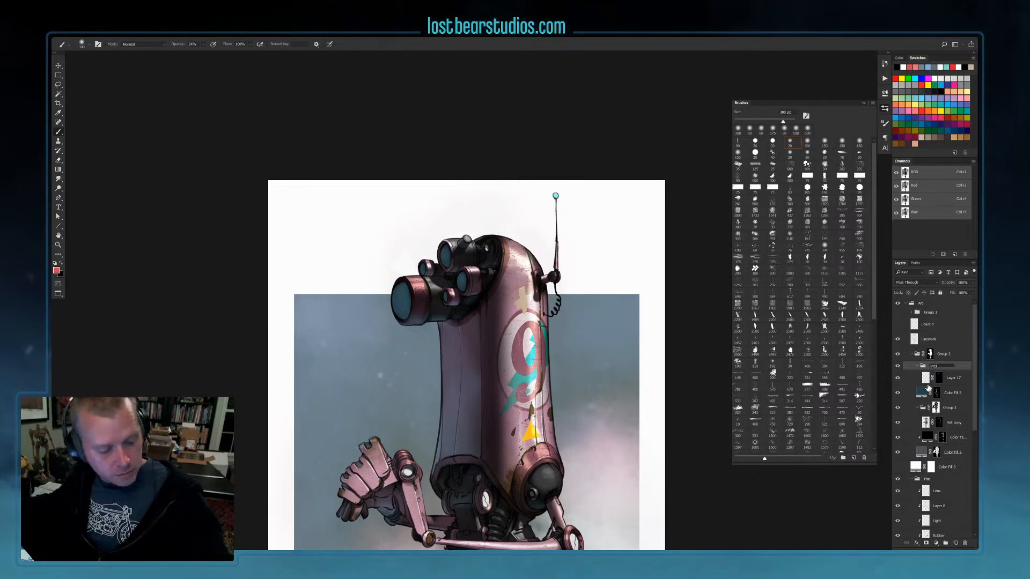
text(enses)
key(Return)
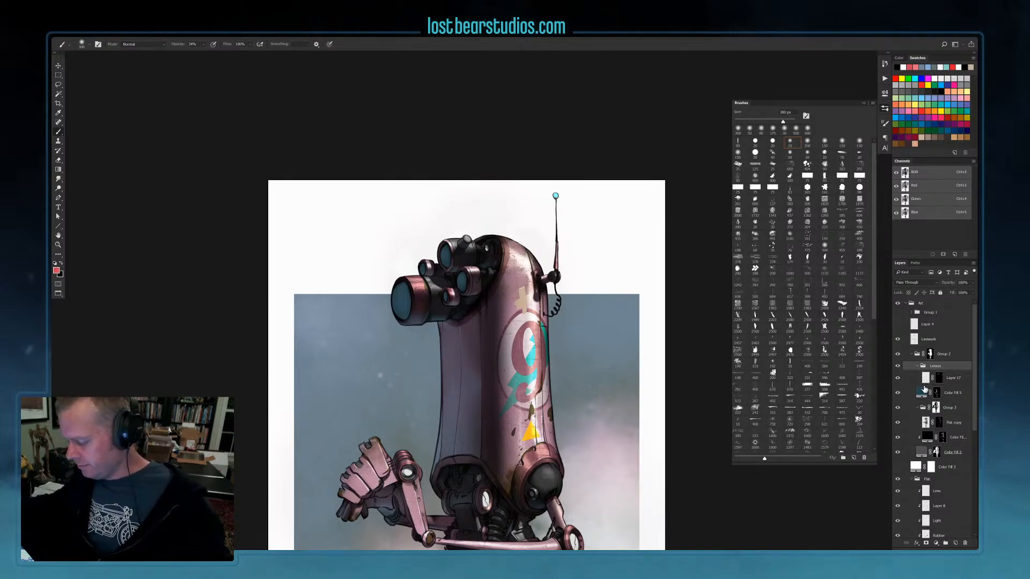
Darken the lens glass on the Multiply layer with a blue-grey sampled from the large lens, adjusting the soft brush size
click(929, 378)
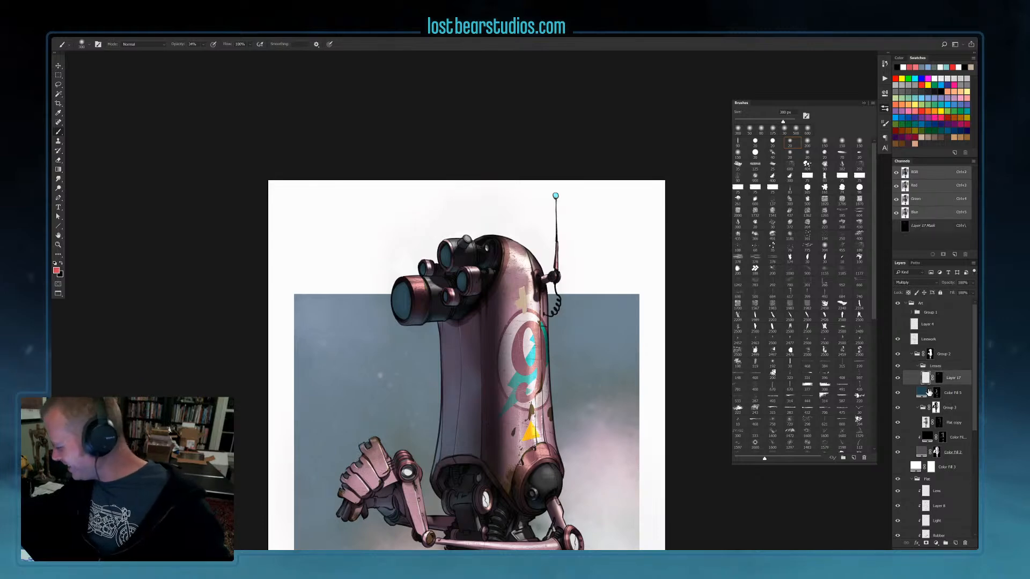
click(914, 282)
click(903, 312)
drag(450, 322, 442, 268)
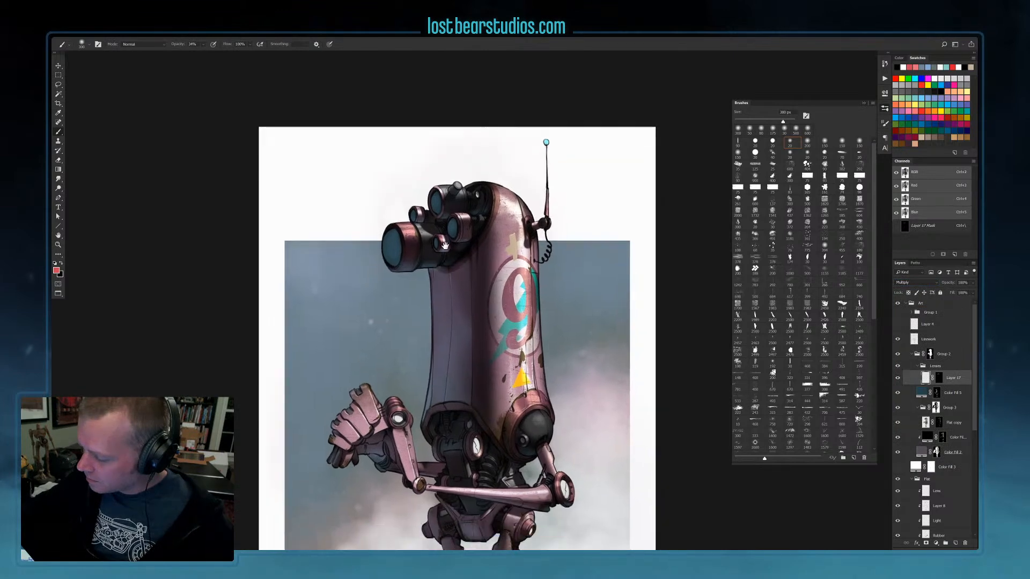
drag(538, 288, 522, 258)
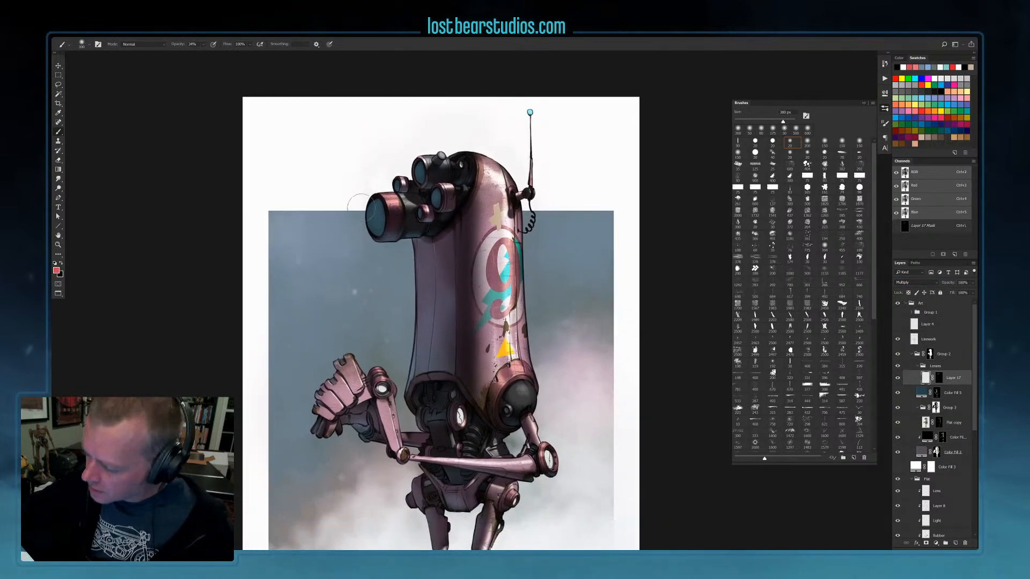
alt+click(378, 231)
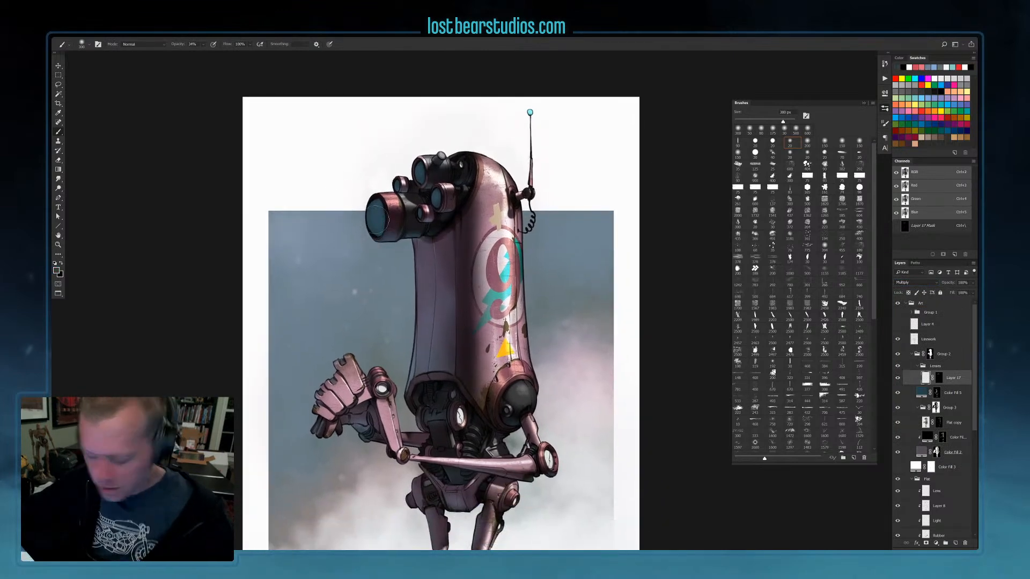
key(bracketleft)
key(bracketleft)
key(bracketleft)
key(bracketleft)
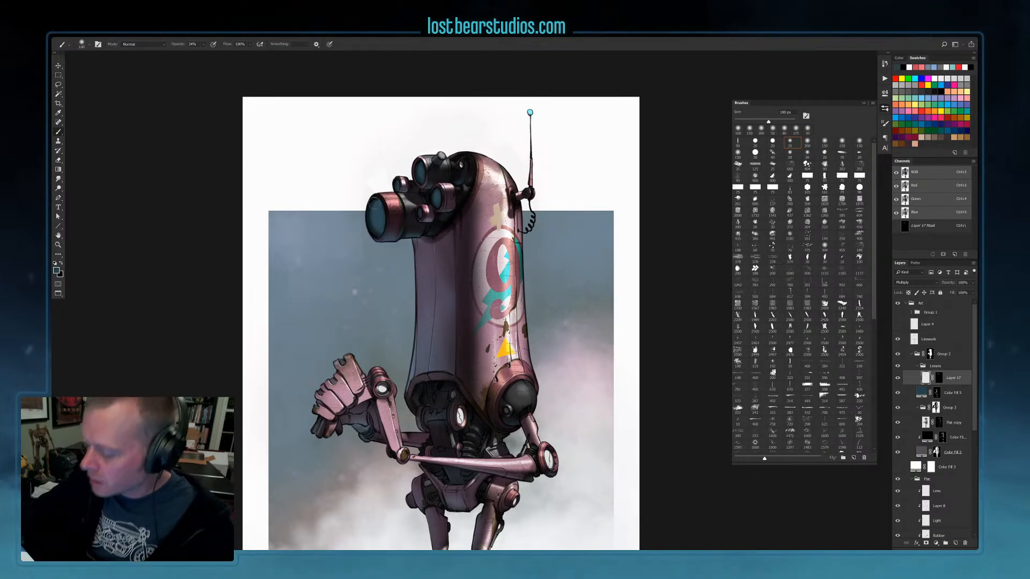
key(bracketright)
key(bracketright)
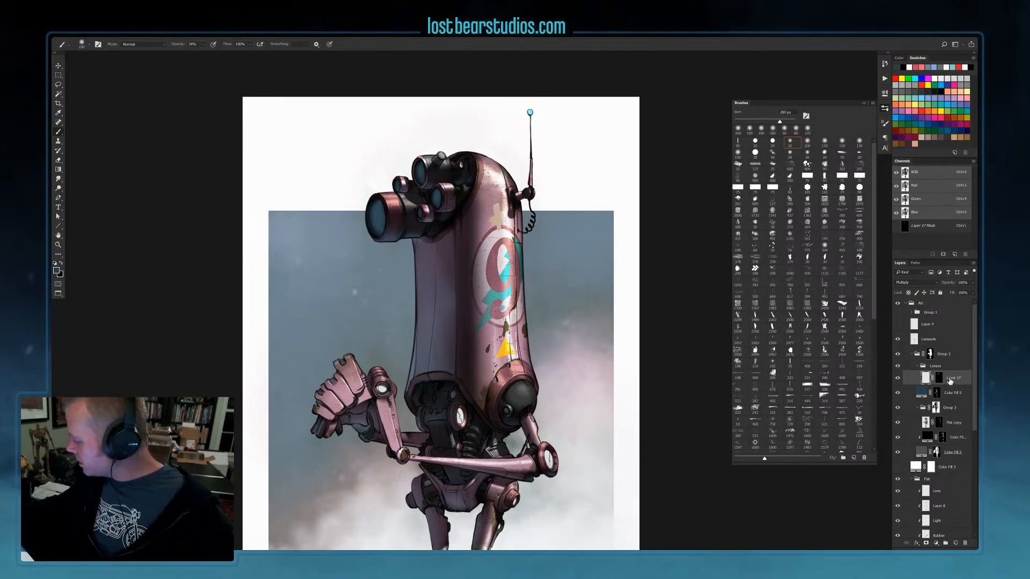
Add a layer above the shading layer in the Lenses group, give it the lens mask and set it to Linear Dodge (Add)
click(956, 542)
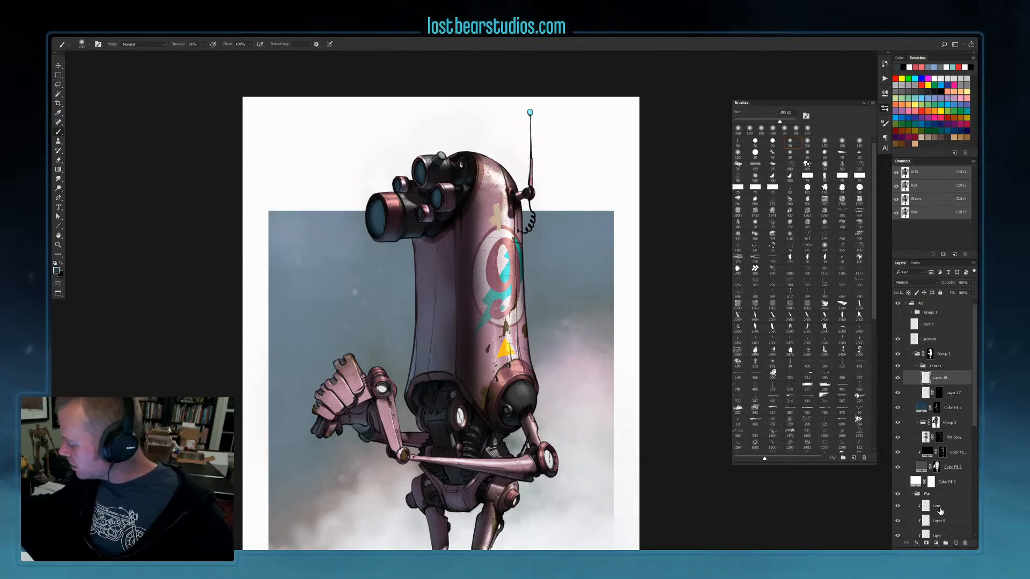
ctrl+click(938, 396)
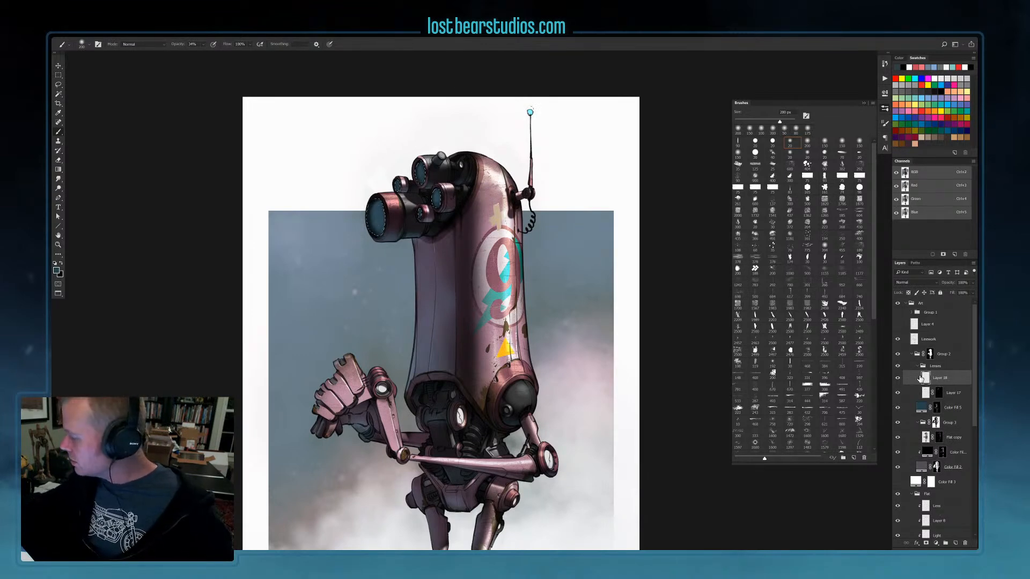
drag(938, 392, 941, 379)
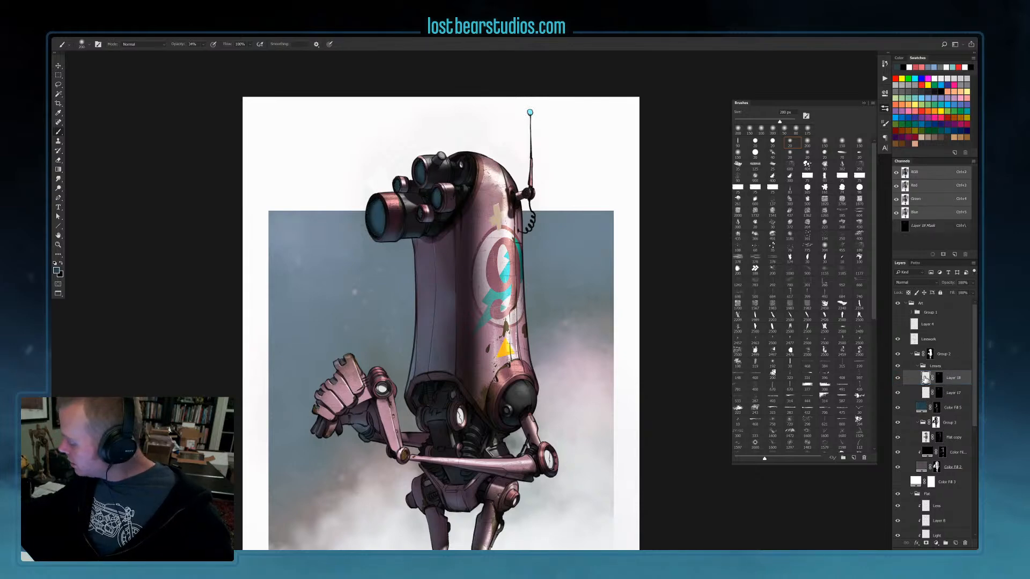
click(914, 282)
click(908, 356)
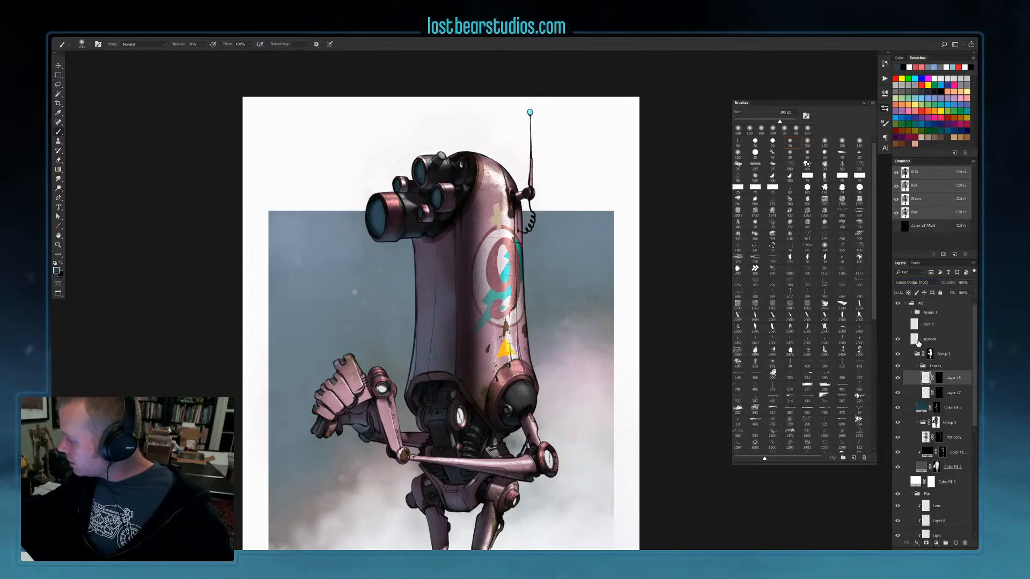
Paint a bright blue glow inside the large and small lenses, reducing the soft brush to 100 px
click(897, 111)
drag(384, 213, 382, 217)
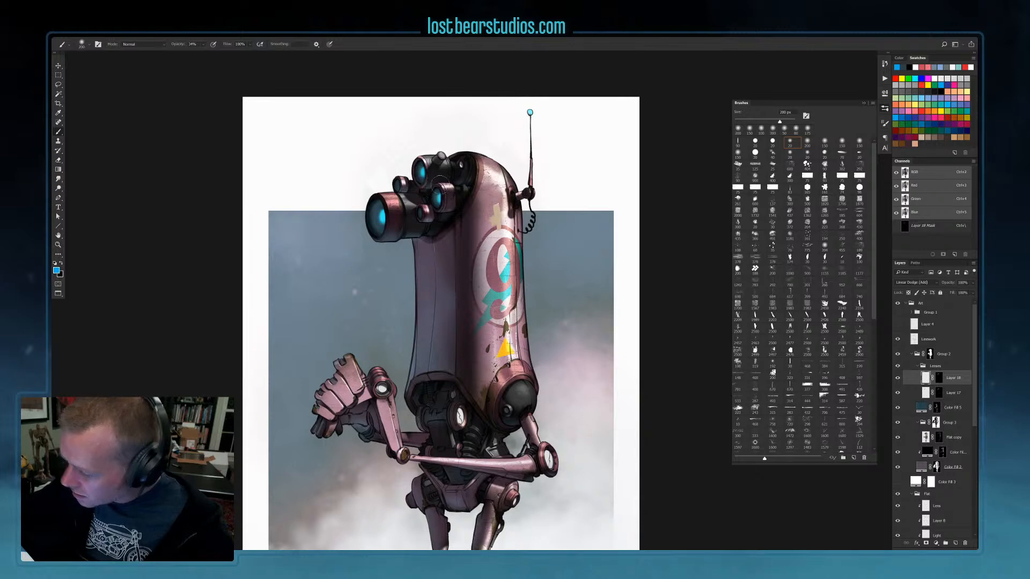
key(bracketleft)
key(bracketleft)
key(bracketleft)
key(bracketleft)
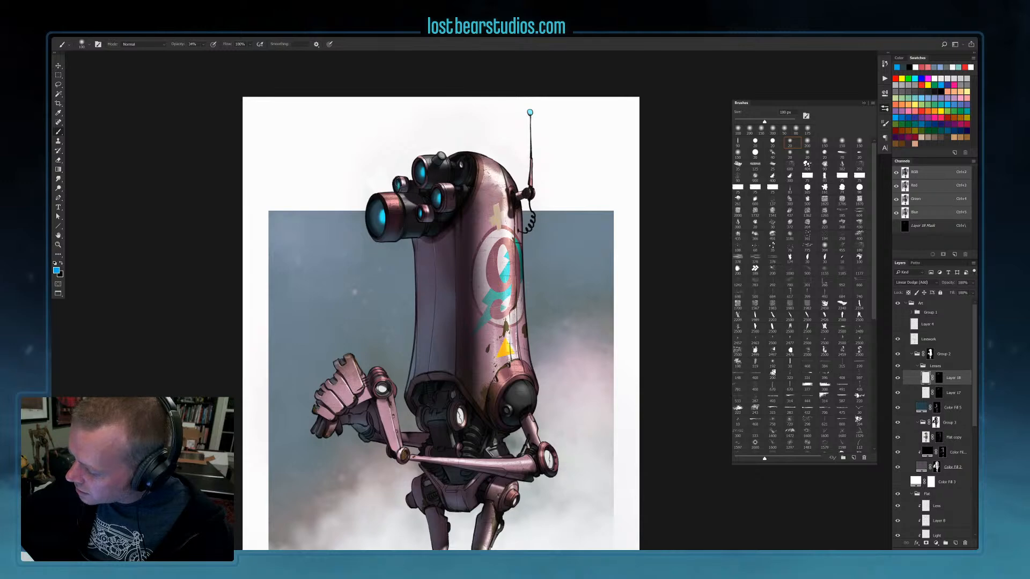
key(ctrl+minus)
key(ctrl+plus)
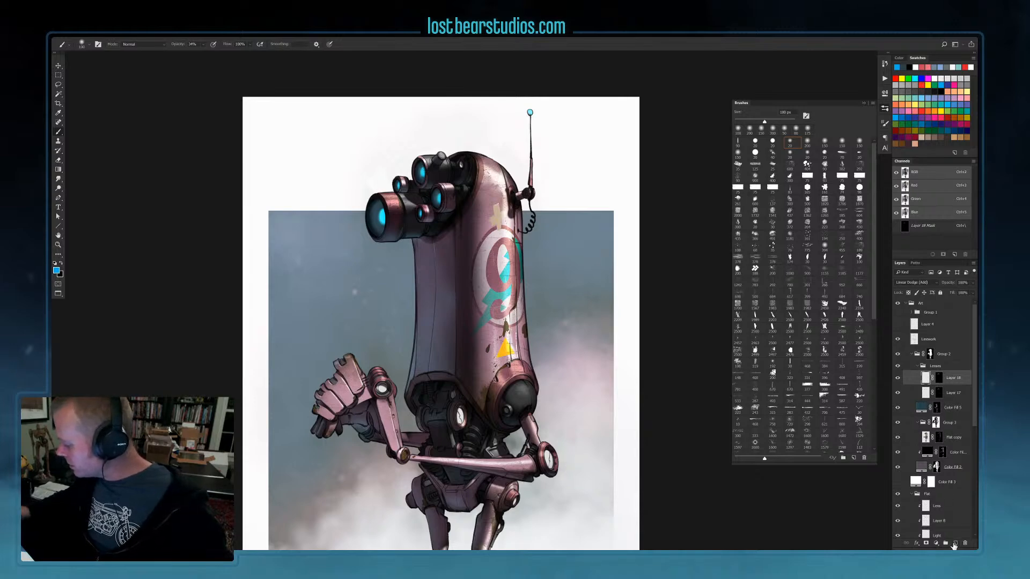
Transfer the lens mask to the Lenses group and add a Linear Dodge (Add) layer inside it, sampling a blue-grey from the artwork
drag(938, 379, 939, 370)
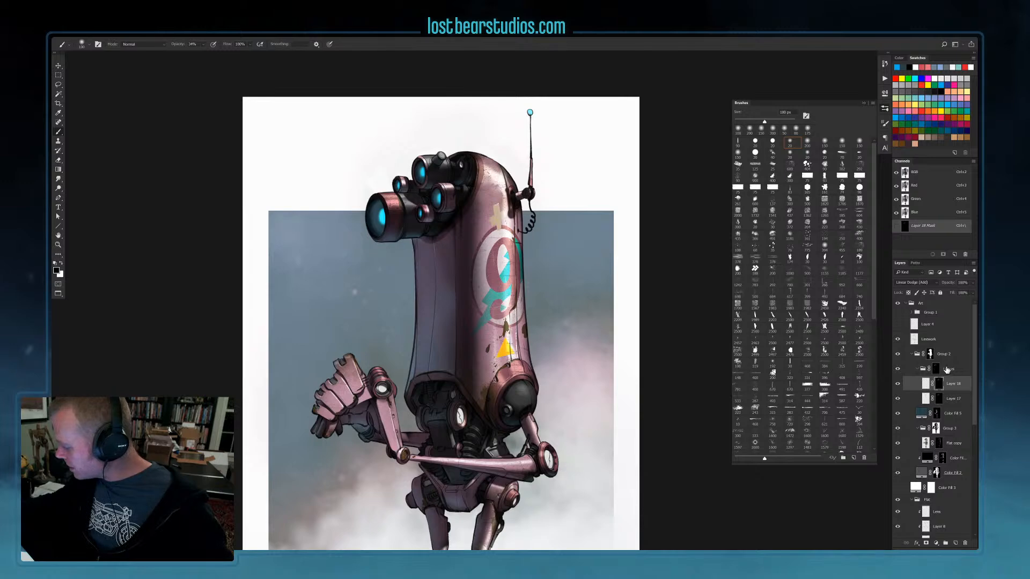
click(957, 385)
click(955, 542)
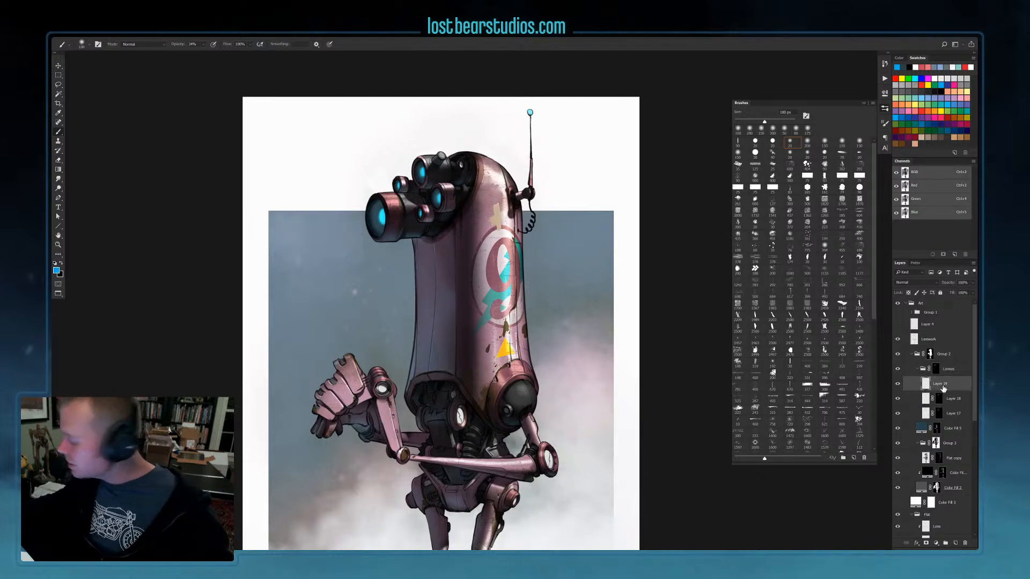
click(915, 283)
click(918, 359)
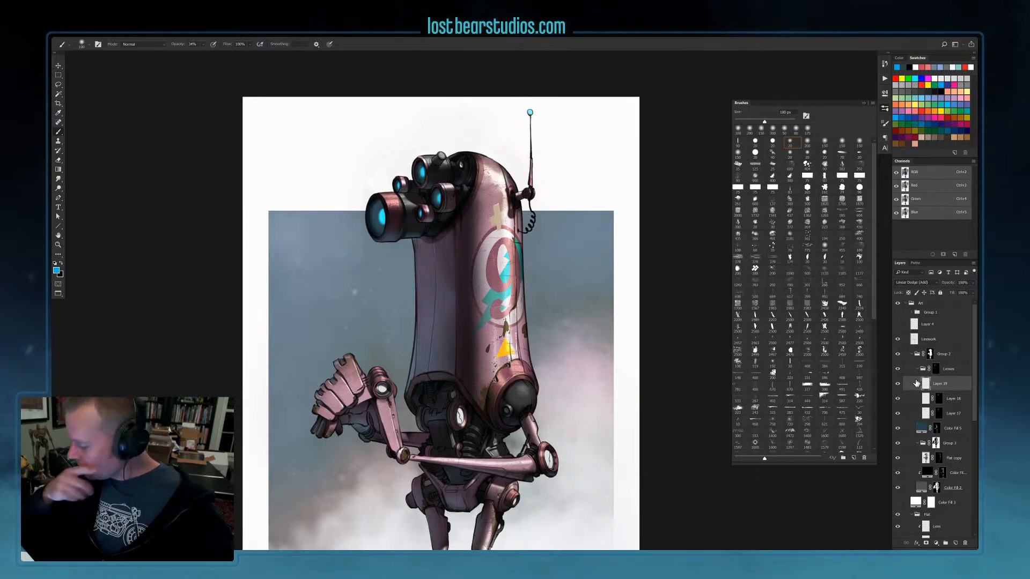
alt+click(364, 254)
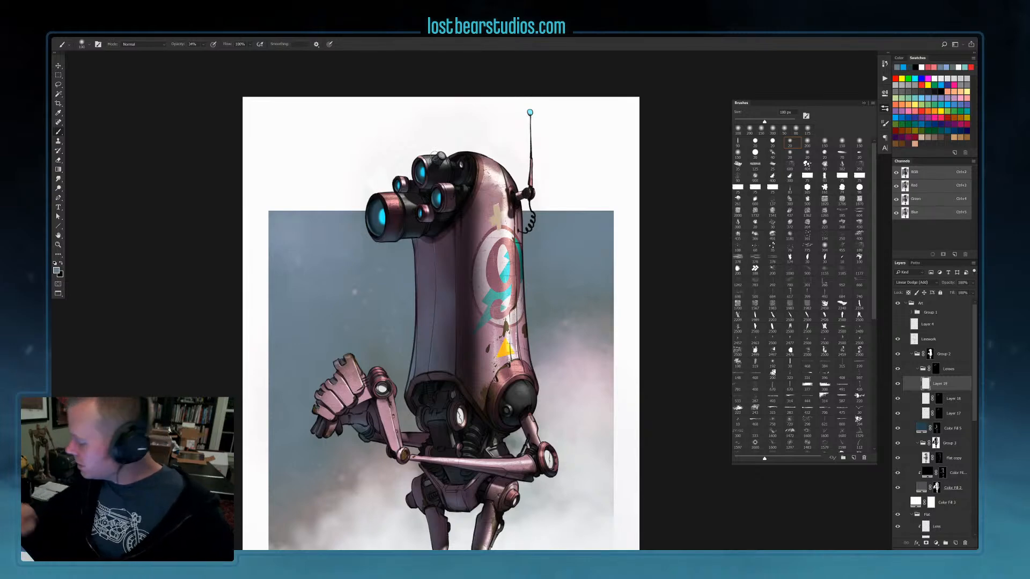
Add another Linear Dodge (Add) layer to the Lenses group and choose light blue 76d0f2 as the painting colour
click(955, 543)
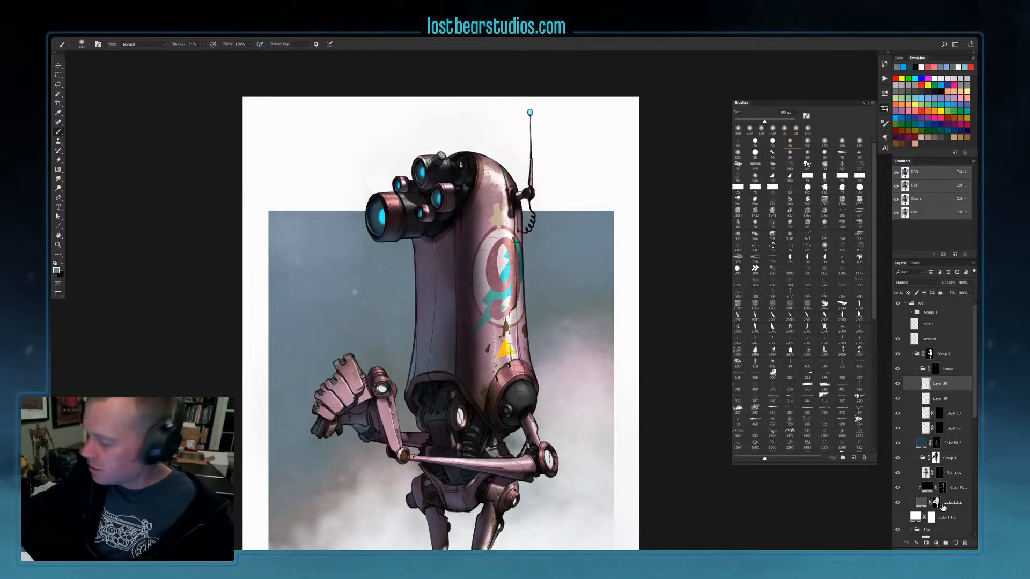
click(915, 78)
click(57, 271)
click(781, 211)
drag(837, 248, 837, 246)
click(783, 206)
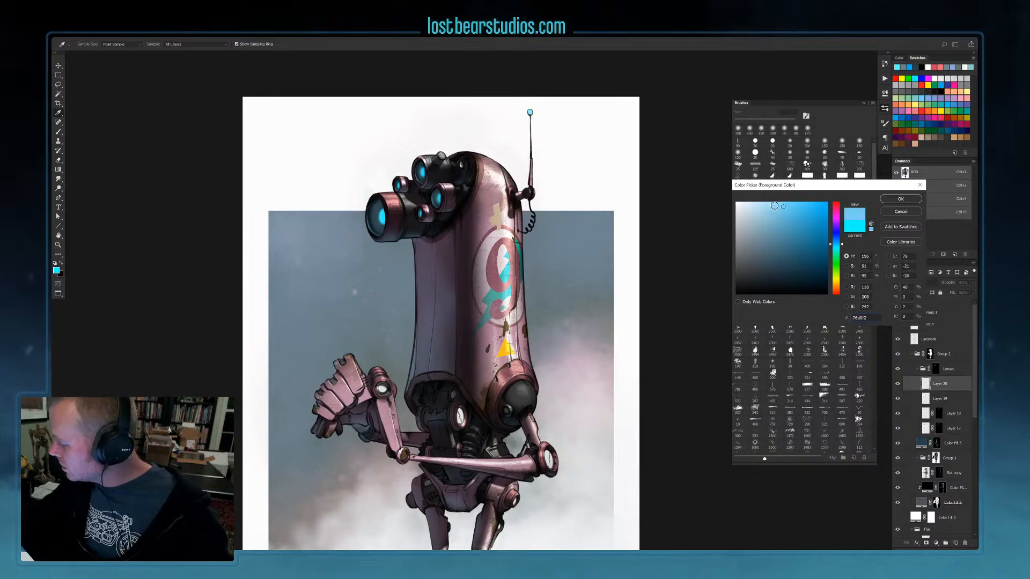
click(901, 199)
key(b)
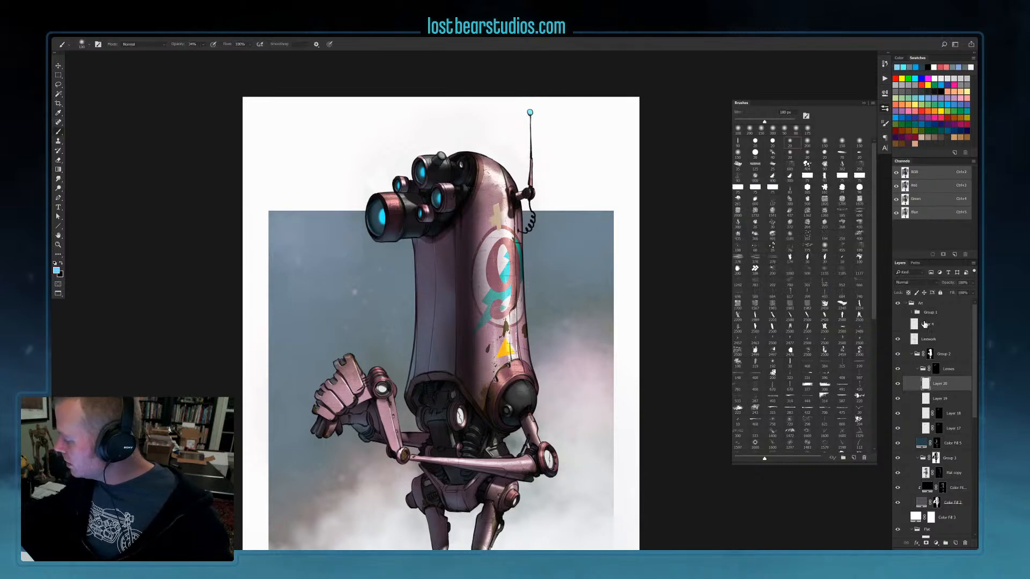
click(913, 284)
click(915, 356)
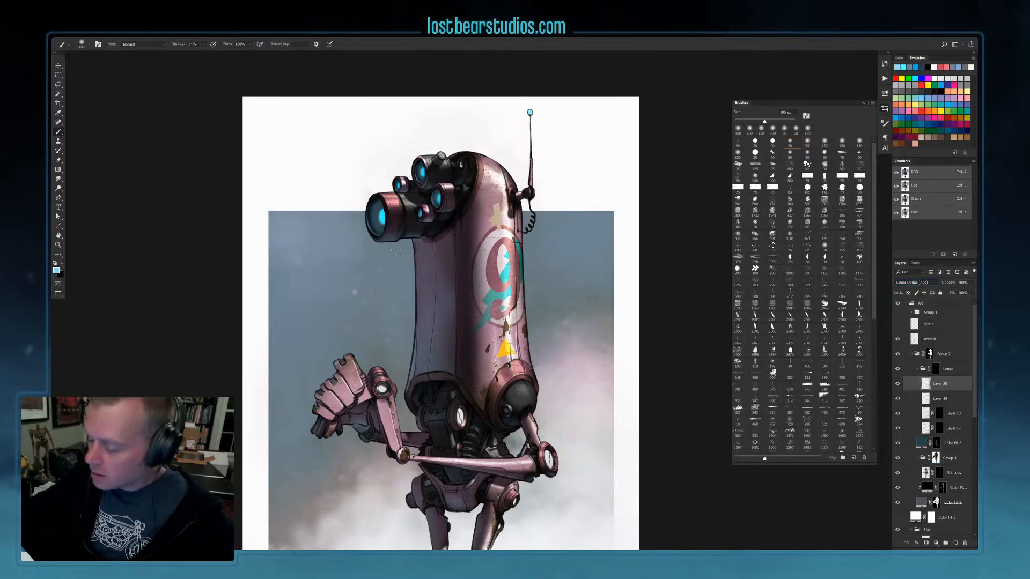
Paint light blue highlights over the large lens and the upper lenses, enlarging the soft brush to 150 px
mouse_move(375, 215)
mouse_down()
mouse_move(375, 205)
mouse_move(376, 216)
mouse_up()
key(bracketright)
key(bracketright)
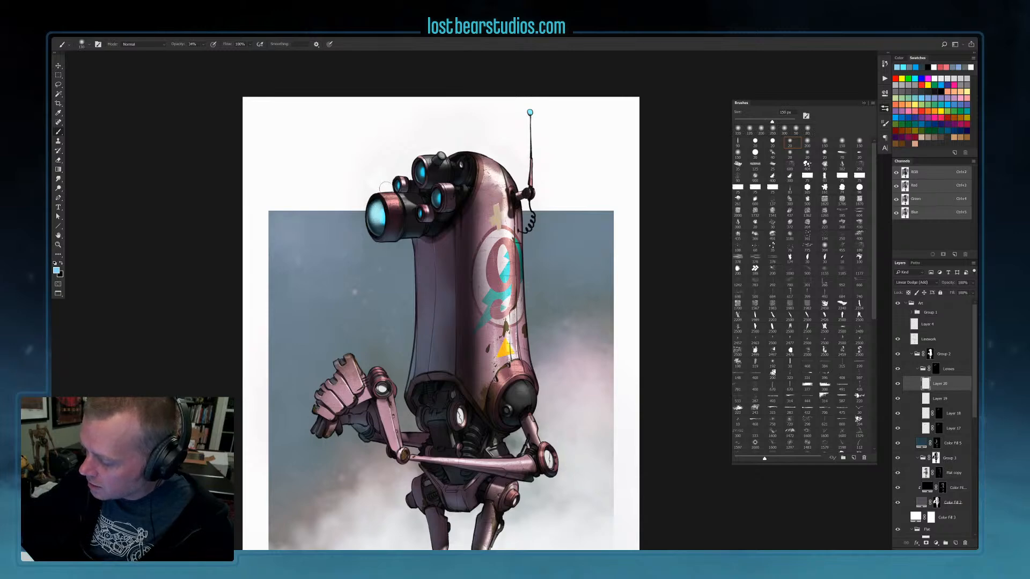
drag(421, 167, 436, 197)
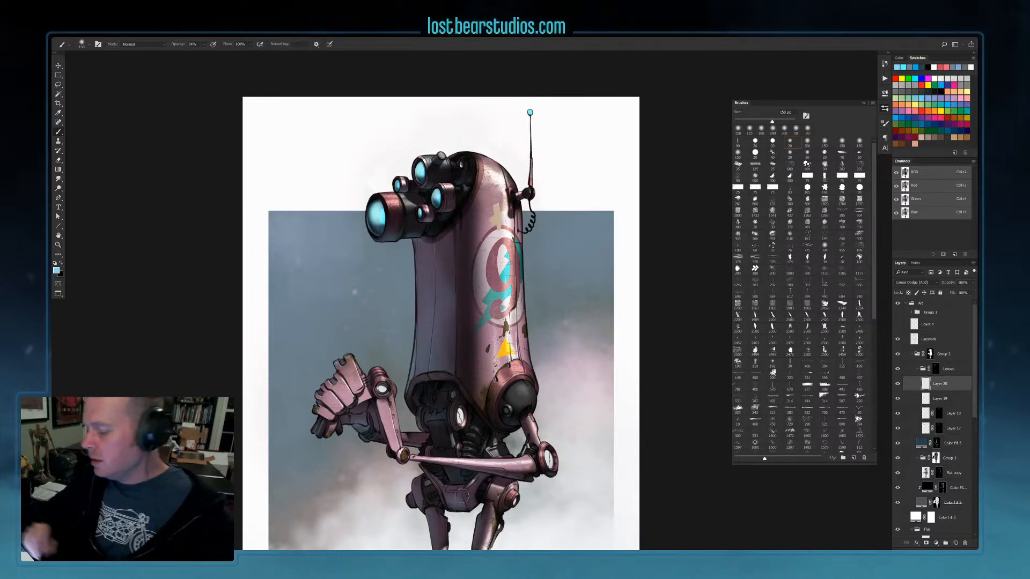
Switch to black at 100% brush opacity and carve reflection shapes out of the large lens's light blue glow with a smaller brush
key(x)
click(202, 44)
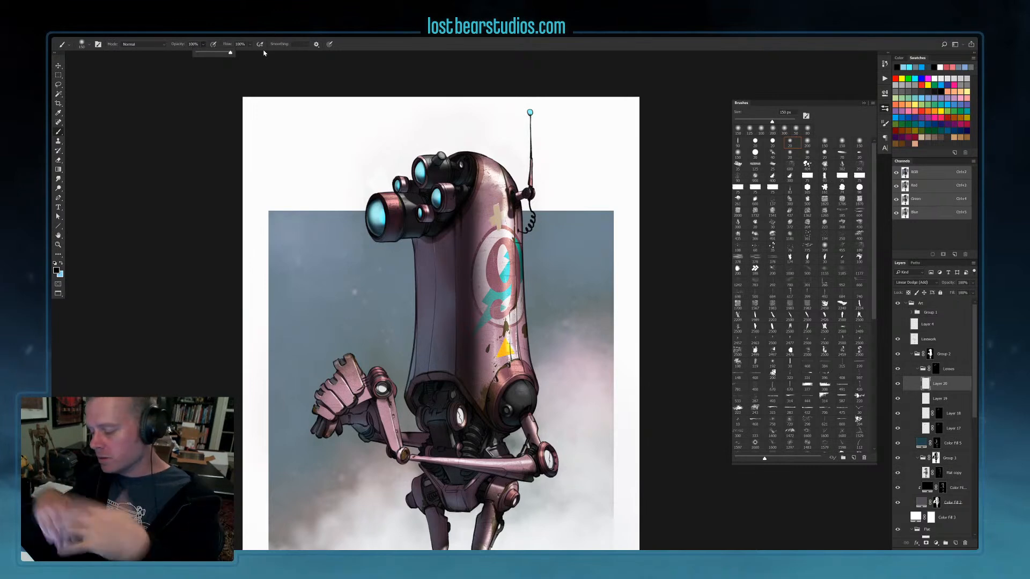
click(263, 52)
key(bracketleft)
key(bracketleft)
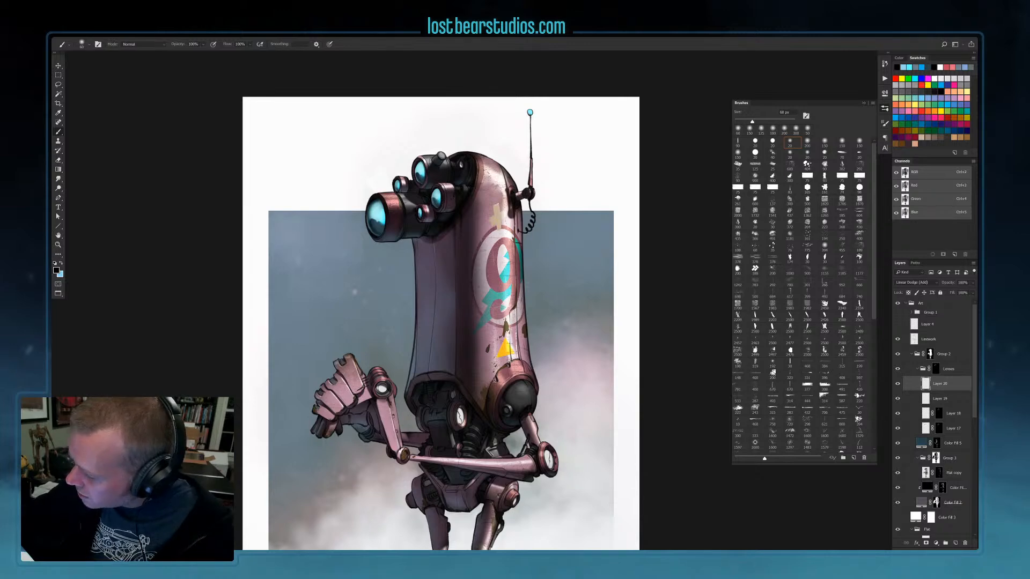
key(bracketright)
key(bracketleft)
key(bracketleft)
key(bracketleft)
key(bracketleft)
key(bracketleft)
key(bracketleft)
key(bracketleft)
key(bracketleft)
key(bracketleft)
key(bracketleft)
key(bracketleft)
key(bracketleft)
key(bracketright)
key(bracketright)
key(bracketright)
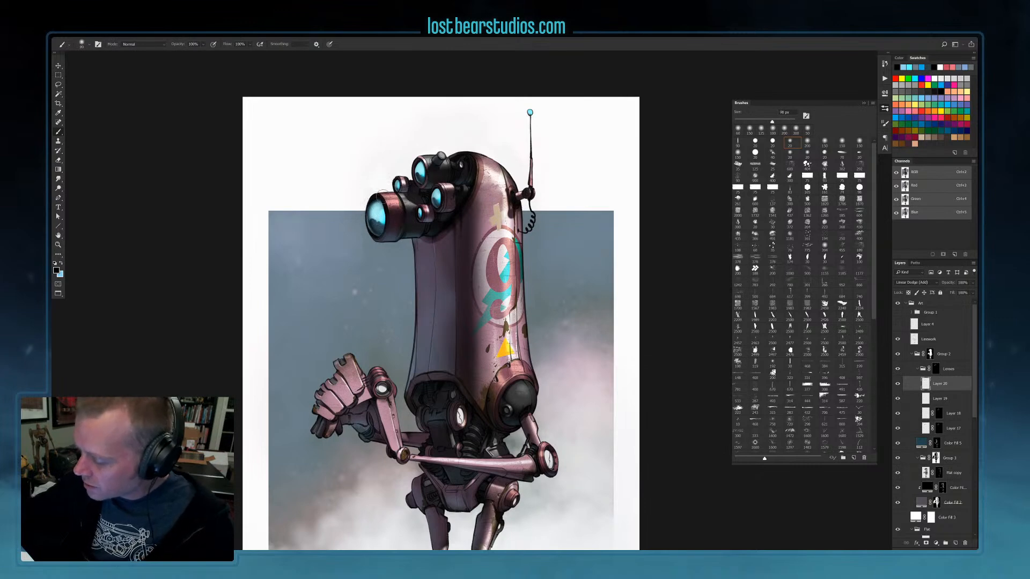
Carve the smaller lenses' glow with black, varying the brush size, and lower the highlight layer's opacity to about 22%
key(bracketright)
key(bracketright)
key(bracketright)
key(bracketright)
key(bracketright)
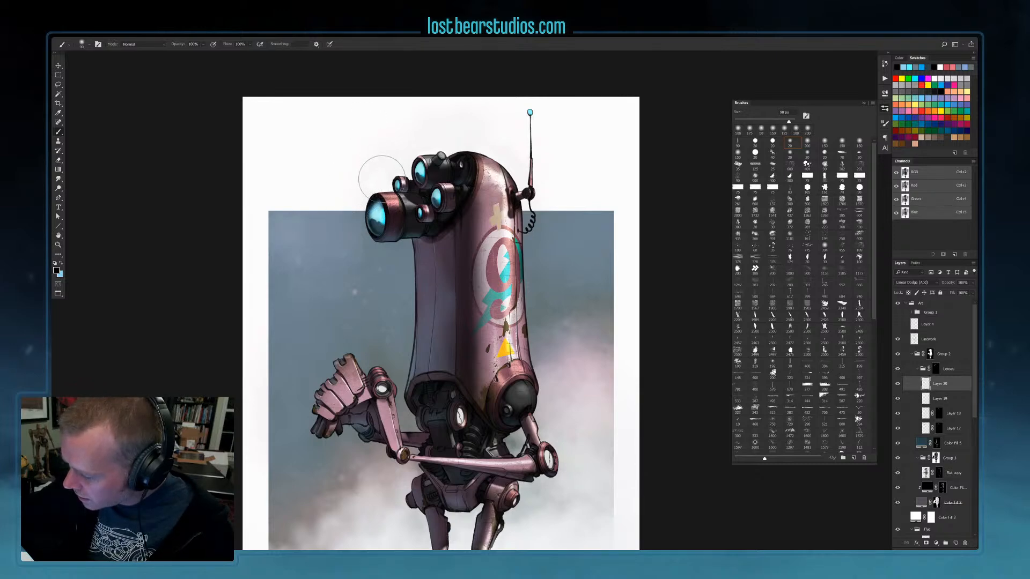
key(bracketleft)
key(bracketleft)
key(bracketleft)
key(bracketleft)
key(bracketleft)
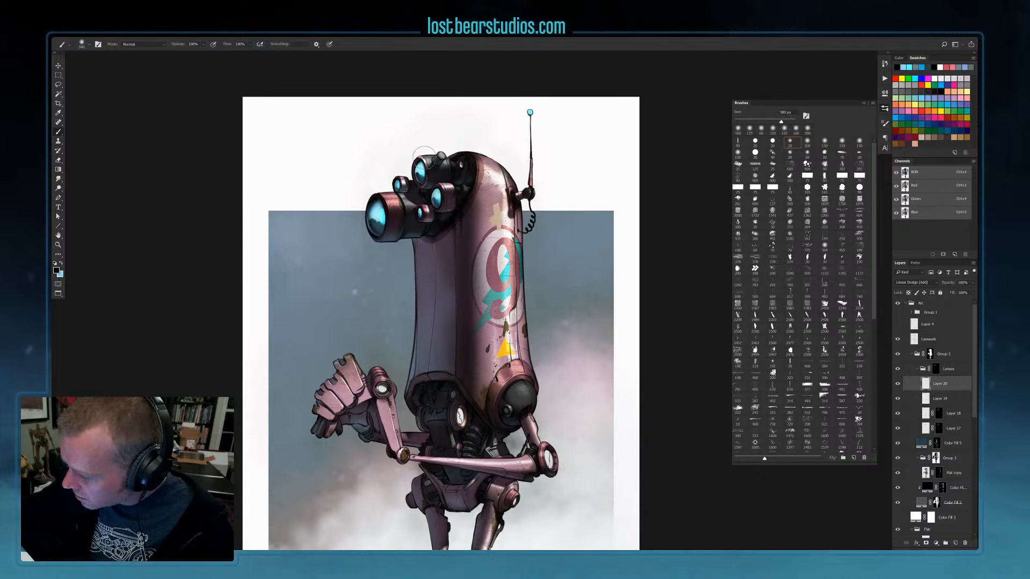
drag(440, 189, 427, 197)
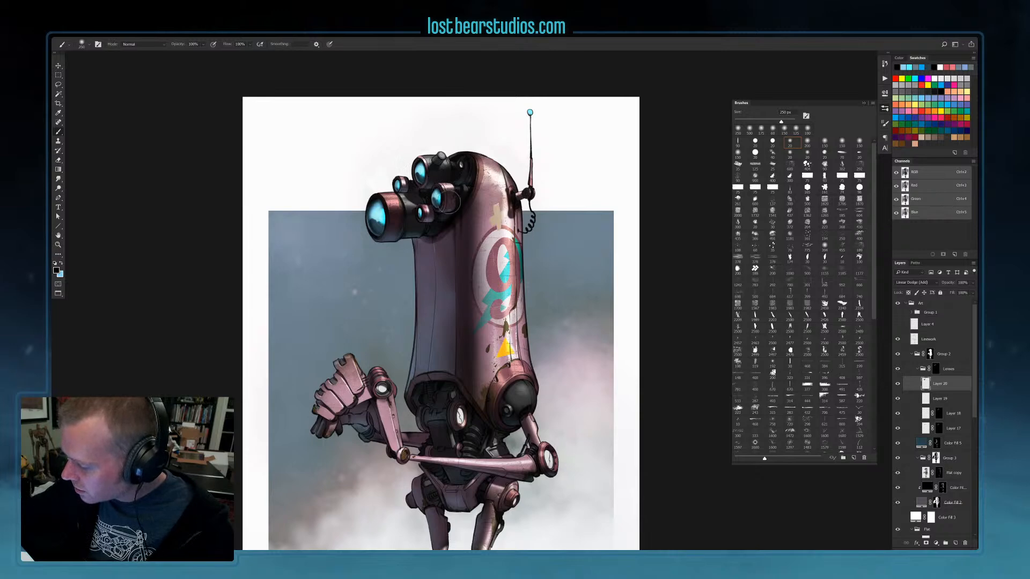
click(972, 285)
drag(957, 293, 953, 294)
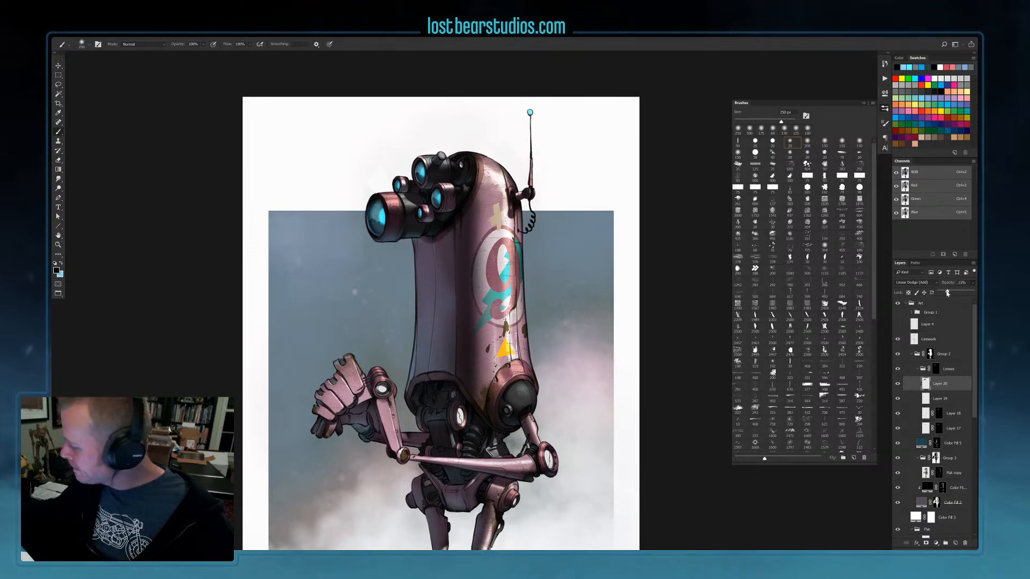
Set the highlight layer's opacity to 21% and add another Linear Dodge (Add) layer to the Lenses group
drag(948, 292, 945, 293)
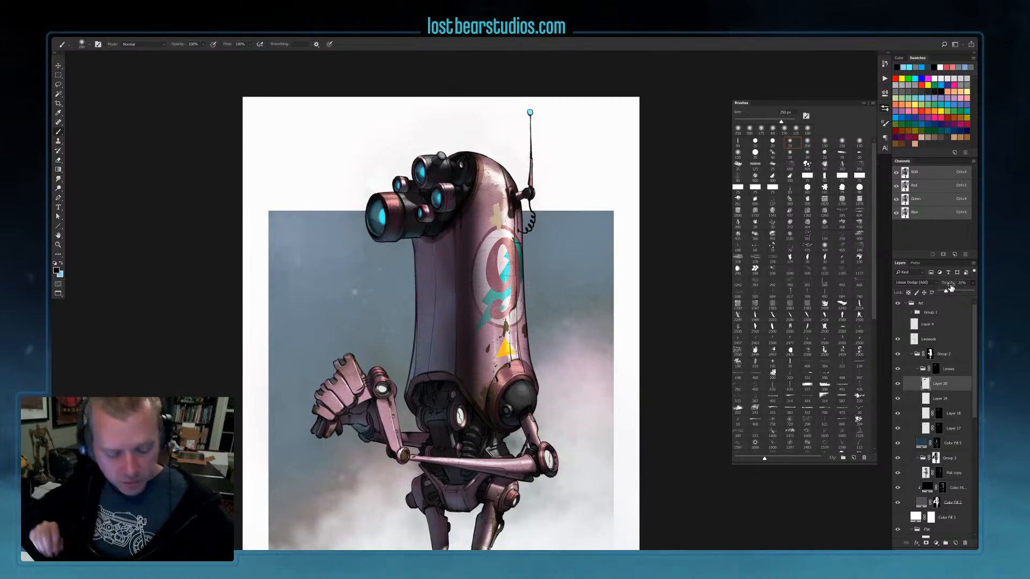
click(956, 542)
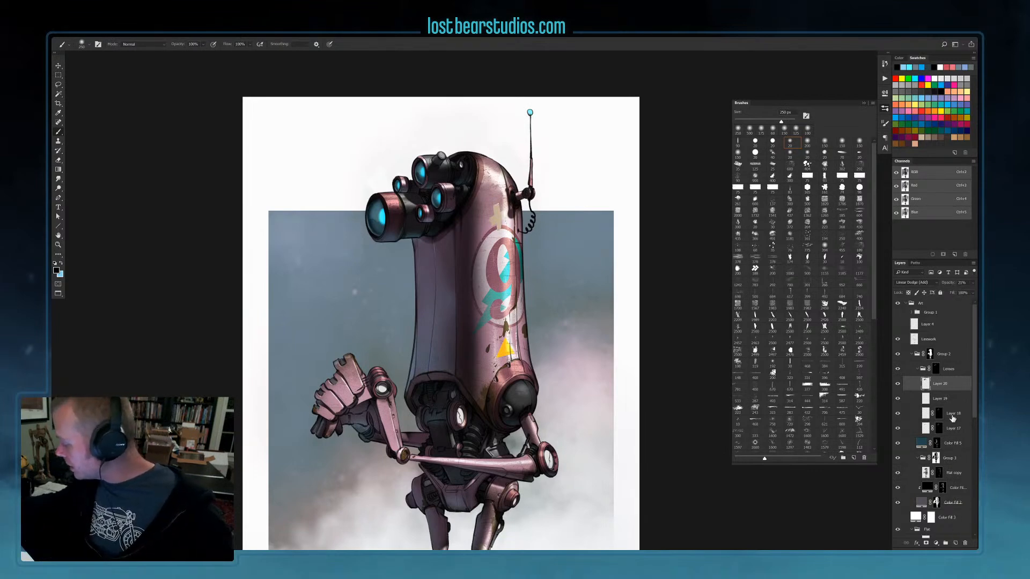
click(955, 542)
click(915, 283)
click(912, 355)
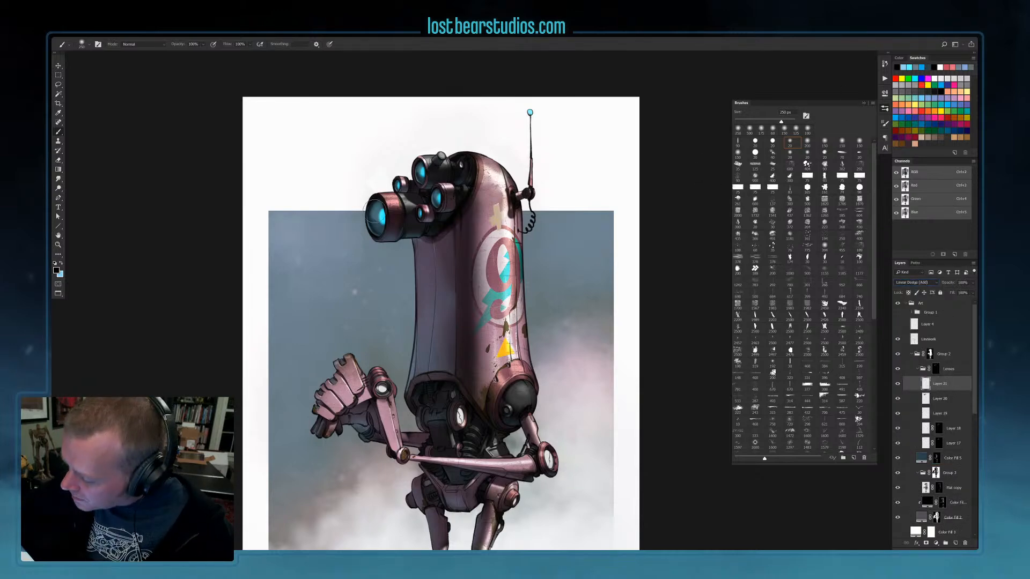
Sample the large lens's colour, lighten it to a7f8ff as the painting colour, and shrink the brush for small lens highlights
key(alt)
alt+click(384, 210)
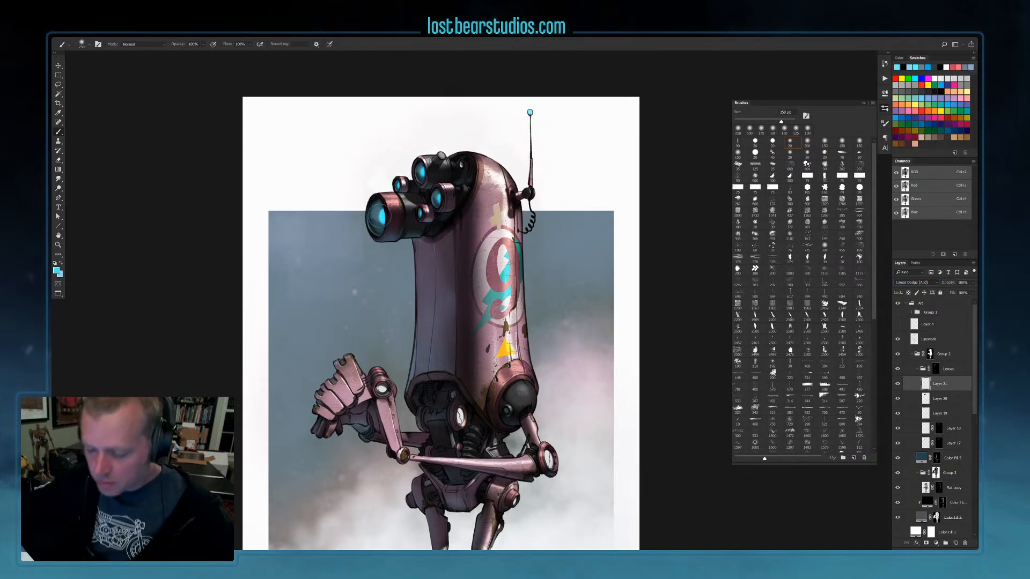
click(57, 270)
click(768, 200)
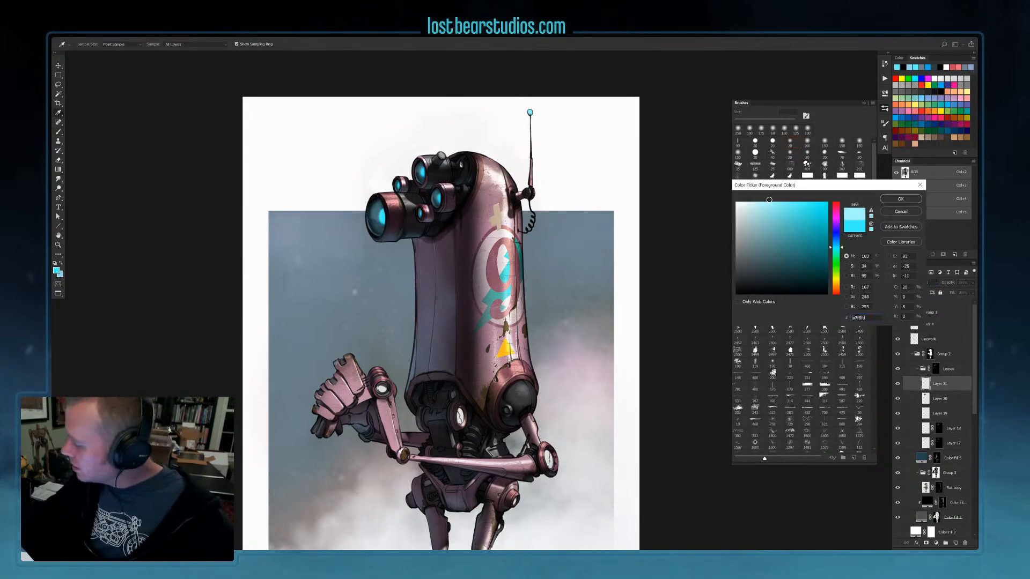
click(901, 199)
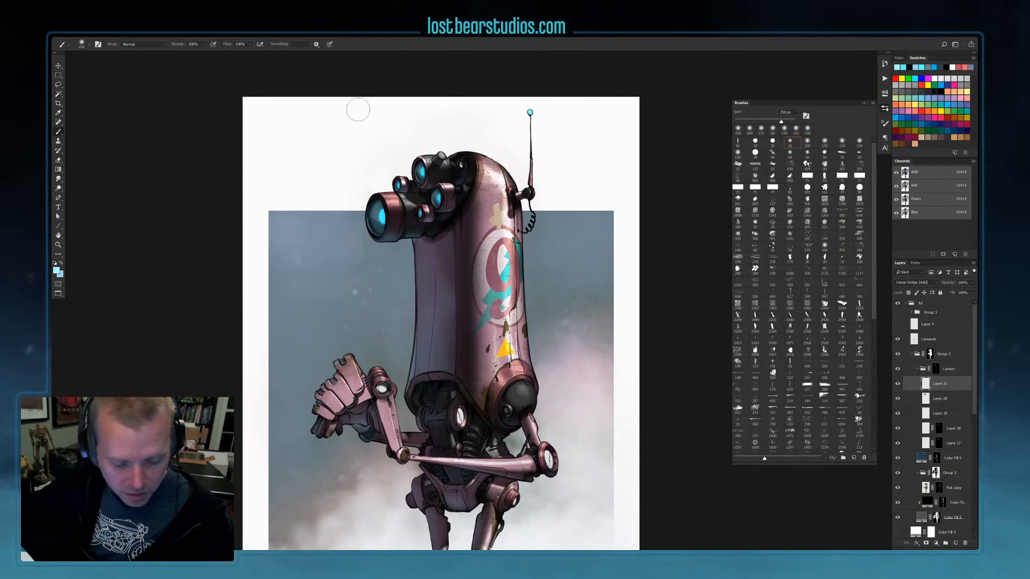
key(bracketleft)
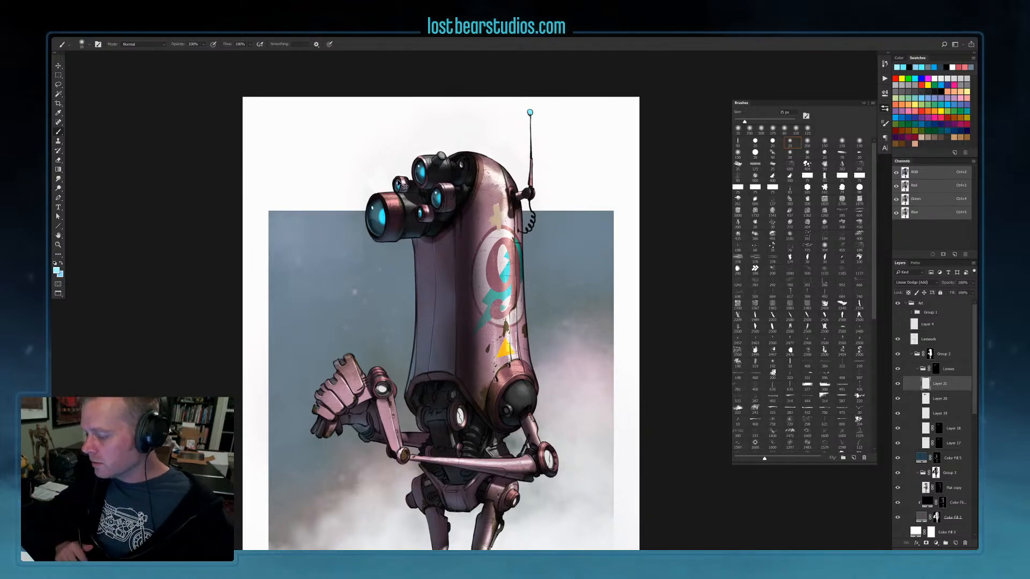
Add a new layer directly above the linework layer and set its blend mode to Linear Dodge (Add)
key(ctrl+minus)
key(ctrl+minus)
key(ctrl+plus)
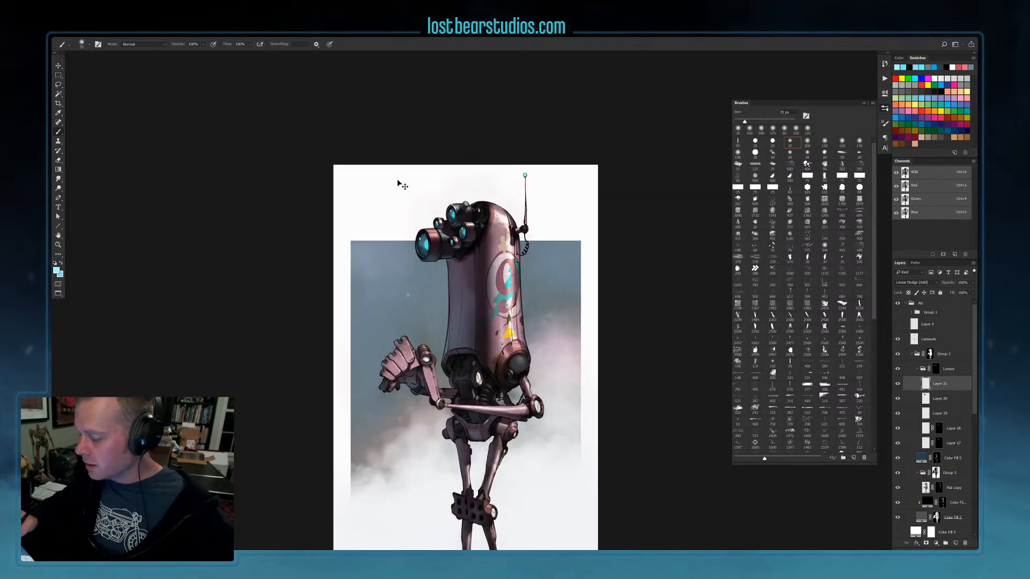
drag(627, 409, 613, 369)
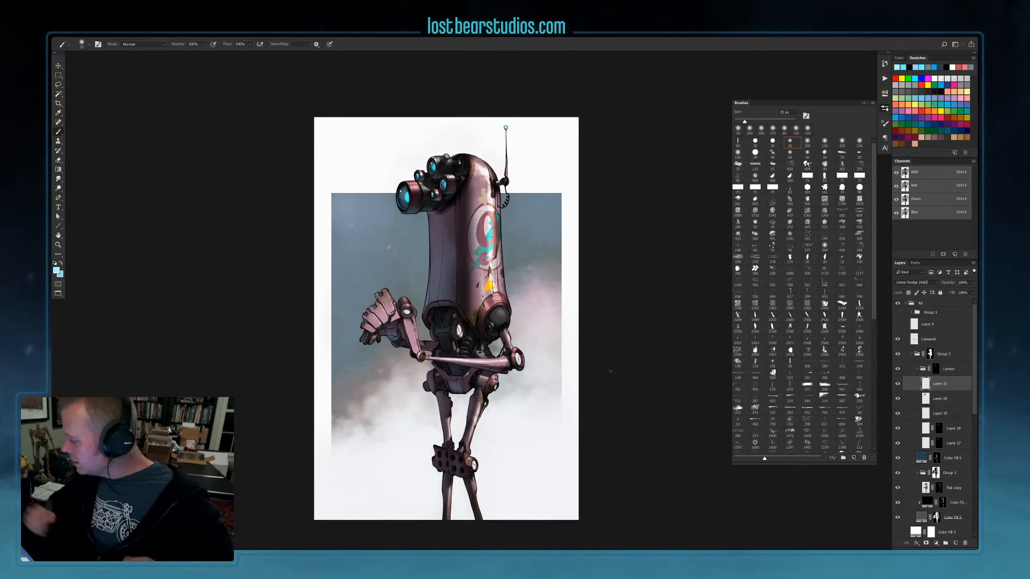
click(945, 355)
click(944, 341)
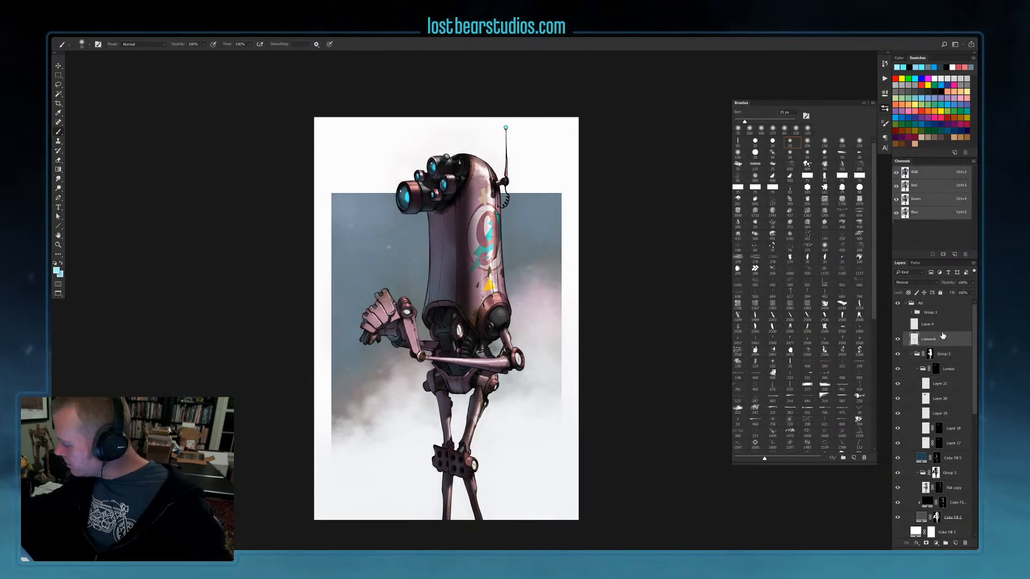
click(955, 544)
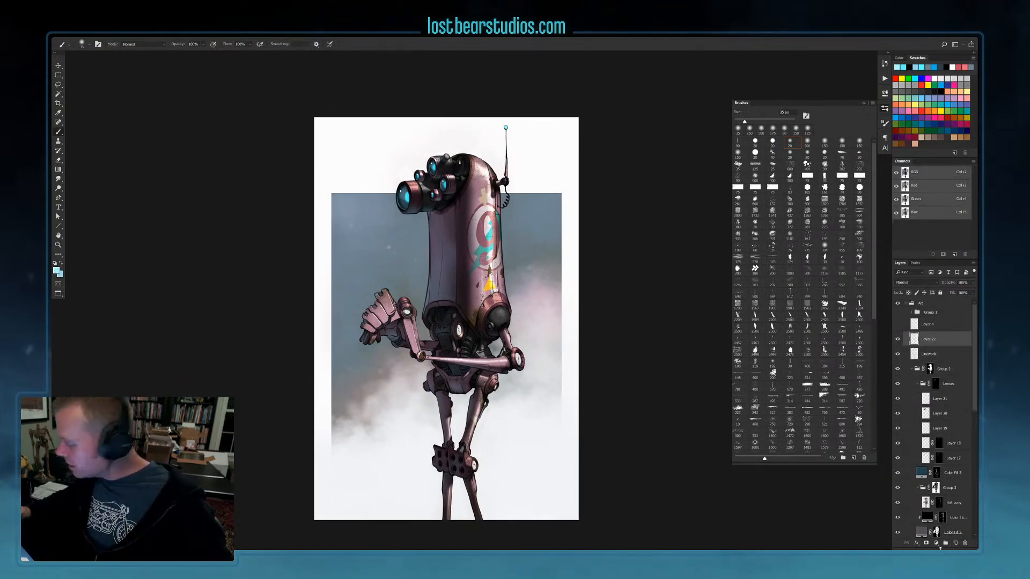
click(916, 282)
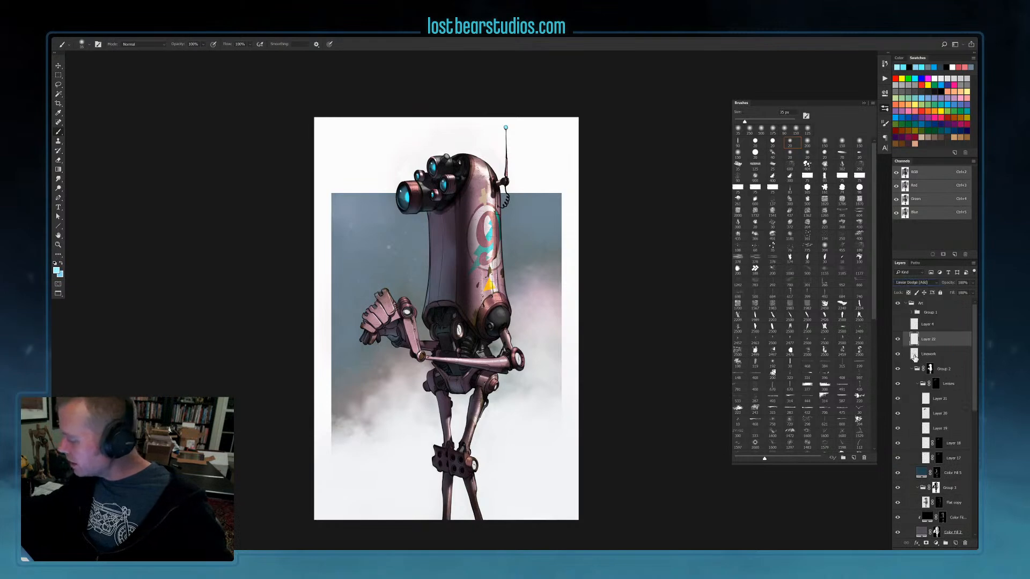
click(916, 355)
Sample the large lens's cyan and paint a soft glow over the large and upper lenses with a much larger, low-opacity brush
alt+click(406, 204)
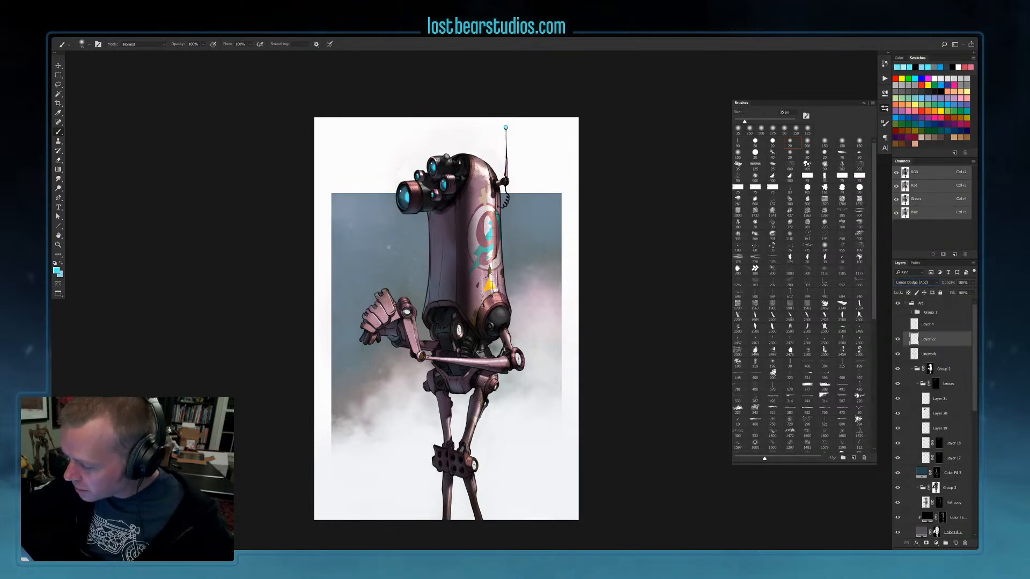
click(204, 45)
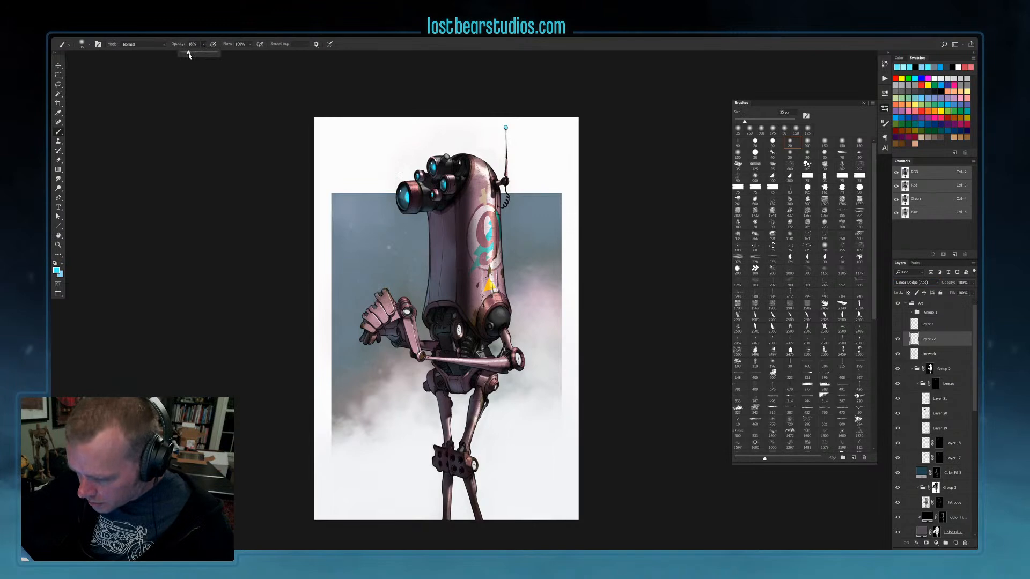
click(602, 208)
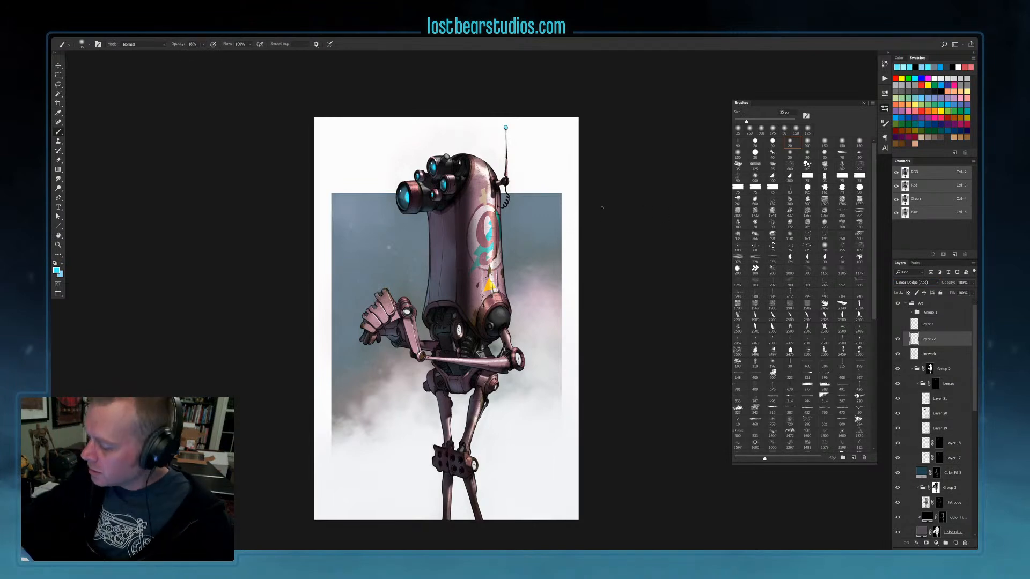
key(bracketright)
key(bracketright)
key(bracketright)
key(bracketright)
key(bracketright)
key(bracketright)
key(bracketright)
key(bracketright)
key(bracketright)
key(bracketright)
key(bracketright)
key(bracketright)
key(bracketright)
key(bracketright)
key(bracketright)
key(bracketright)
key(bracketright)
key(bracketright)
click(403, 196)
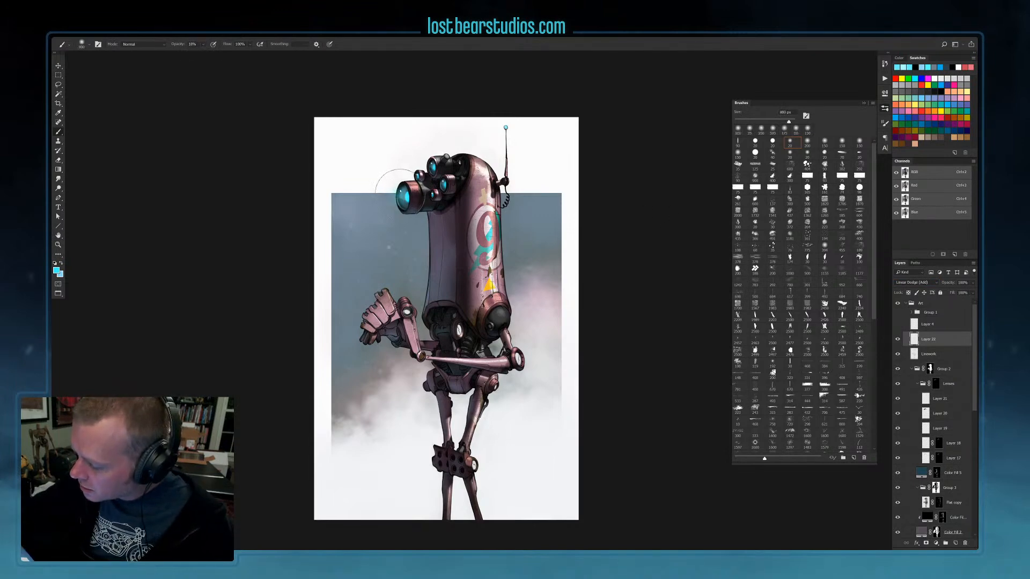
click(402, 198)
click(432, 166)
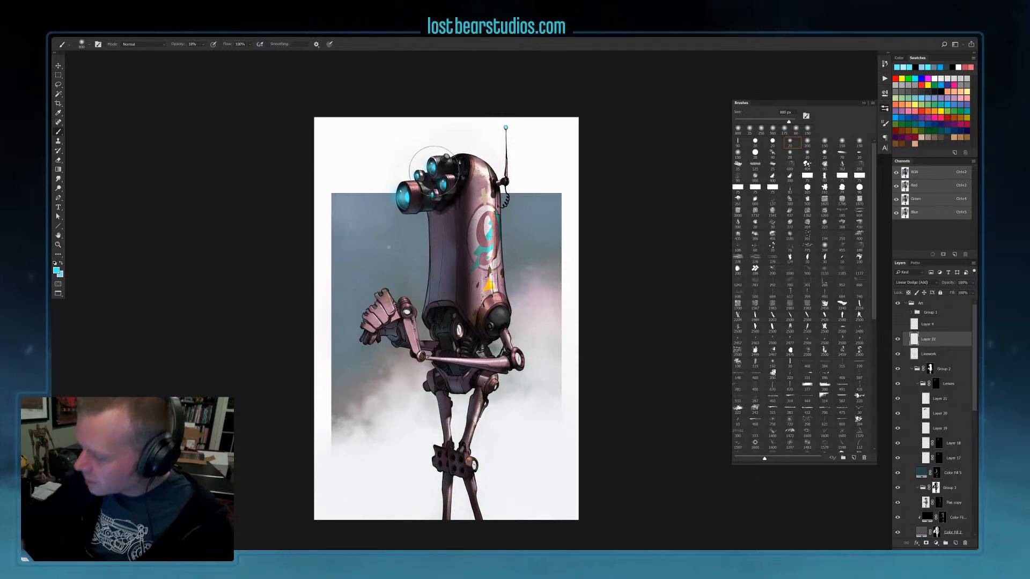
Paint the cyan glow around the antenna tip, adjusting the soft brush size
key(bracketleft)
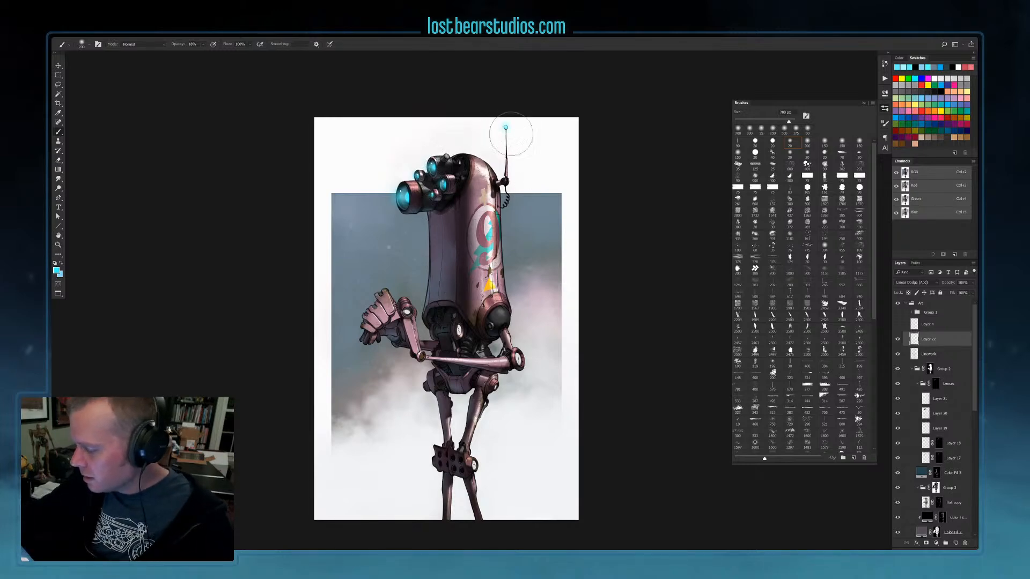
key(bracketright)
key(bracketright)
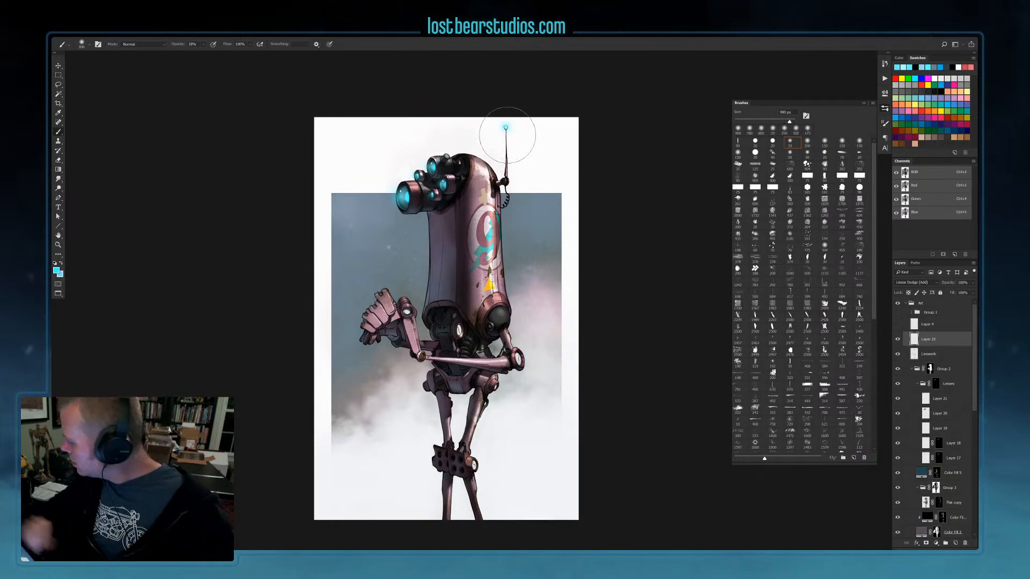
click(925, 303)
click(914, 282)
click(918, 290)
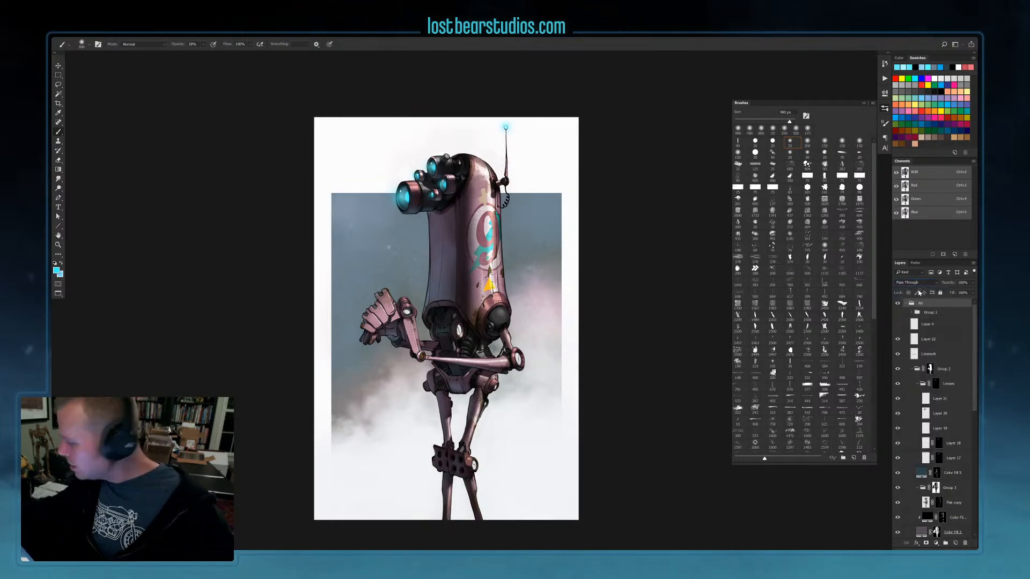
Return to the Linear Dodge (Add) glow layer and build up more cyan glow over the large lens and the lenses above it
click(932, 340)
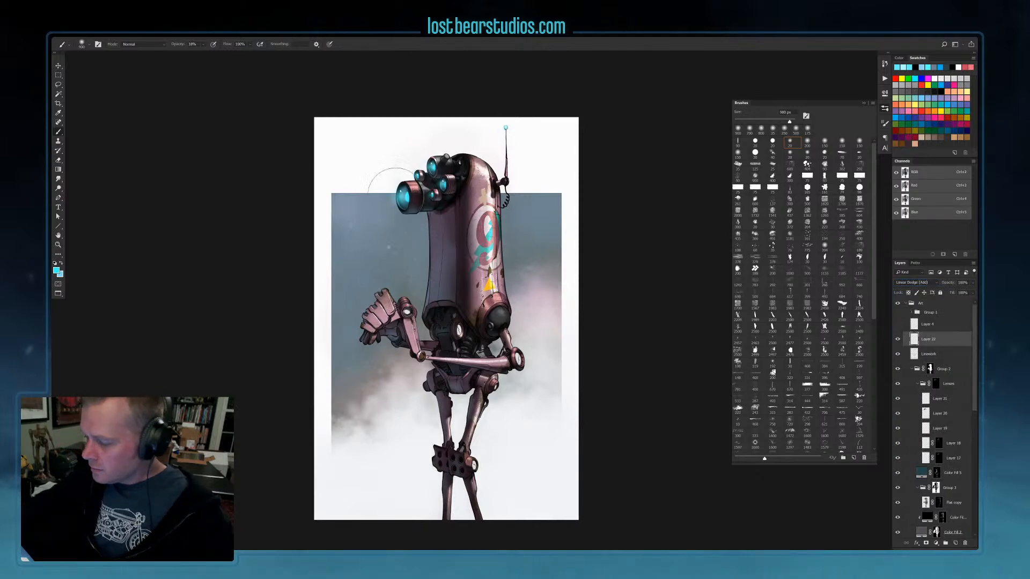
click(400, 194)
click(418, 175)
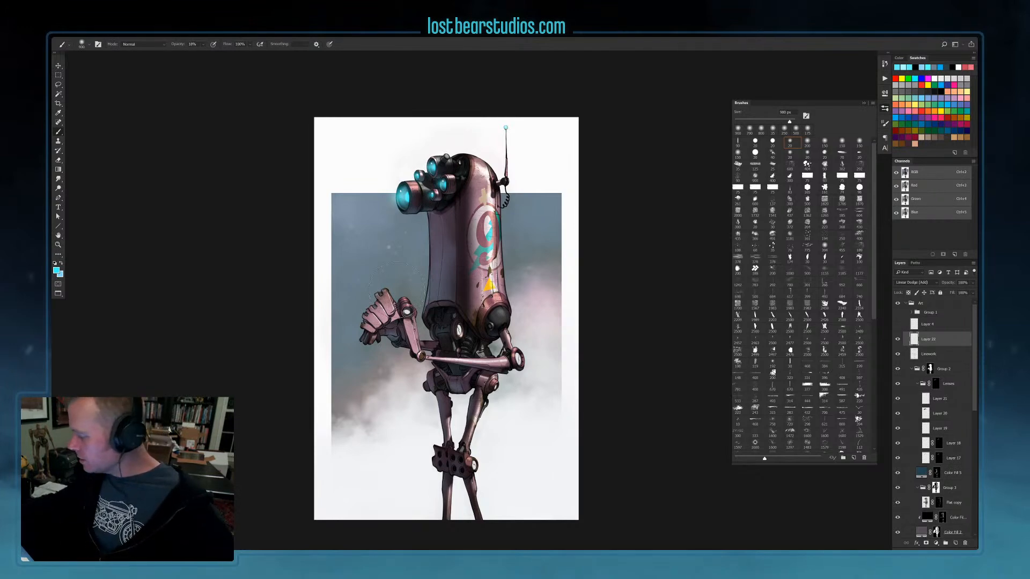
Clip a new layer to the linework and try painting a sampled blue along the front edge of the body at higher brush opacity
click(942, 355)
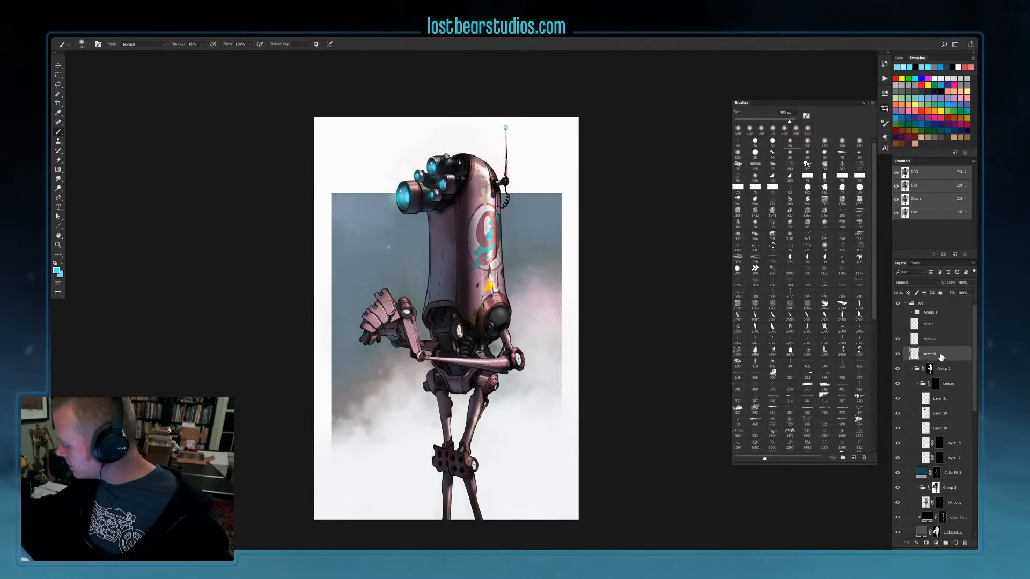
click(954, 544)
alt+click(916, 358)
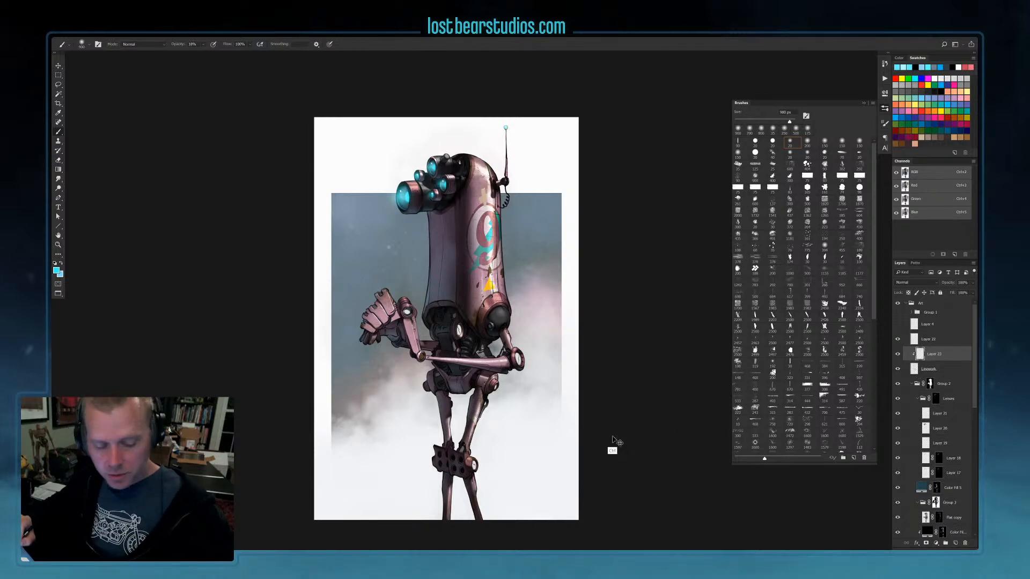
key(ctrl+plus)
mouse_move(584, 369)
mouse_down()
mouse_move(590, 301)
mouse_move(573, 298)
mouse_move(553, 355)
mouse_move(560, 380)
mouse_up()
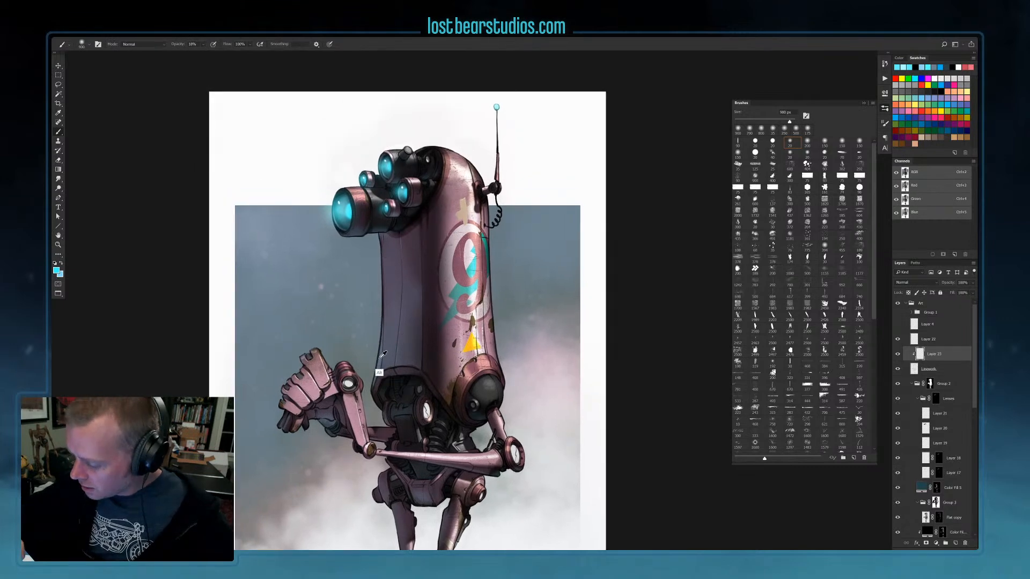
drag(204, 46, 213, 53)
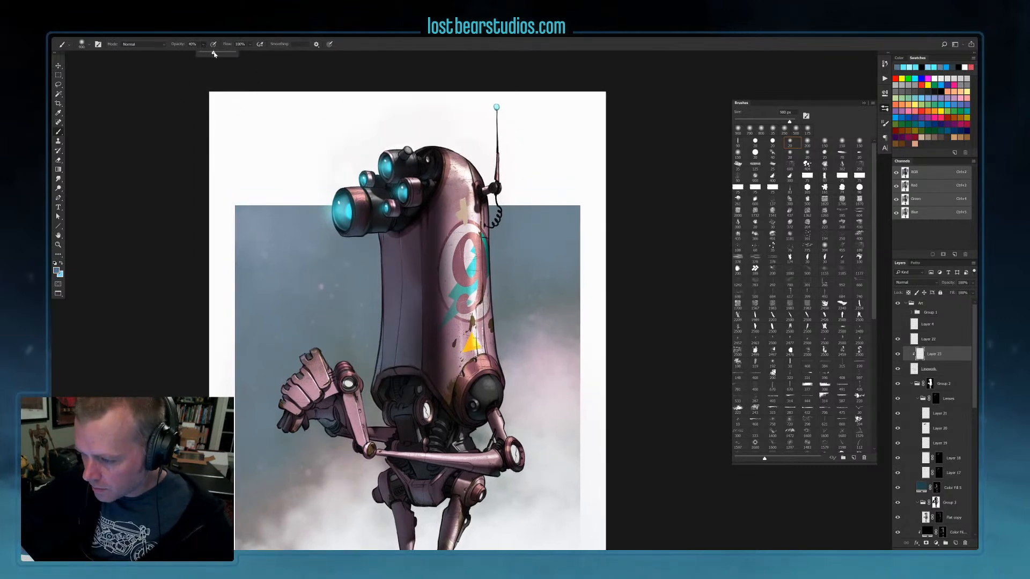
drag(384, 246, 383, 307)
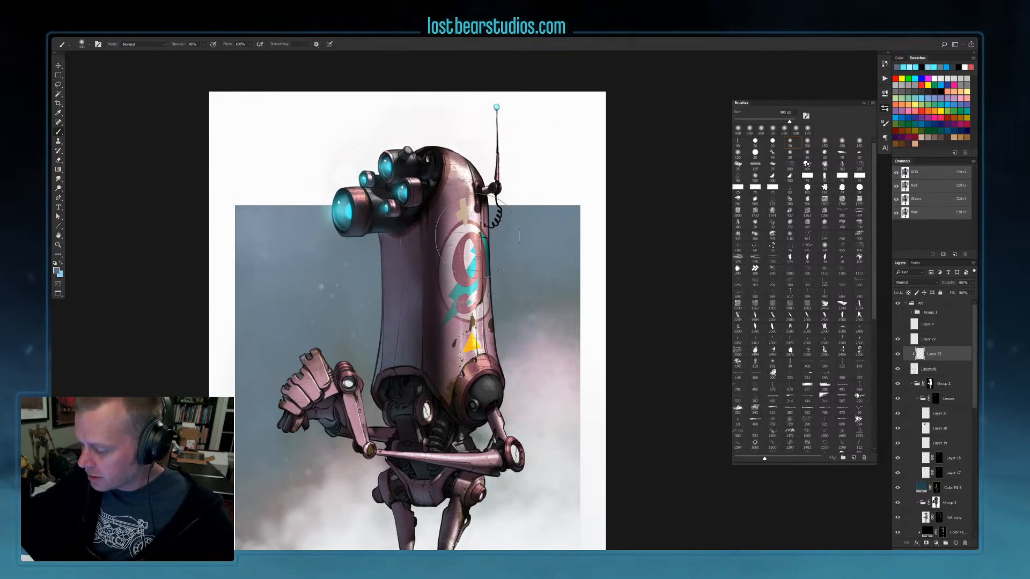
Undo the blue linework painting, the clipping, and the new layer
key(ctrl+alt+z)
key(ctrl+alt+z)
key(ctrl+alt+z)
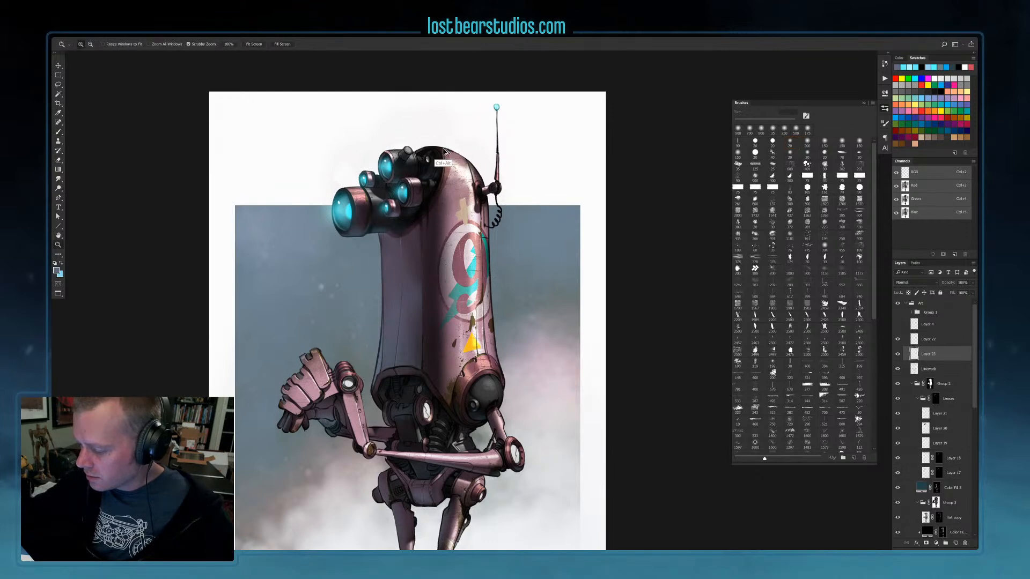
key(ctrl+alt+z)
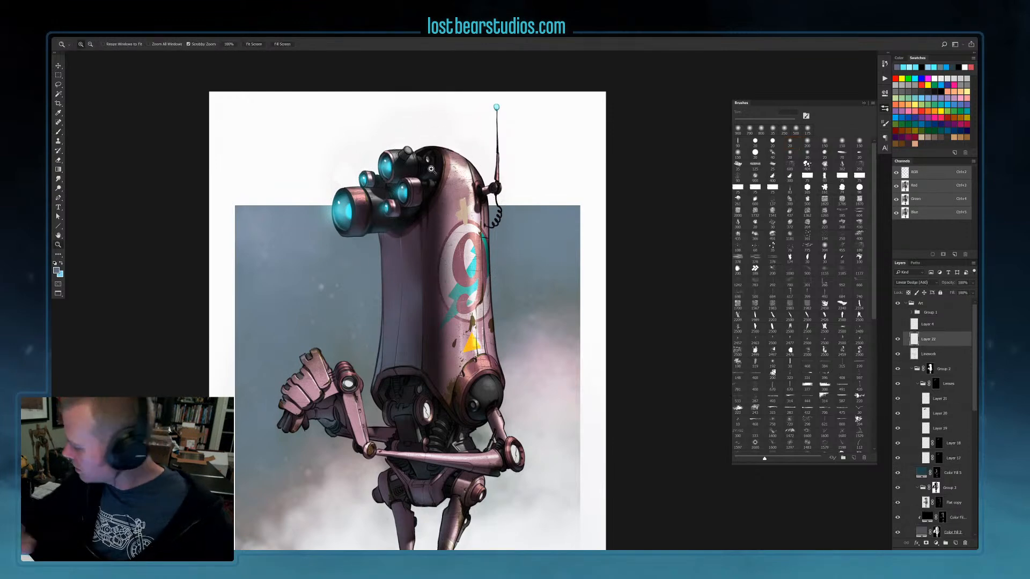
click(443, 151)
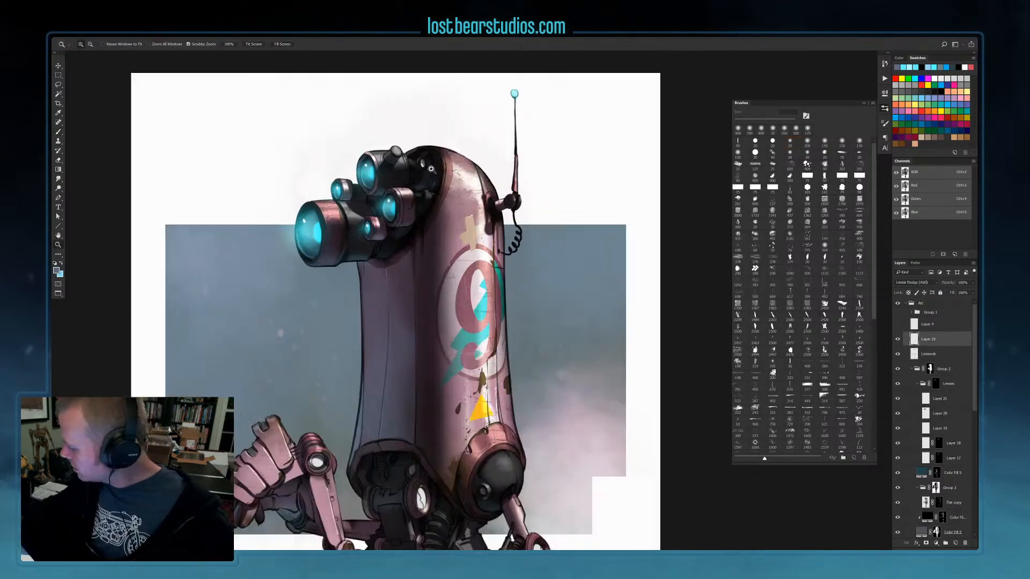
Try clipping the glow layer to the linework layer and undo the clipping
alt+click(921, 346)
key(ctrl+minus)
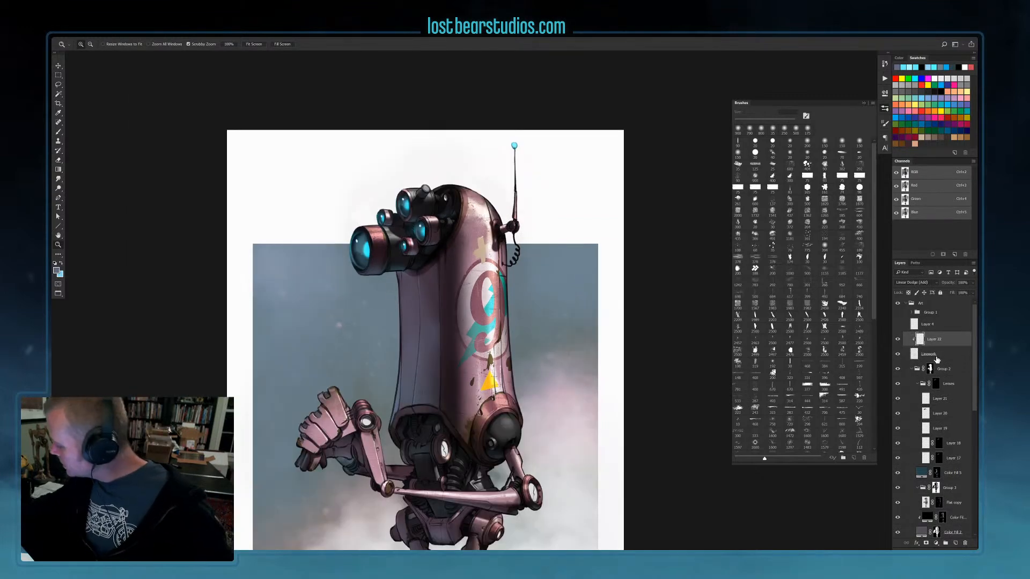
key(ctrl+z)
Create a new layer beneath the glow layer, clip it to the linework, and lower the brush opacity
ctrl+click(955, 543)
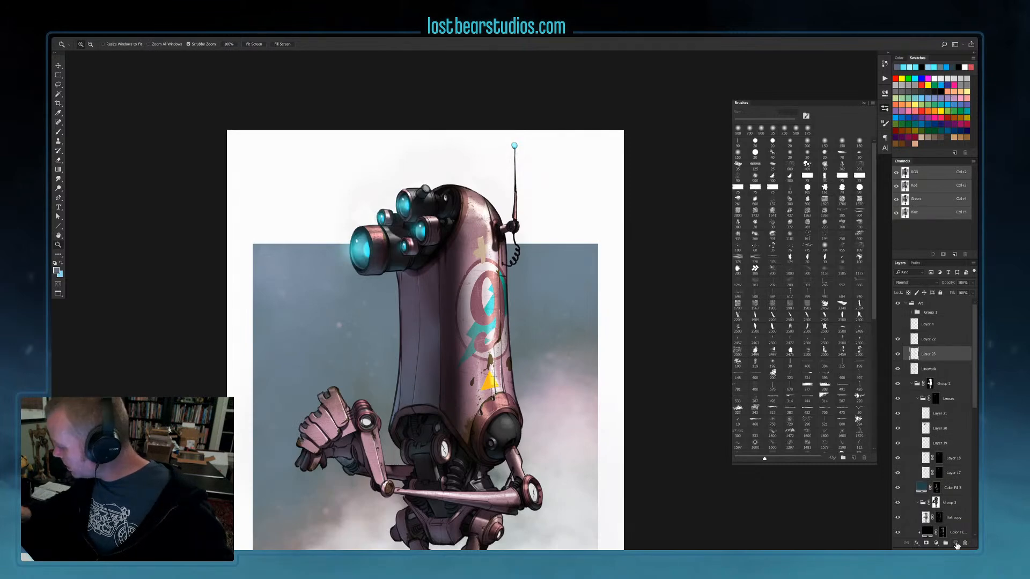
alt+click(916, 362)
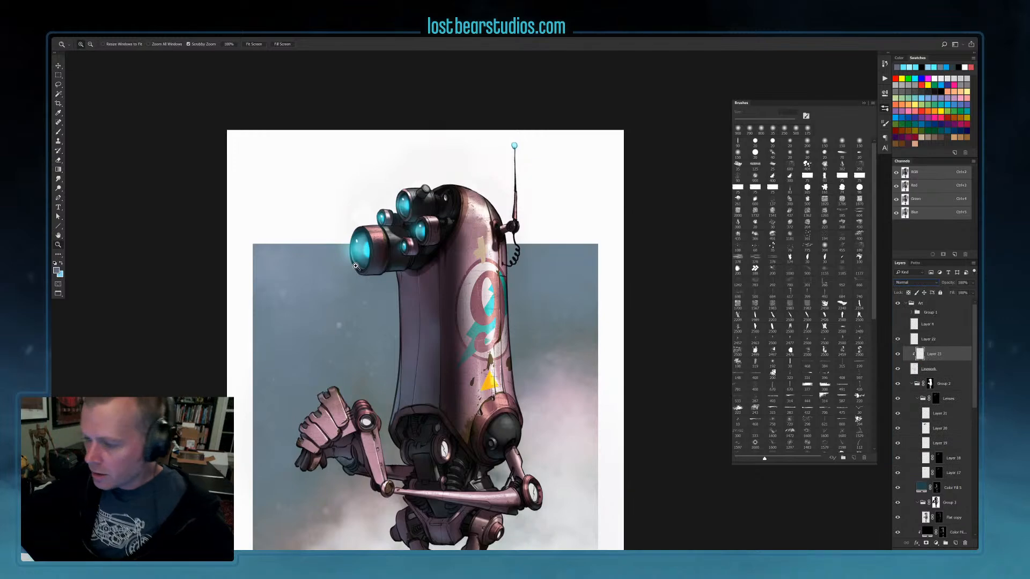
click(59, 132)
click(204, 44)
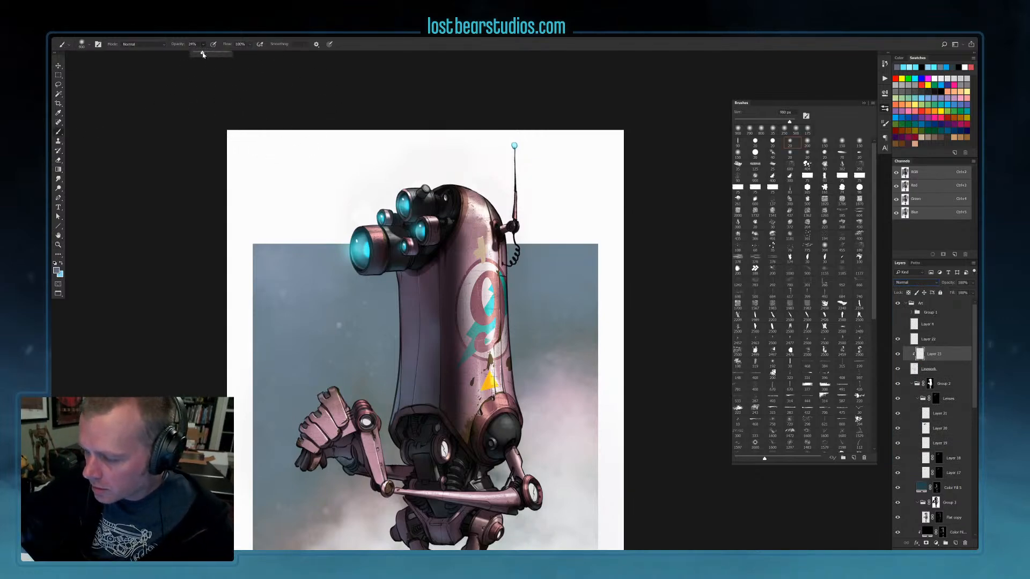
click(399, 405)
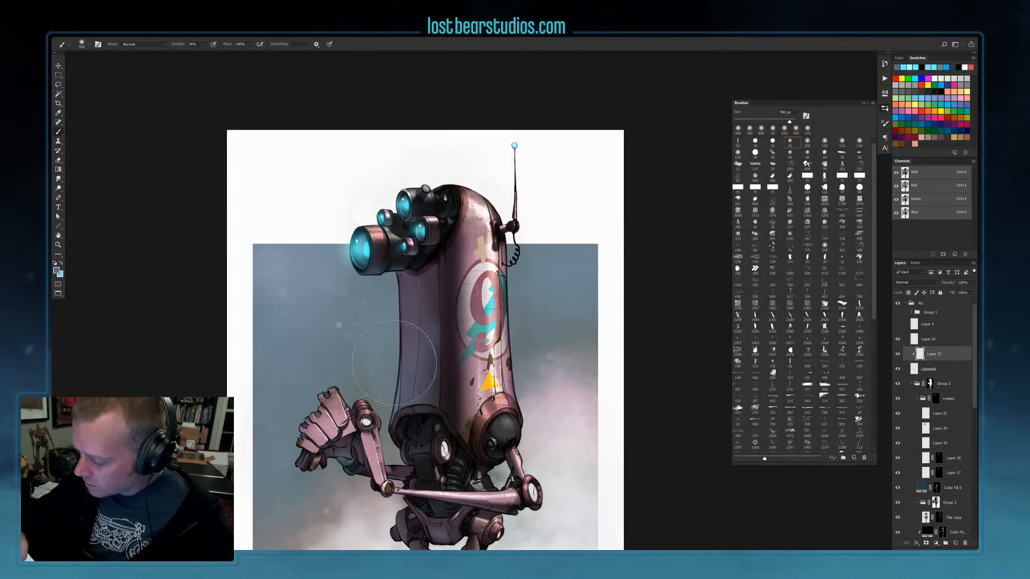
Paint the blue tint over the linework along the front edge of the robot's body
mouse_move(395, 381)
mouse_down()
mouse_move(396, 285)
mouse_move(396, 407)
mouse_move(396, 272)
mouse_move(368, 274)
mouse_move(399, 273)
mouse_move(381, 276)
mouse_up()
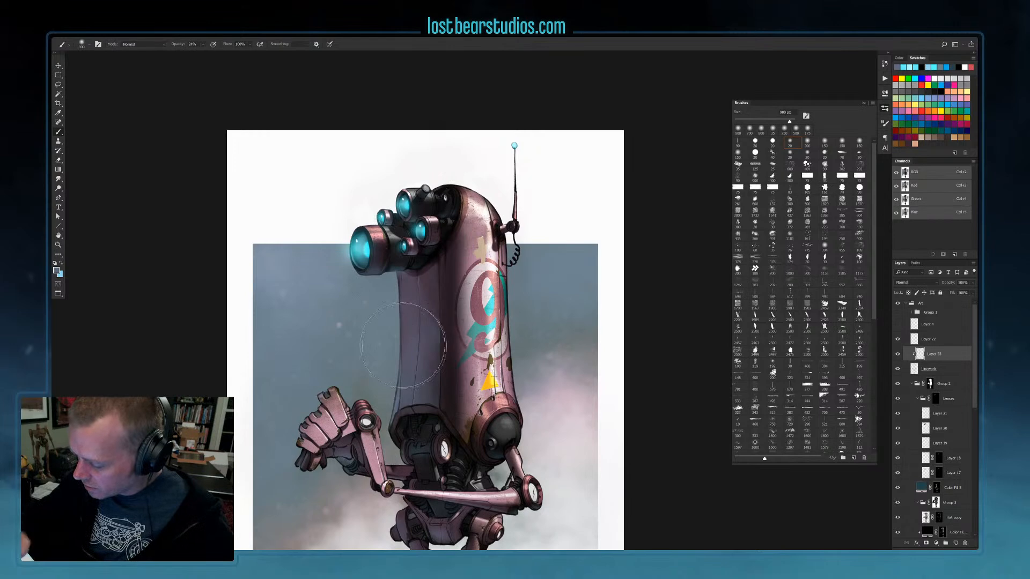
drag(389, 396, 402, 308)
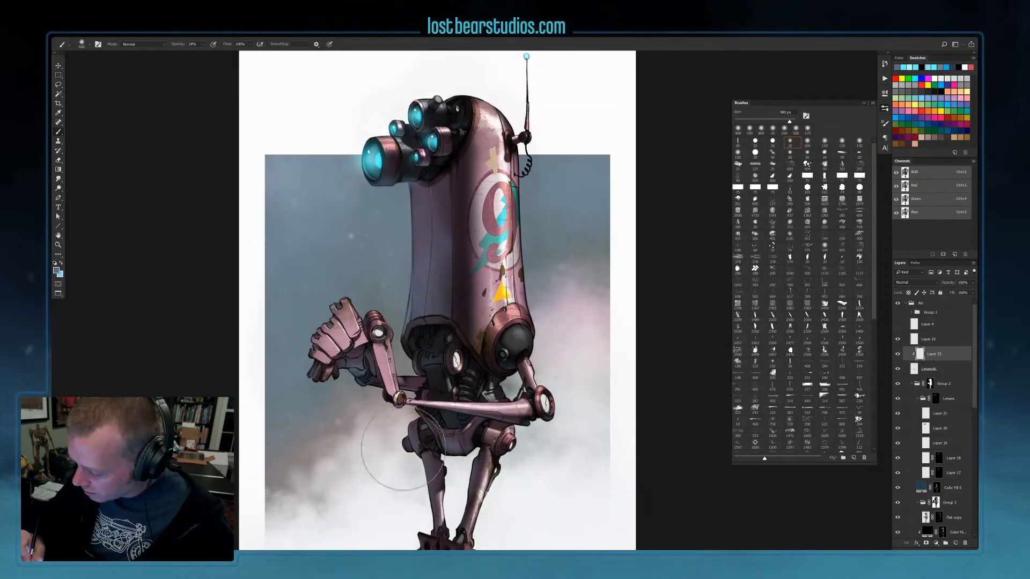
drag(498, 435, 491, 343)
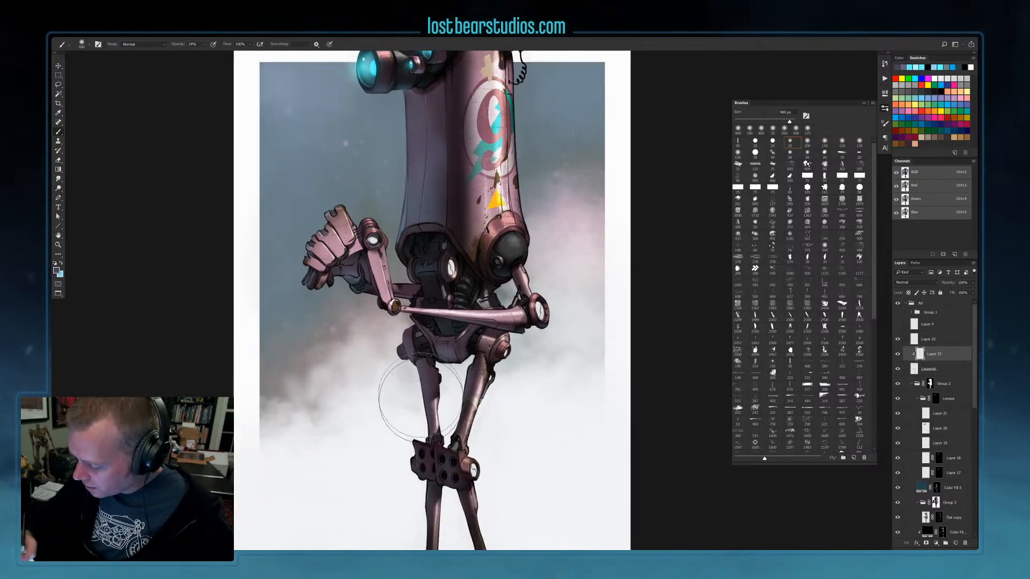
drag(419, 502, 416, 422)
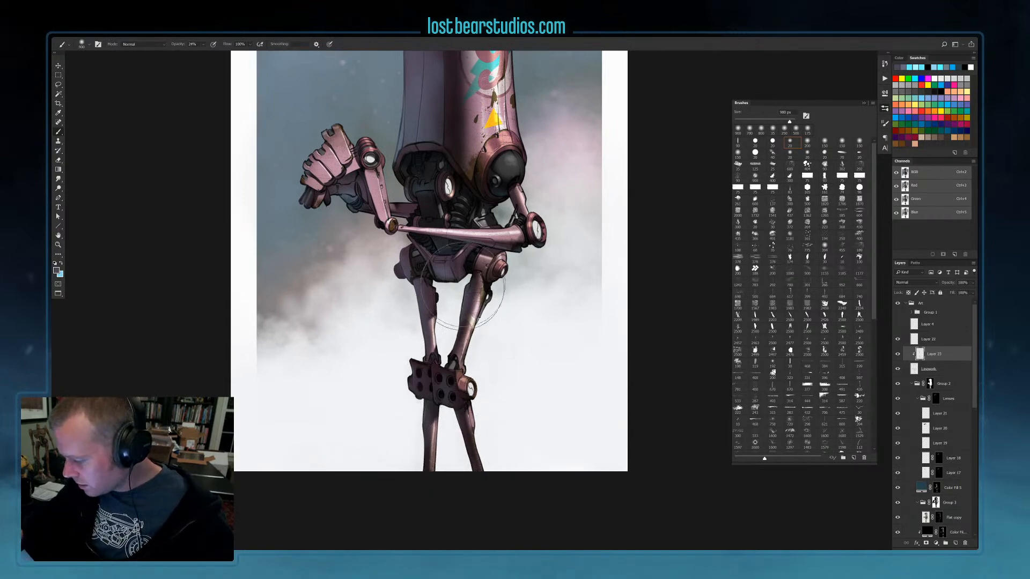
Sample body colours near the back edge of the torso and tint the linework there, including beside the number emblem
drag(479, 269, 464, 355)
drag(546, 272, 536, 386)
alt+click(488, 324)
click(493, 318)
alt+click(488, 327)
click(495, 322)
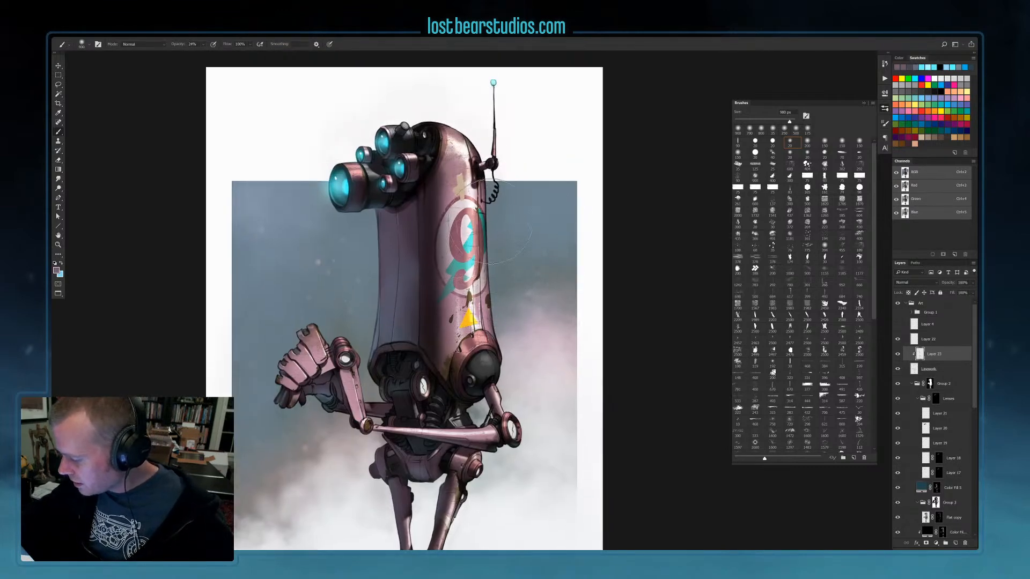
alt+click(488, 237)
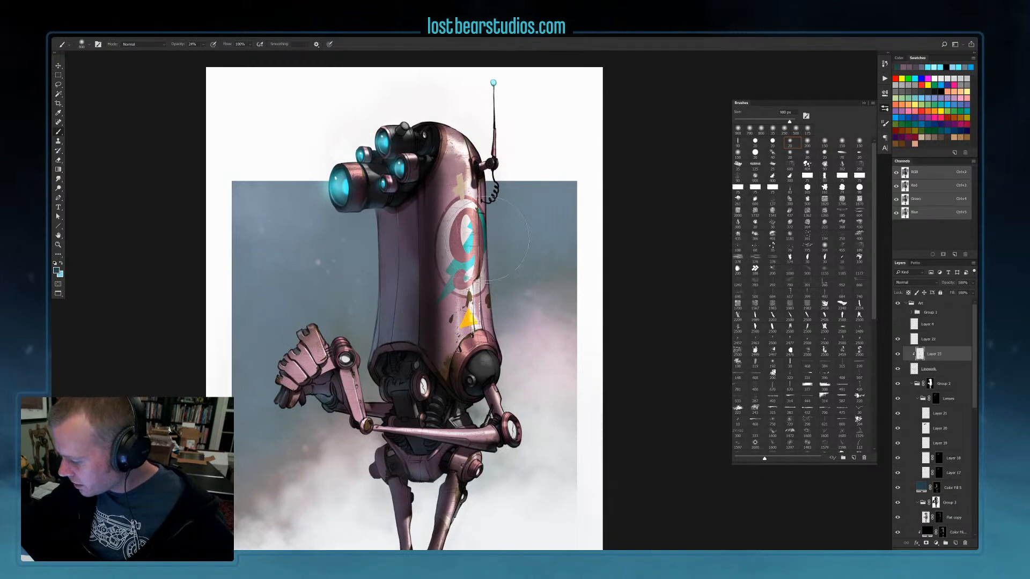
drag(514, 196, 499, 277)
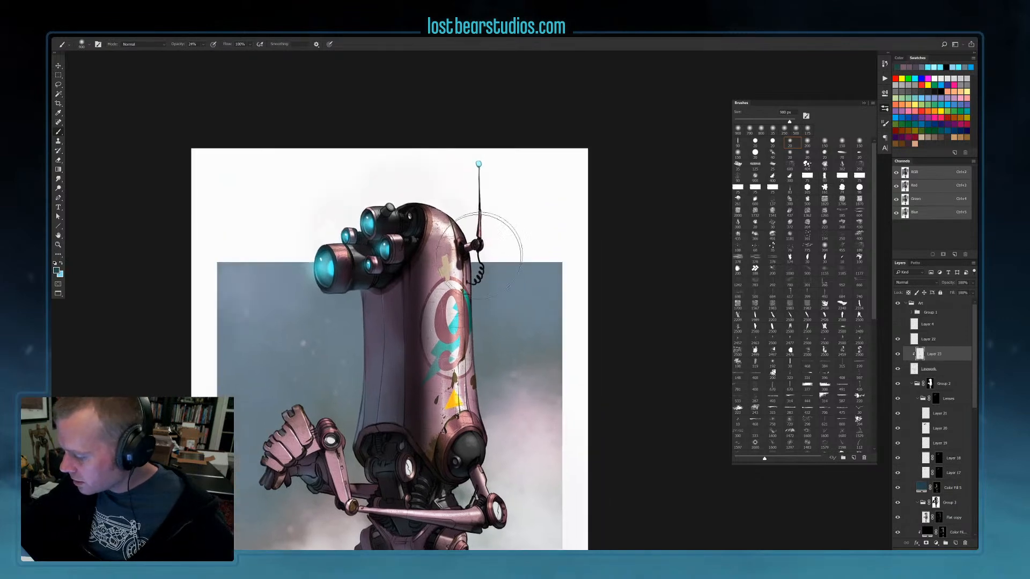
Tint the linework of the antenna, its base and its tip with colours sampled from the same spots
alt+click(472, 283)
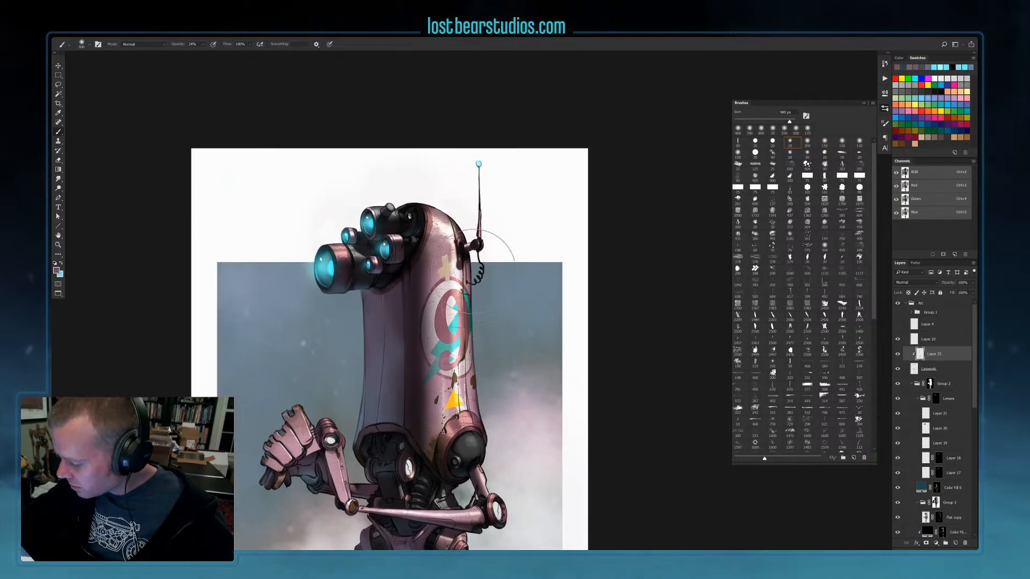
alt+click(479, 243)
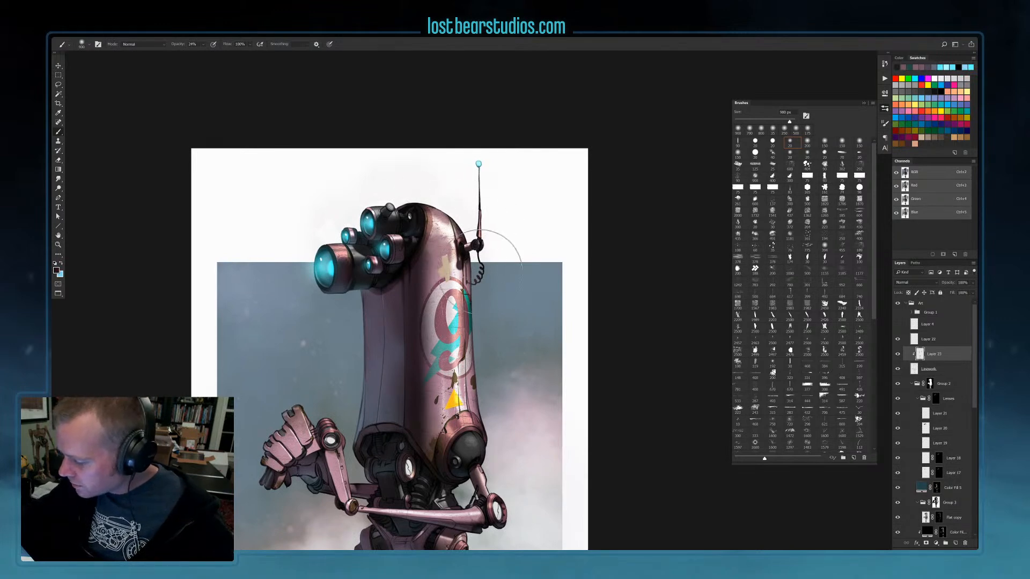
alt+click(479, 164)
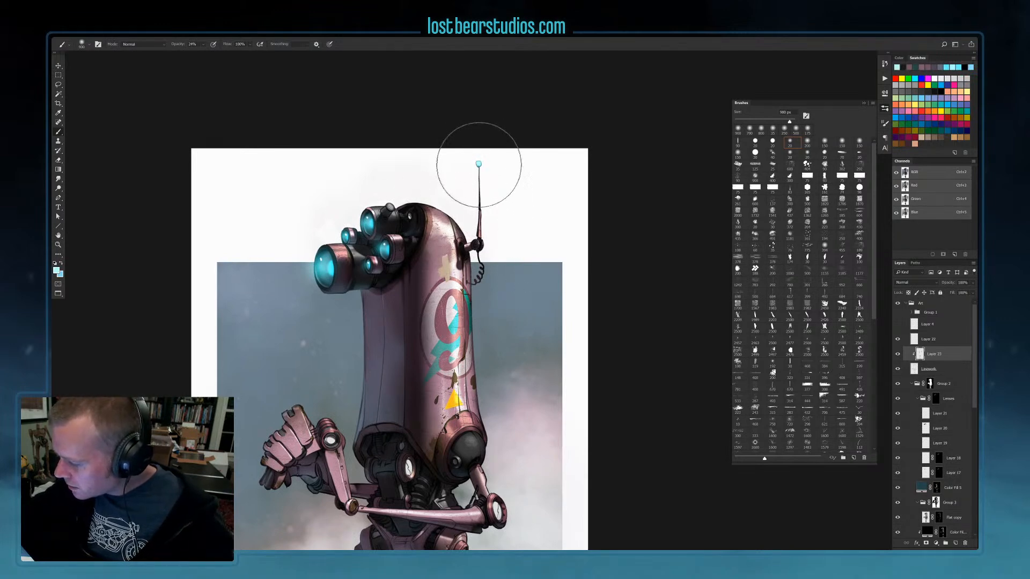
alt+click(481, 235)
Tint the linework on top of the head and around the upper scopes with locally sampled colours
alt+click(450, 231)
alt+click(446, 219)
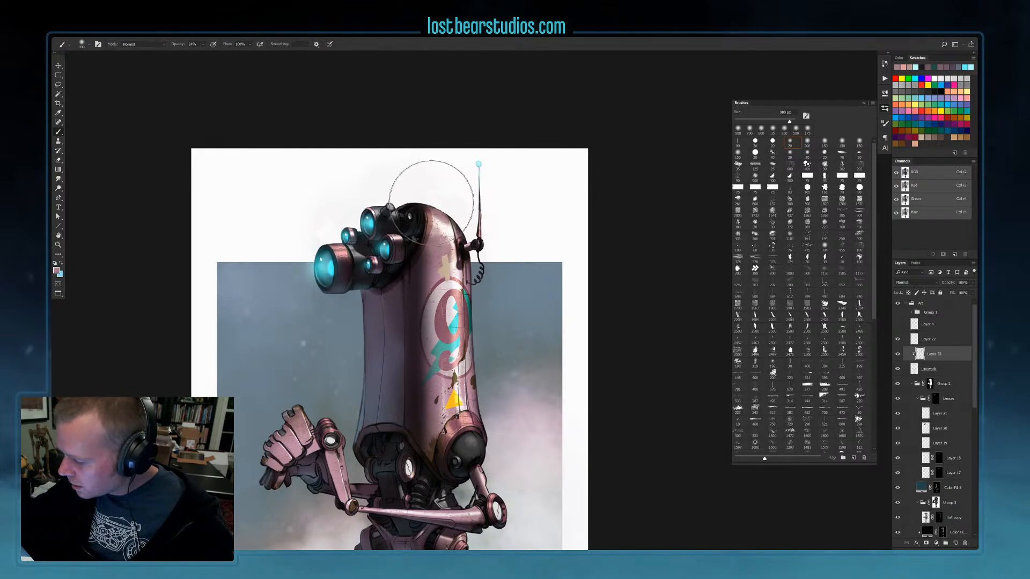
alt+click(390, 206)
drag(390, 202, 394, 179)
Sample dark tones around the lower front of the torso and its inner mechanics and tint the linework there
drag(510, 303, 536, 224)
key(ctrl+minus)
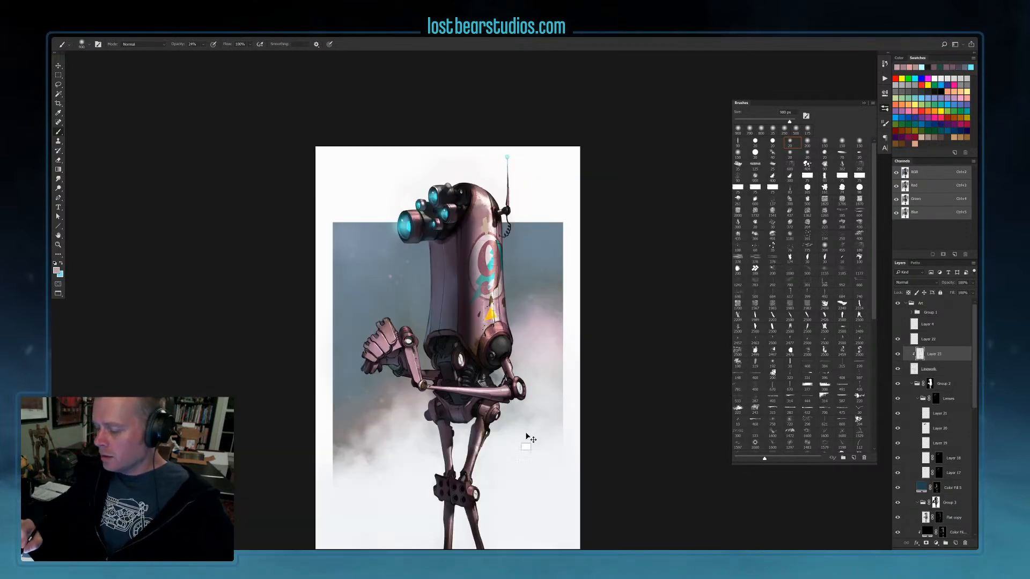
alt+click(445, 317)
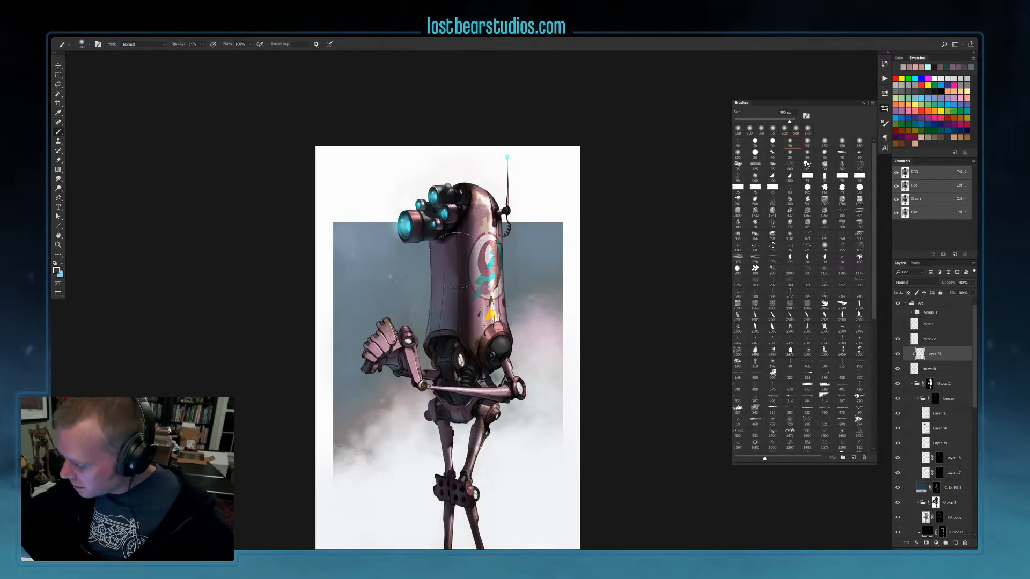
alt+click(448, 368)
alt+click(451, 359)
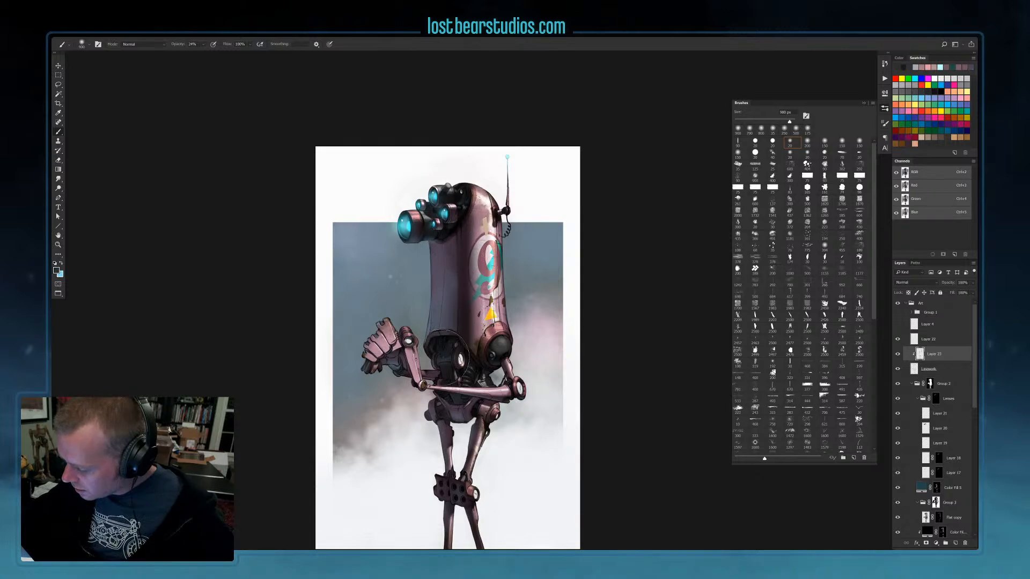
alt+click(450, 343)
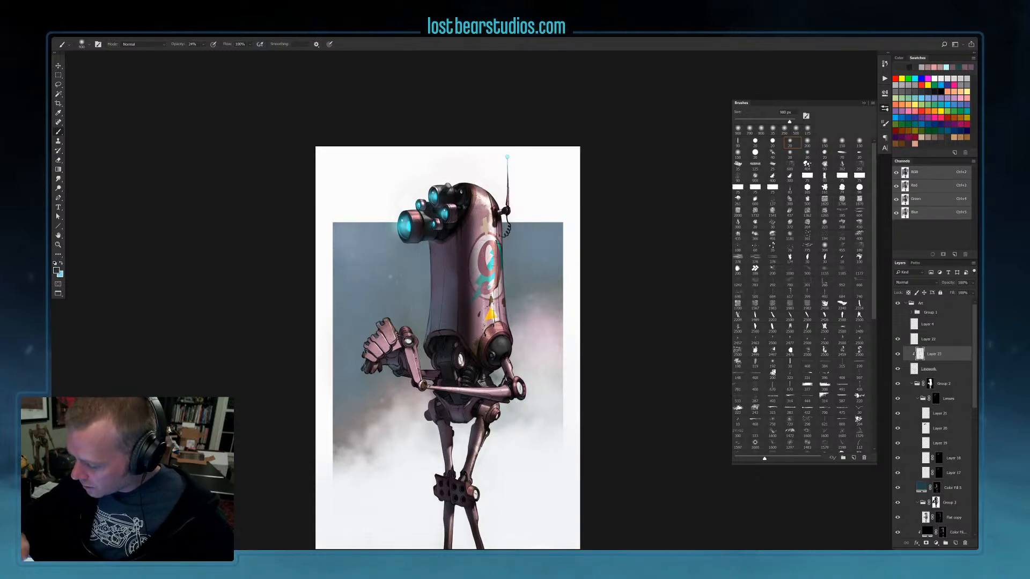
Tint the linework of the raised hand and forearm with colours sampled from them
alt+click(401, 367)
alt+click(402, 366)
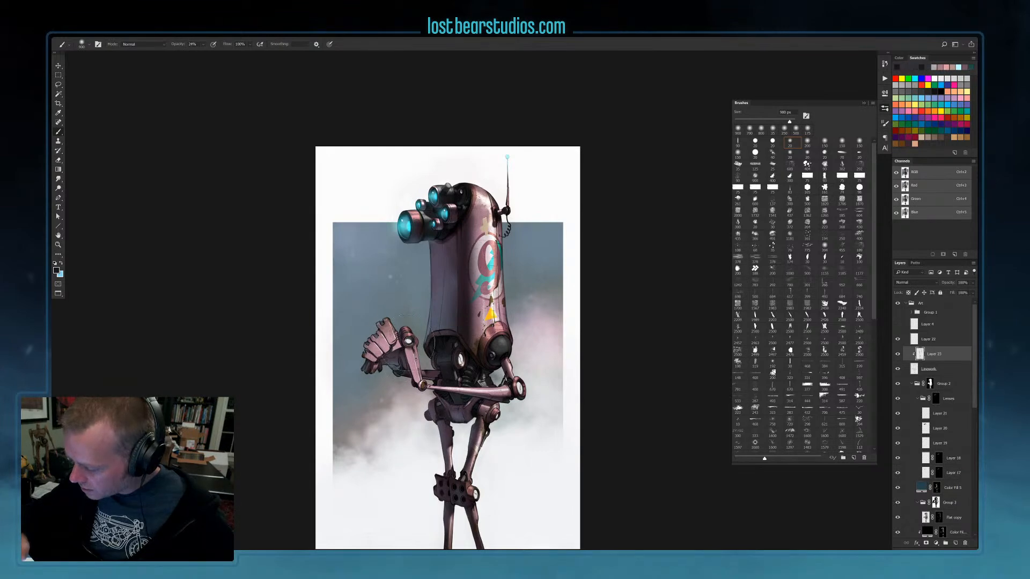
alt+click(410, 333)
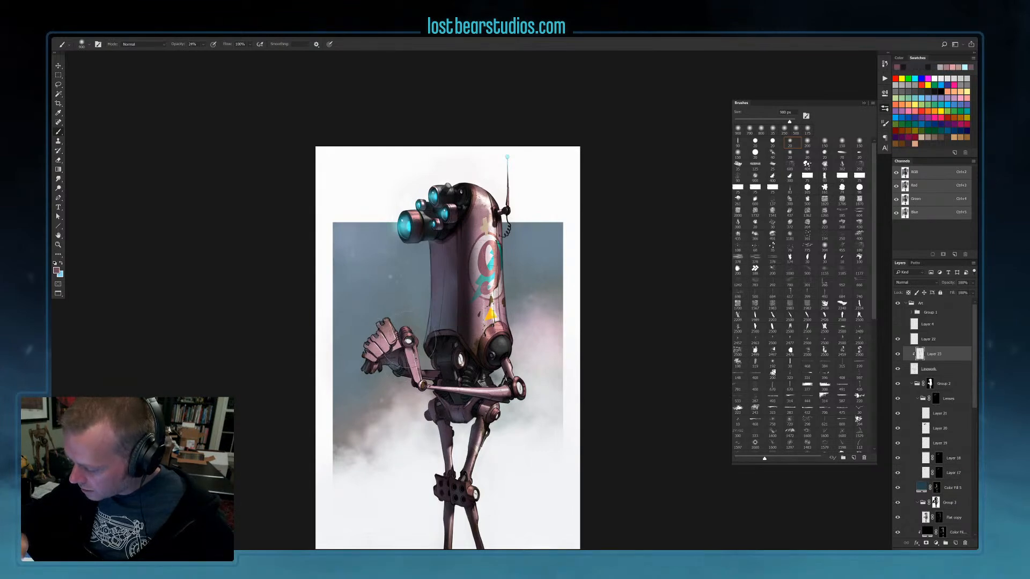
mouse_move(638, 395)
mouse_down()
mouse_move(625, 340)
mouse_move(629, 357)
mouse_up()
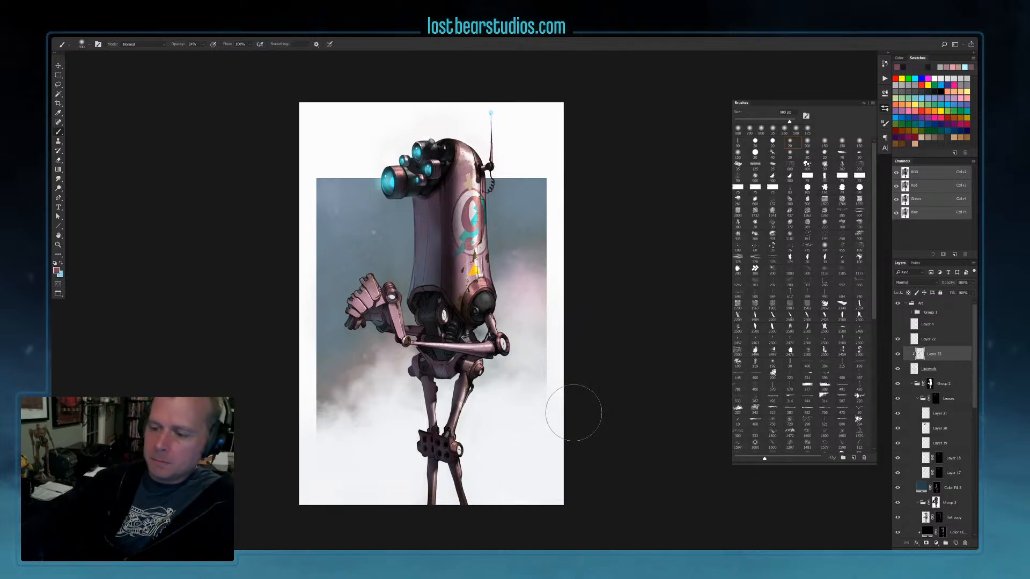
click(72, 33)
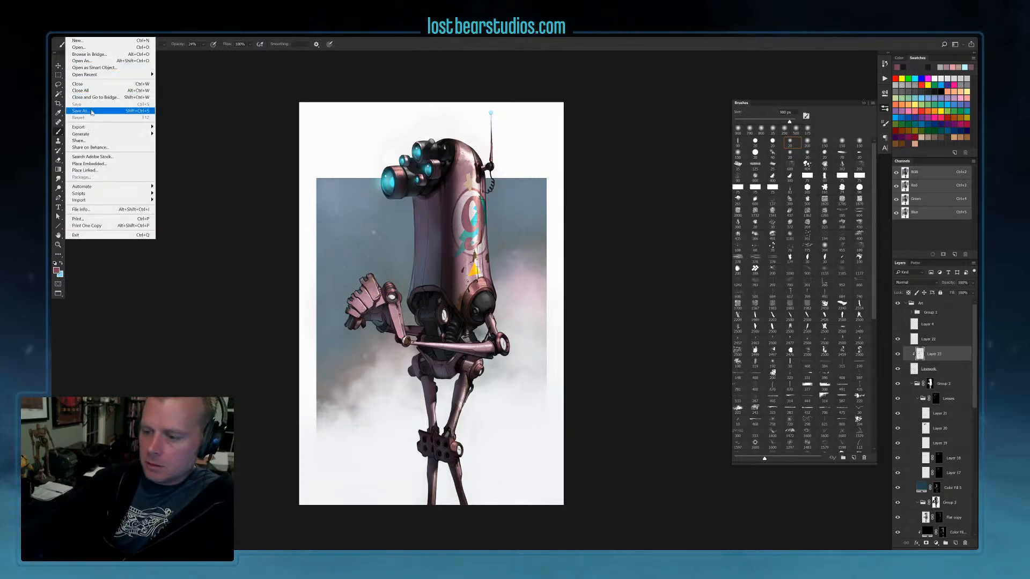
click(171, 80)
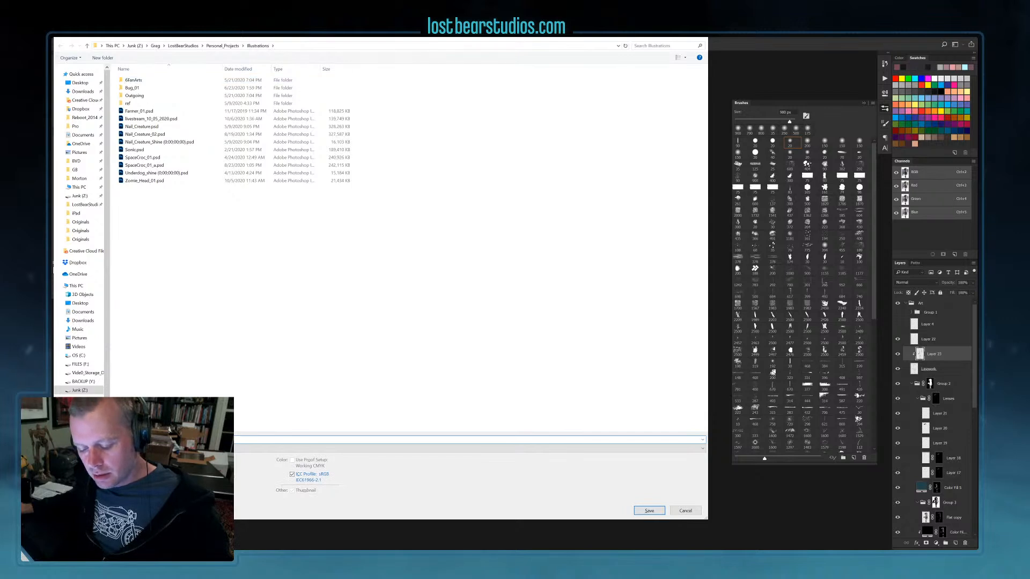
key(Escape)
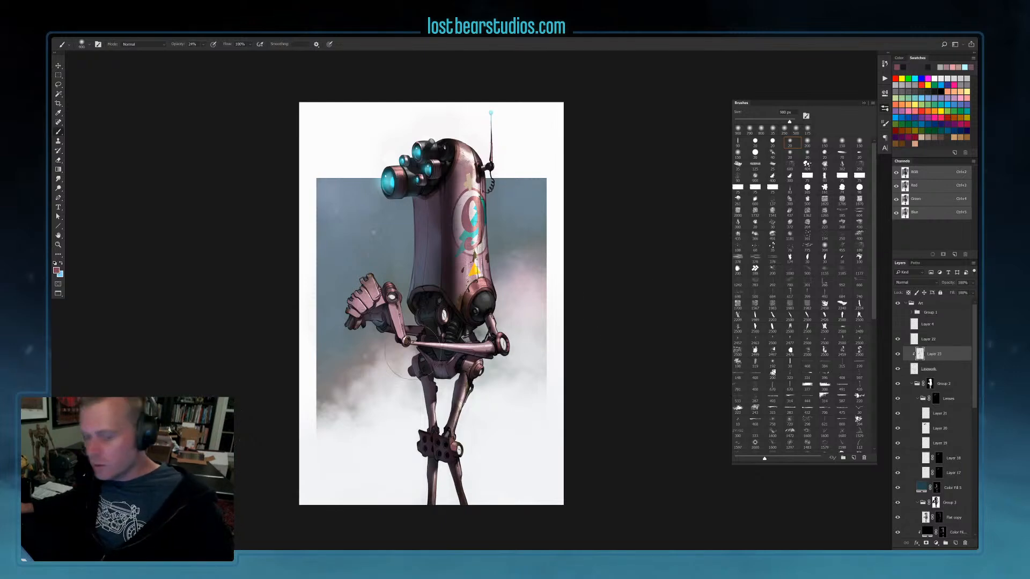
Collapse the lens group and Group 2 in the layer stack, and hide Group 2 to show the flat colours
scroll(958, 401, down, 1)
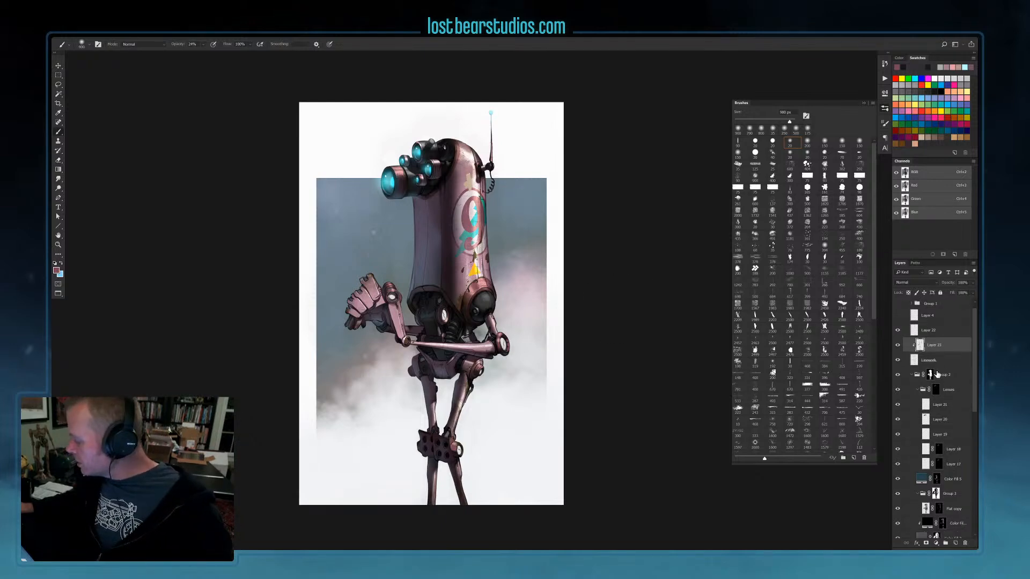
scroll(931, 371, up, 1)
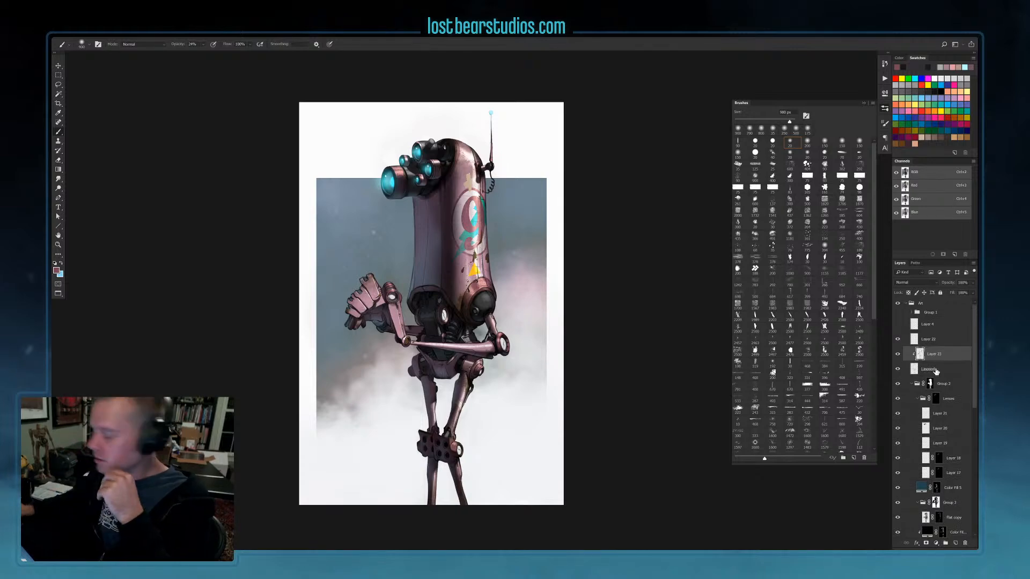
click(905, 306)
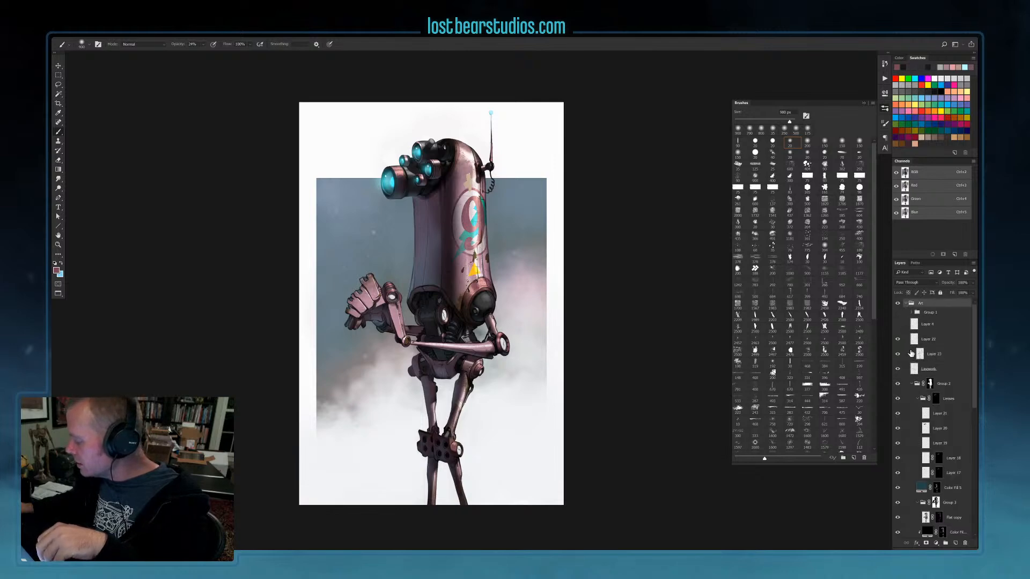
scroll(938, 346, down, 1)
scroll(940, 346, down, 5)
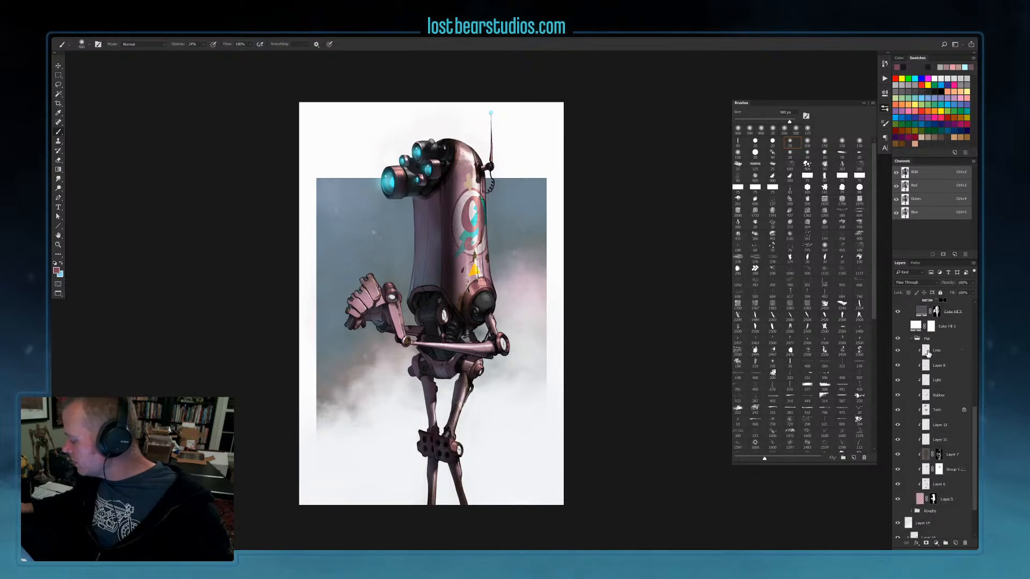
scroll(920, 347, up, 2)
scroll(916, 363, up, 2)
click(919, 354)
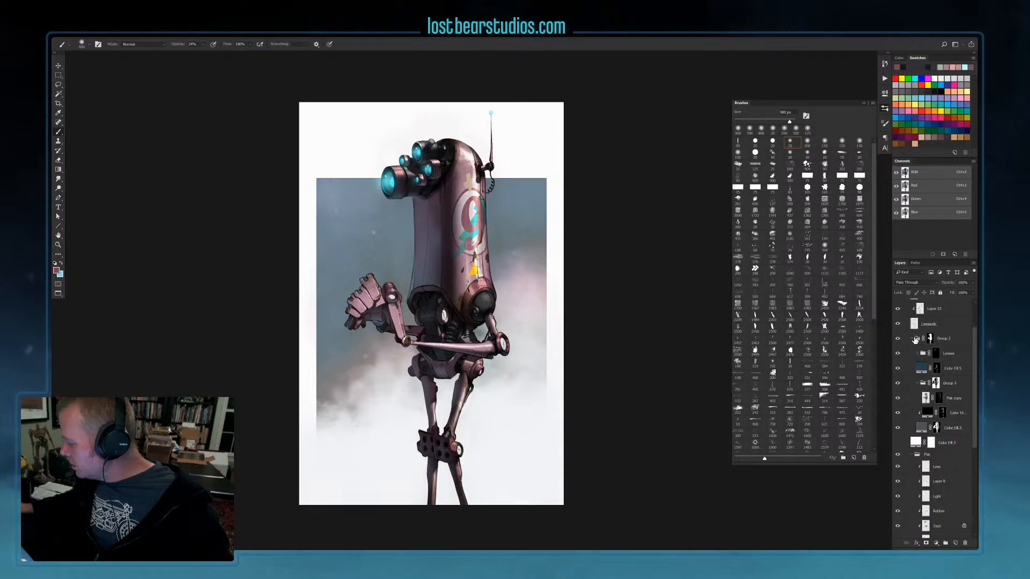
click(912, 338)
click(899, 339)
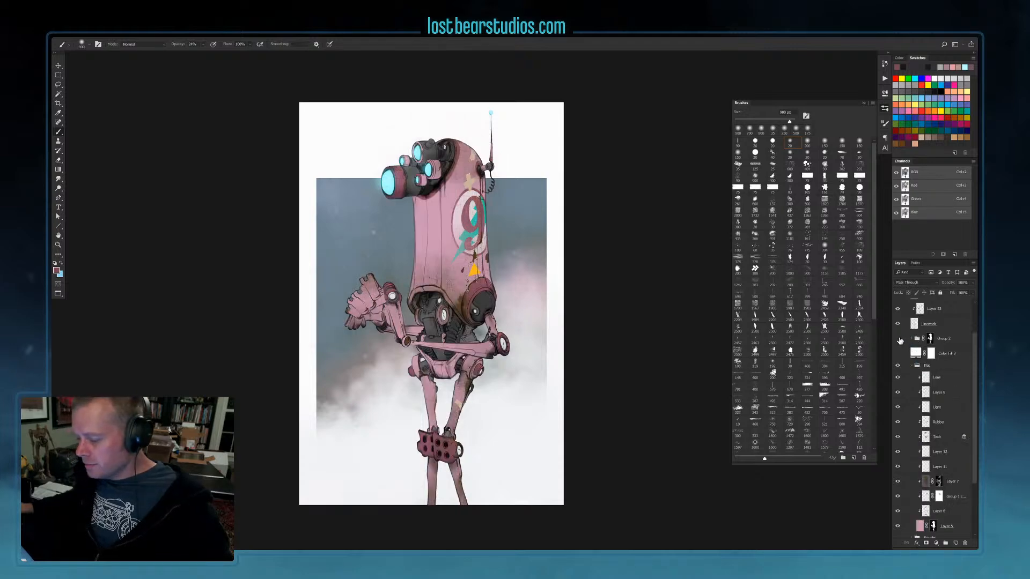
Shift the hue of the pink base colour layer to mint green with Hue/Saturation
scroll(933, 482, down, 3)
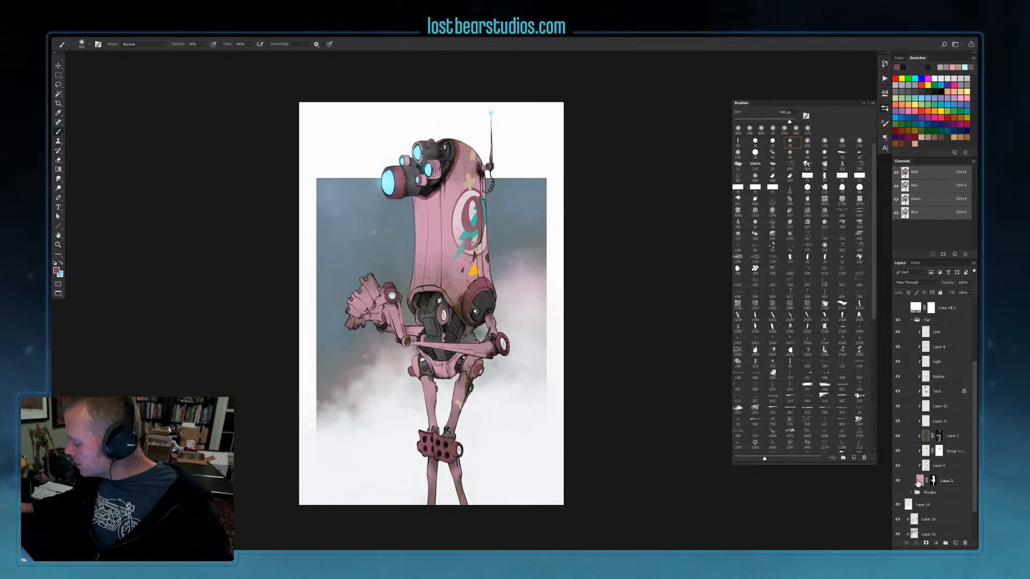
click(919, 482)
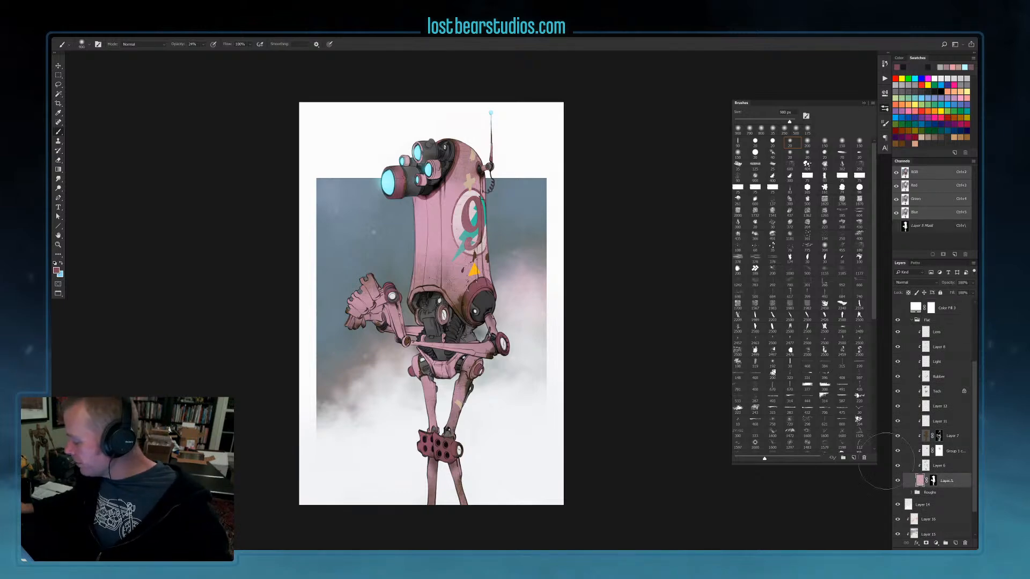
key(ctrl+u)
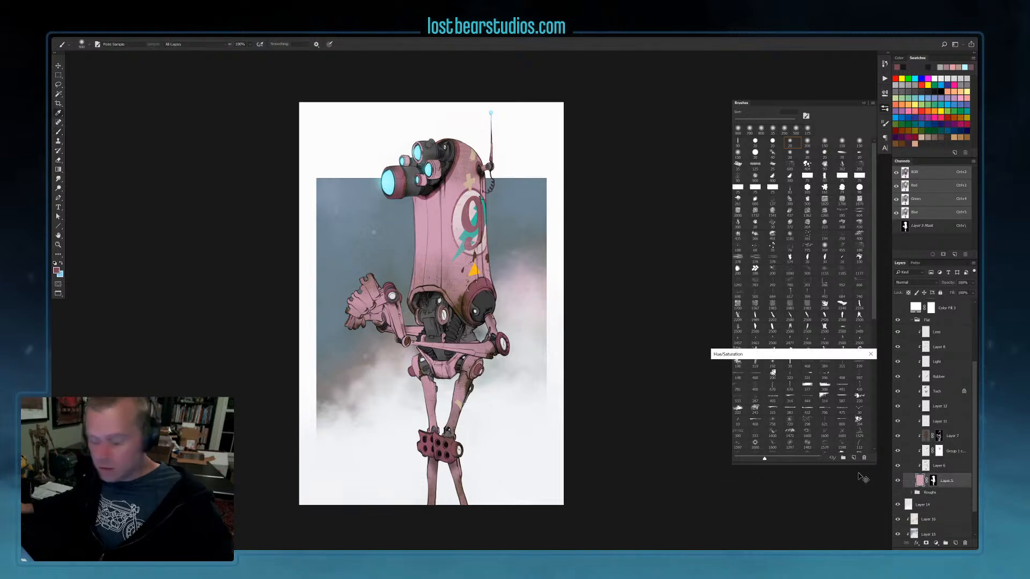
drag(771, 406, 743, 405)
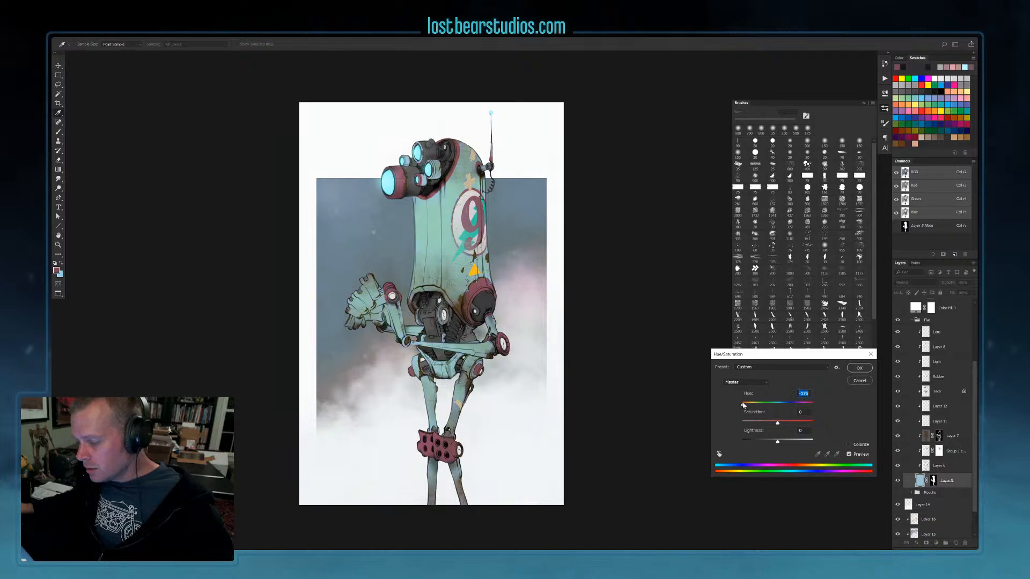
click(859, 368)
Shift the hue of the accent colour layer above the base to rusty red with Hue/Saturation, and collapse the flat colours group
click(936, 466)
key(ctrl+u)
drag(777, 404, 740, 403)
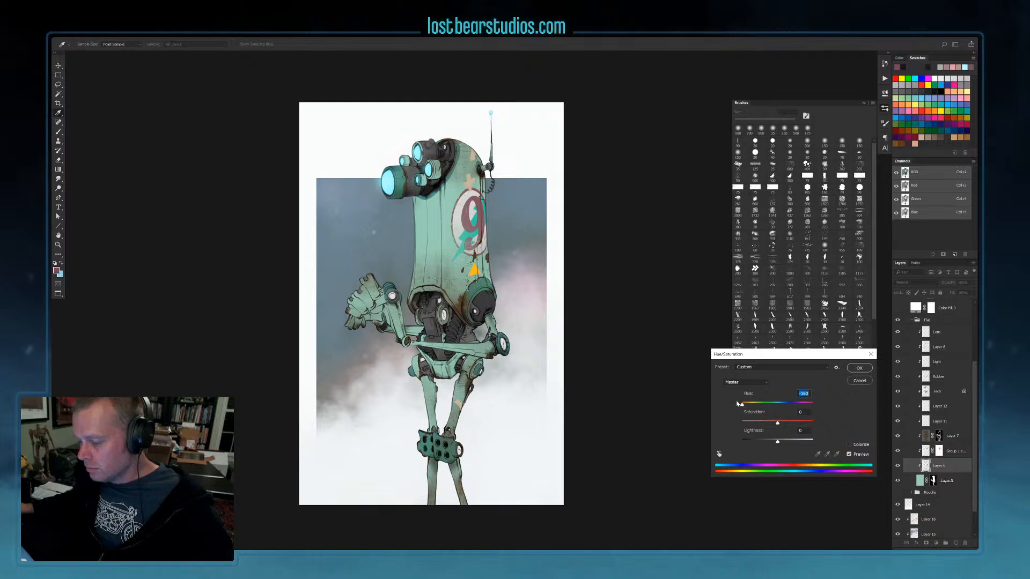
drag(740, 403, 787, 407)
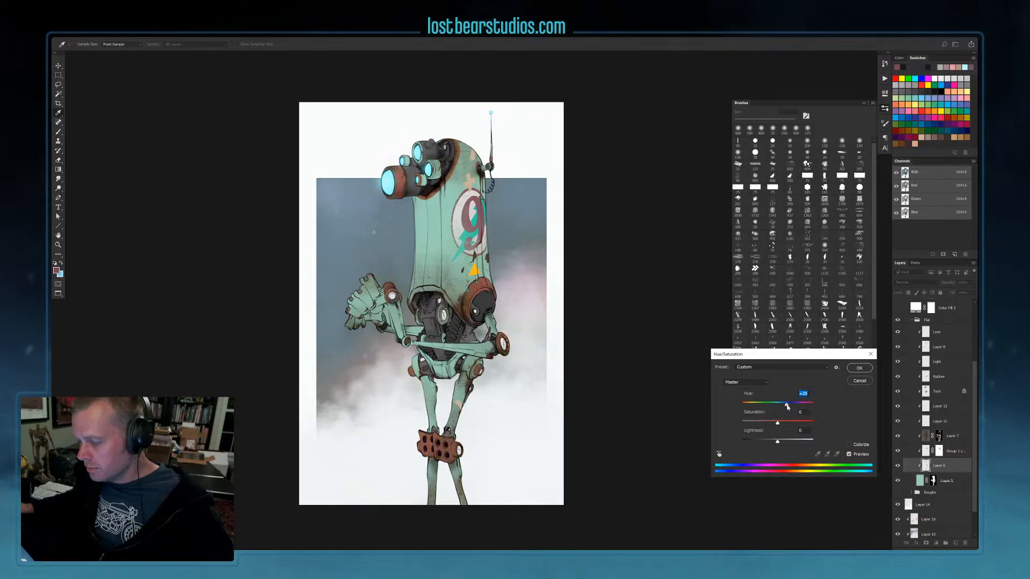
click(860, 373)
key(b)
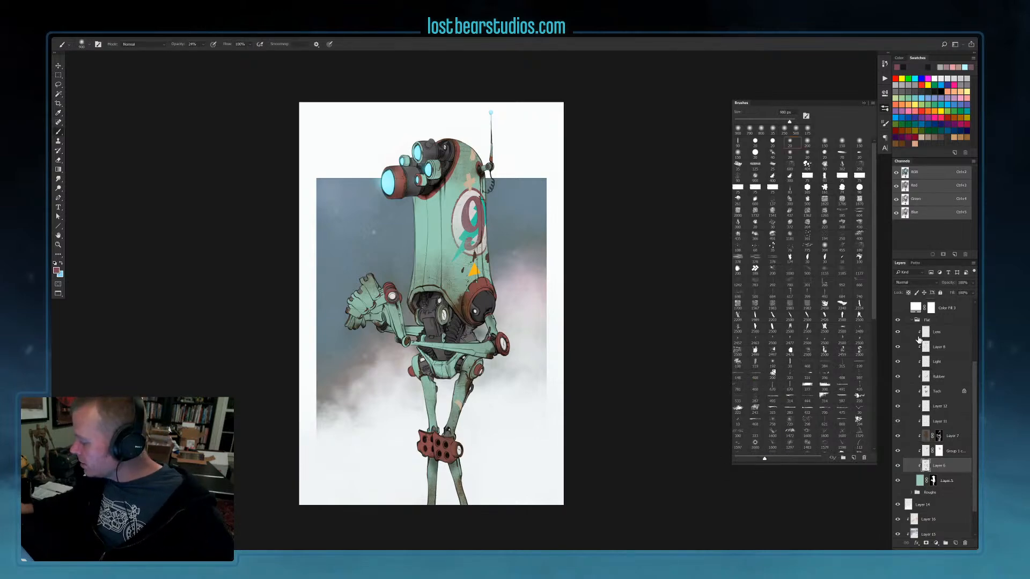
click(912, 321)
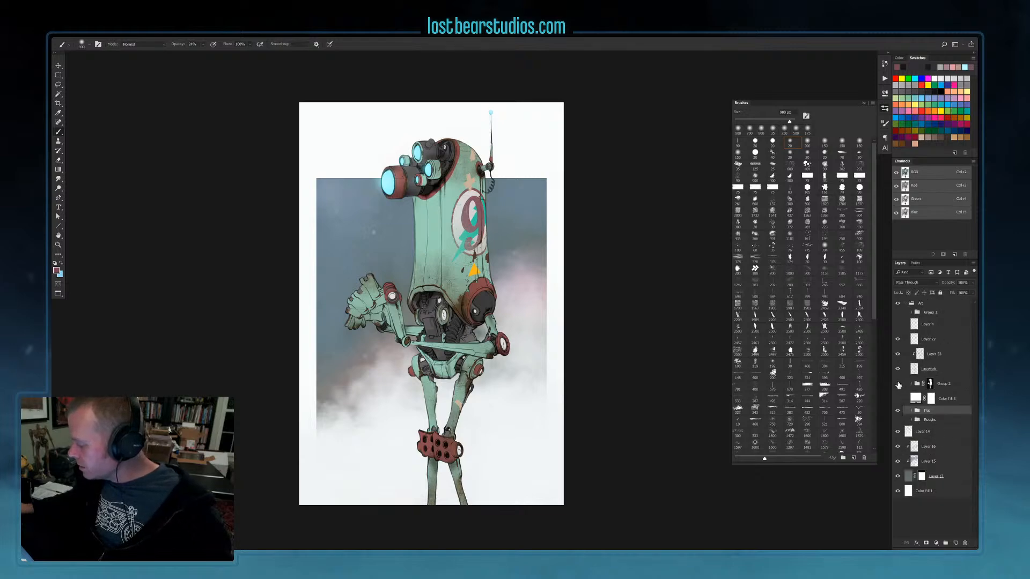
Show Group 2 to check the shading over the mint flats, look through its layers, and hide it again
click(898, 384)
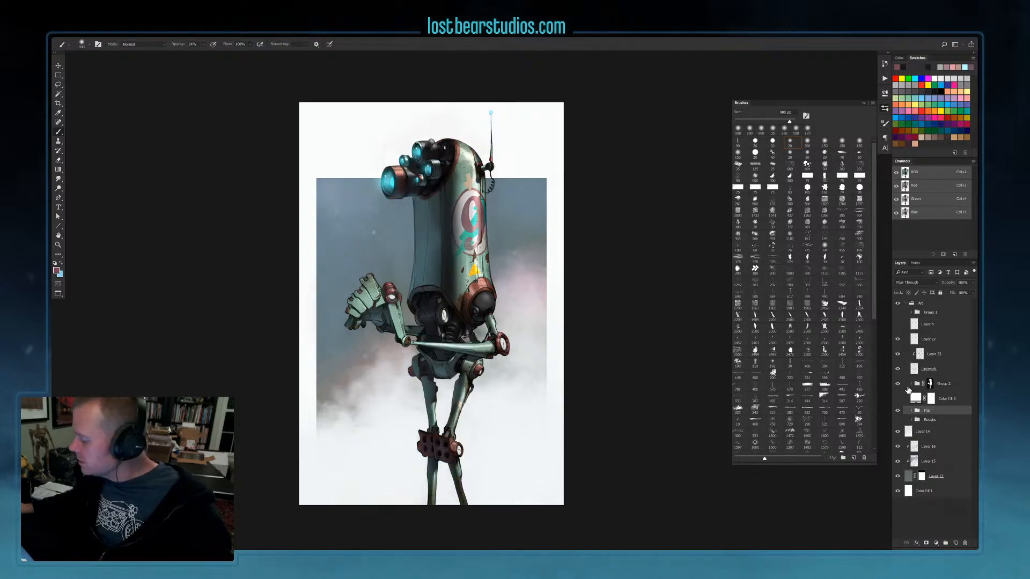
click(912, 384)
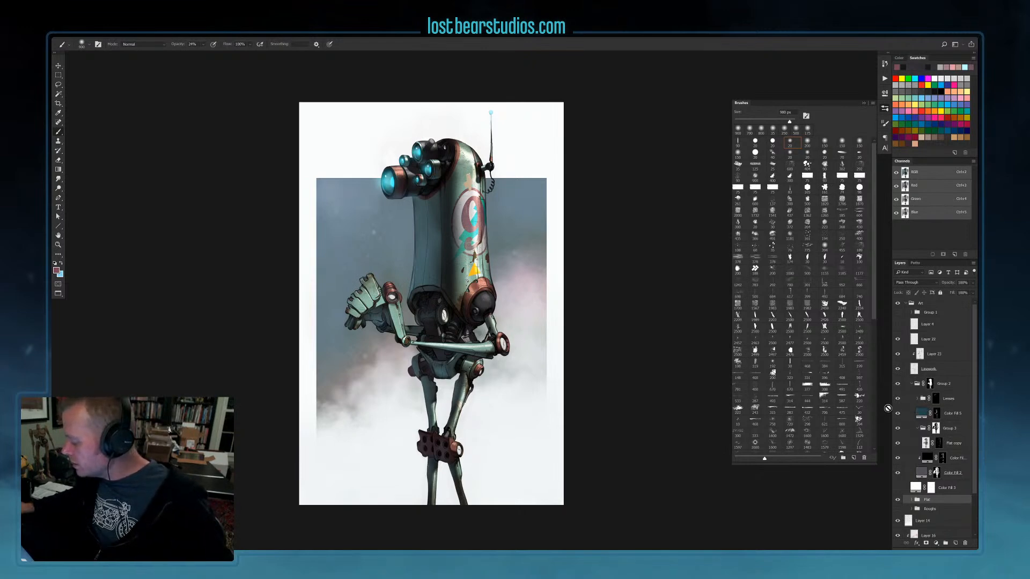
click(911, 384)
click(897, 384)
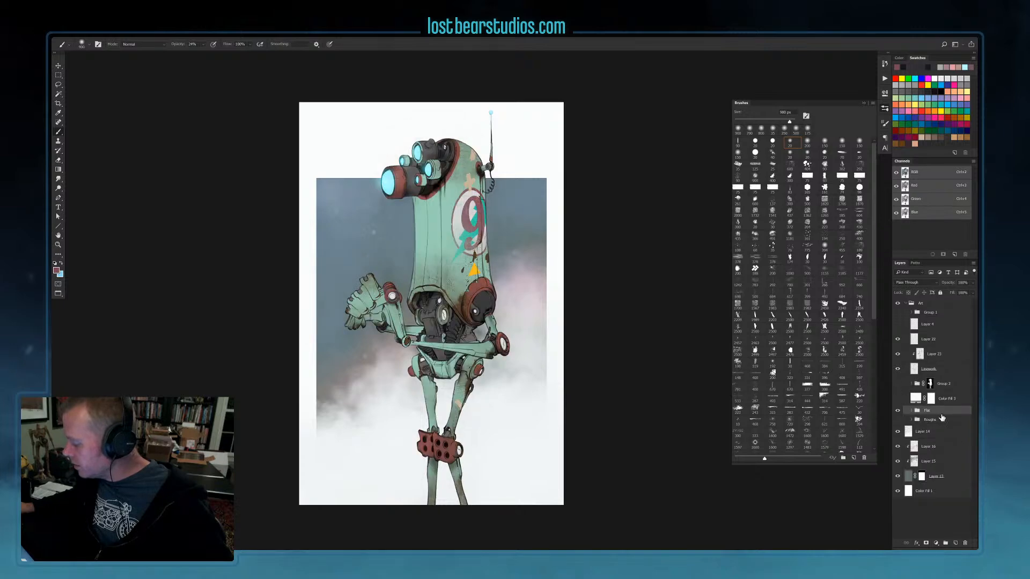
Merge a duplicate of the Flat group into one layer and move it into Group 3 above the Flat copy layer
key(ctrl+j)
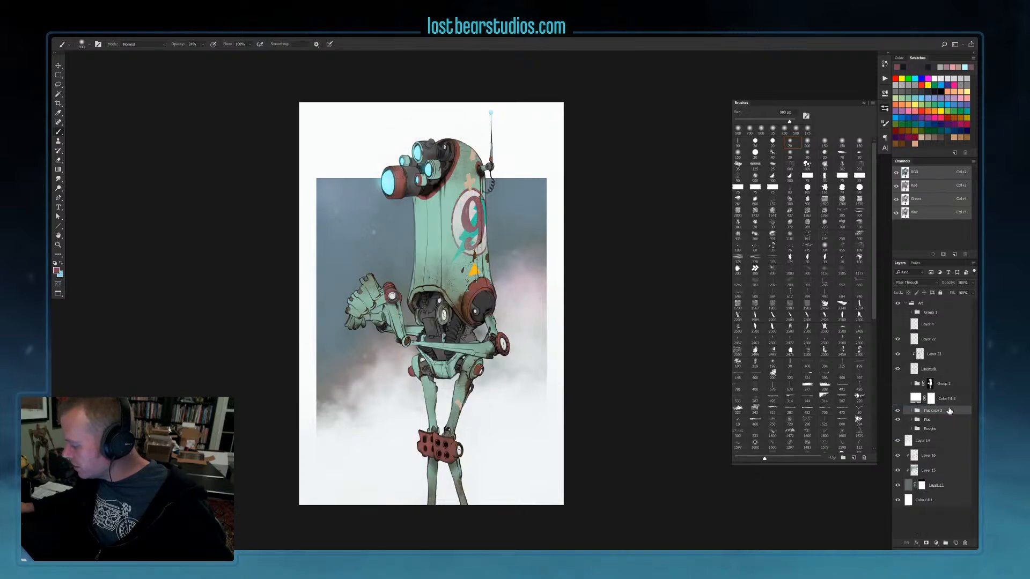
right_click(946, 410)
click(943, 351)
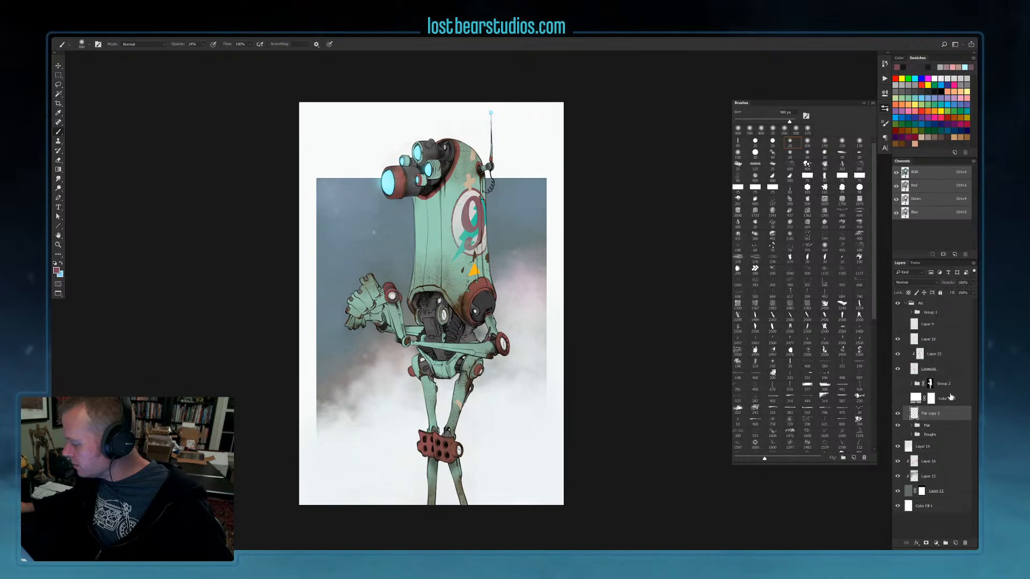
click(914, 386)
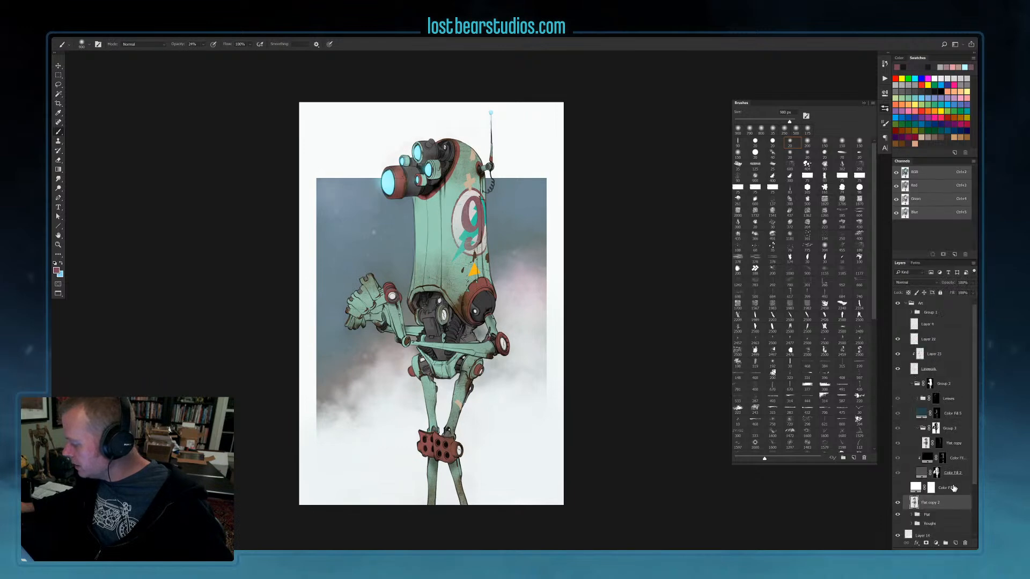
drag(950, 445, 950, 440)
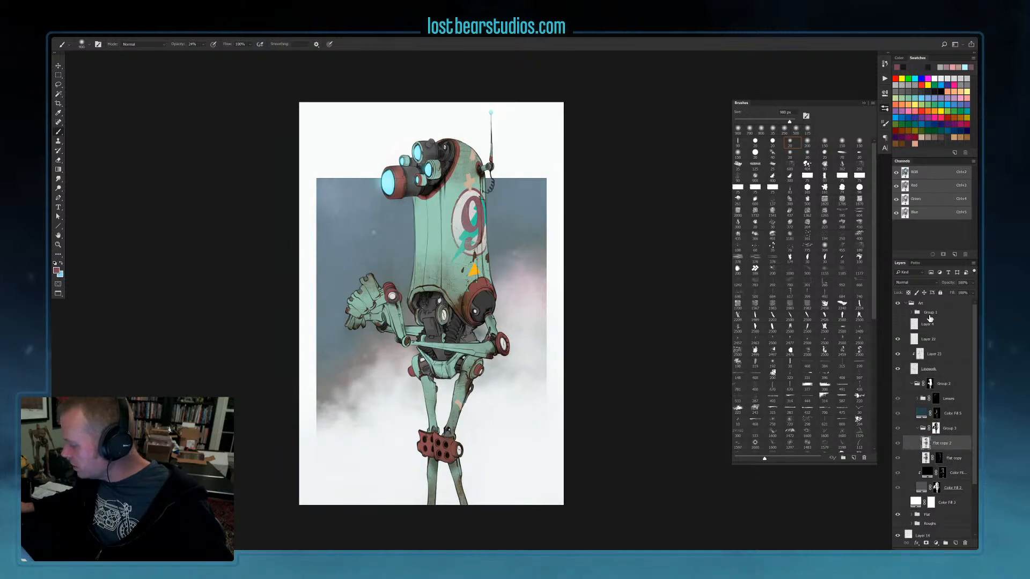
Blend the merged flats layer with Linear Dodge (Add), copy the Flat copy layer's mask onto it, and show the shading
click(914, 282)
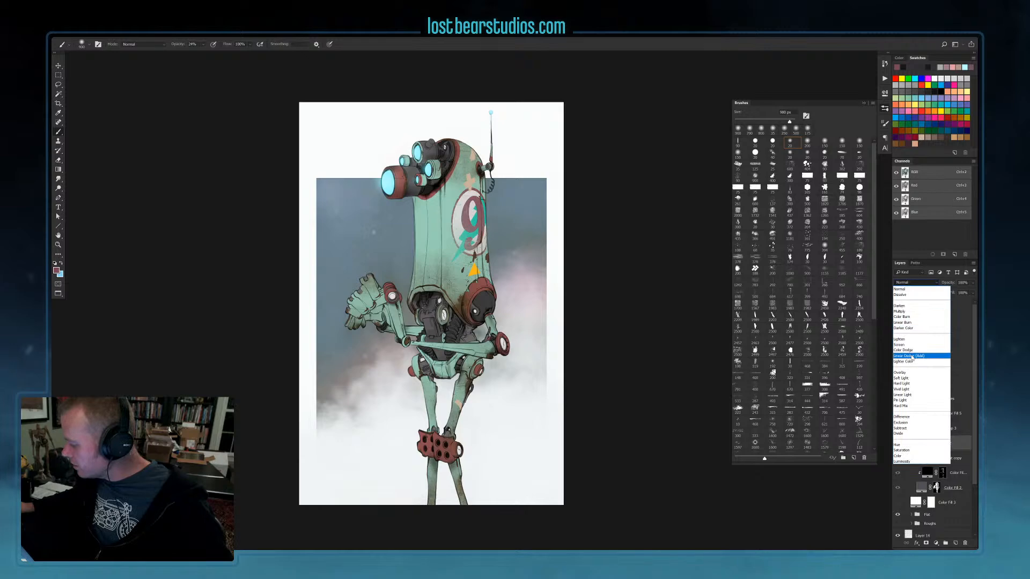
click(912, 356)
drag(933, 444, 940, 450)
click(898, 459)
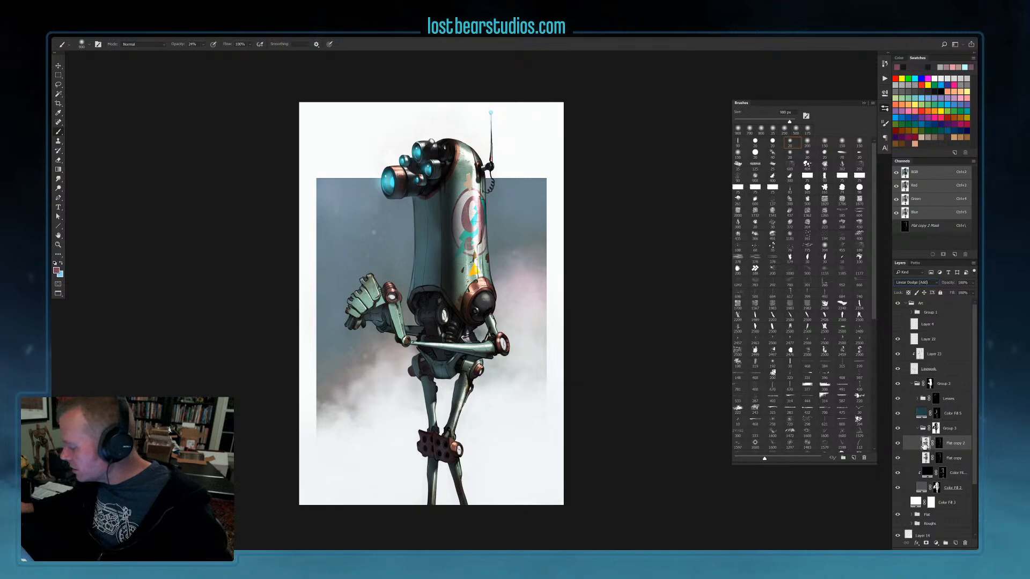
Tone down the merged highlight layer in Group 3 with Hue/Saturation
key(ctrl+u)
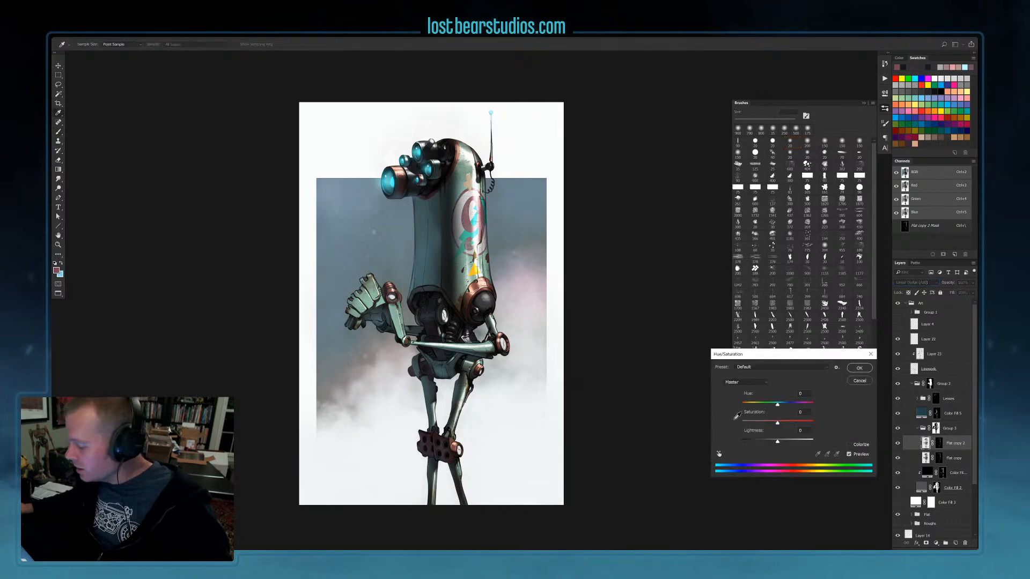
drag(770, 443, 773, 407)
click(859, 368)
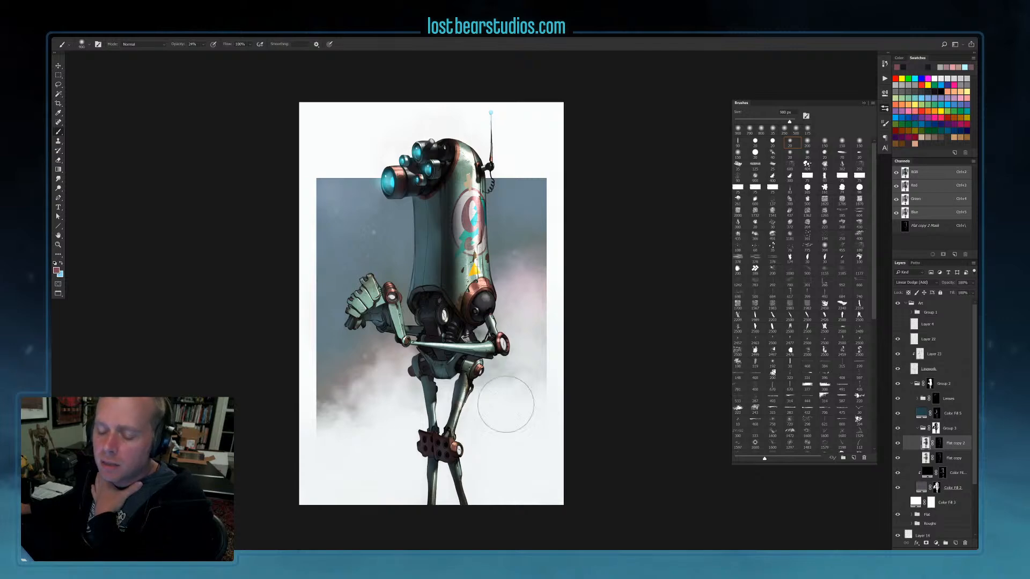
Save the mint green variant and open the recent file livestream_10_05_2020.psd
key(alt+Tab)
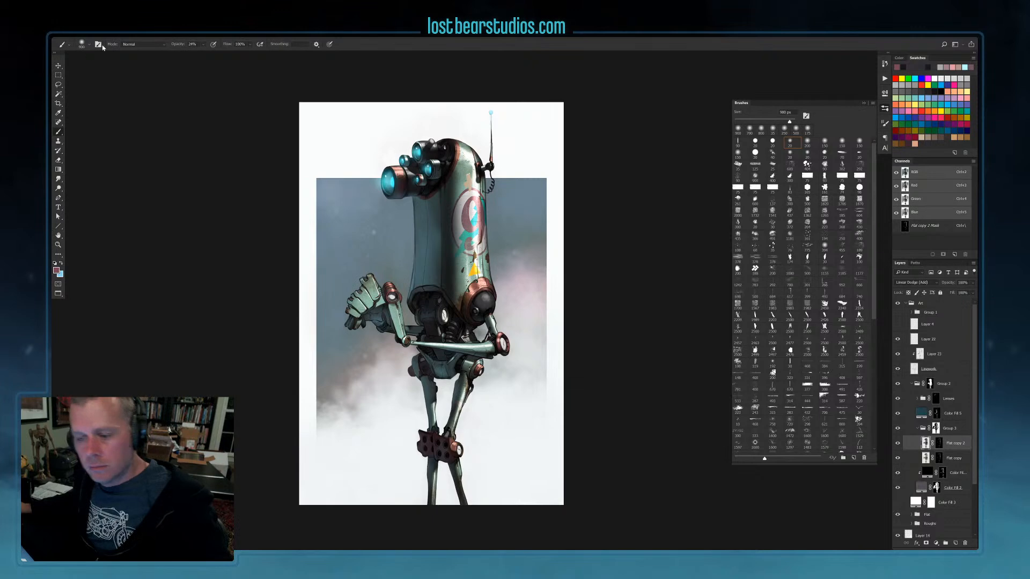
click(70, 34)
click(79, 102)
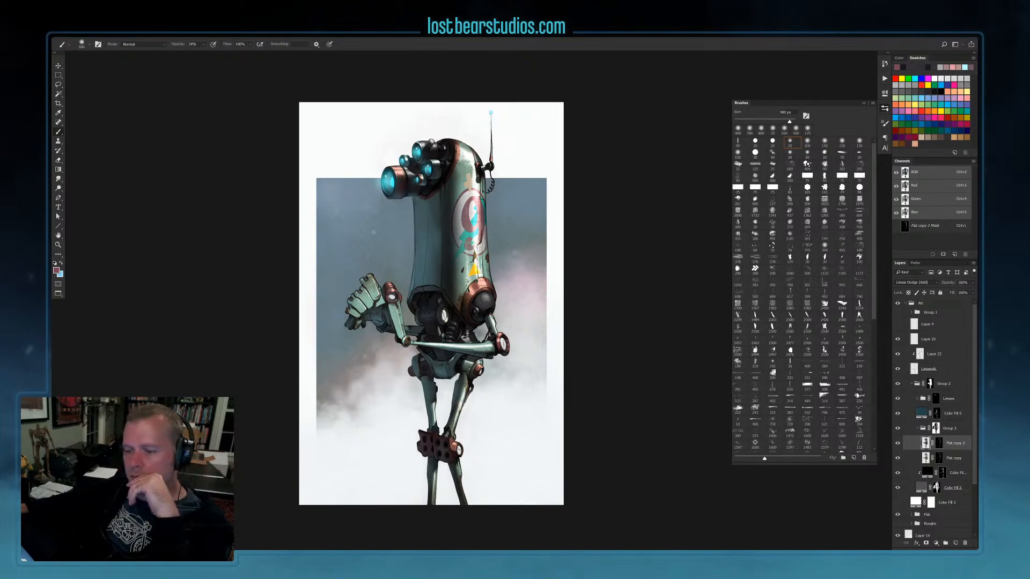
click(71, 33)
mouse_move(102, 74)
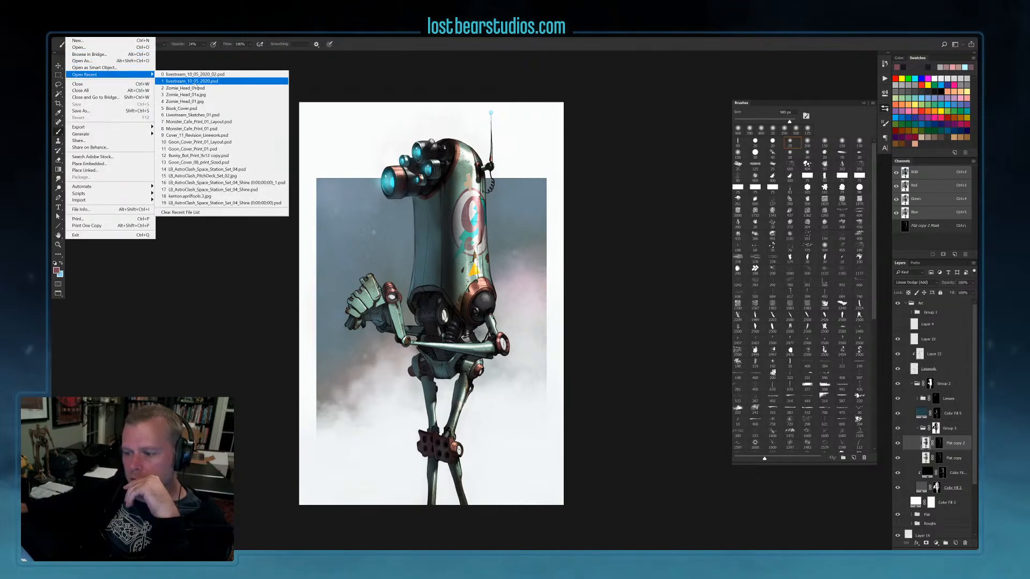
click(195, 82)
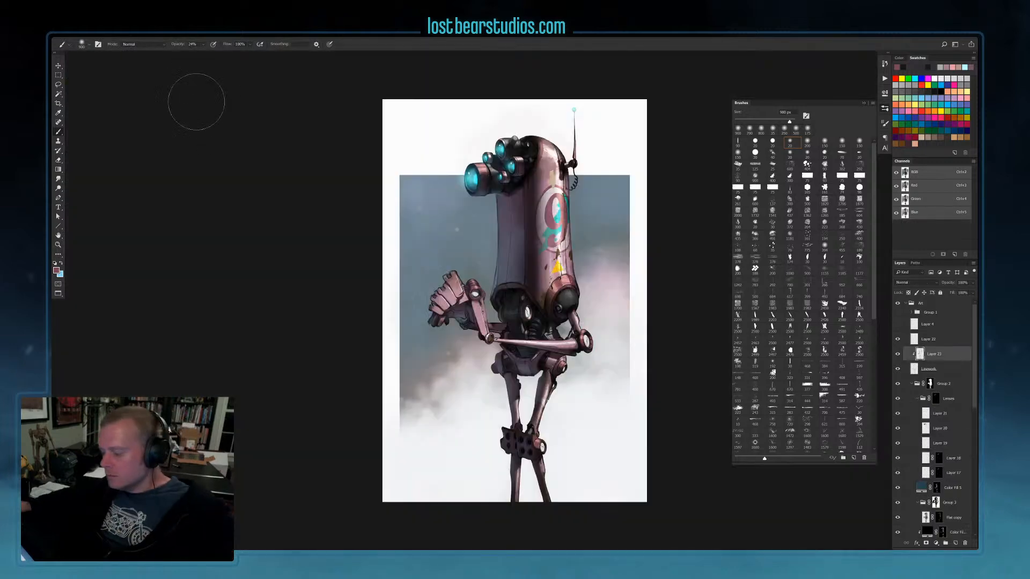
Select the Linear Dodge glow layer, Layer 22, sample cyan from the large lens, and shrink the brush for painting glow
drag(304, 192, 202, 188)
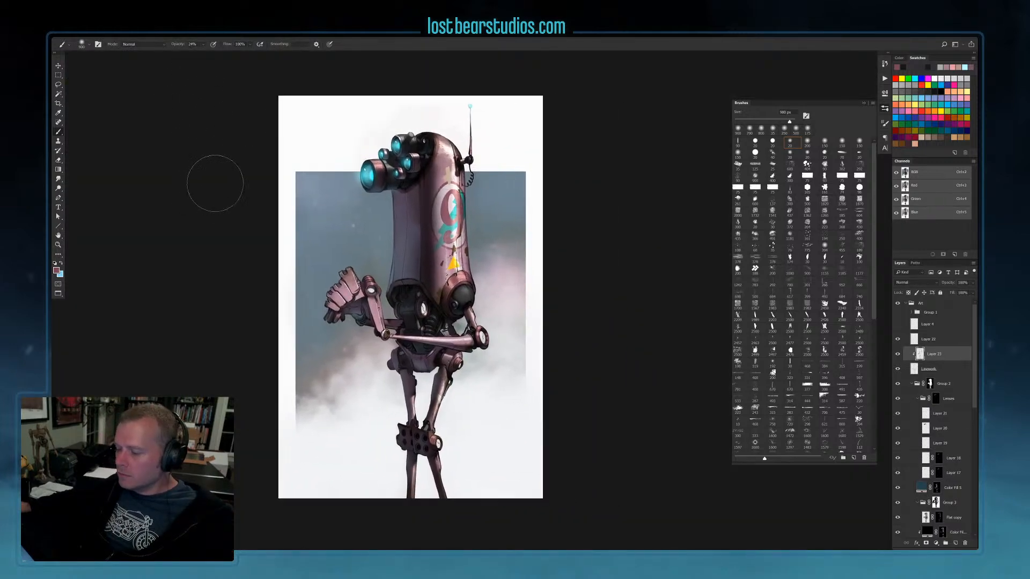
key(ctrl+plus)
key(ctrl+minus)
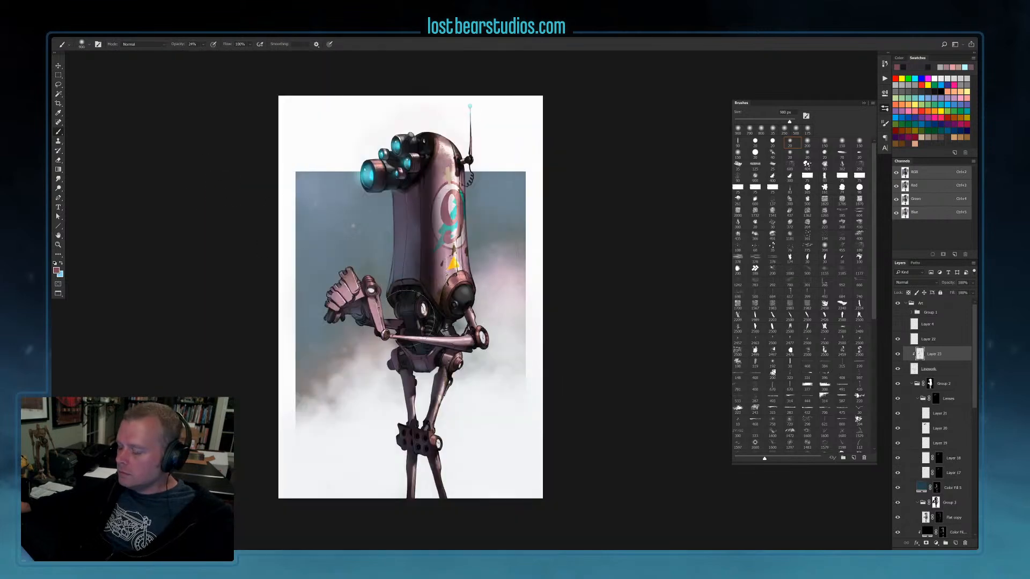
drag(411, 315, 425, 335)
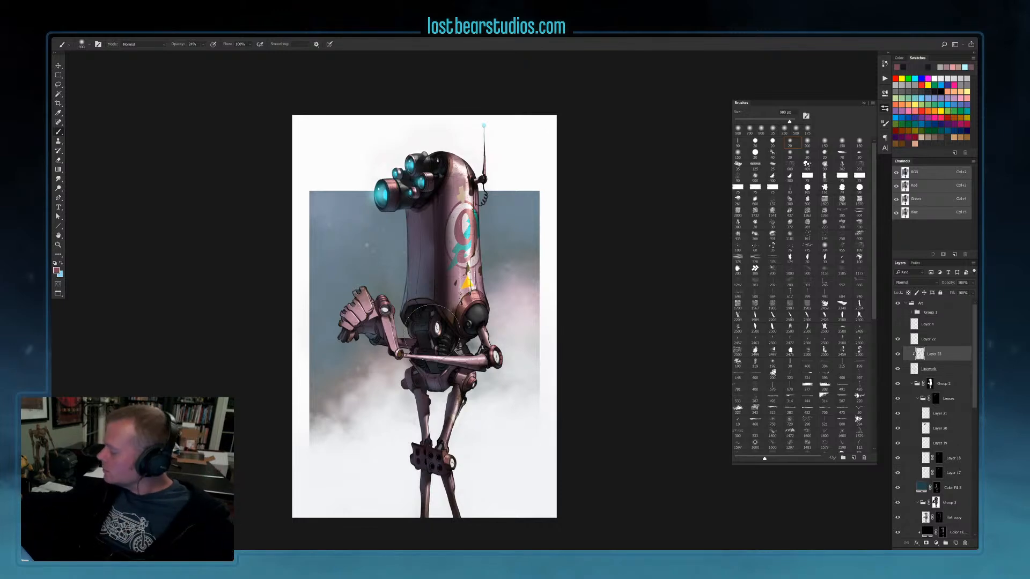
click(935, 339)
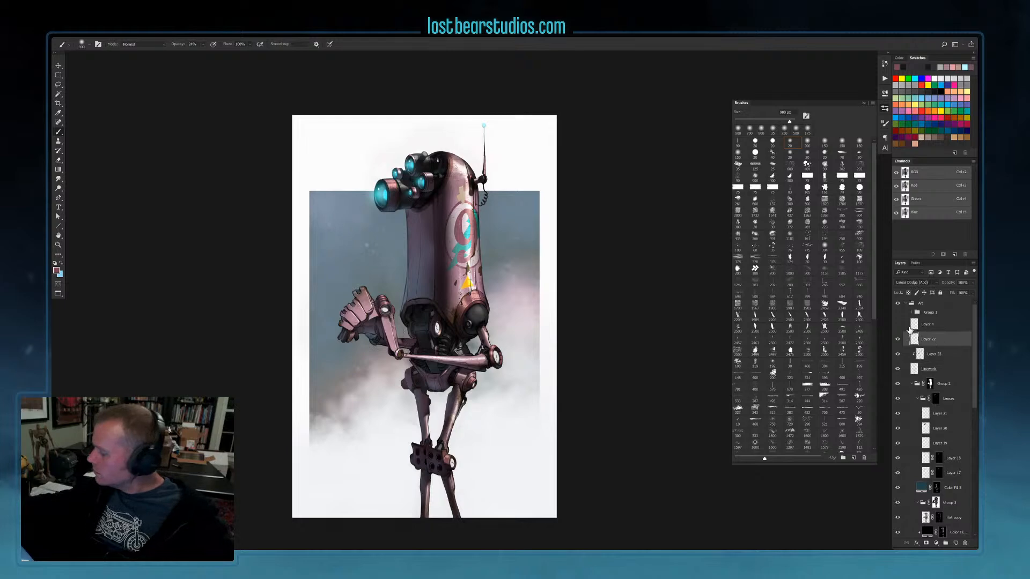
alt+click(385, 192)
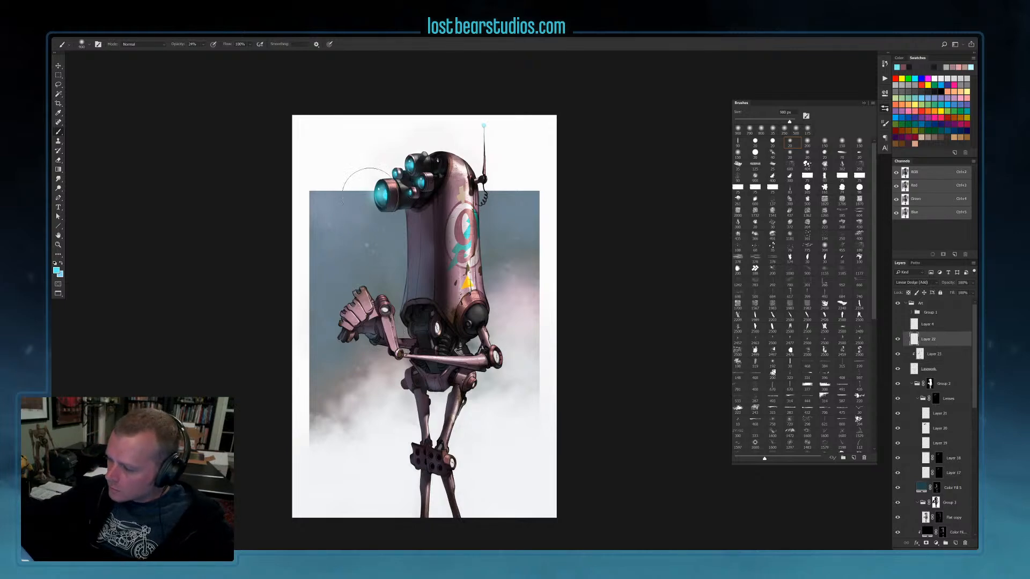
key(bracketleft)
key(bracketleft)
key(bracketleft)
key(bracketleft)
key(bracketleft)
key(bracketleft)
key(bracketleft)
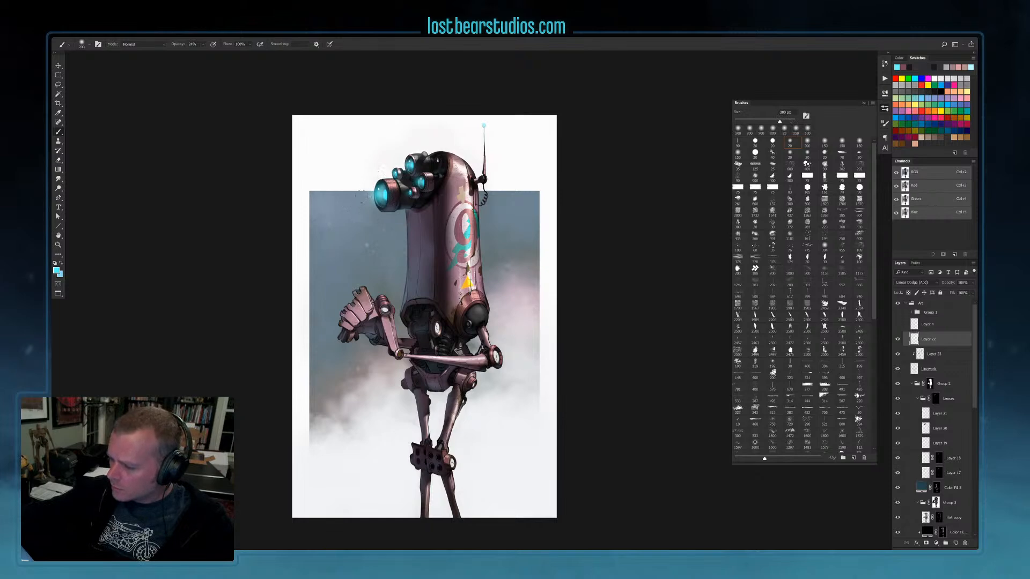